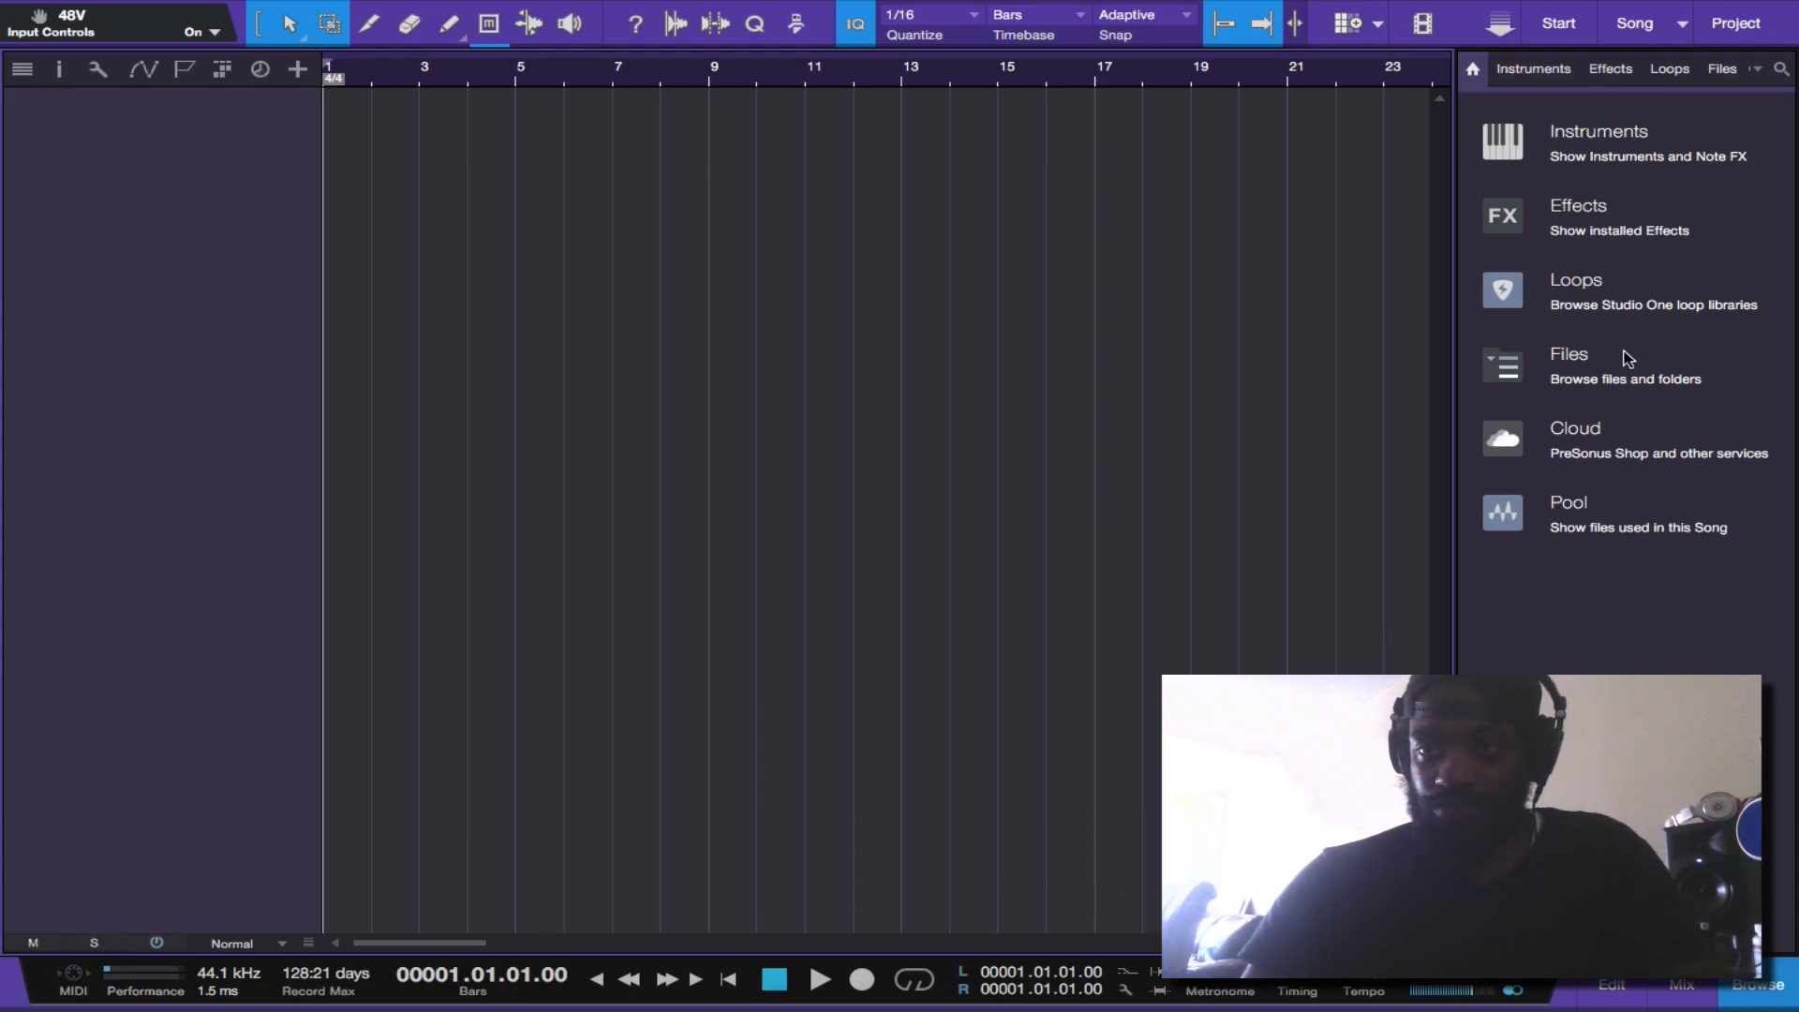
# - Browse the folders on the G-DRIVE SOUNDS PLUS volume and expand The Drum Supply folder
pyautogui.click(1723, 79)
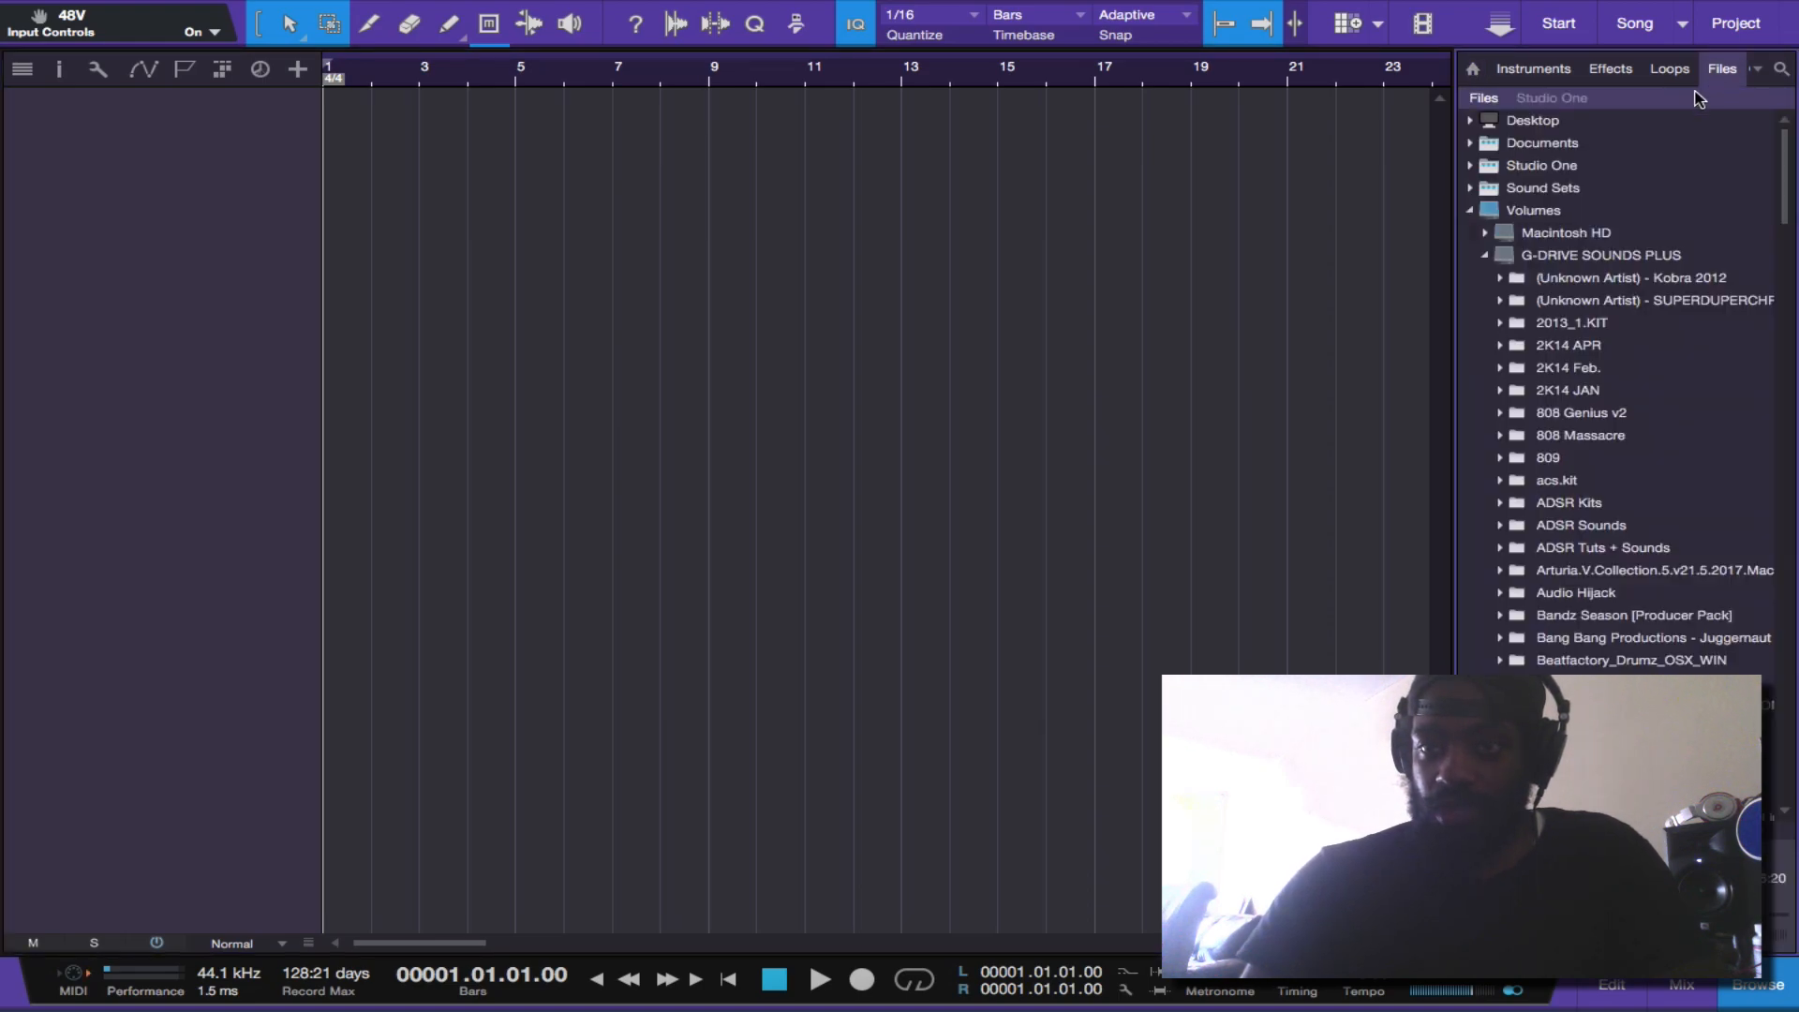
pyautogui.doubleClick(1554, 305)
pyautogui.scroll(-1, 1556, 312)
pyautogui.scroll(-15, 1554, 309)
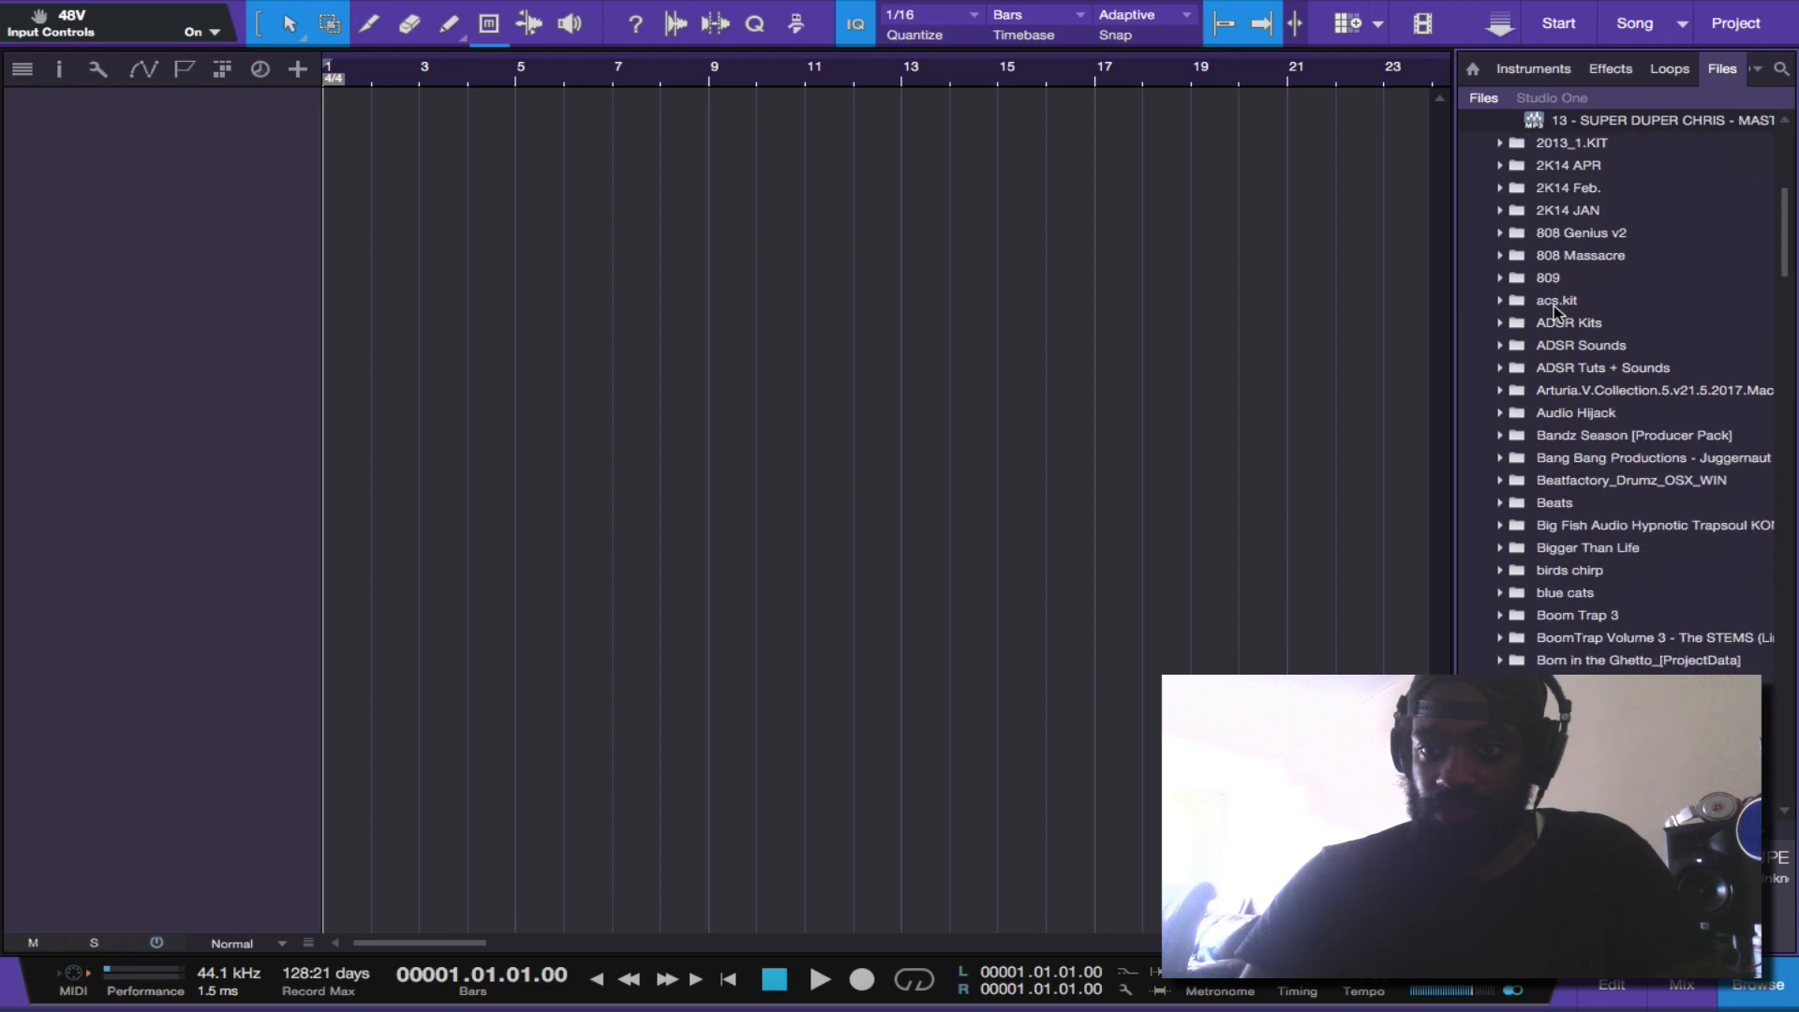
pyautogui.scroll(-15, 1553, 309)
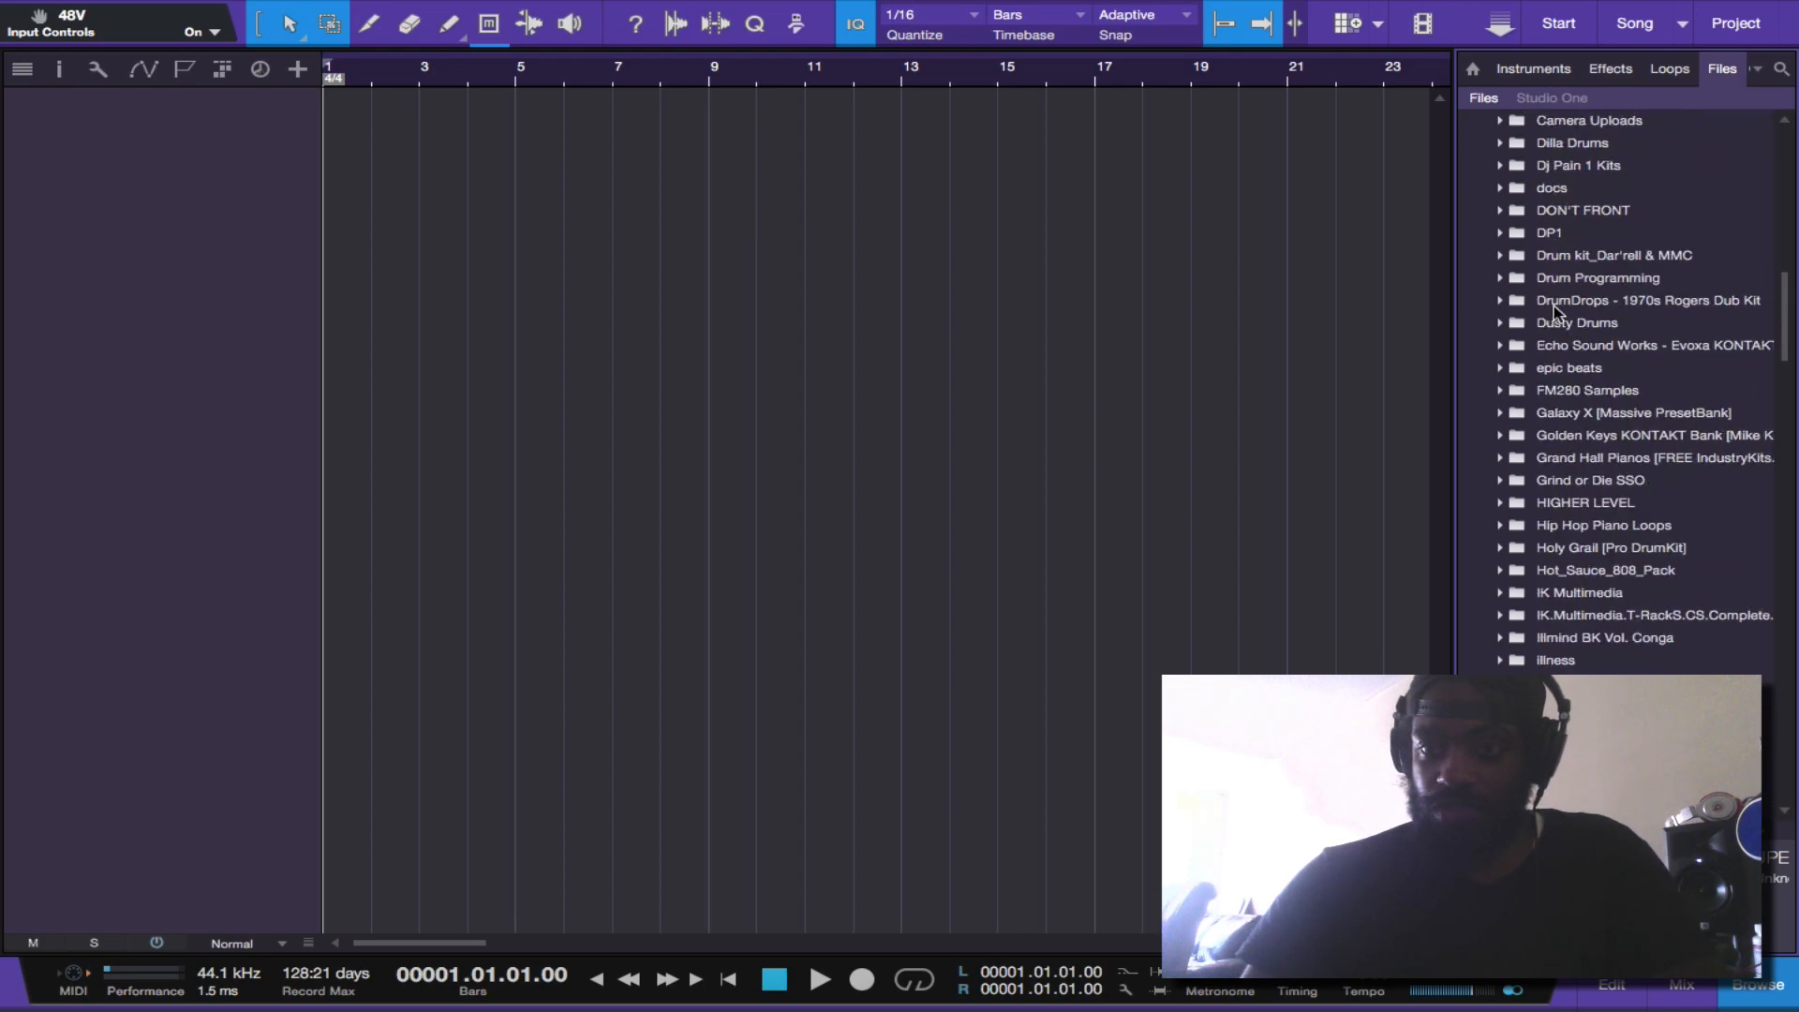
pyautogui.scroll(-10, 1554, 312)
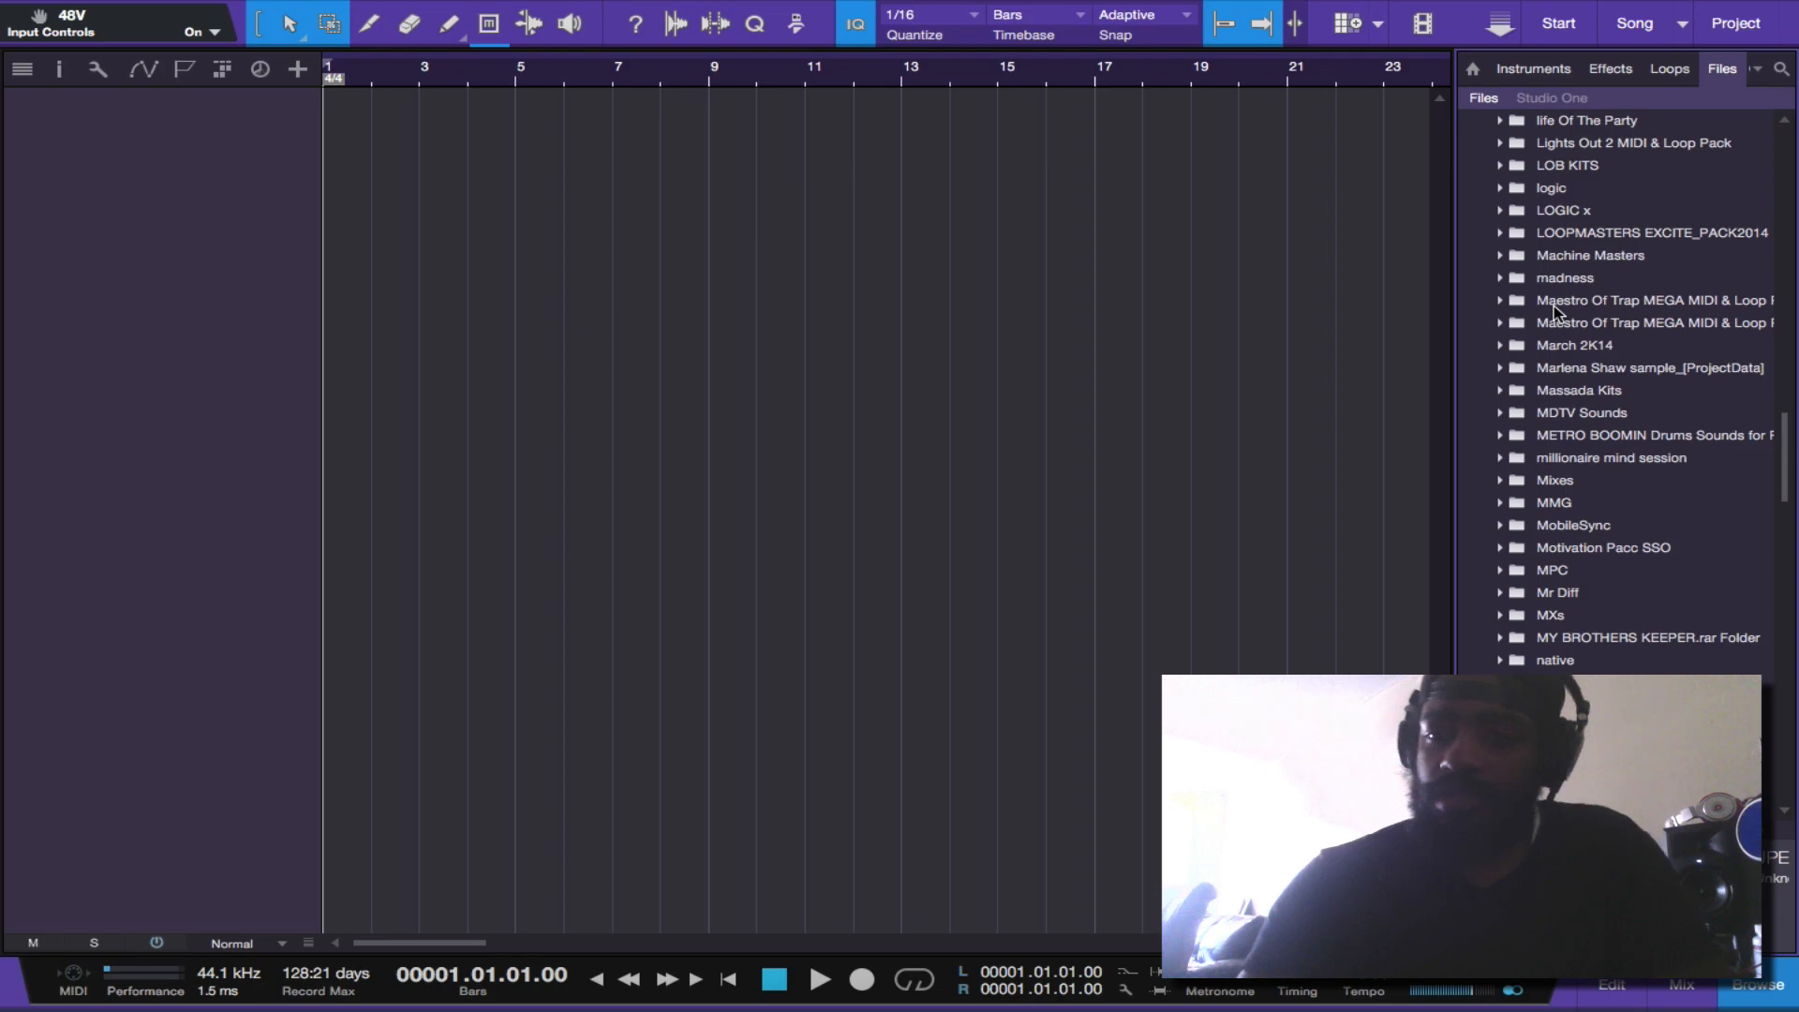
pyautogui.scroll(-10, 1582, 433)
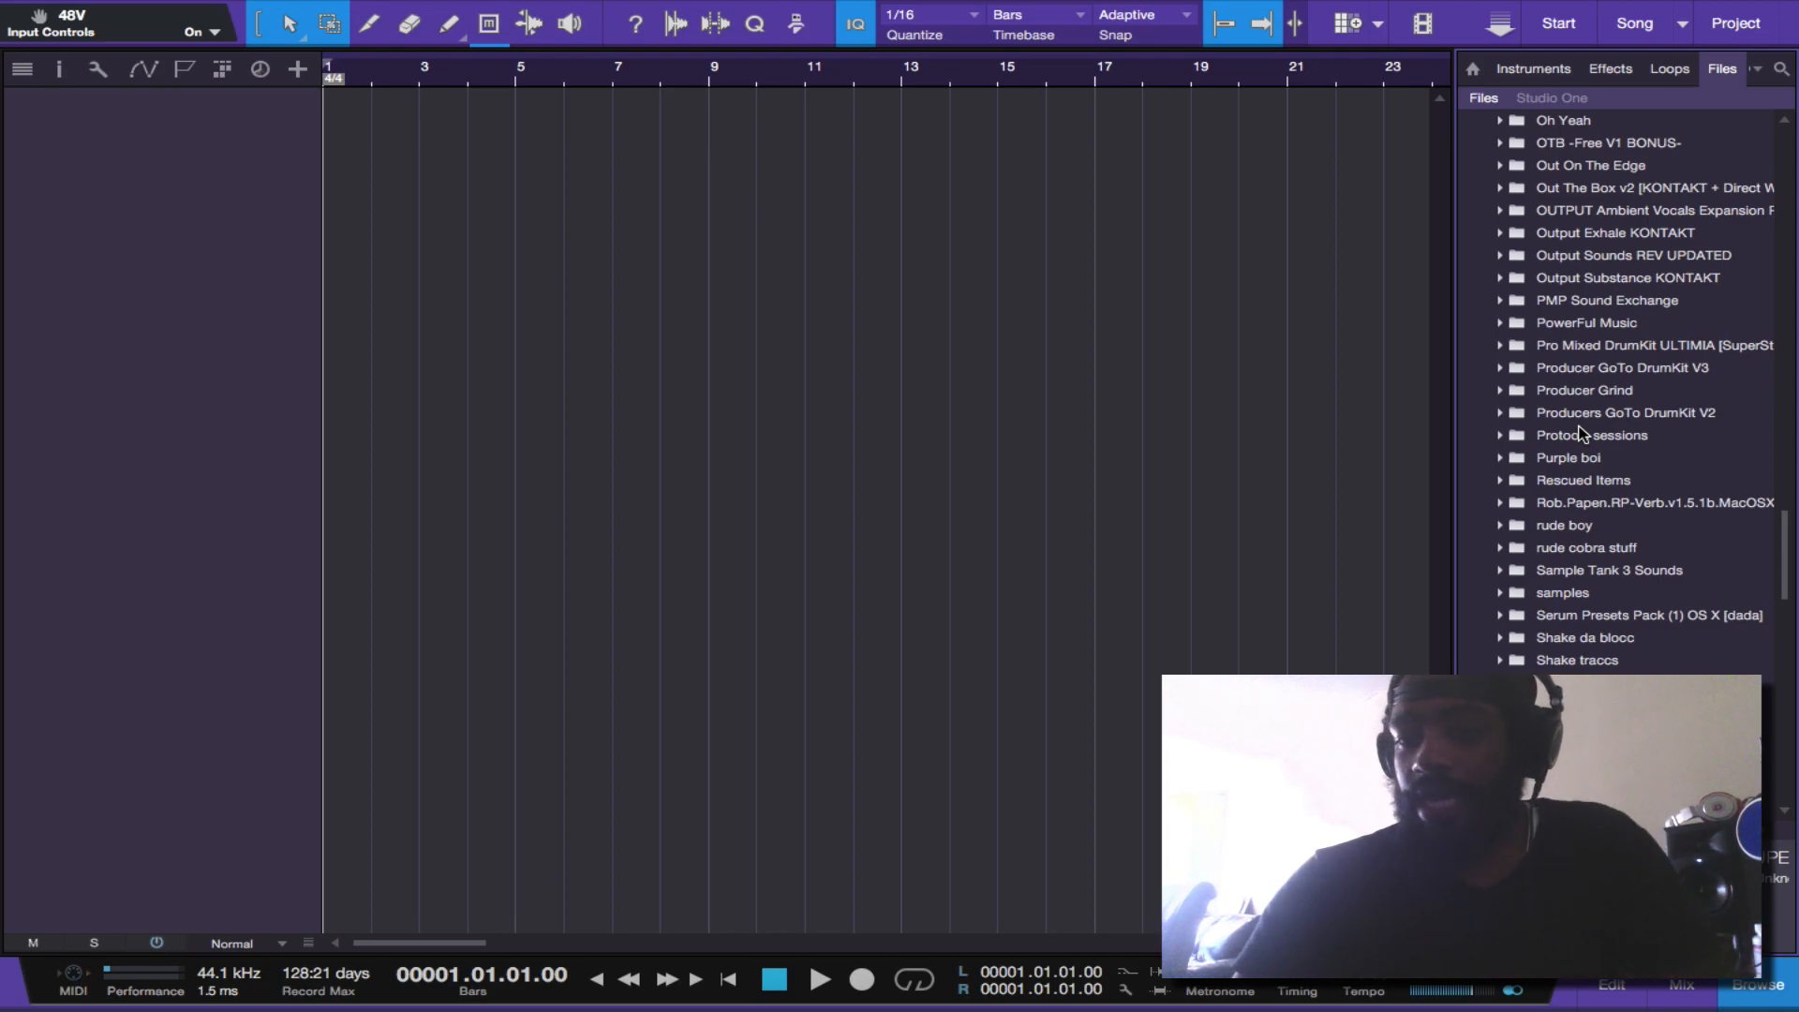
pyautogui.scroll(-9, 1582, 433)
pyautogui.scroll(-7, 1581, 433)
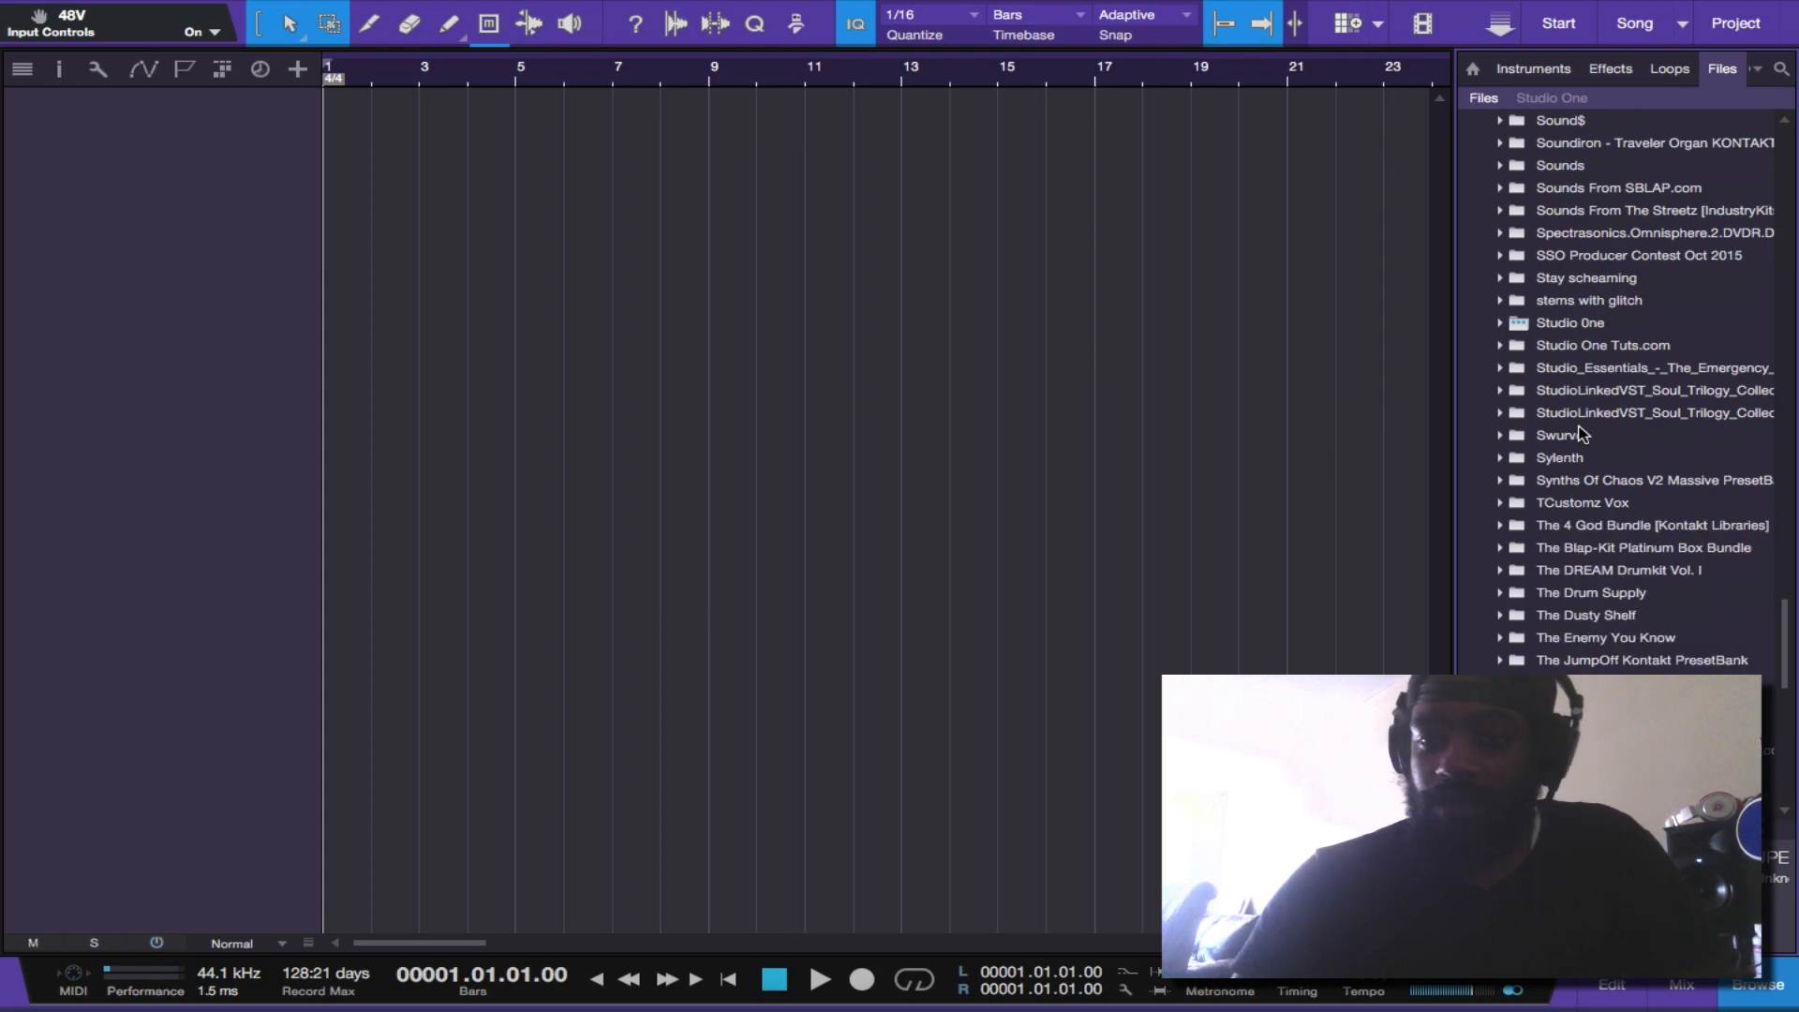
pyautogui.scroll(4, 1582, 433)
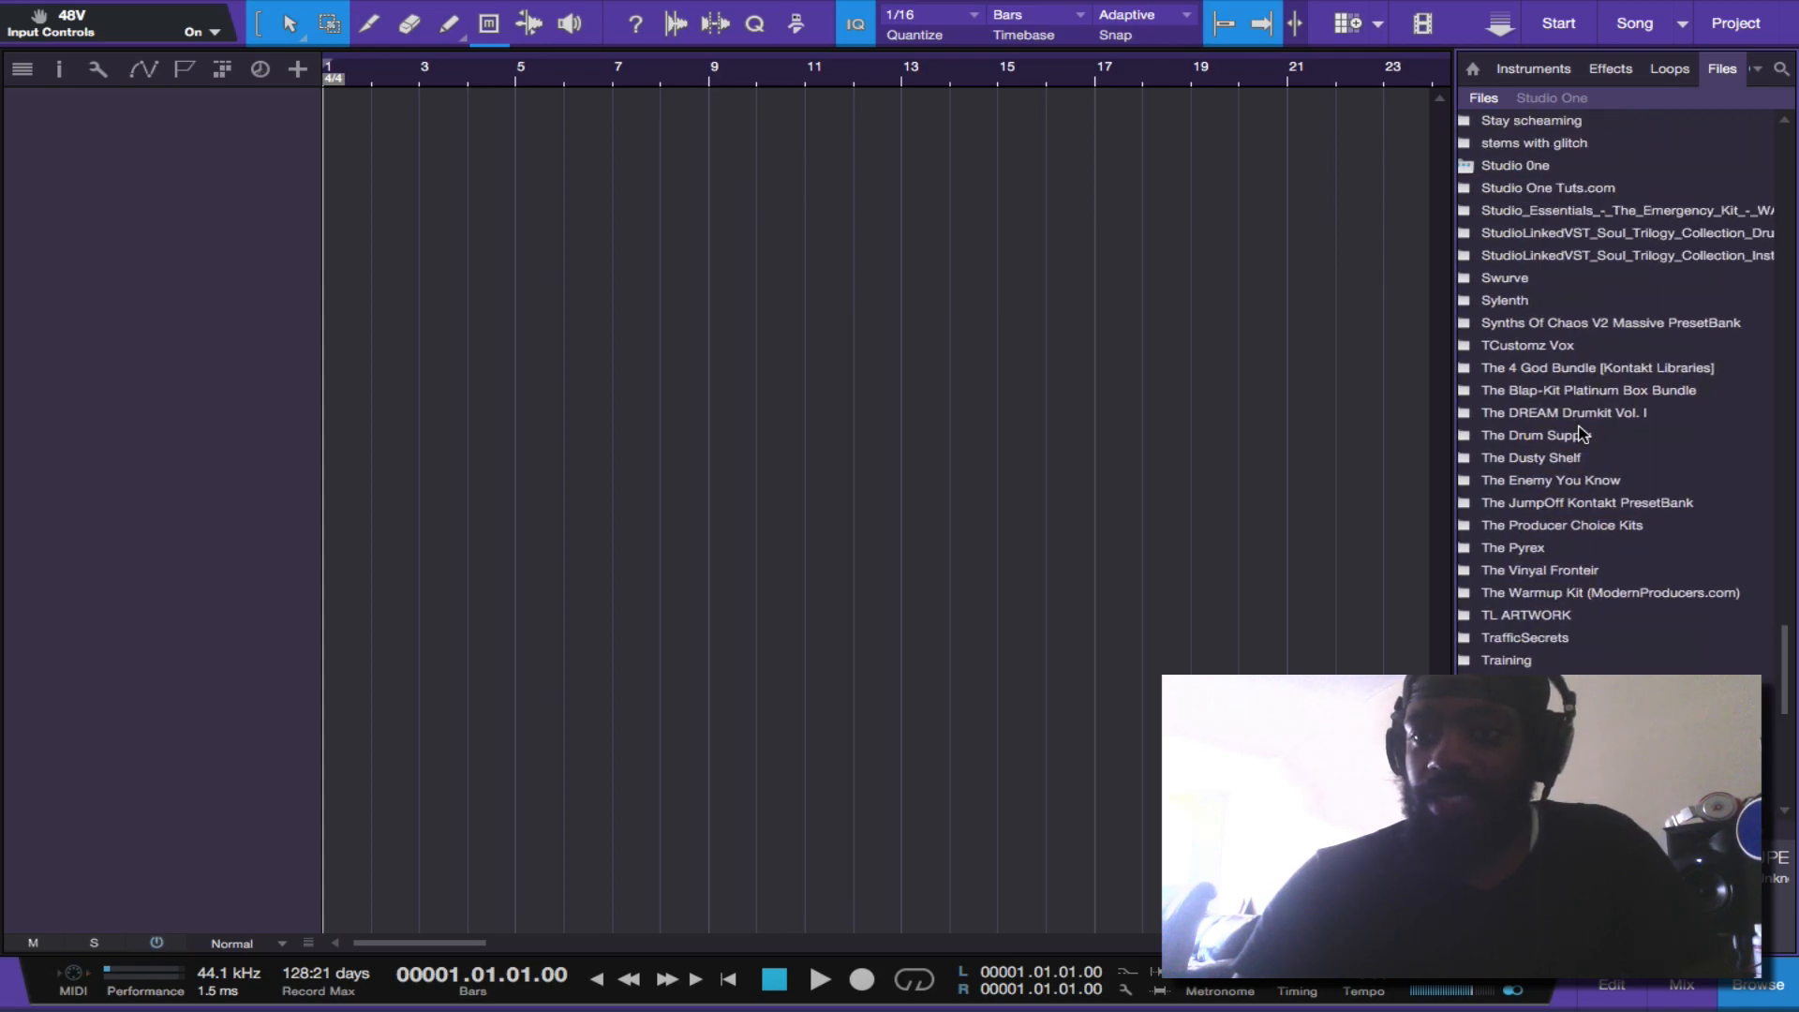
pyautogui.scroll(-2, 1582, 433)
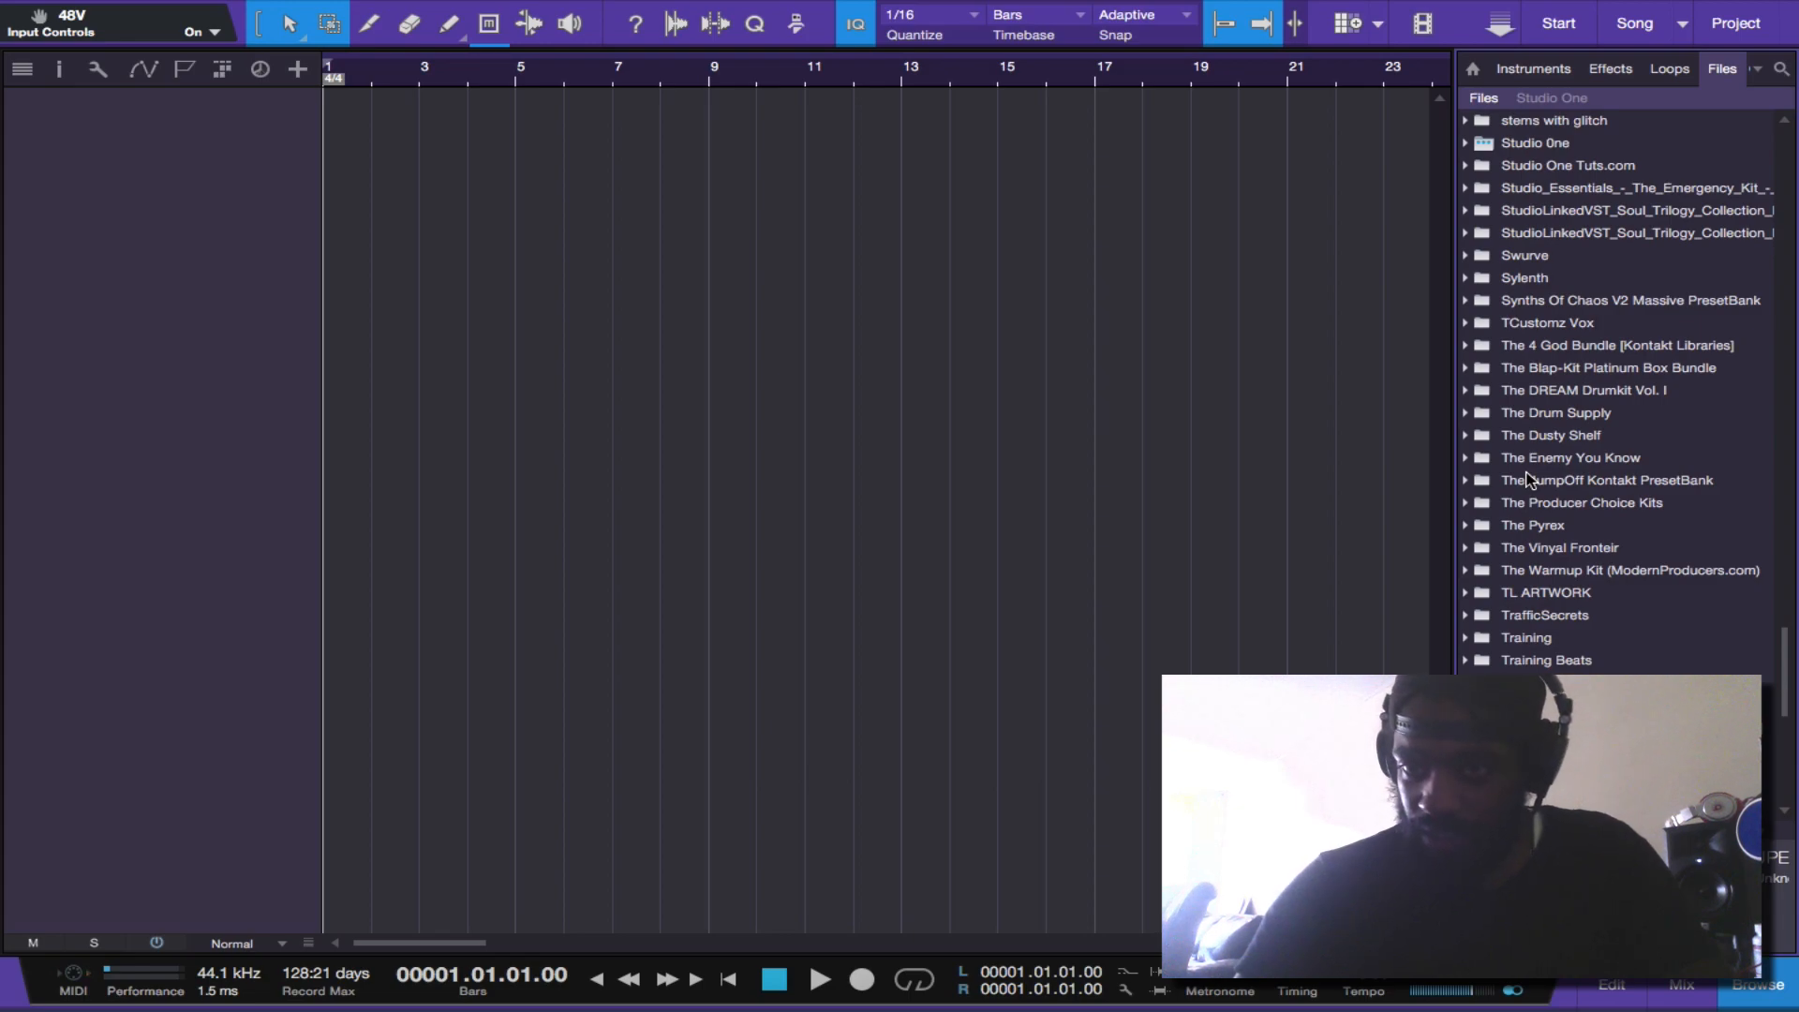
pyautogui.scroll(1, 1529, 480)
pyautogui.scroll(-1, 1529, 480)
pyautogui.scroll(-5, 1530, 480)
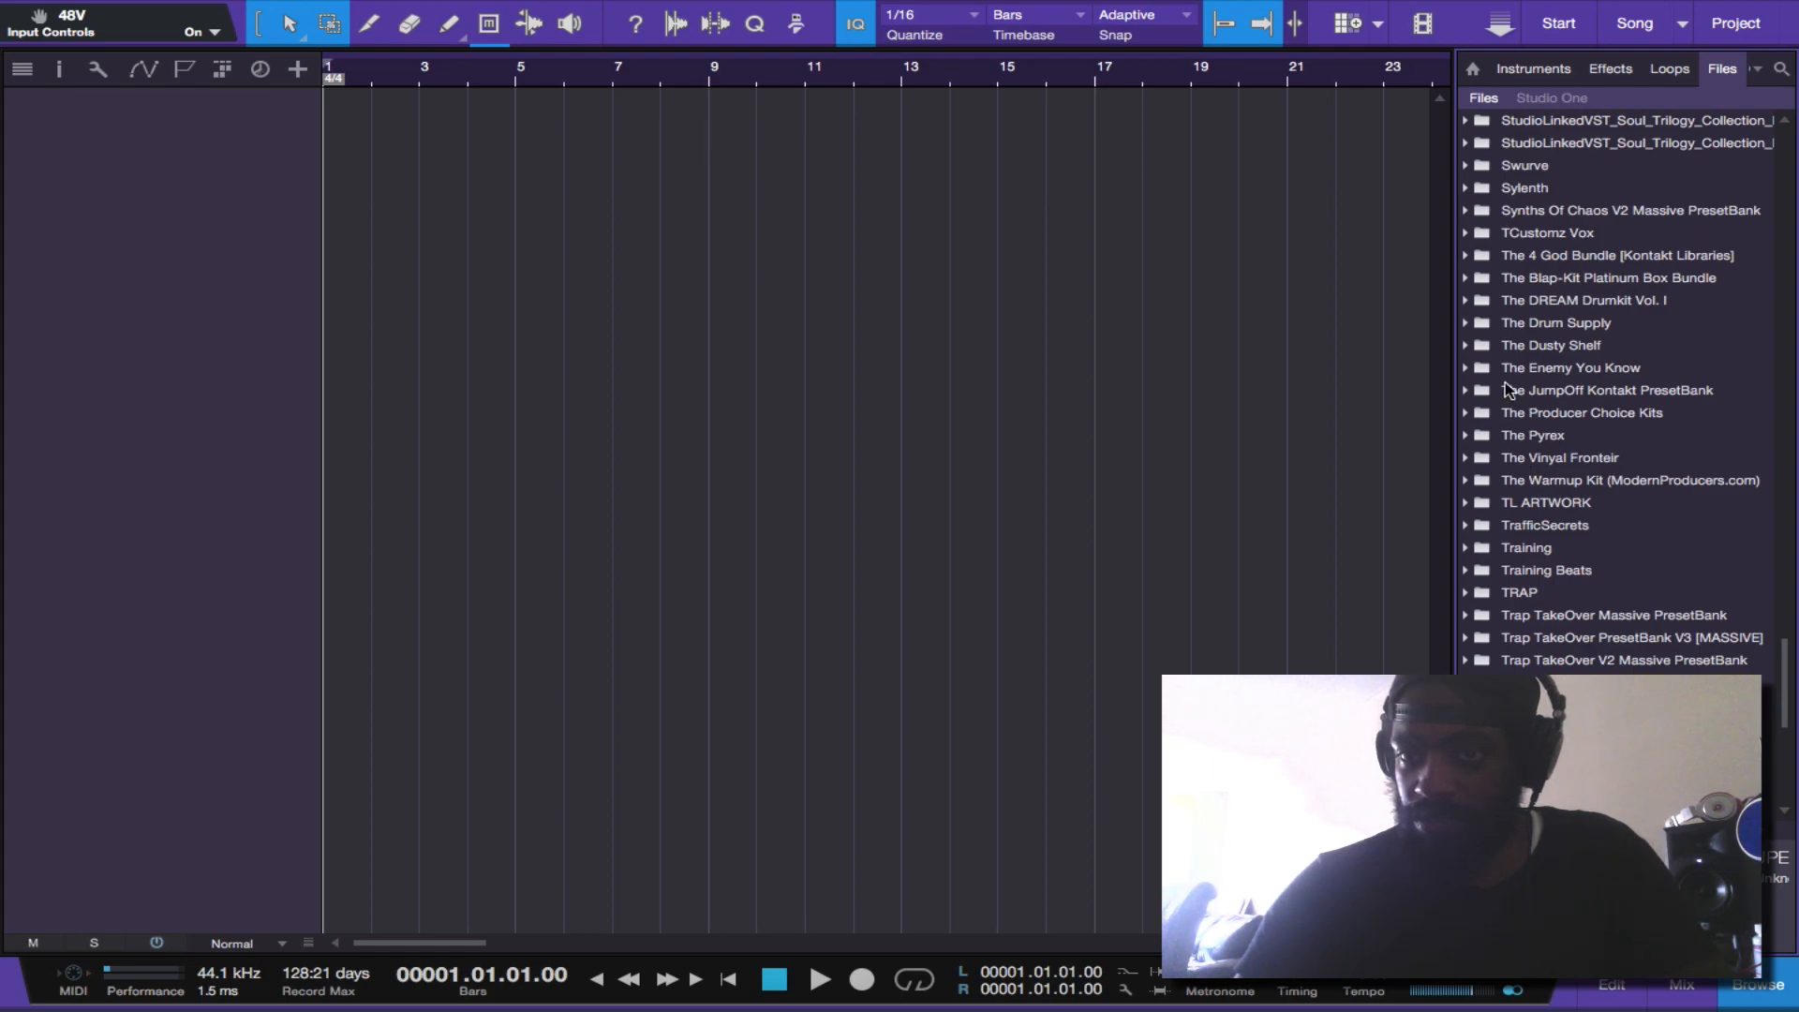
pyautogui.click(1466, 325)
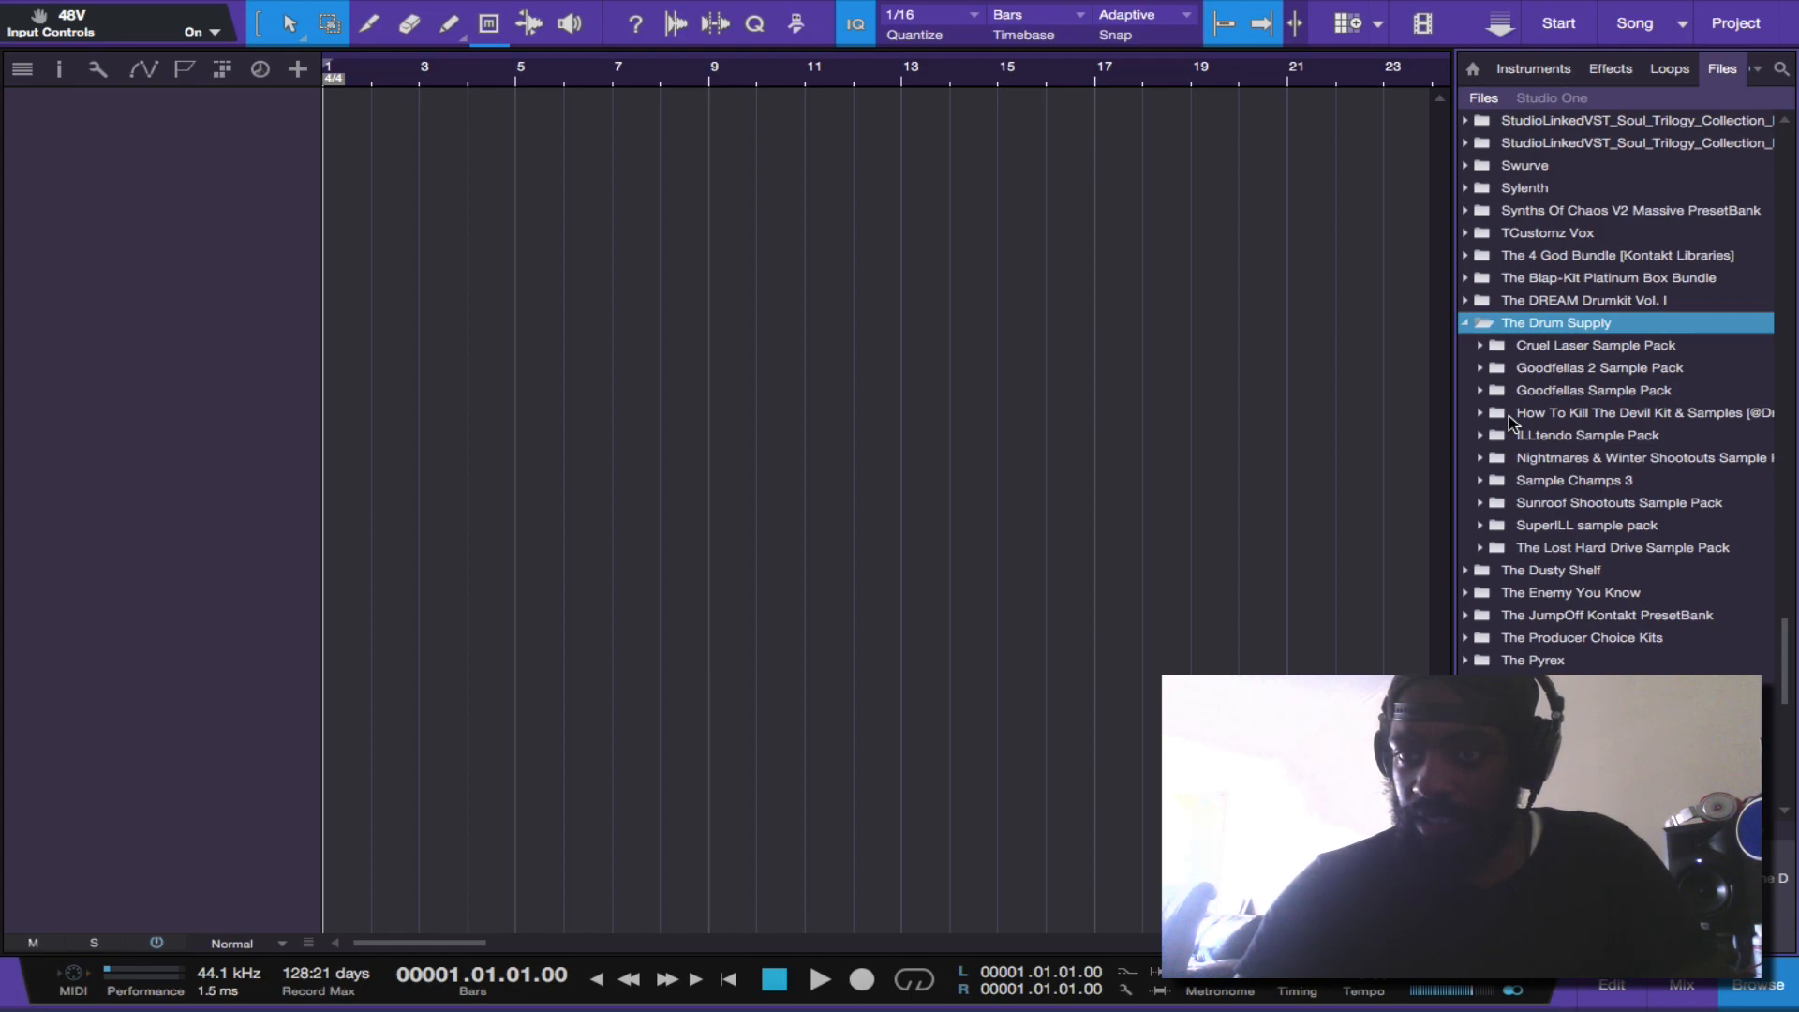
# - Expand the Sample Champs 3 folder inside The Drum Supply to list its audio samples
pyautogui.scroll(1, 1508, 414)
pyautogui.hscroll(-1, 1508, 414)
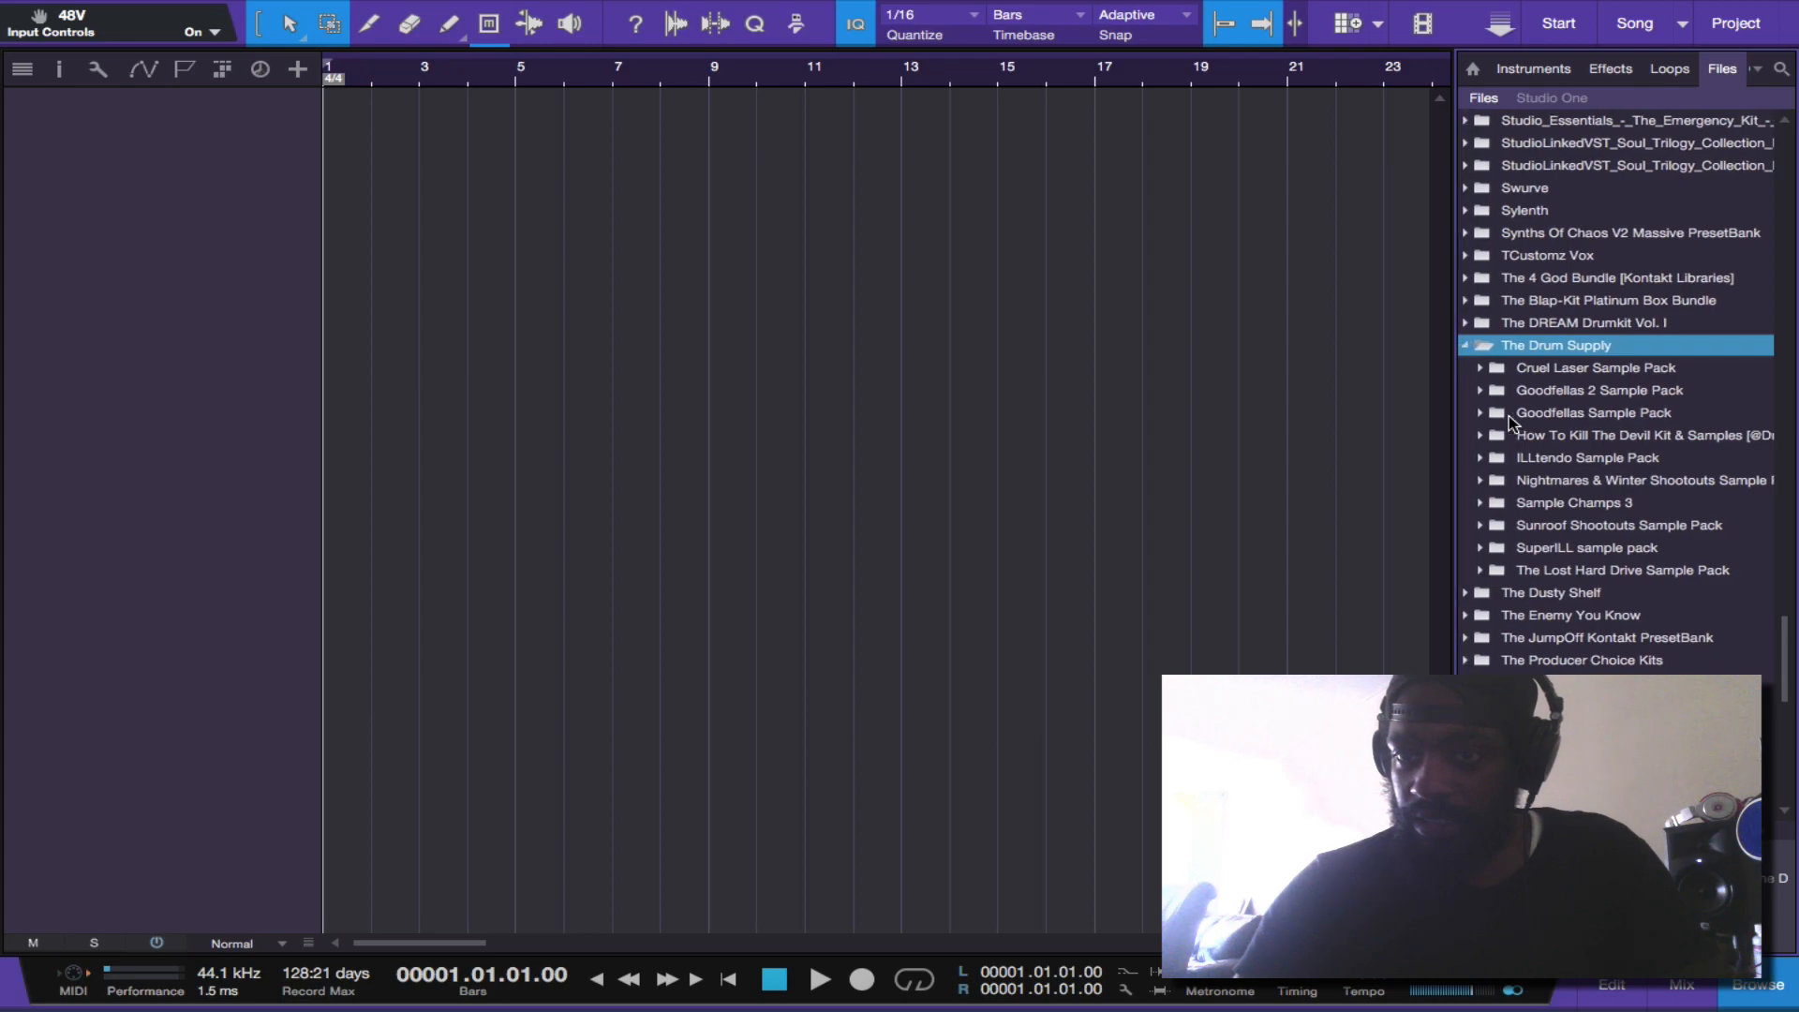
pyautogui.click(1481, 506)
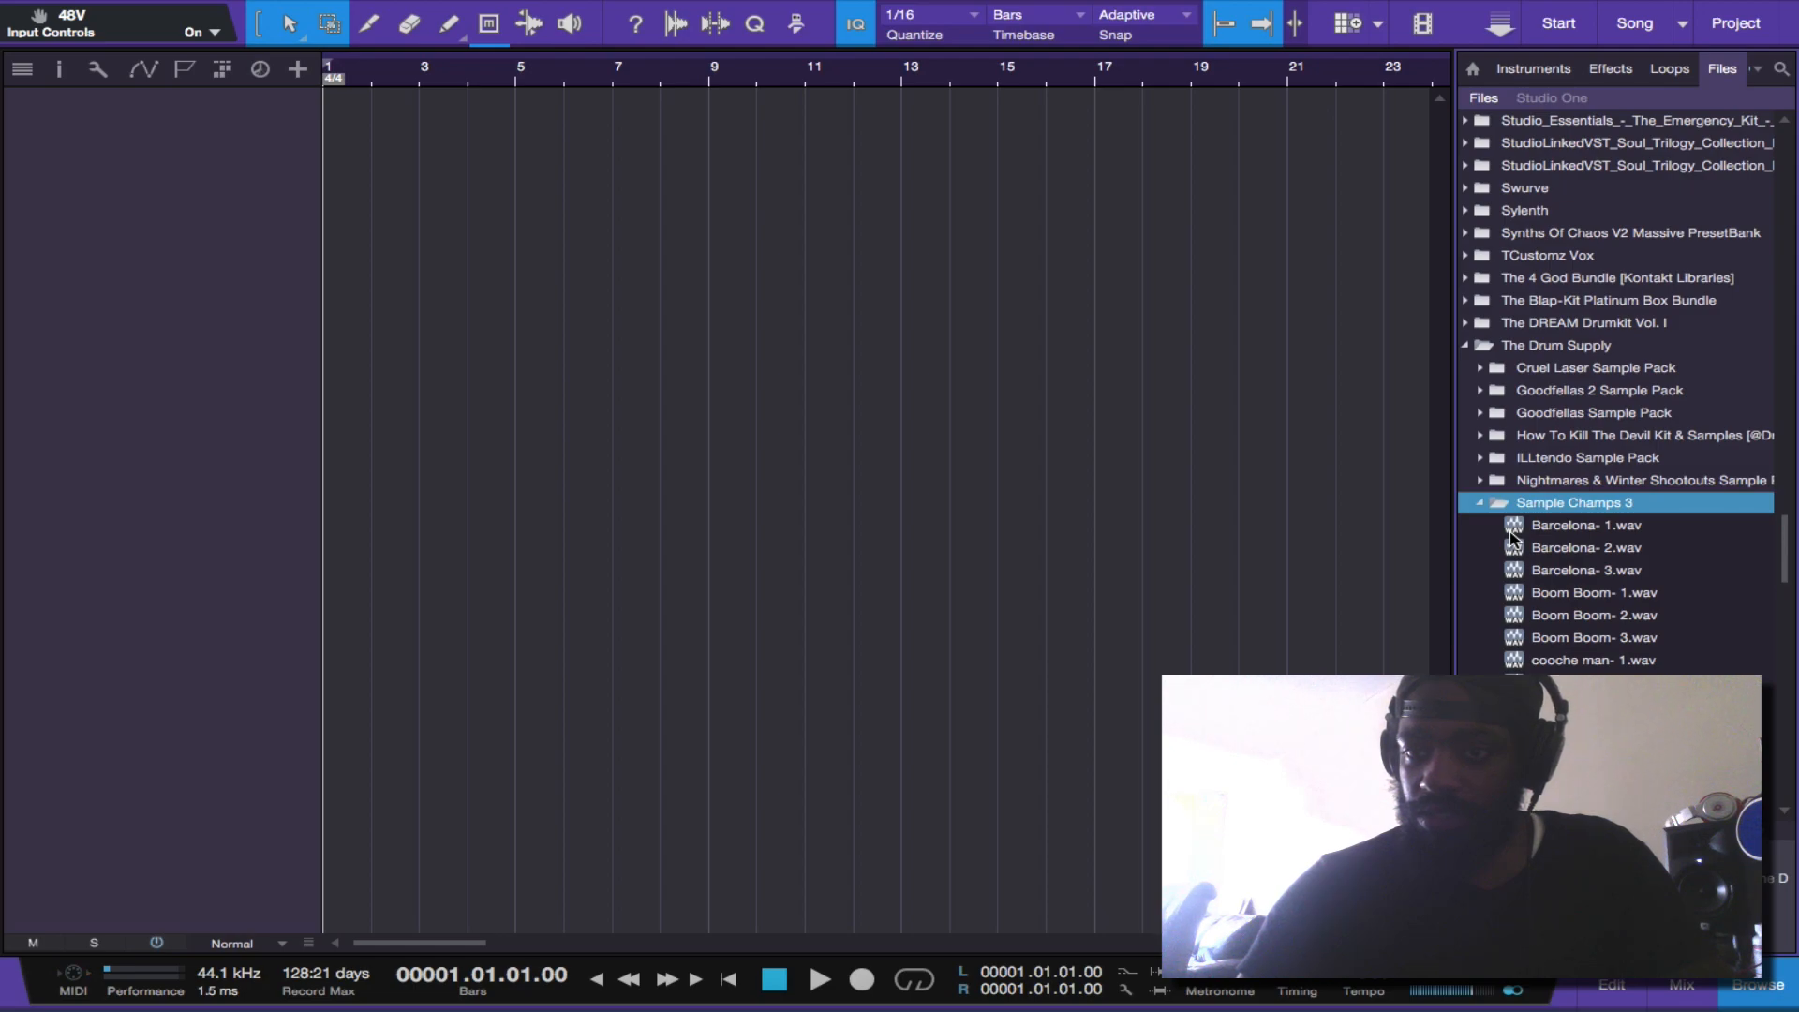
pyautogui.scroll(-2, 1510, 536)
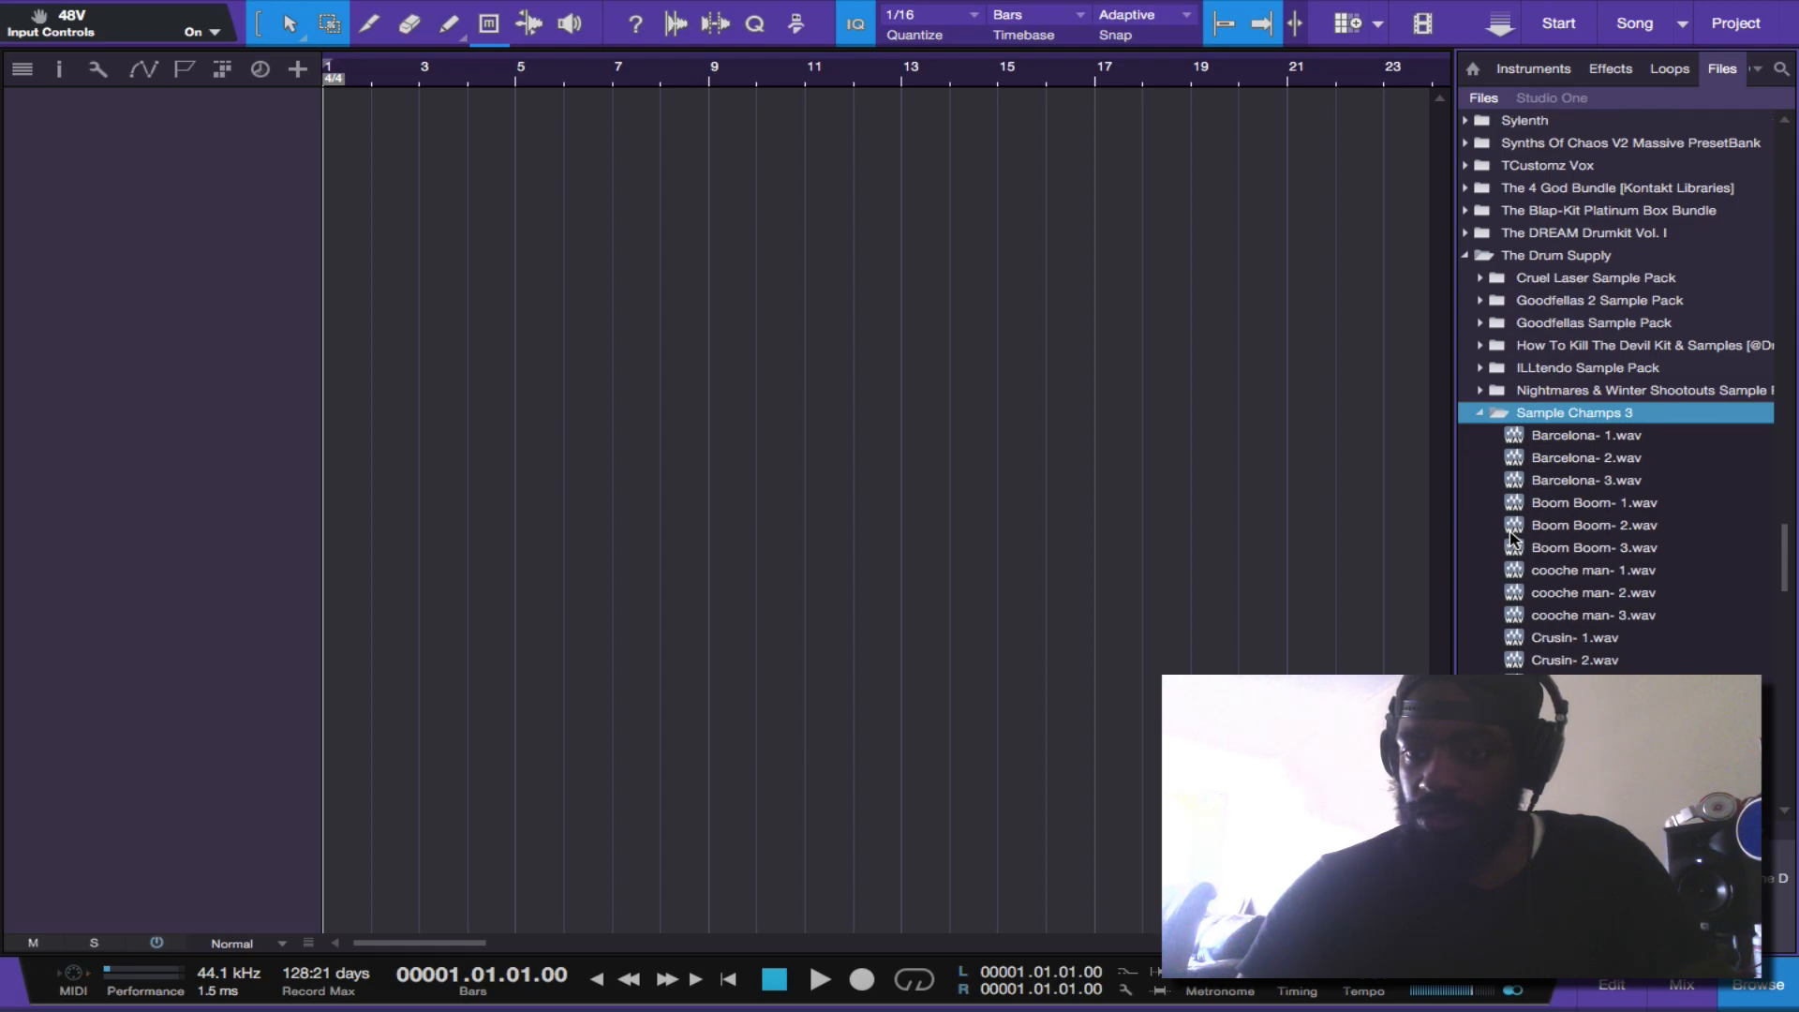
# - Audition the Barcelona and Boom Boom samples, numbers 1 to 3 of each, in order
pyautogui.click(1523, 437)
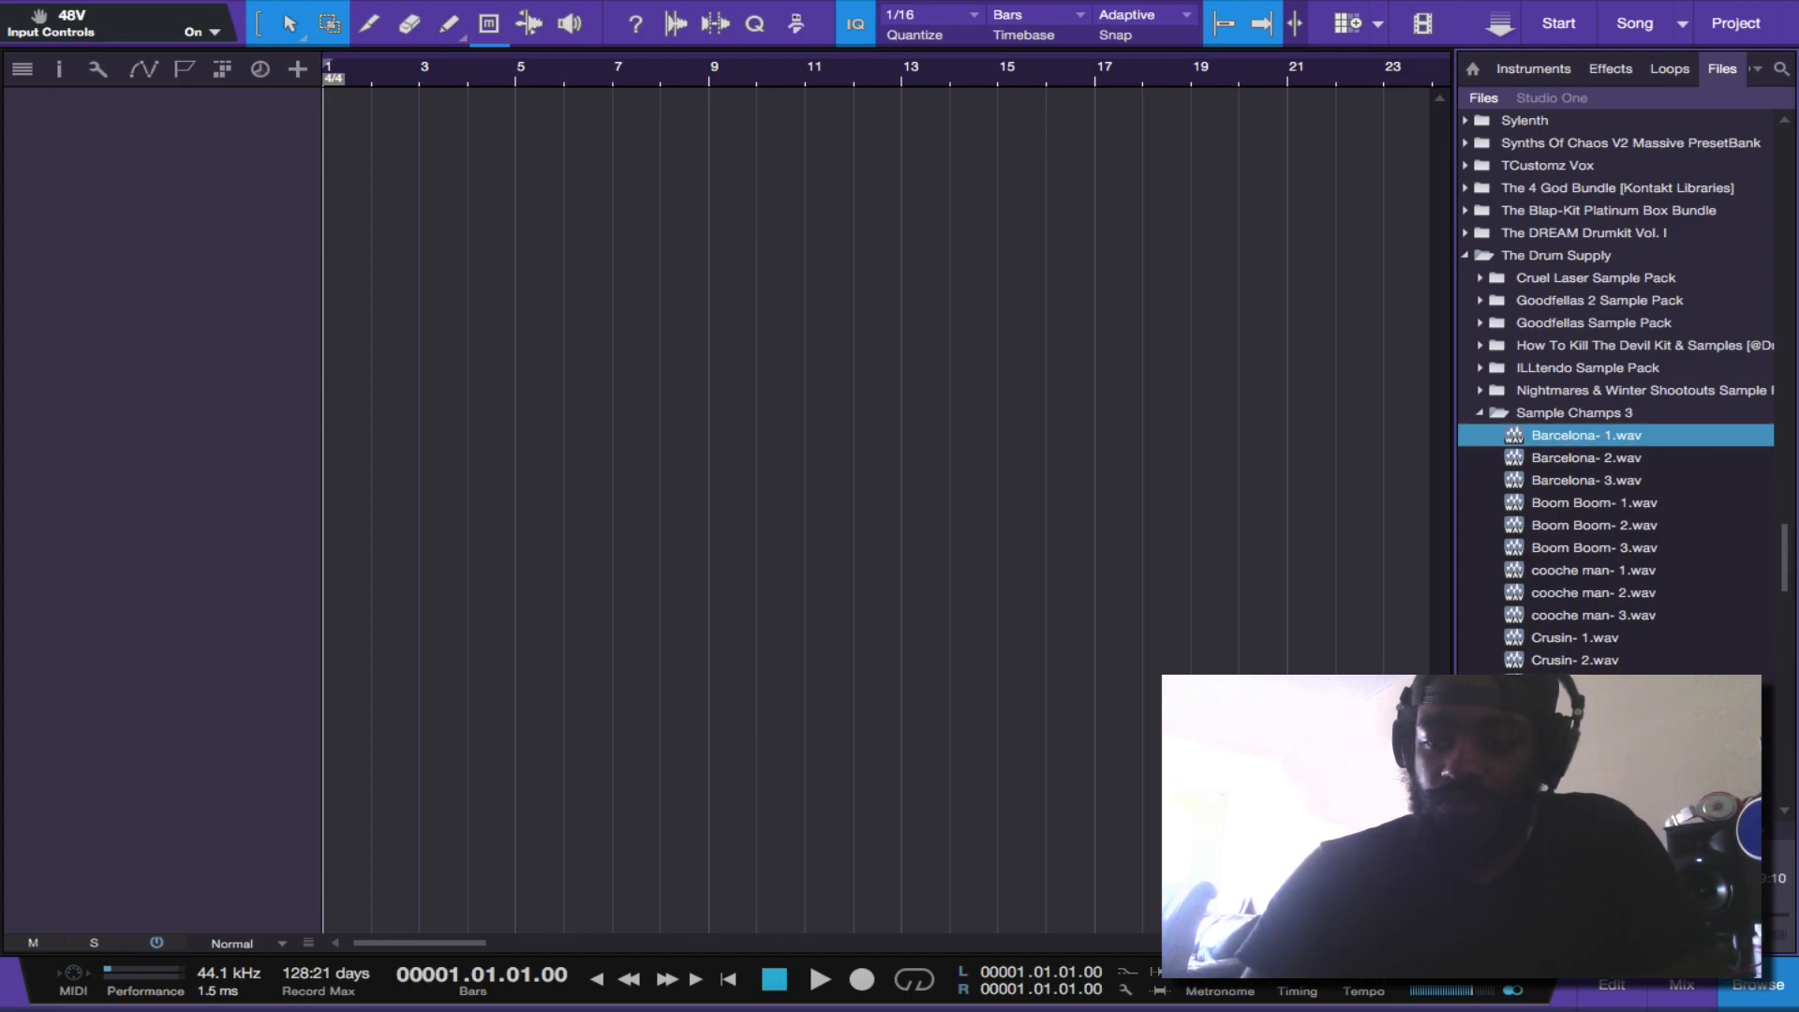
pyautogui.press('Down')
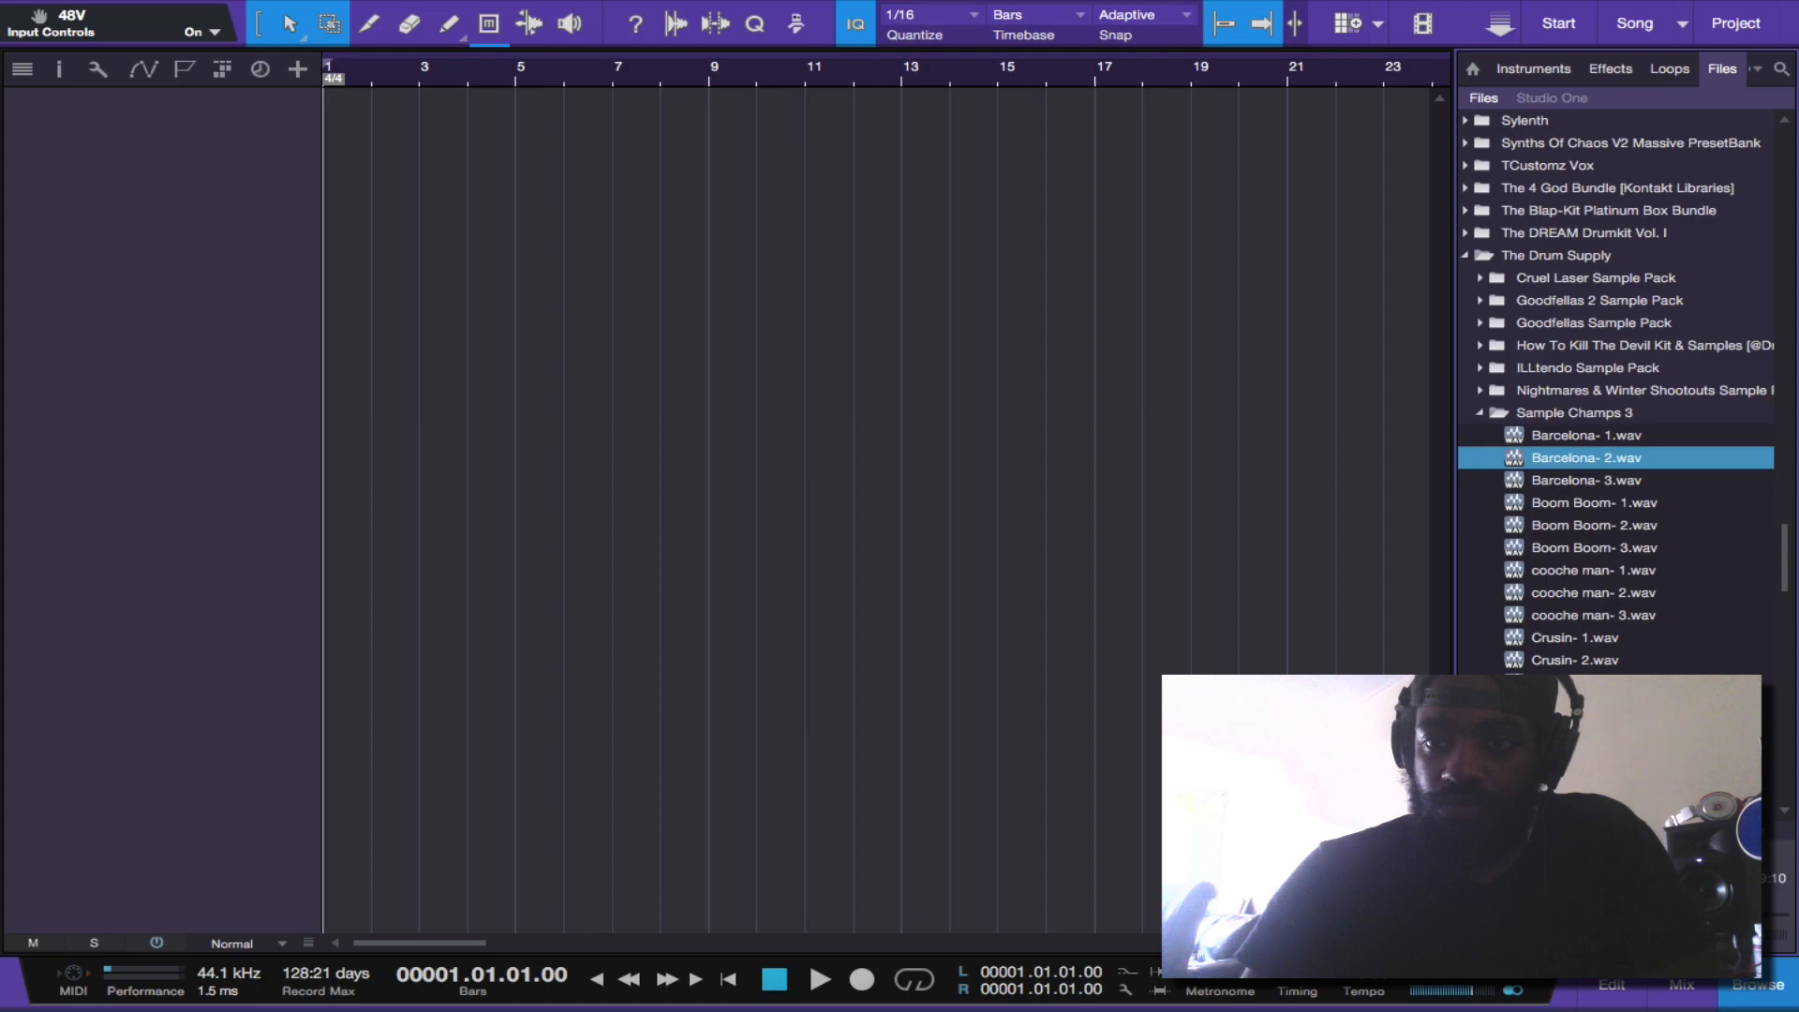
pyautogui.press('Down')
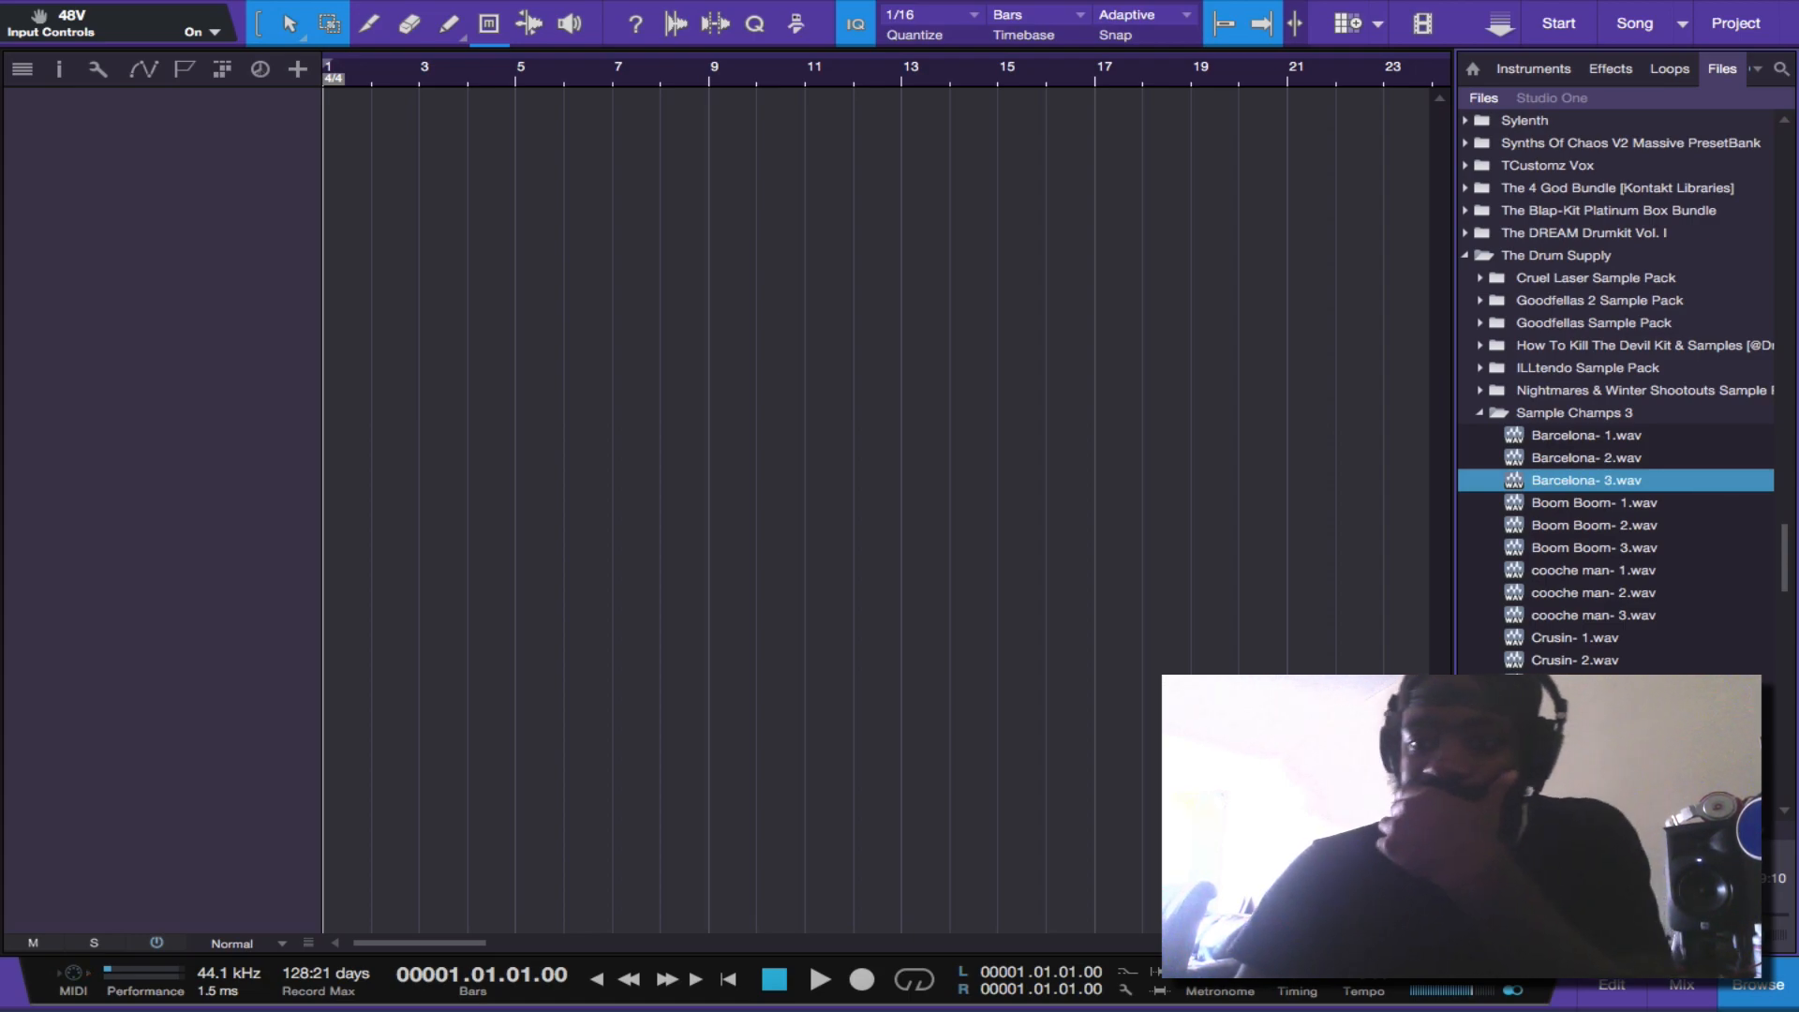
pyautogui.press('Down')
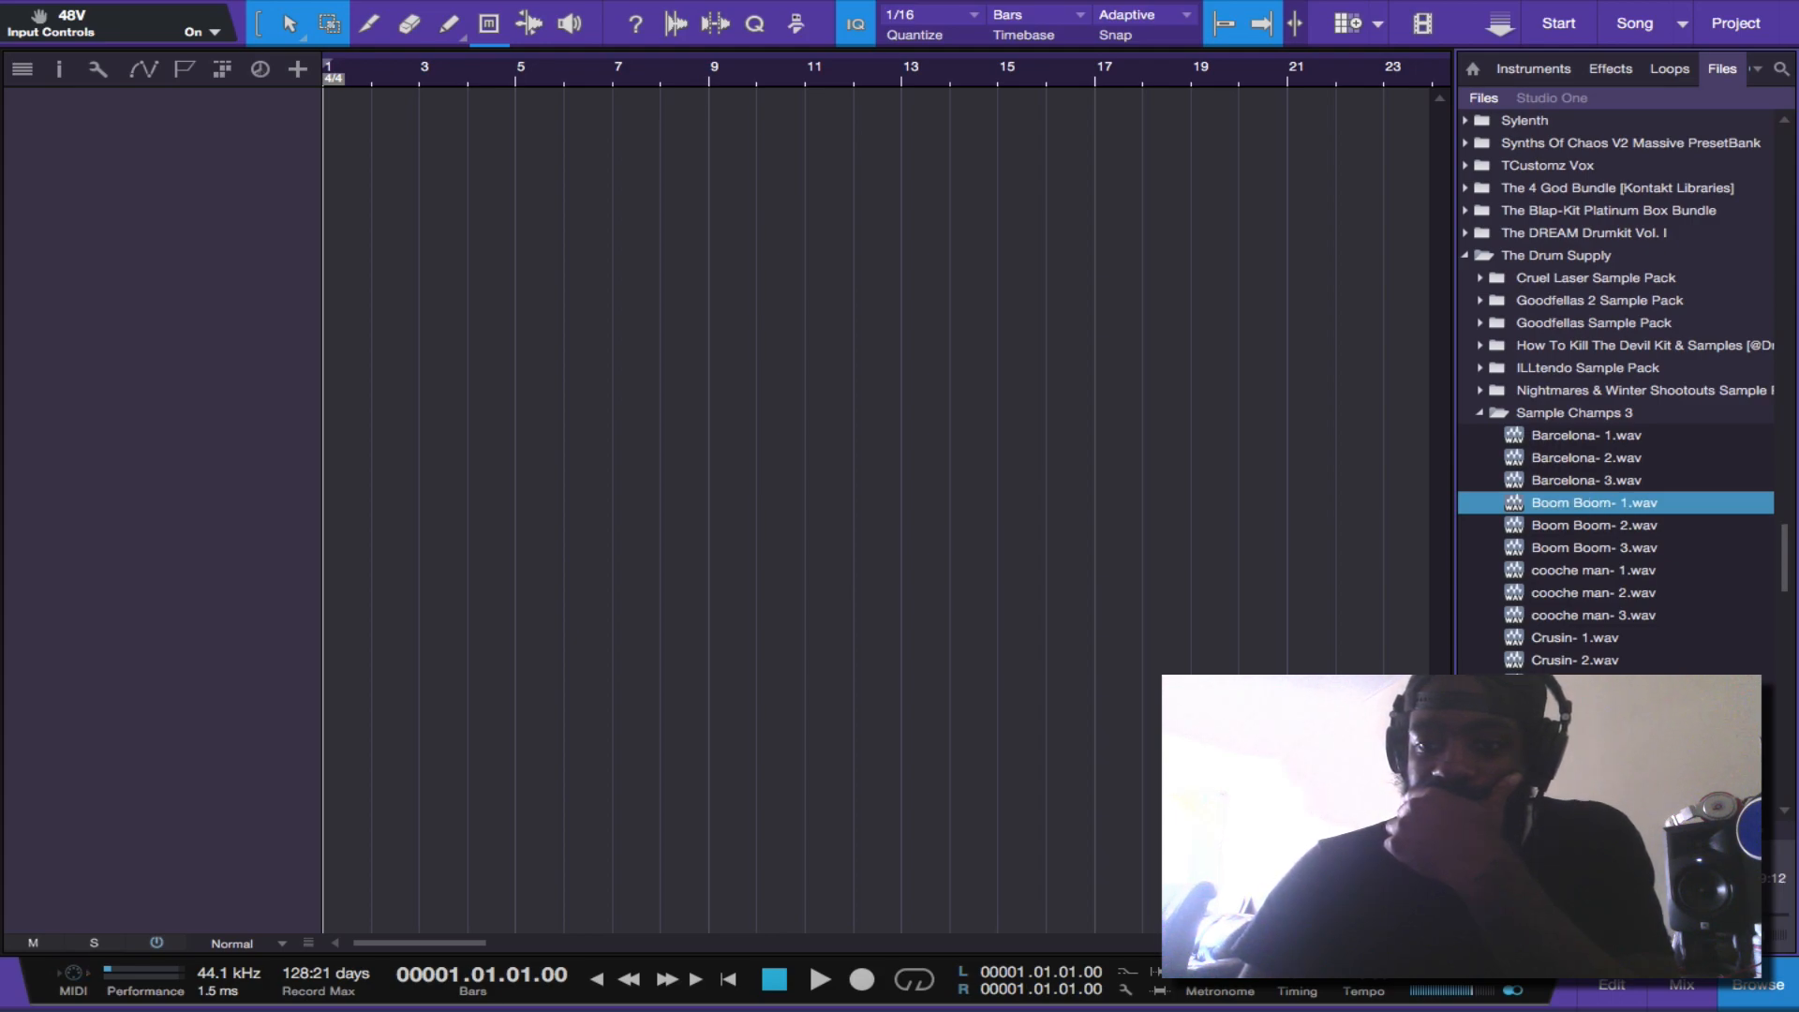
pyautogui.press('Down')
pyautogui.press('Down')
# - Audition the cooche man and Crusin samples, numbers 1 to 3 of each, in order
pyautogui.press('Down')
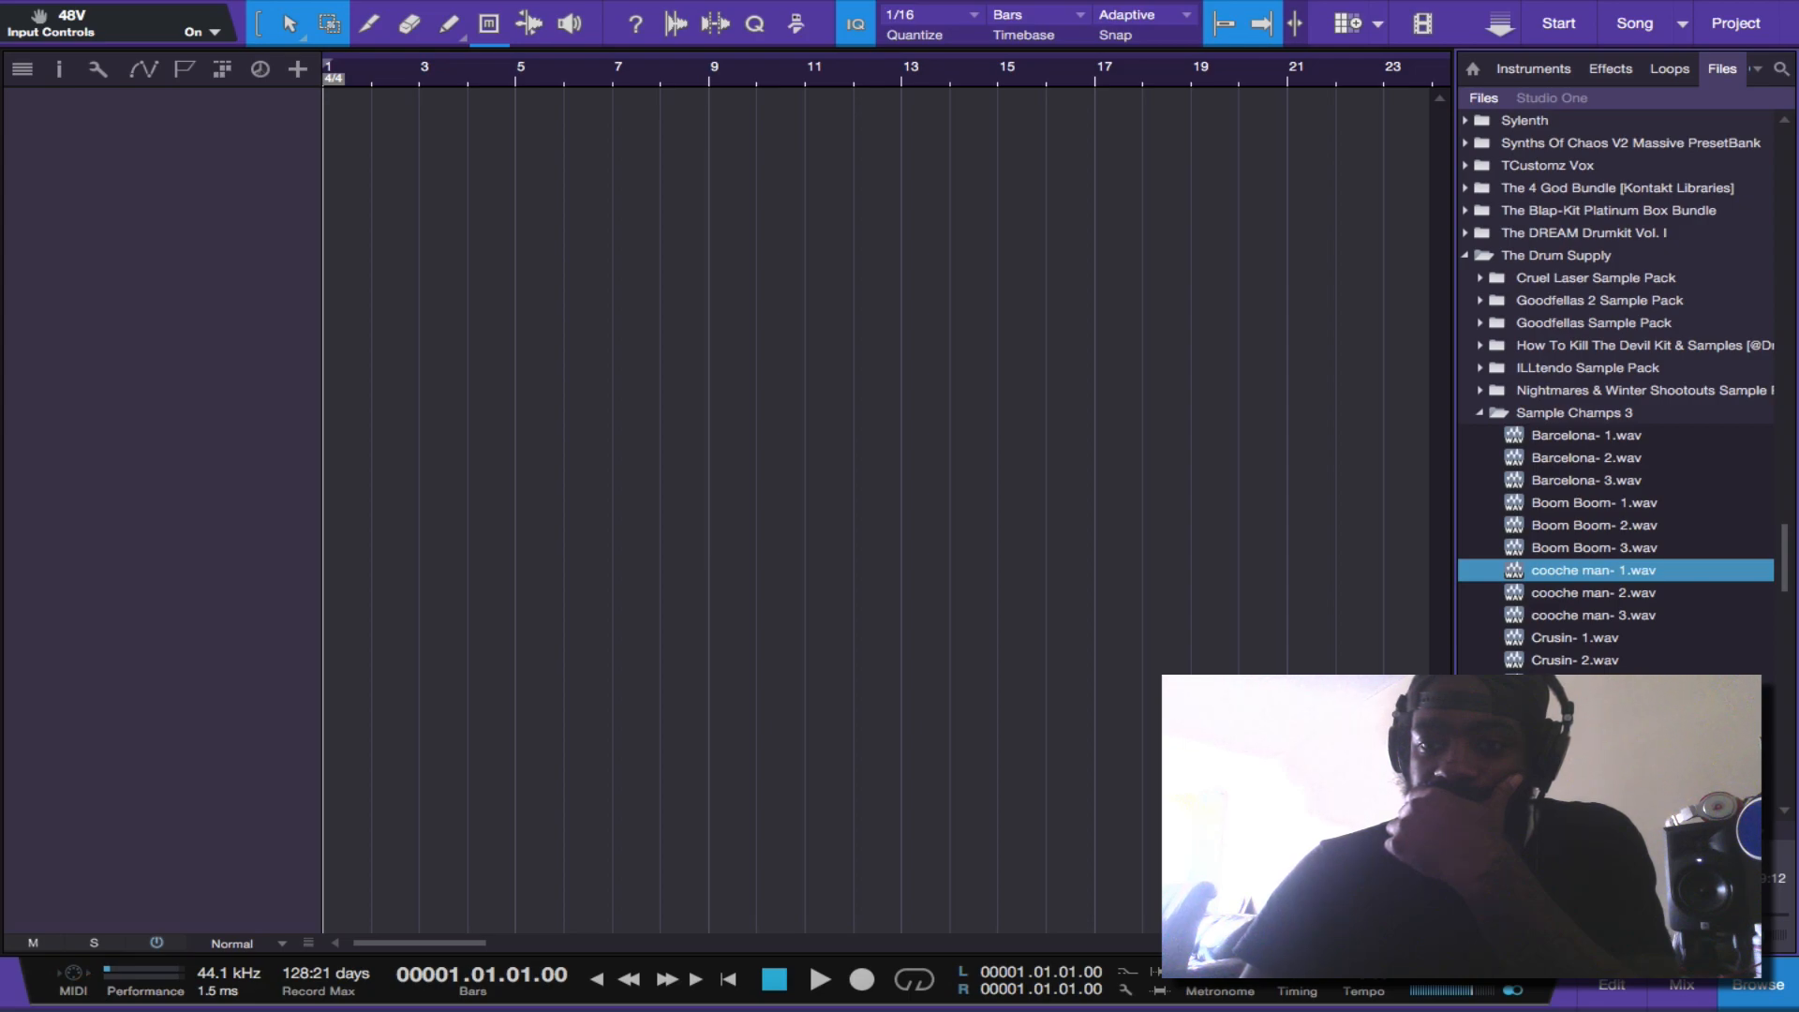
pyautogui.press('Down')
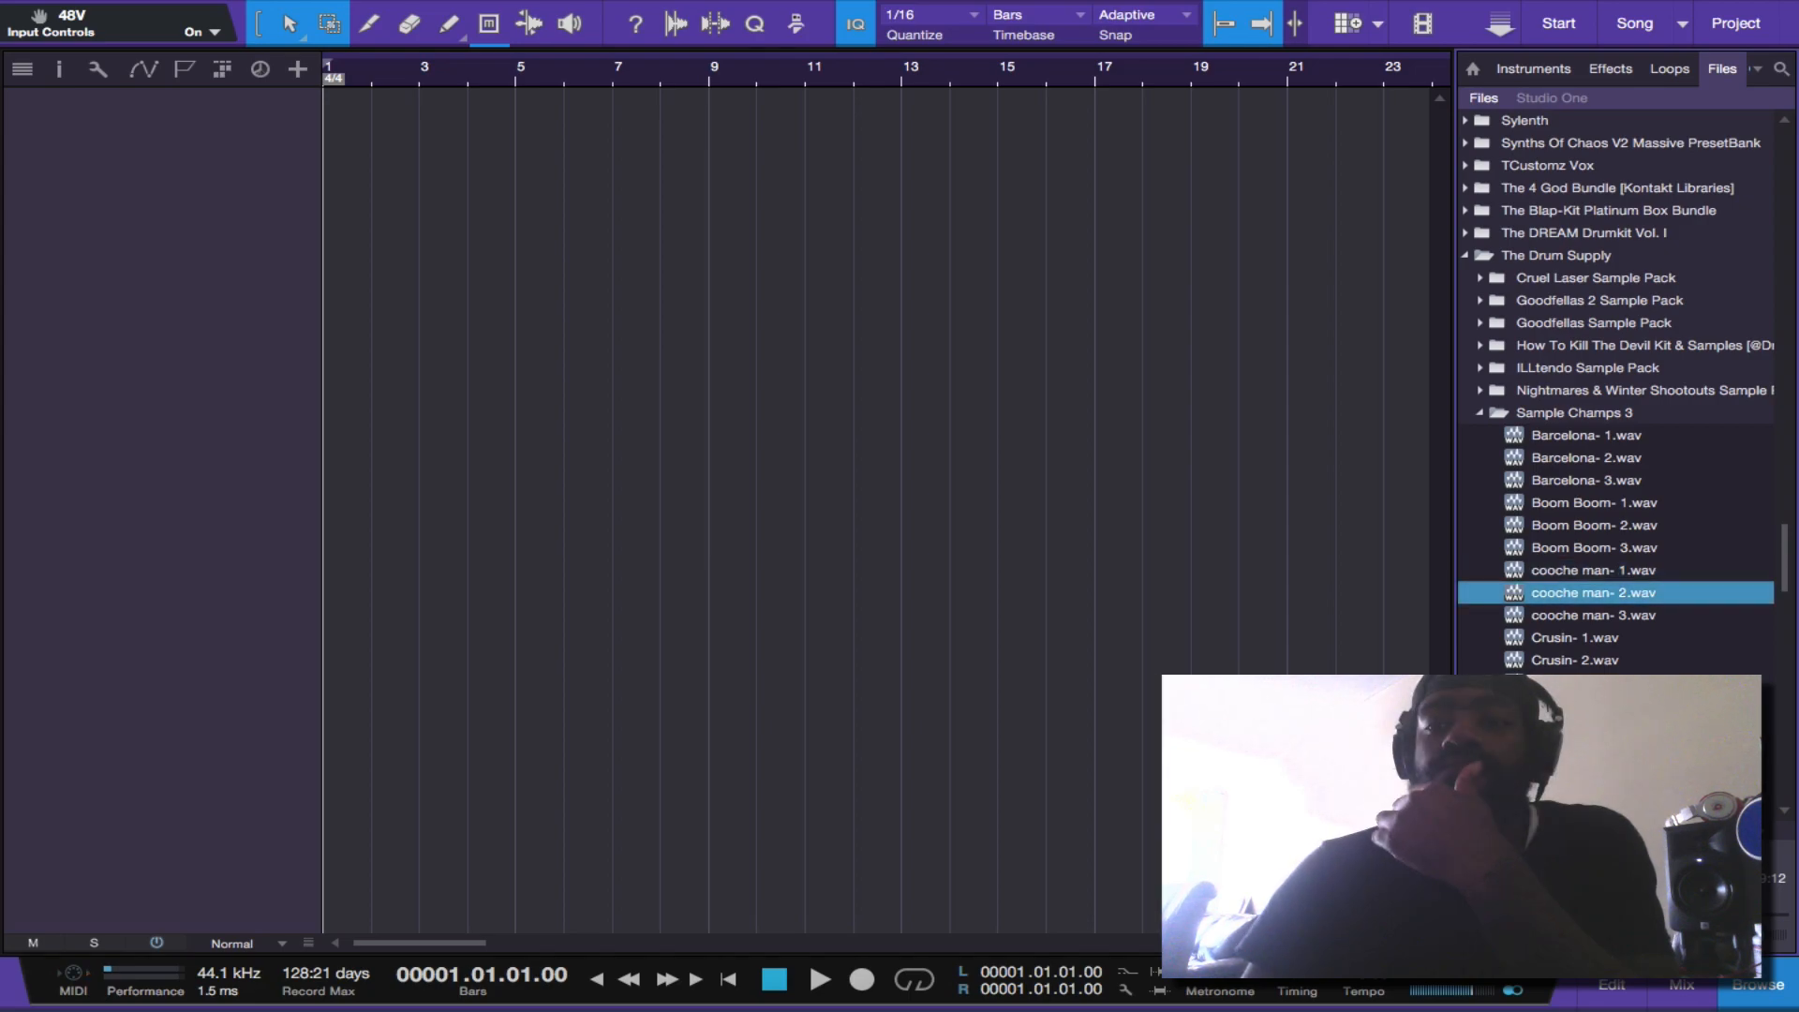
pyautogui.press('Down')
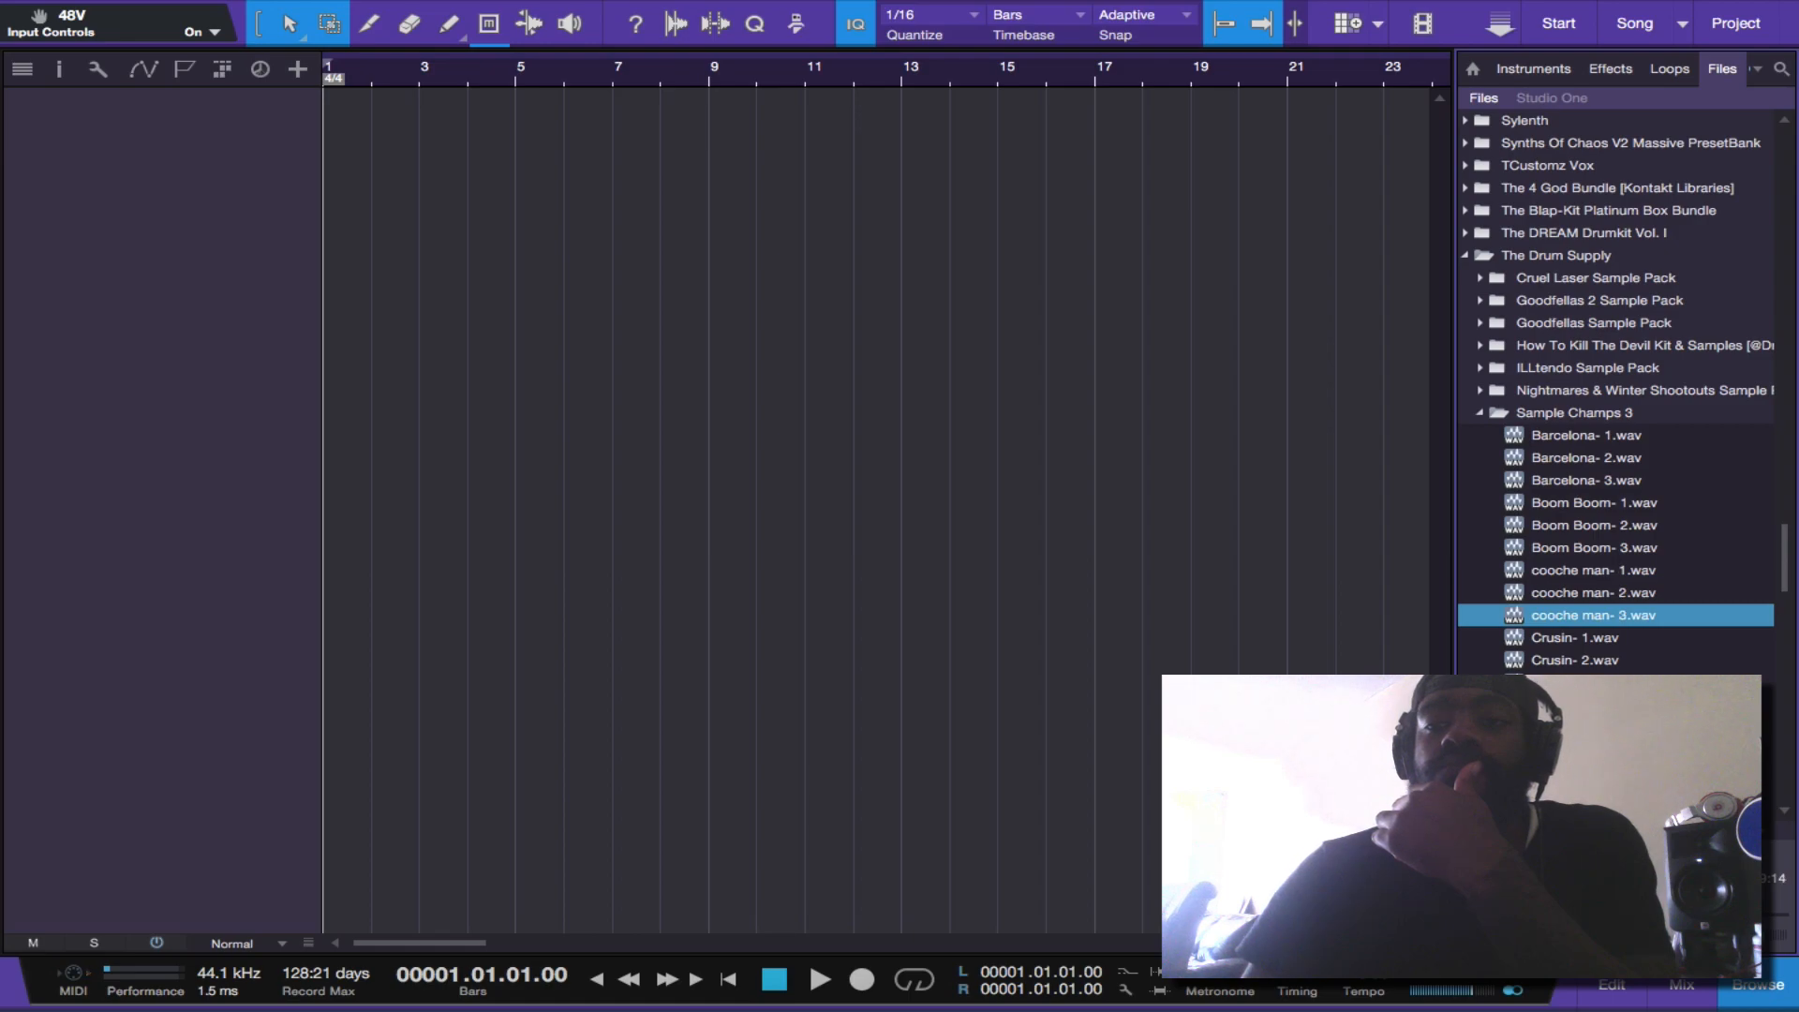
pyautogui.press('Down')
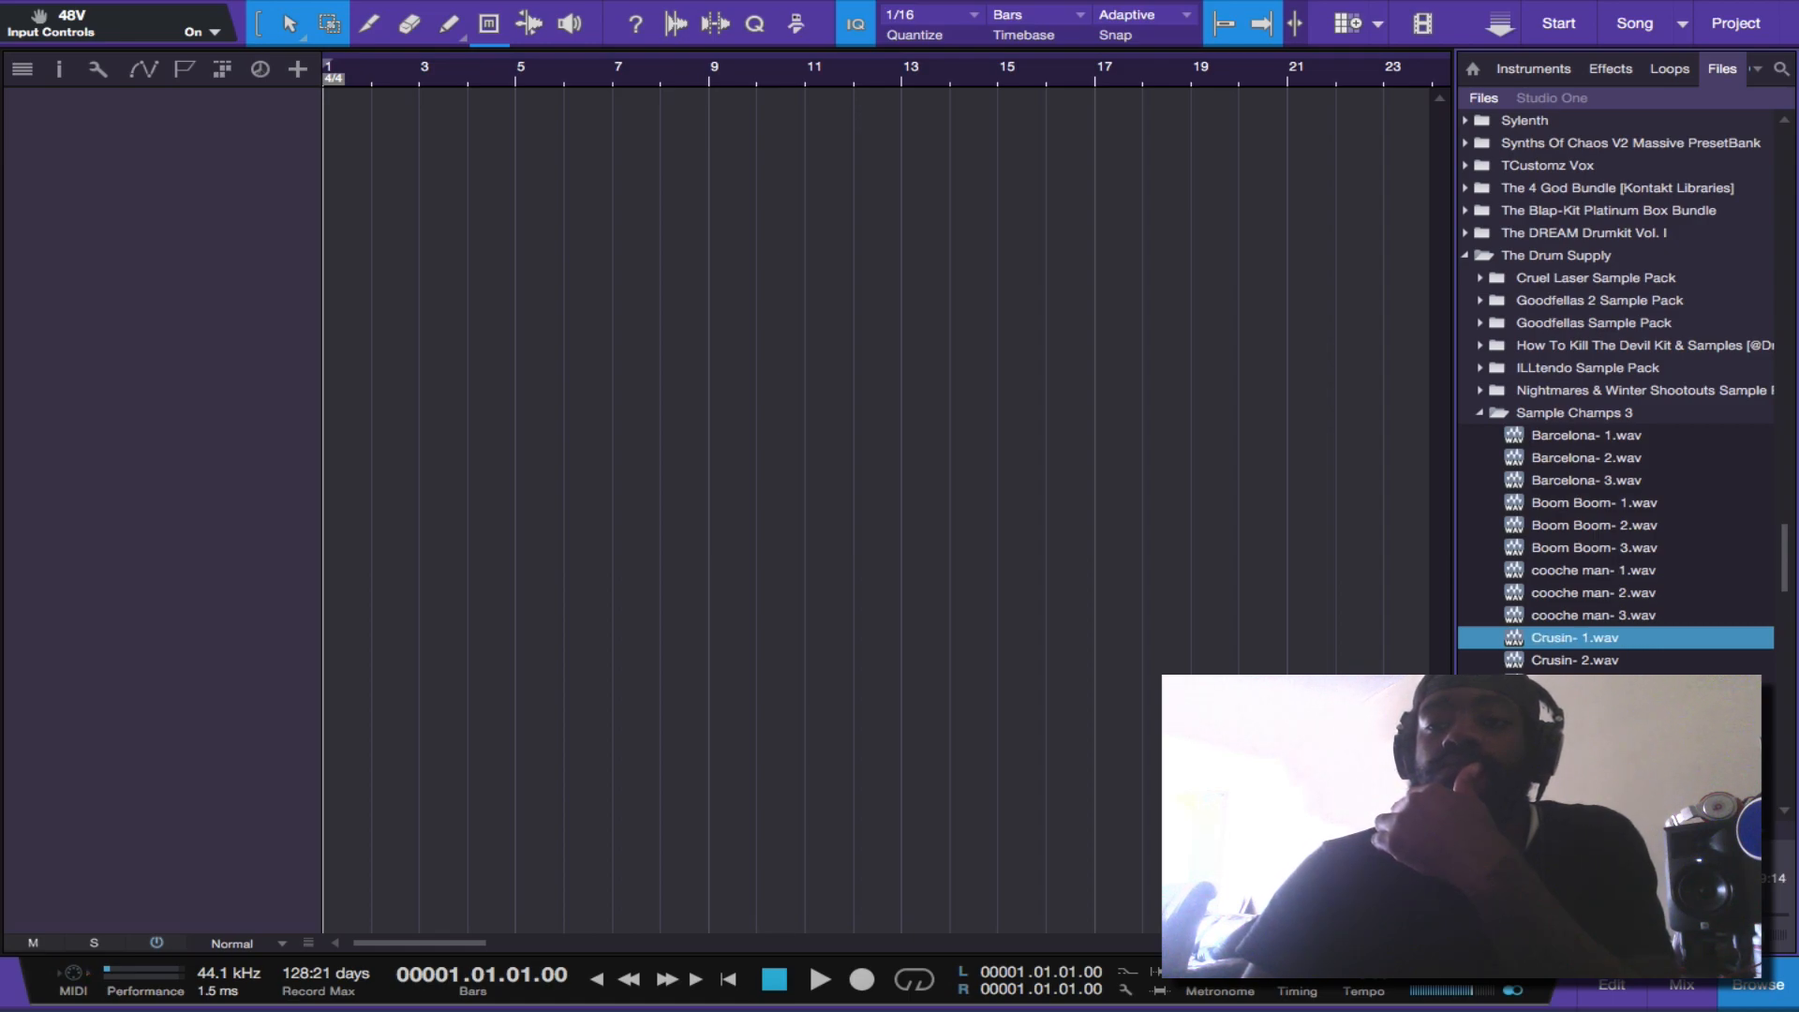
pyautogui.press('Down')
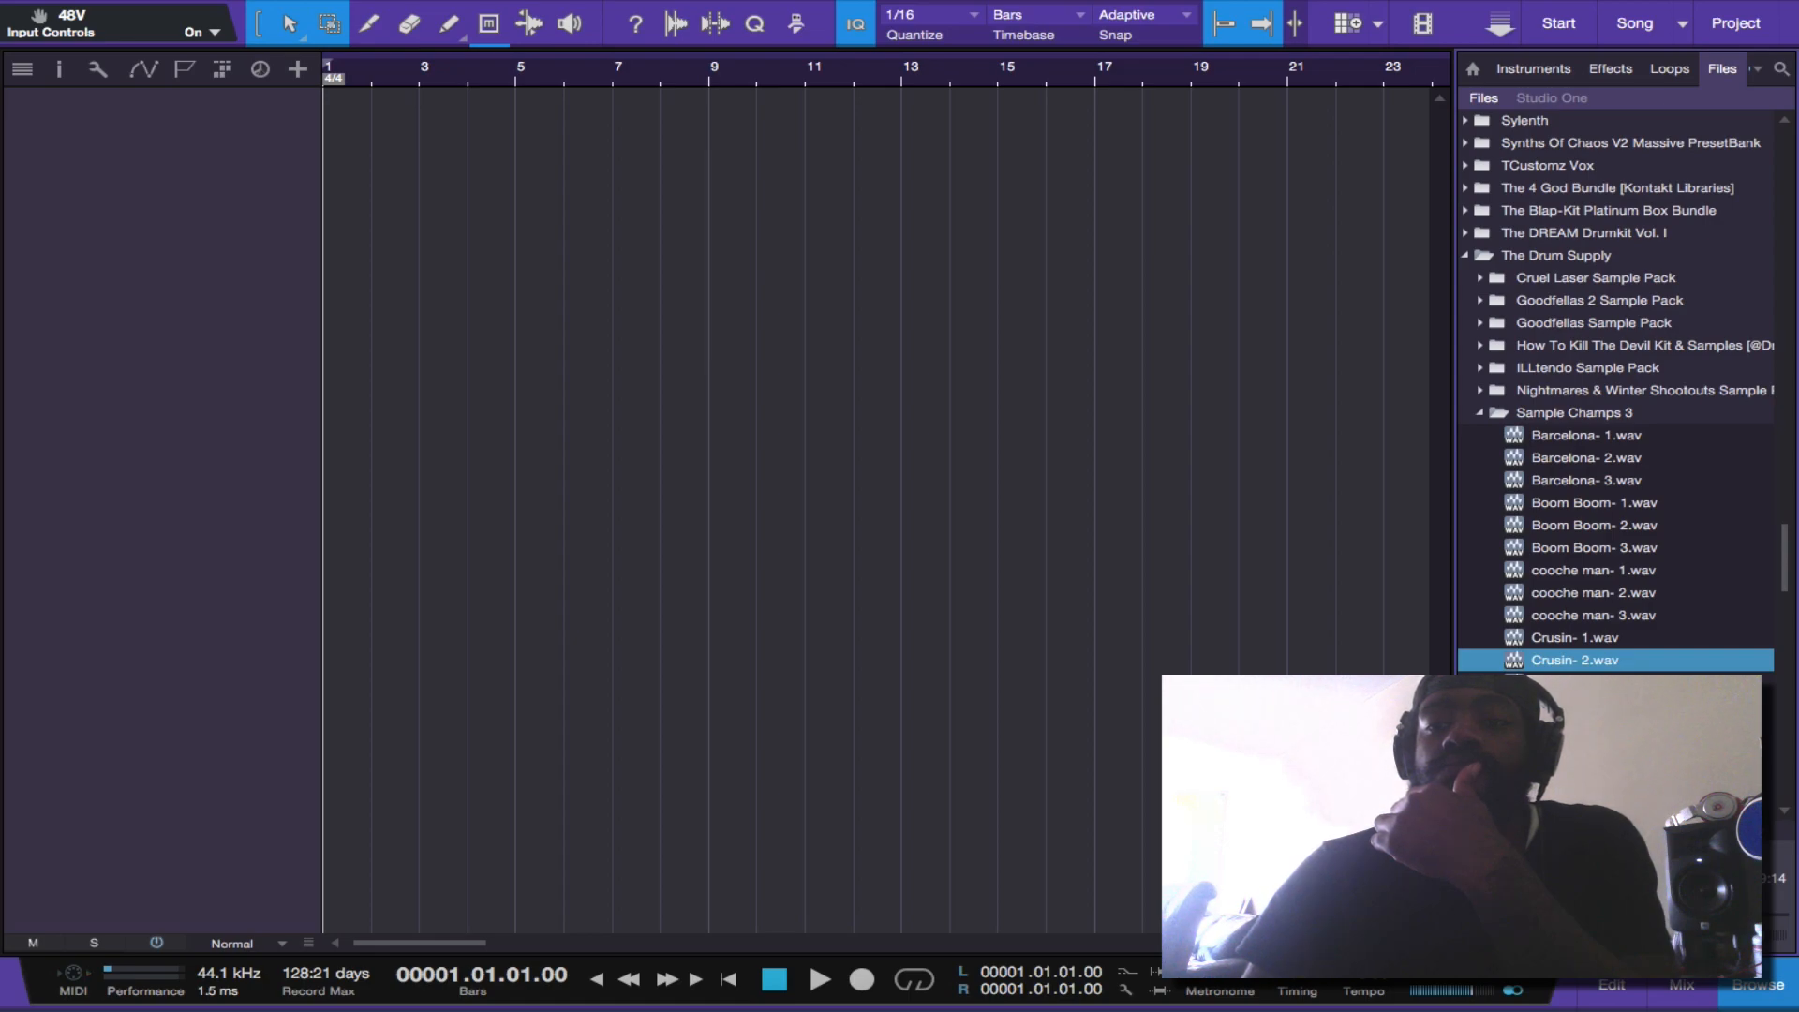
pyautogui.press('Down')
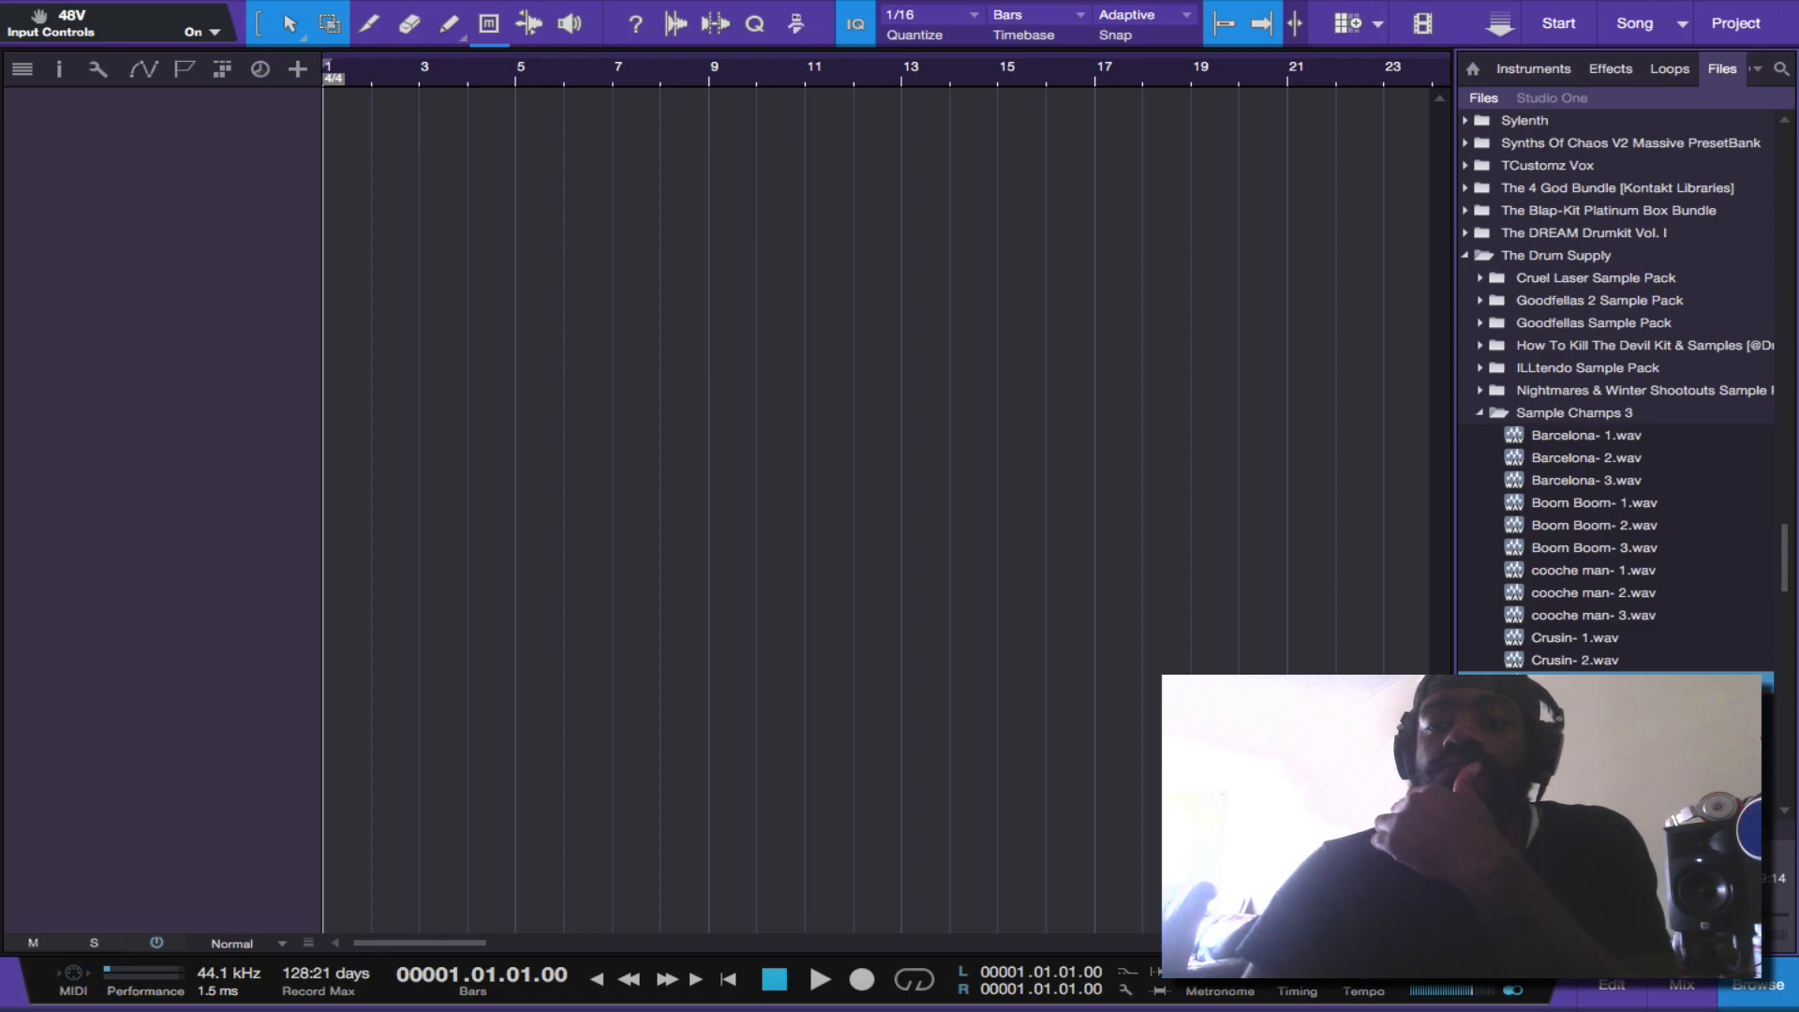
# - Audition the echoes samples from echoes- 1.wav through echoes- 4.wav
pyautogui.press('Down')
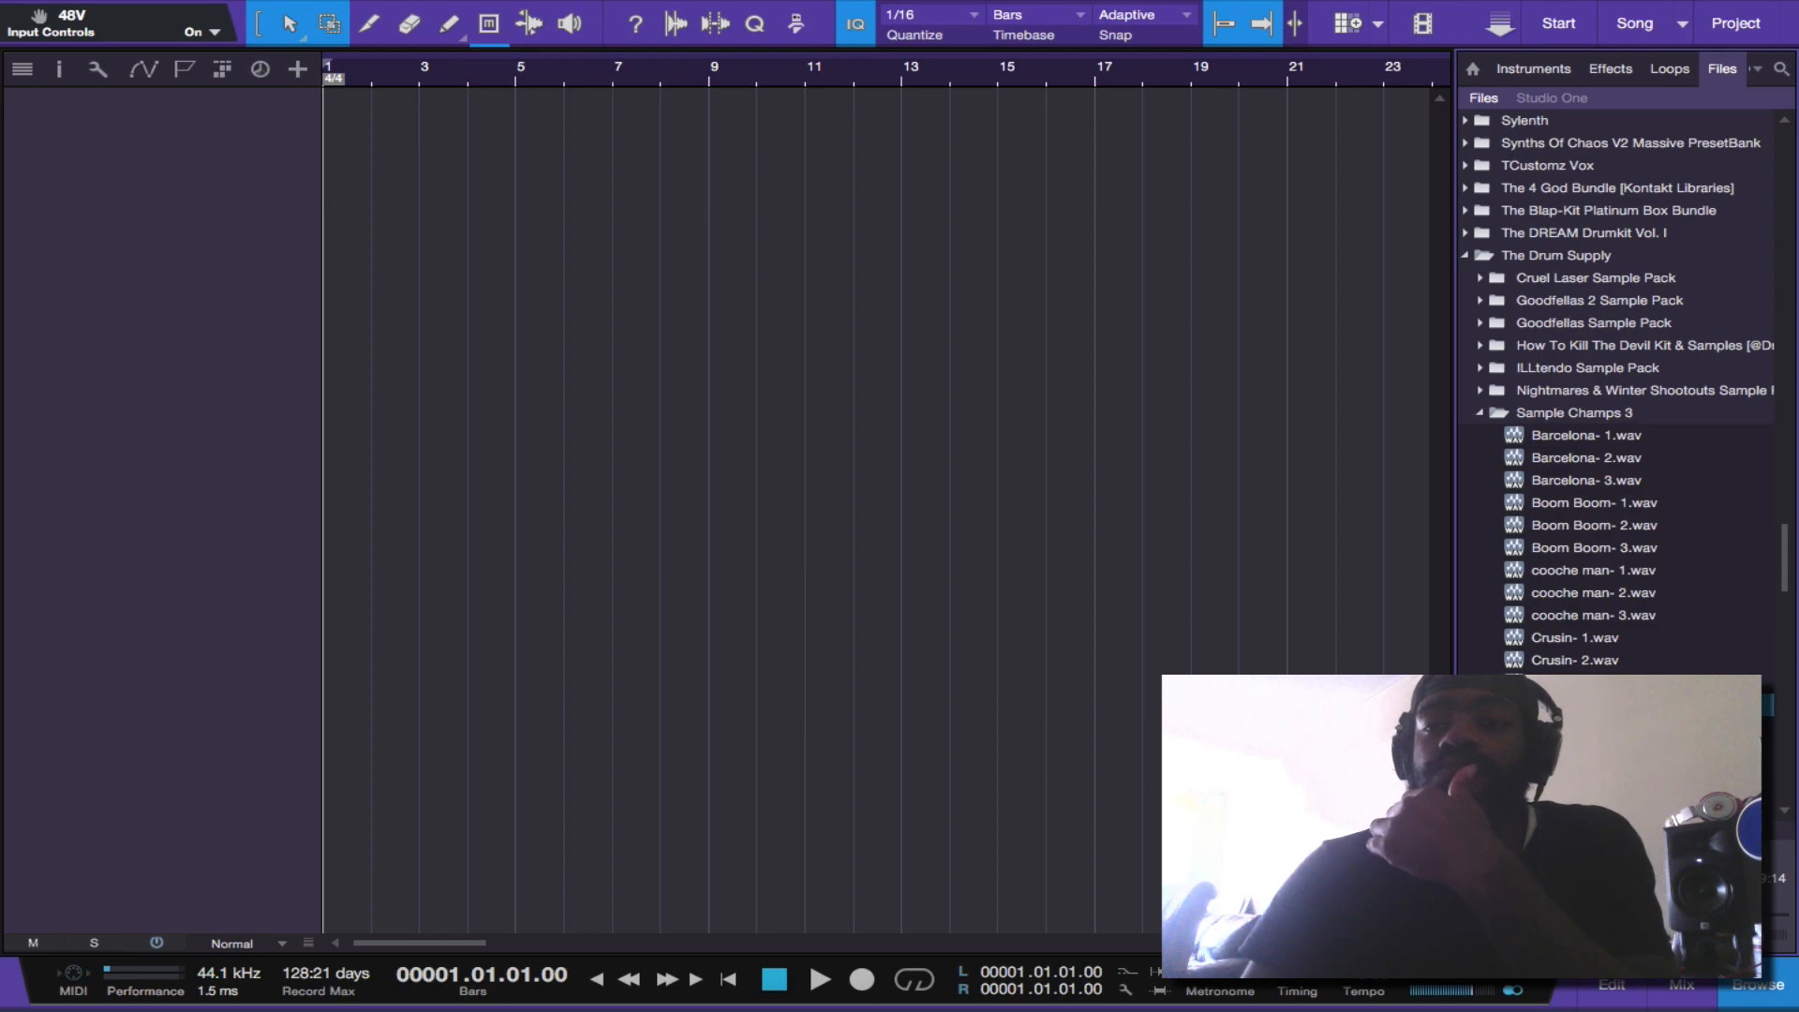
pyautogui.scroll(-2, 1616, 460)
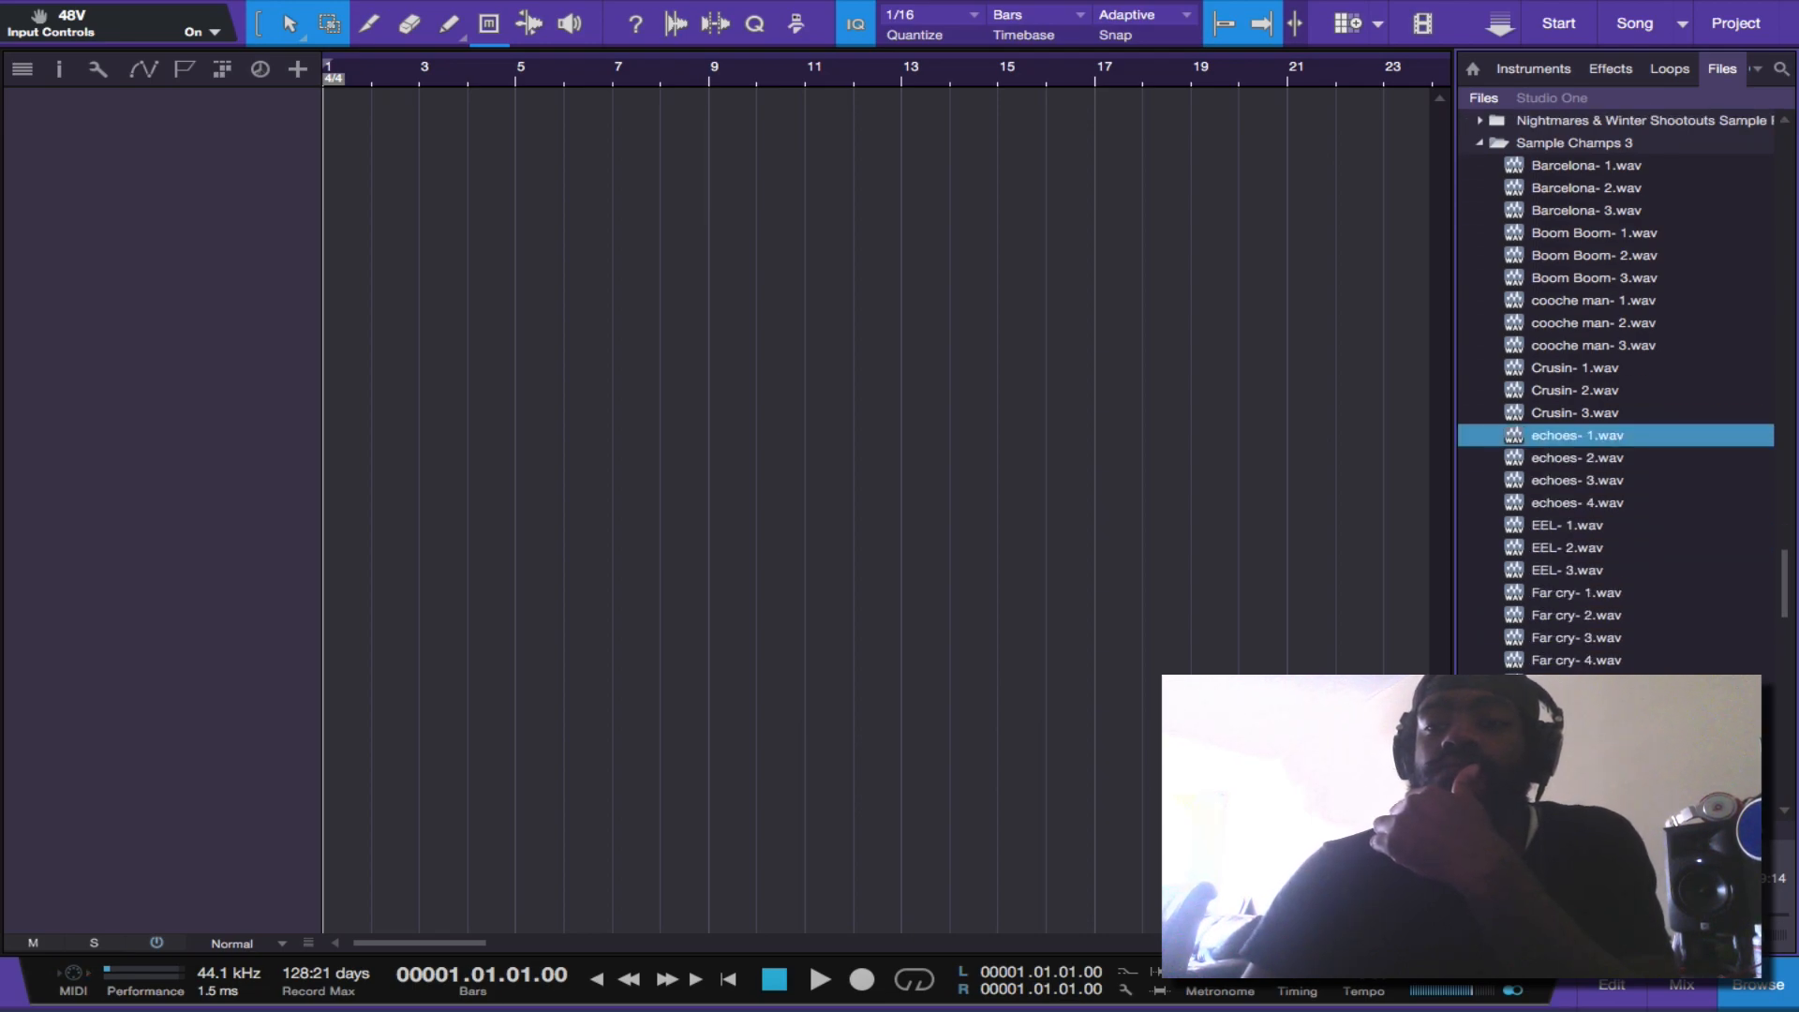
pyautogui.press('Down')
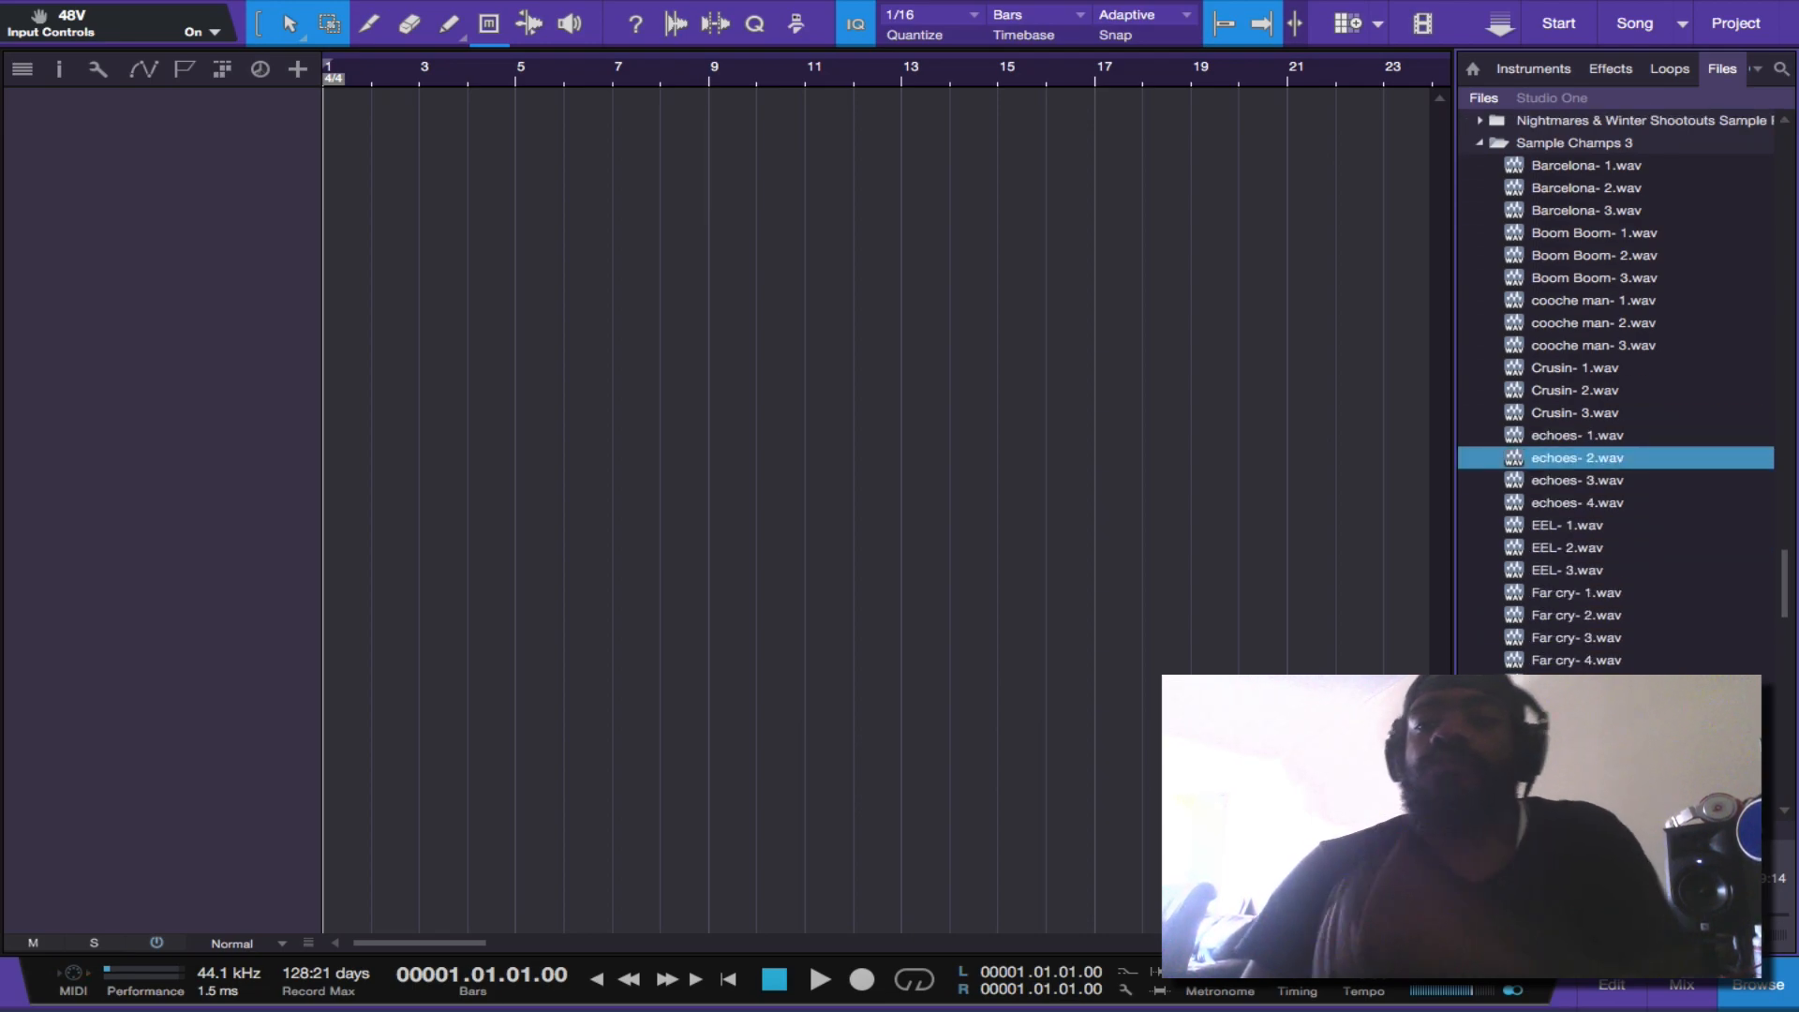
pyautogui.scroll(-1, 1617, 389)
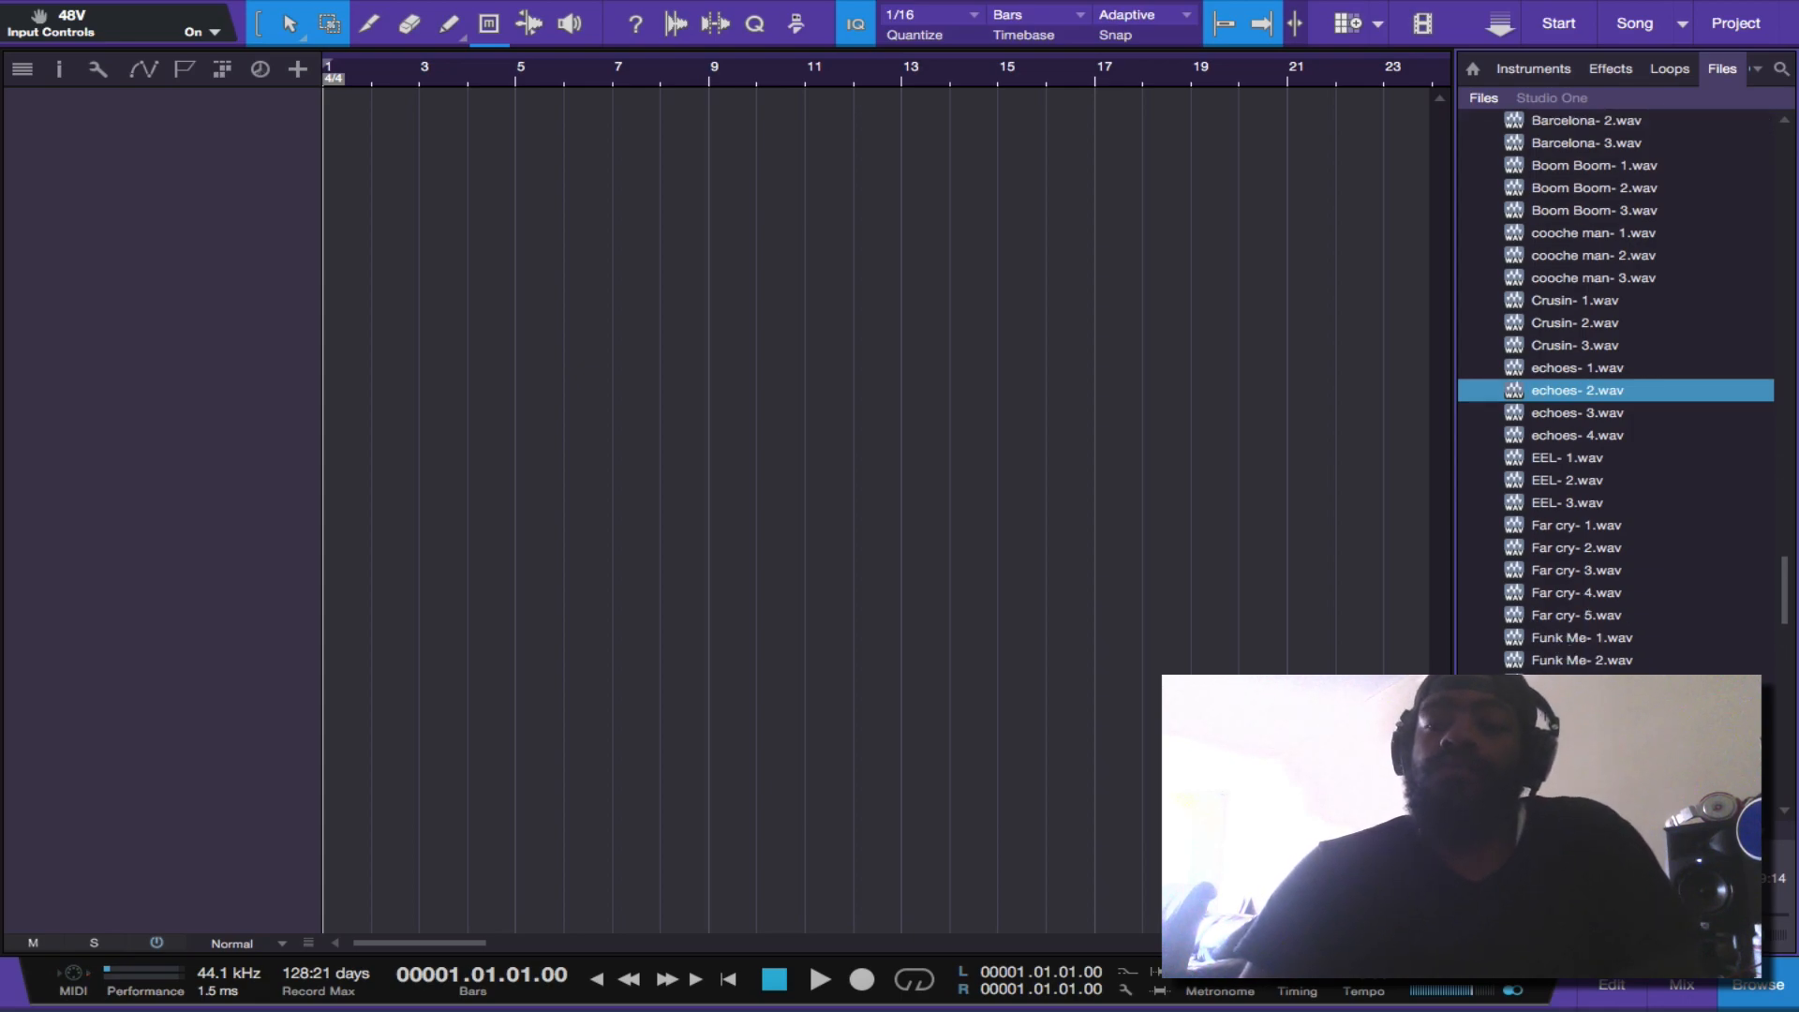
pyautogui.scroll(1, 1616, 389)
pyautogui.scroll(-2, 1617, 389)
pyautogui.press('Down')
pyautogui.scroll(1, 1617, 389)
pyautogui.scroll(2, 1616, 389)
pyautogui.scroll(-6, 1616, 389)
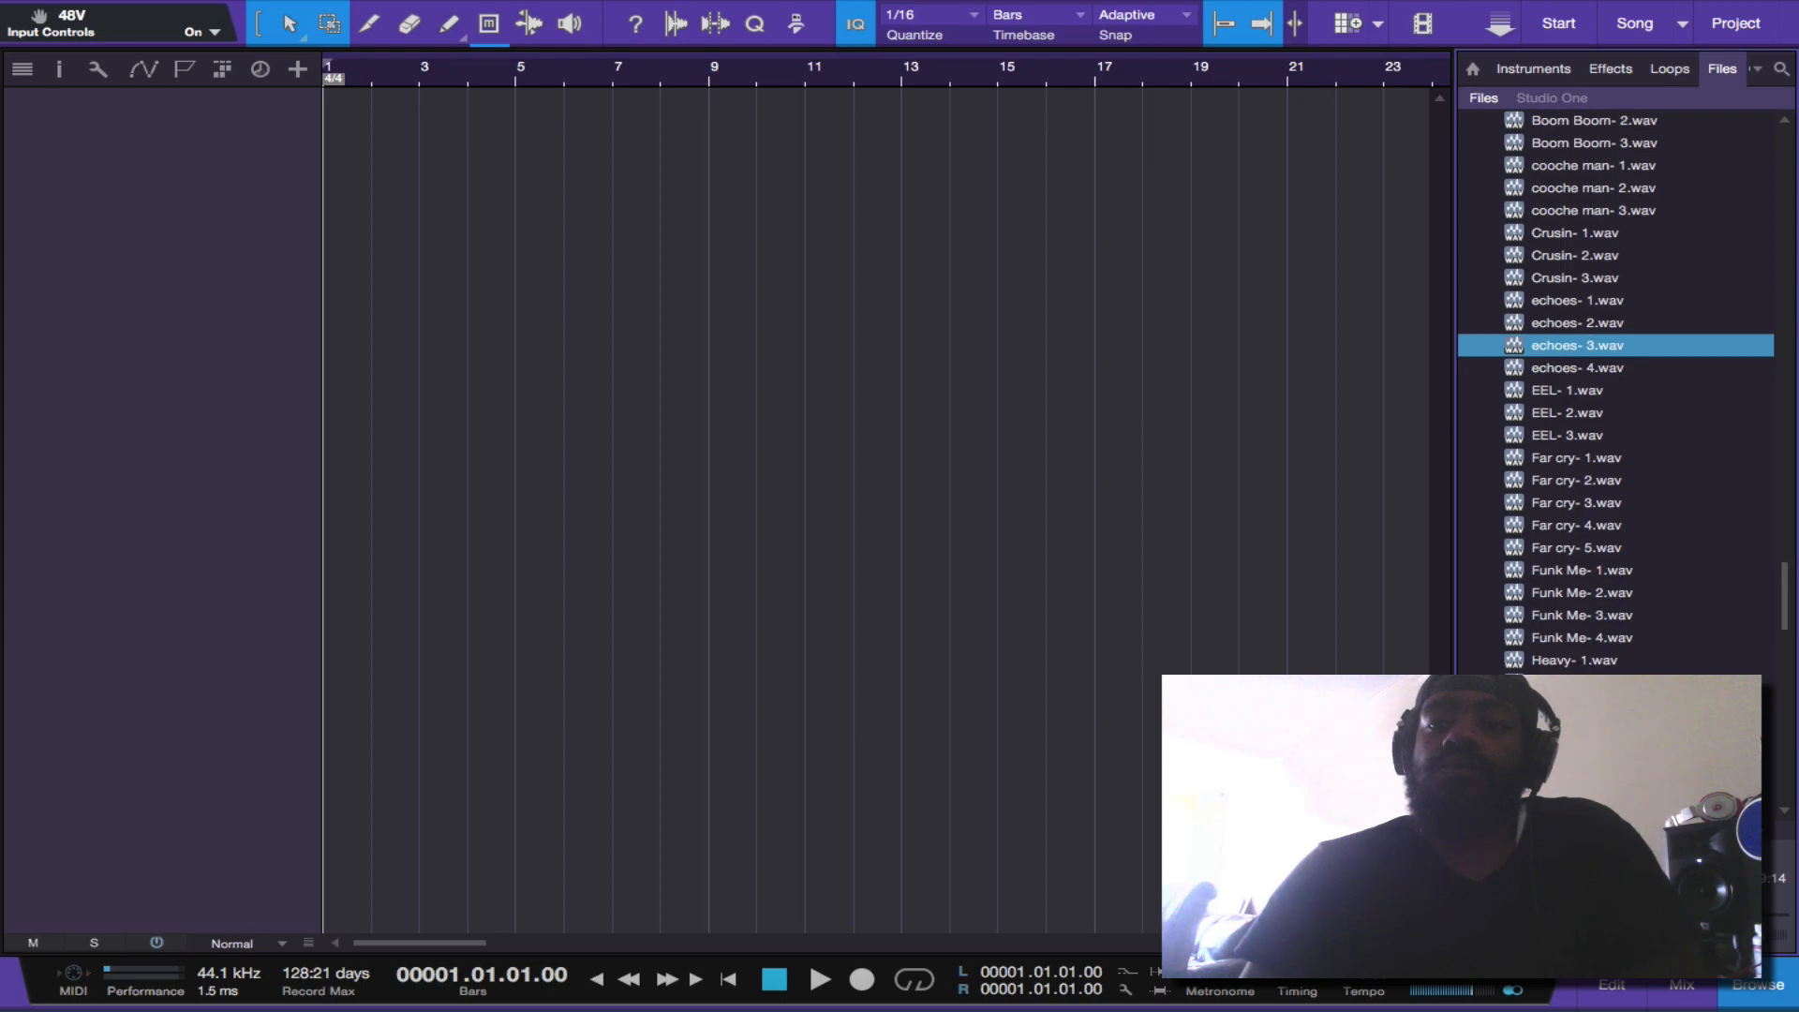
pyautogui.scroll(-2, 1616, 389)
pyautogui.press('Down')
# - Audition the three EEL samples, going back once to compare EEL- 1.wav with EEL- 2.wav
pyautogui.scroll(-3, 1617, 388)
pyautogui.press('Down')
pyautogui.hscroll(-1, 1617, 389)
pyautogui.scroll(-1, 1617, 389)
pyautogui.scroll(2, 1617, 389)
pyautogui.scroll(-2, 1617, 389)
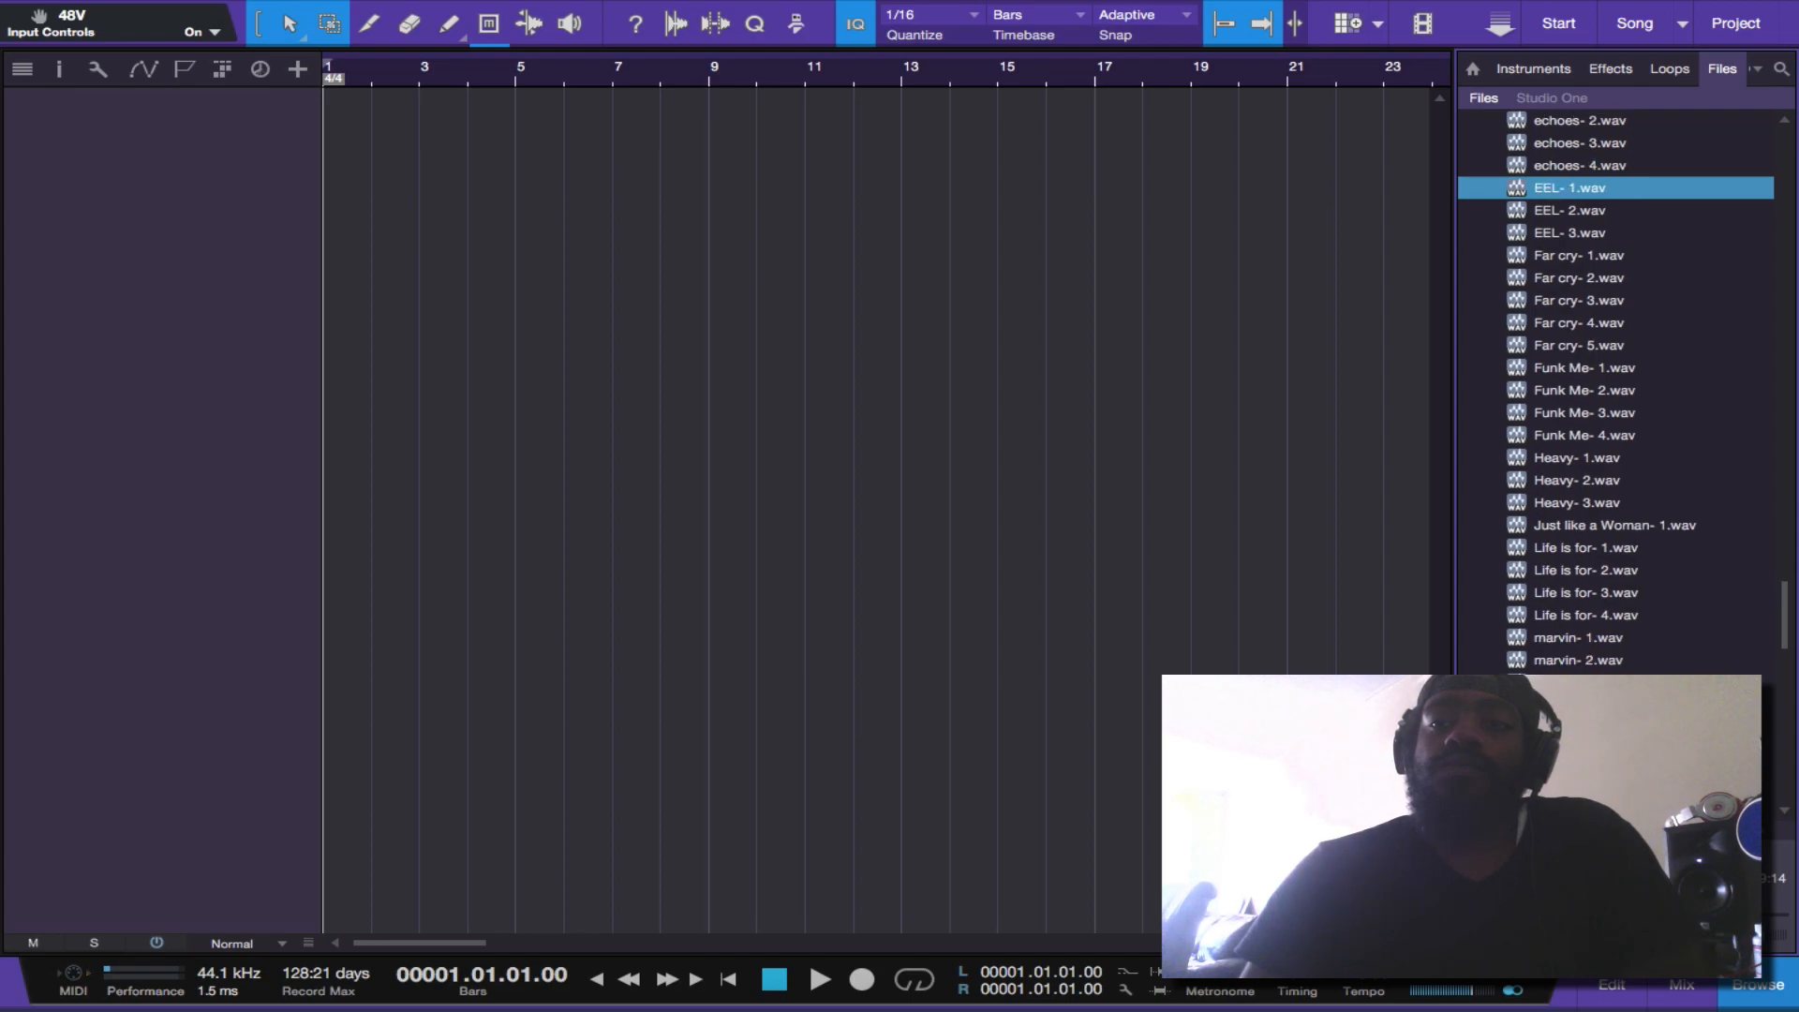
pyautogui.press('Down')
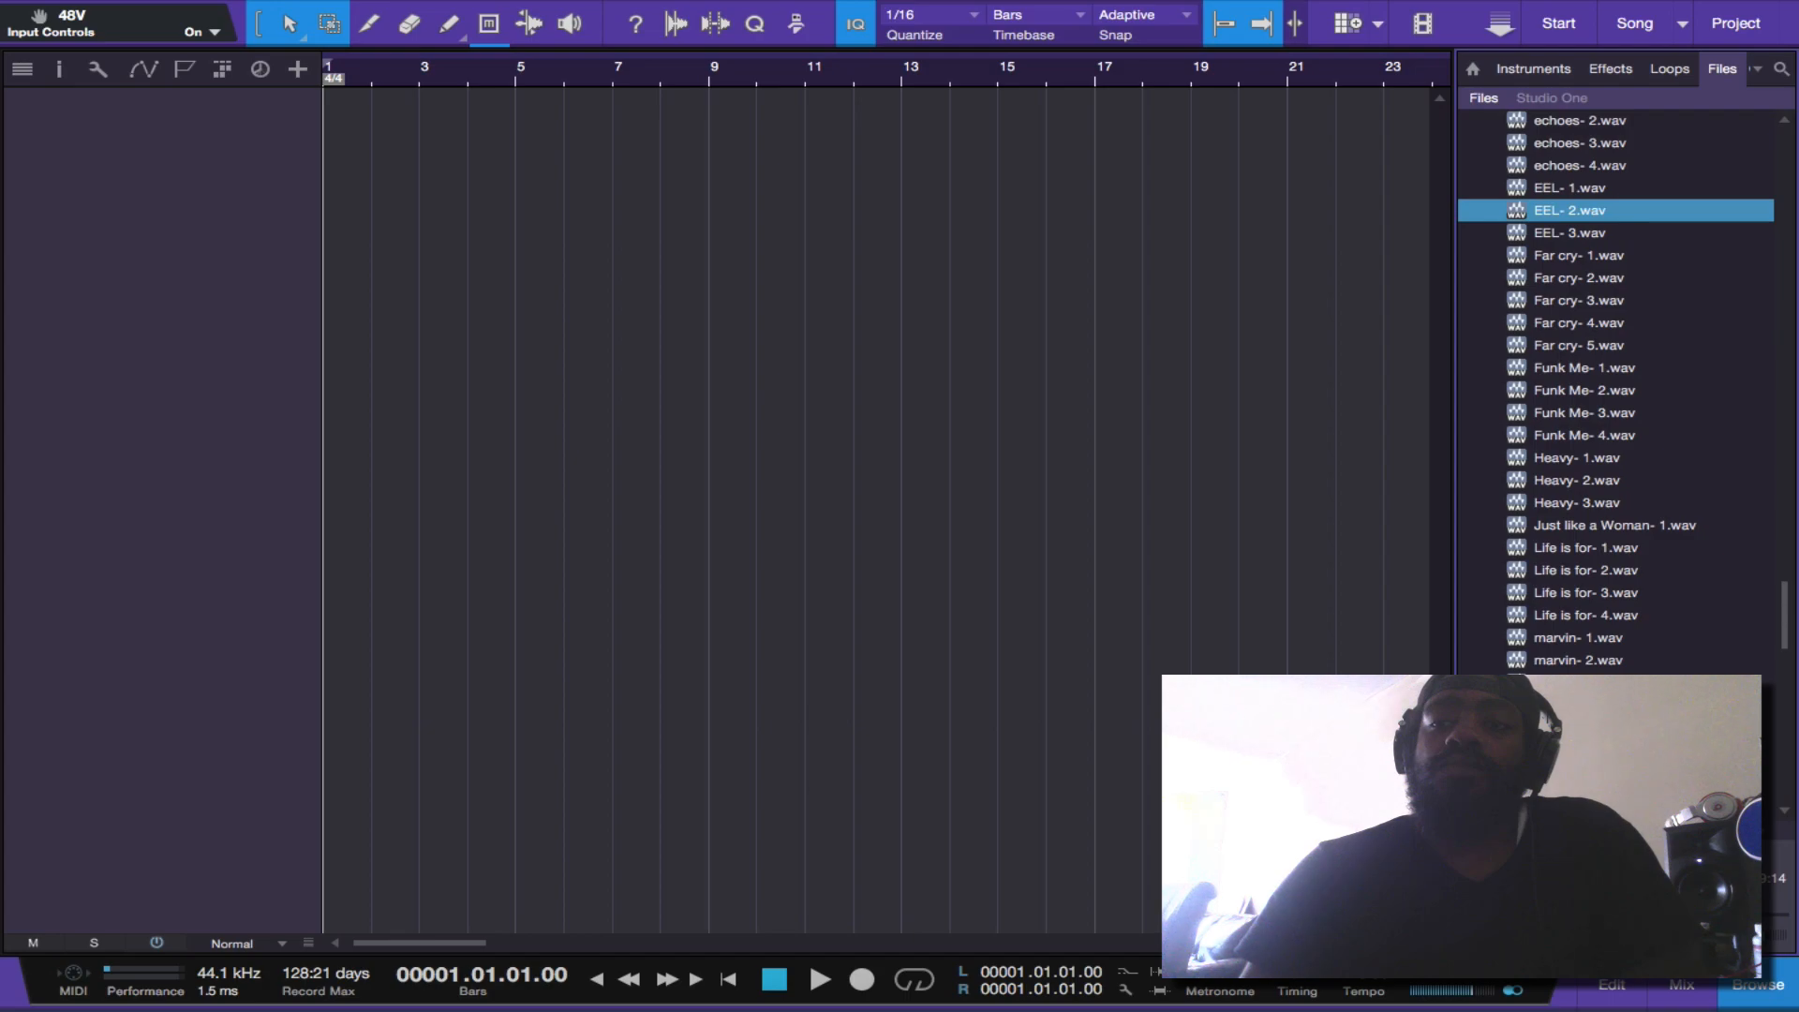
pyautogui.scroll(1, 1617, 389)
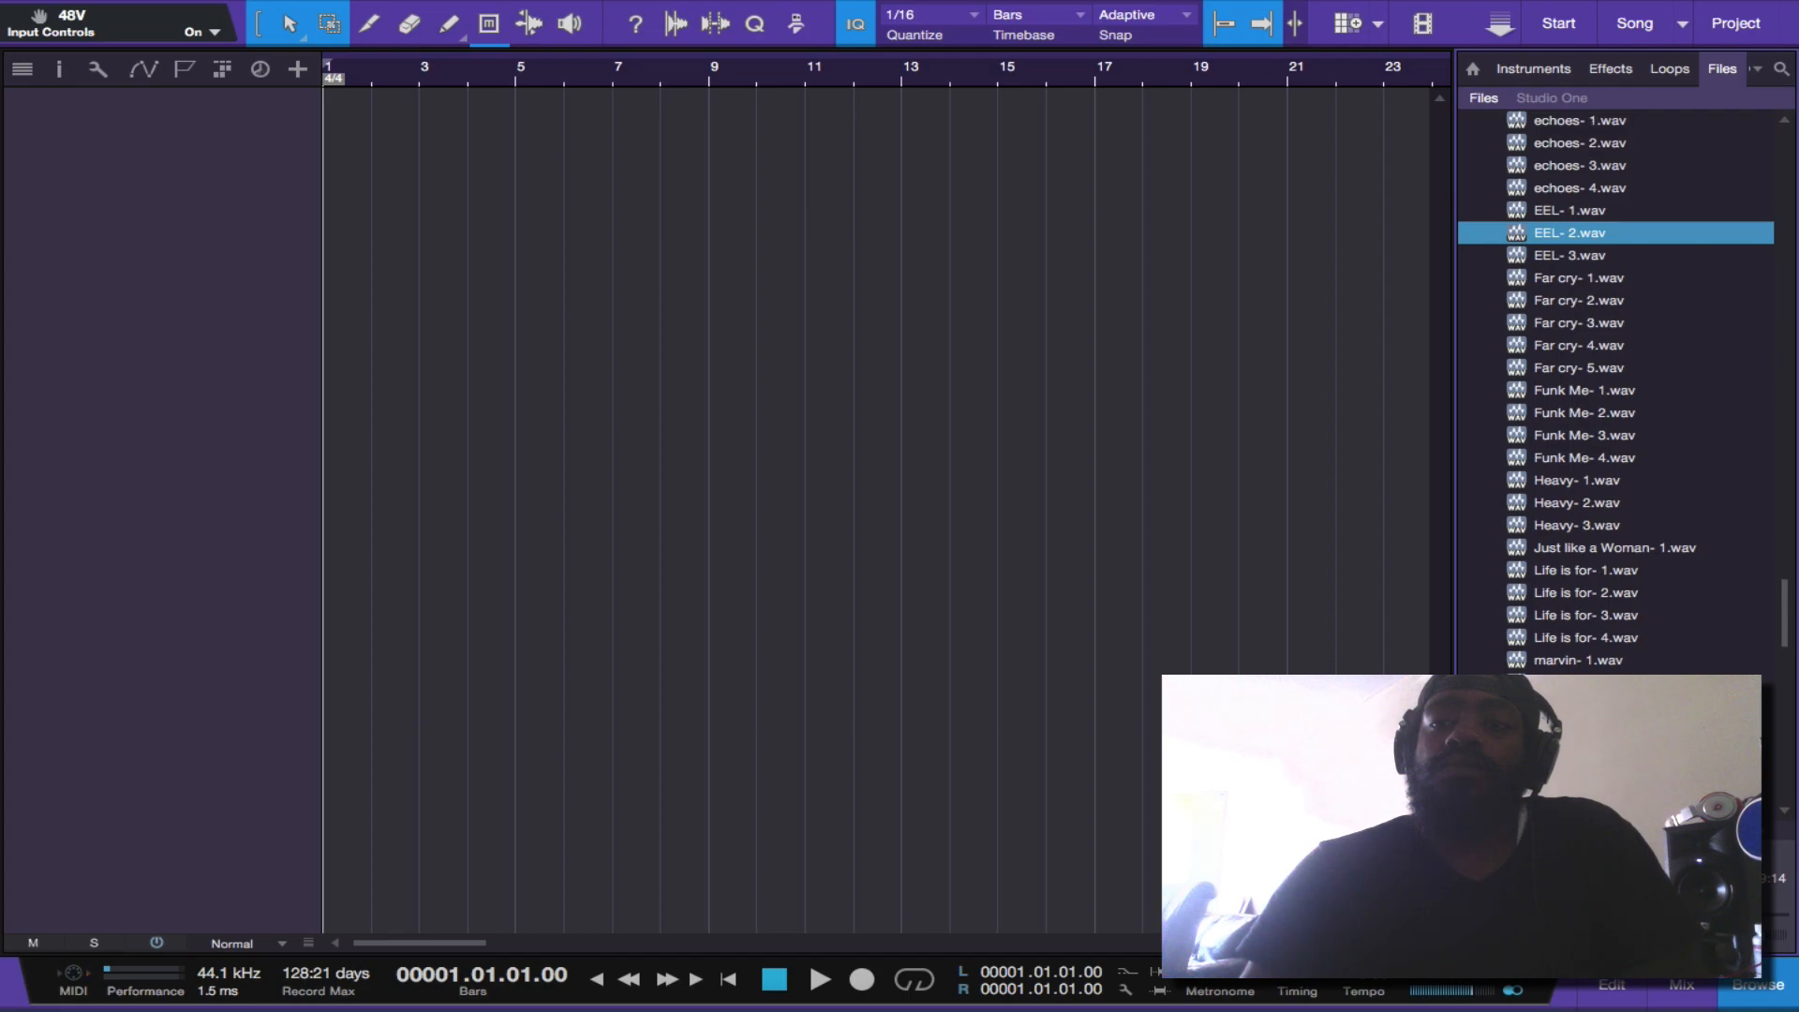
pyautogui.press('Up')
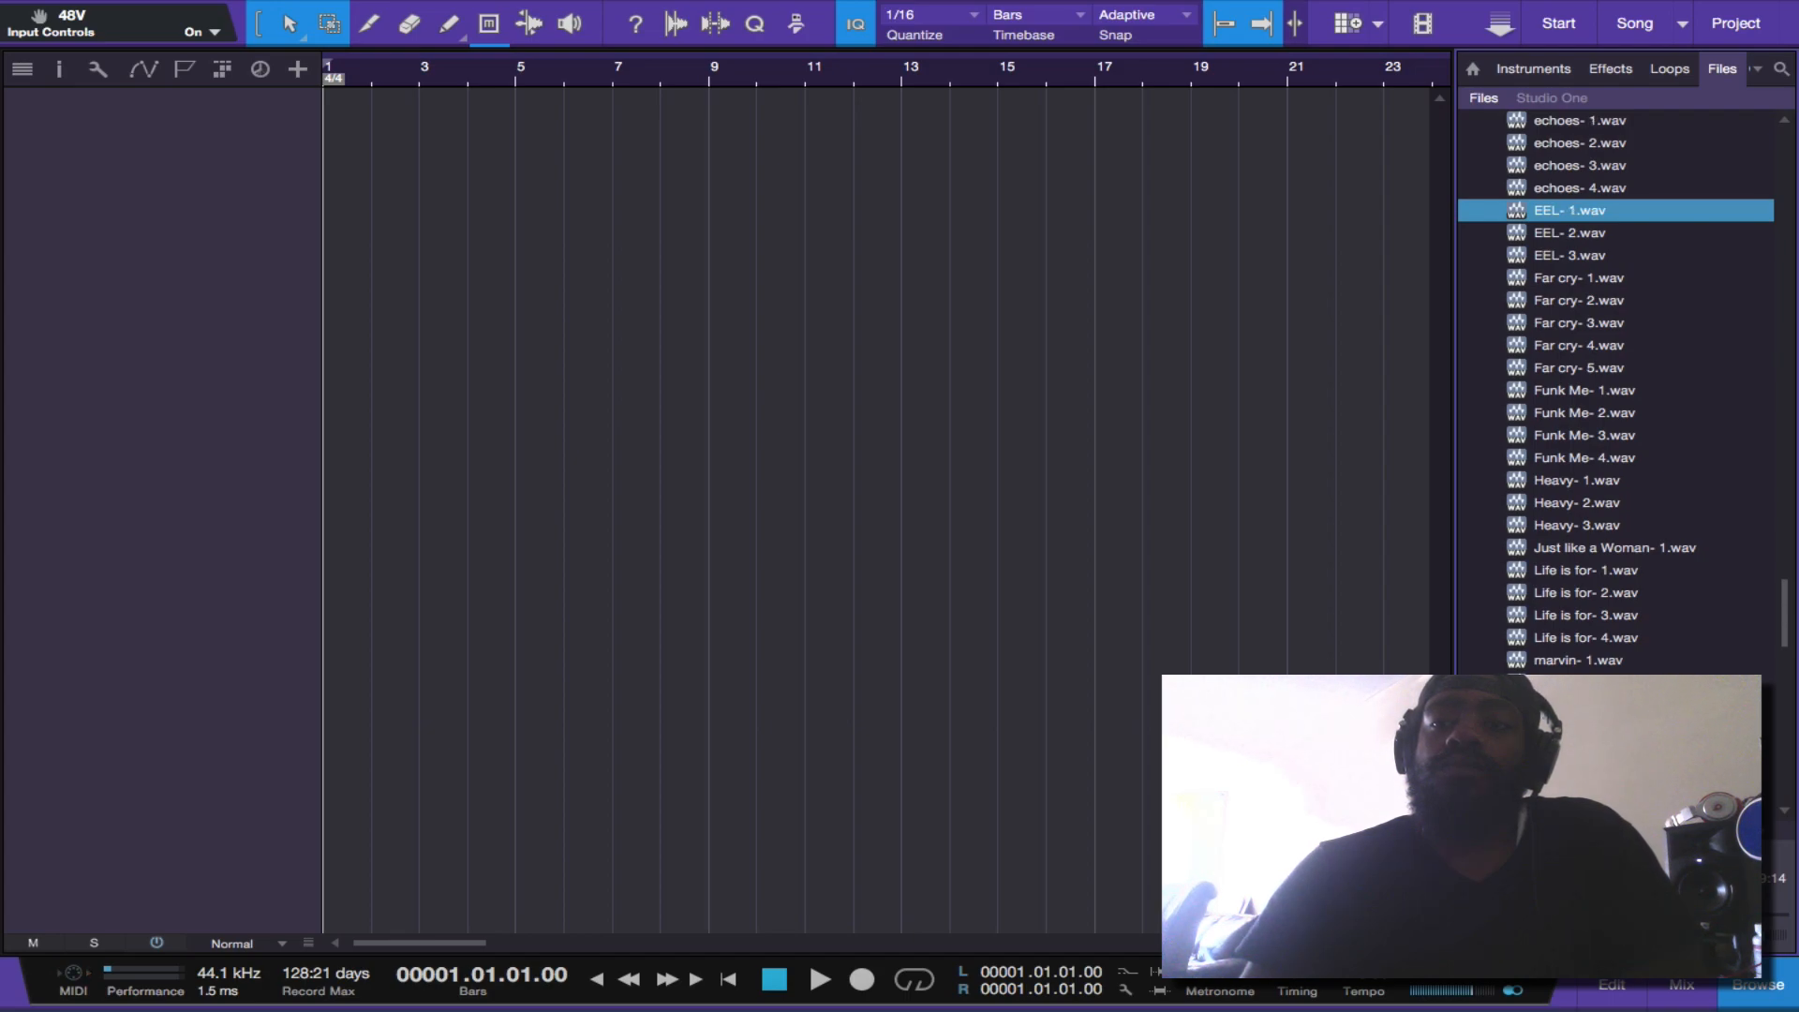
pyautogui.press('Down')
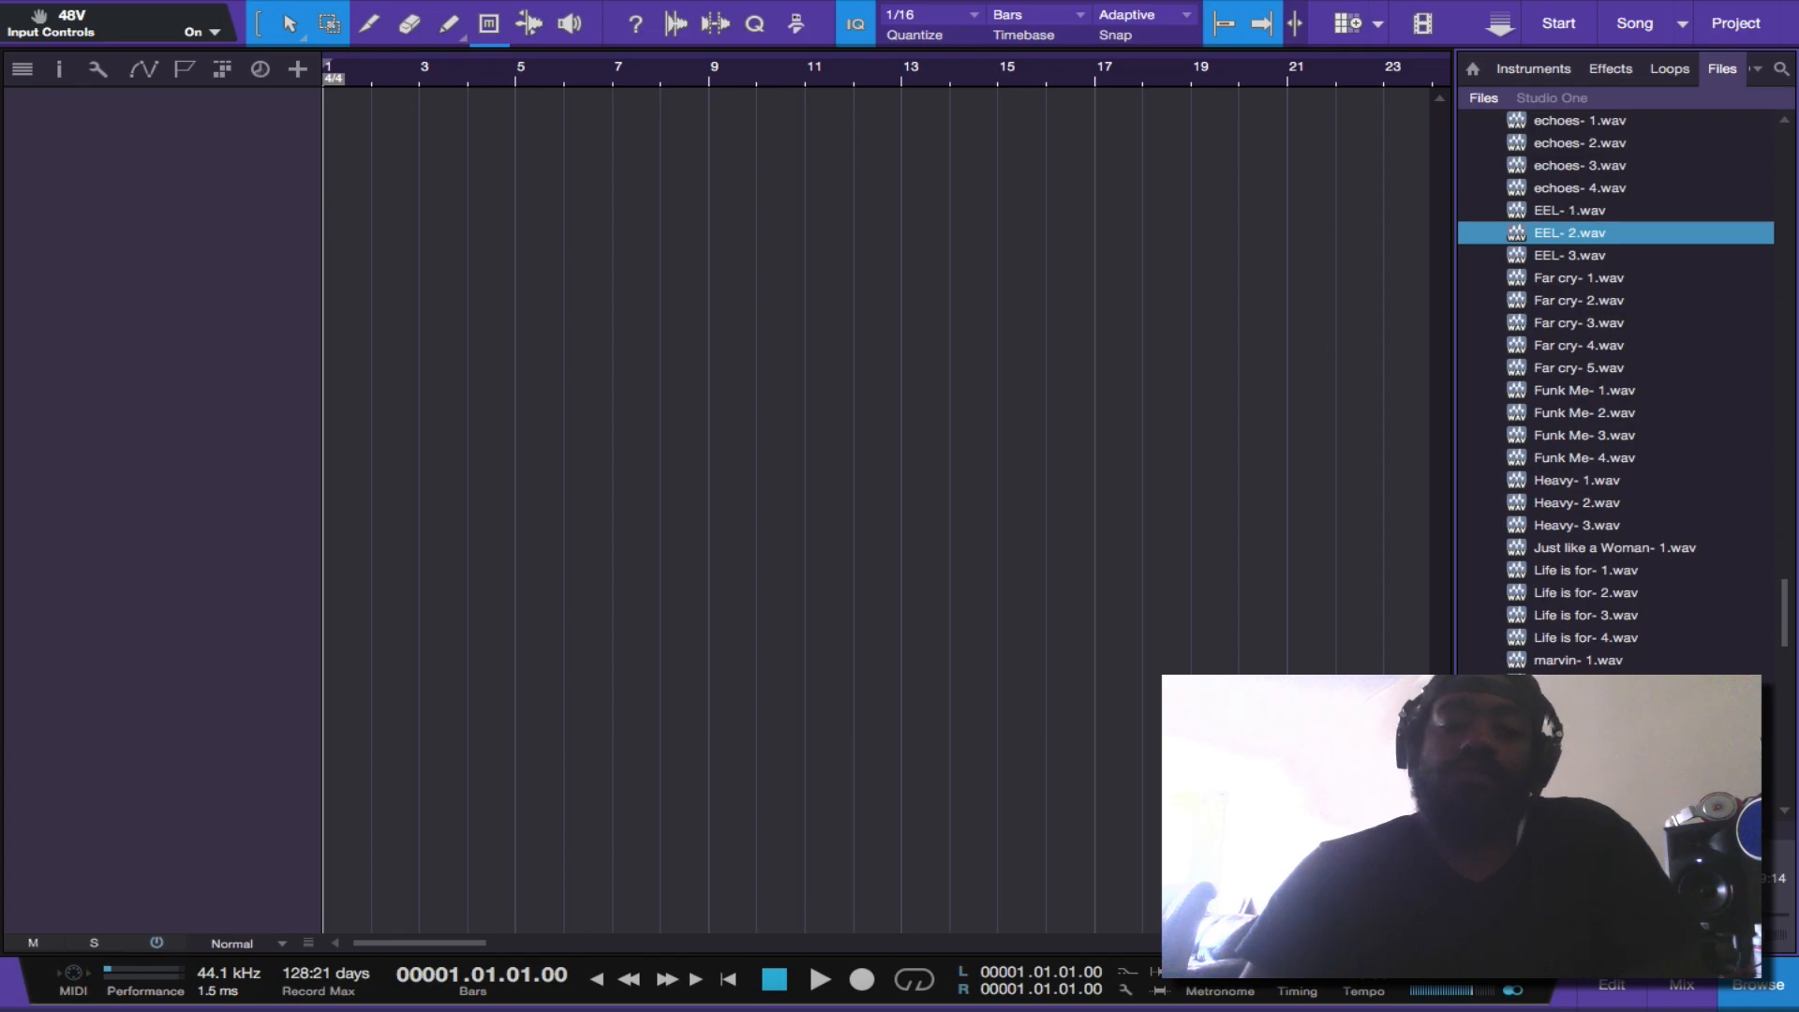
pyautogui.scroll(-2, 1617, 389)
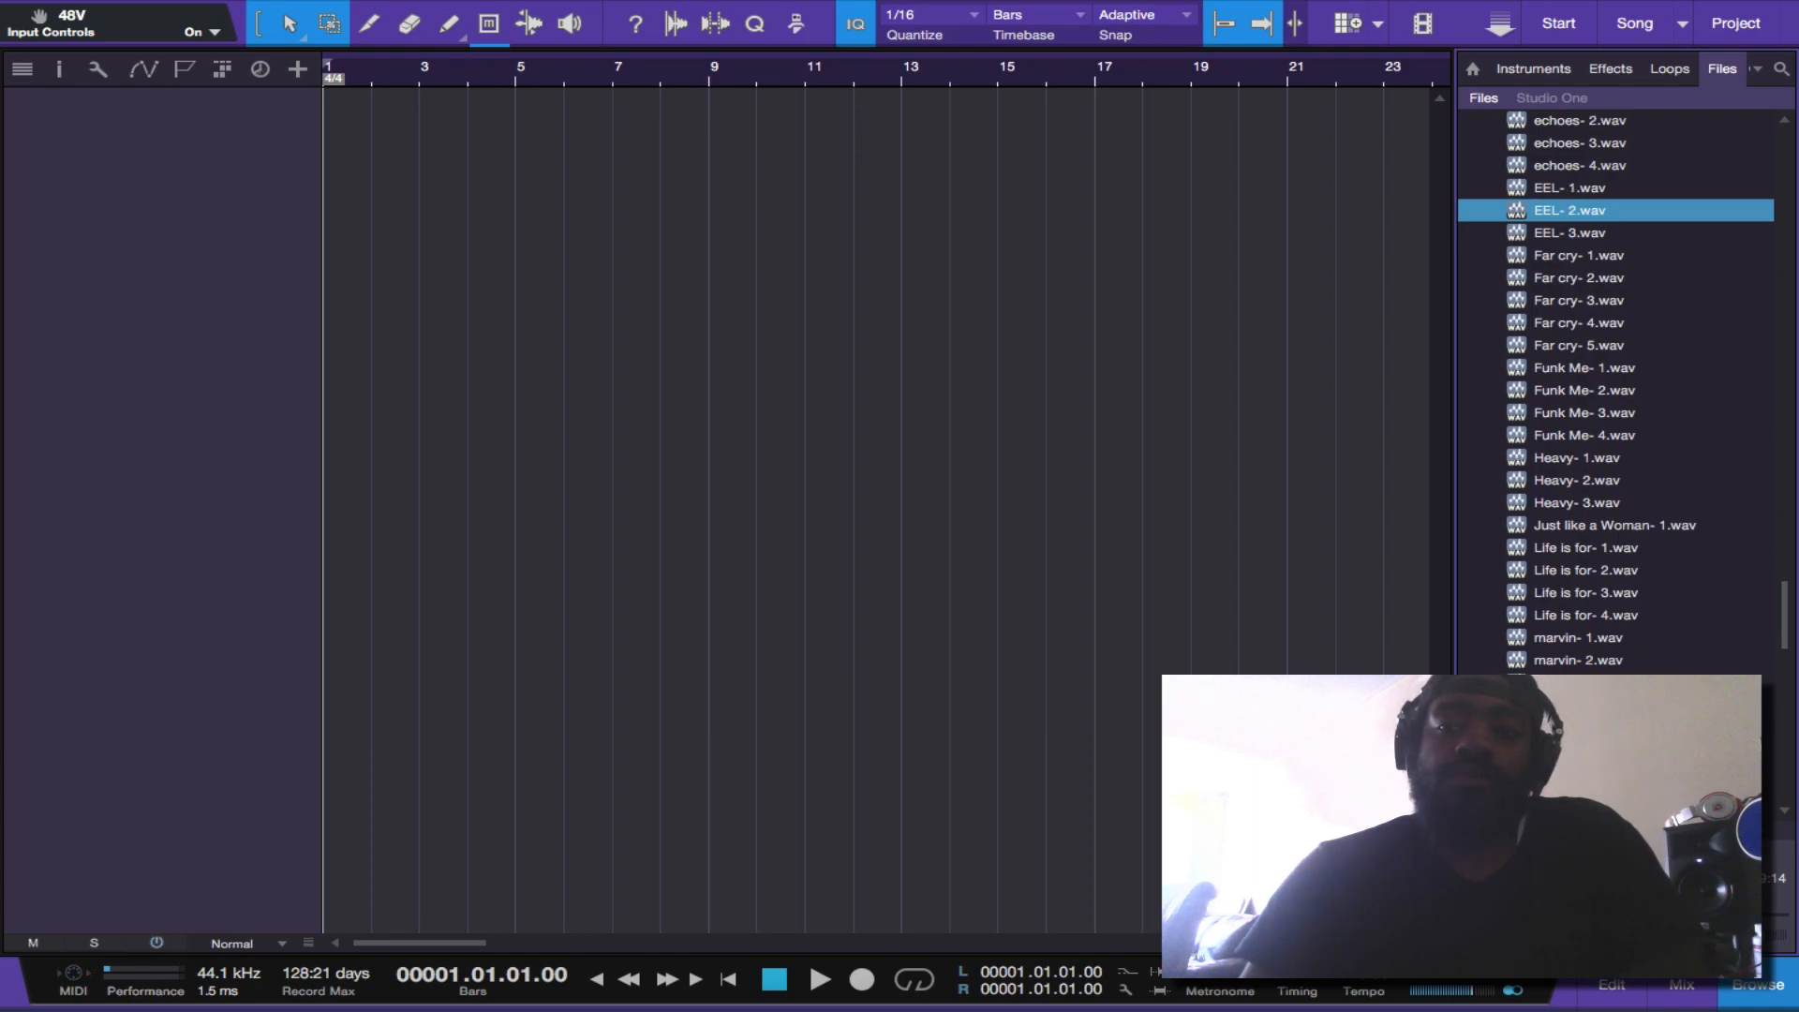
pyautogui.press('Down')
pyautogui.press('Down')
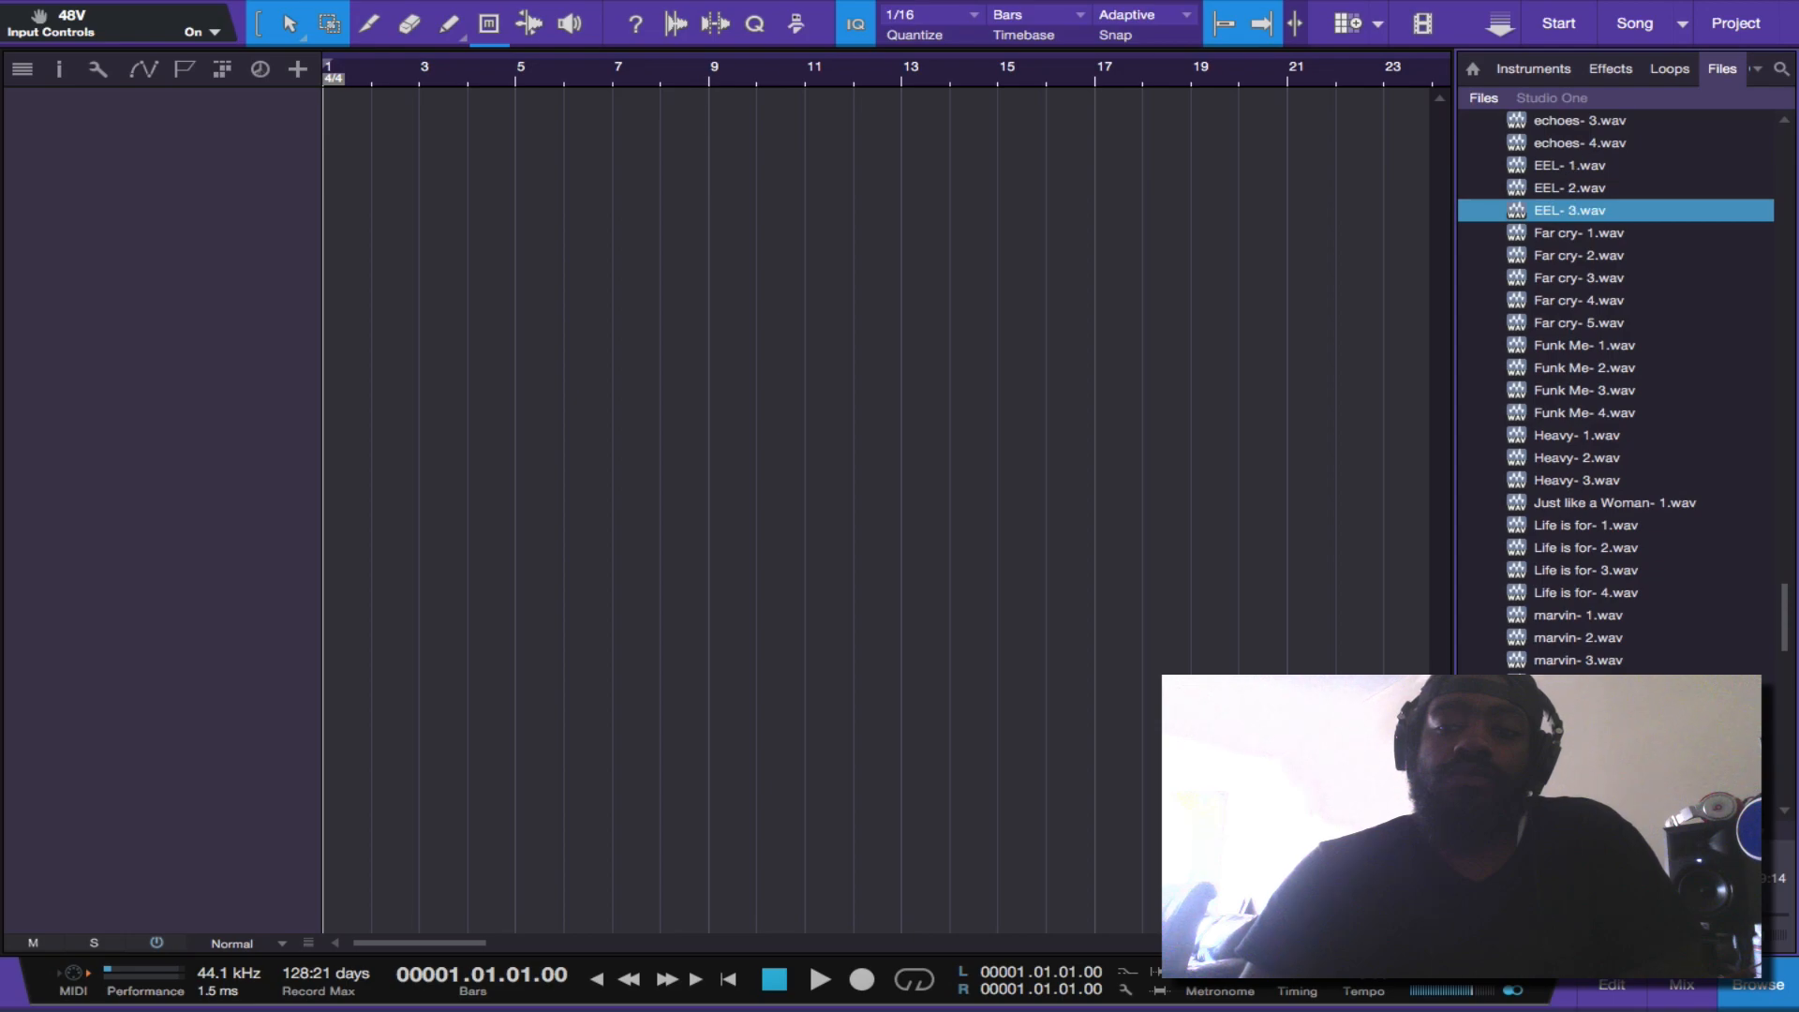
# - Audition Heavy- 3.wav, Just like a Woman- 1.wav and marvin- 1.wav from the Sample Champs 3 folder
pyautogui.press('Up')
pyautogui.scroll(1, 1617, 389)
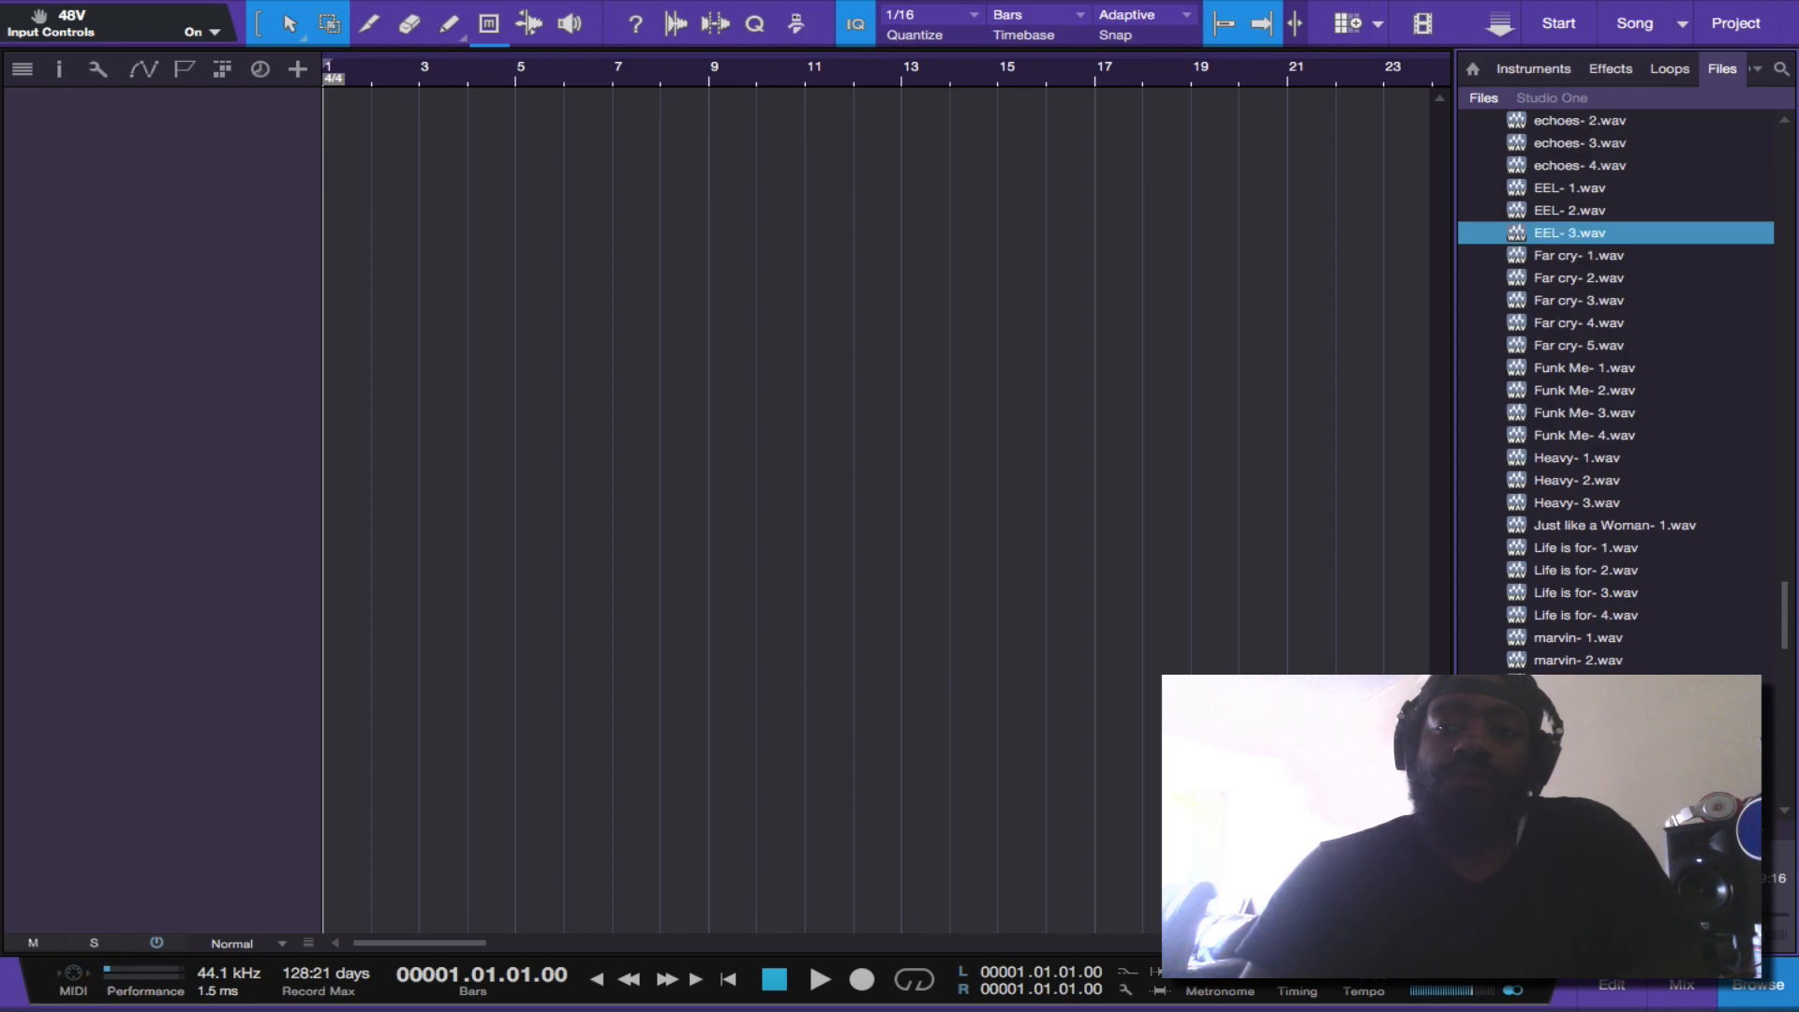
pyautogui.scroll(-7, 1557, 347)
pyautogui.click(1556, 347)
pyautogui.scroll(-5, 1557, 346)
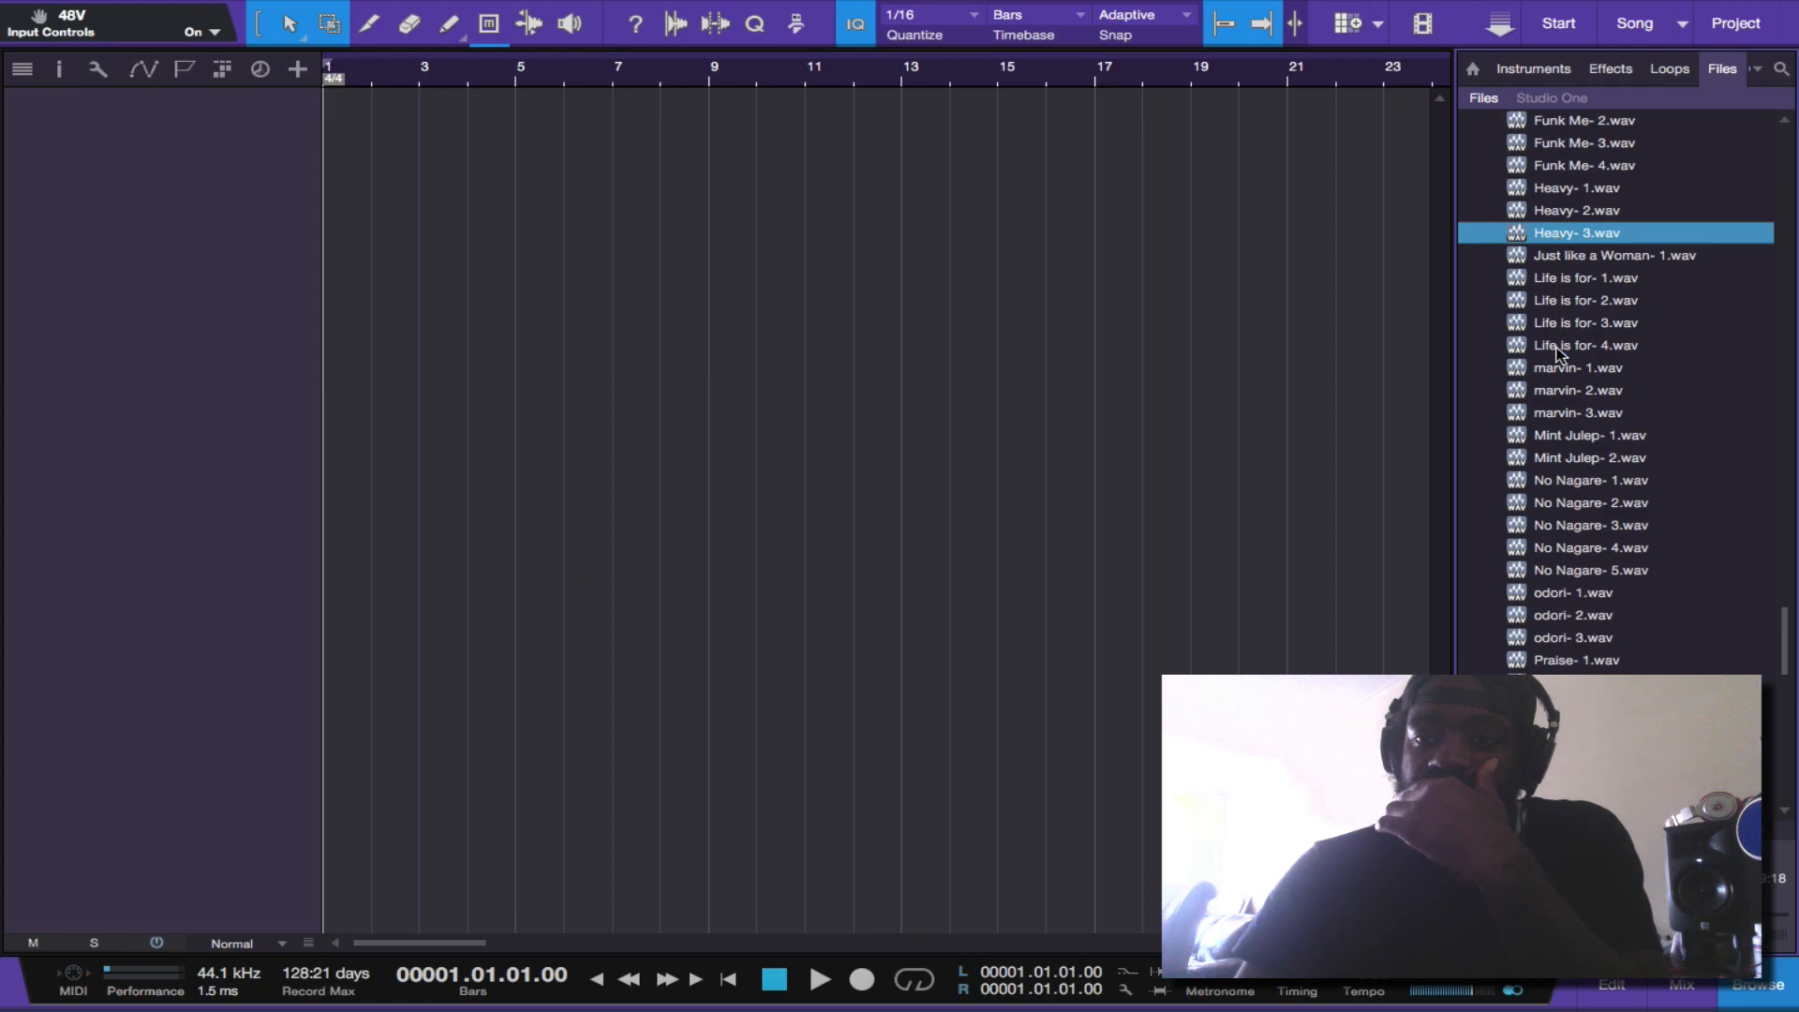
pyautogui.click(1586, 257)
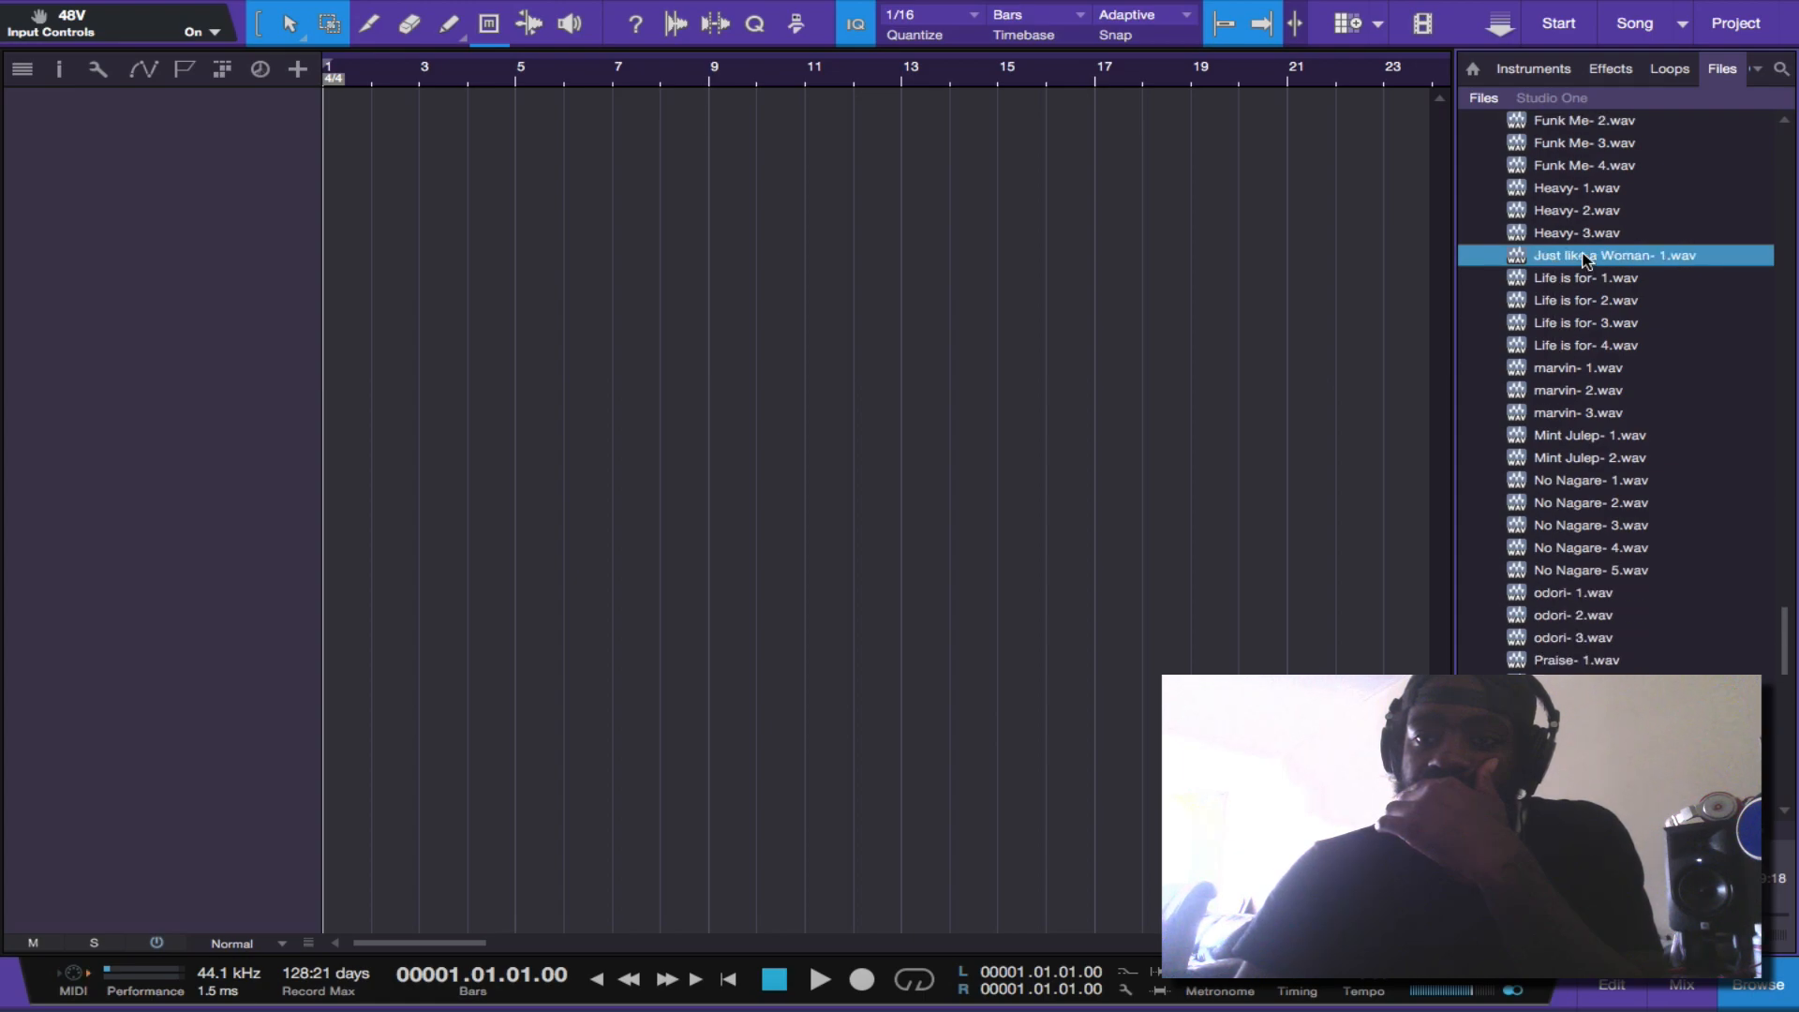
pyautogui.scroll(-3, 1585, 258)
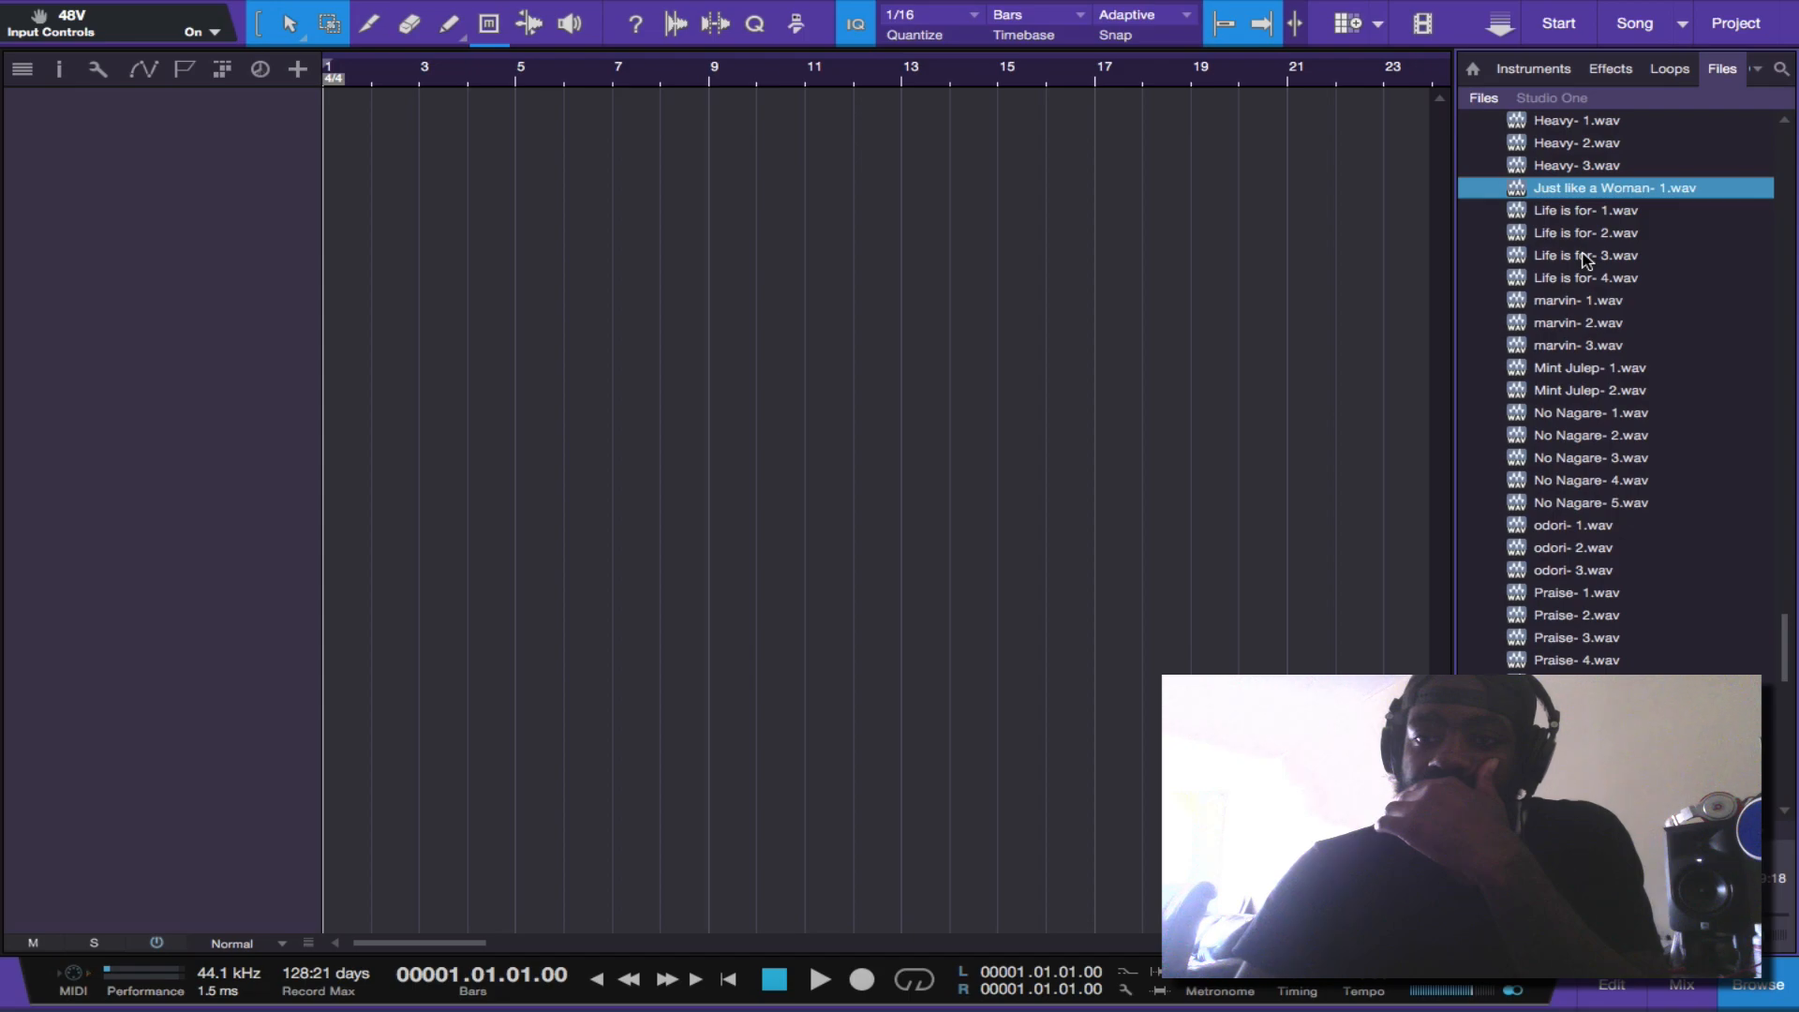
pyautogui.click(1573, 299)
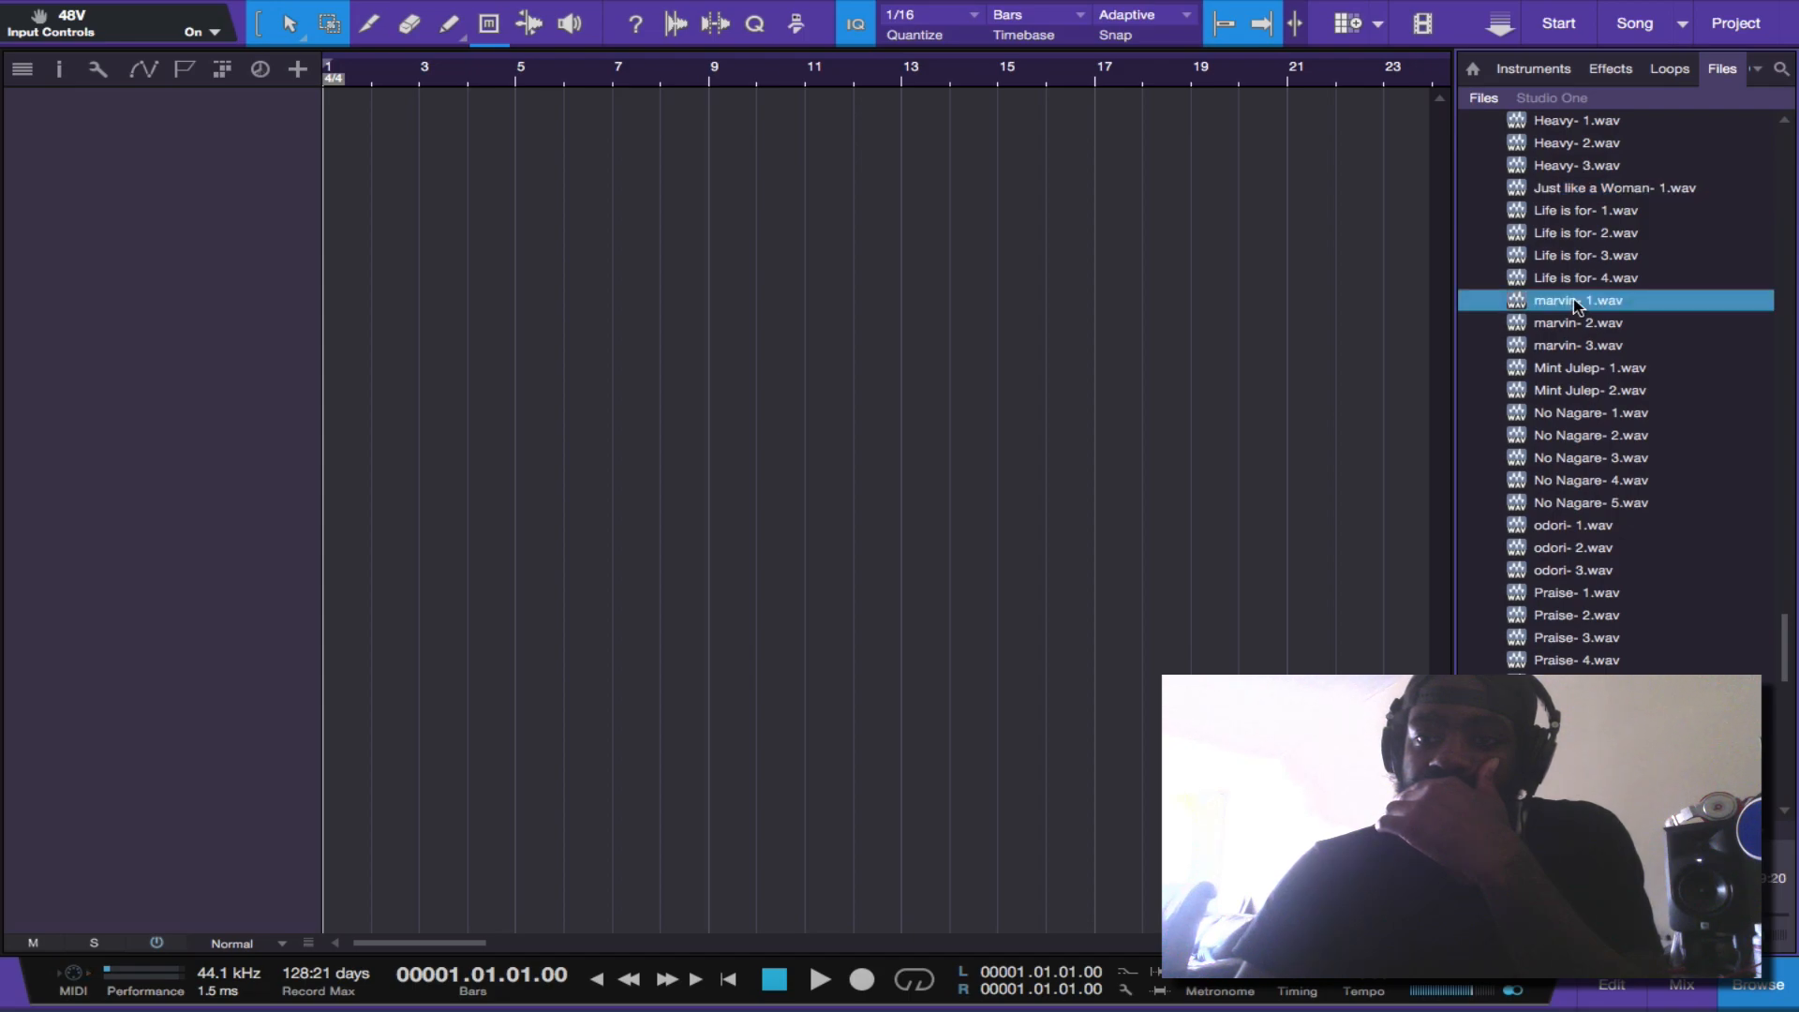
# - Audition Mint Julep- 2.wav and stop its playback
pyautogui.scroll(9, 1574, 468)
pyautogui.click(1574, 592)
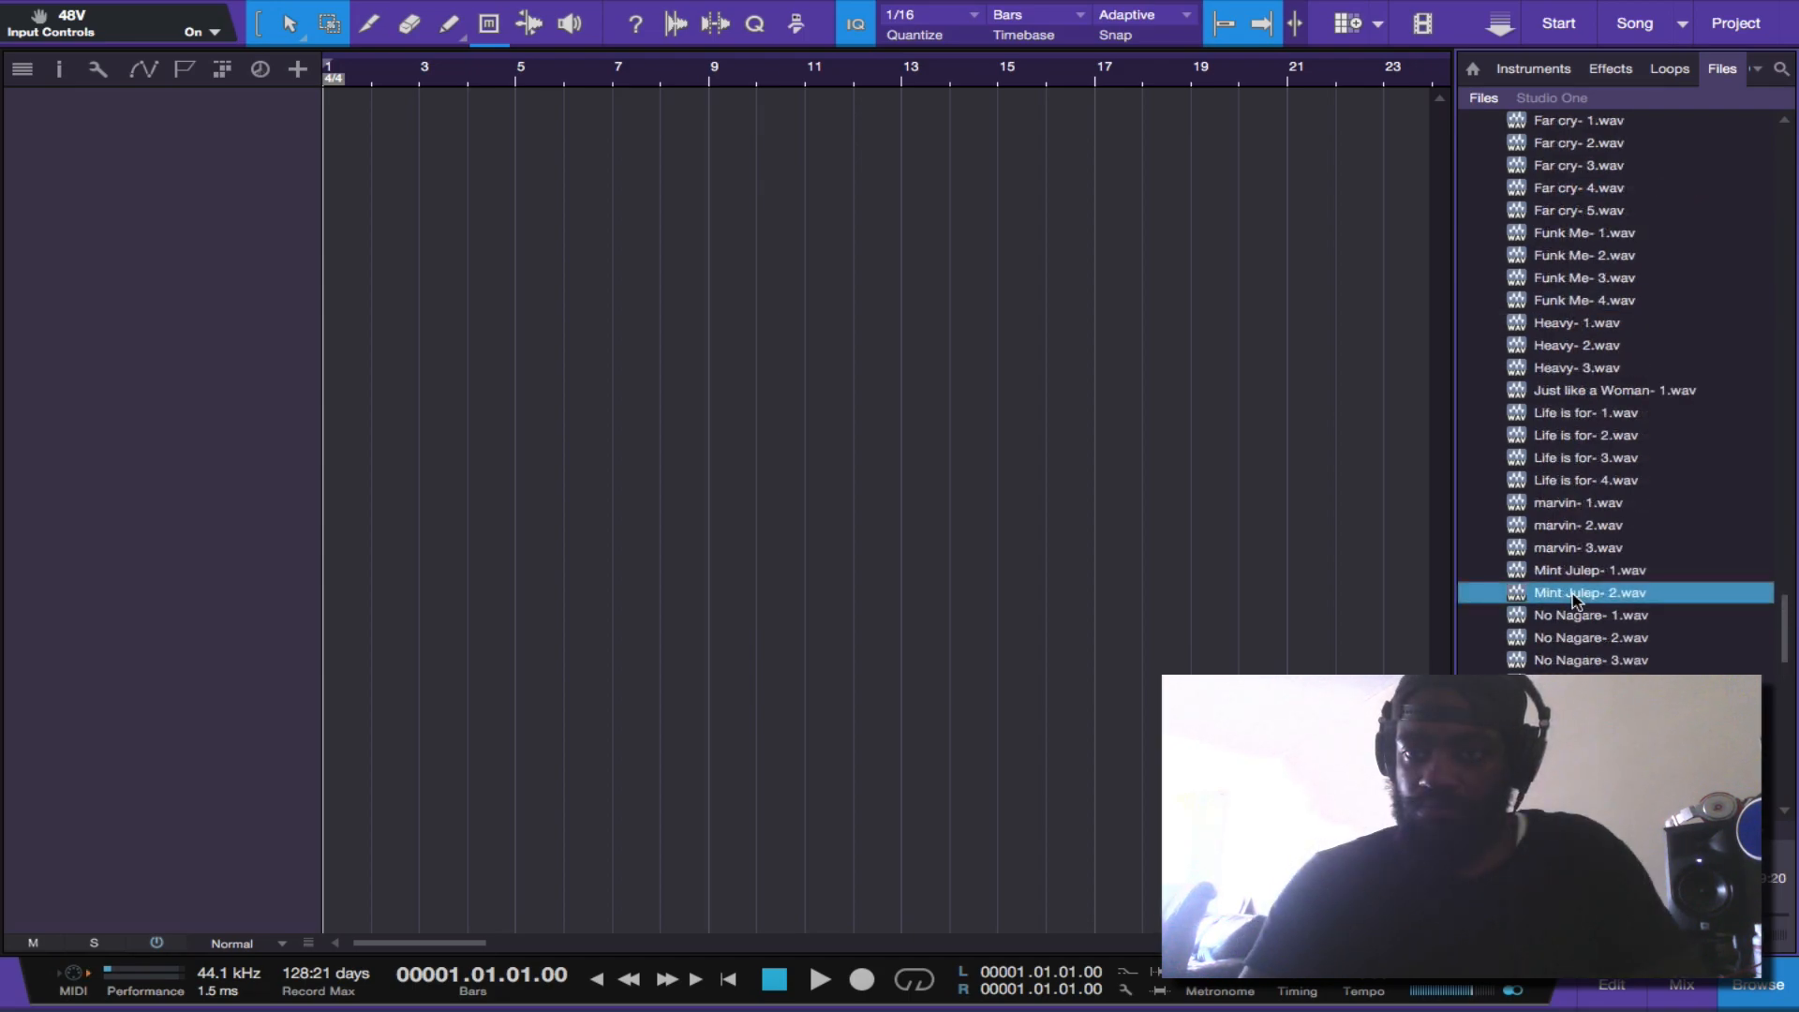
pyautogui.press('space')
pyautogui.press('space')
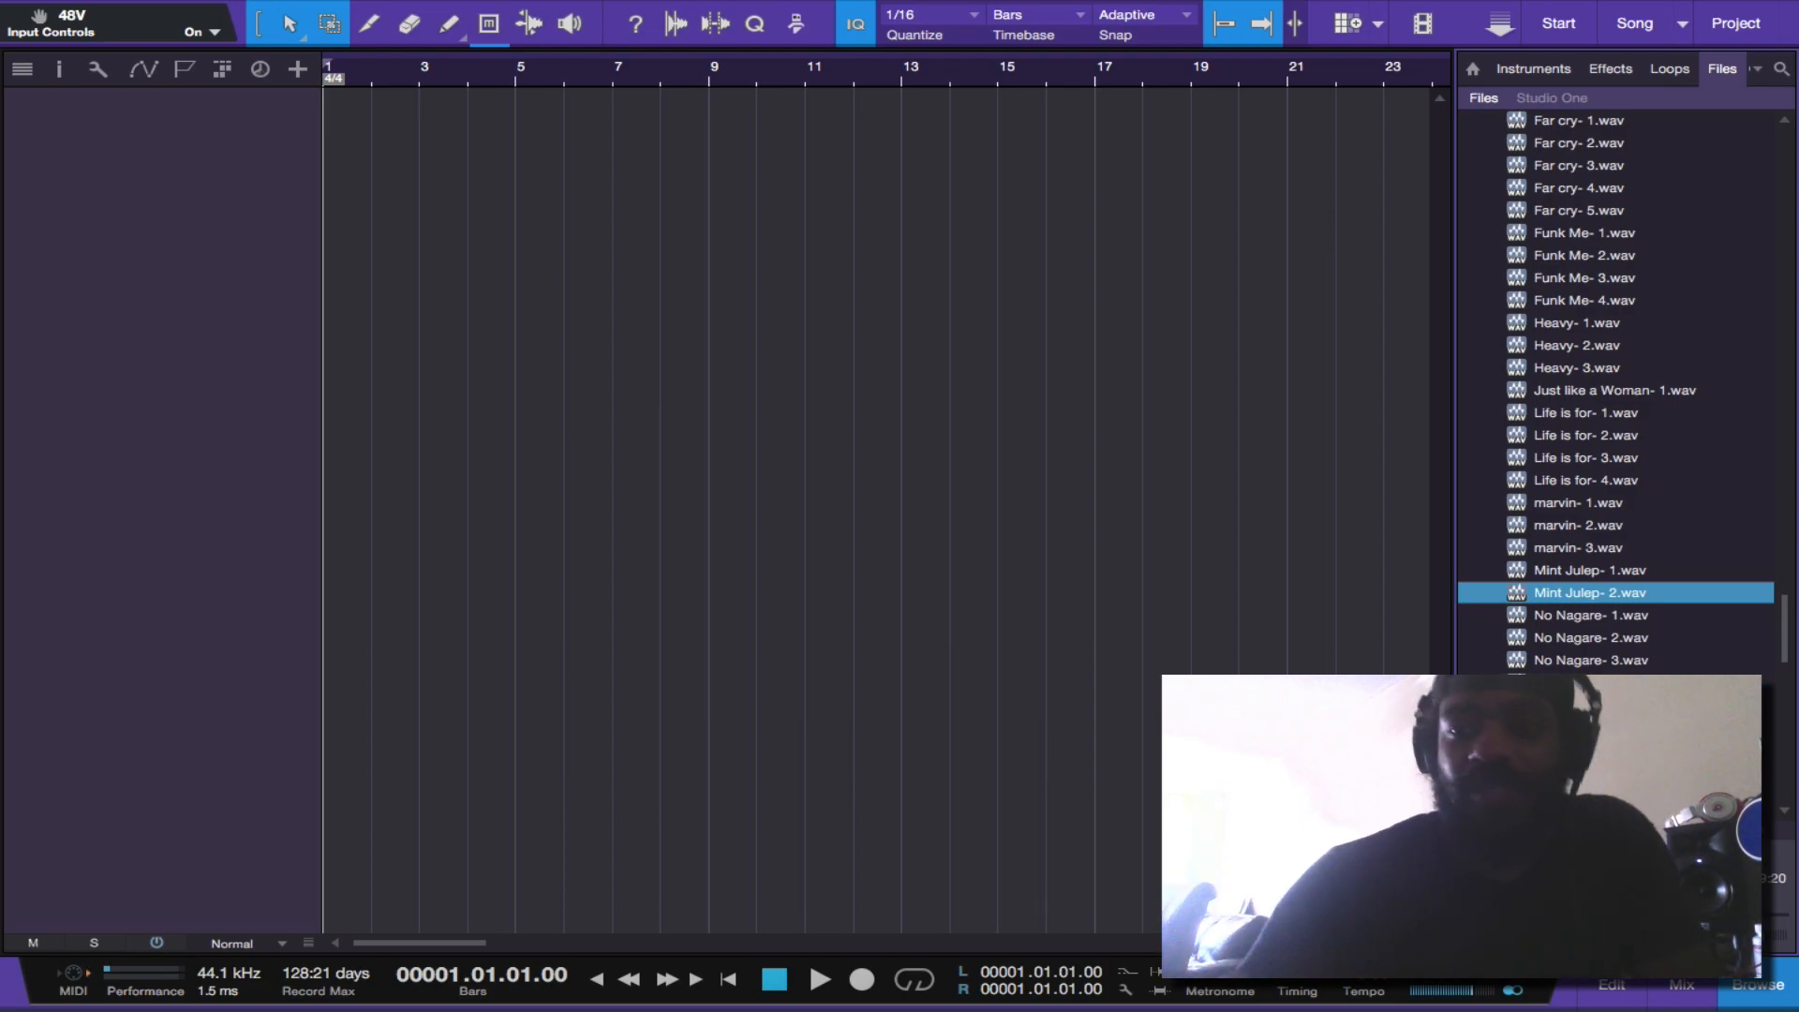
# - Return to the EEL samples and audition EEL- 1.wav, EEL- 2.wav and EEL- 3.wav again
pyautogui.scroll(3, 1573, 605)
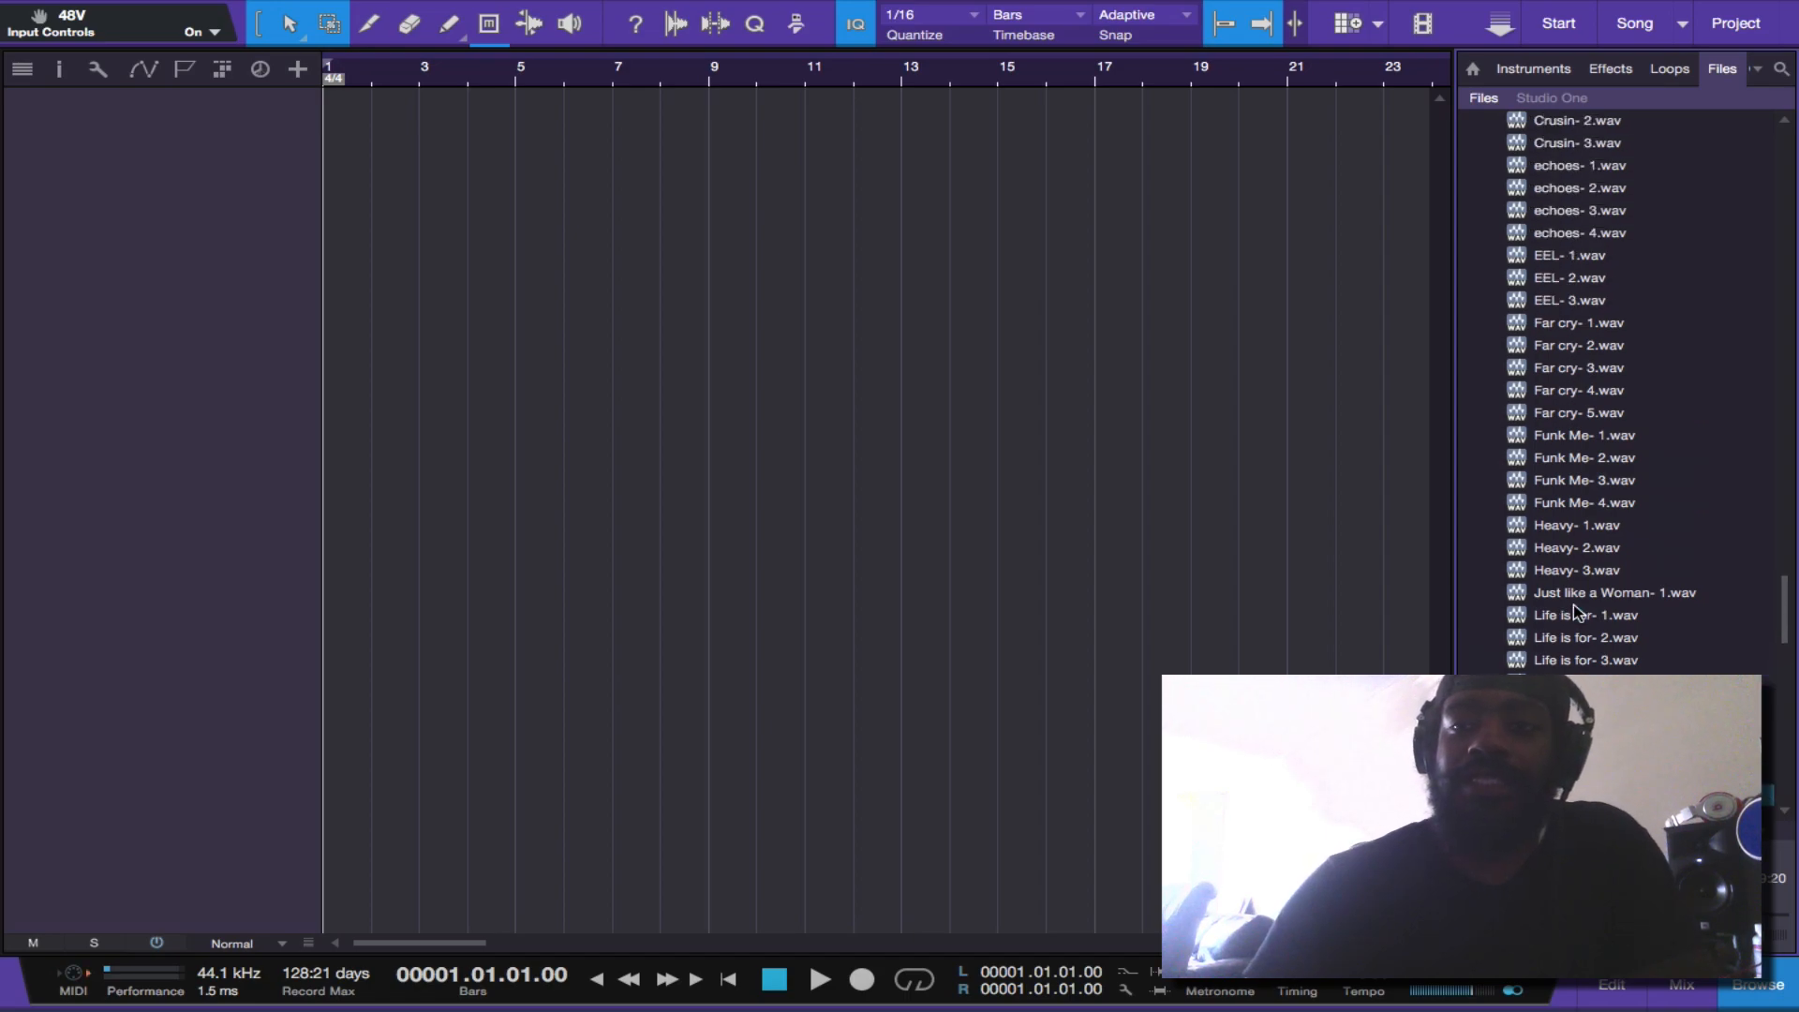
pyautogui.scroll(2, 1573, 604)
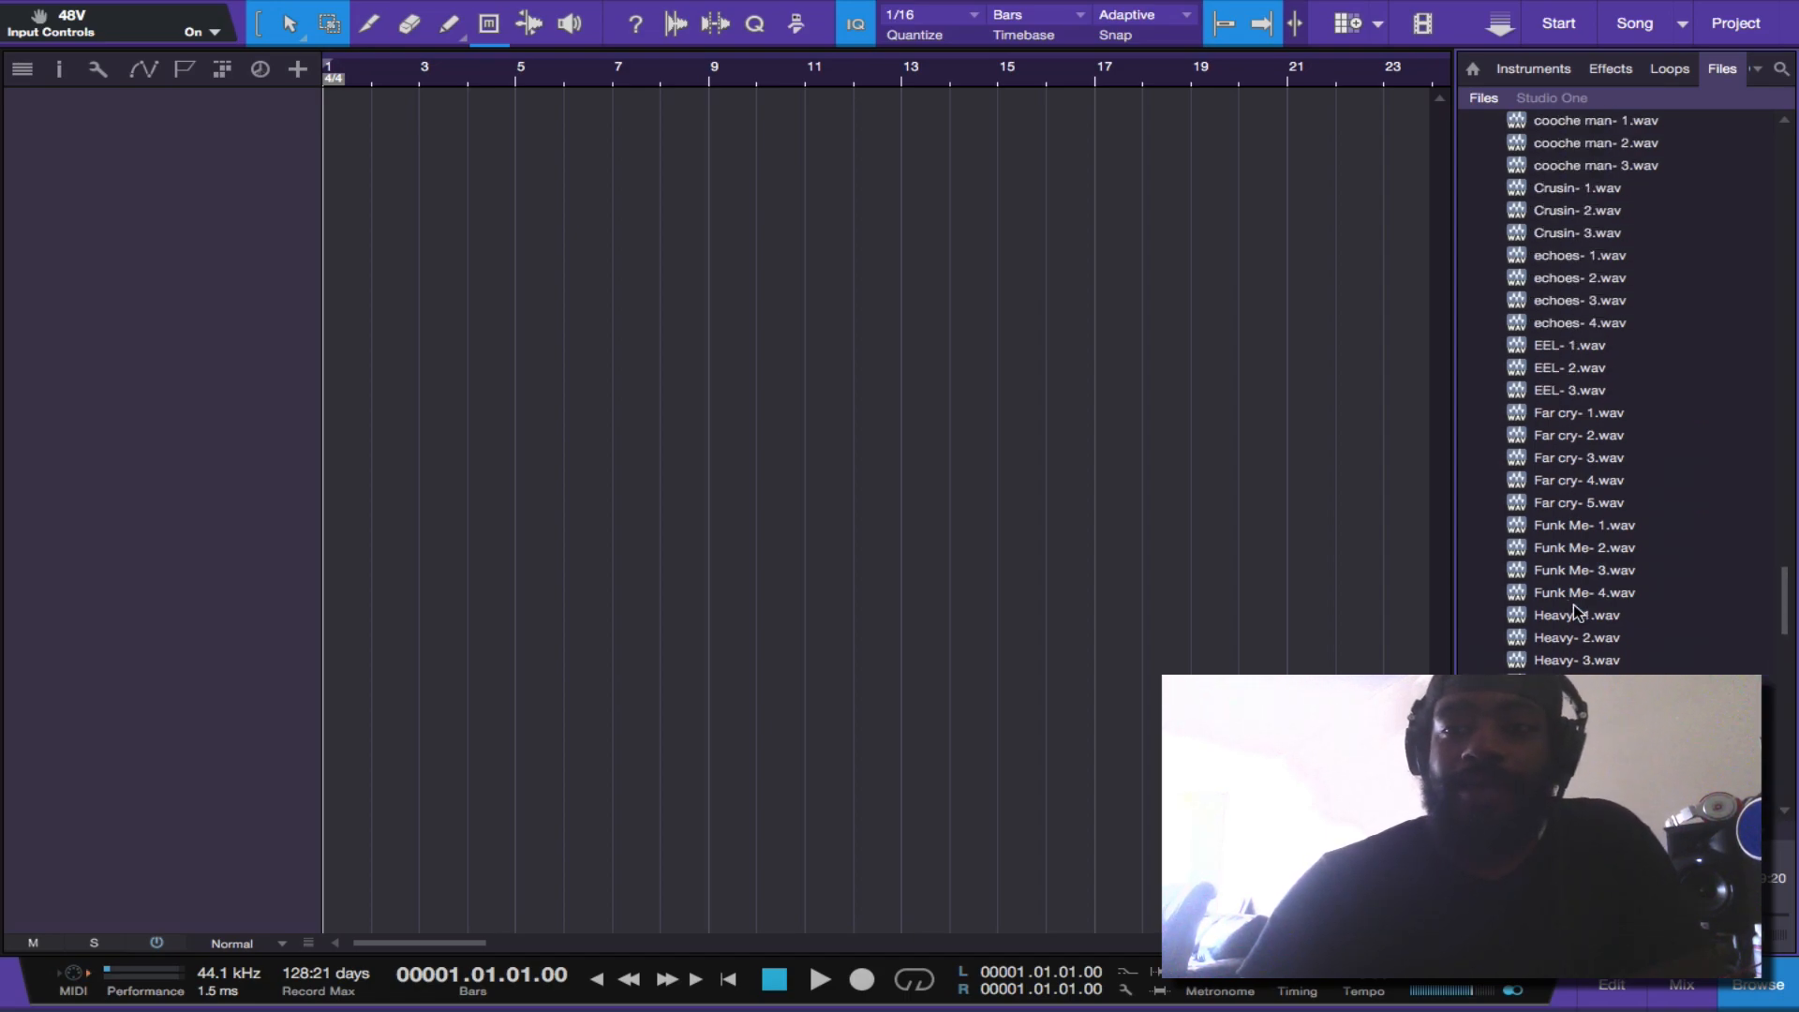
pyautogui.scroll(3, 1572, 605)
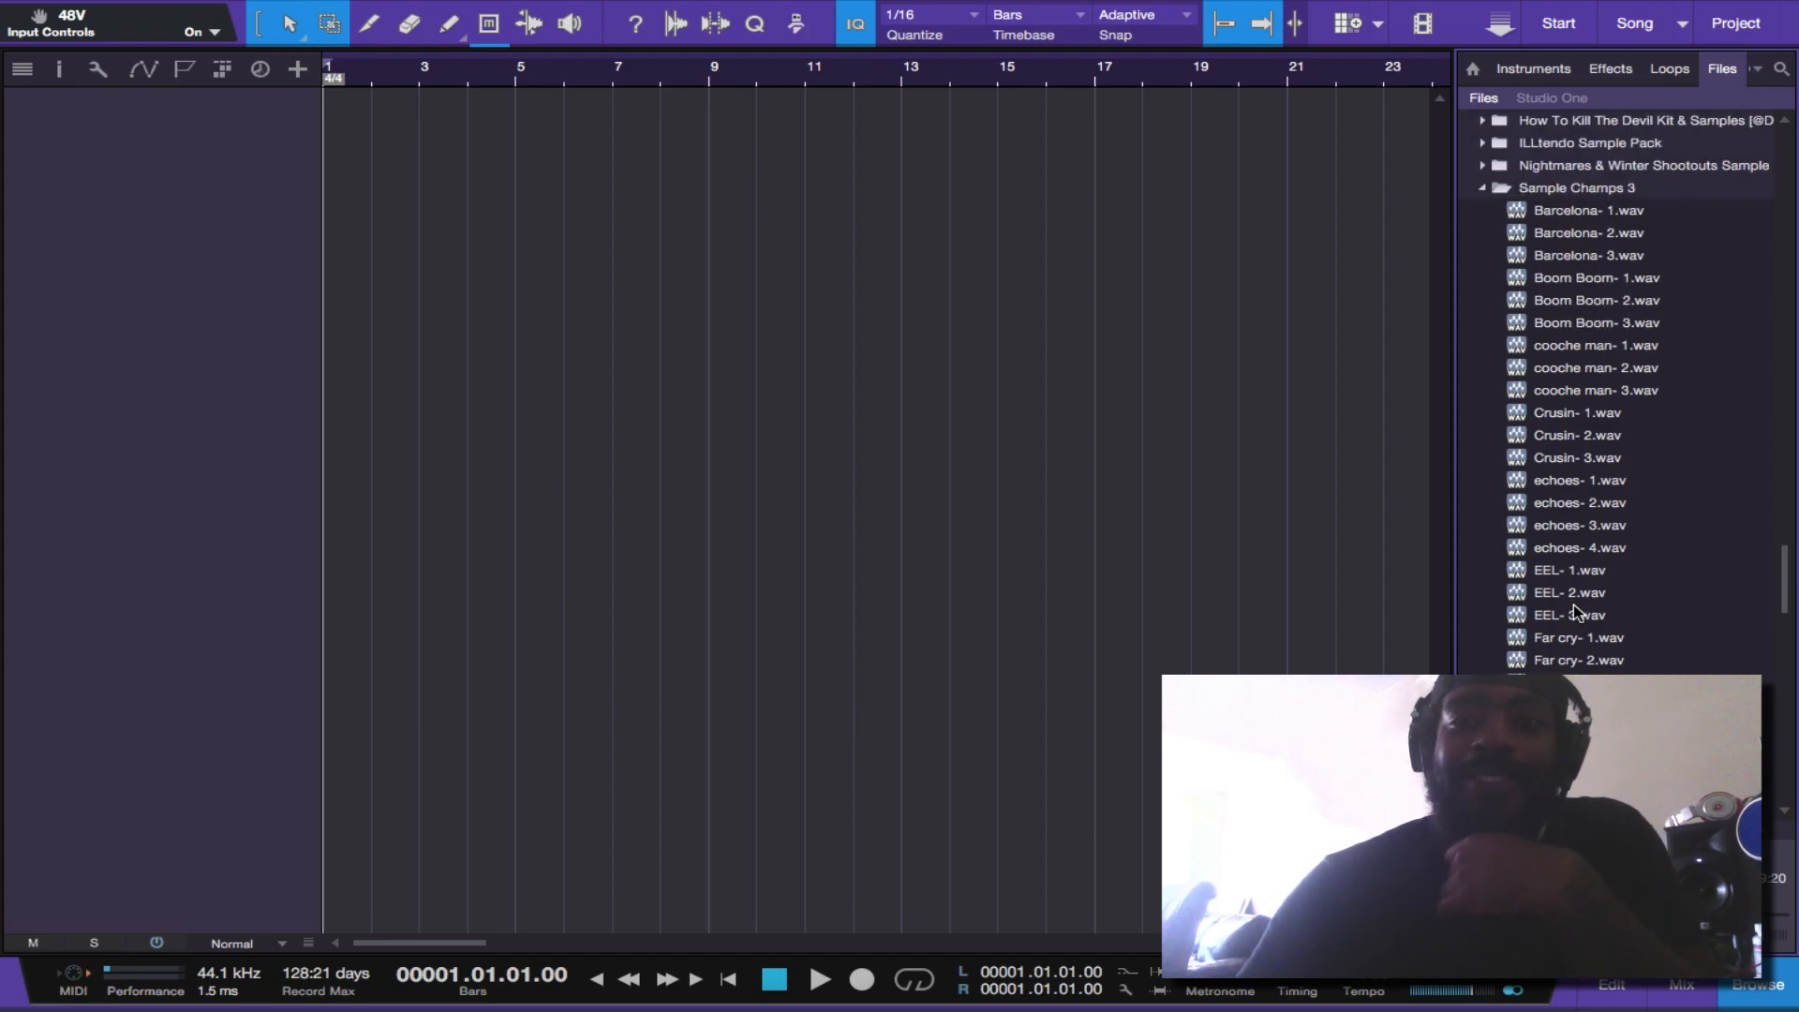
pyautogui.scroll(1, 1574, 608)
pyautogui.scroll(-2, 1574, 607)
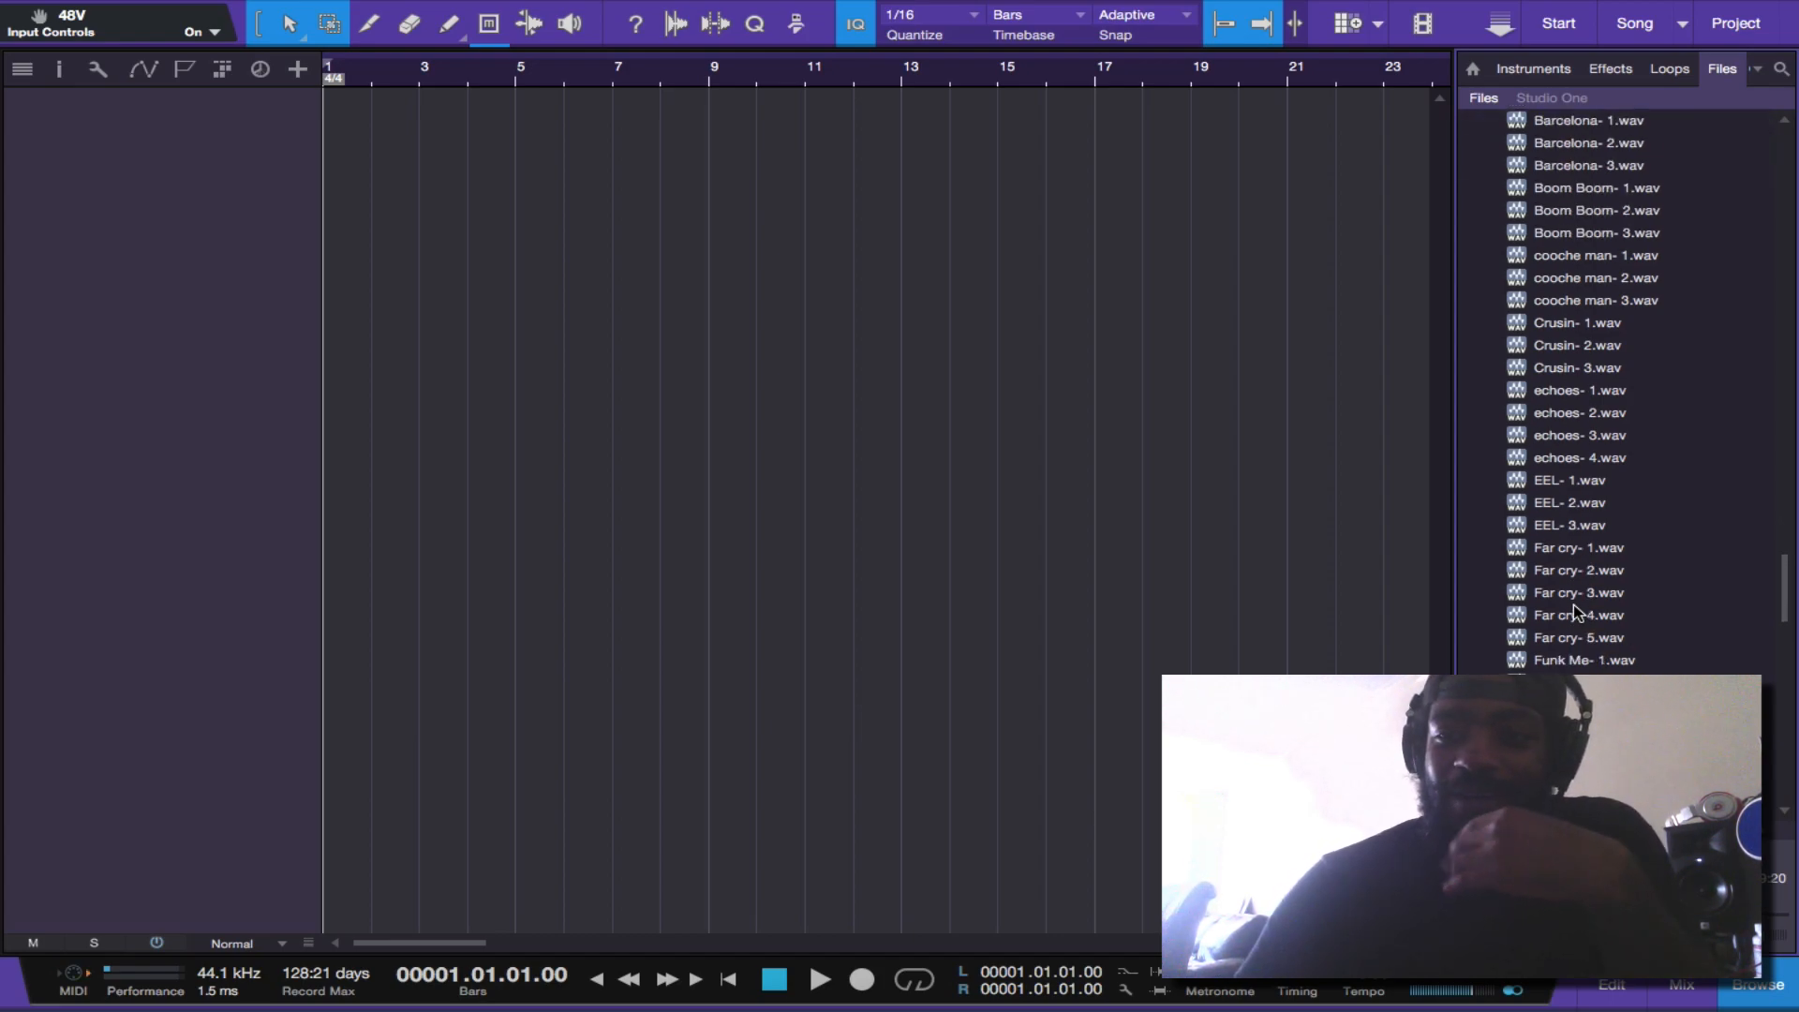
pyautogui.scroll(-1, 1575, 609)
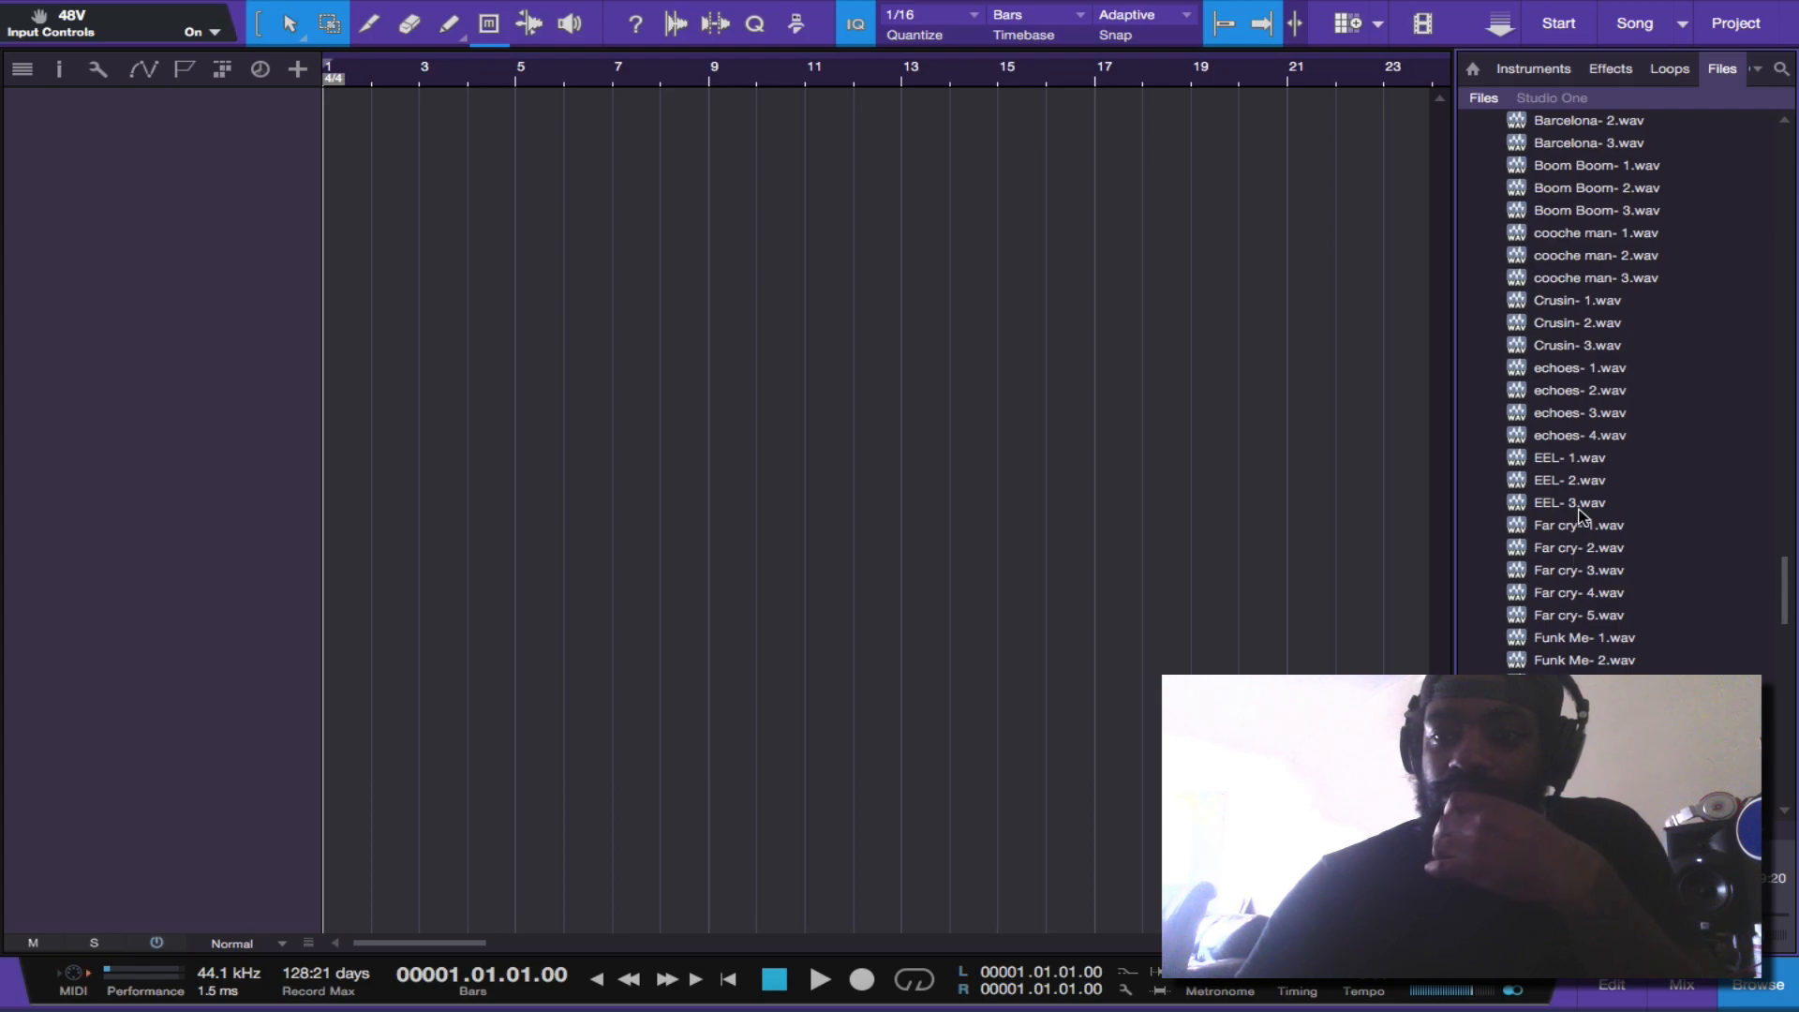
pyautogui.click(1575, 461)
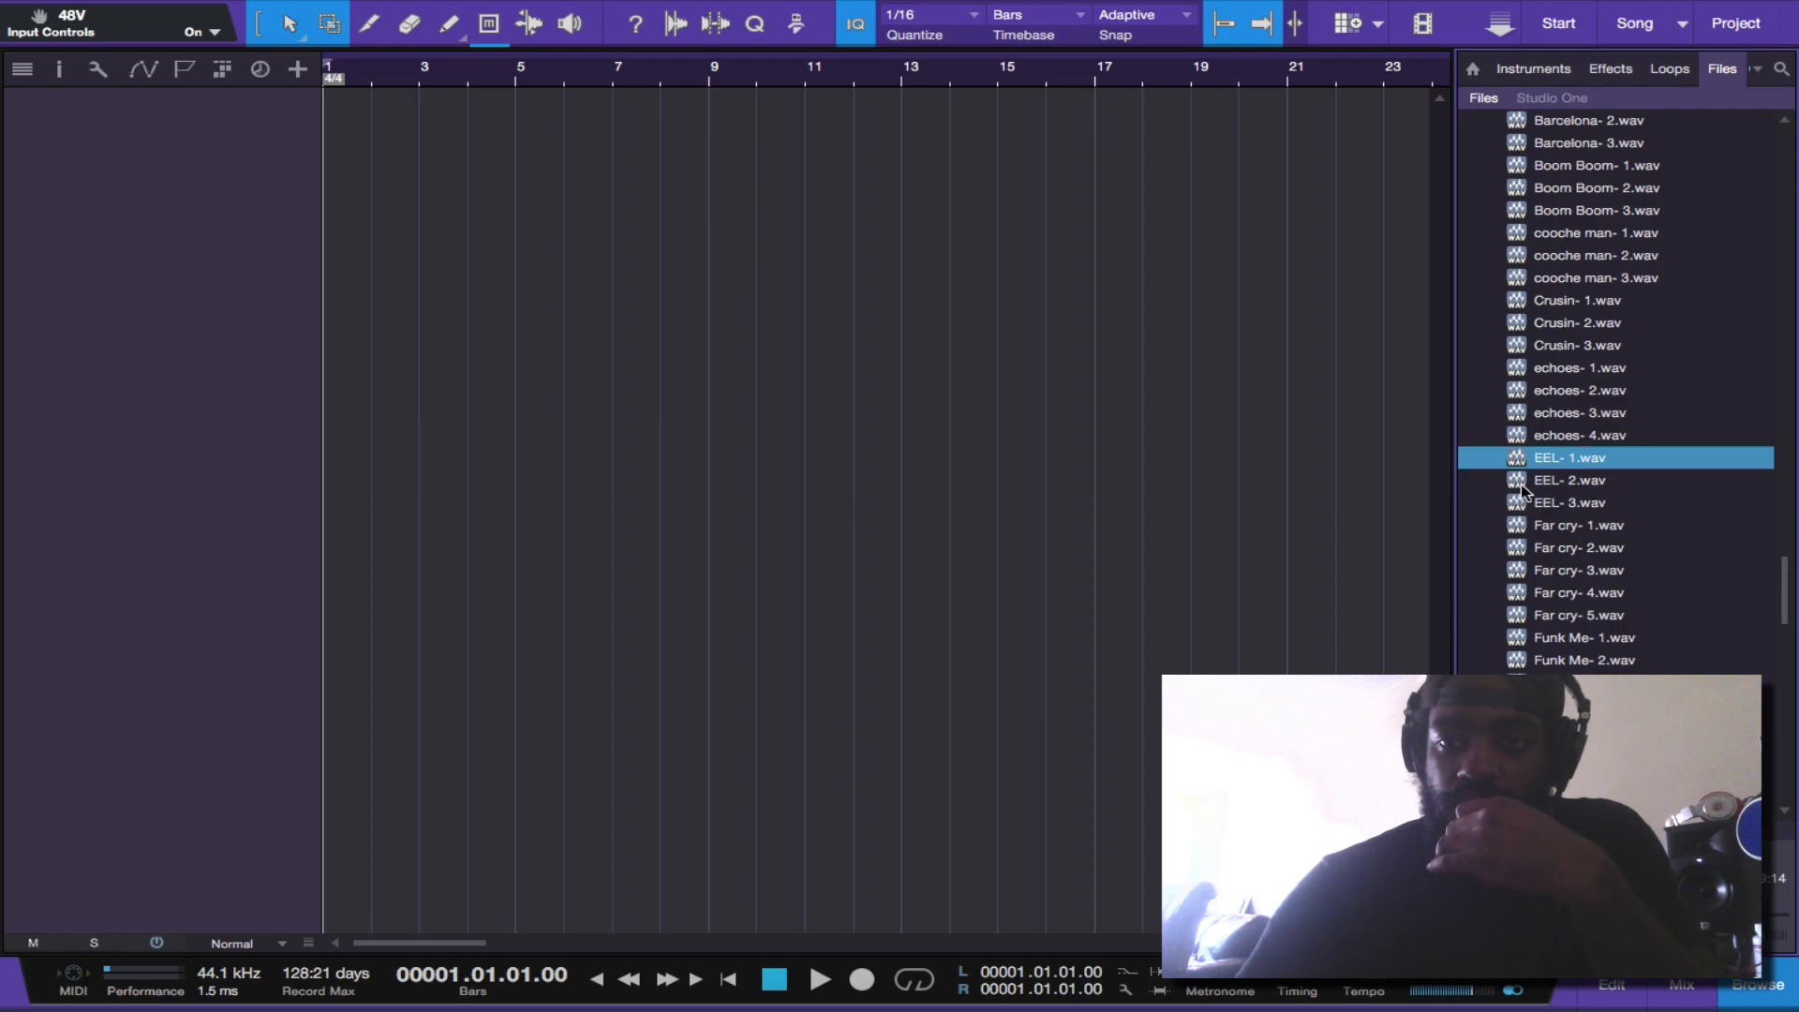
pyautogui.click(1556, 480)
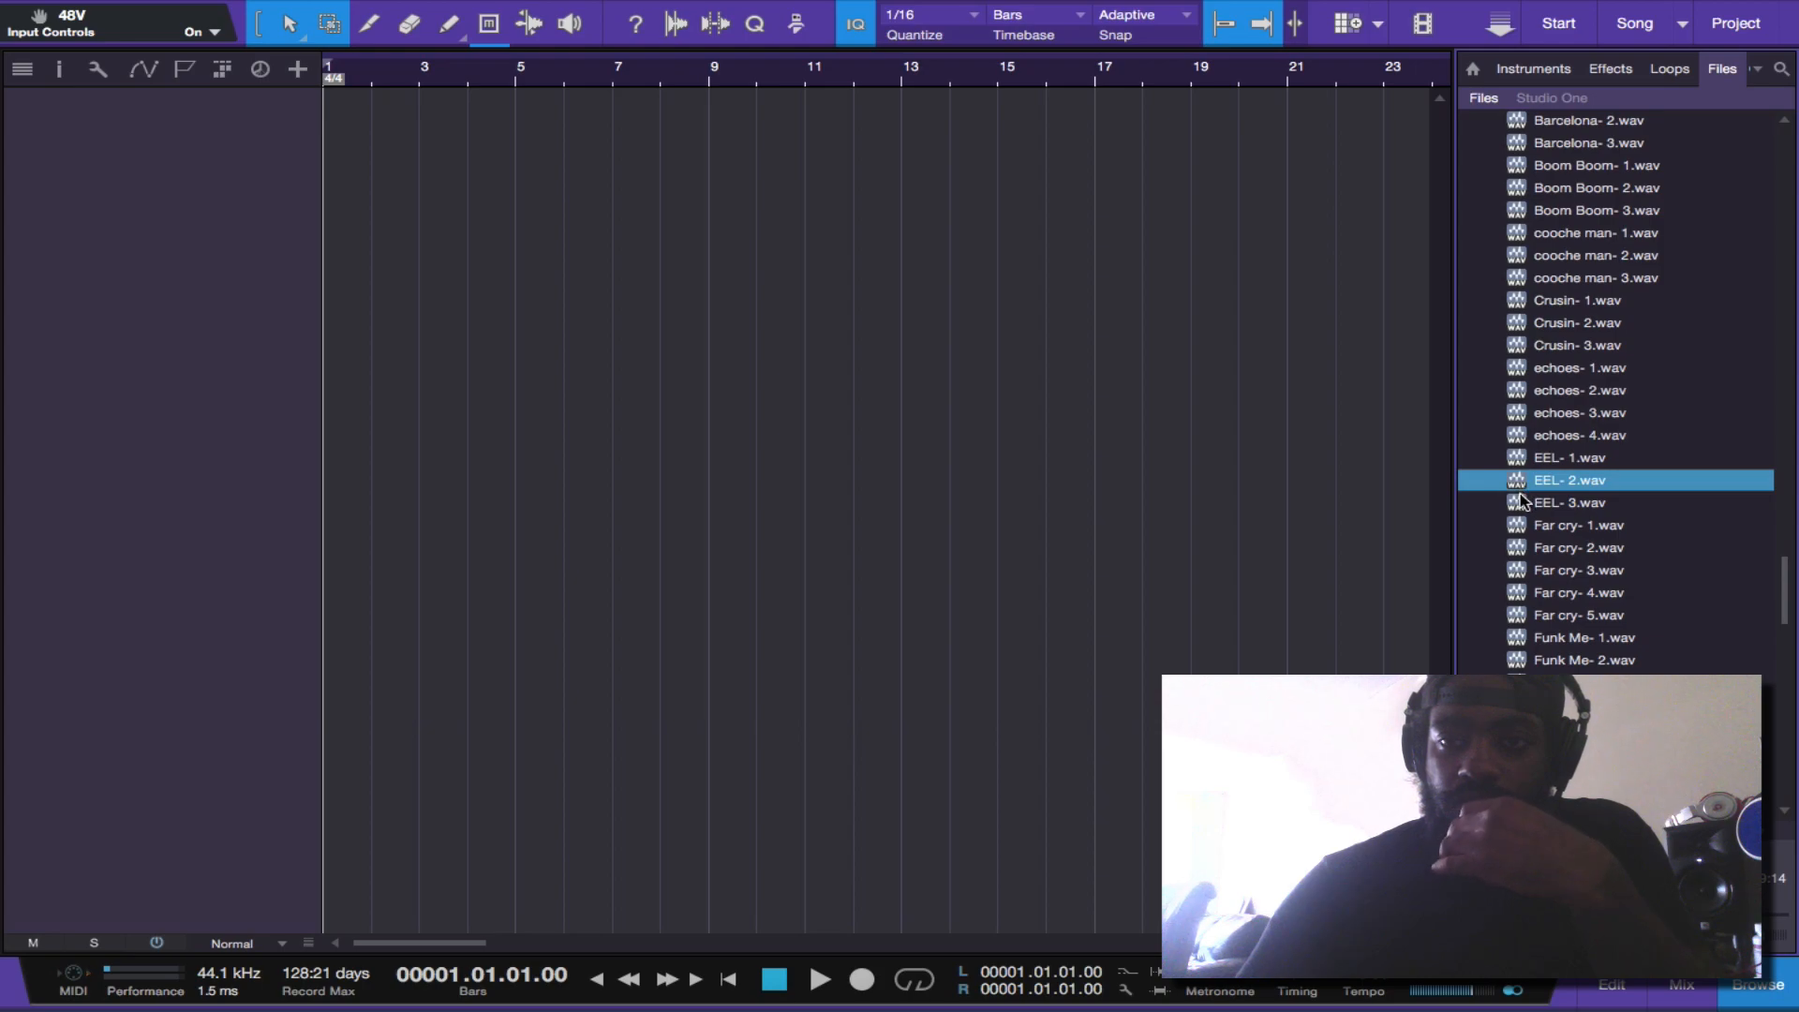
pyautogui.click(1522, 502)
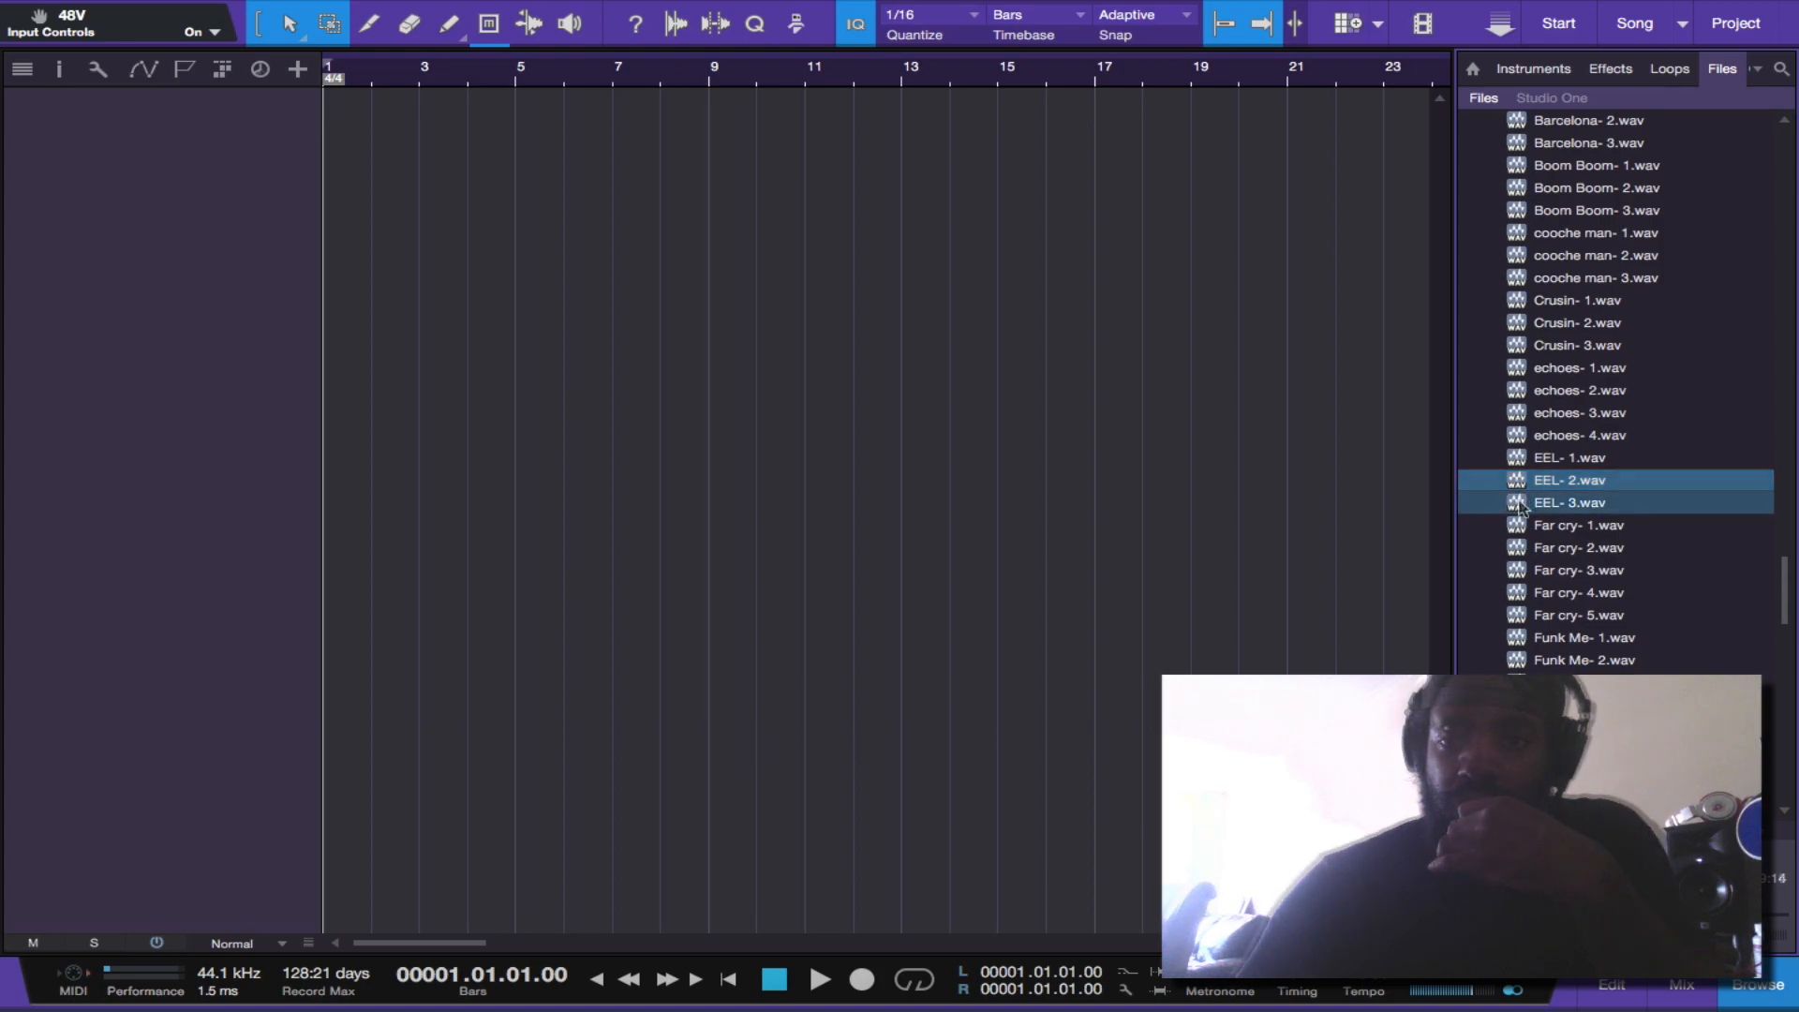
# - Add Serato's Serato Sample instrument to the empty song on a new track
pyautogui.click(1535, 69)
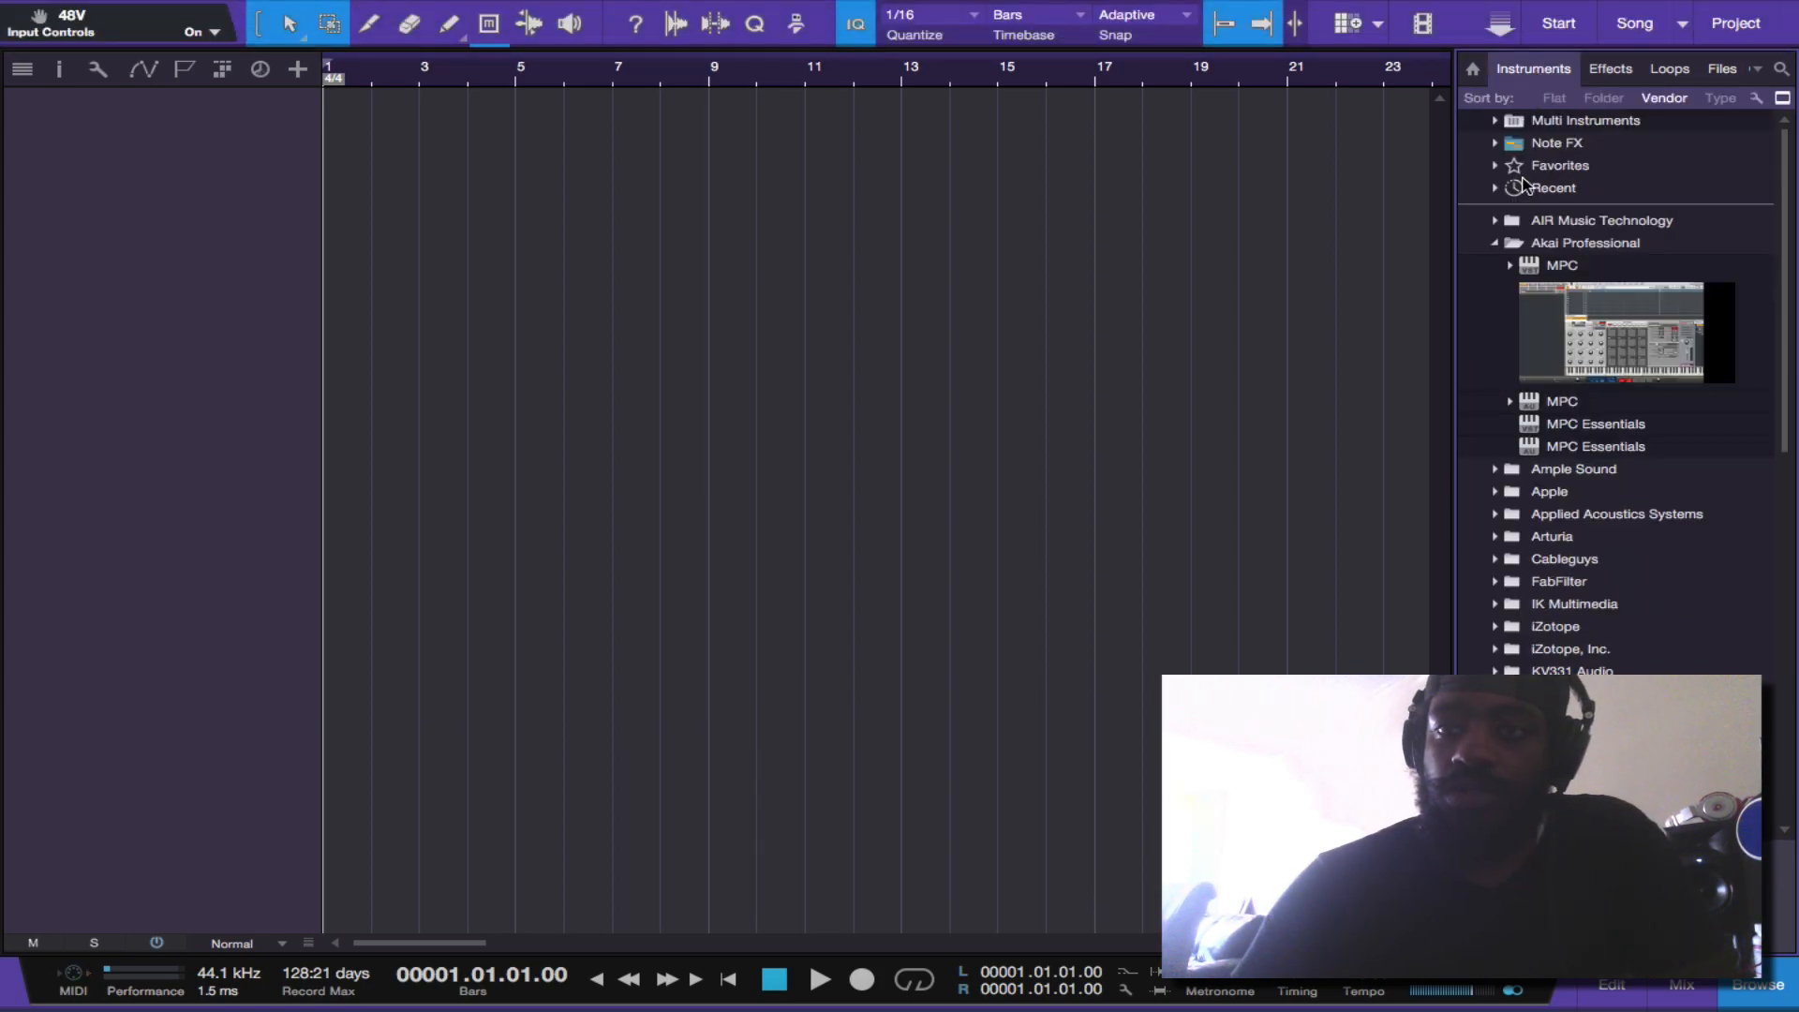
pyautogui.scroll(-15, 1548, 525)
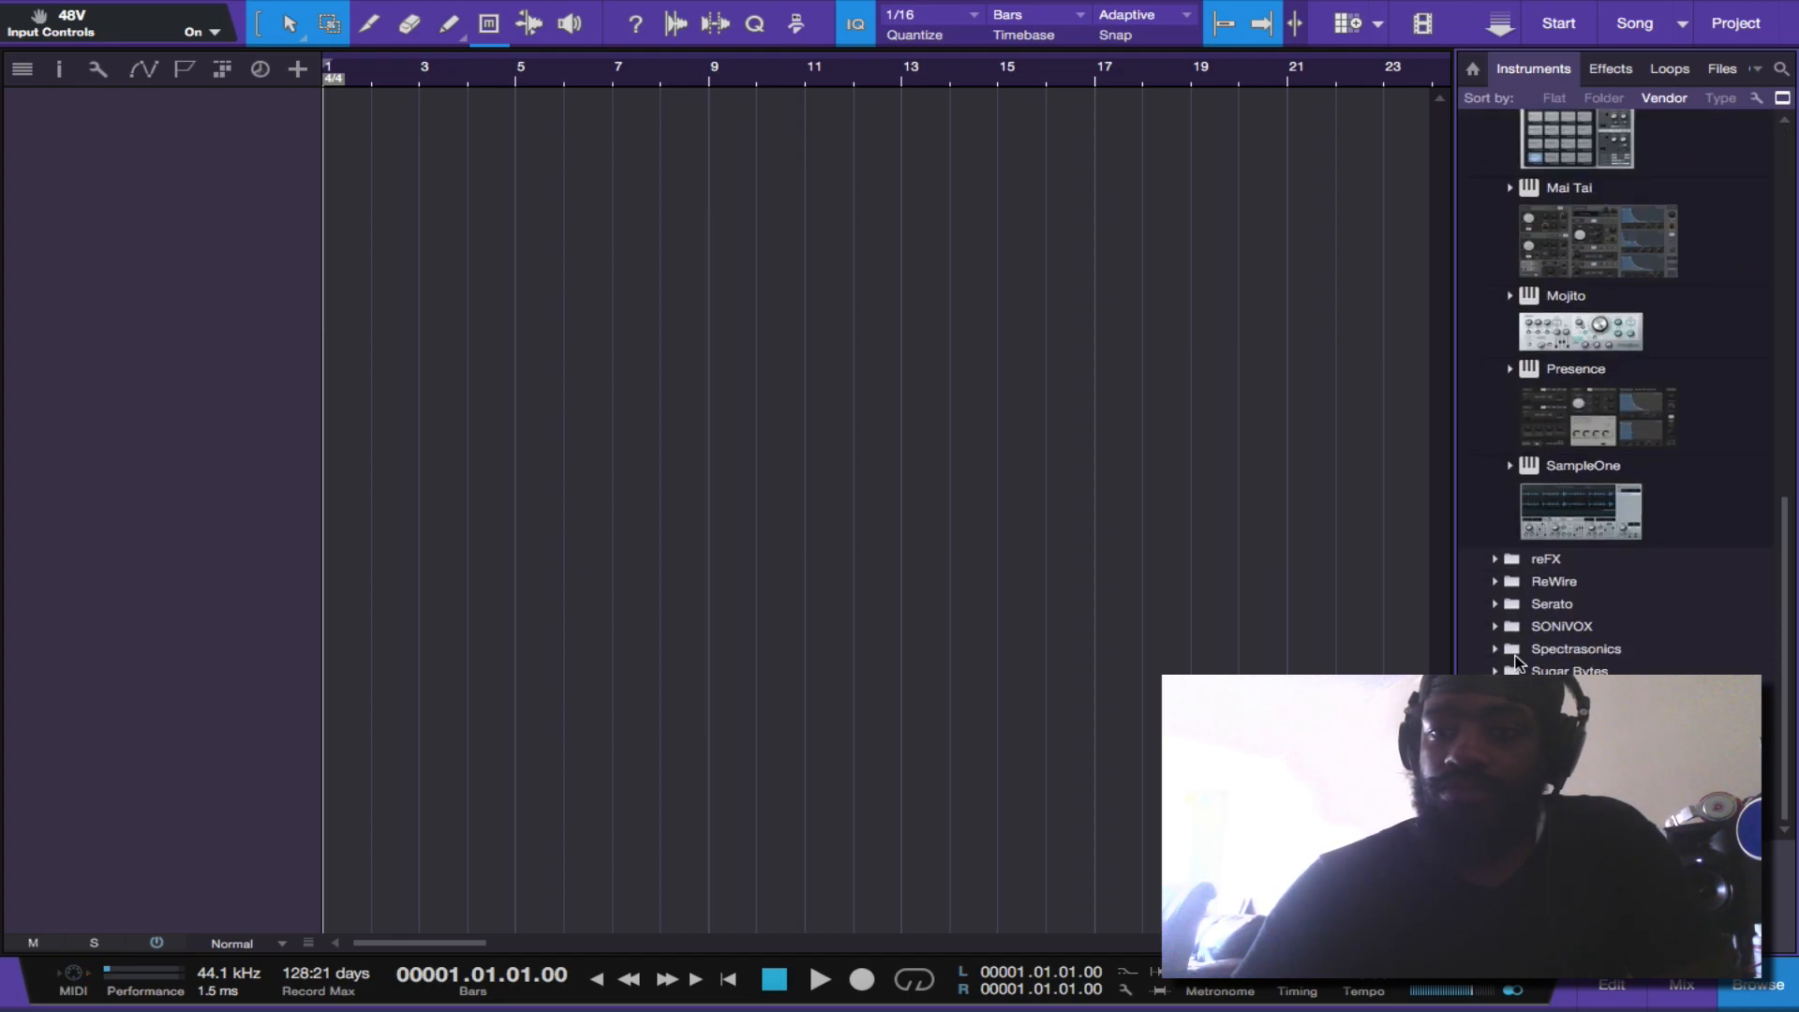
pyautogui.click(1496, 606)
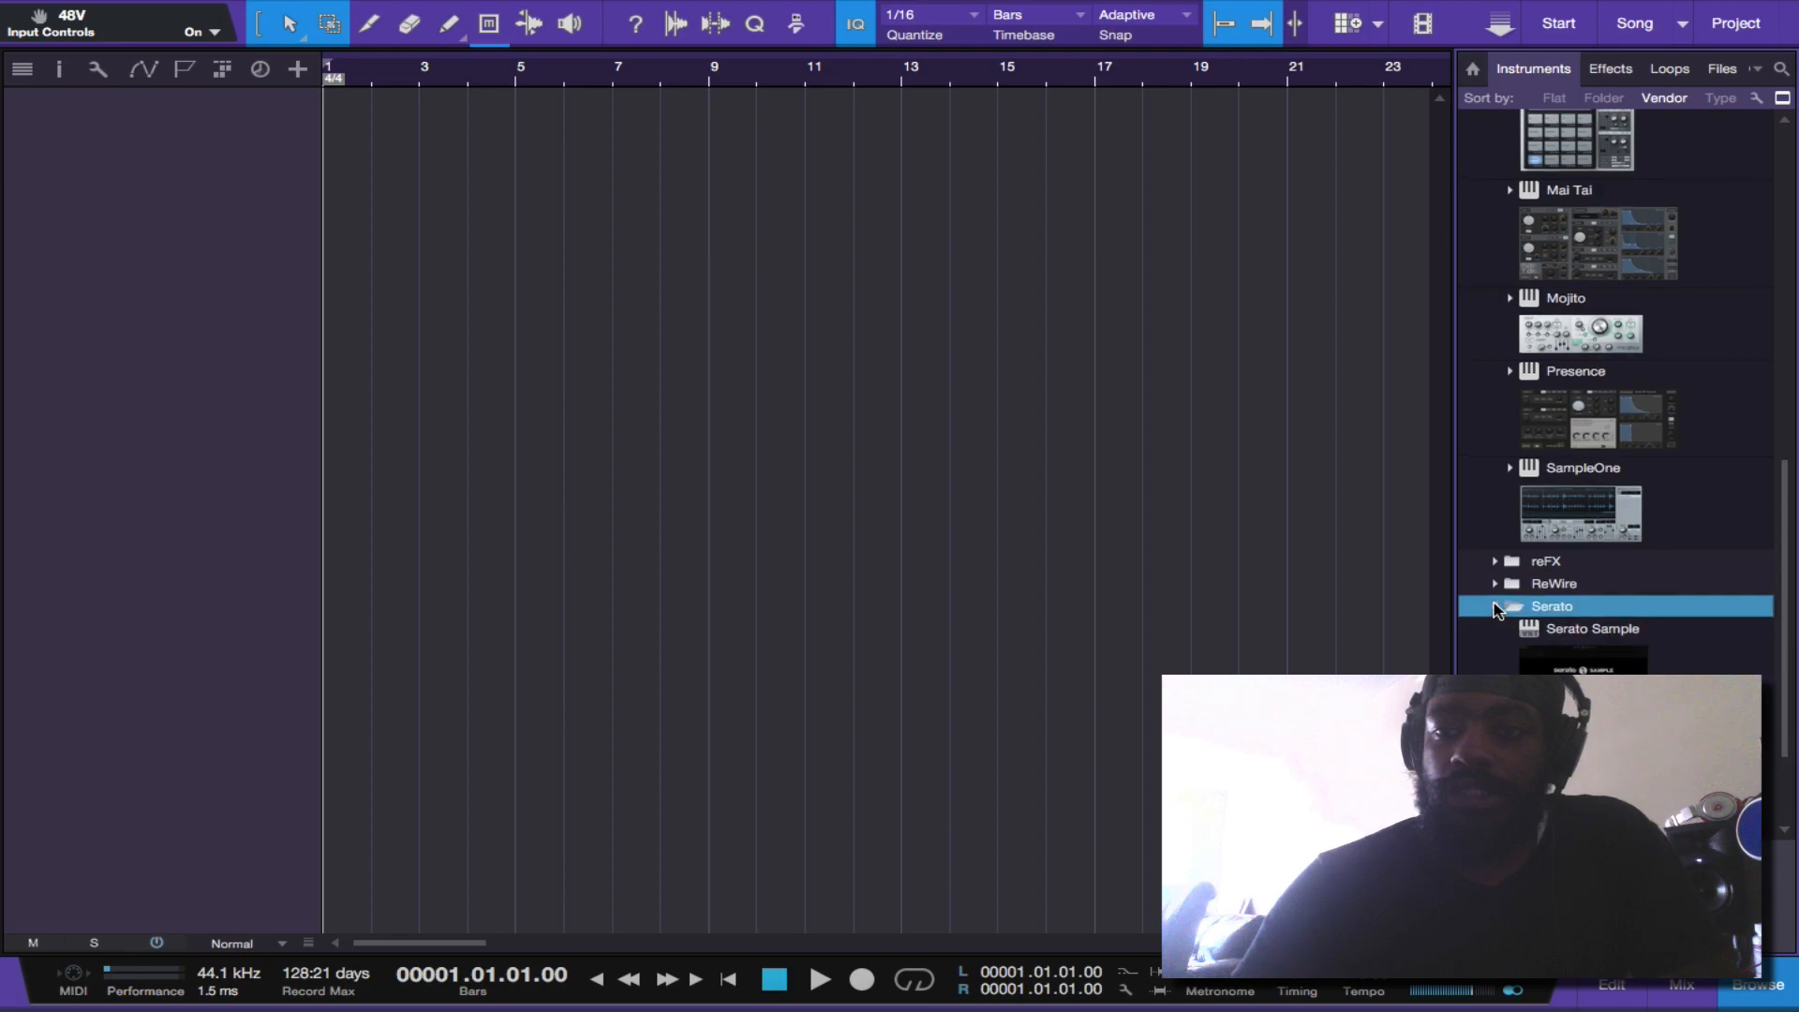
pyautogui.click(1535, 631)
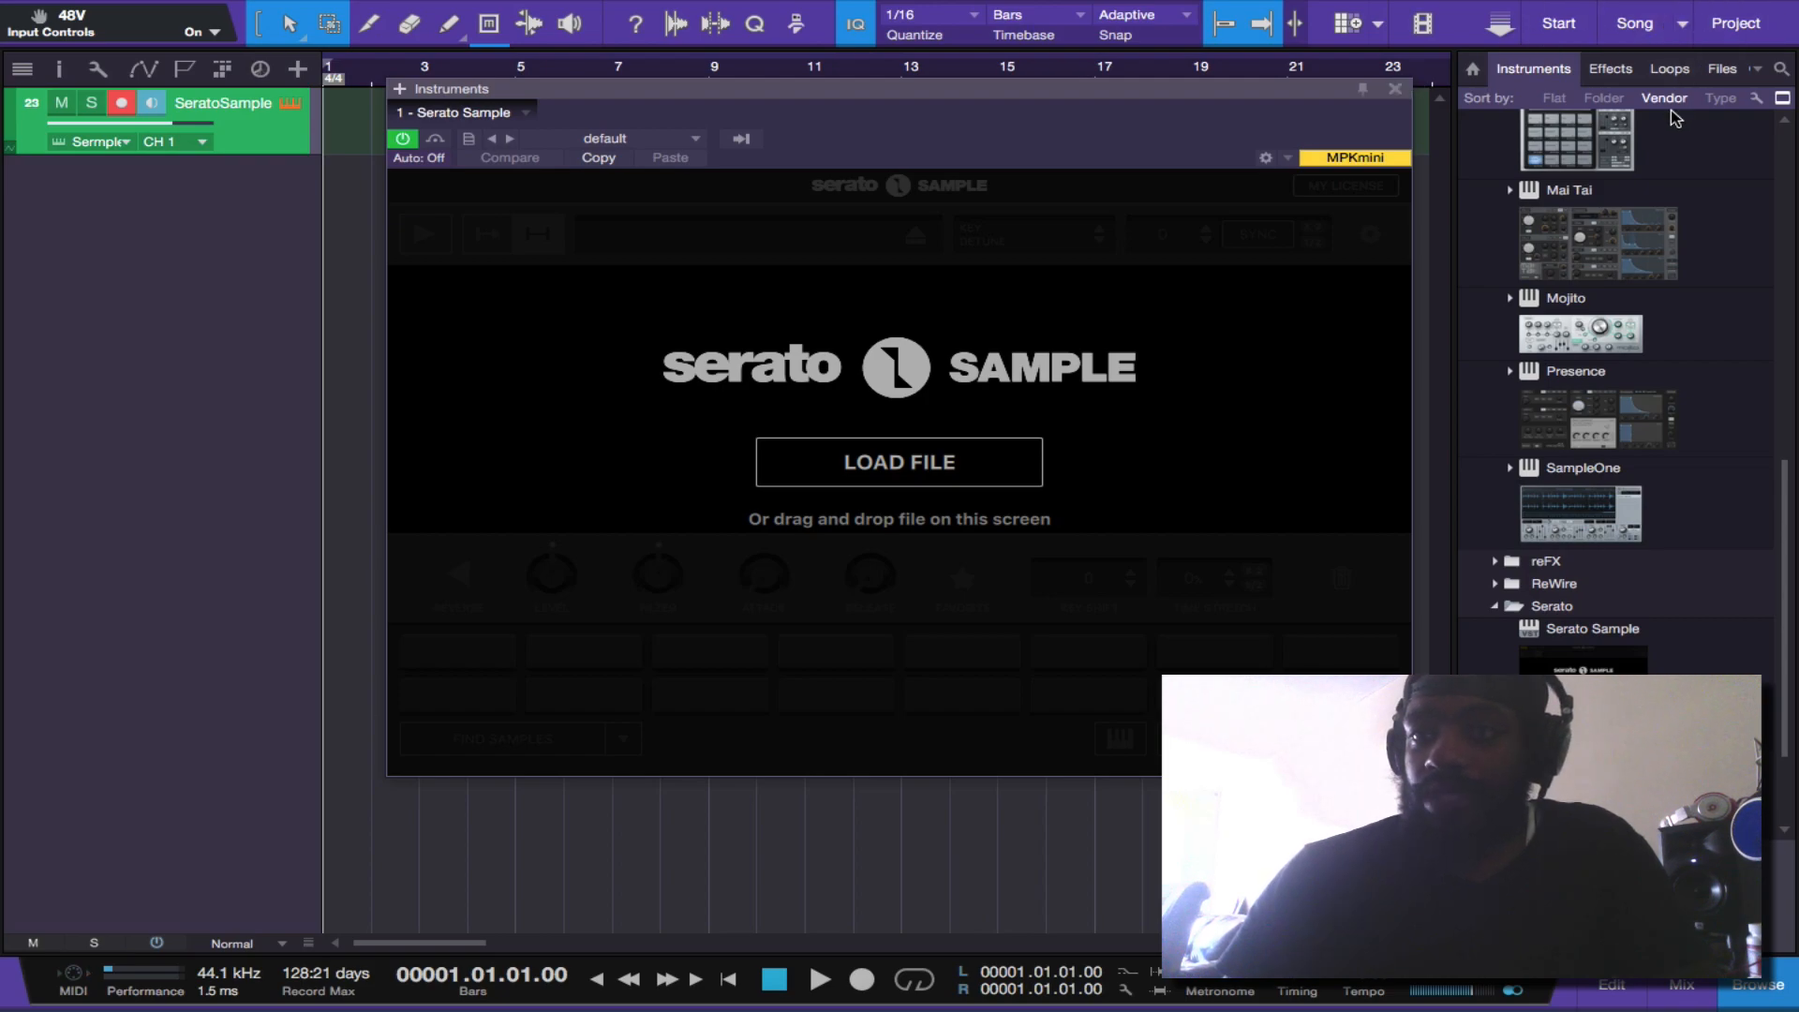
# - Load EEL- 3.wav into Serato Sample and set the song tempo to 85 BPM
pyautogui.click(1721, 70)
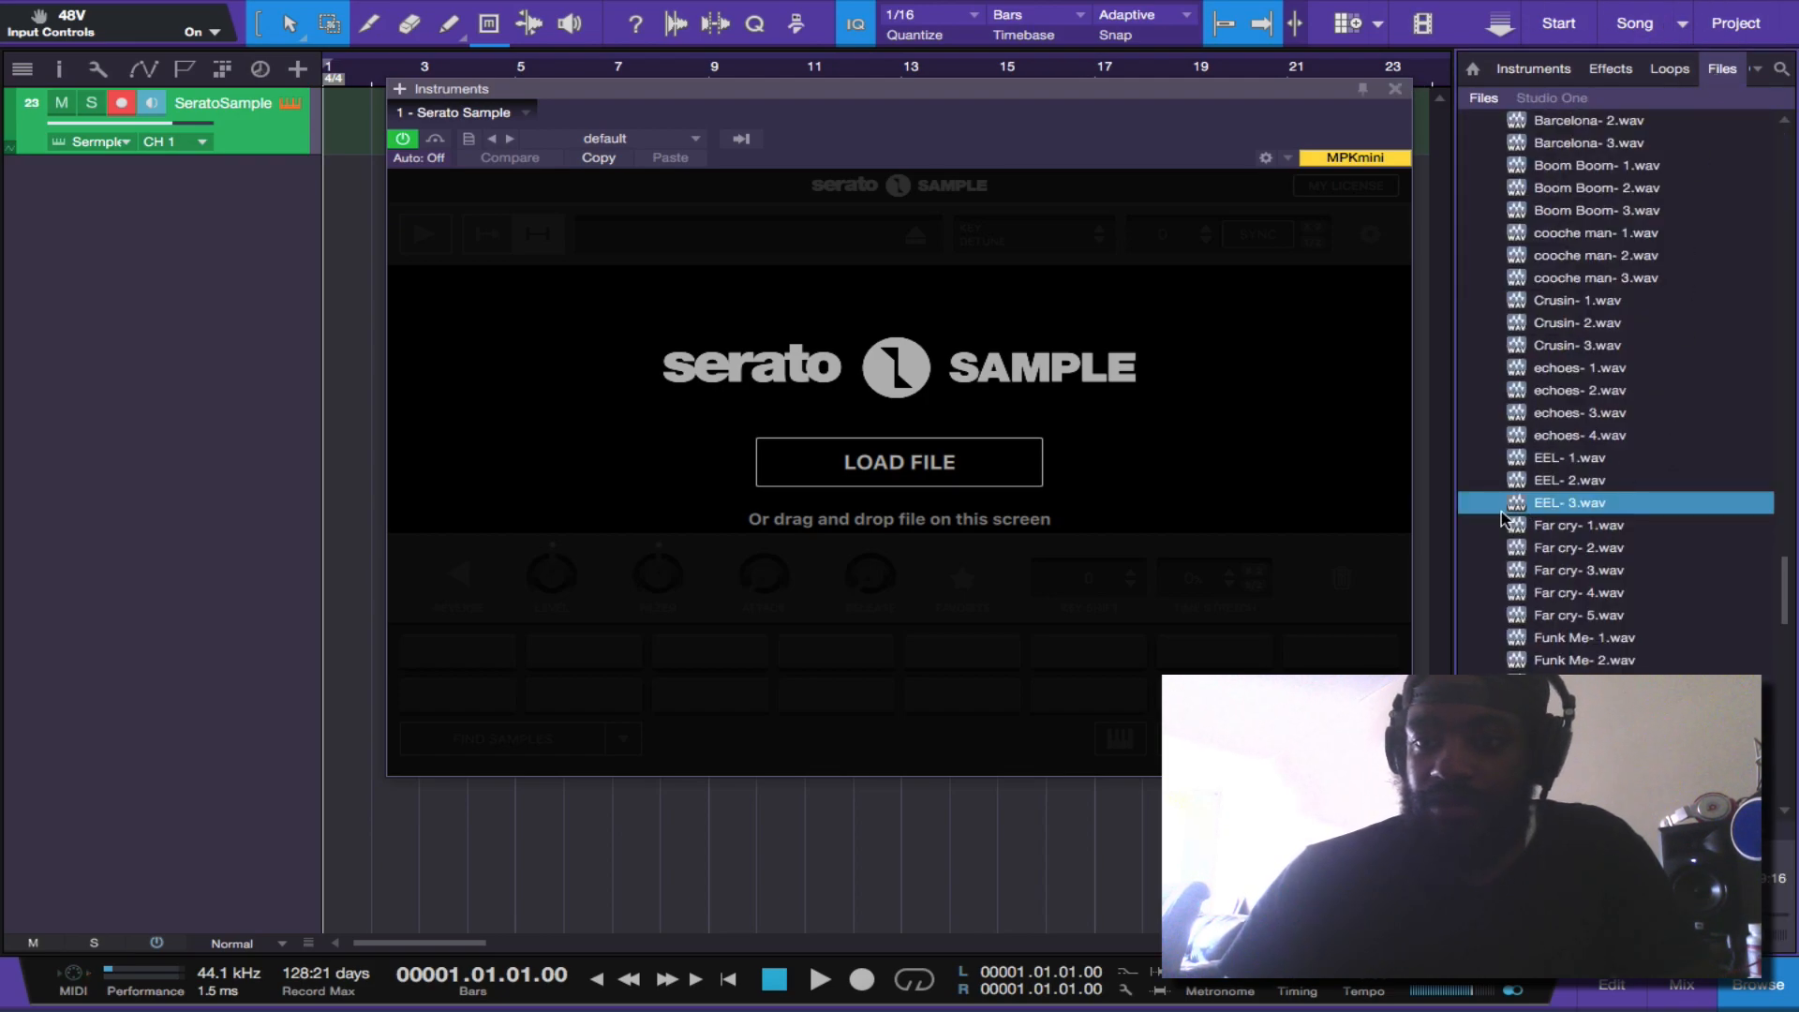
pyautogui.moveTo(1520, 503); pyautogui.dragTo(1068, 498)
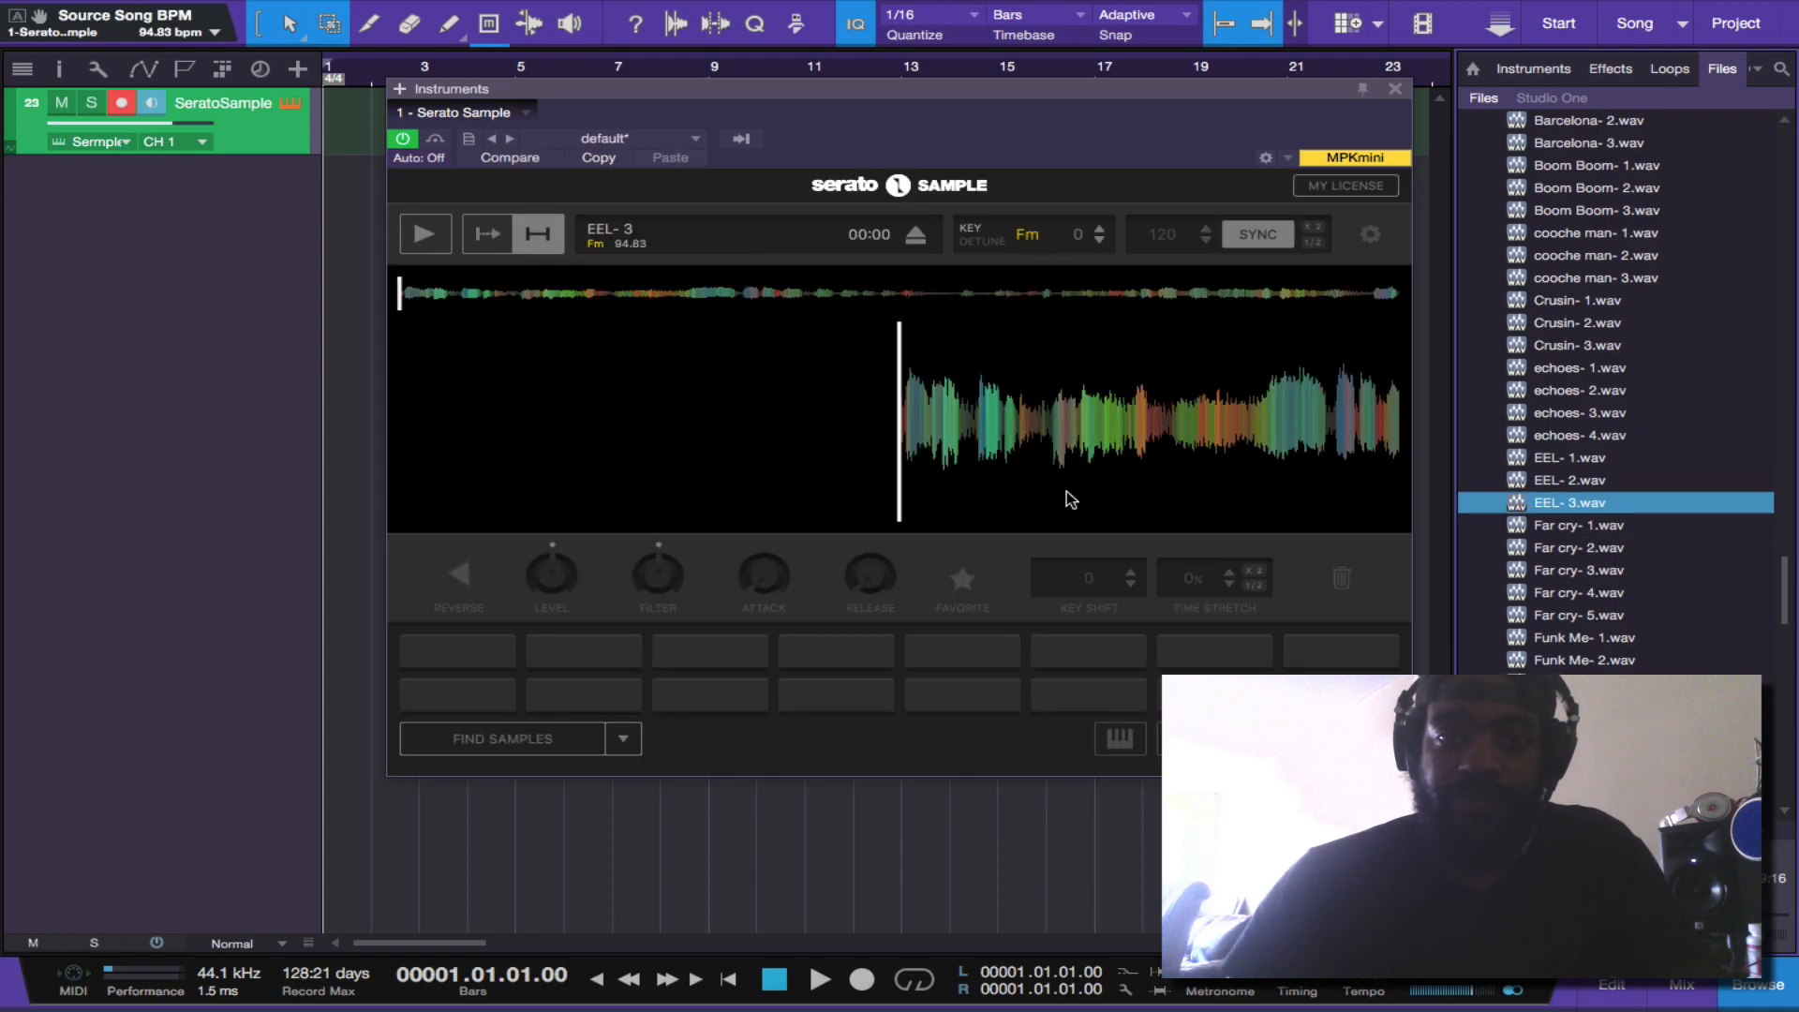
pyautogui.moveTo(763, 439)
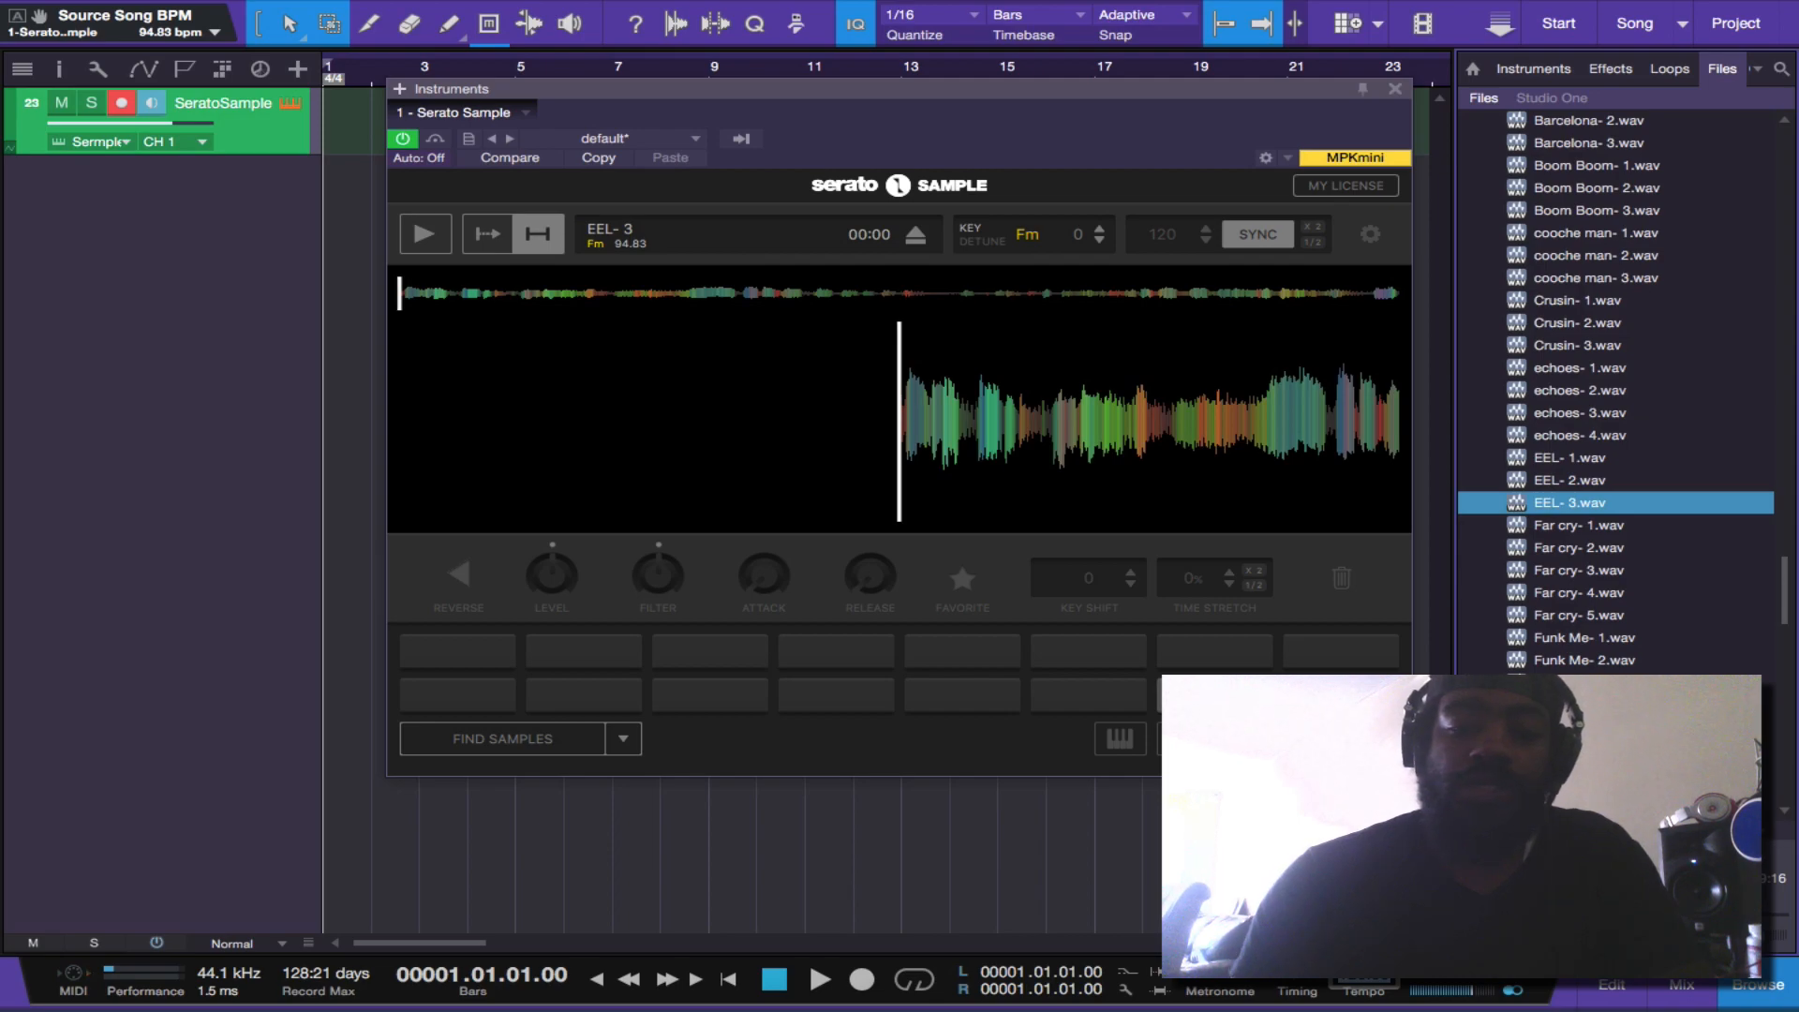
pyautogui.press('Return')
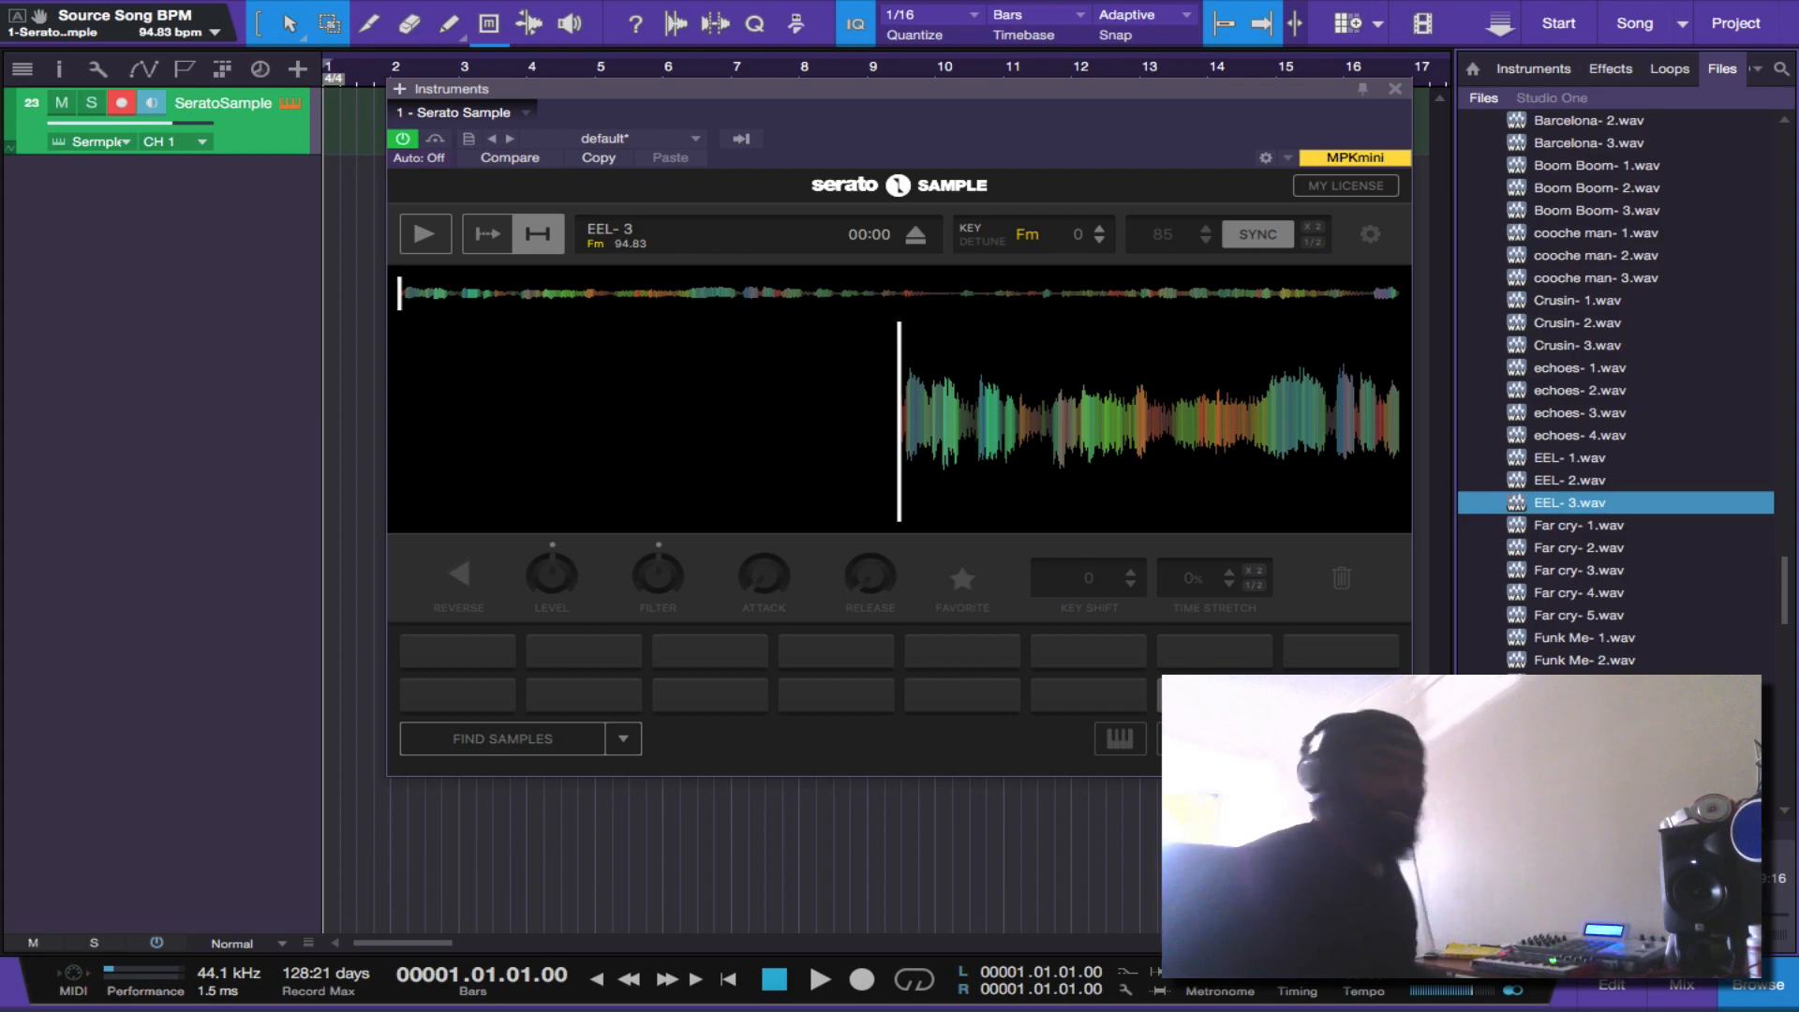
# - Play EEL- 3 through in Serato Sample and return the playhead to the sample's start
pyautogui.click(413, 248)
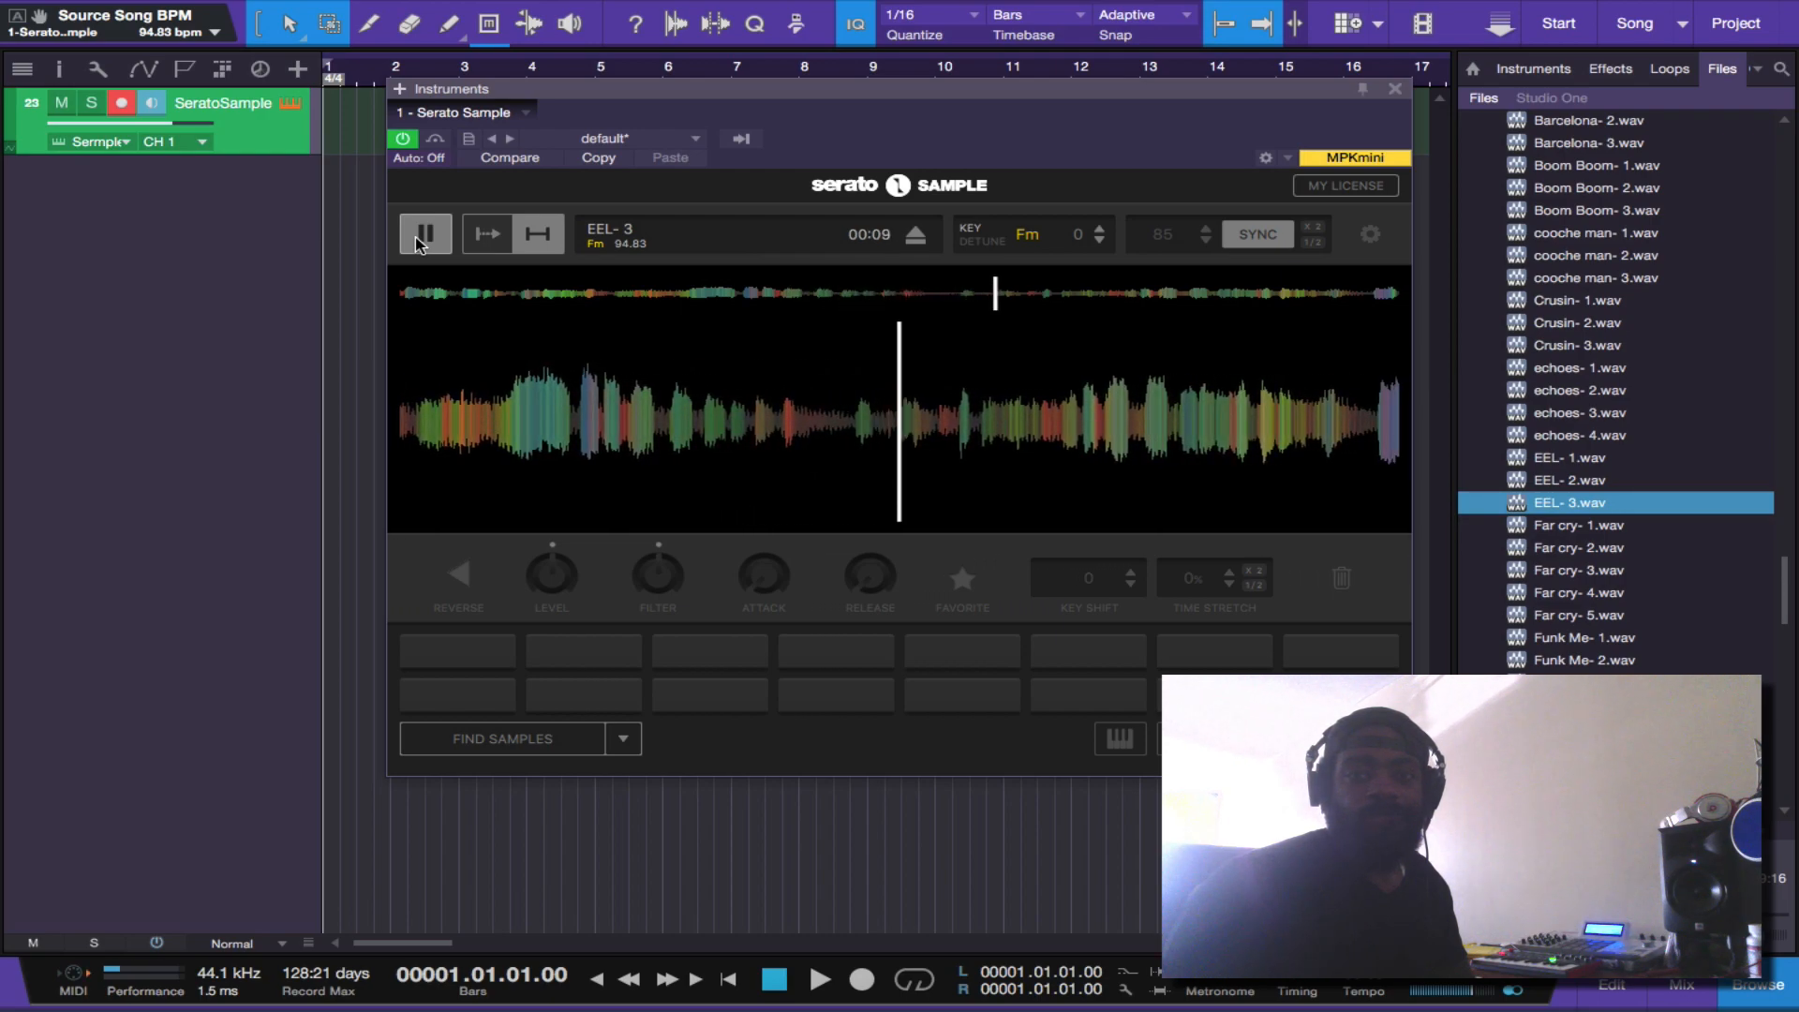
pyautogui.moveTo(1177, 1005)
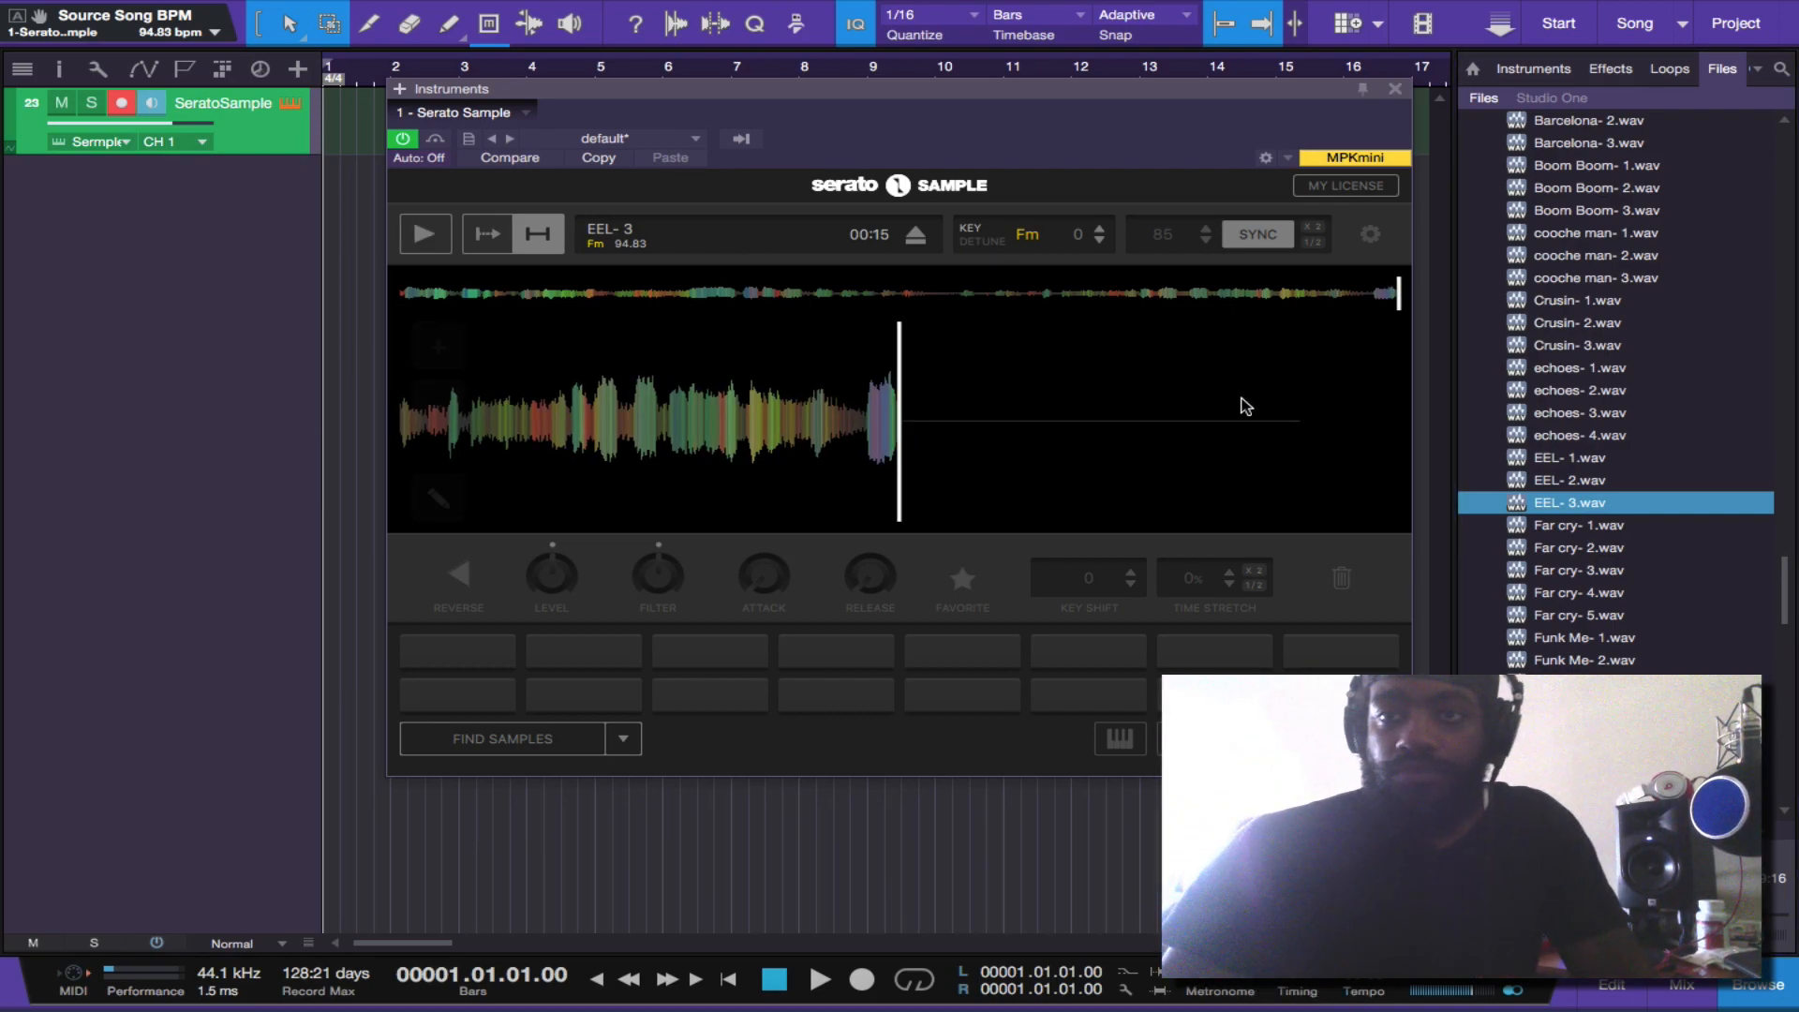
pyautogui.moveTo(1245, 401)
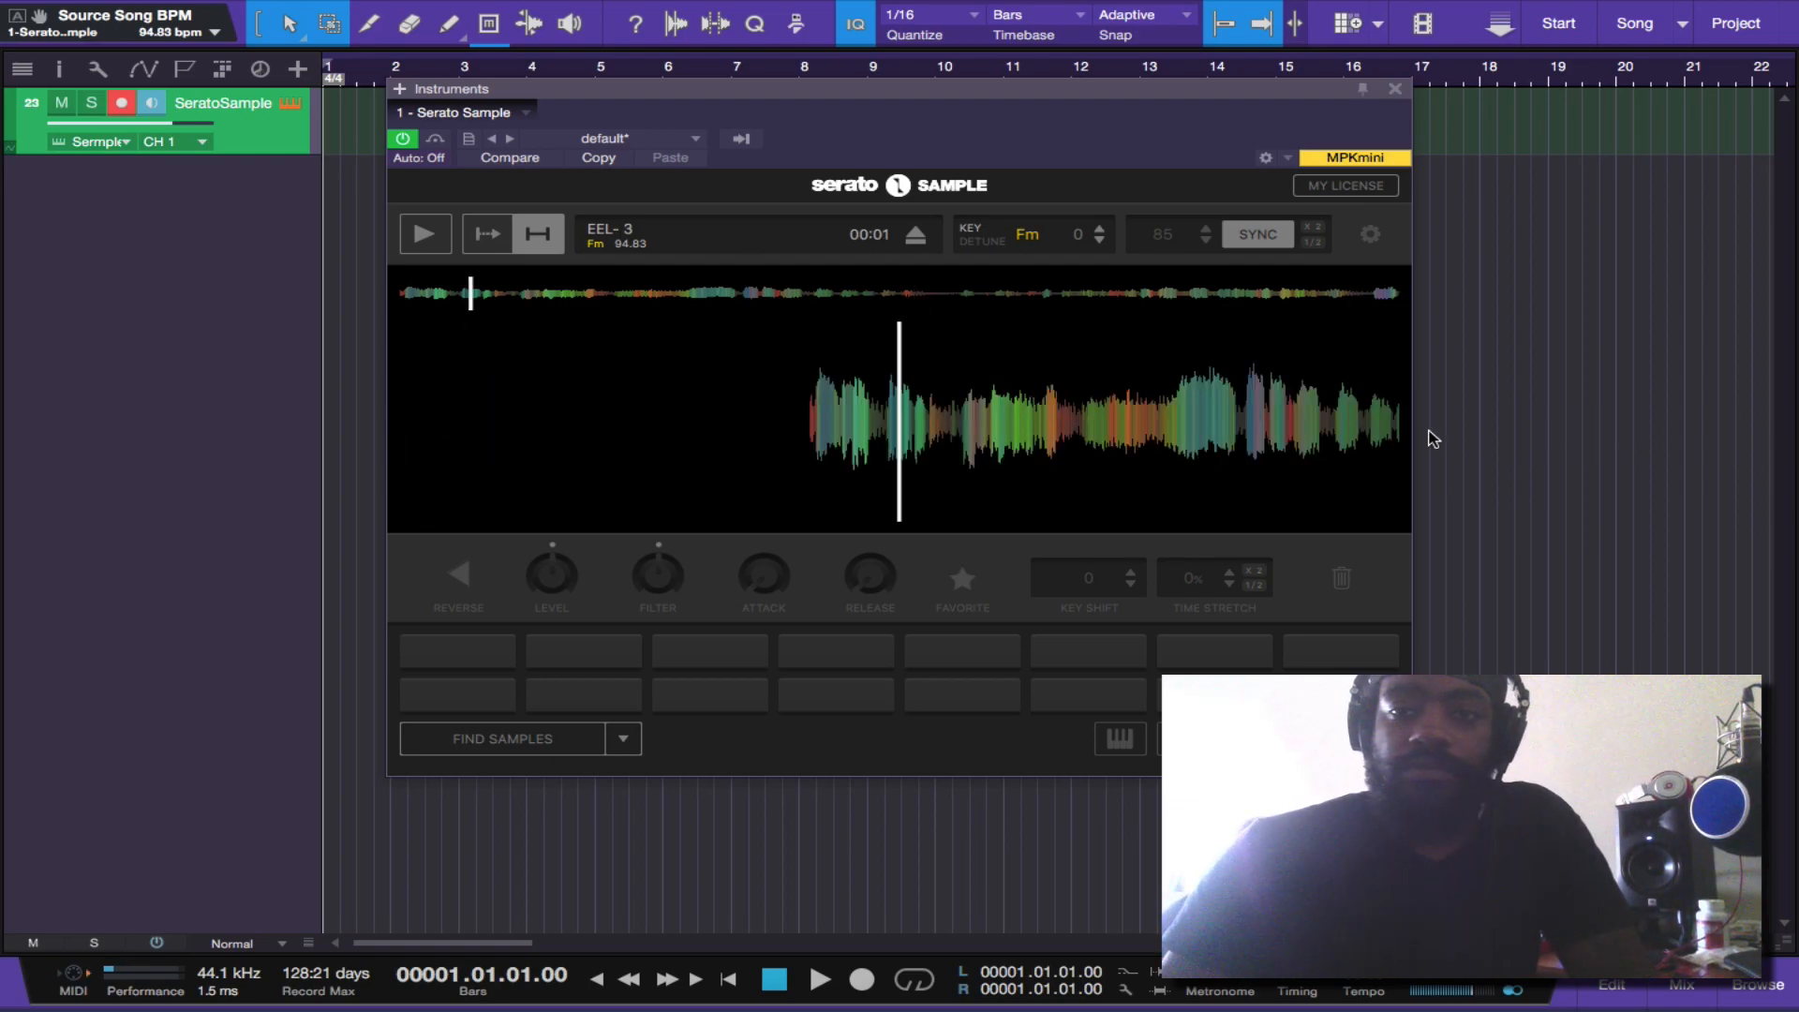
pyautogui.moveTo(1205, 432); pyautogui.dragTo(1415, 431)
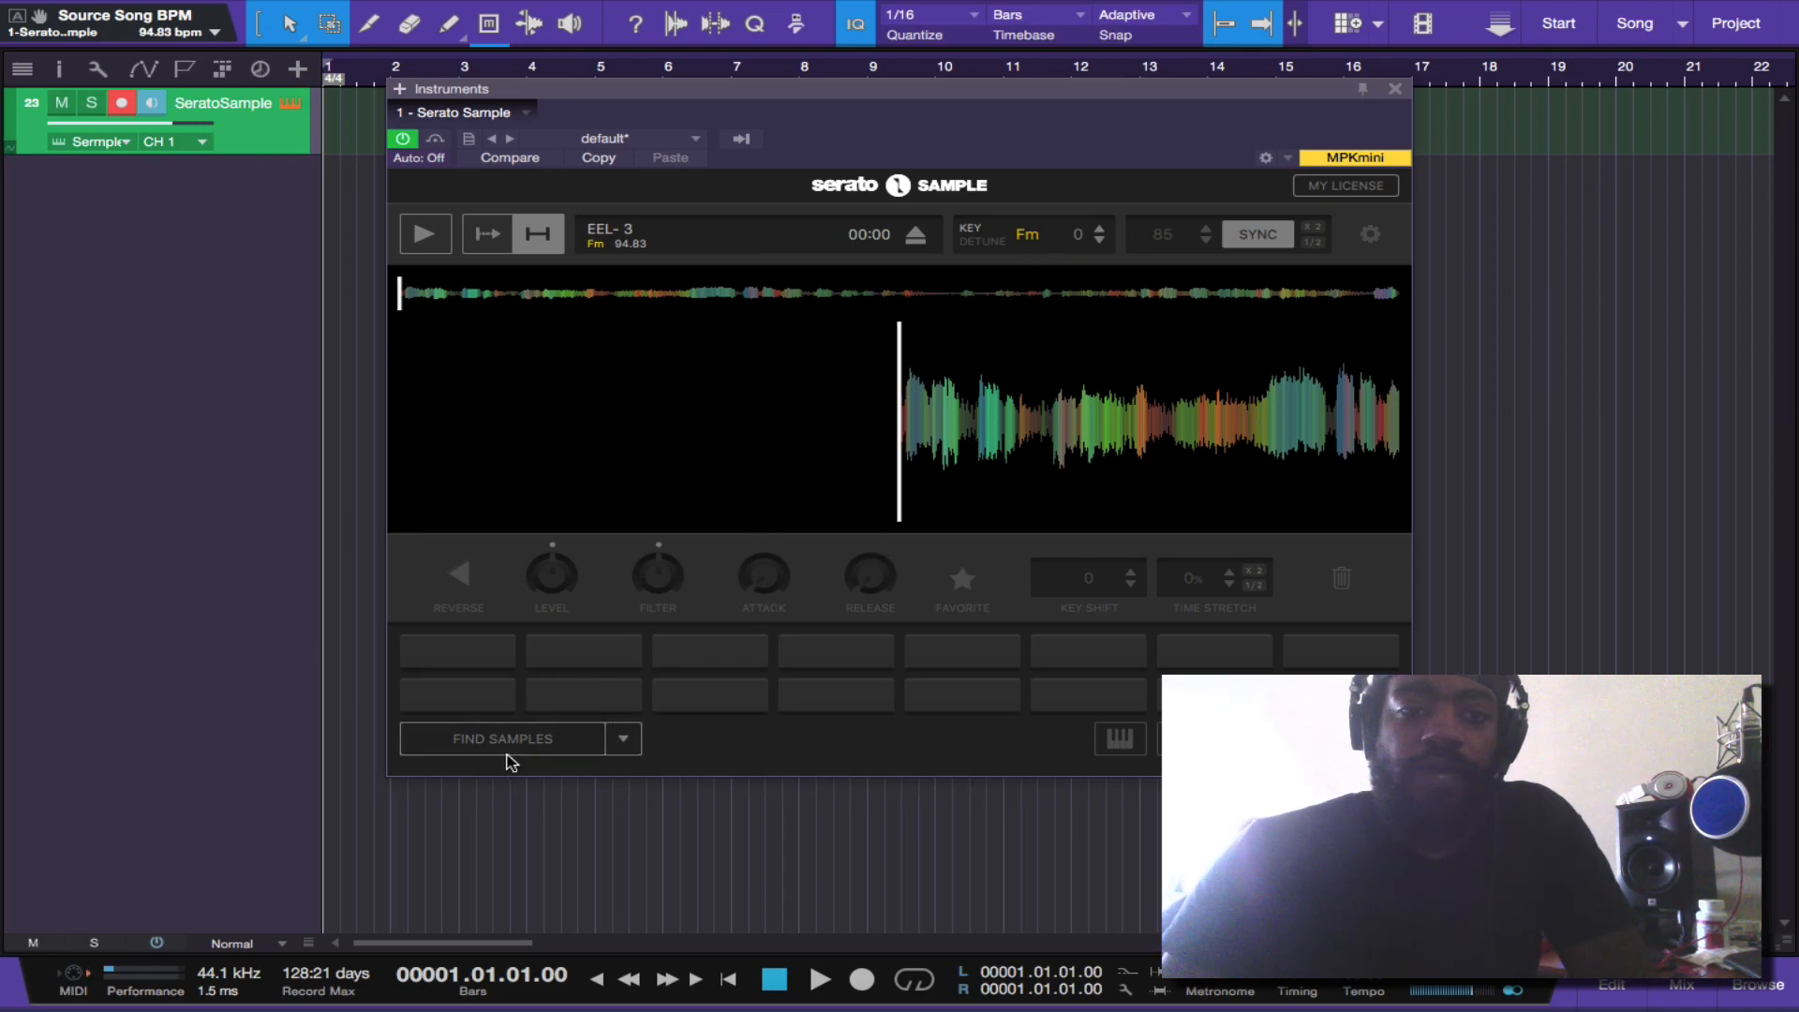
# - Generate cue points in EEL- 3 with Find Samples, and delete them all from the pads
pyautogui.click(549, 739)
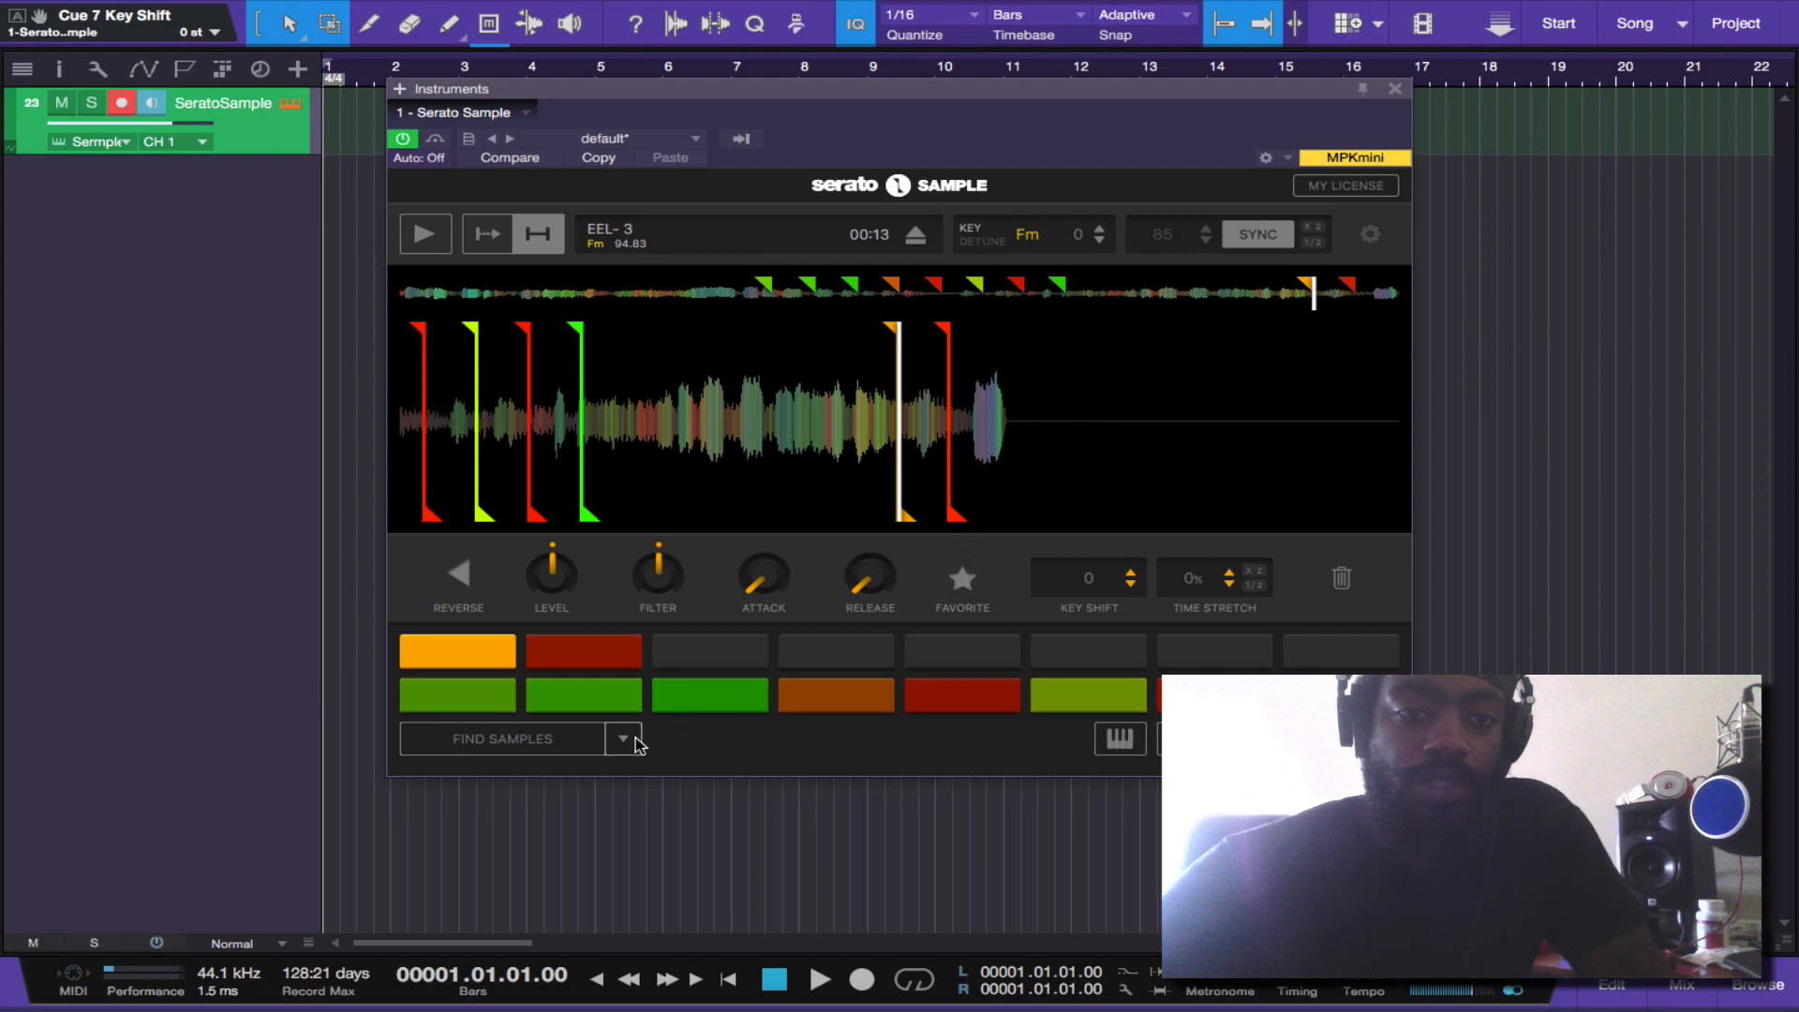
pyautogui.press('super+a')
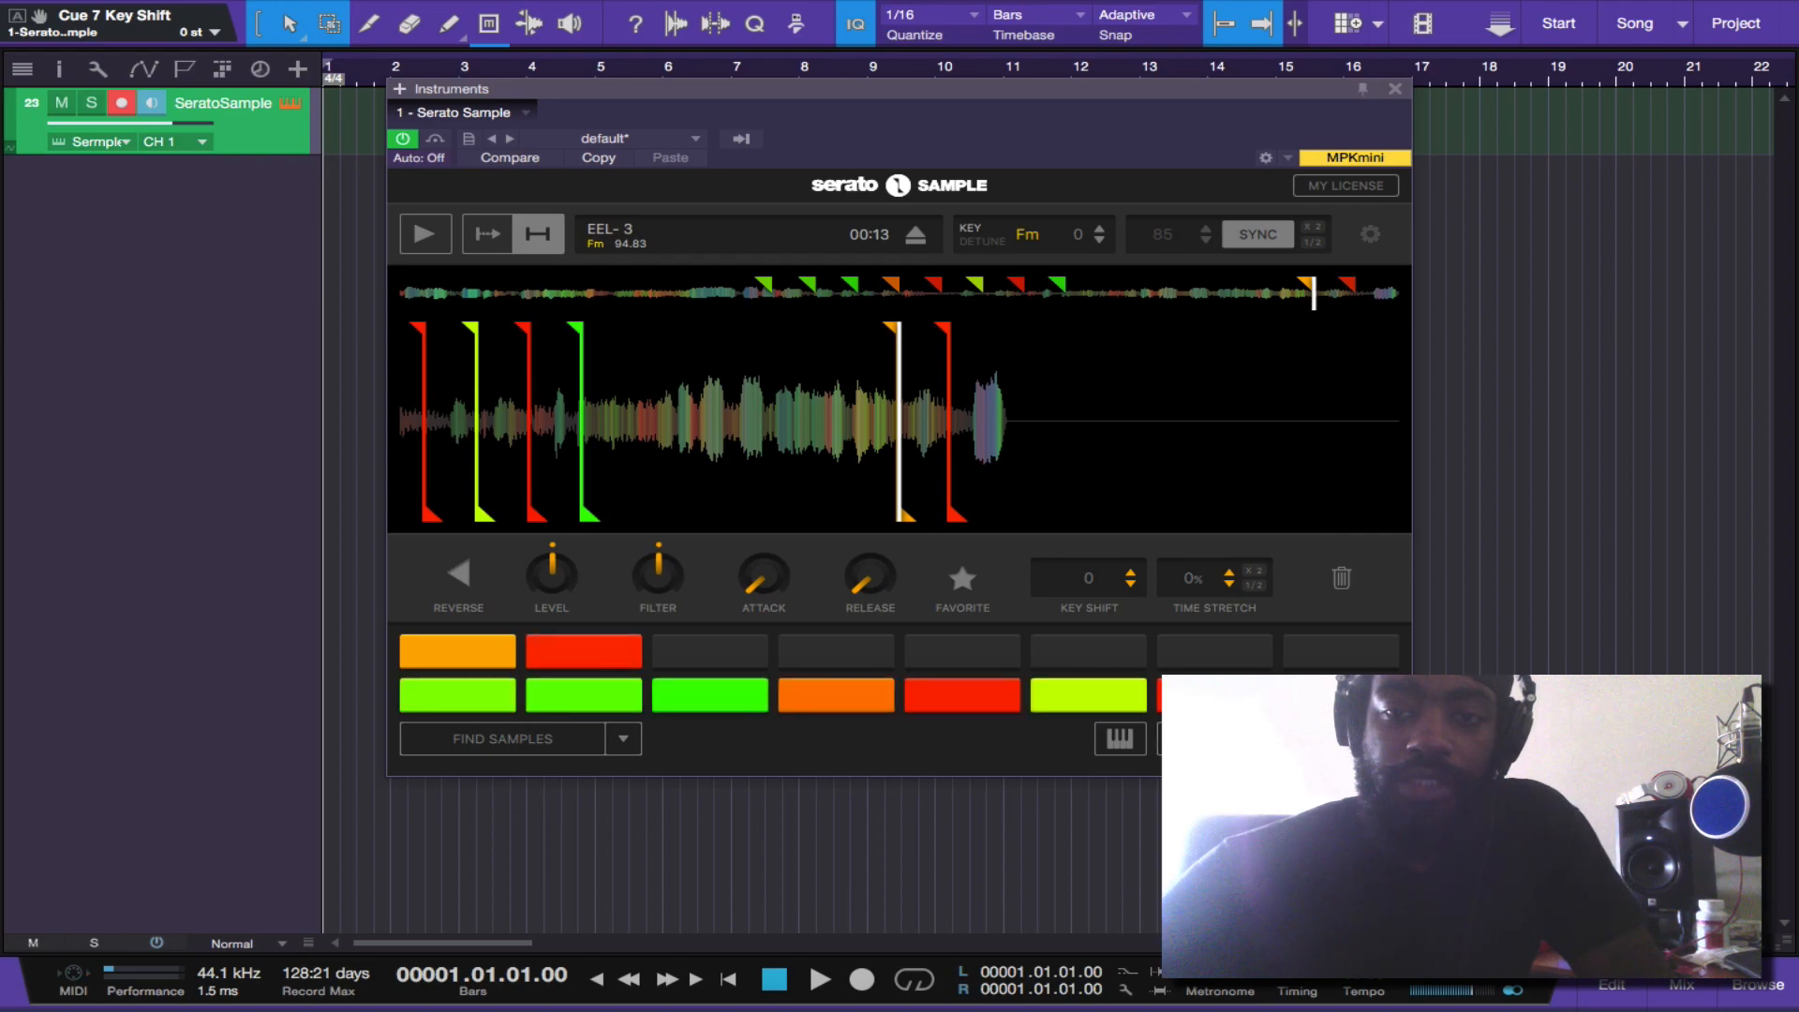
pyautogui.press('Delete')
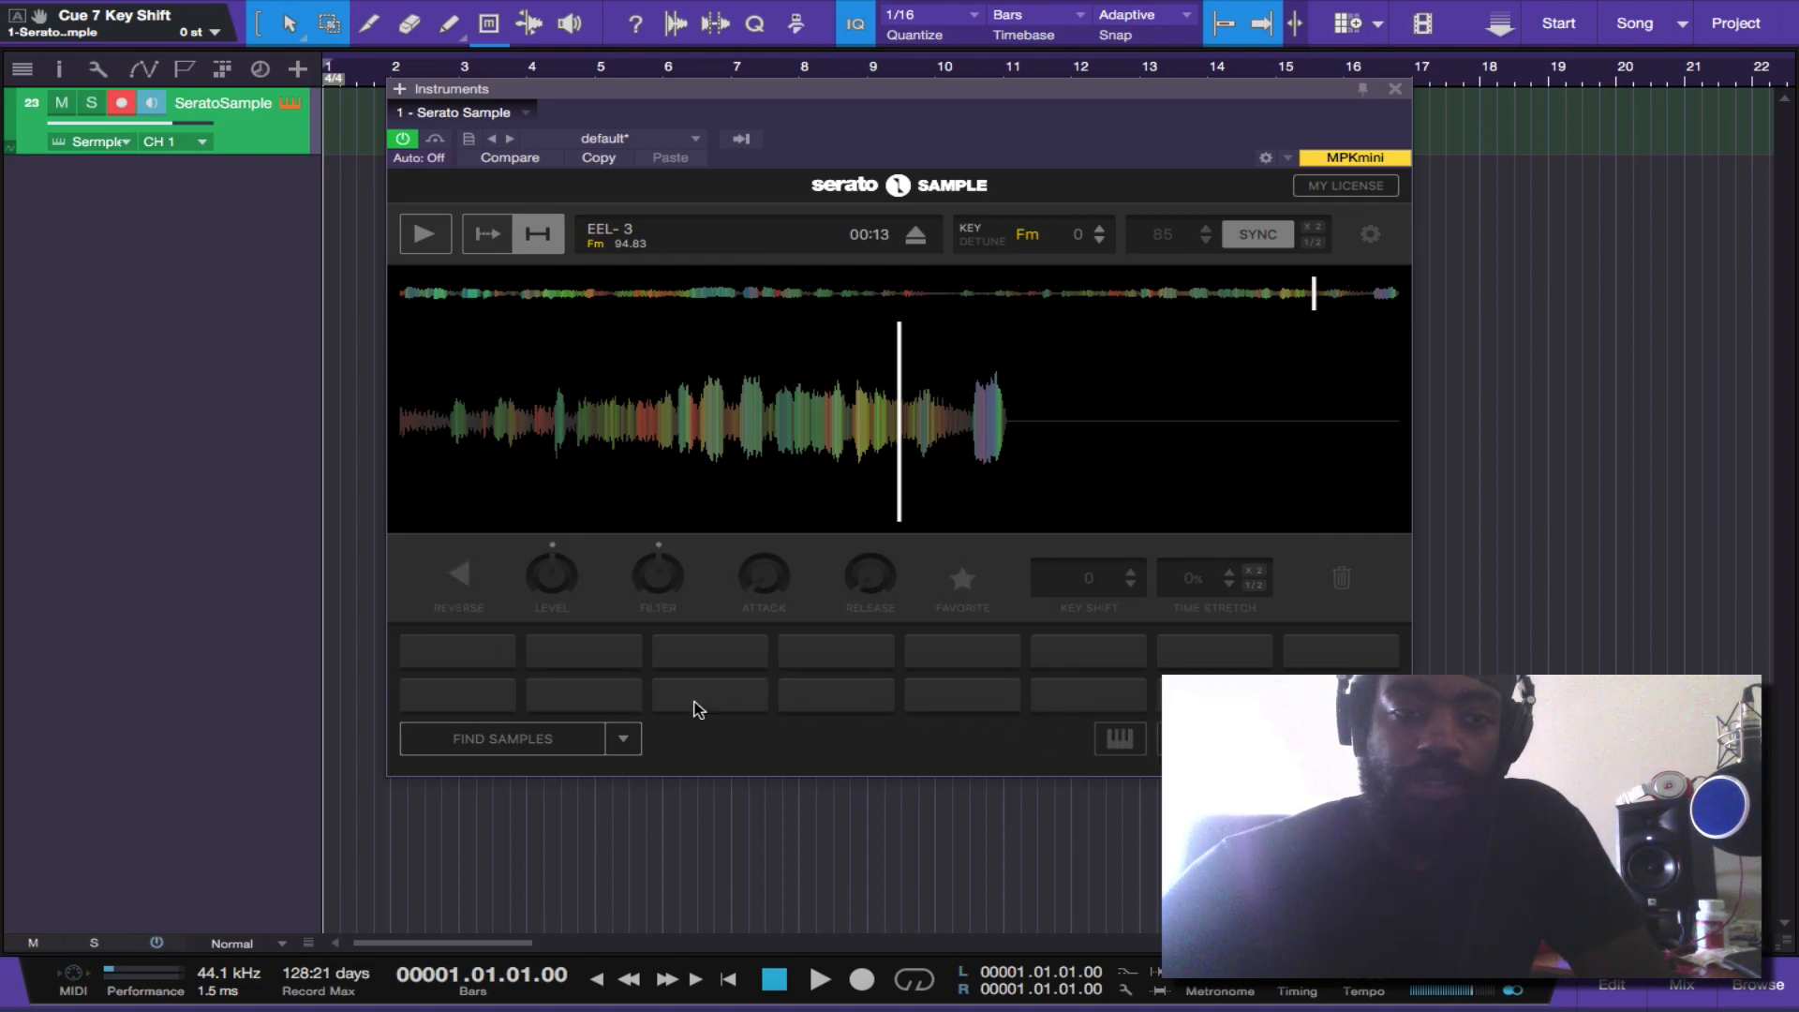
# - Move the playhead back to the start of EEL- 3 and slice the sample across the pads with Set Slicer
pyautogui.moveTo(727, 454); pyautogui.dragTo(1426, 458)
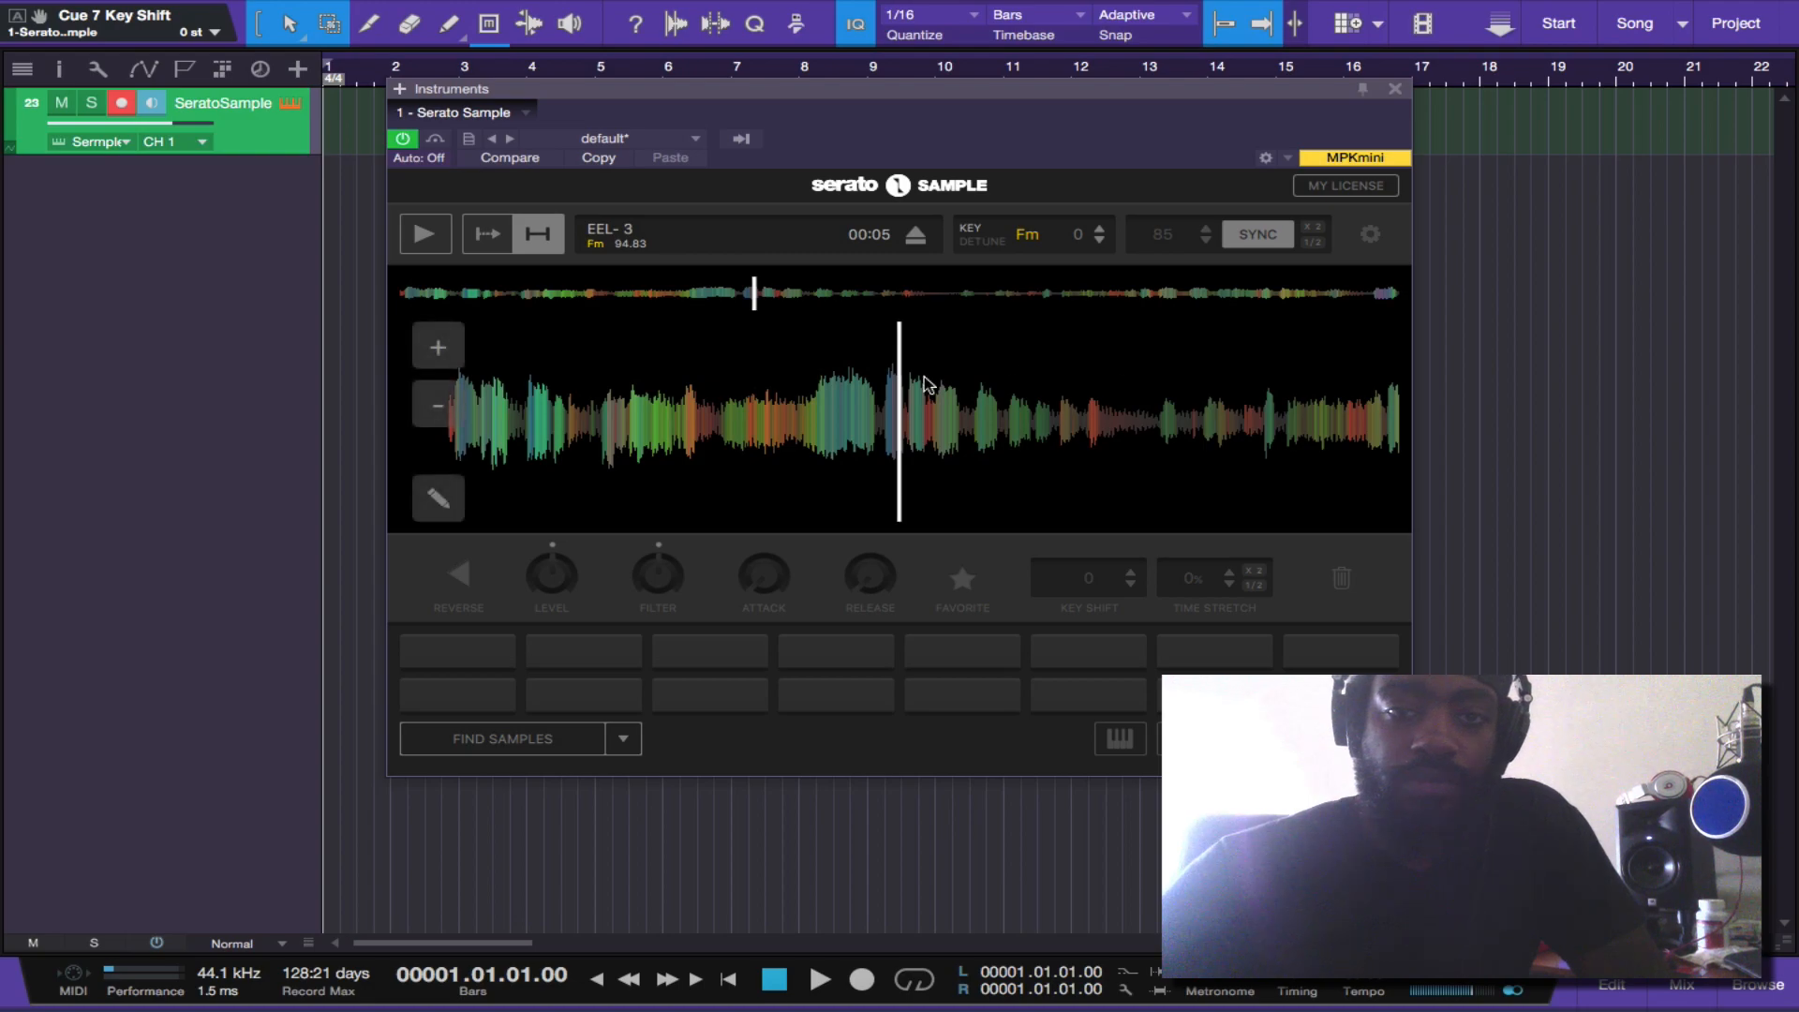
pyautogui.moveTo(837, 423); pyautogui.dragTo(1276, 428)
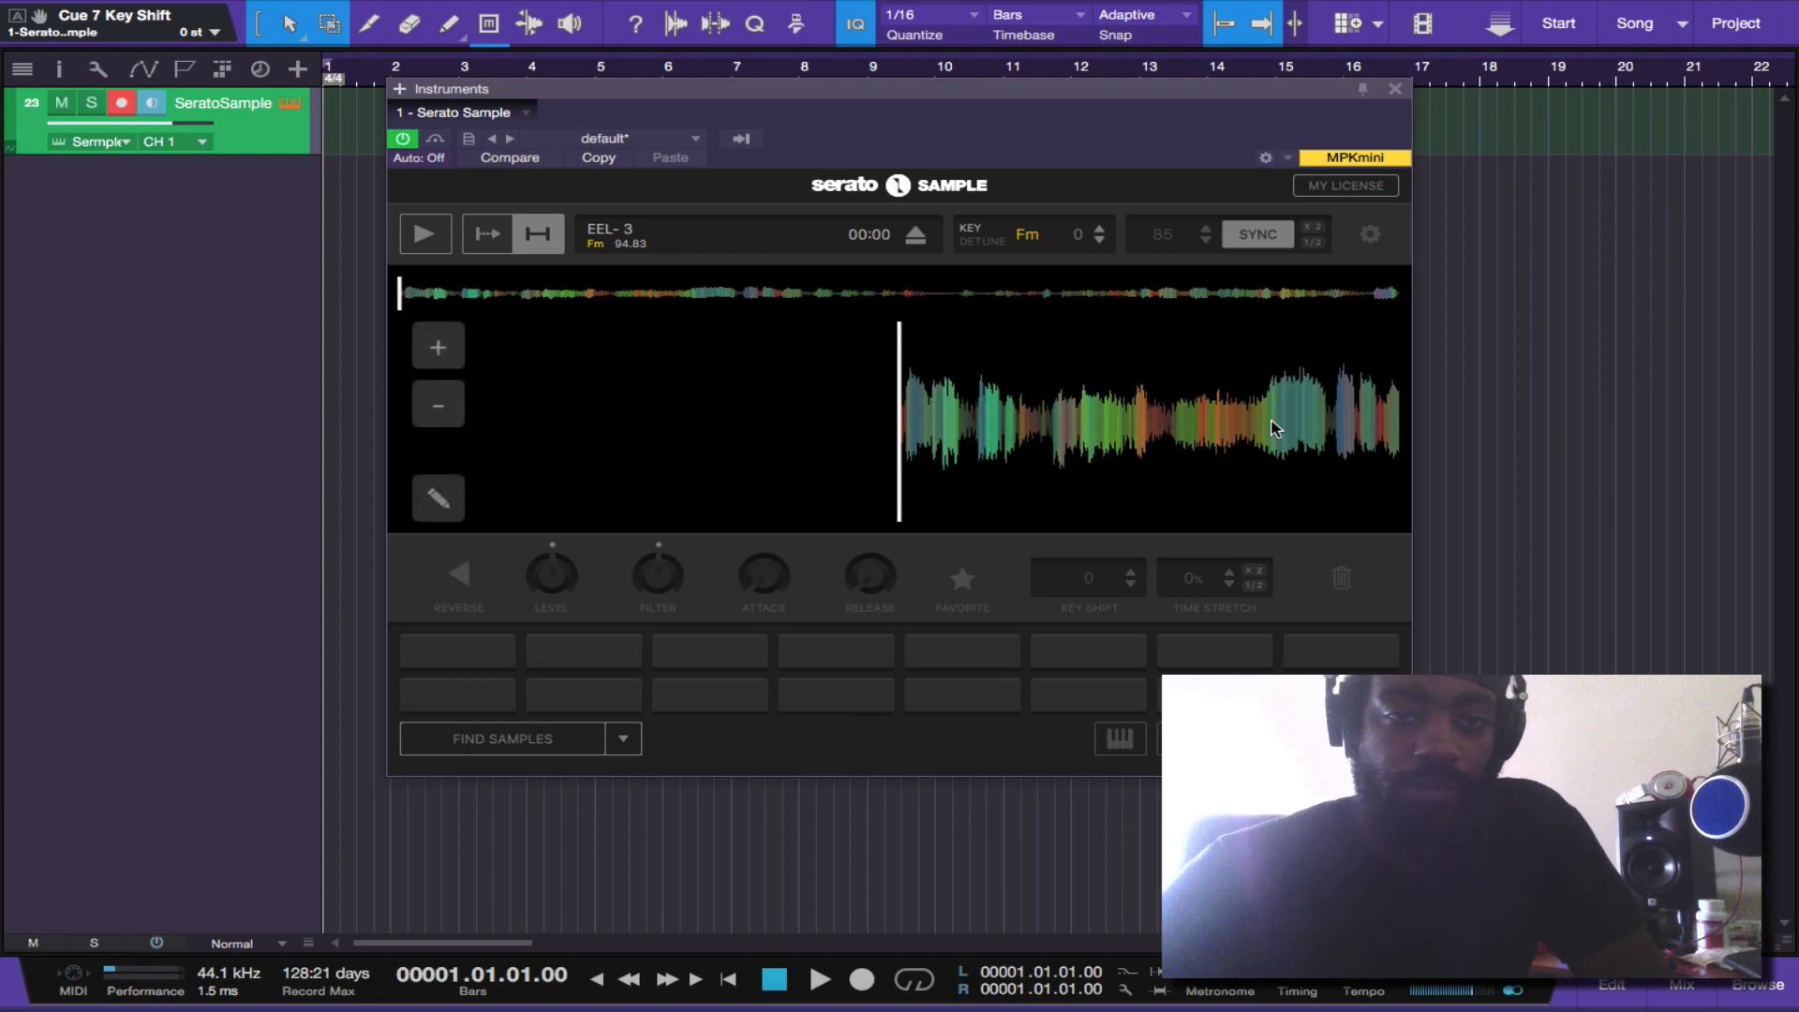
pyautogui.click(624, 740)
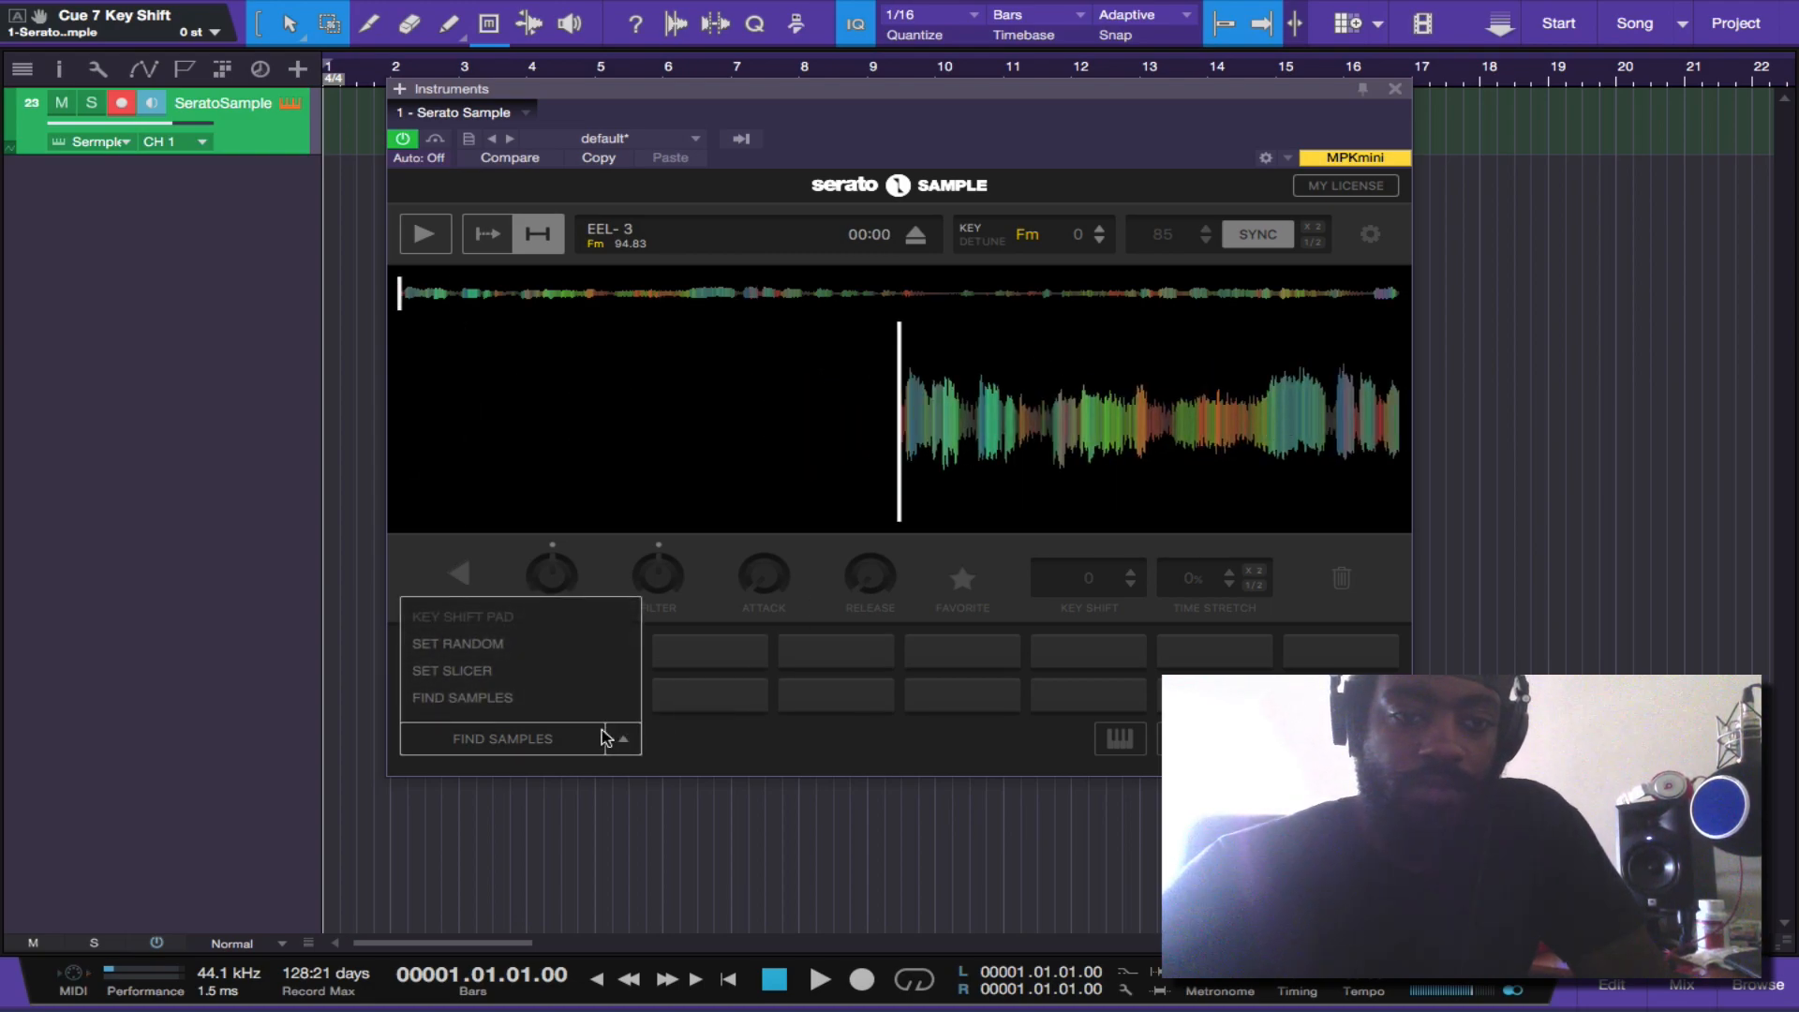
pyautogui.click(582, 675)
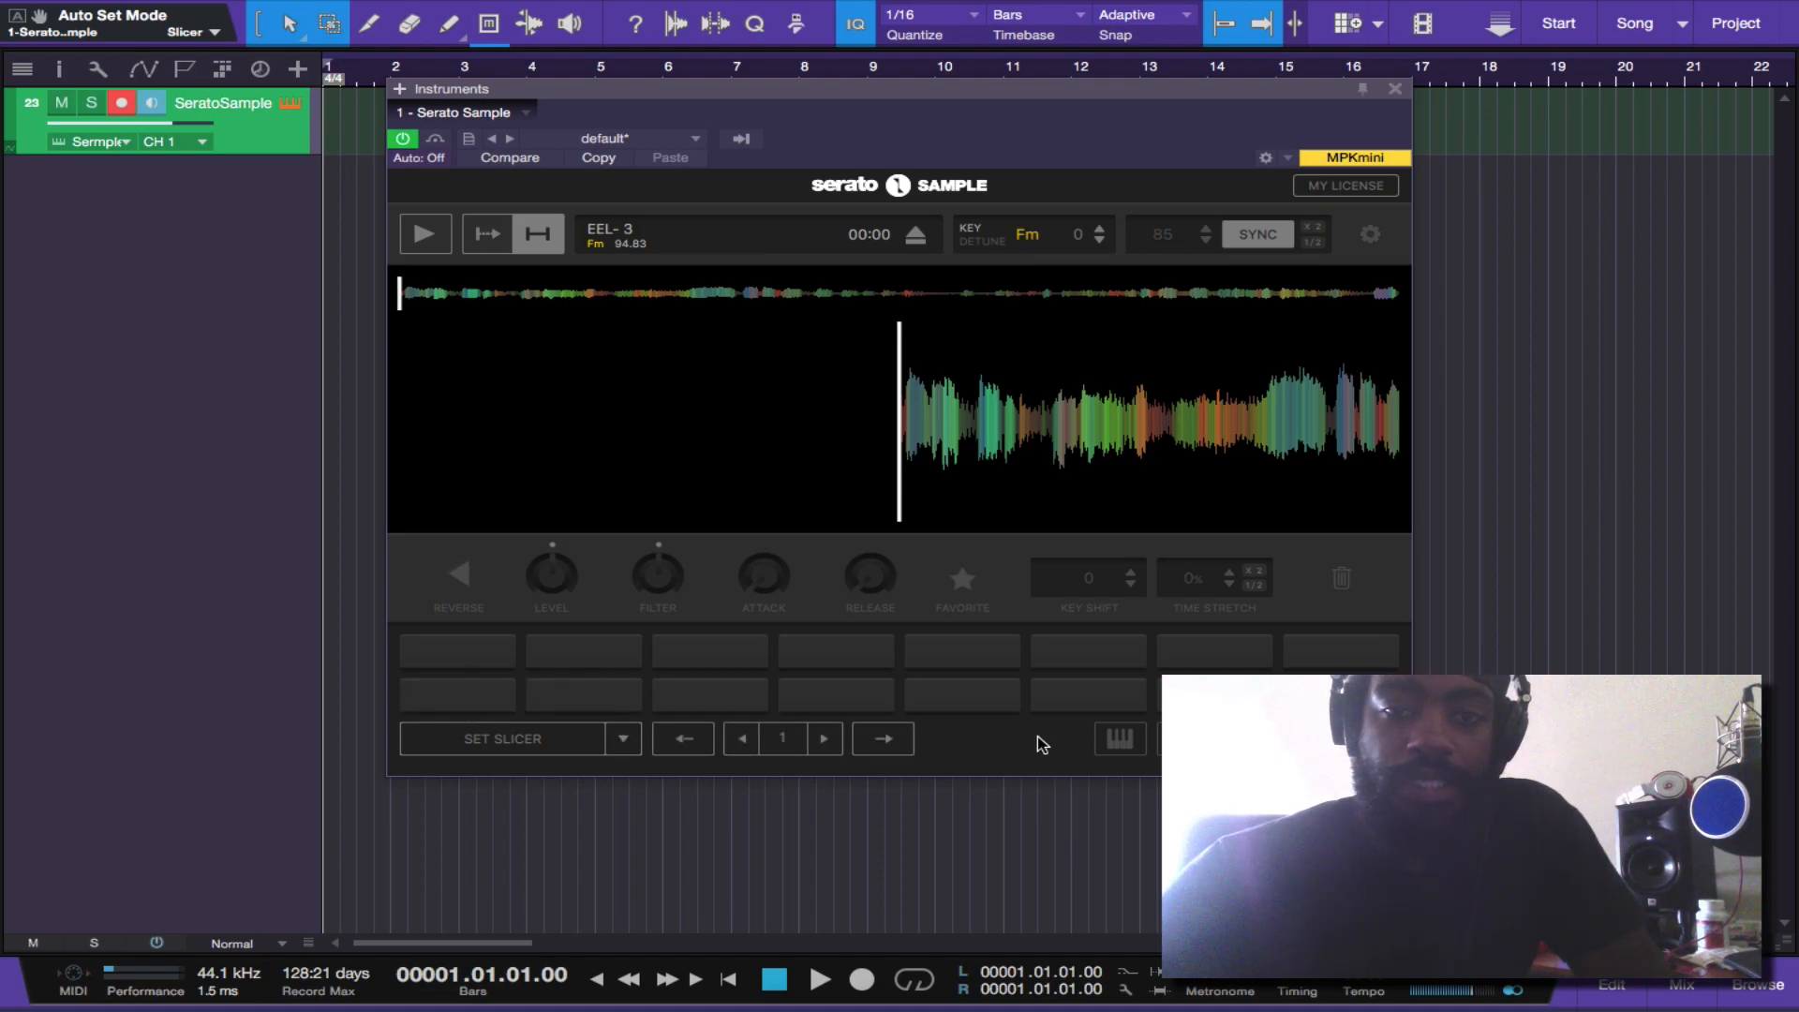
pyautogui.click(577, 741)
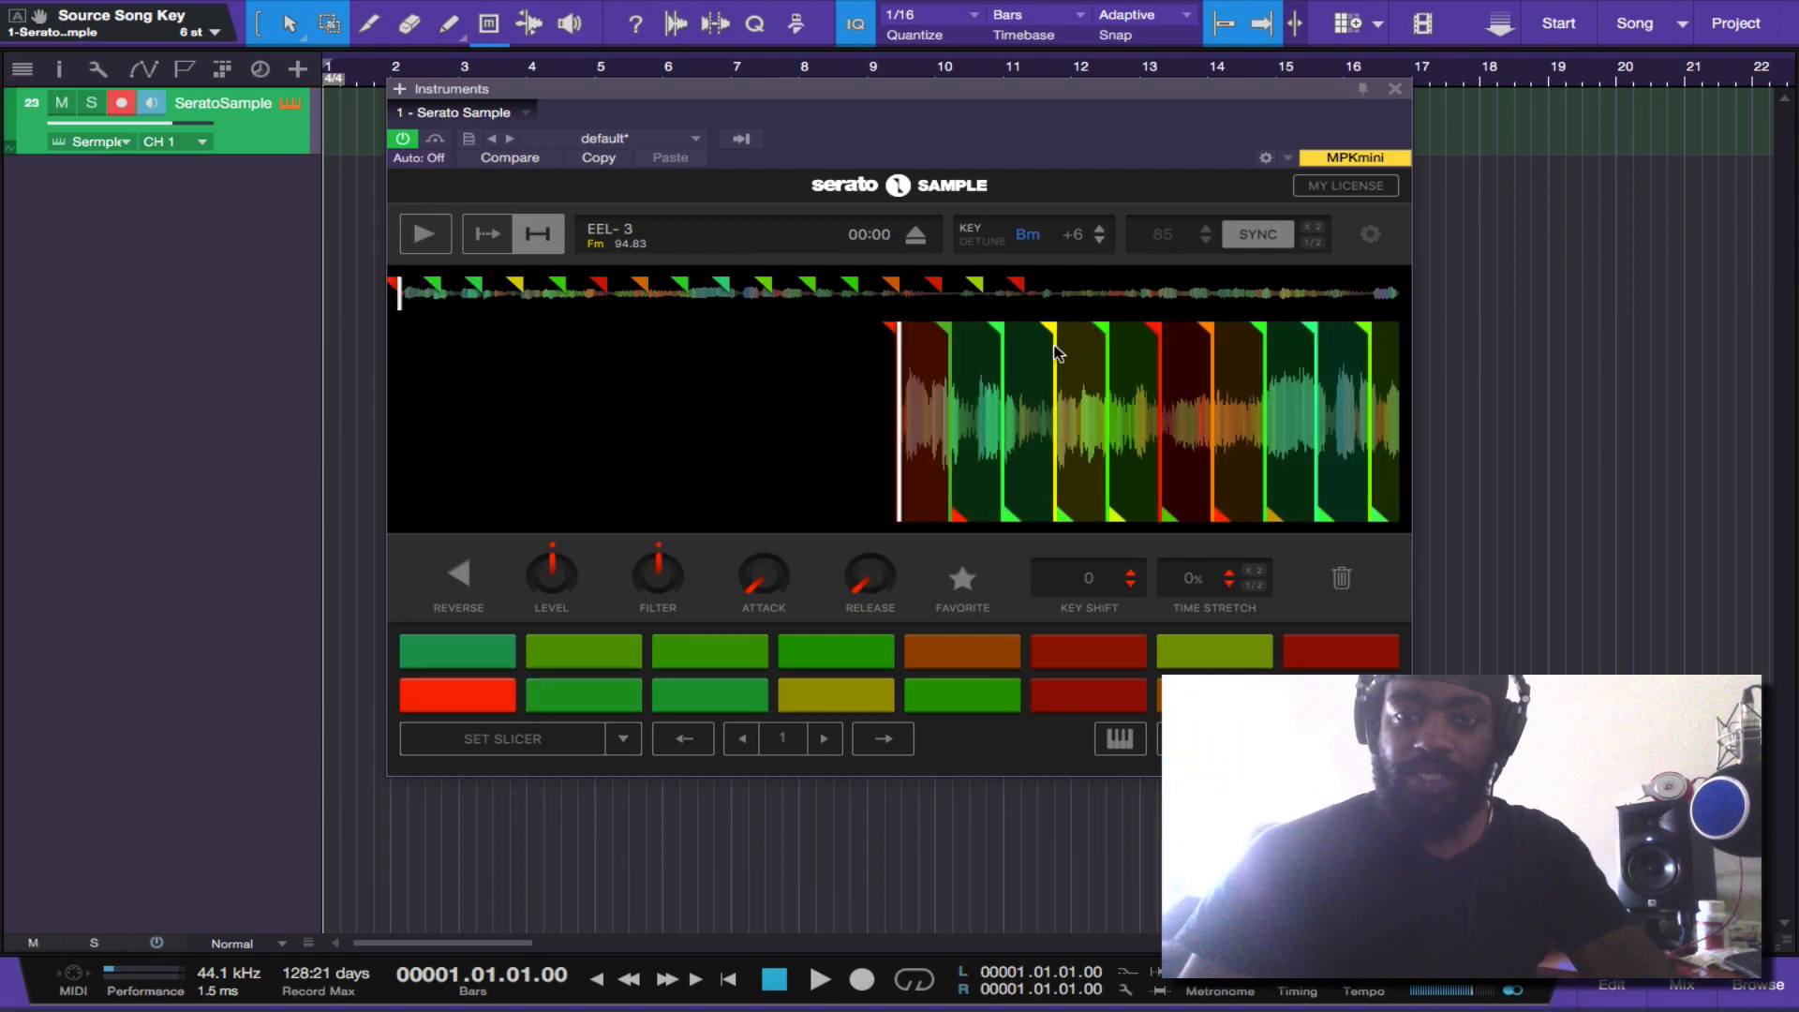
# - Record a take of the EEL- 3 slices on the SeratoSample track and play it back
pyautogui.moveTo(916, 482)
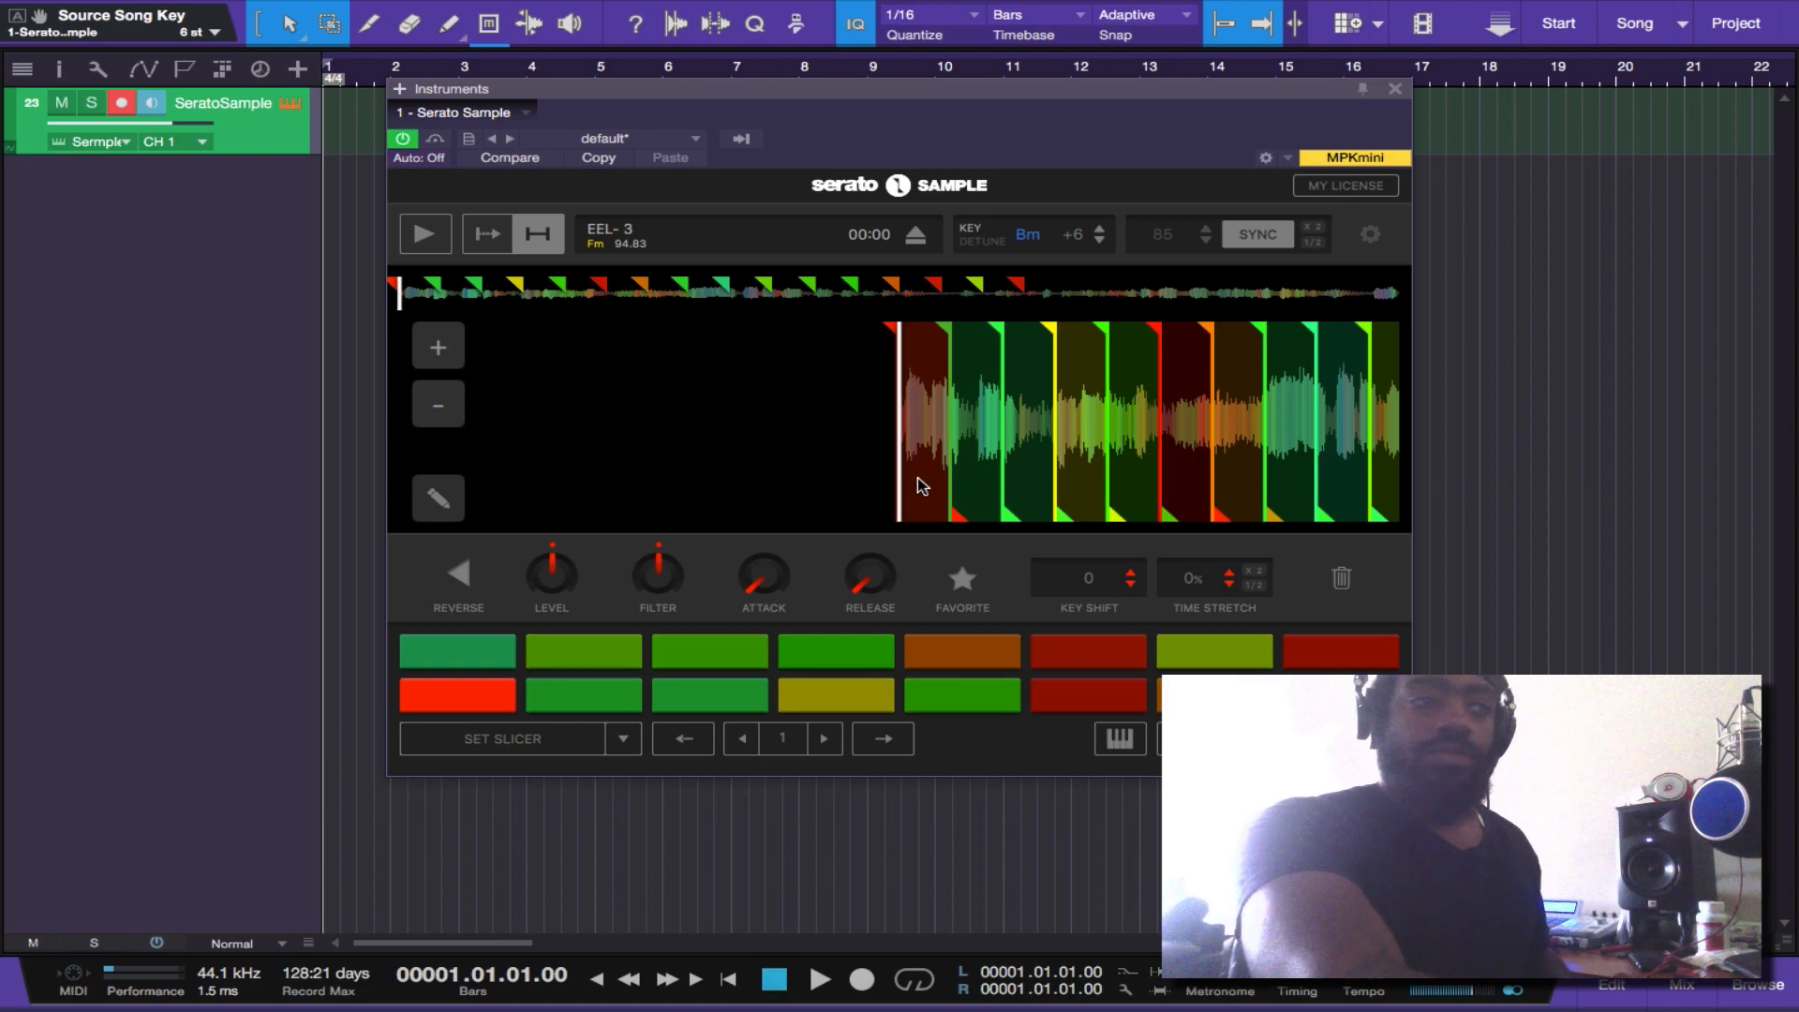
pyautogui.press('KP_Multiply')
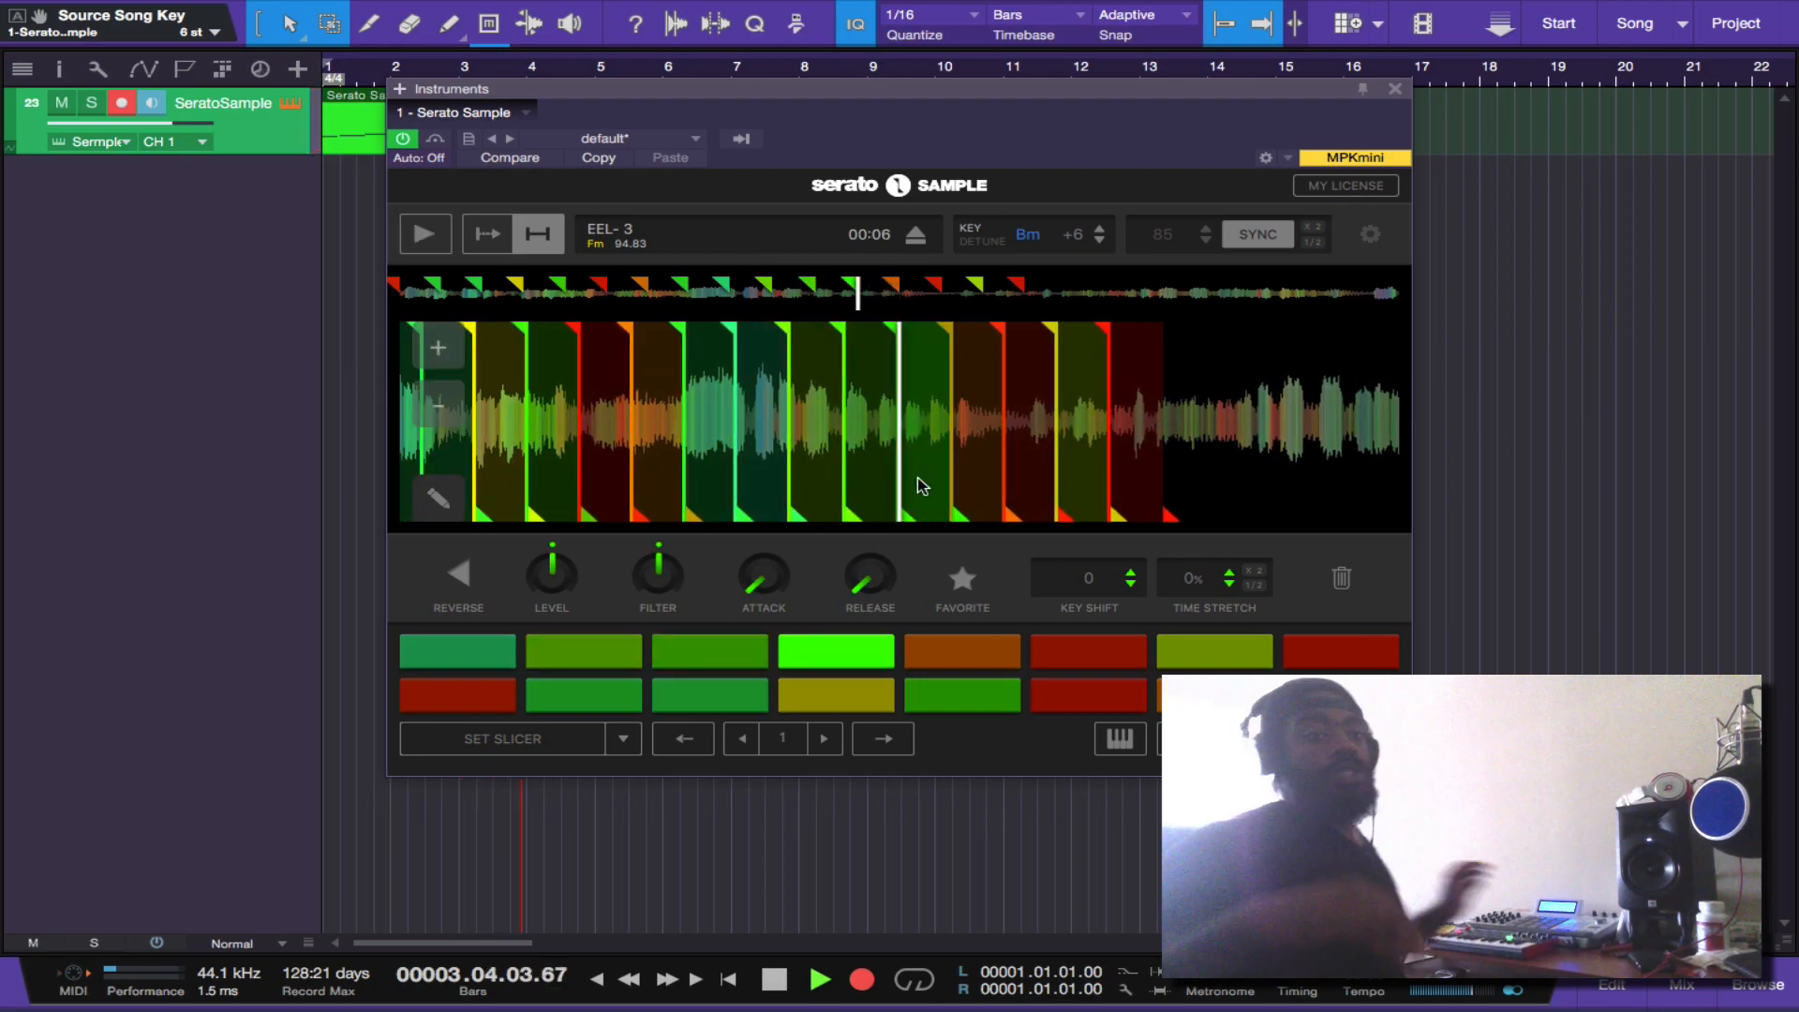
pyautogui.press('space')
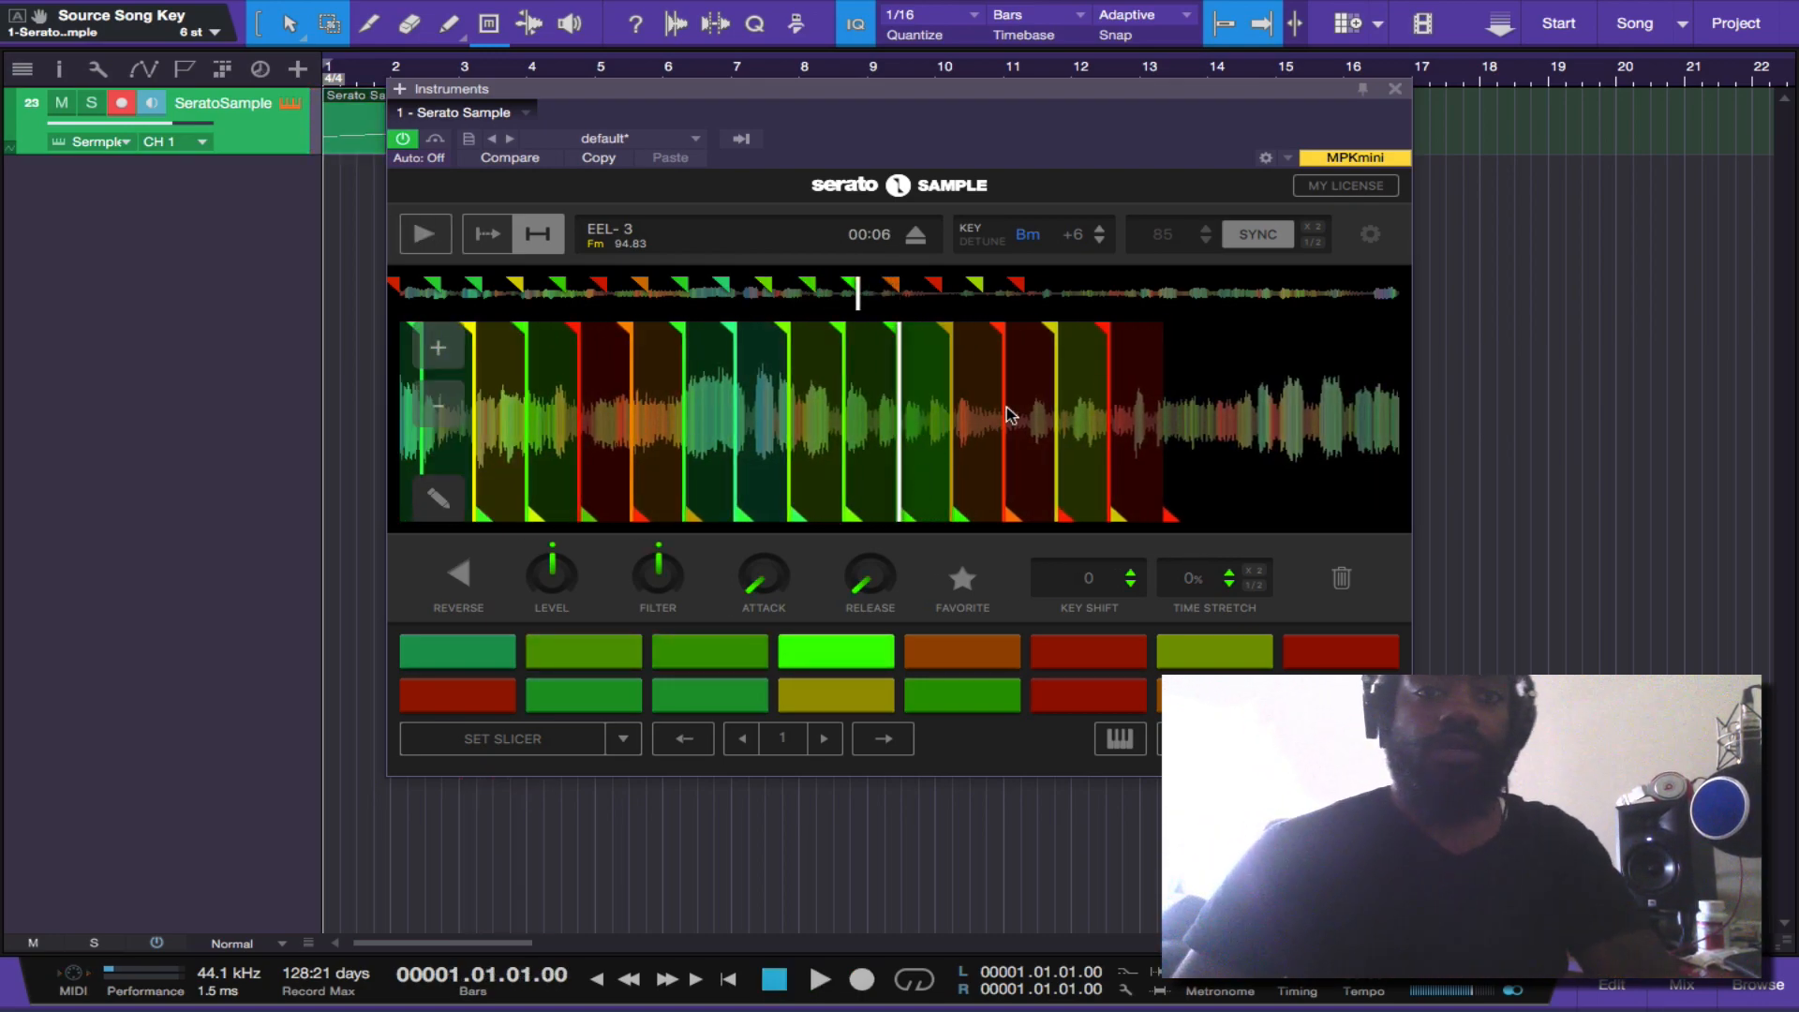
pyautogui.moveTo(1119, 87); pyautogui.dragTo(1139, 167)
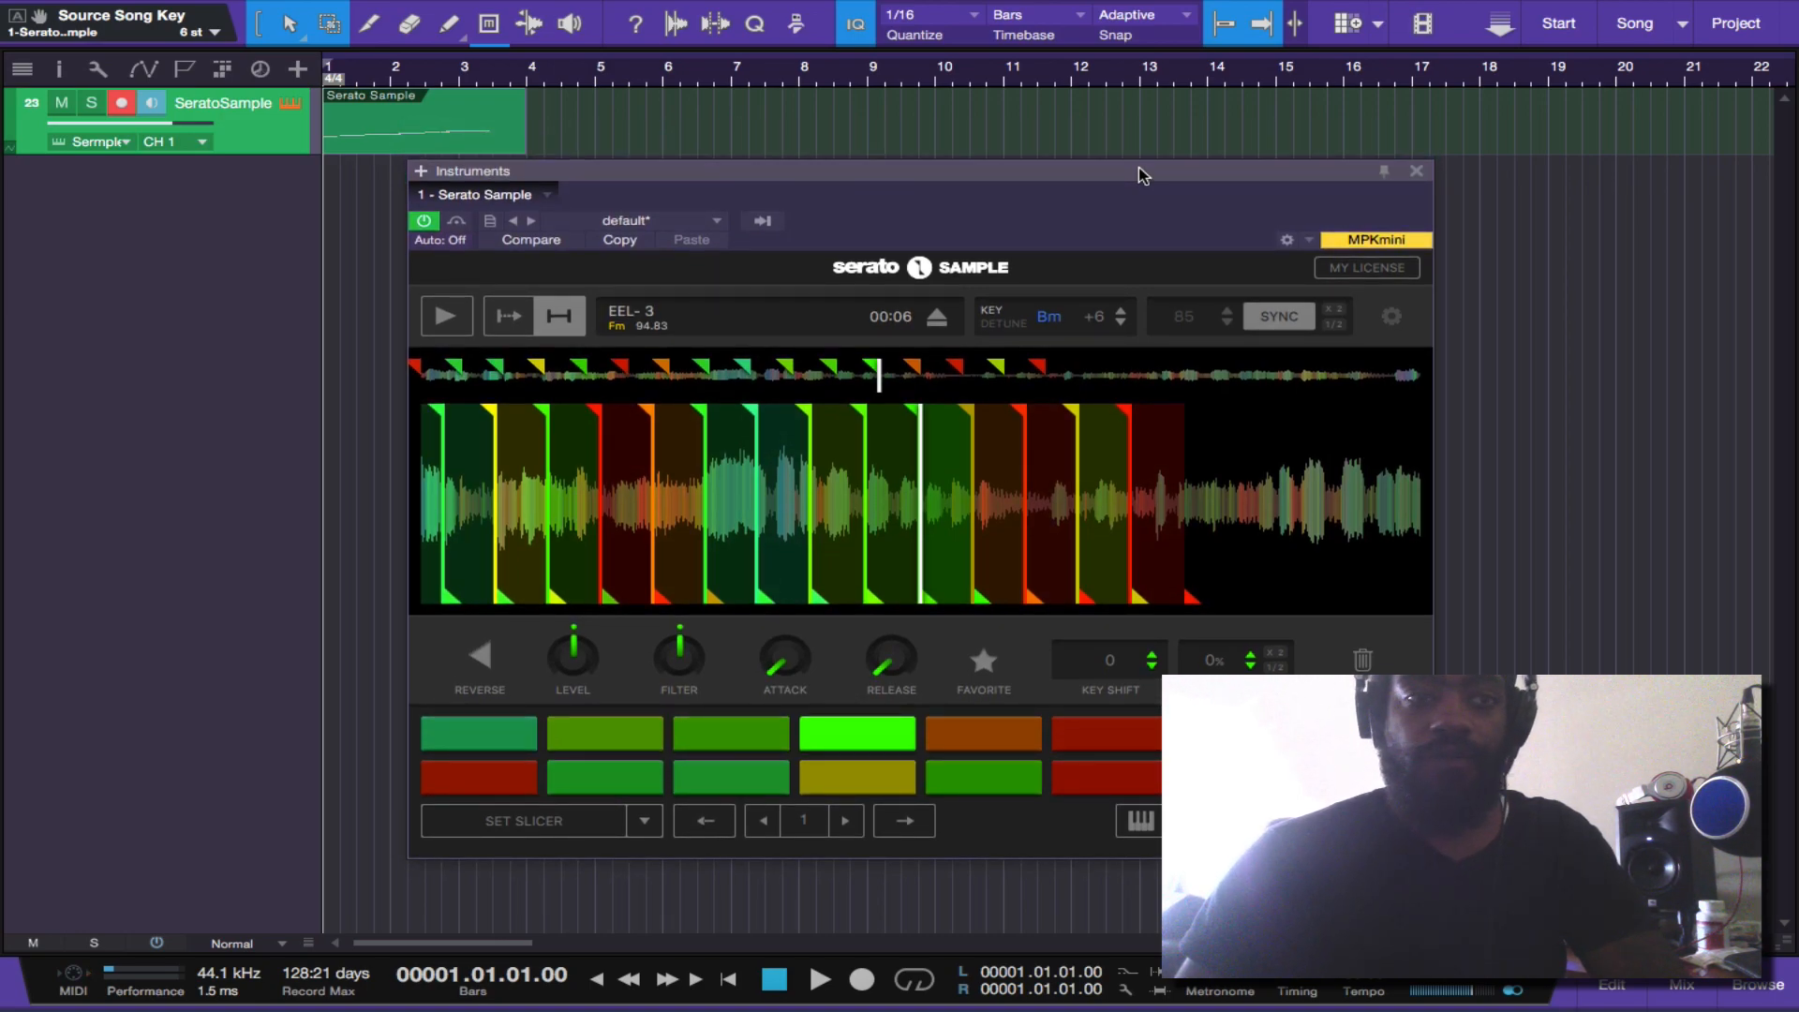
pyautogui.press('space')
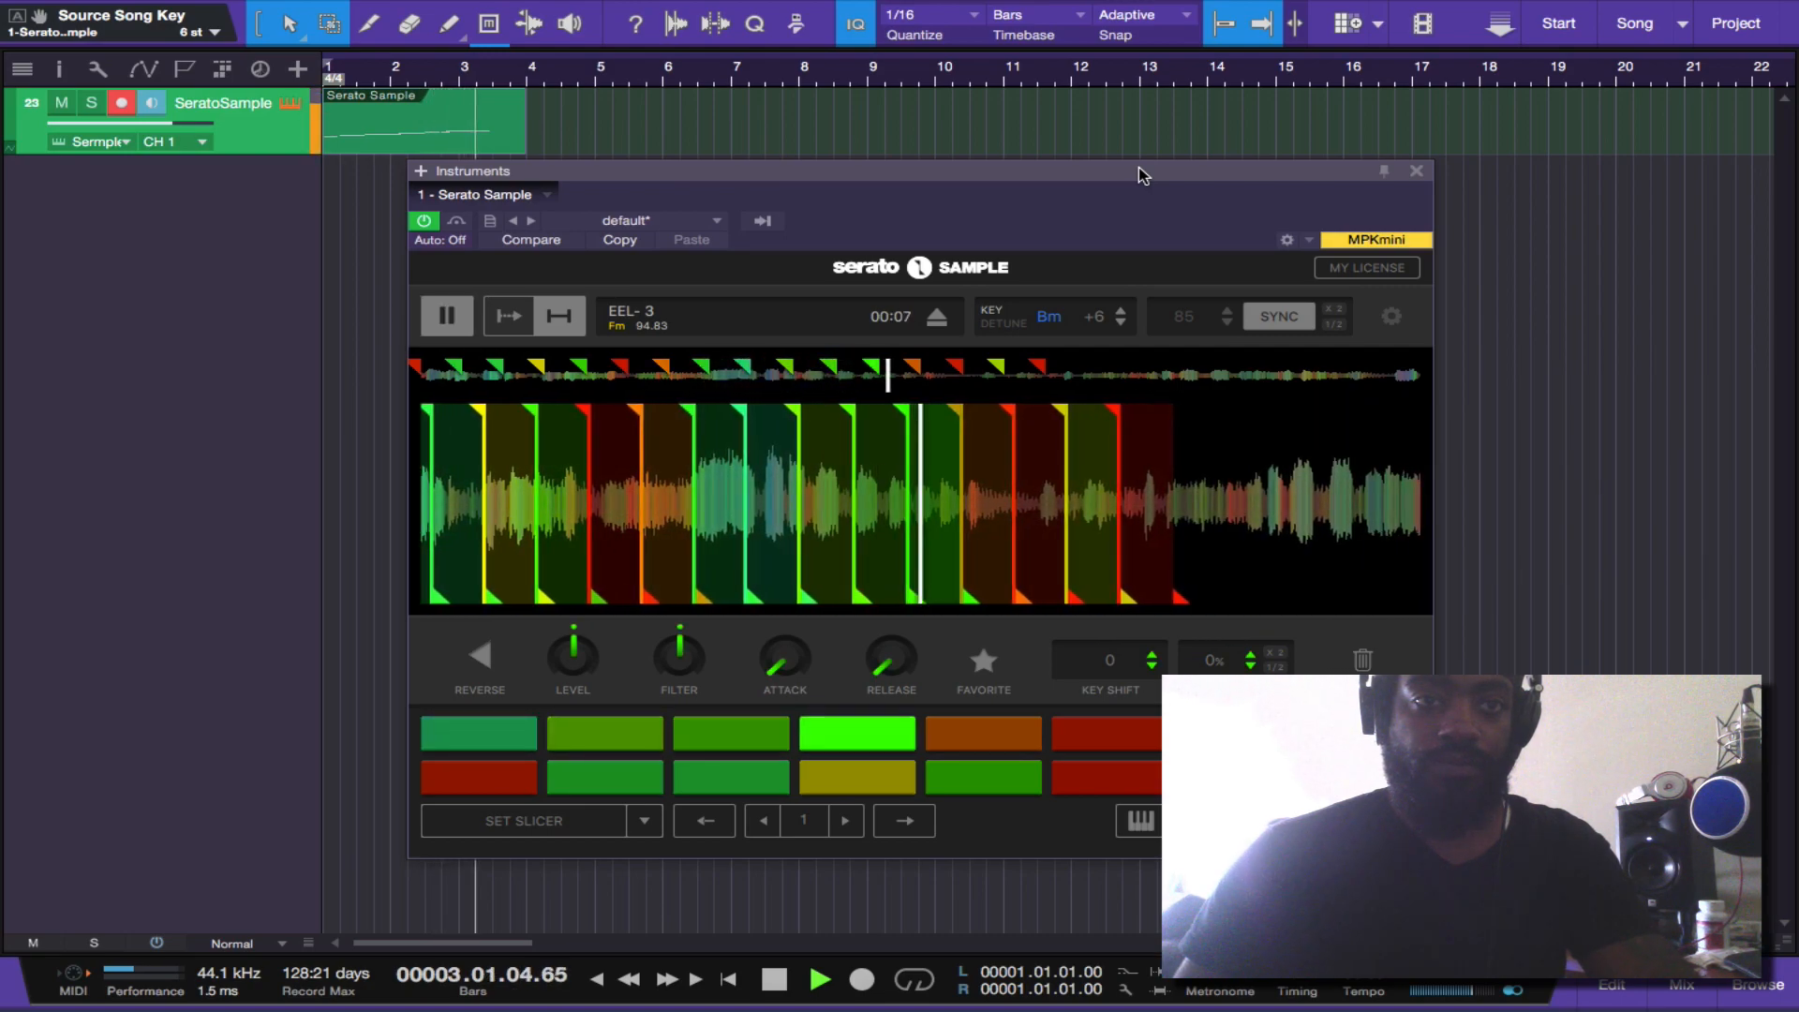
pyautogui.press('space')
pyautogui.press('KP_0')
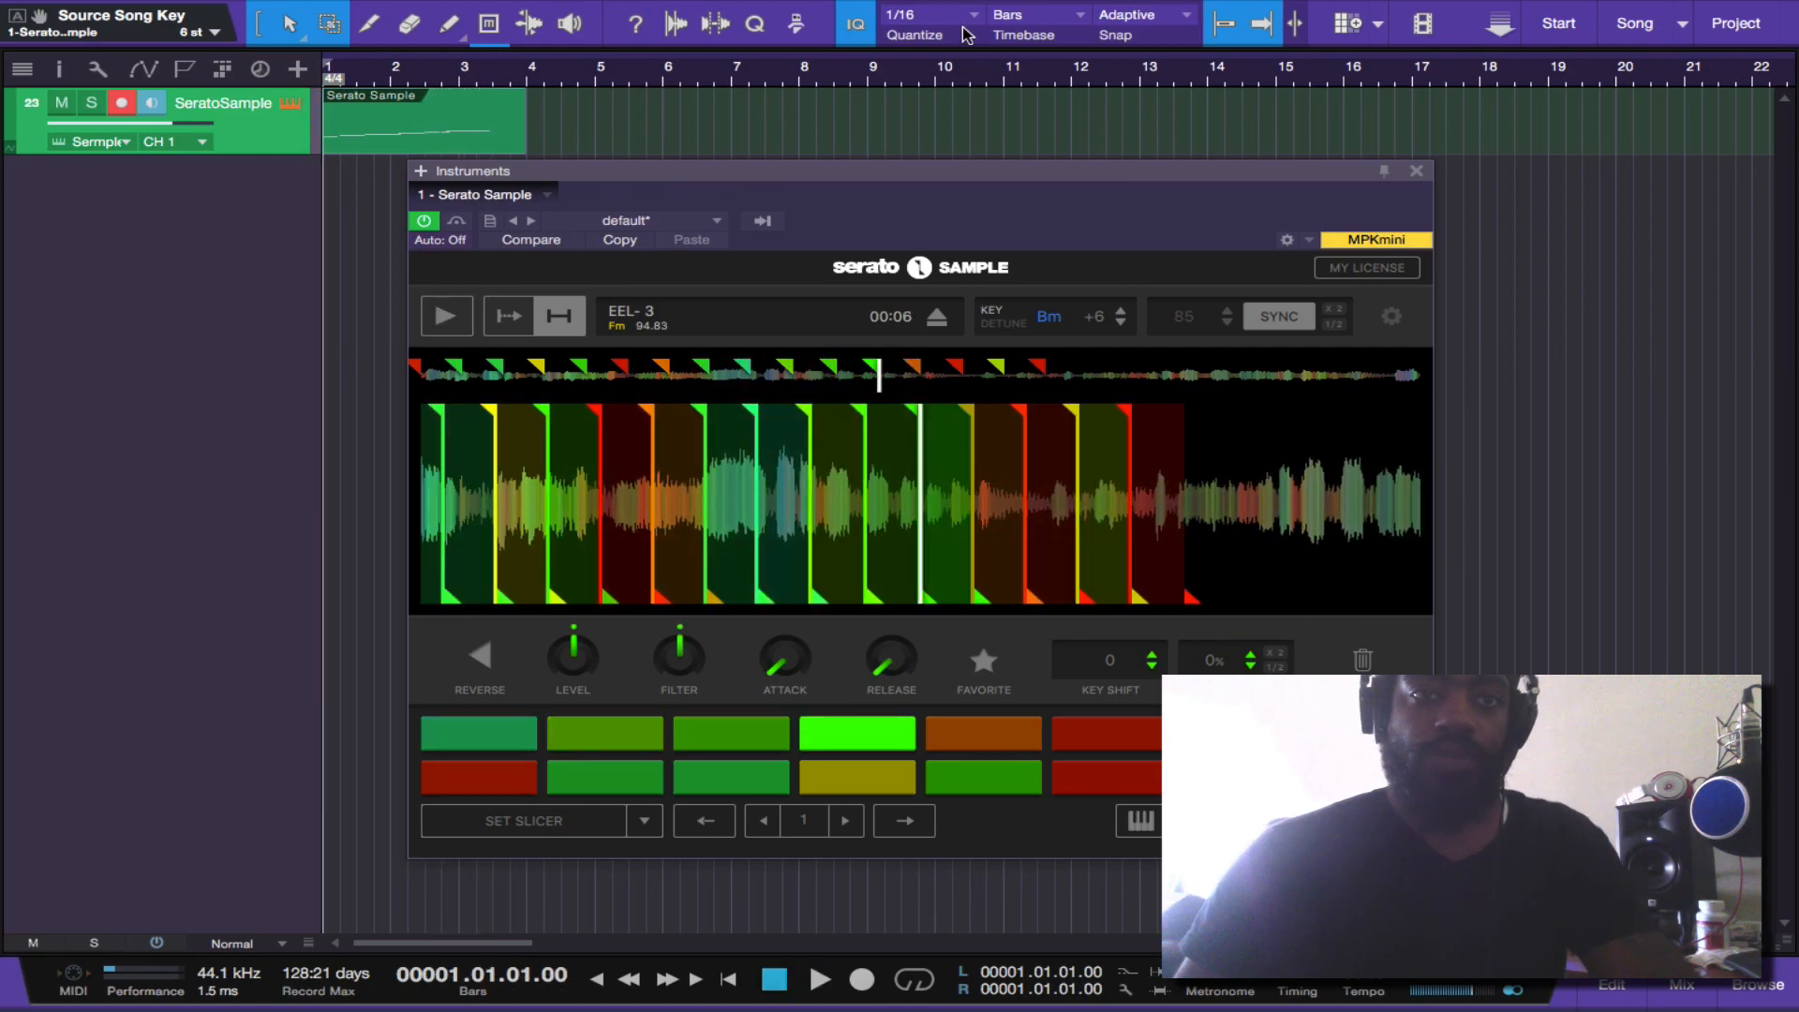
# - Set the loop range to the recorded Serato Sample part, ending at bar 4, and undo the recorded part
pyautogui.moveTo(529, 128); pyautogui.dragTo(500, 147)
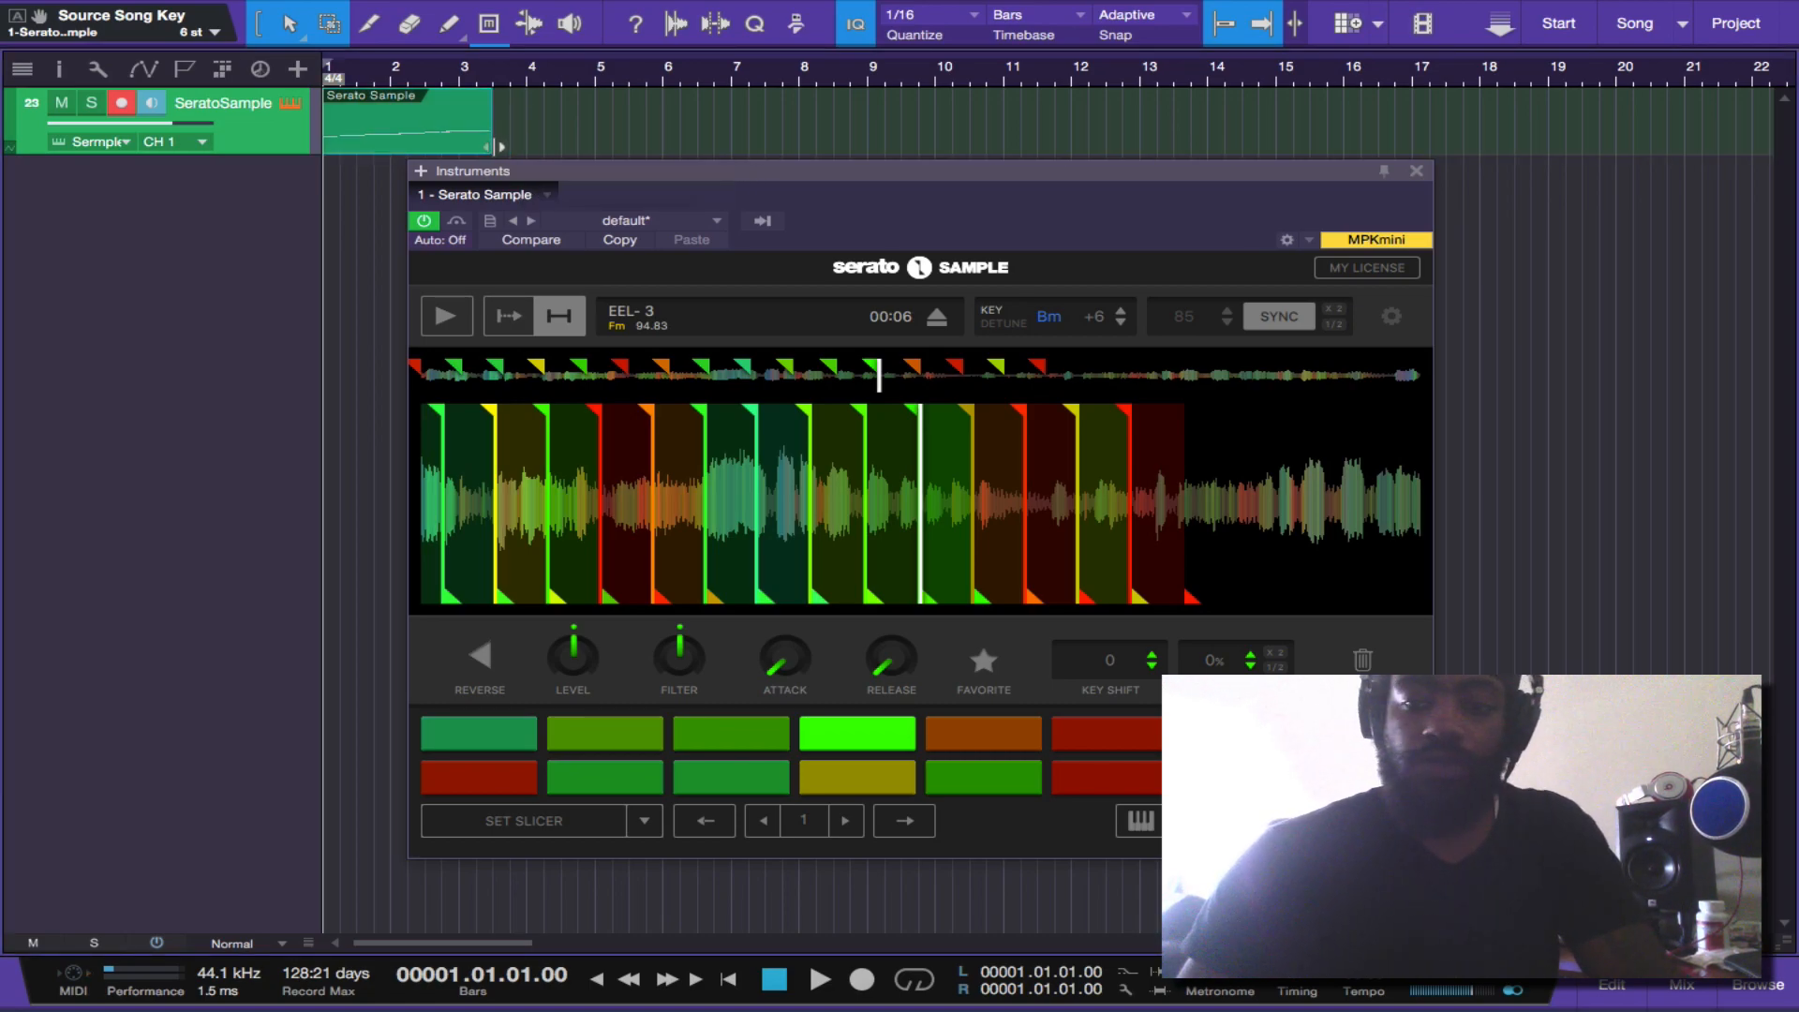
pyautogui.press('p')
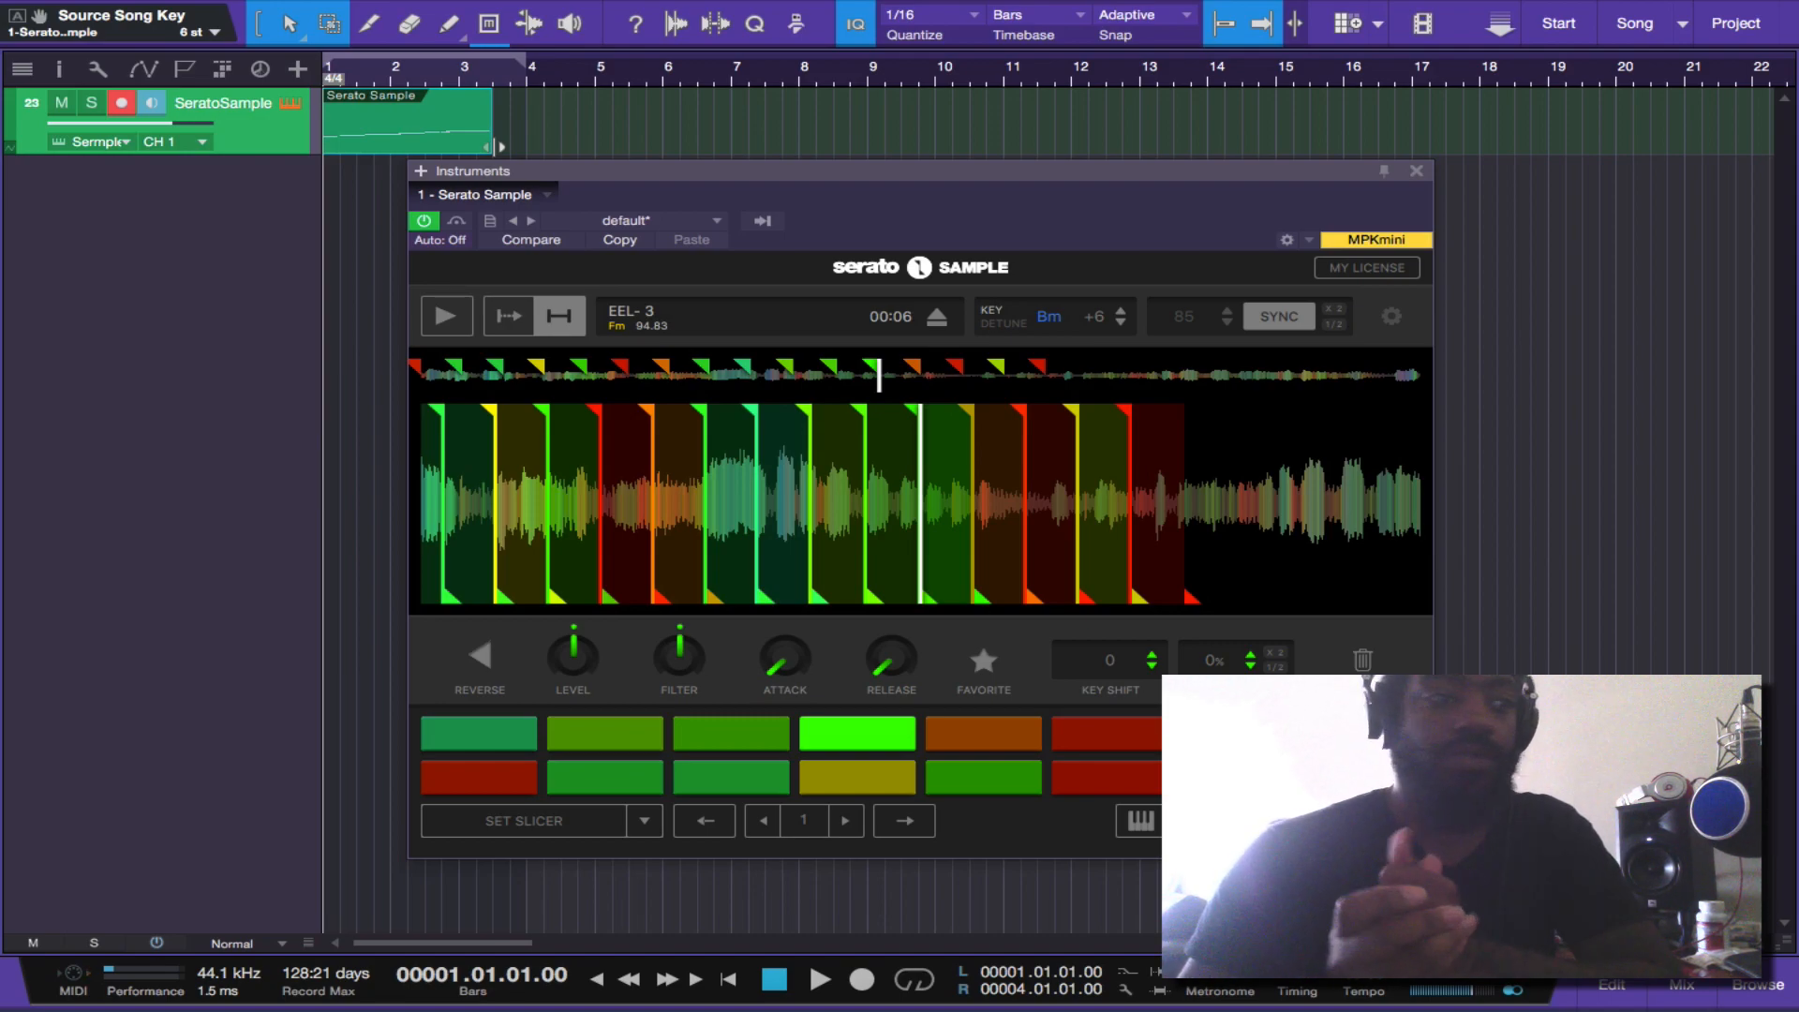
pyautogui.moveTo(494, 147); pyautogui.dragTo(526, 147)
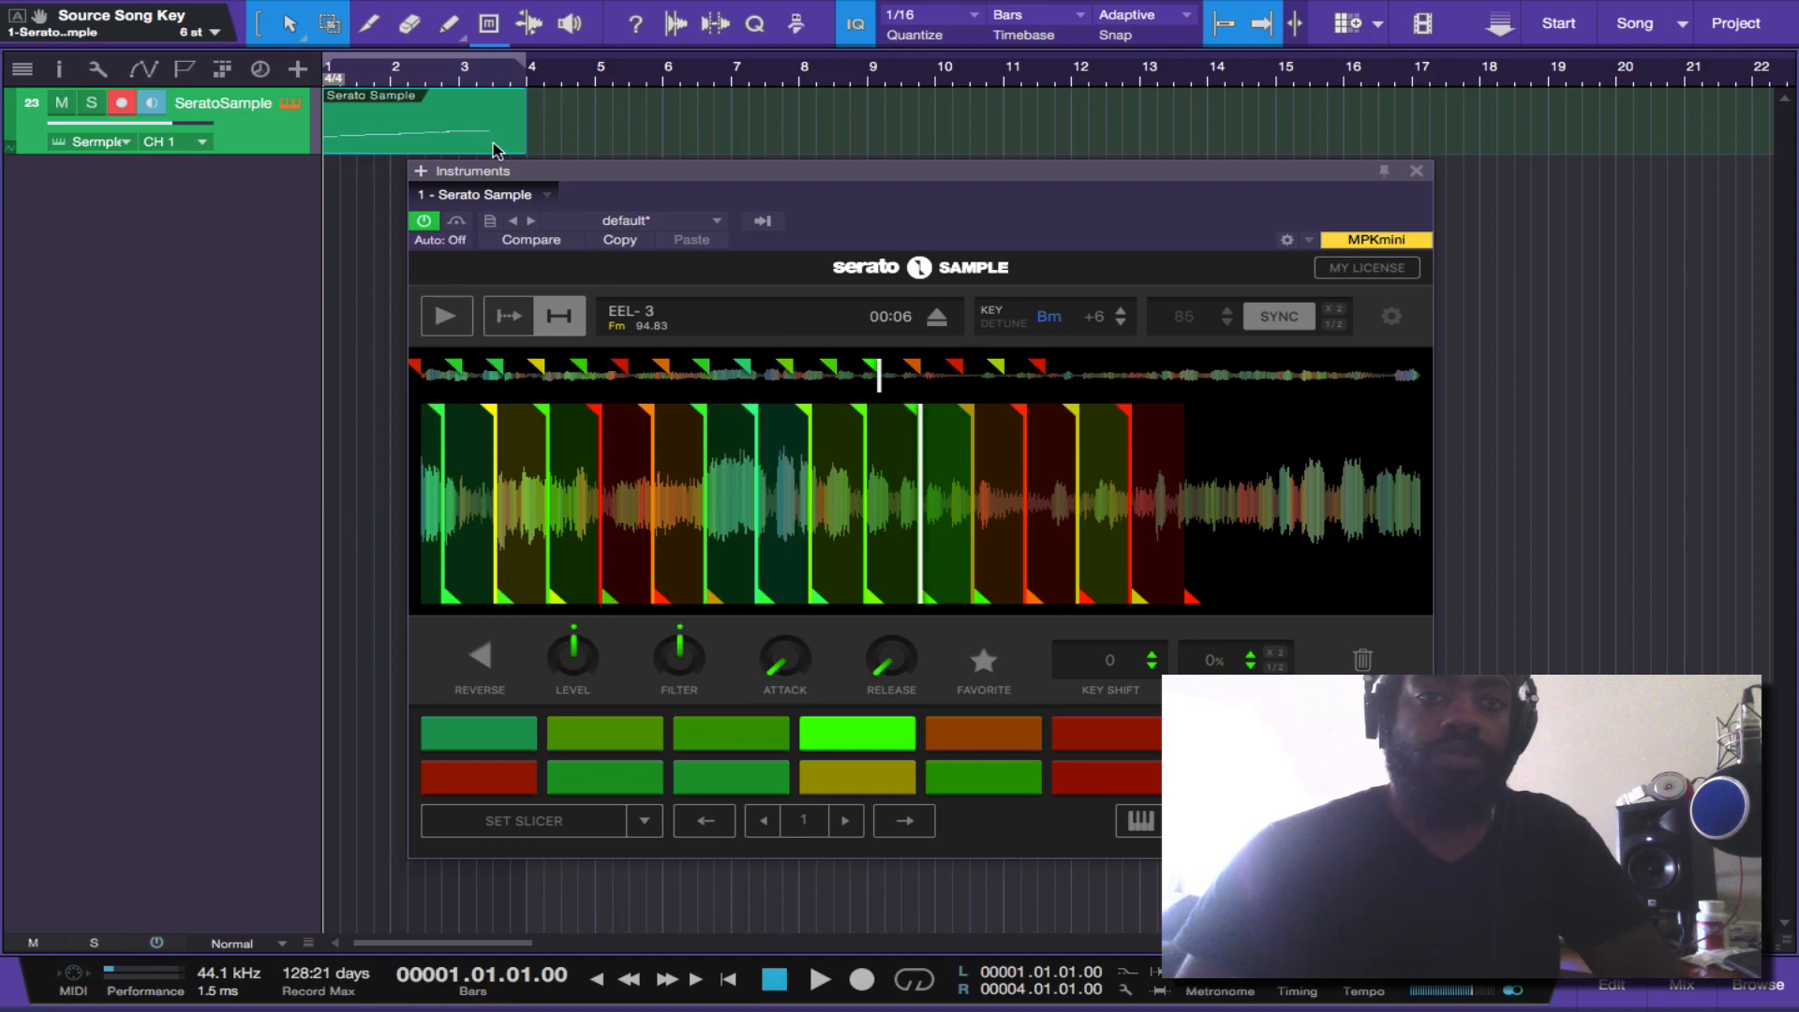
pyautogui.press('super+z')
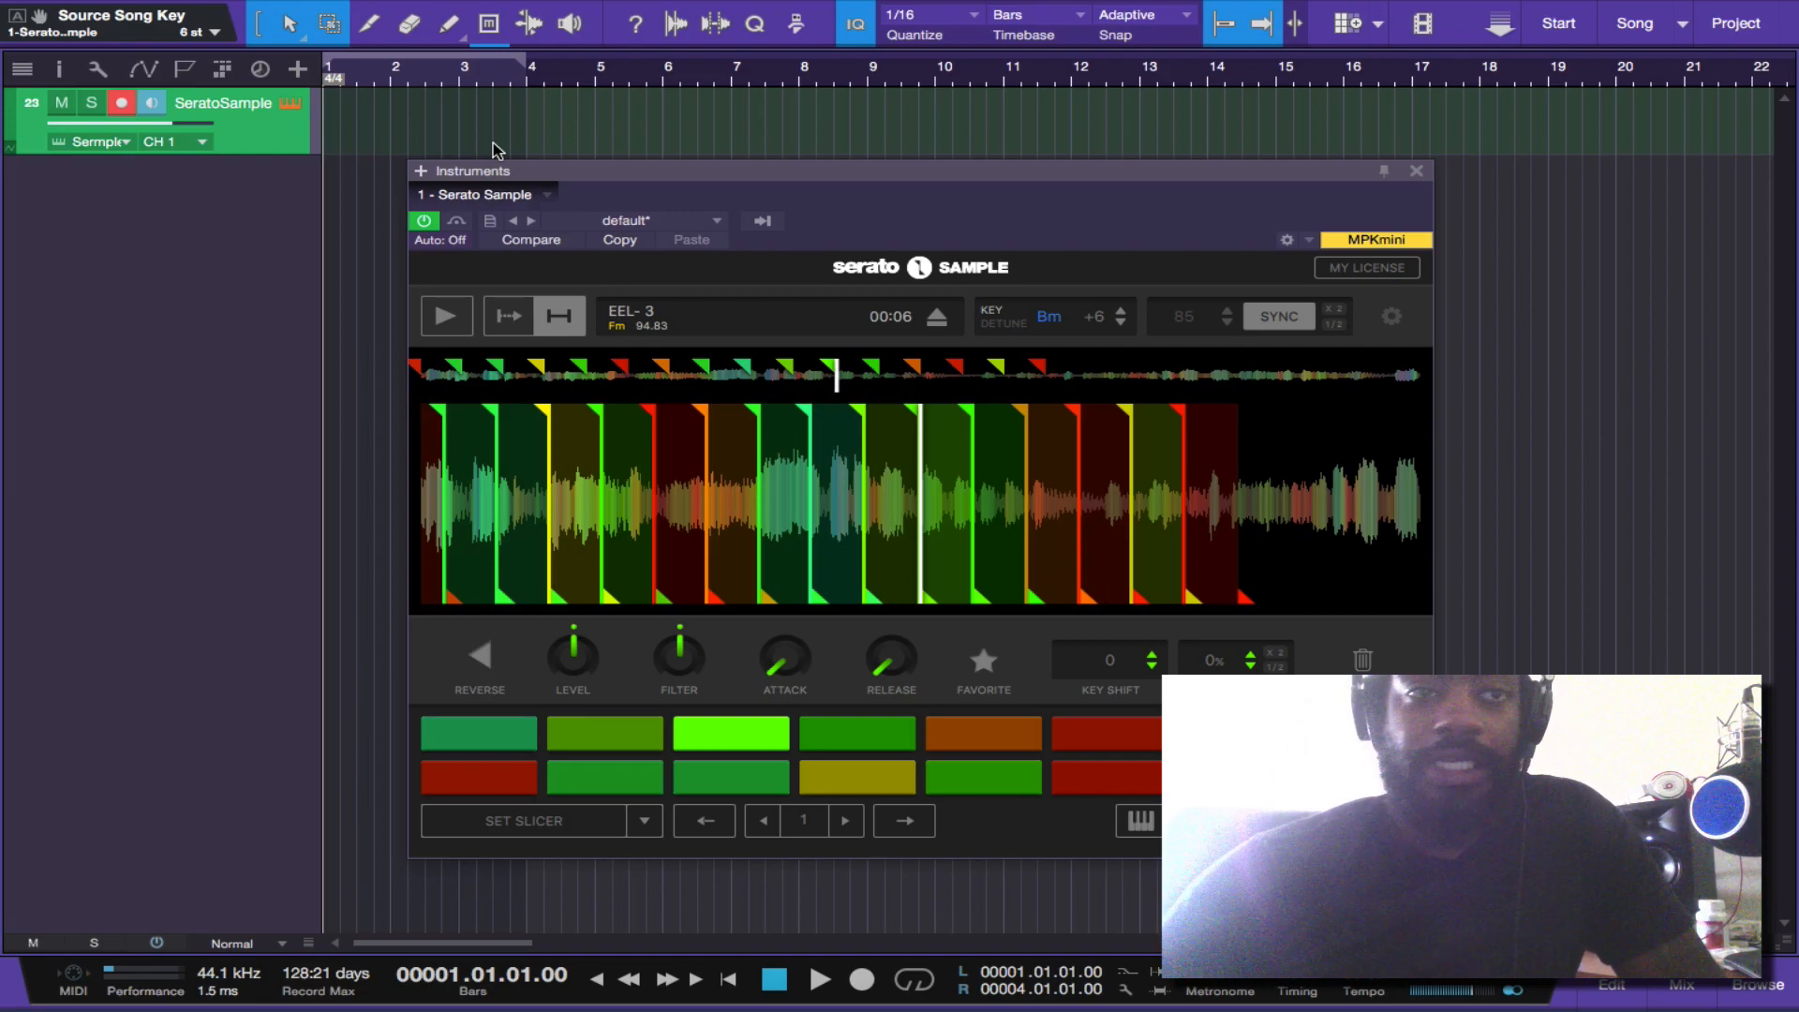
# - Load the Akai Professional MPC instrument onto a new track
pyautogui.press('F5')
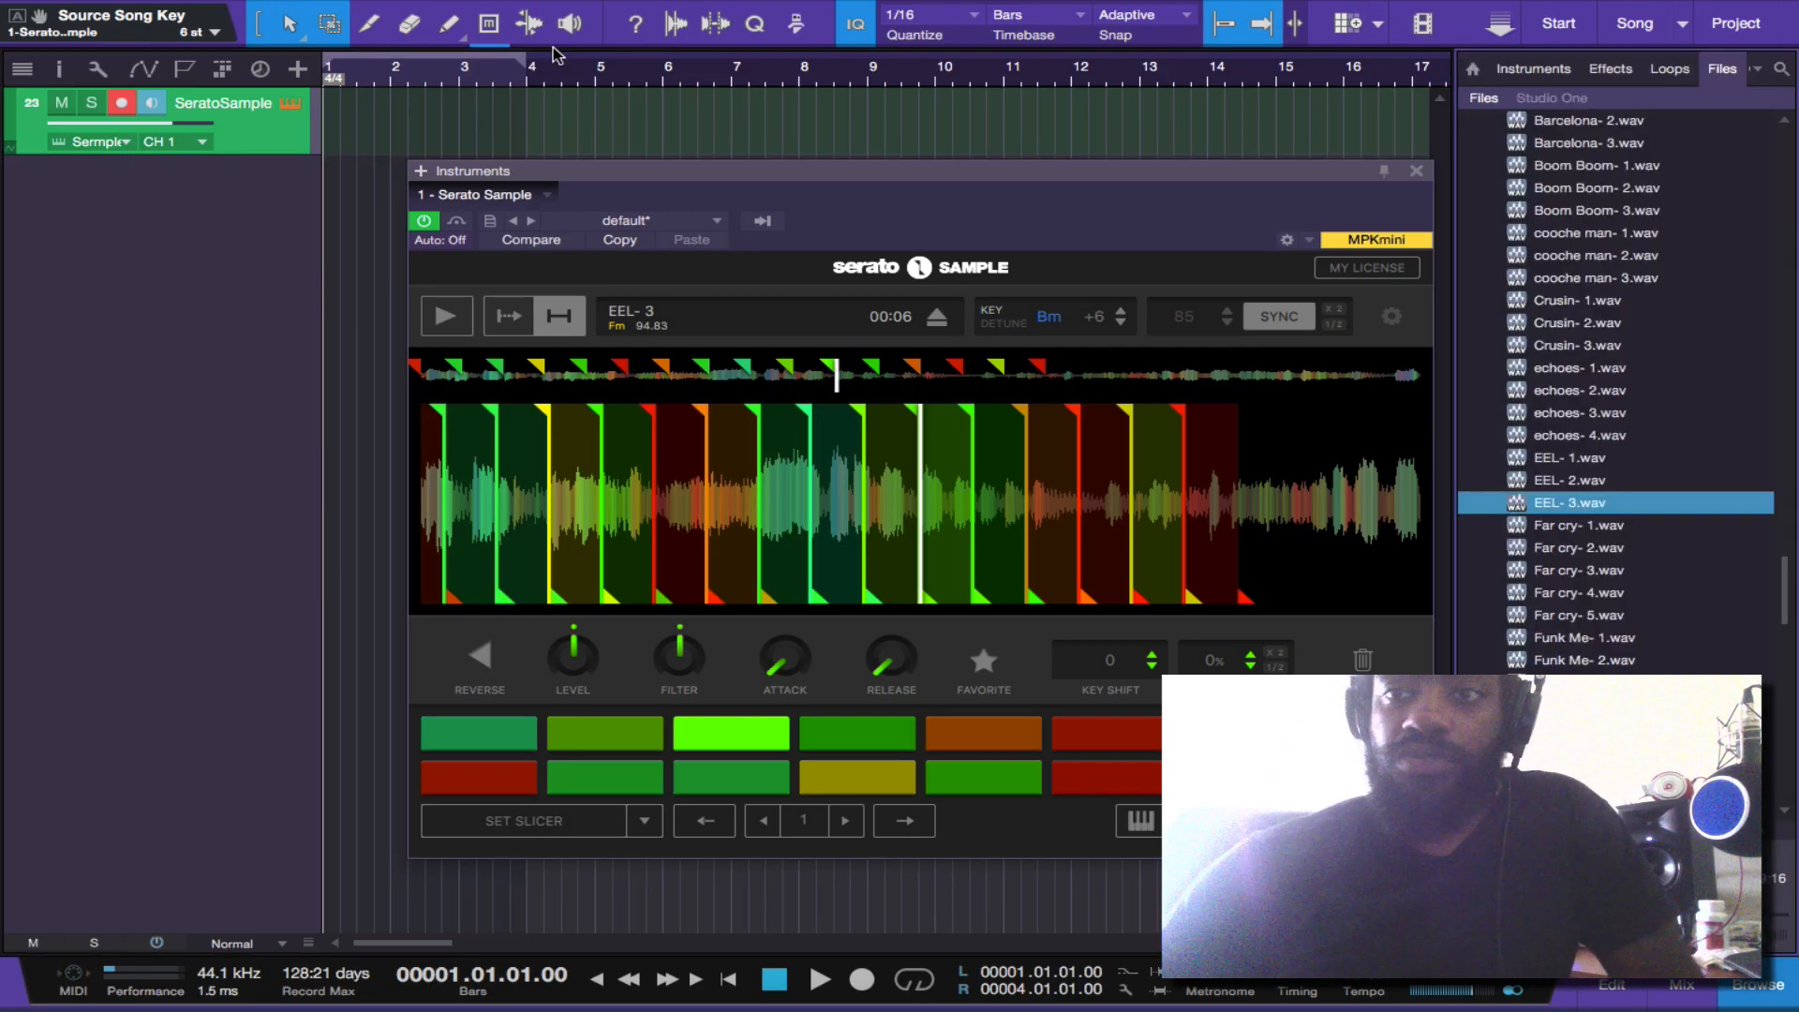
pyautogui.click(1527, 71)
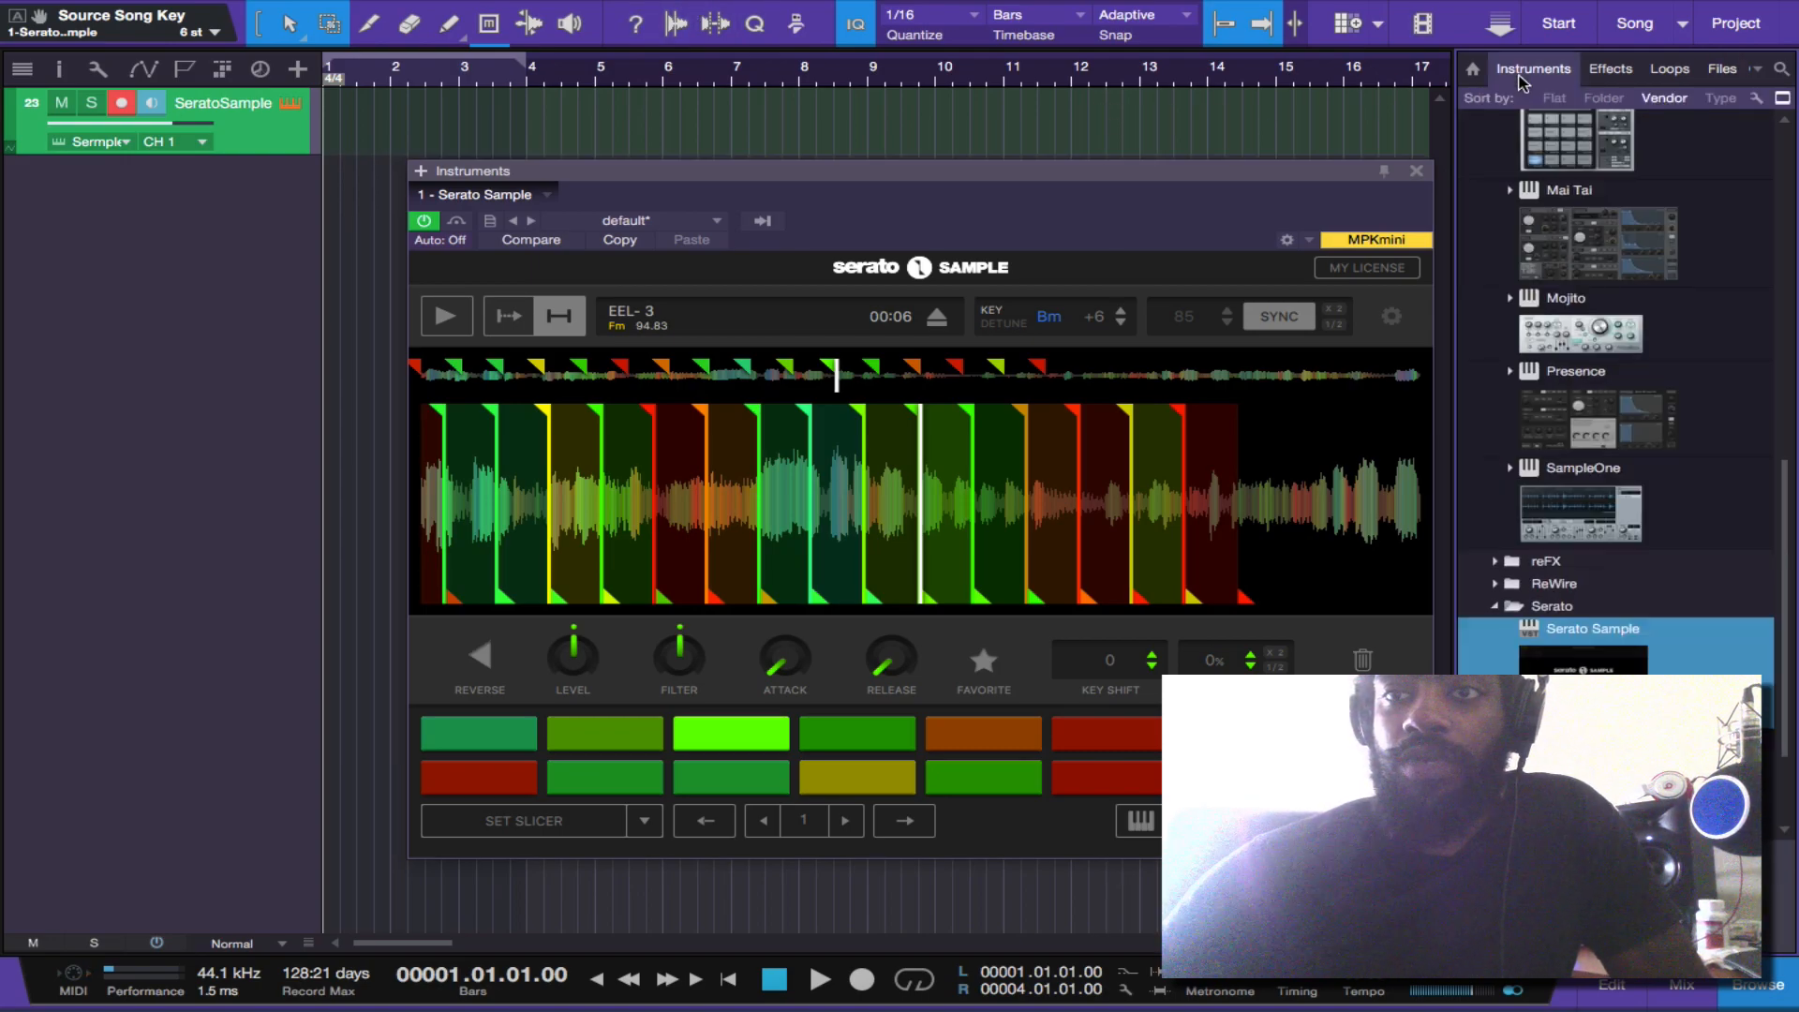
pyautogui.scroll(15, 1553, 357)
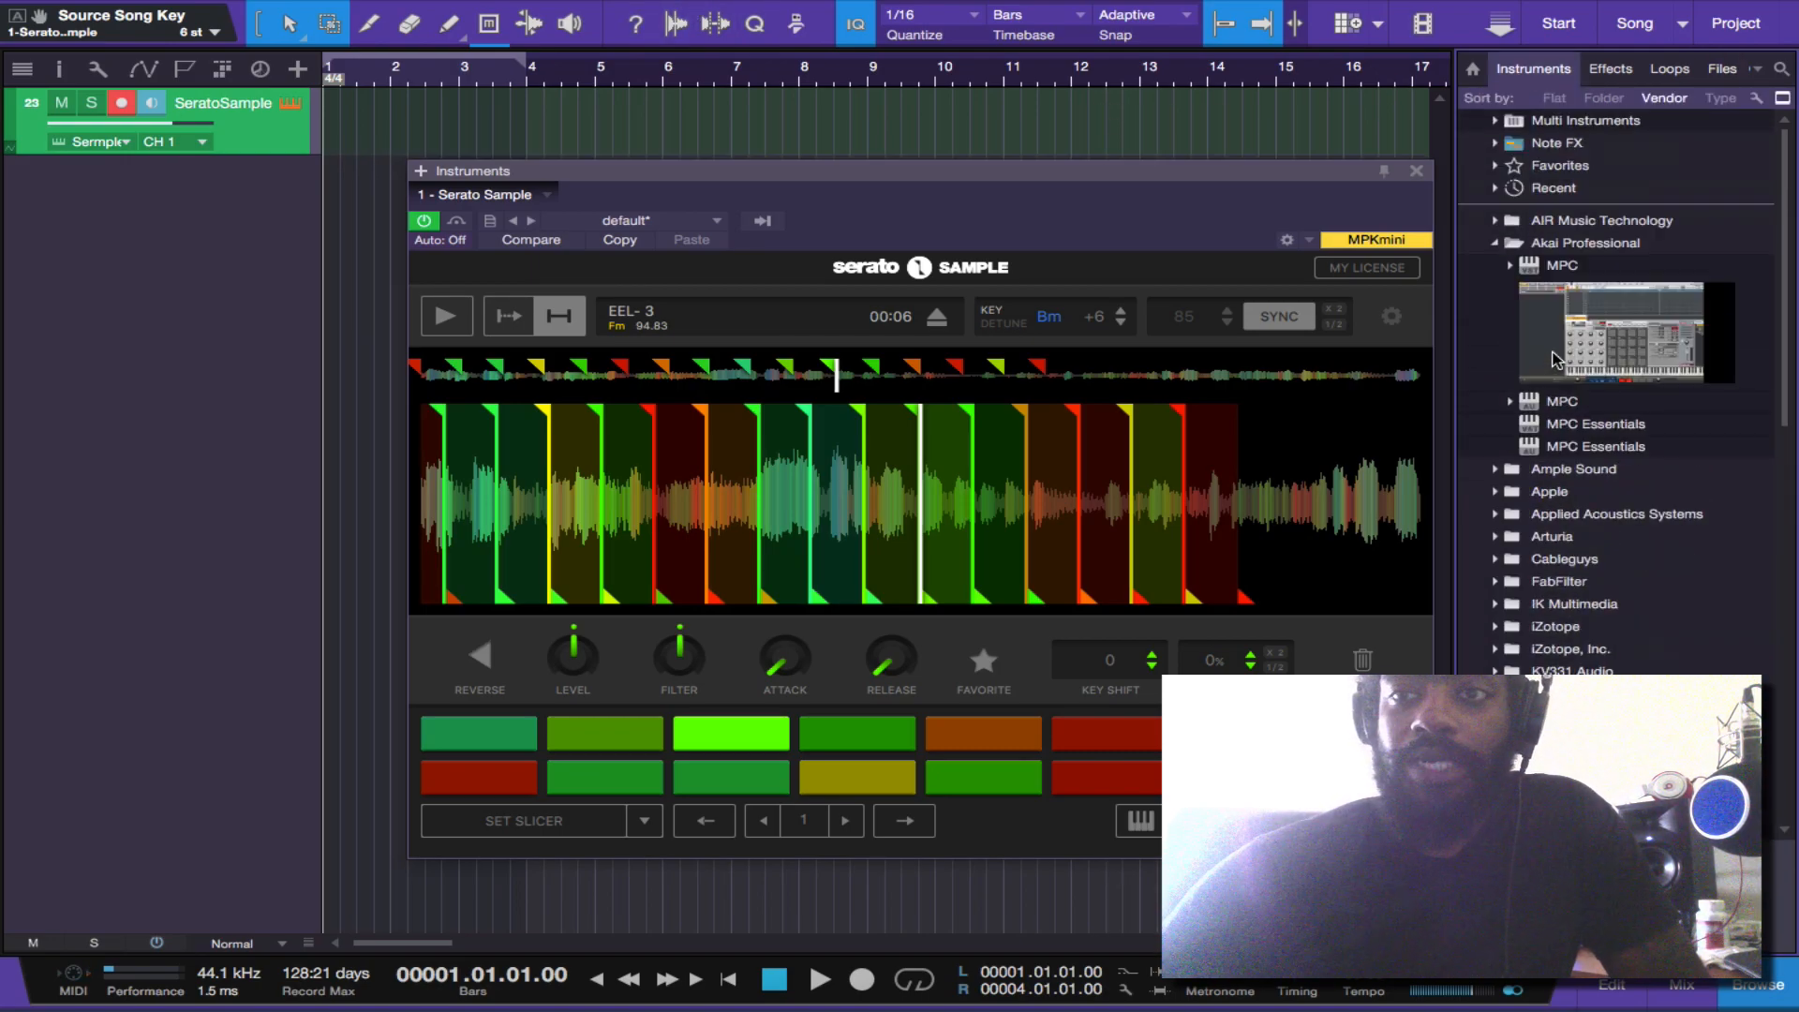
pyautogui.click(1529, 406)
pyautogui.click(1529, 406)
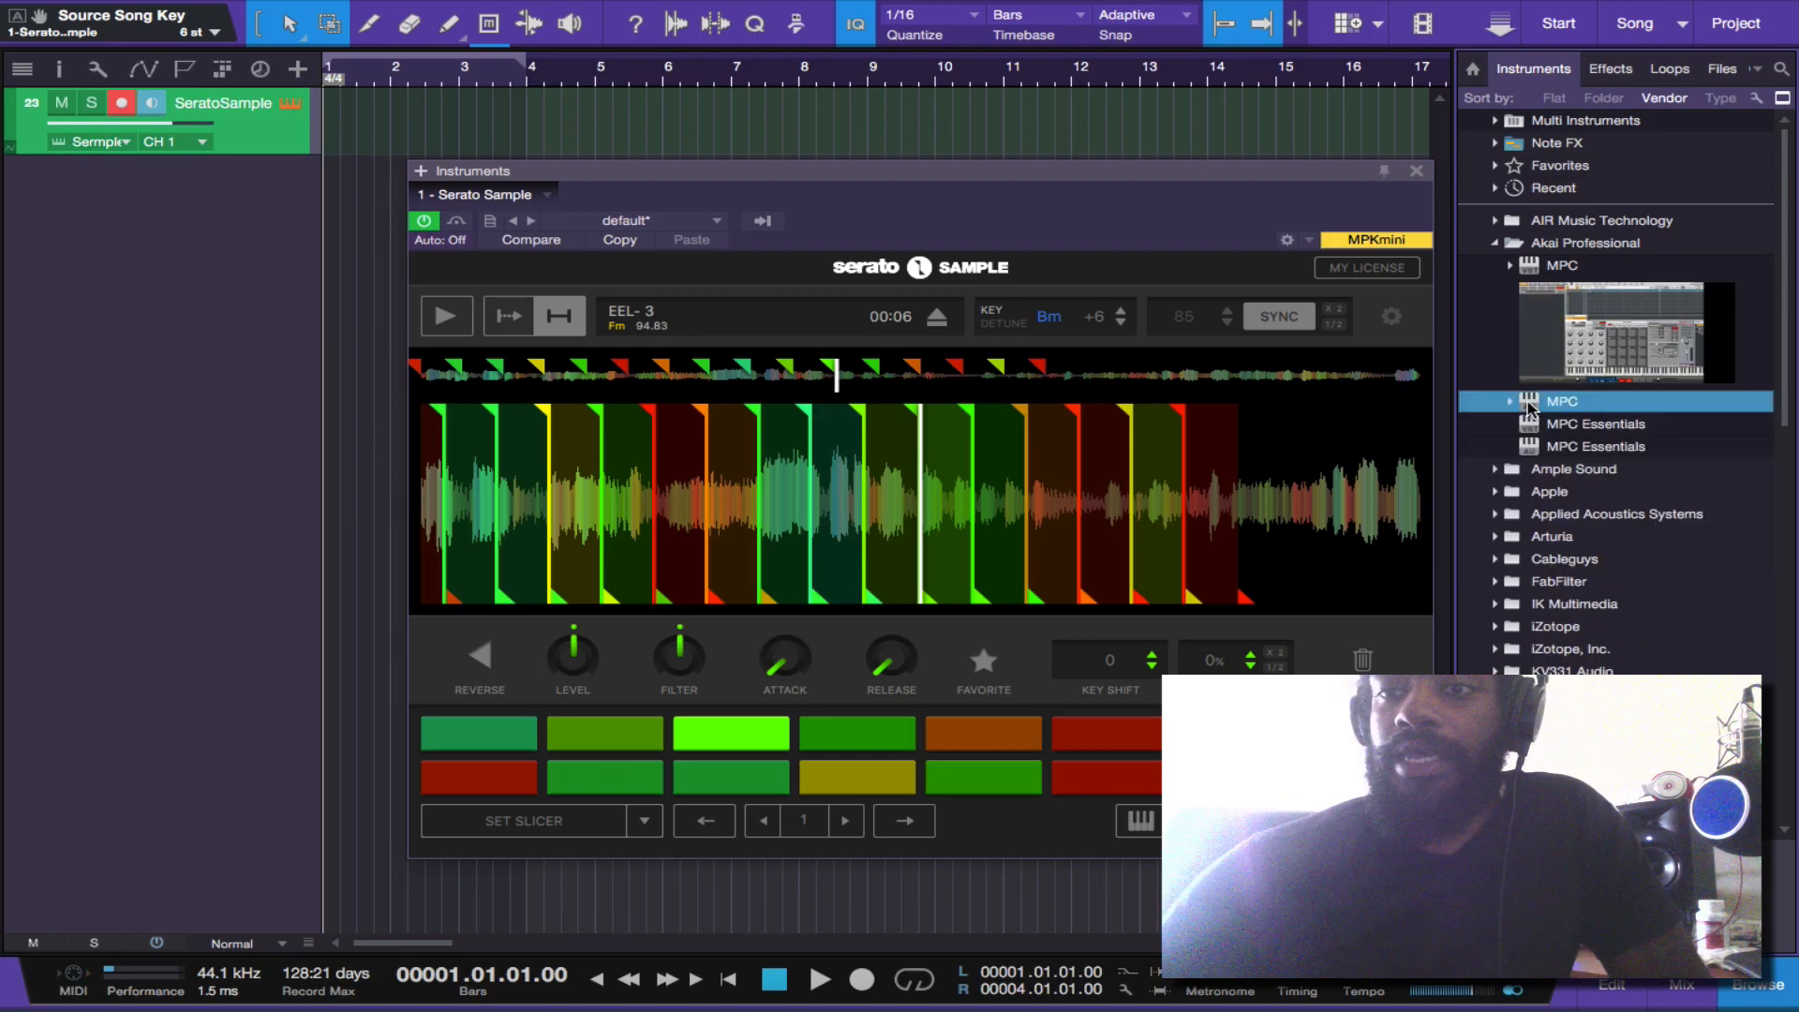
pyautogui.click(1529, 403)
pyautogui.click(1529, 406)
pyautogui.click(1528, 403)
pyautogui.click(1528, 403)
pyautogui.click(1529, 403)
pyautogui.click(1528, 404)
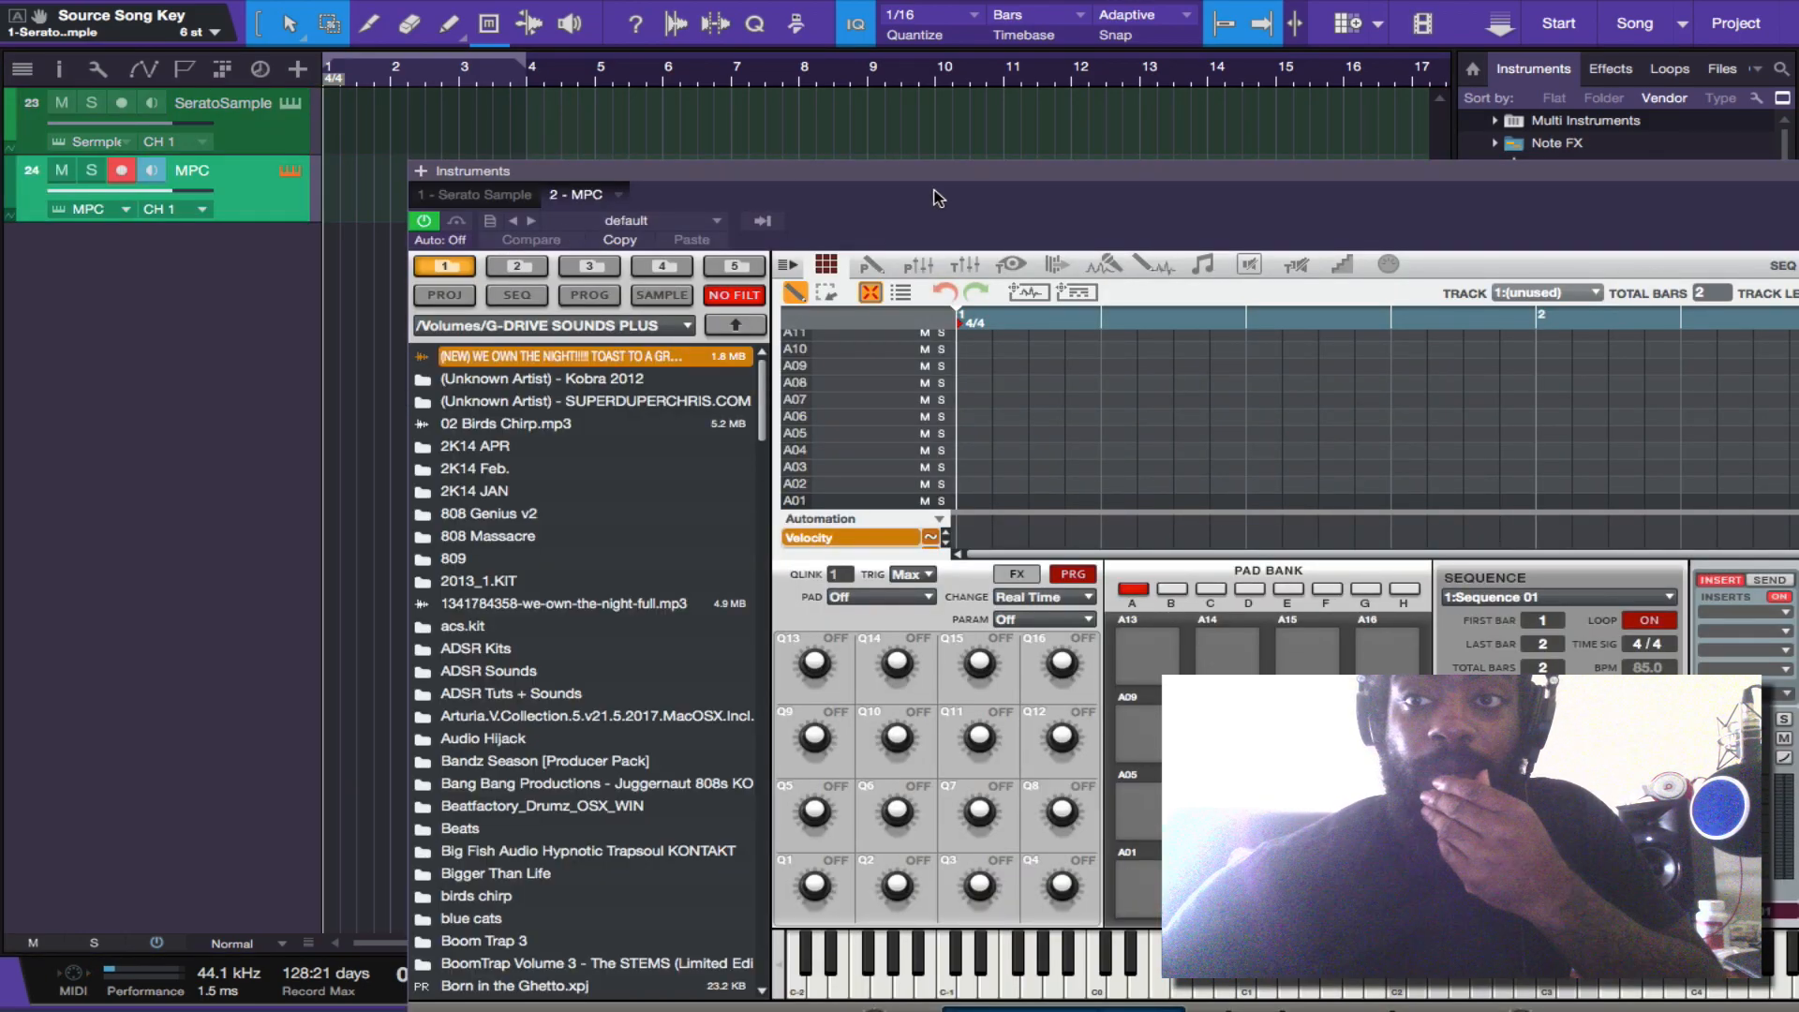
# - Hide the browser and reposition the MPC plugin window so that its full width fits on screen
pyautogui.press('F5')
pyautogui.moveTo(948, 186); pyautogui.dragTo(757, 52)
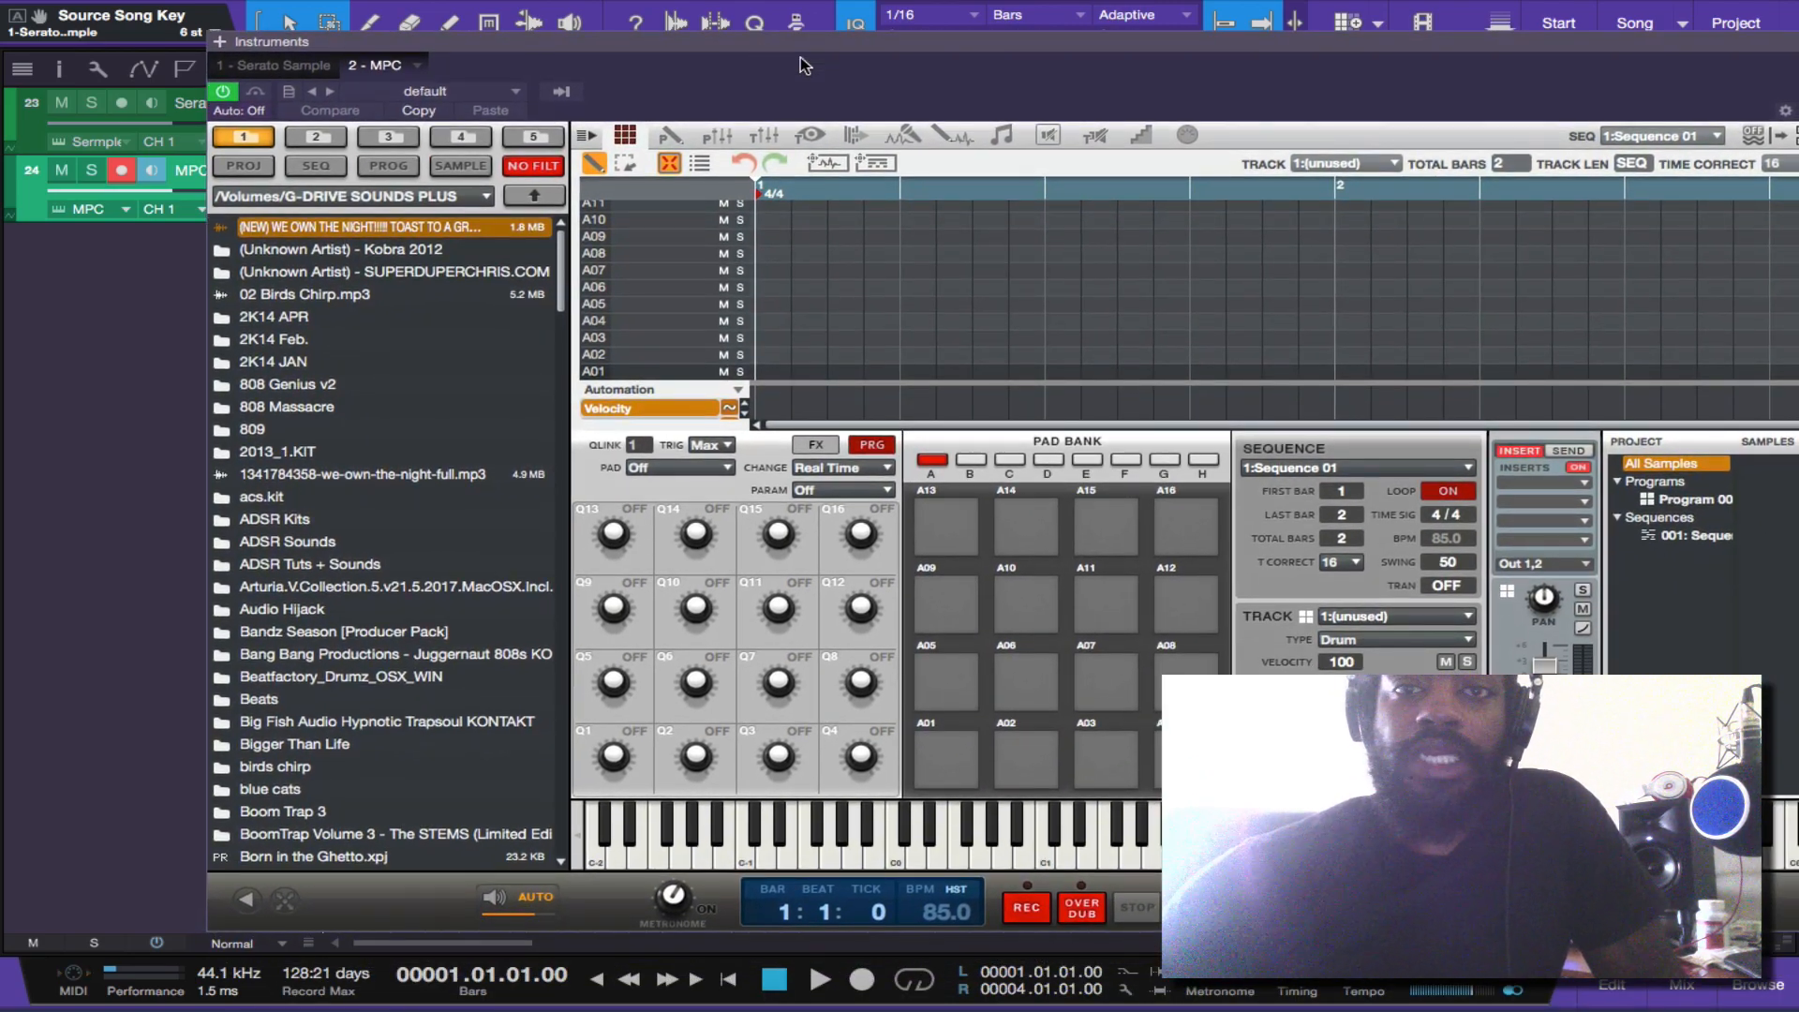
pyautogui.moveTo(872, 60); pyautogui.dragTo(717, 9)
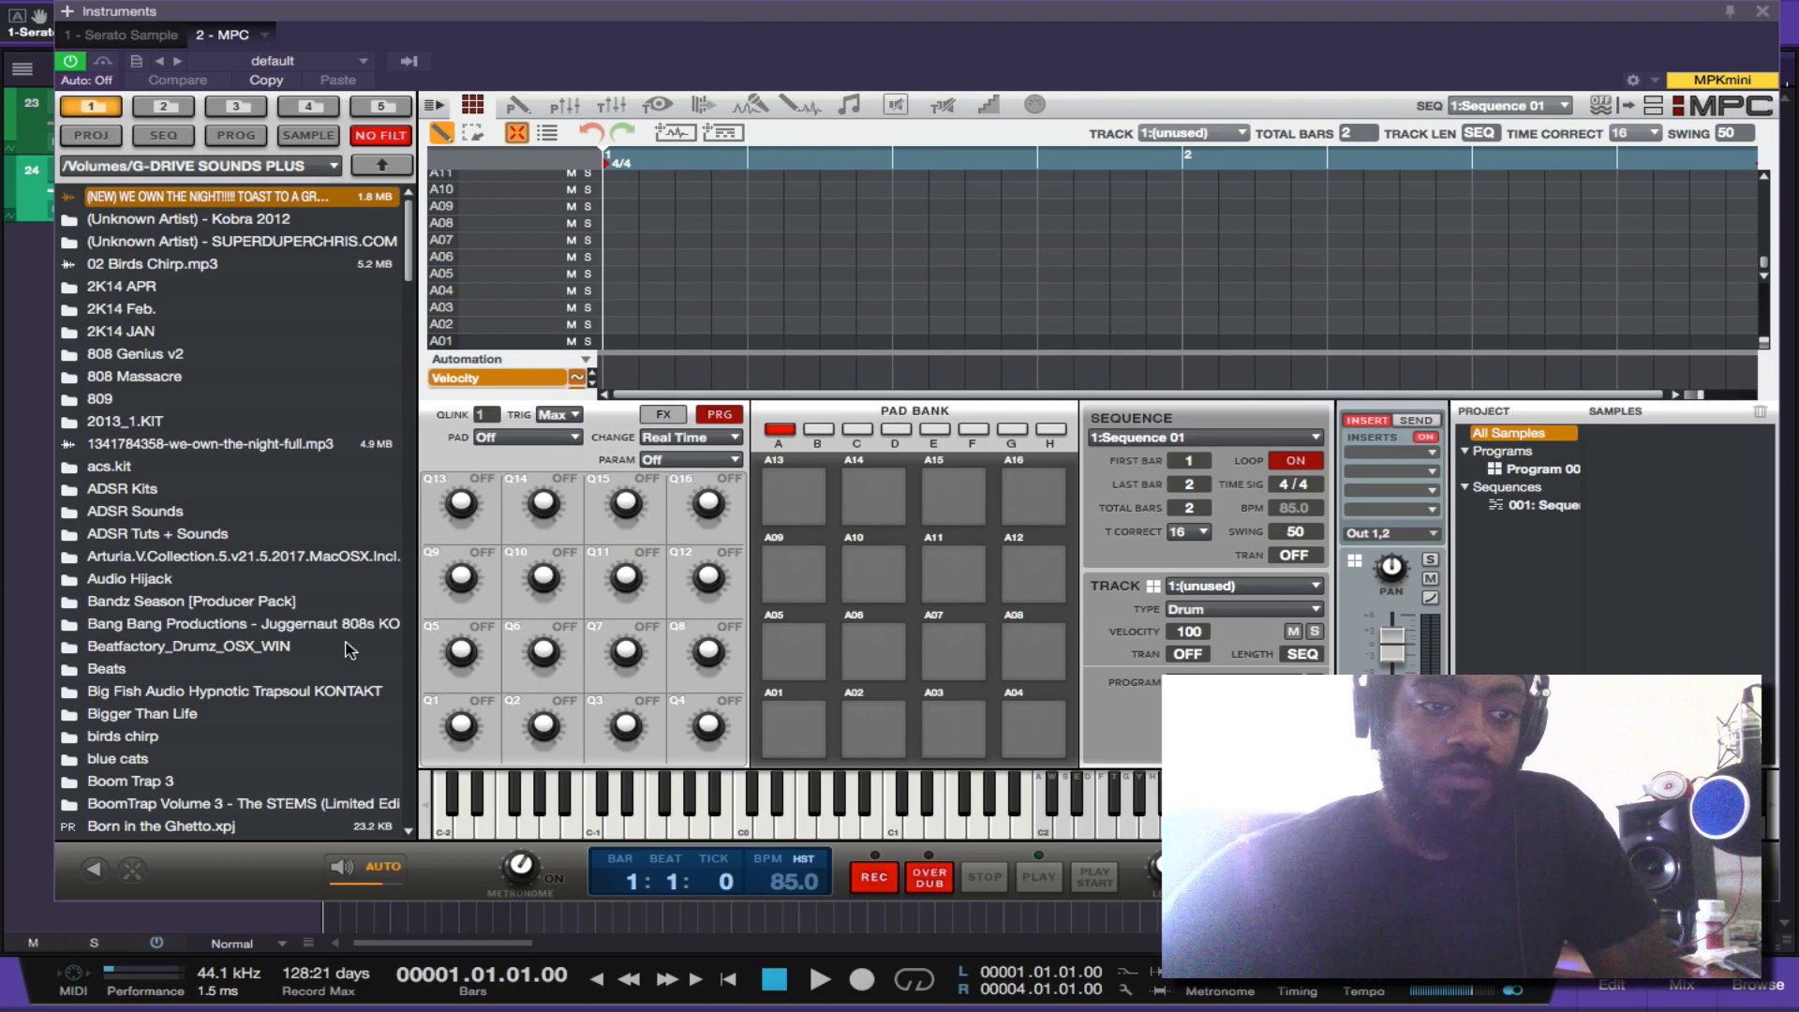
# - Open the Masada Cycle kit 4 p1 expansion in MPC and expand its hiphop drum kit programs
pyautogui.click(135, 872)
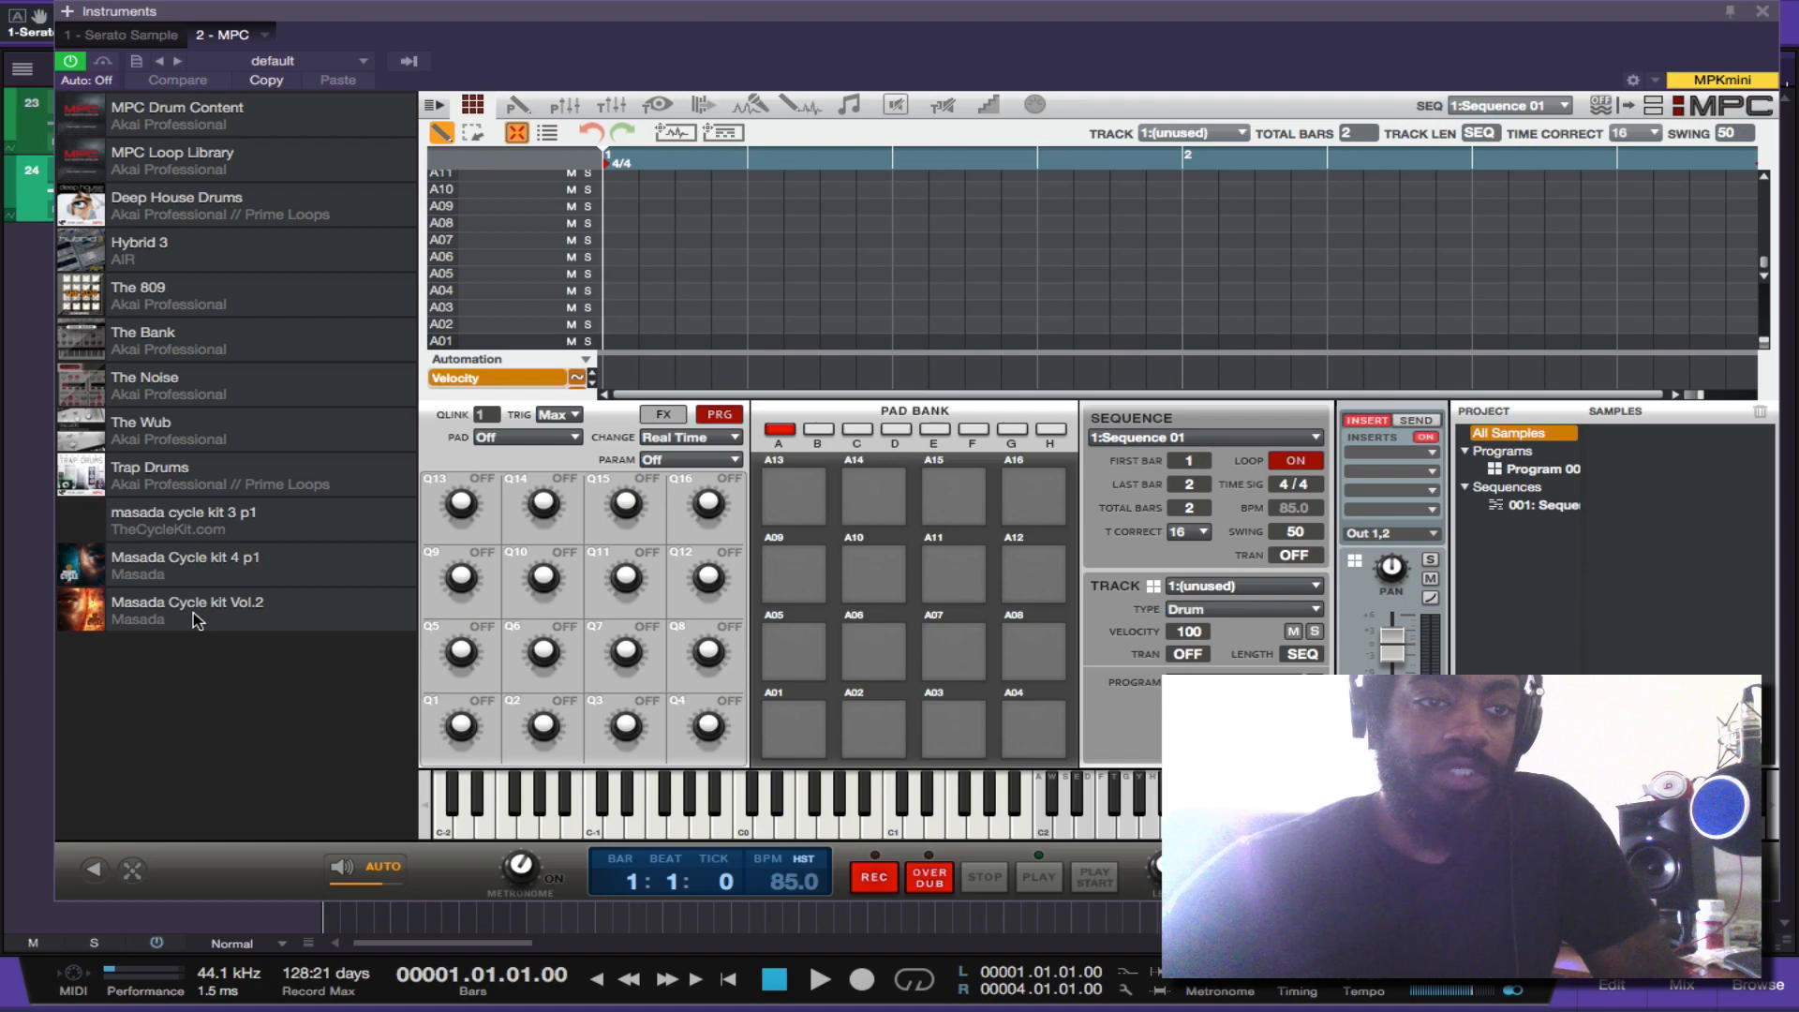
pyautogui.click(198, 559)
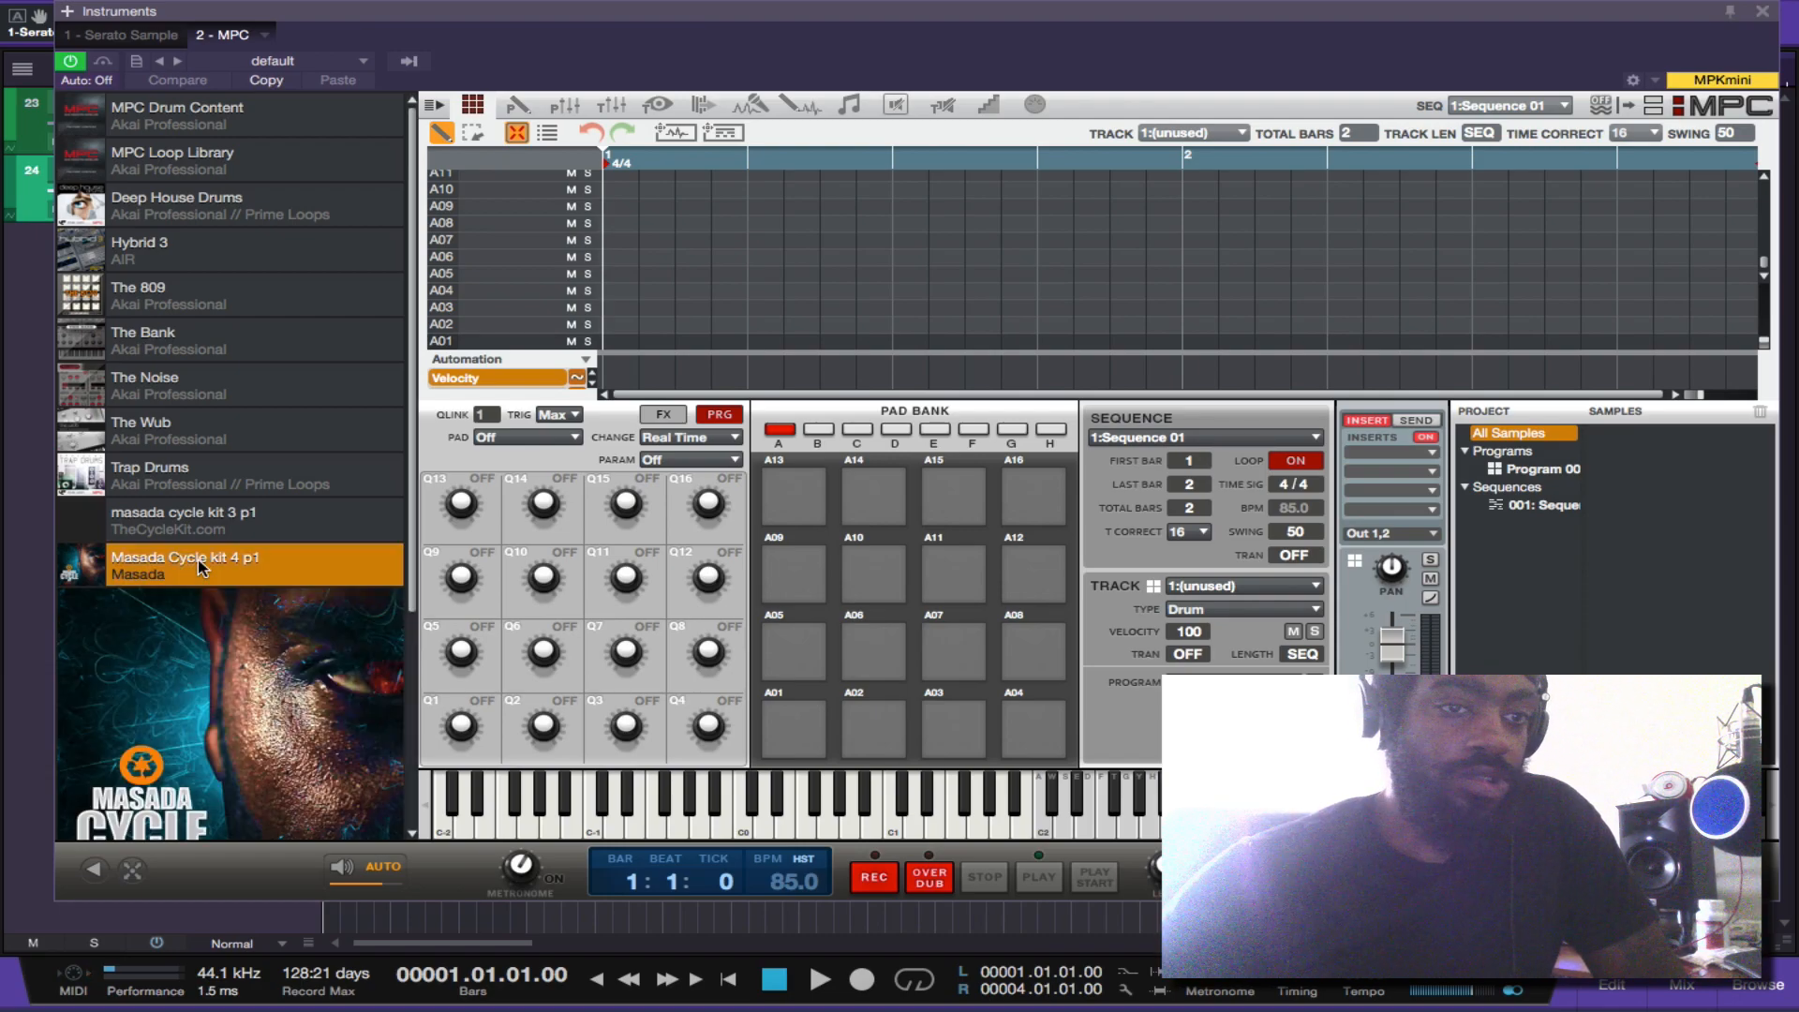
pyautogui.scroll(-4, 210, 639)
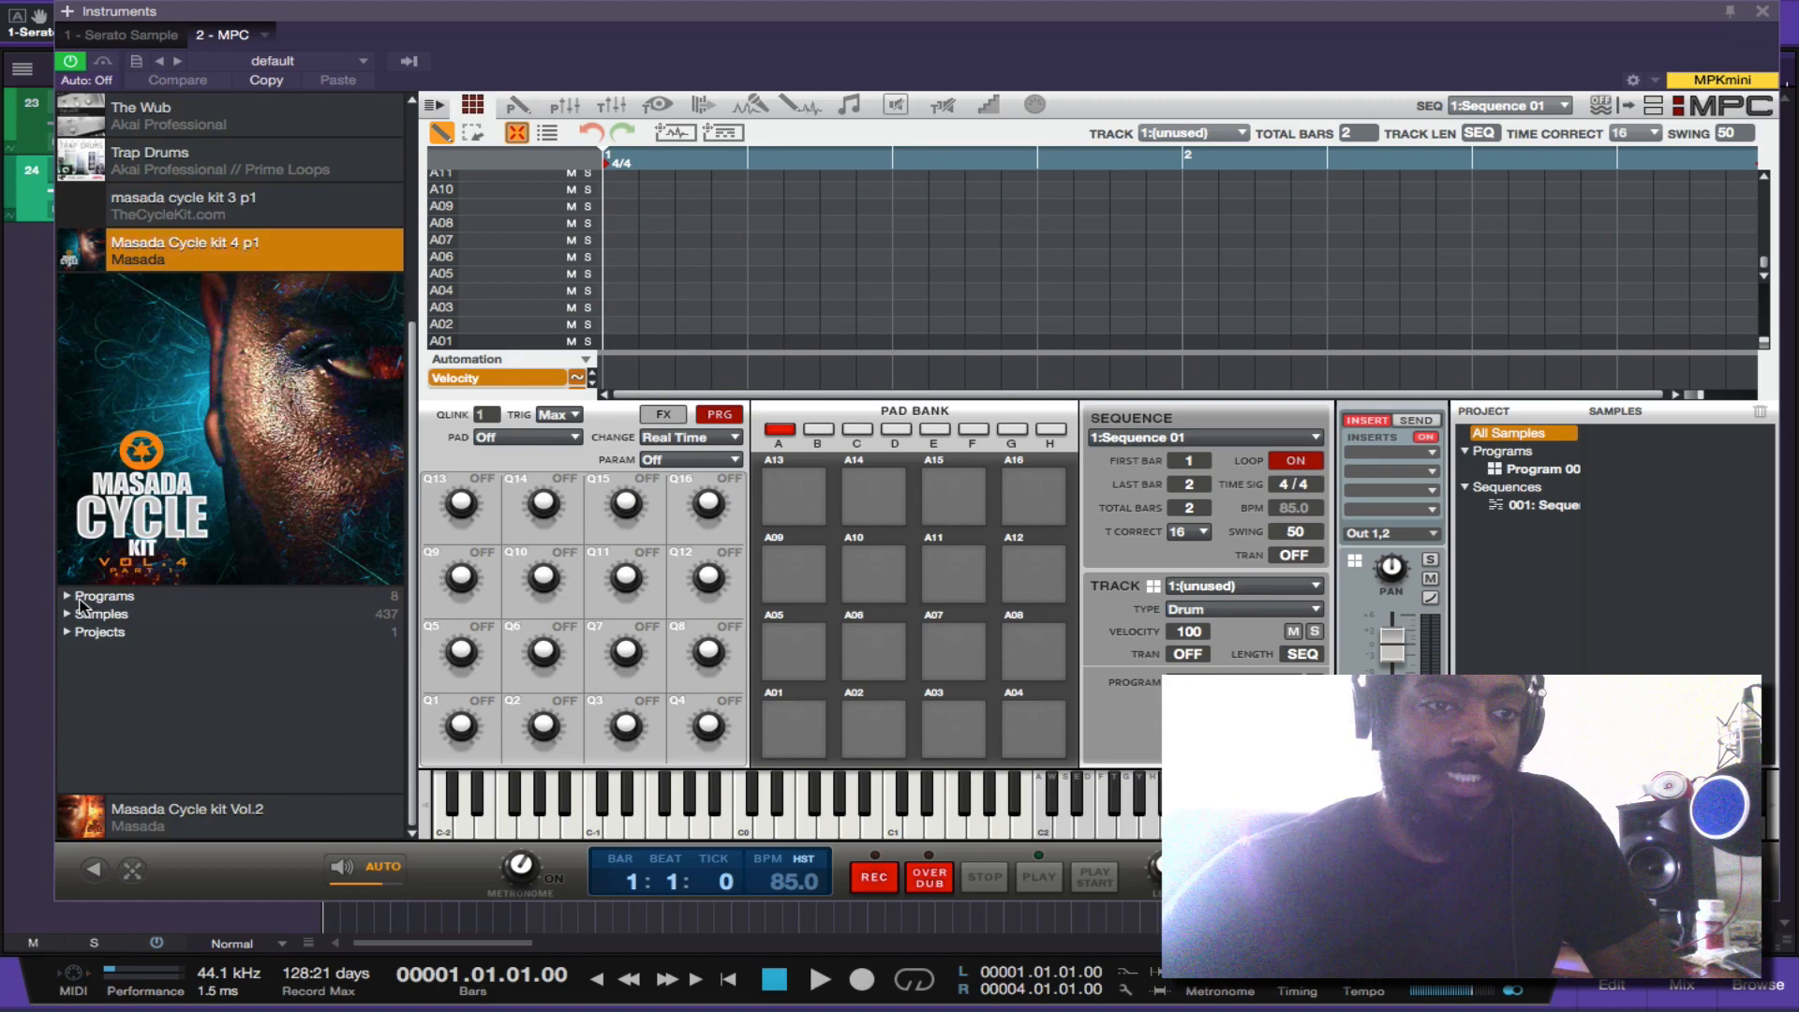
pyautogui.click(67, 597)
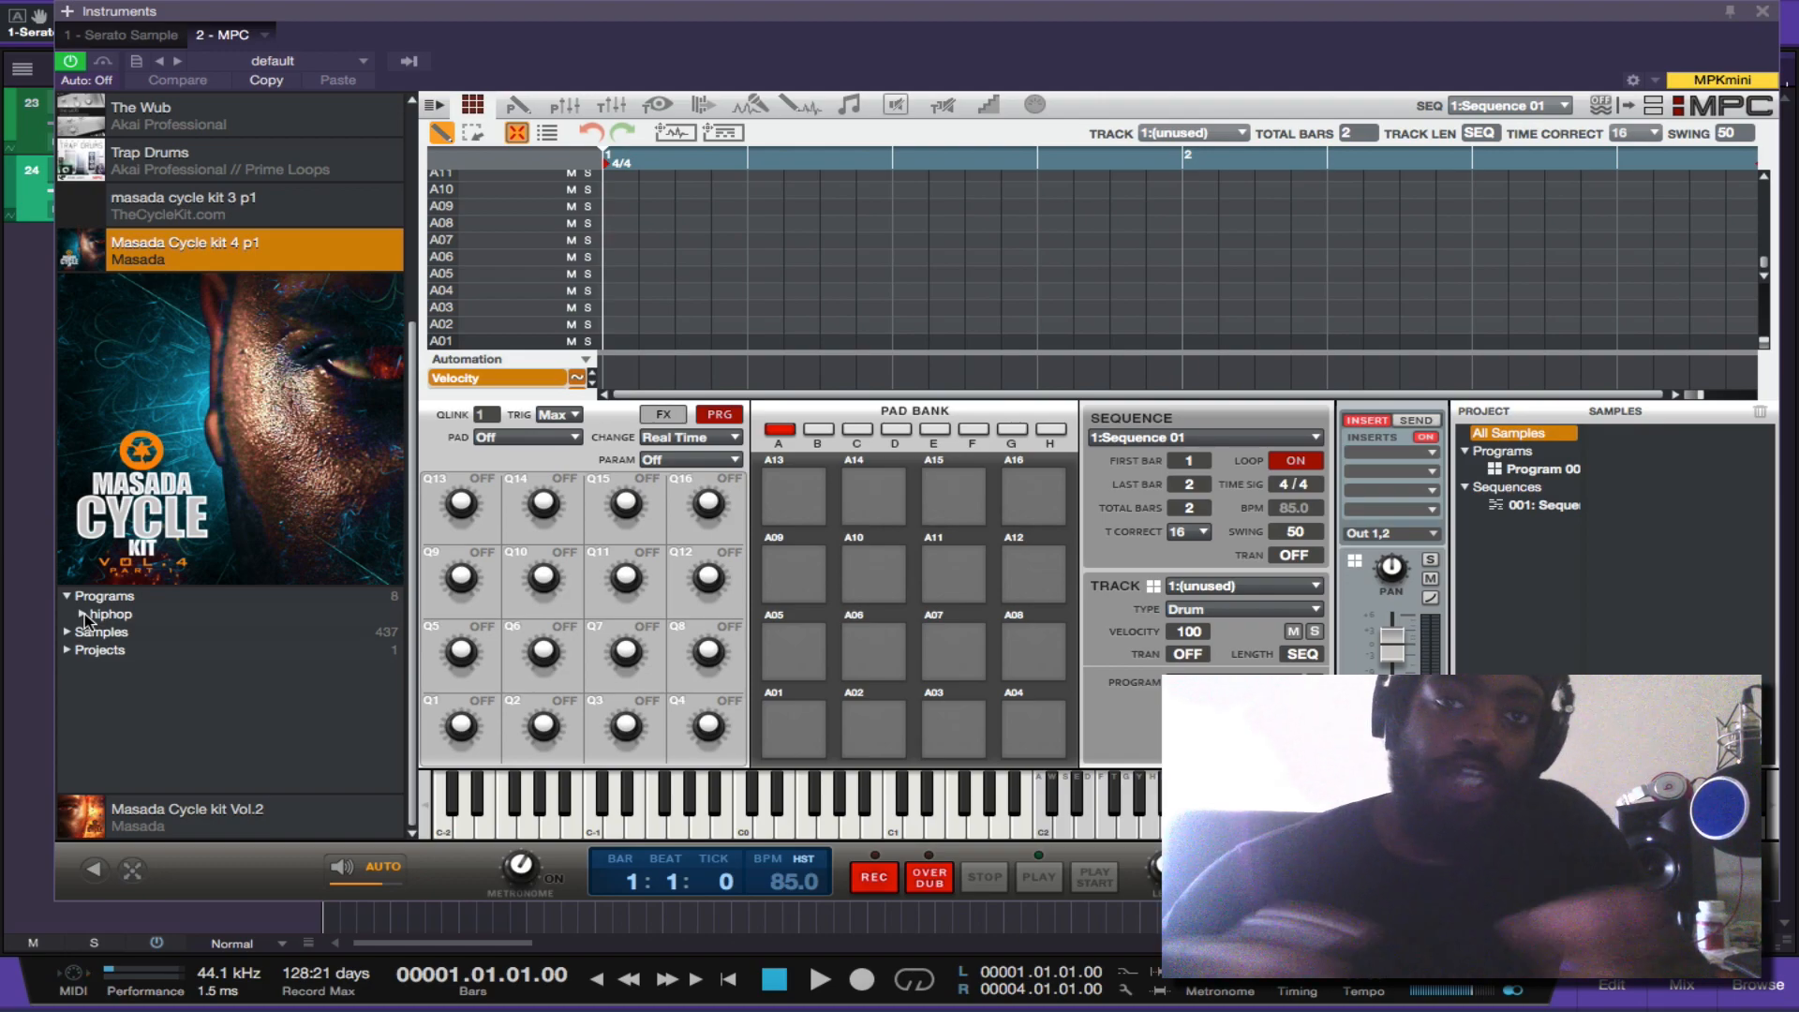
pyautogui.click(83, 615)
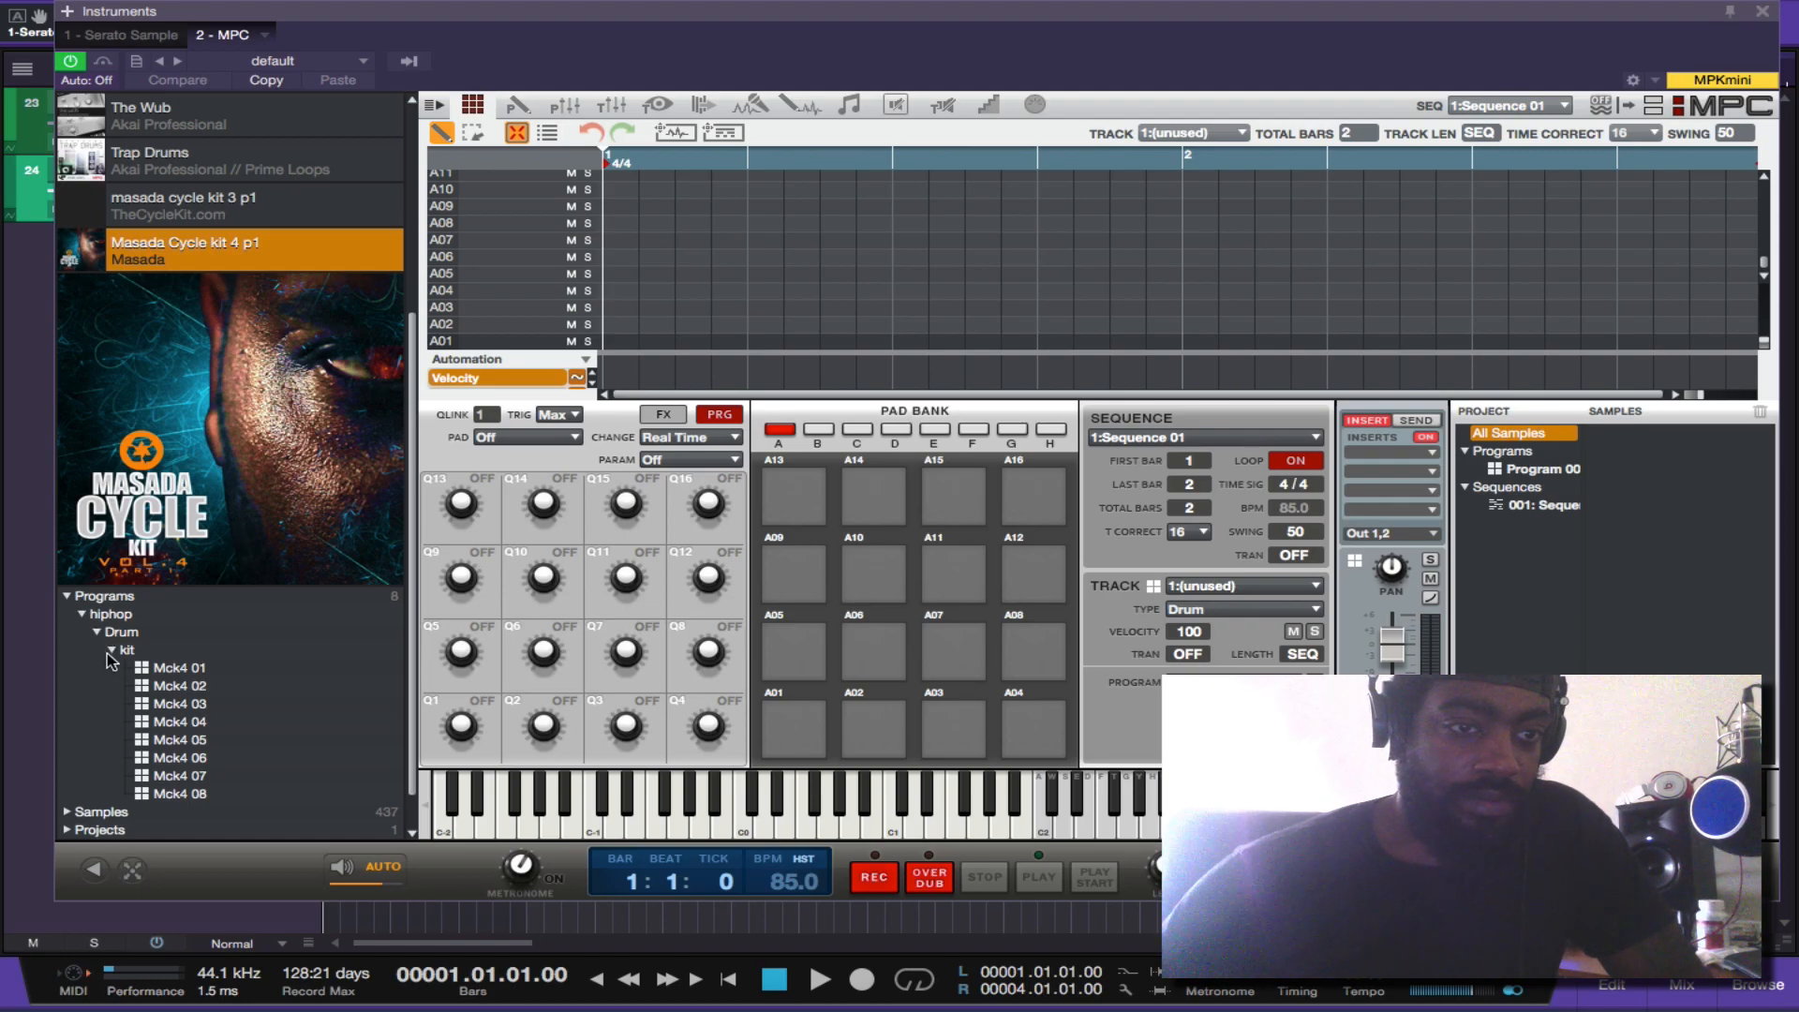
pyautogui.click(110, 650)
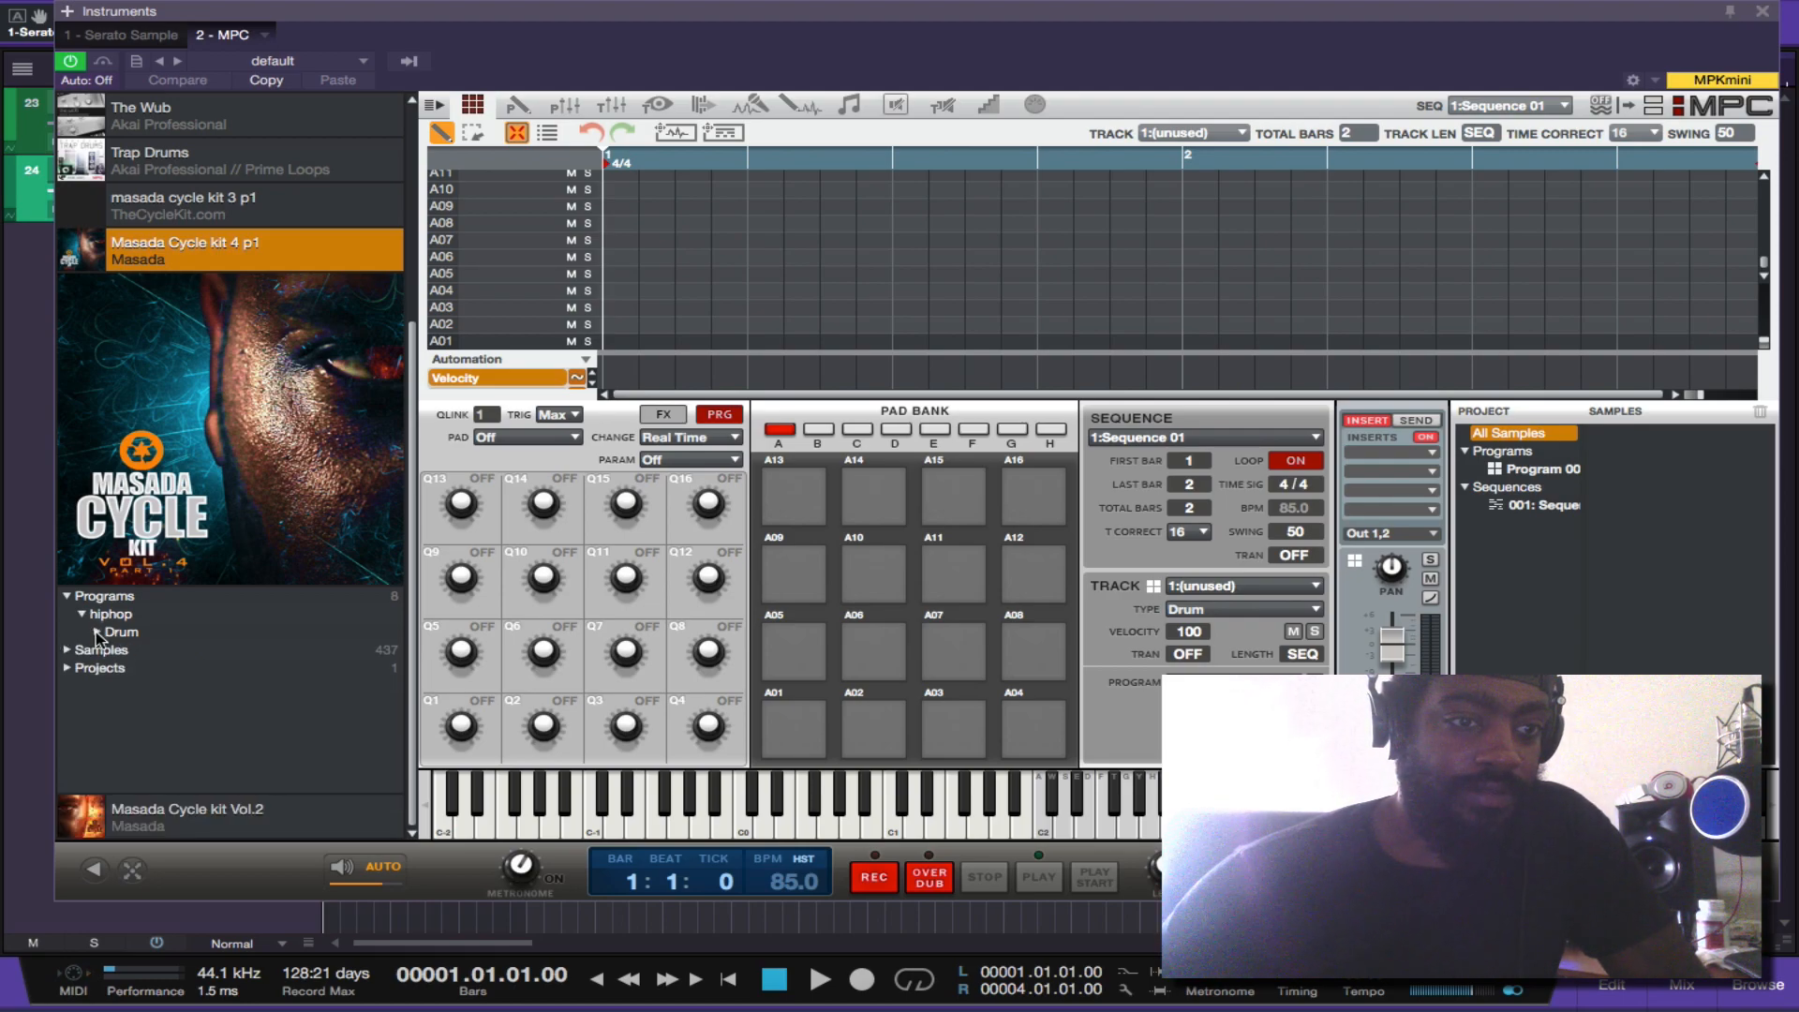
pyautogui.click(83, 615)
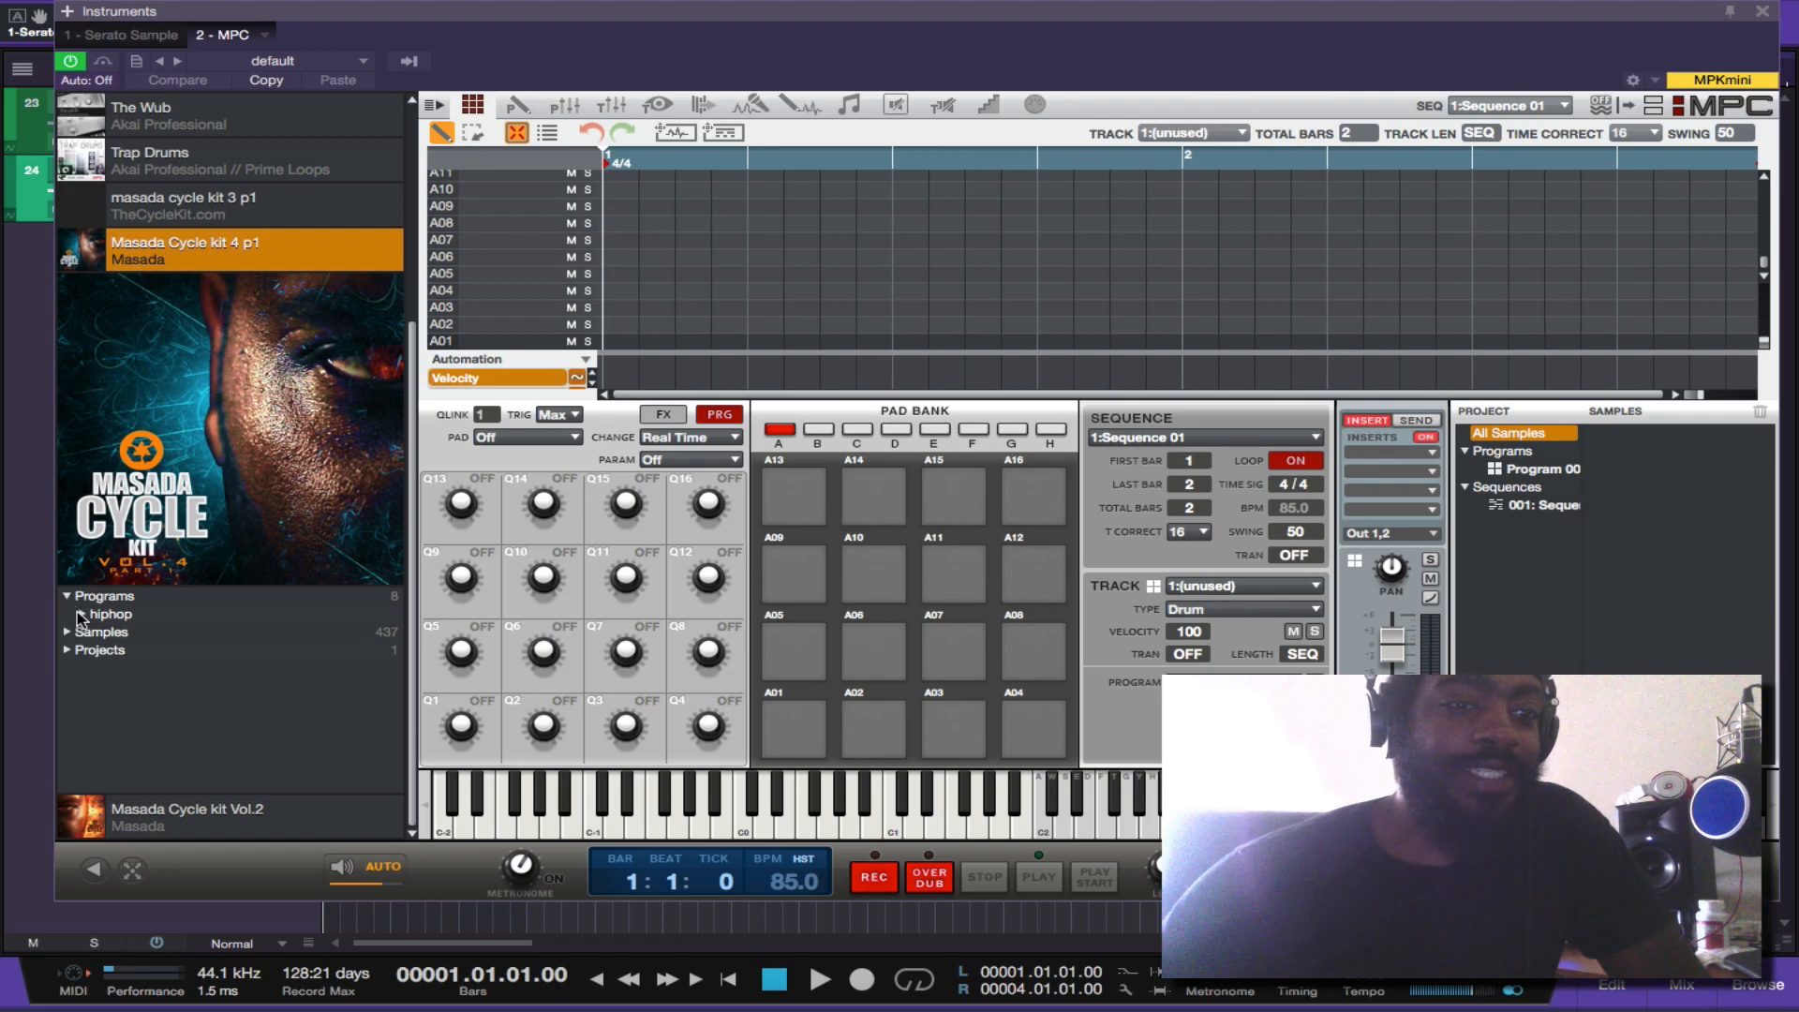
pyautogui.click(81, 615)
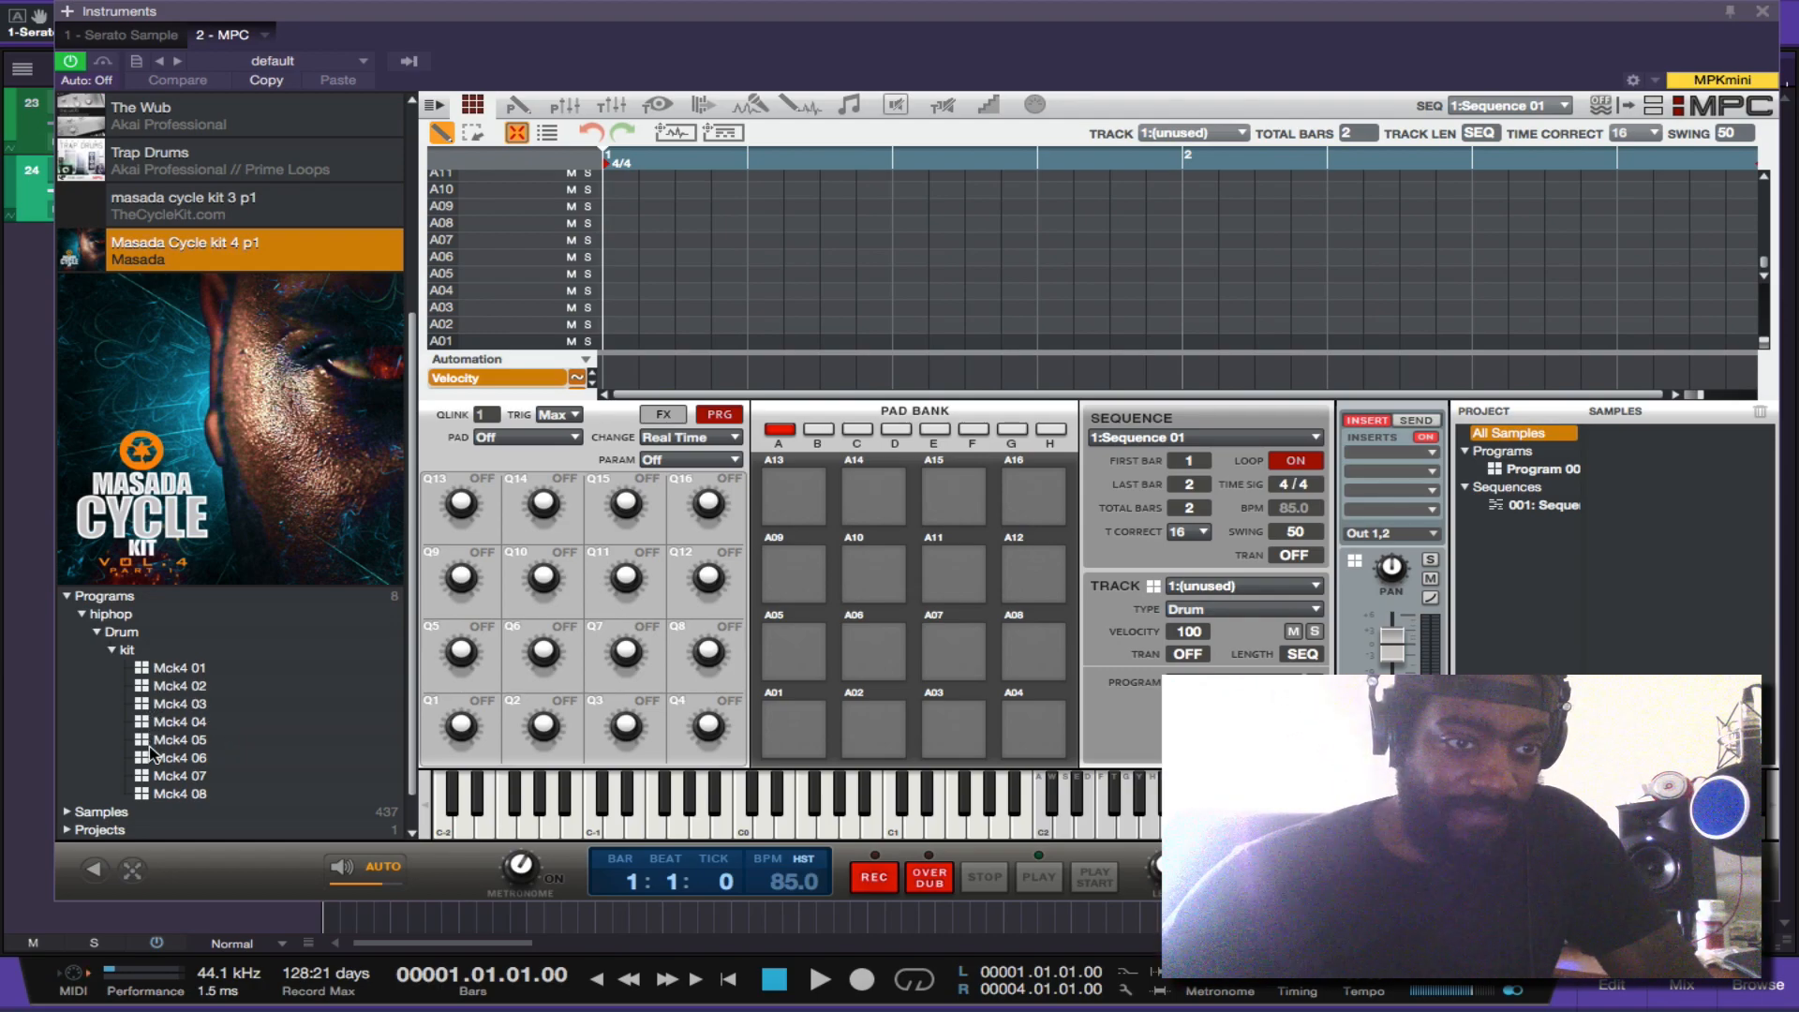
# - Load the Mck4 04 drum program from the Masada Cycle kit 4 p1 kits
pyautogui.click(147, 708)
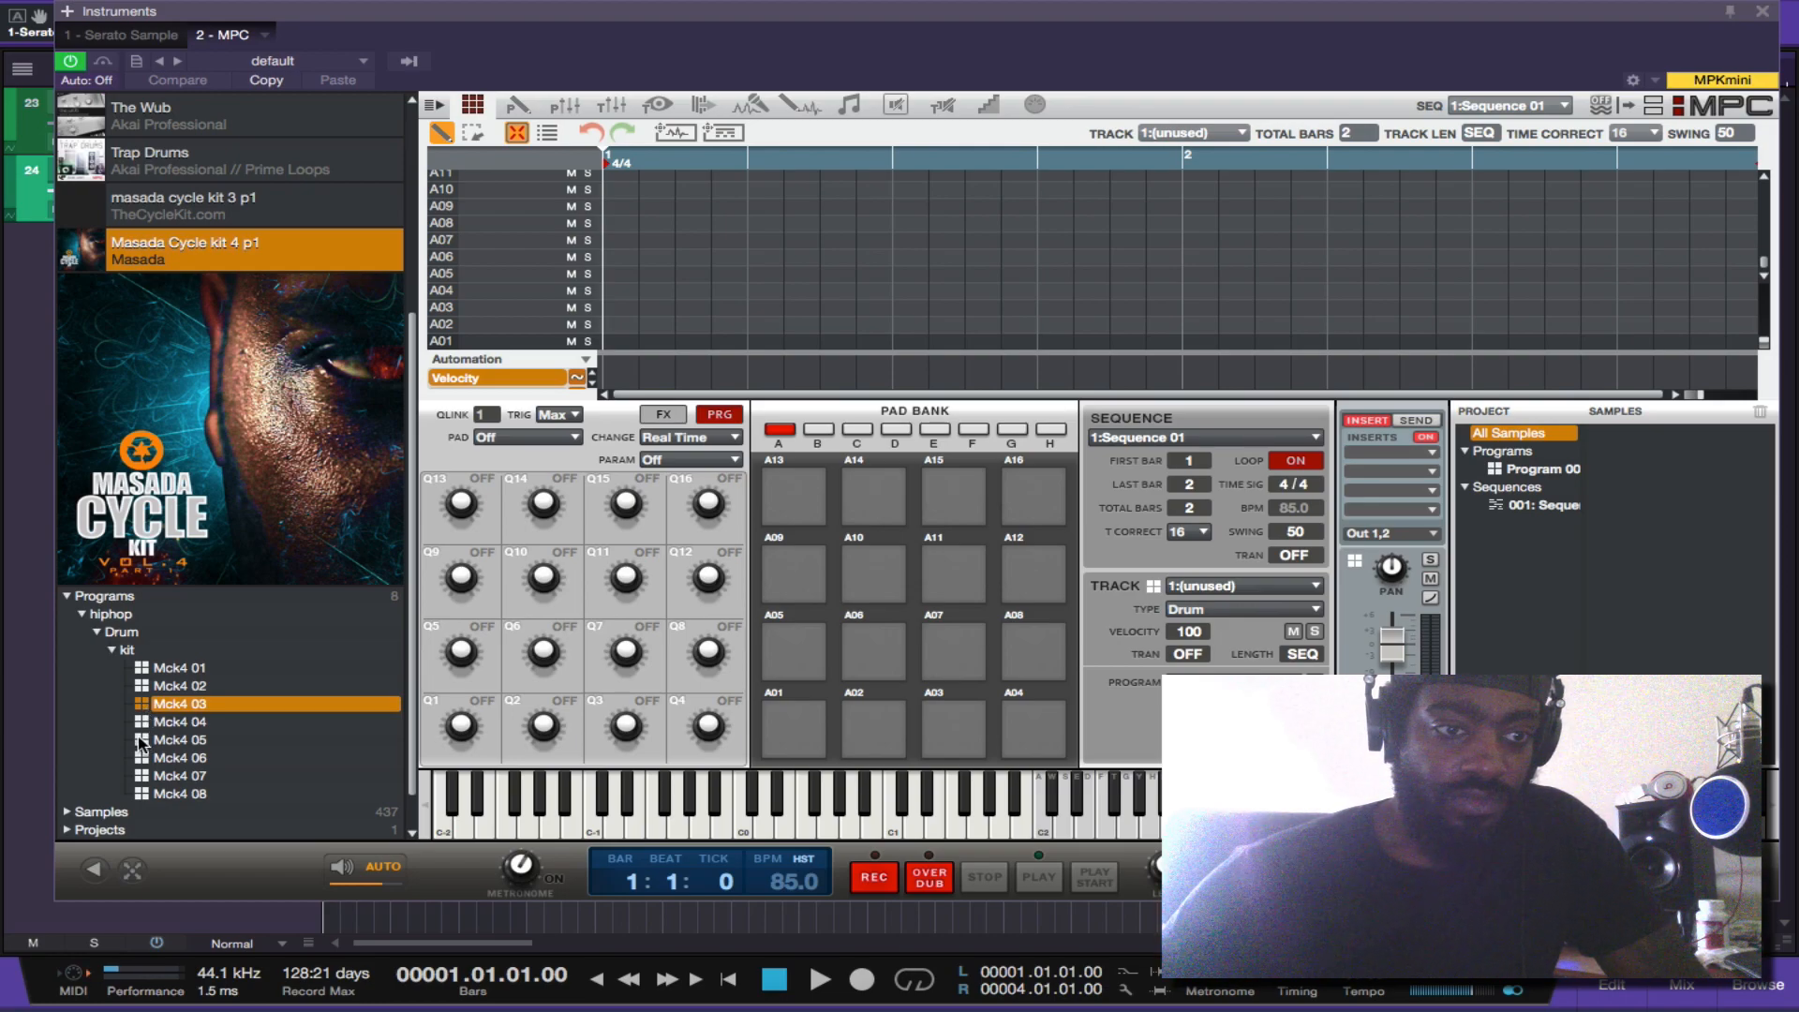
pyautogui.click(142, 743)
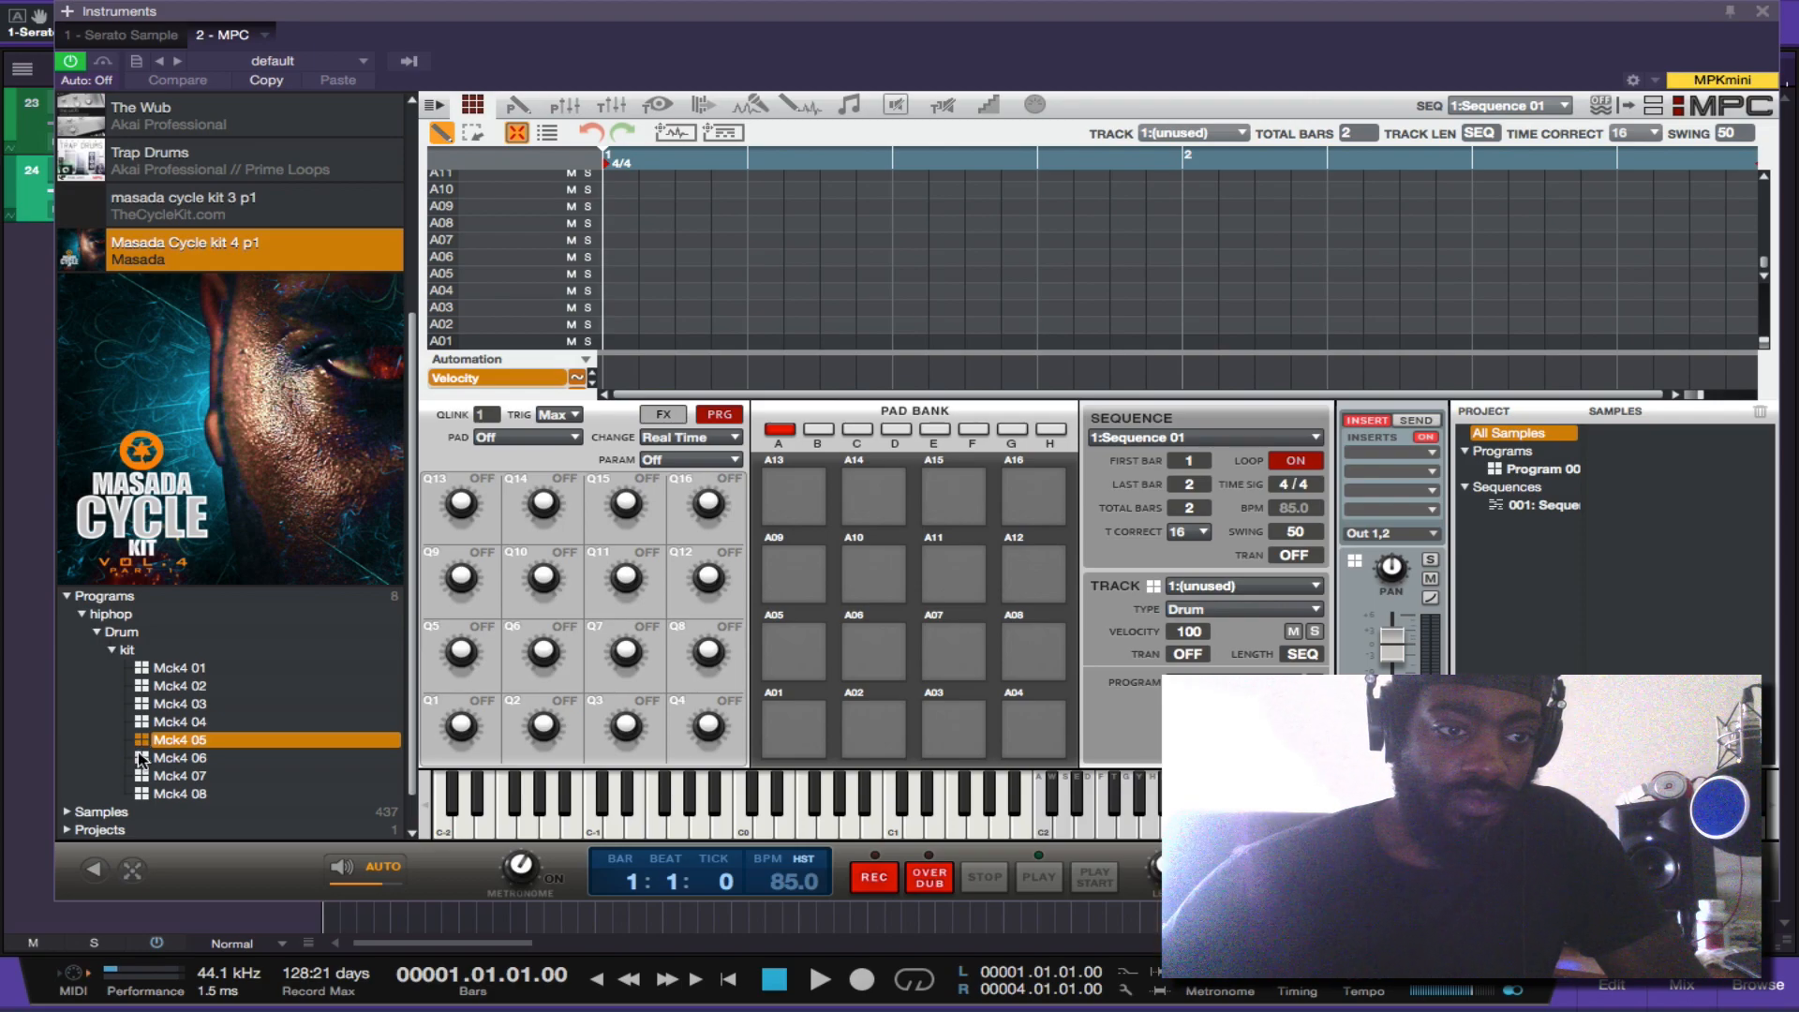
pyautogui.click(141, 759)
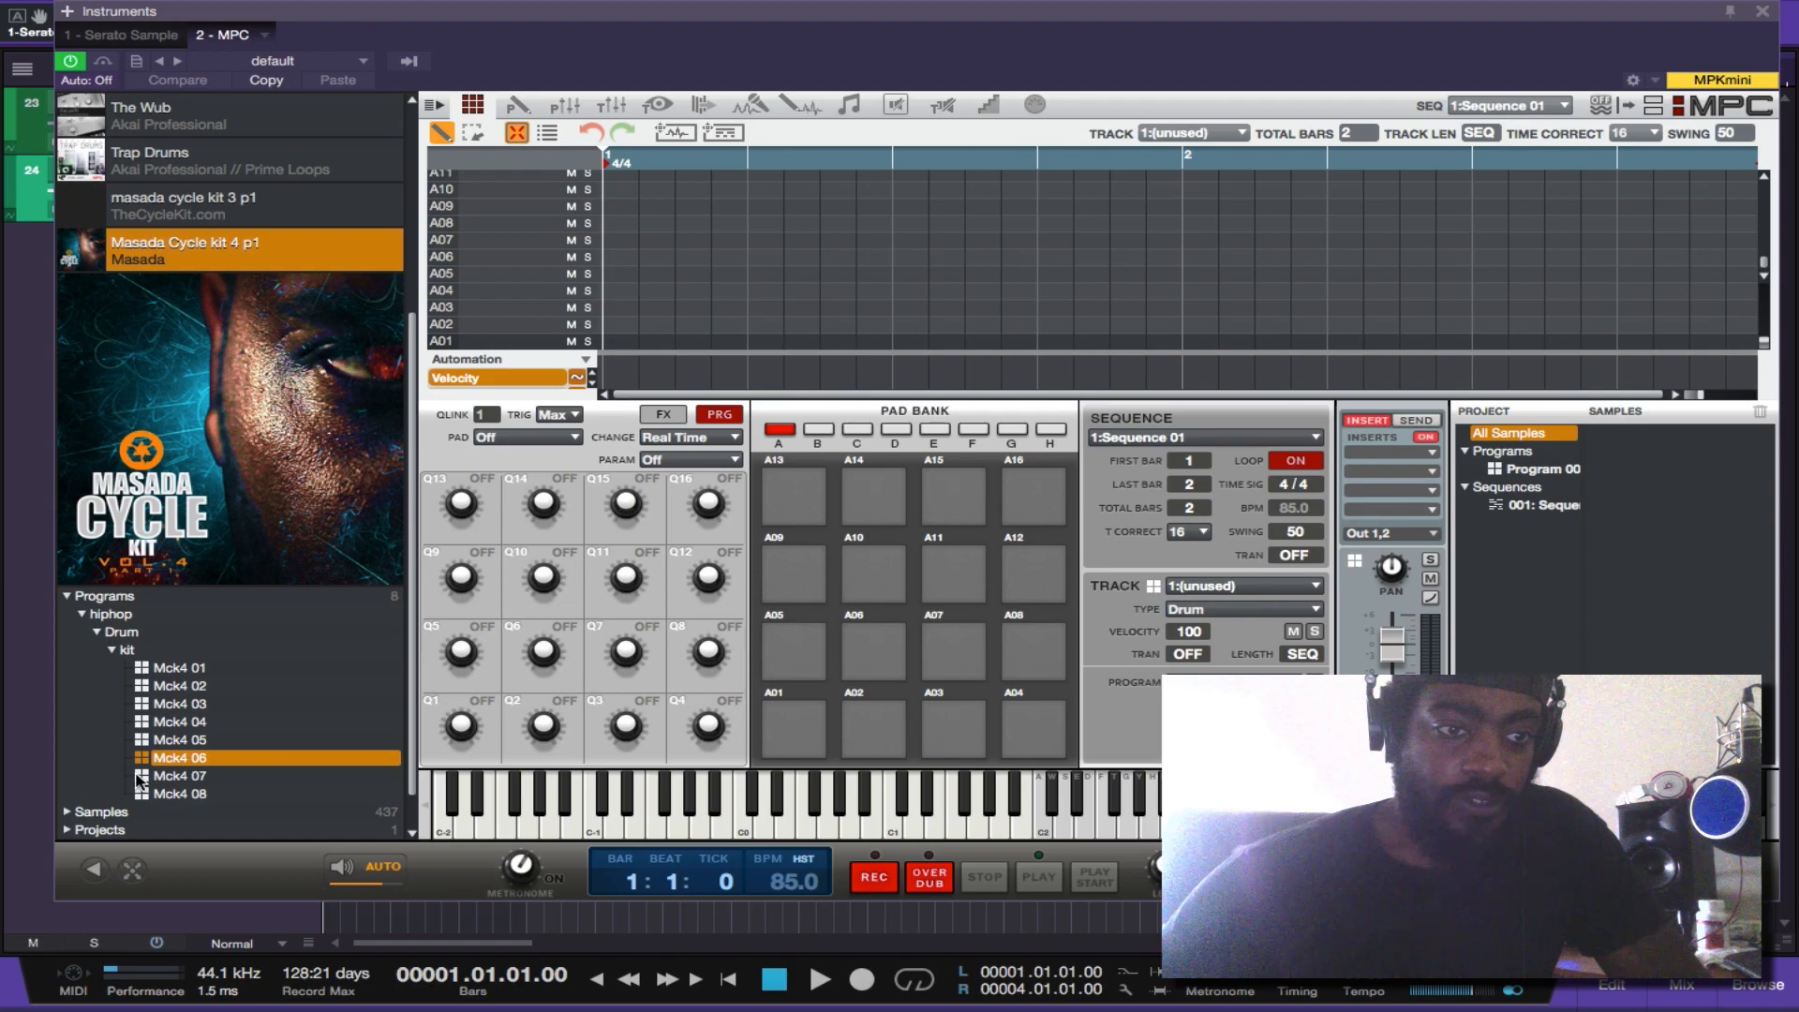
pyautogui.click(144, 722)
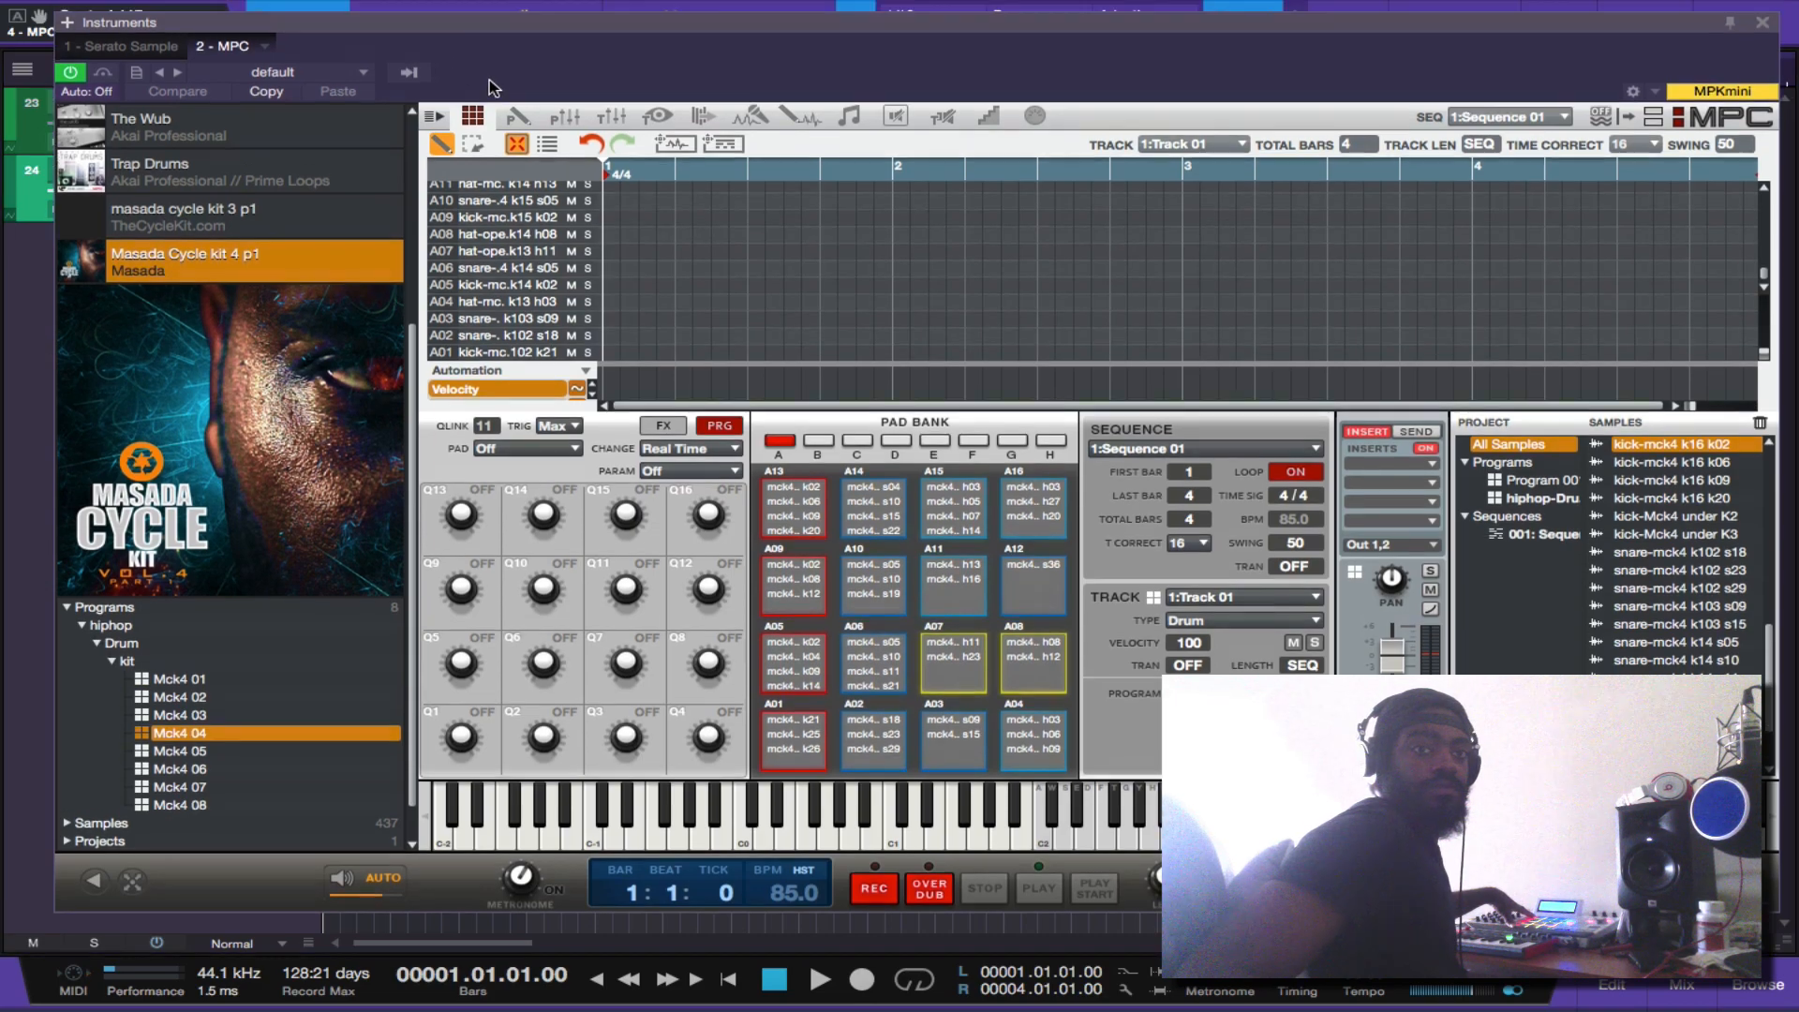
# - Disarm recording on the MPC track and move the MPC plugin window back up
pyautogui.moveTo(495, 58); pyautogui.dragTo(482, 272)
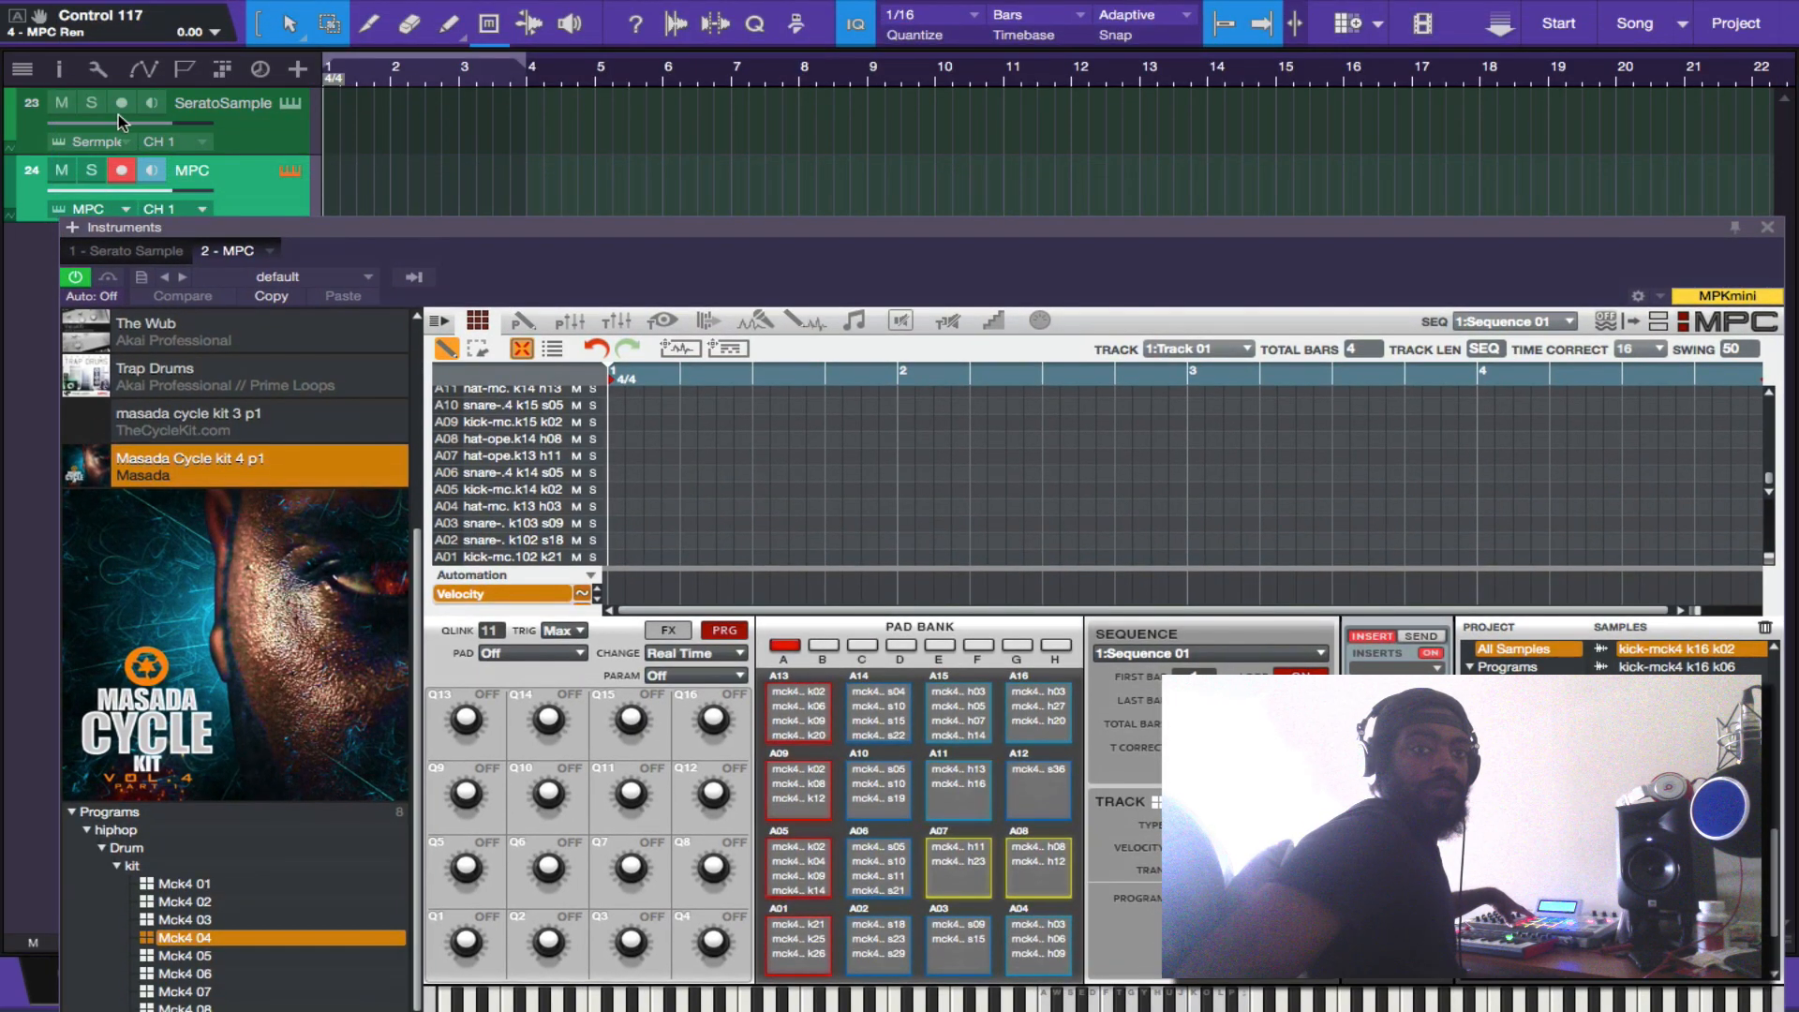
pyautogui.click(121, 169)
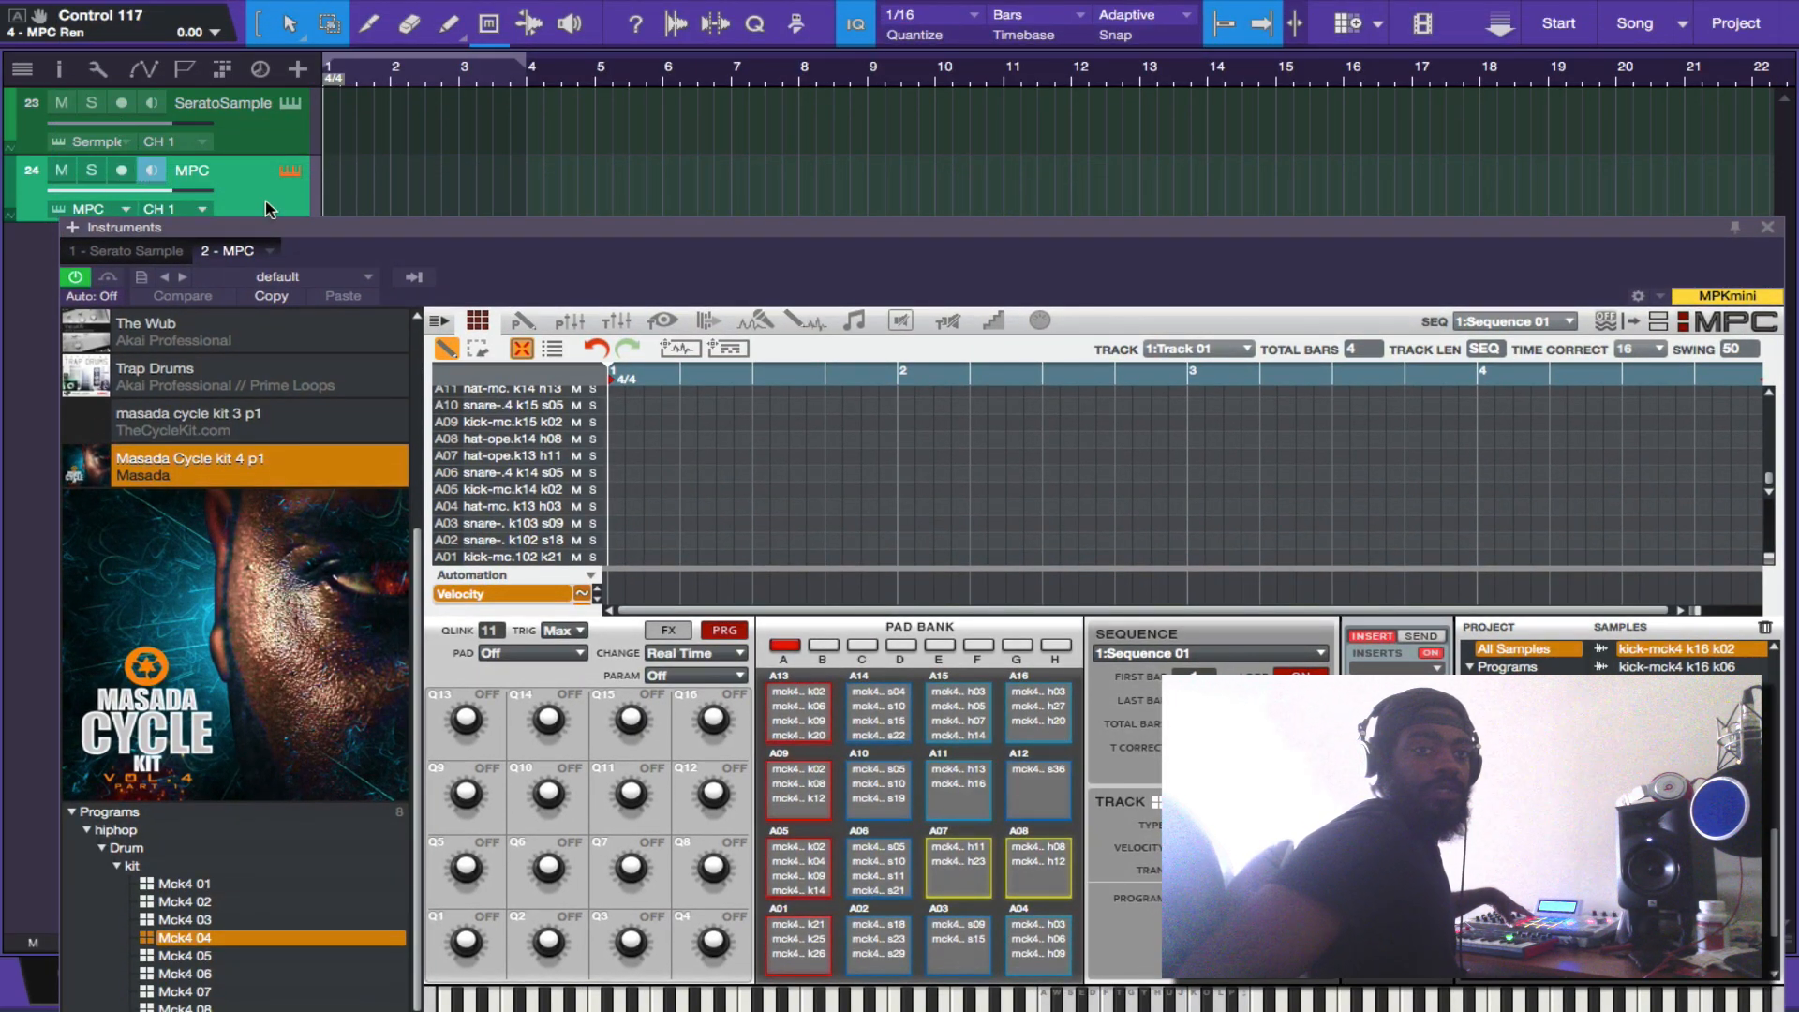
pyautogui.moveTo(508, 225); pyautogui.dragTo(392, 7)
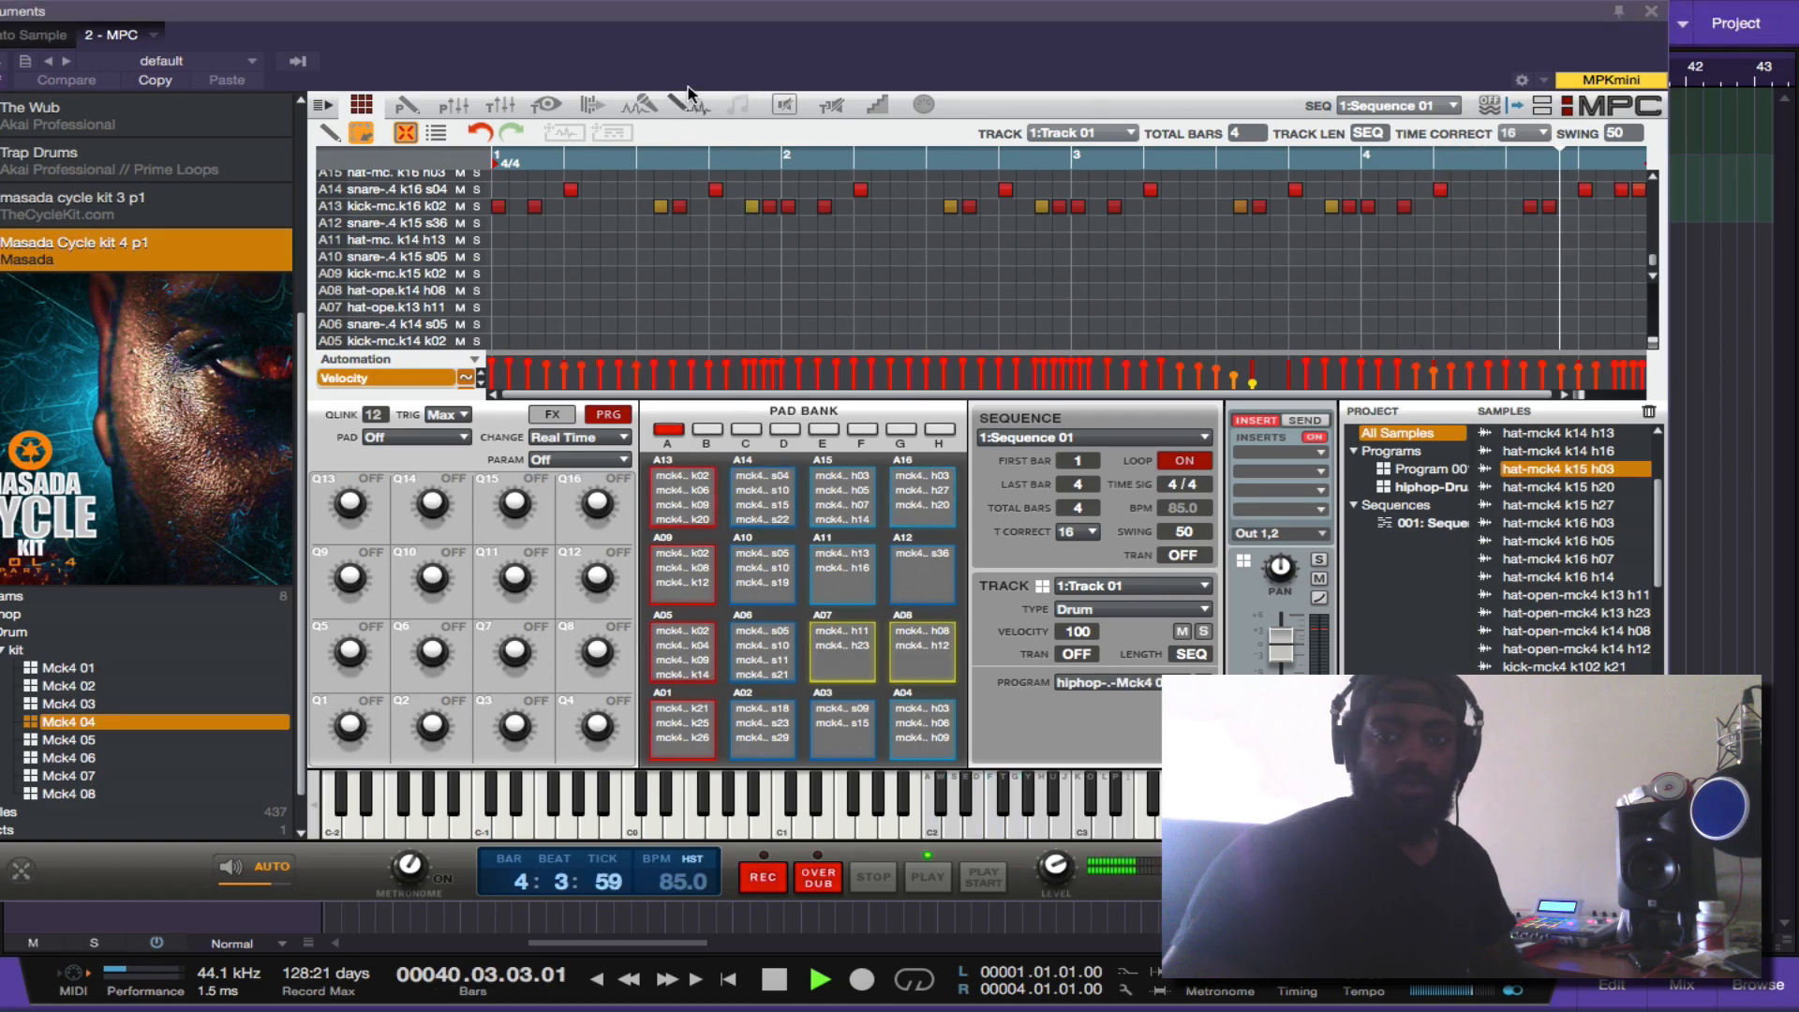
# - Check MPC's track mixer during playback, close the MPC window and select the SeratoSample track for recording
pyautogui.click(501, 105)
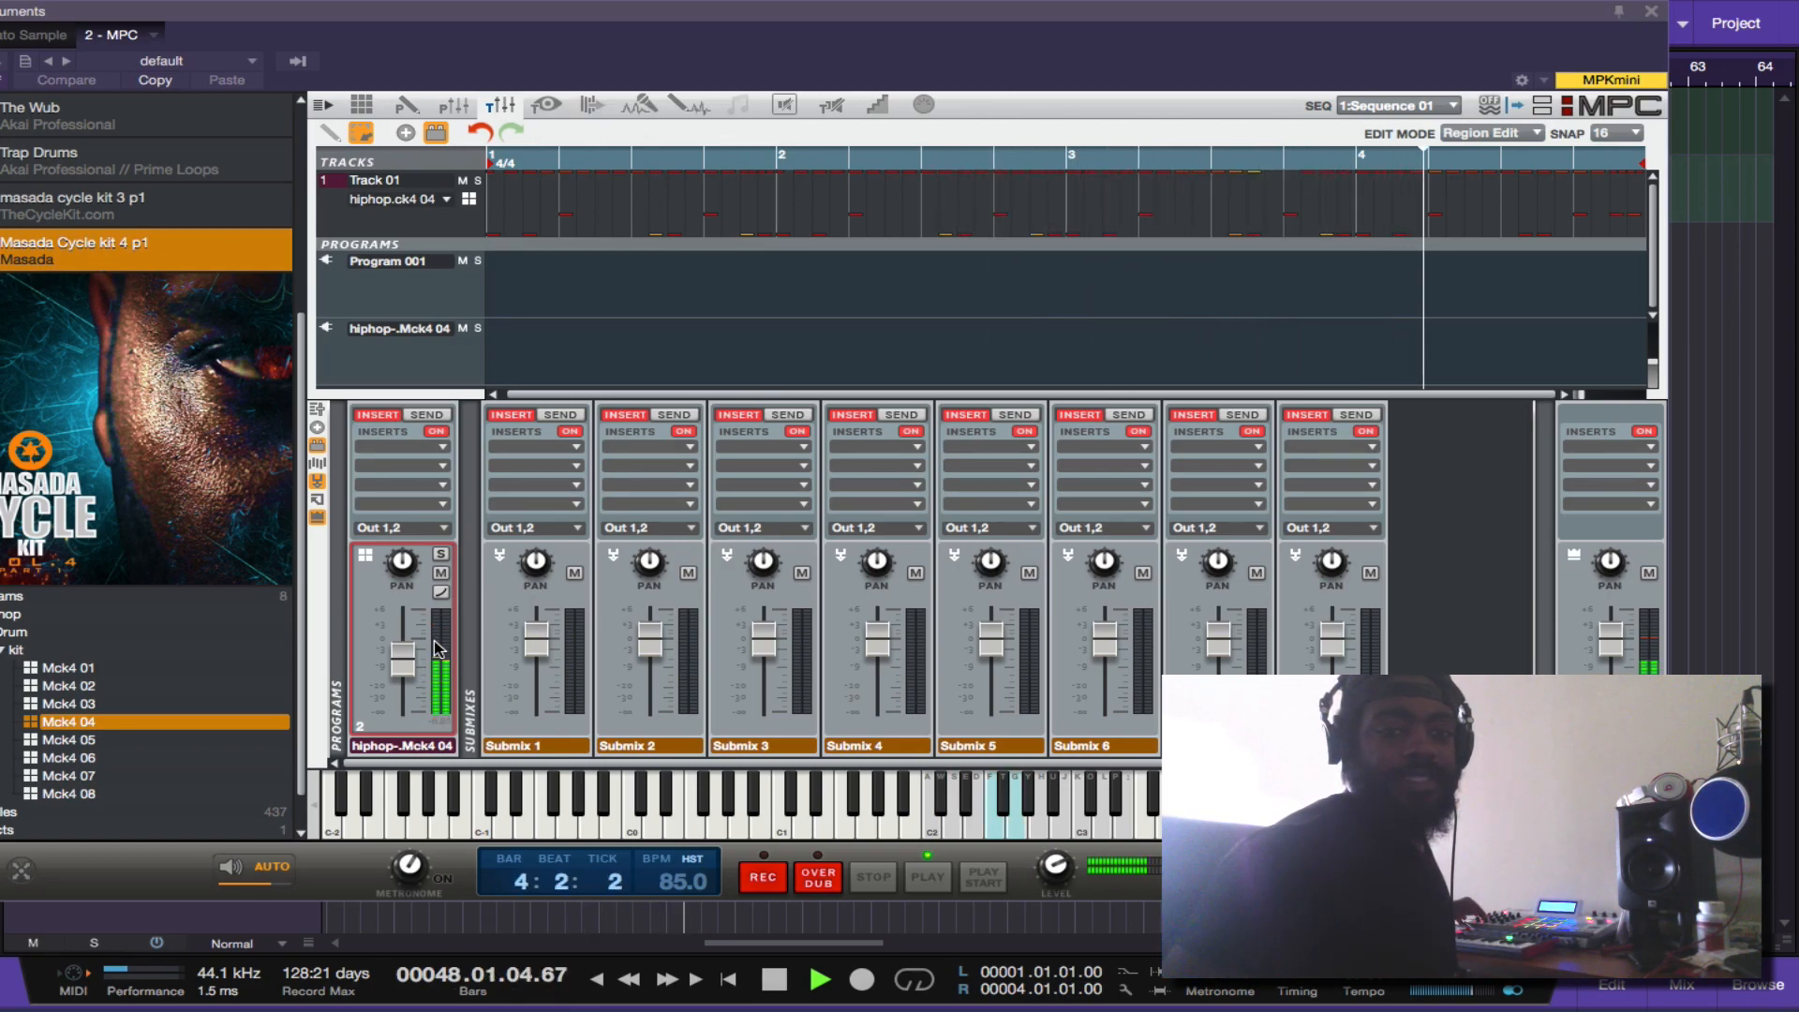
pyautogui.click(1651, 12)
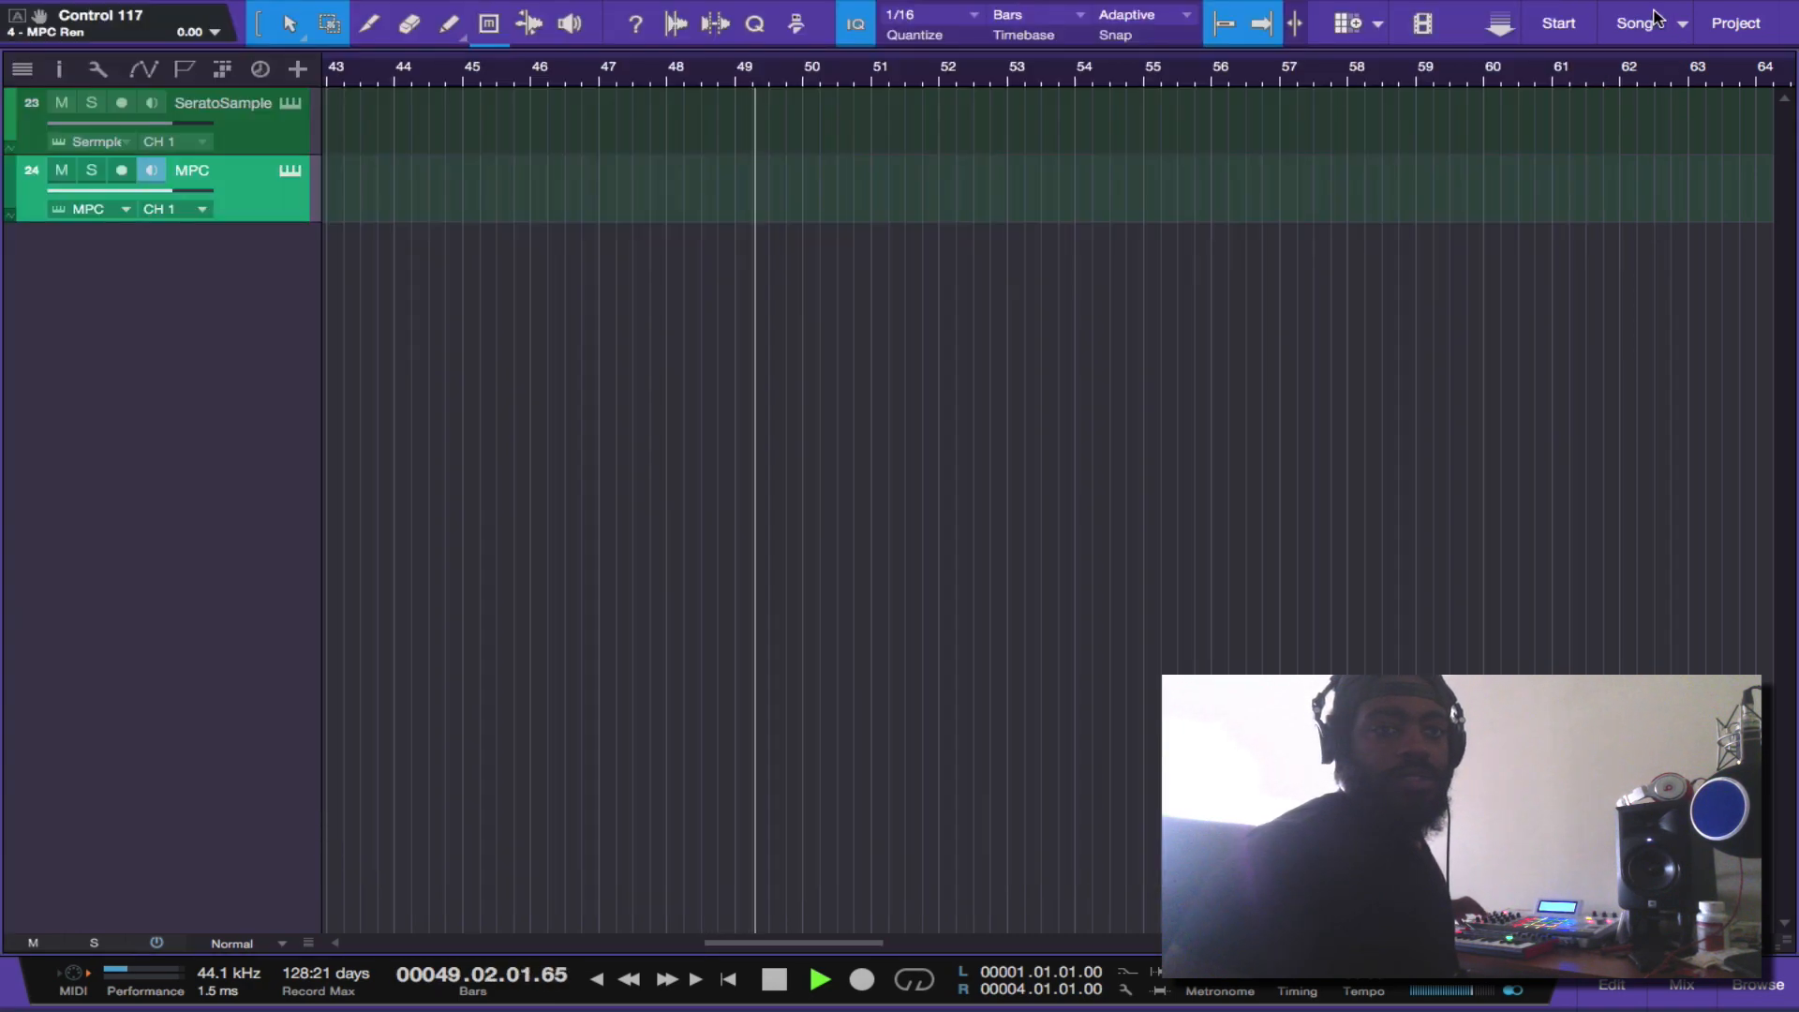
pyautogui.click(268, 131)
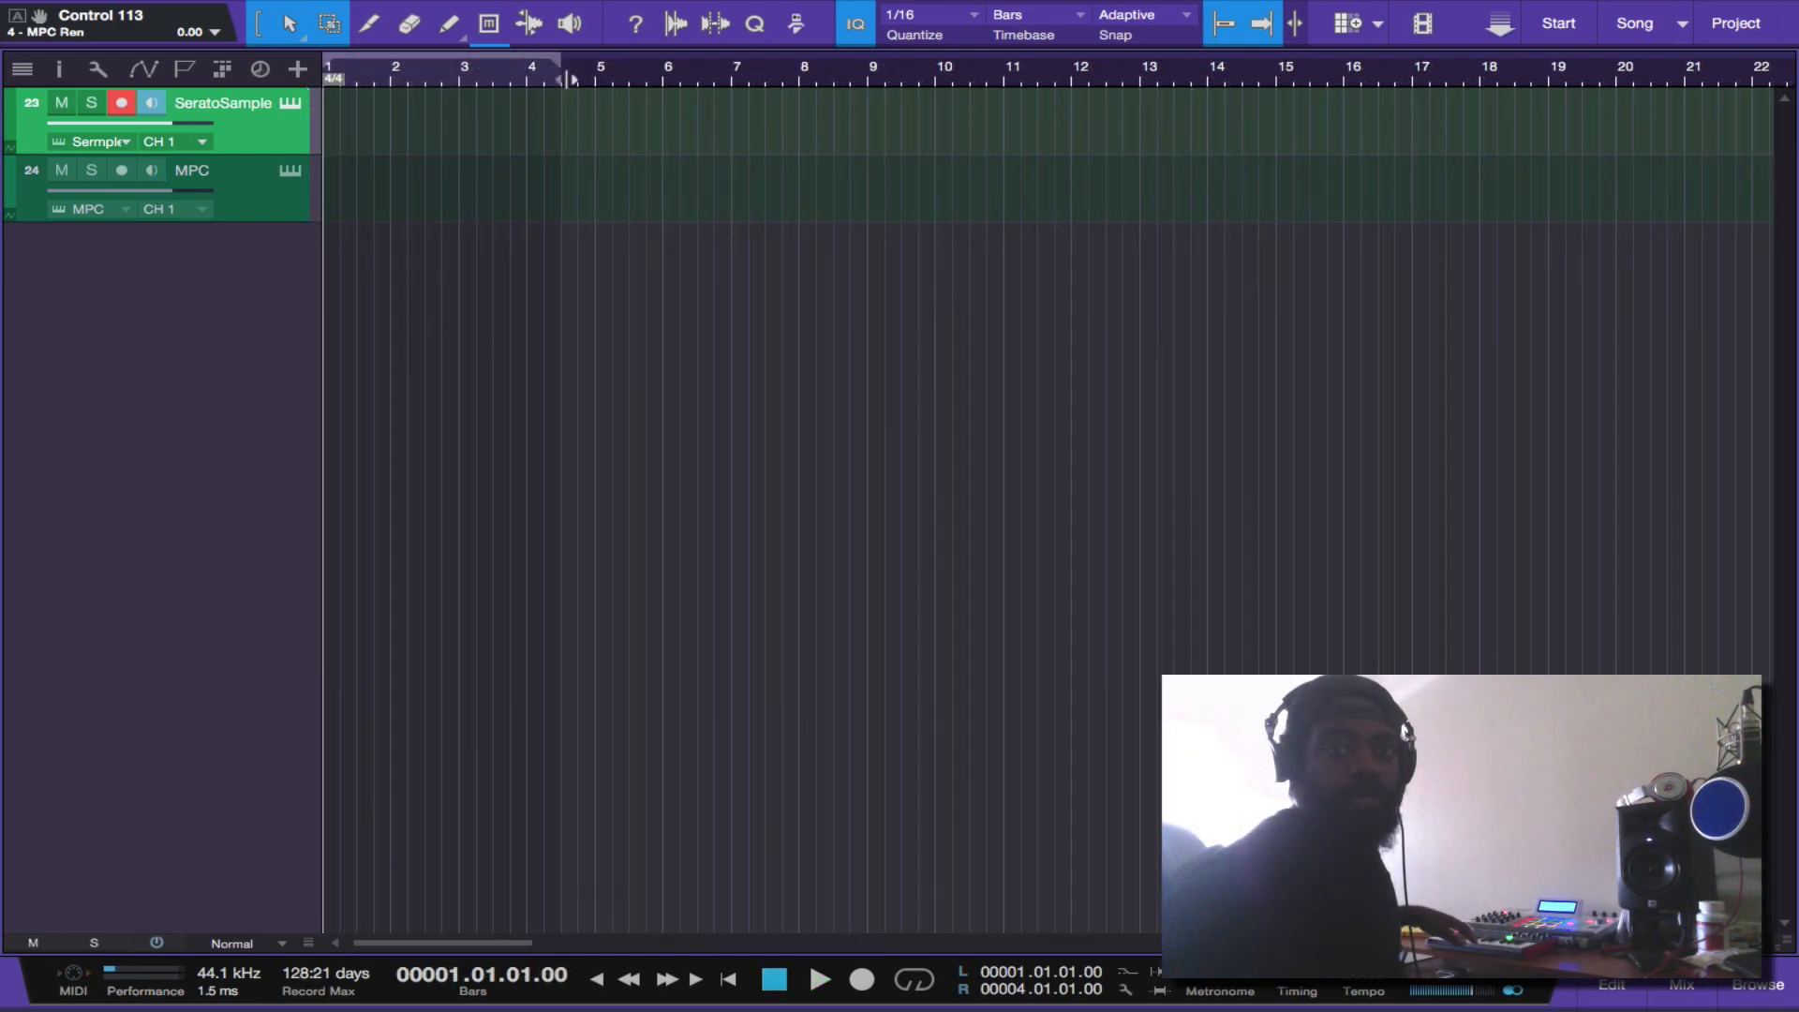
# - Loop bars 1 to 5, discard a first take and record a four-bar chop pattern on the SeratoSample track
pyautogui.press('/')
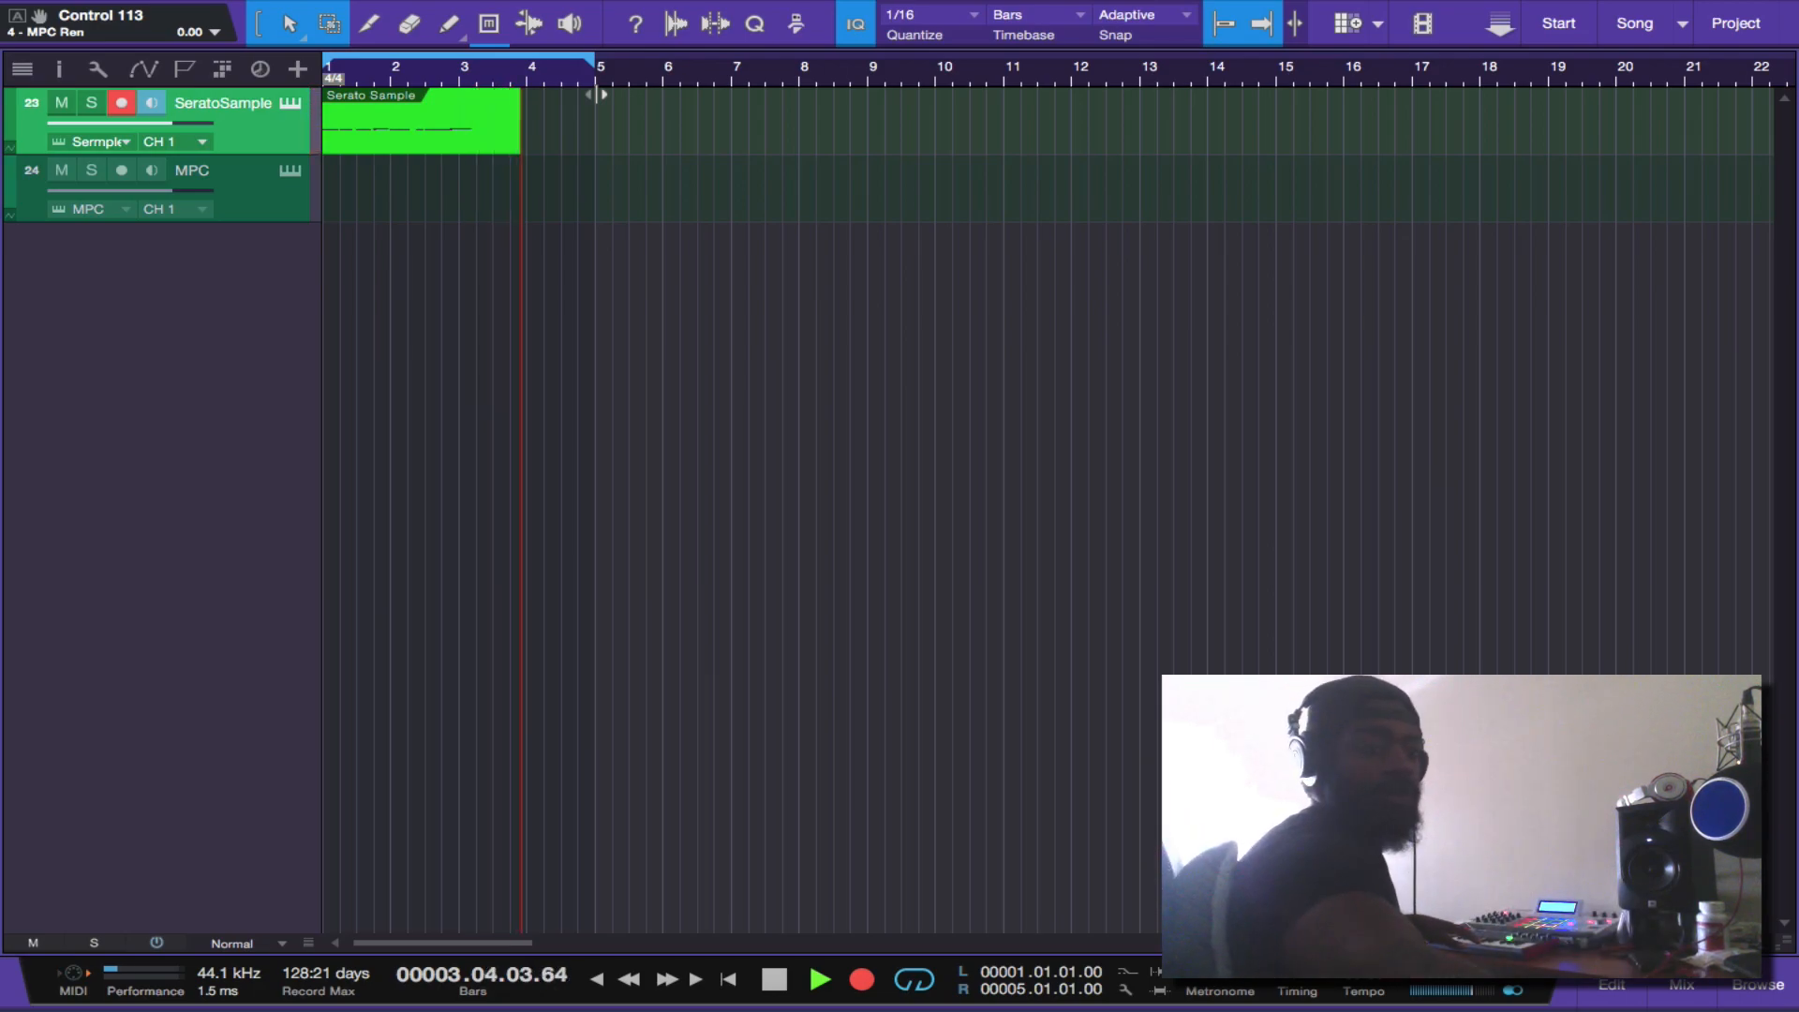
pyautogui.press('space')
pyautogui.hotkey('ctrl', 'z')
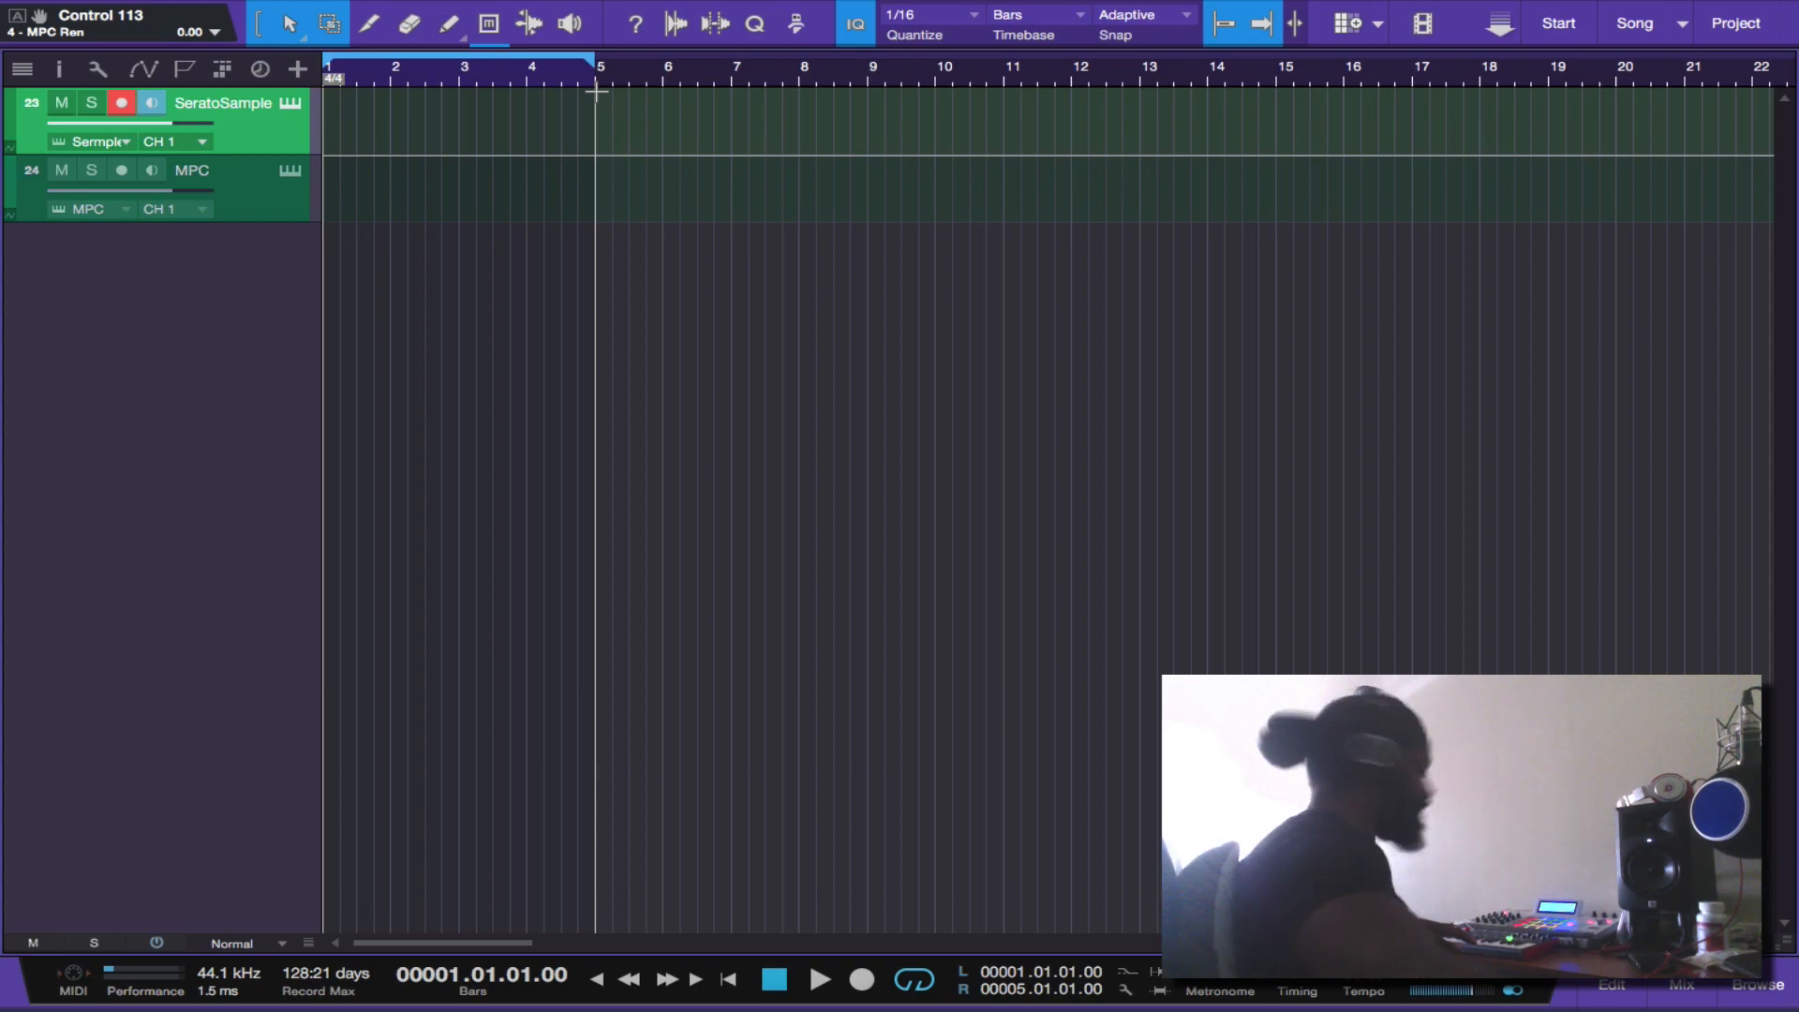
pyautogui.press('space')
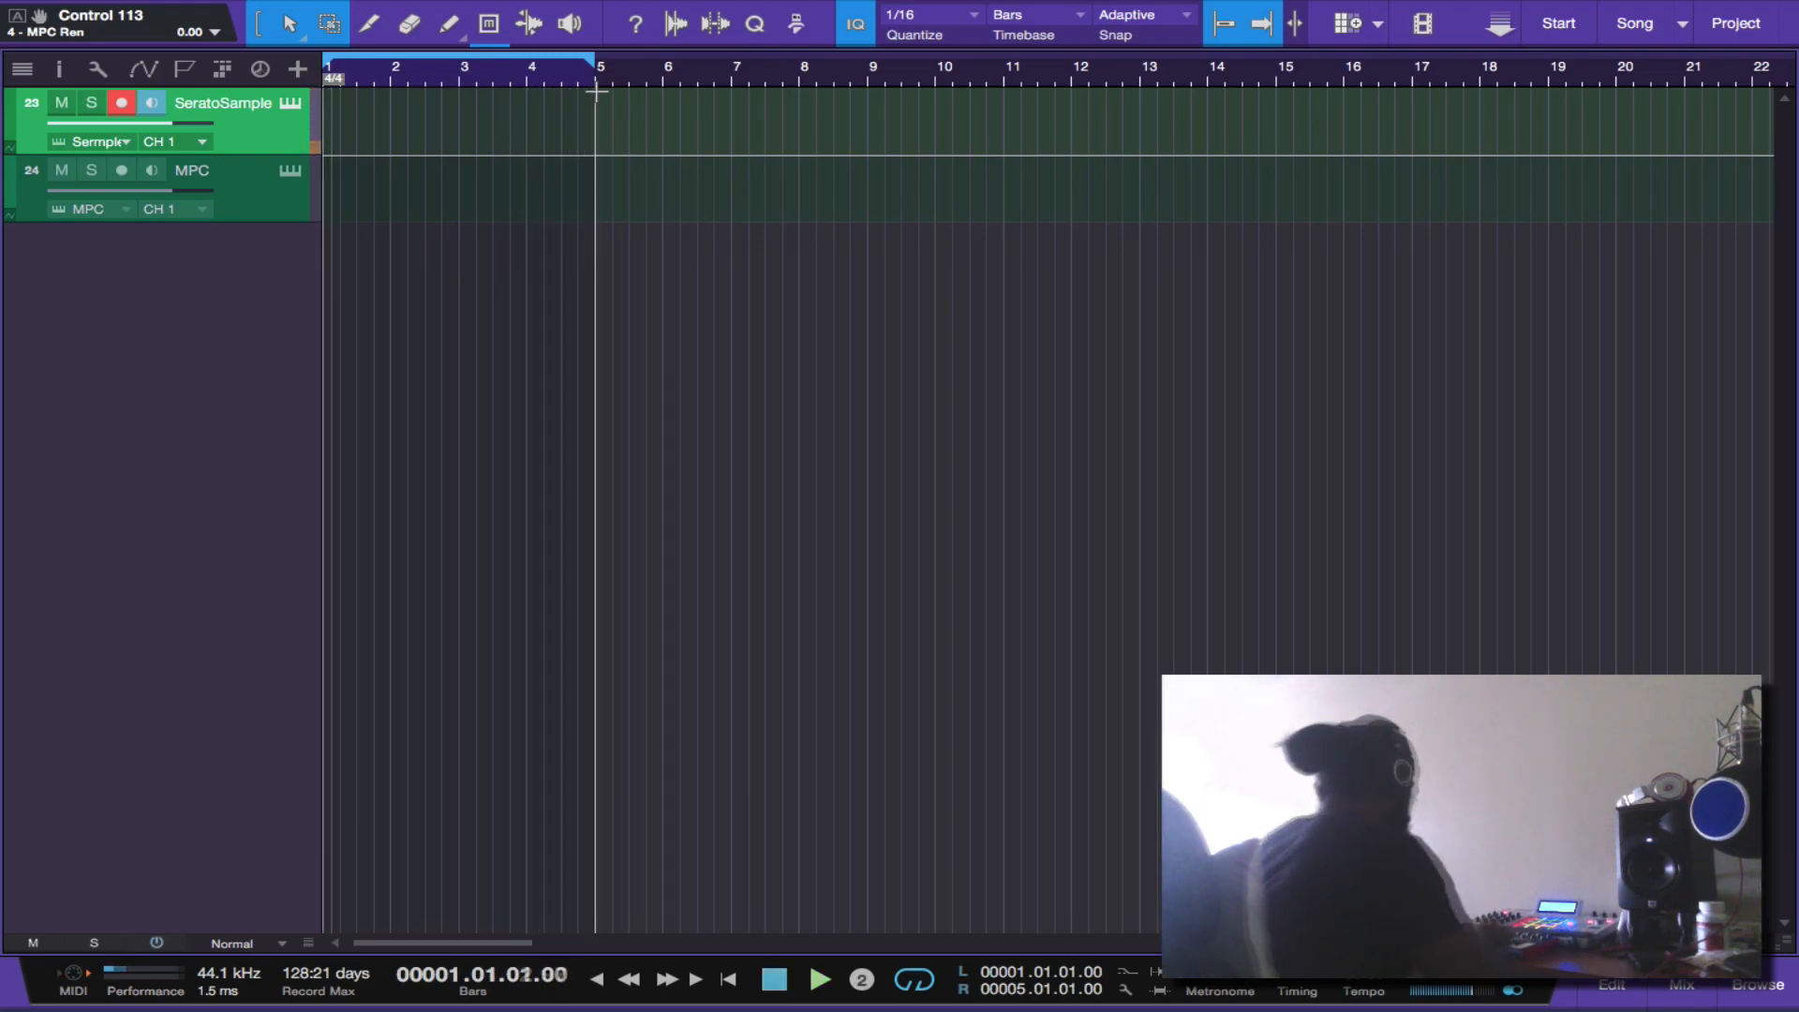
pyautogui.press('space')
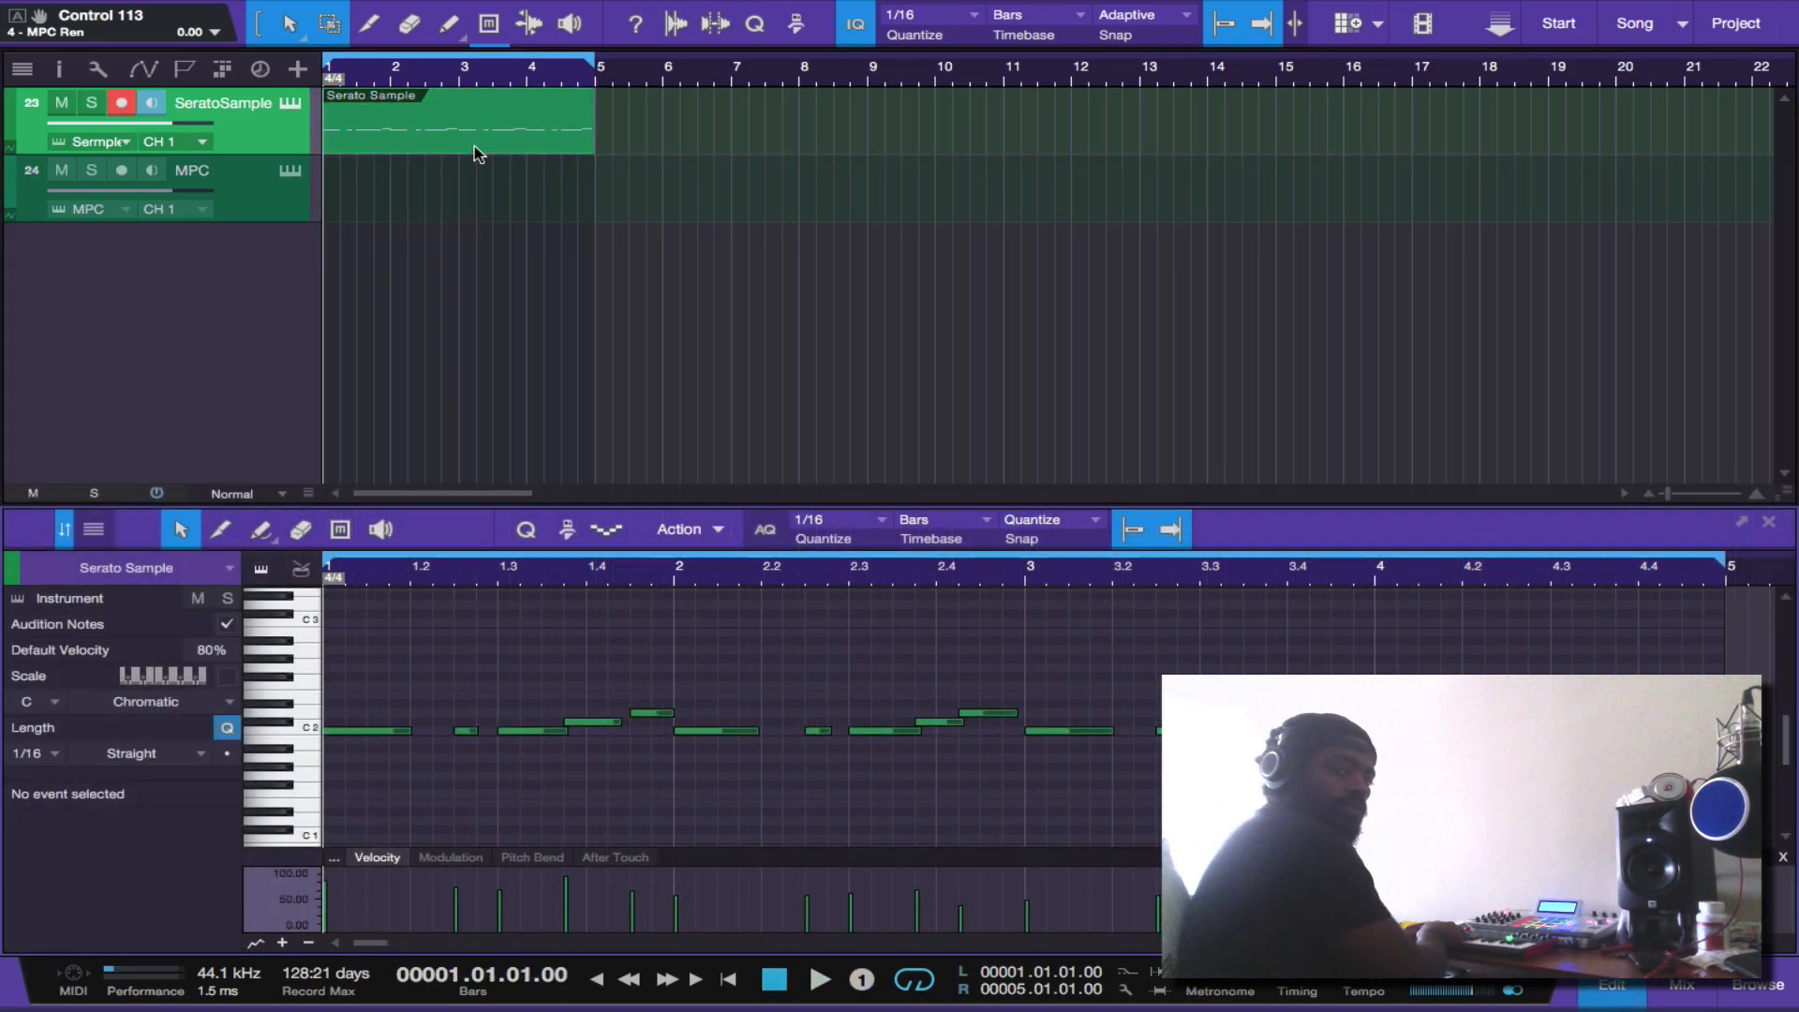
# - Try overdubbing lower-pitched chops onto the SeratoSample pattern, and undo the overdub
pyautogui.press('KP_Multiply')
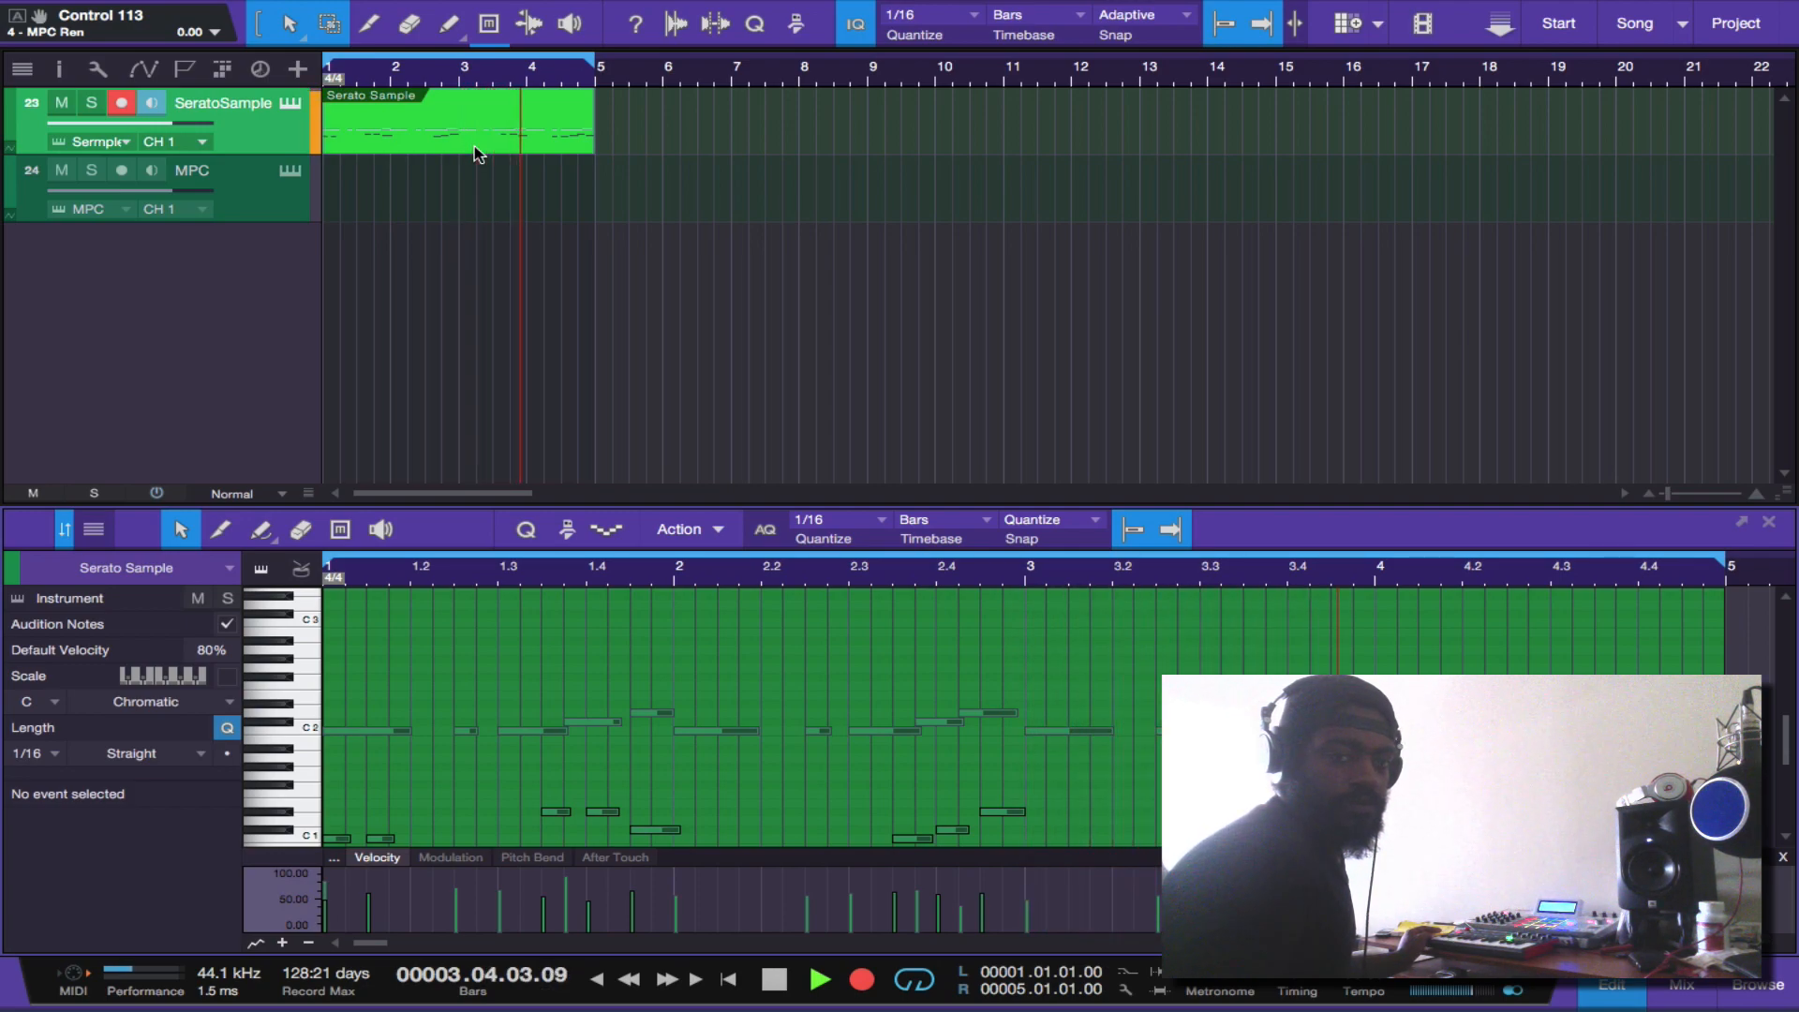
pyautogui.press('space')
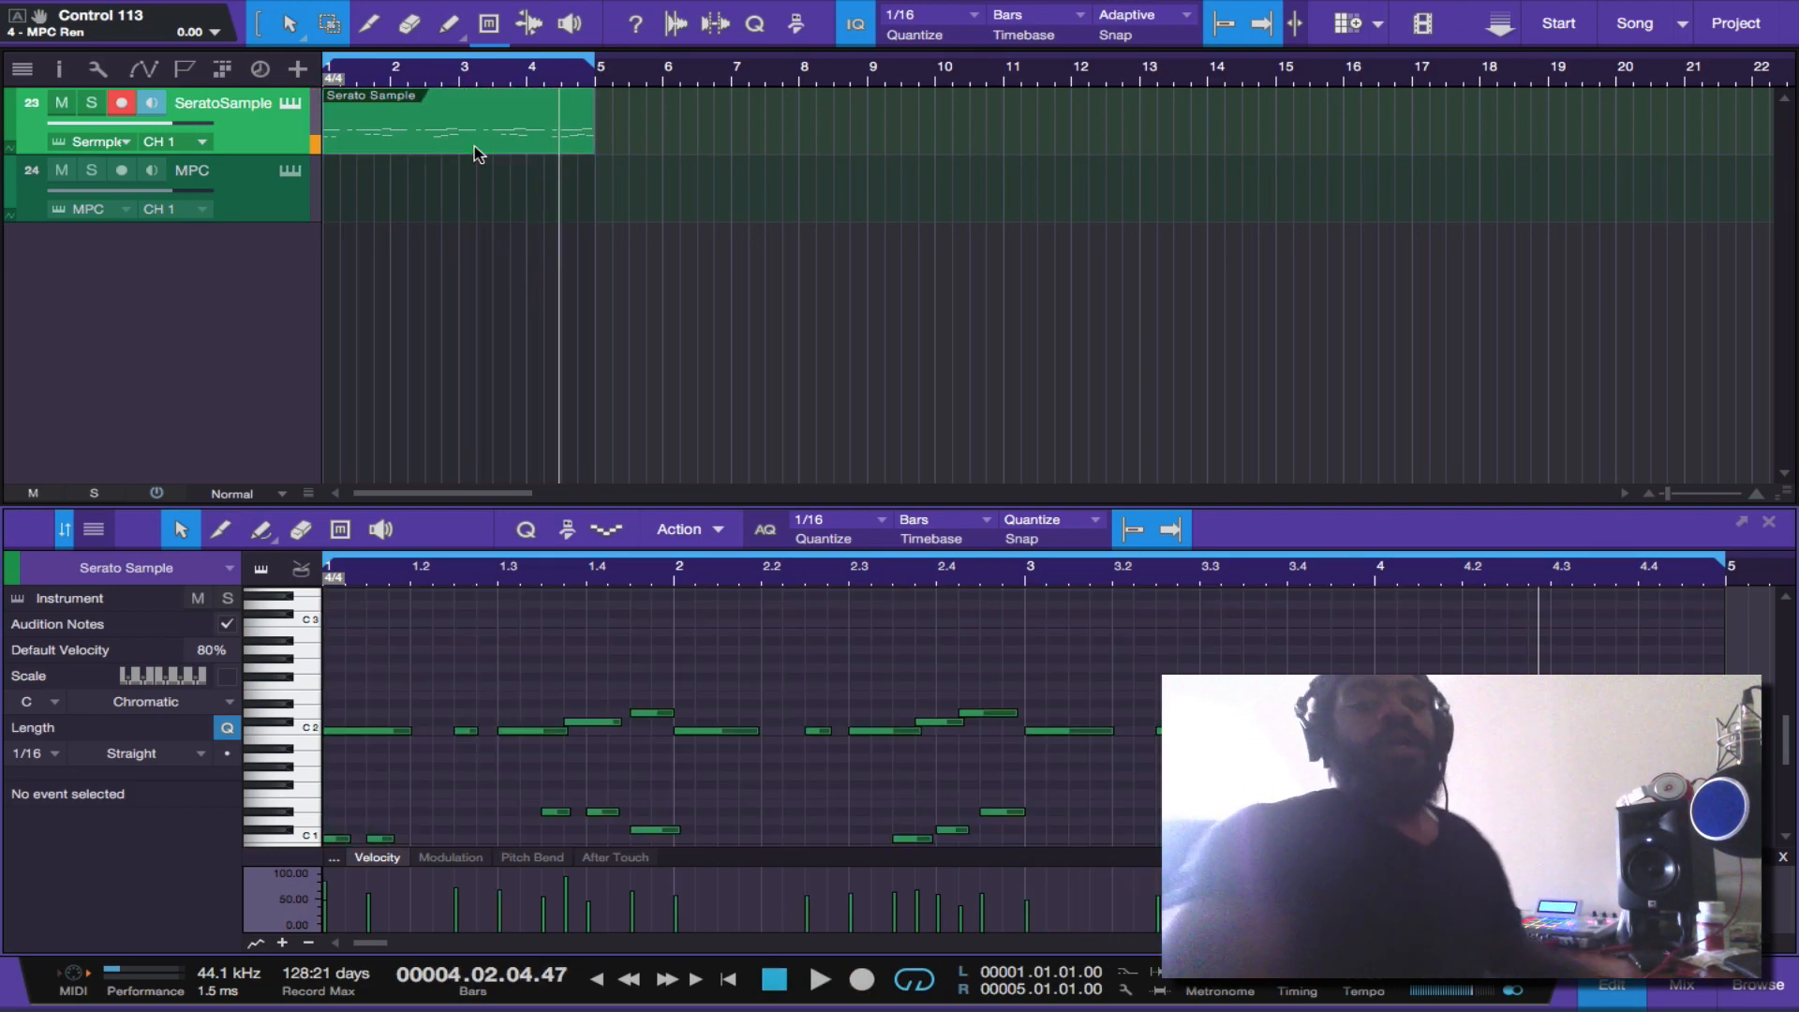
pyautogui.hotkey('ctrl', 'z')
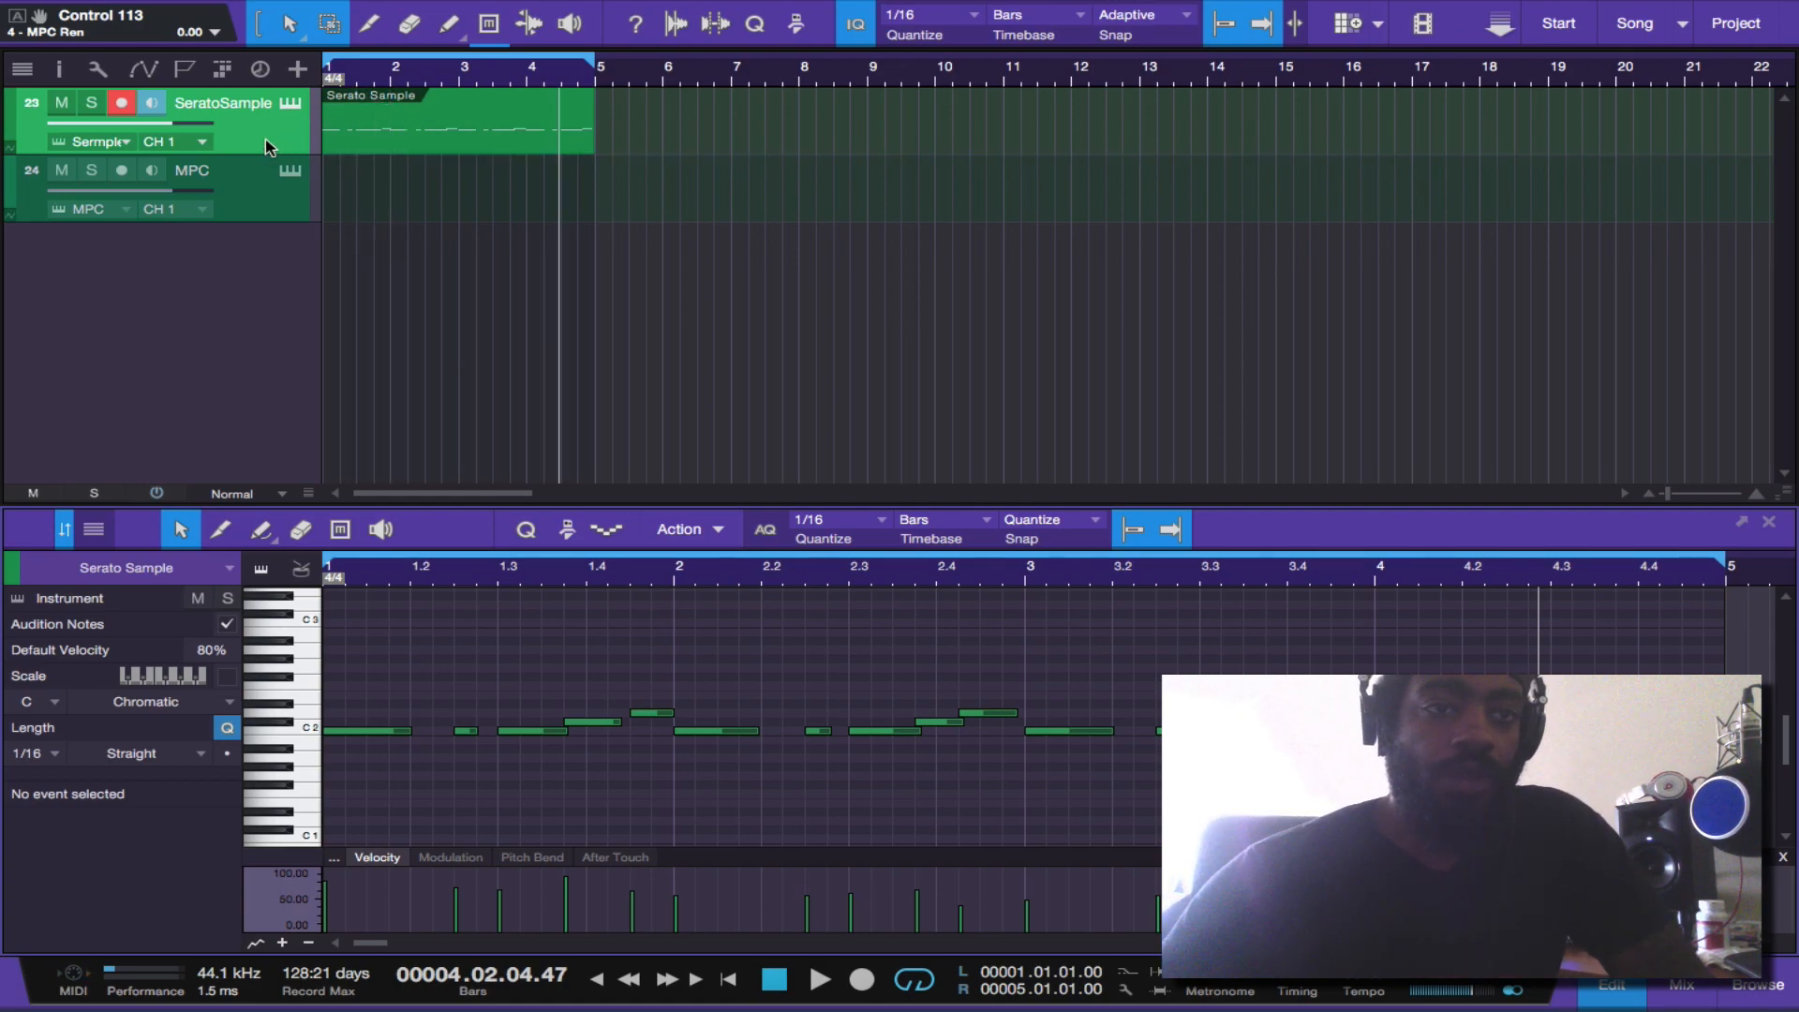
# - Duplicate the SeratoSample track together with its instrument and delete the copied part from the new track
pyautogui.moveTo(266, 139); pyautogui.dragTo(266, 178)
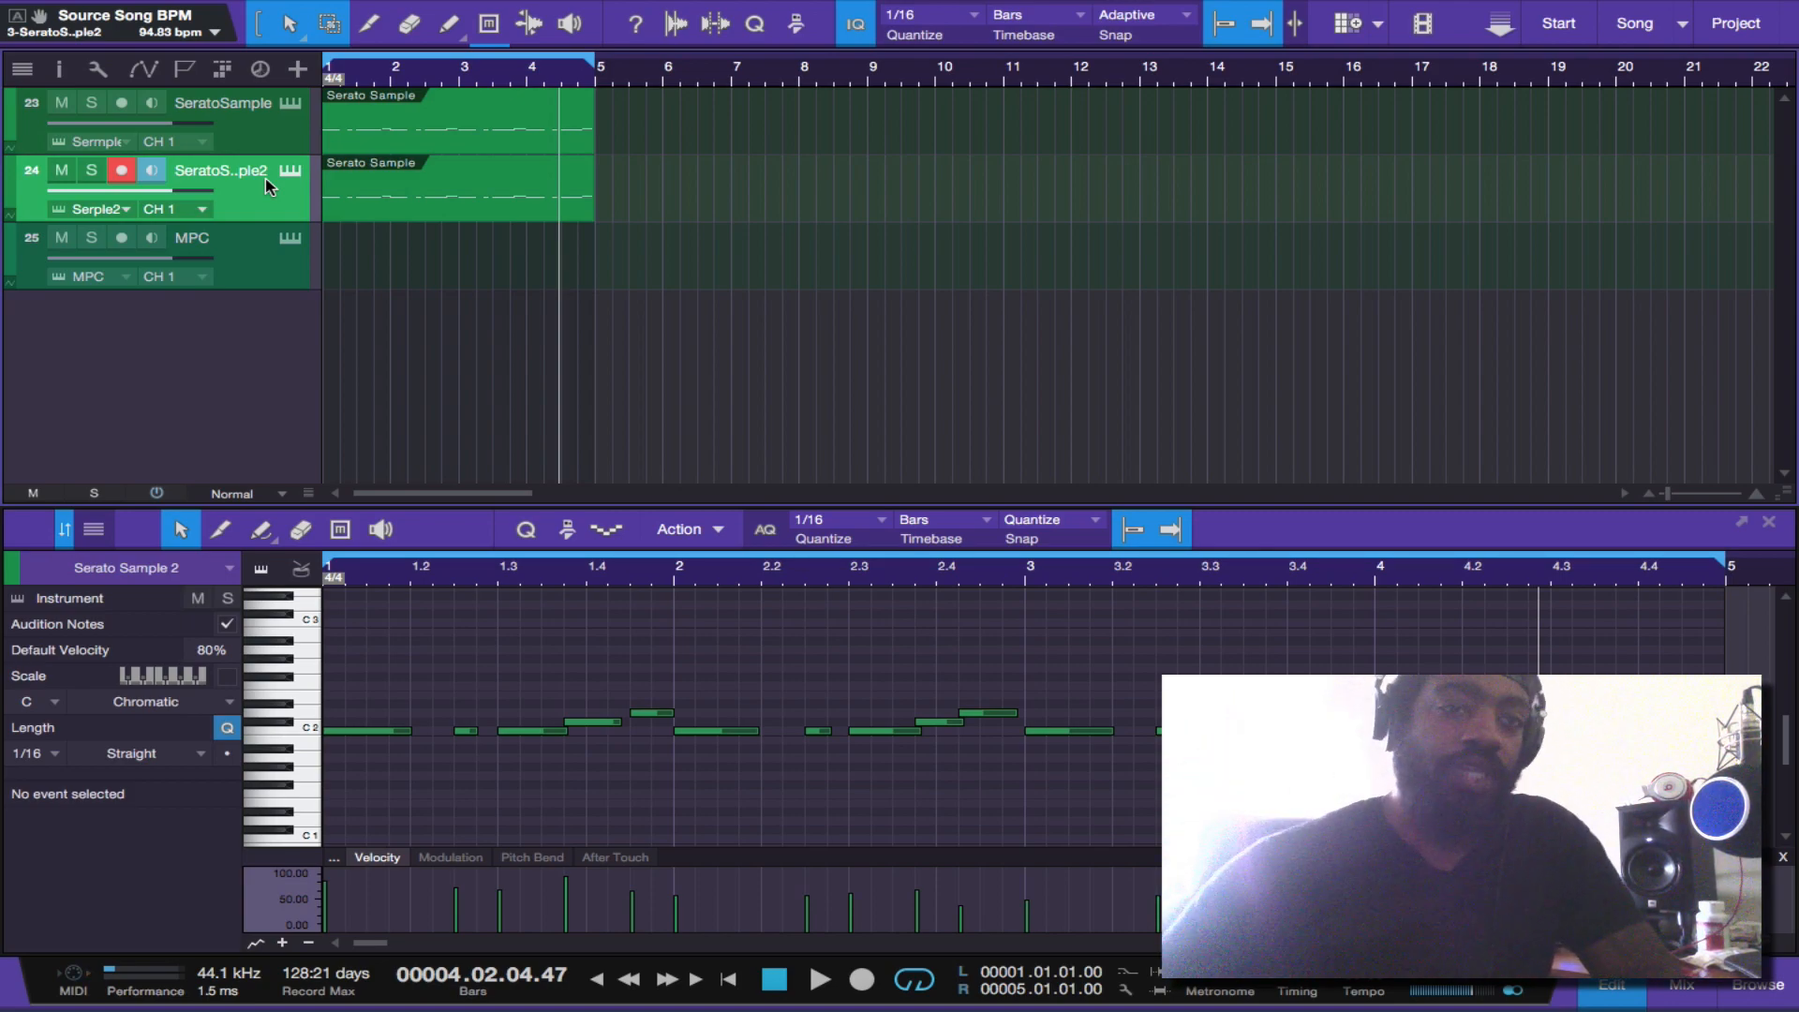
pyautogui.click(415, 205)
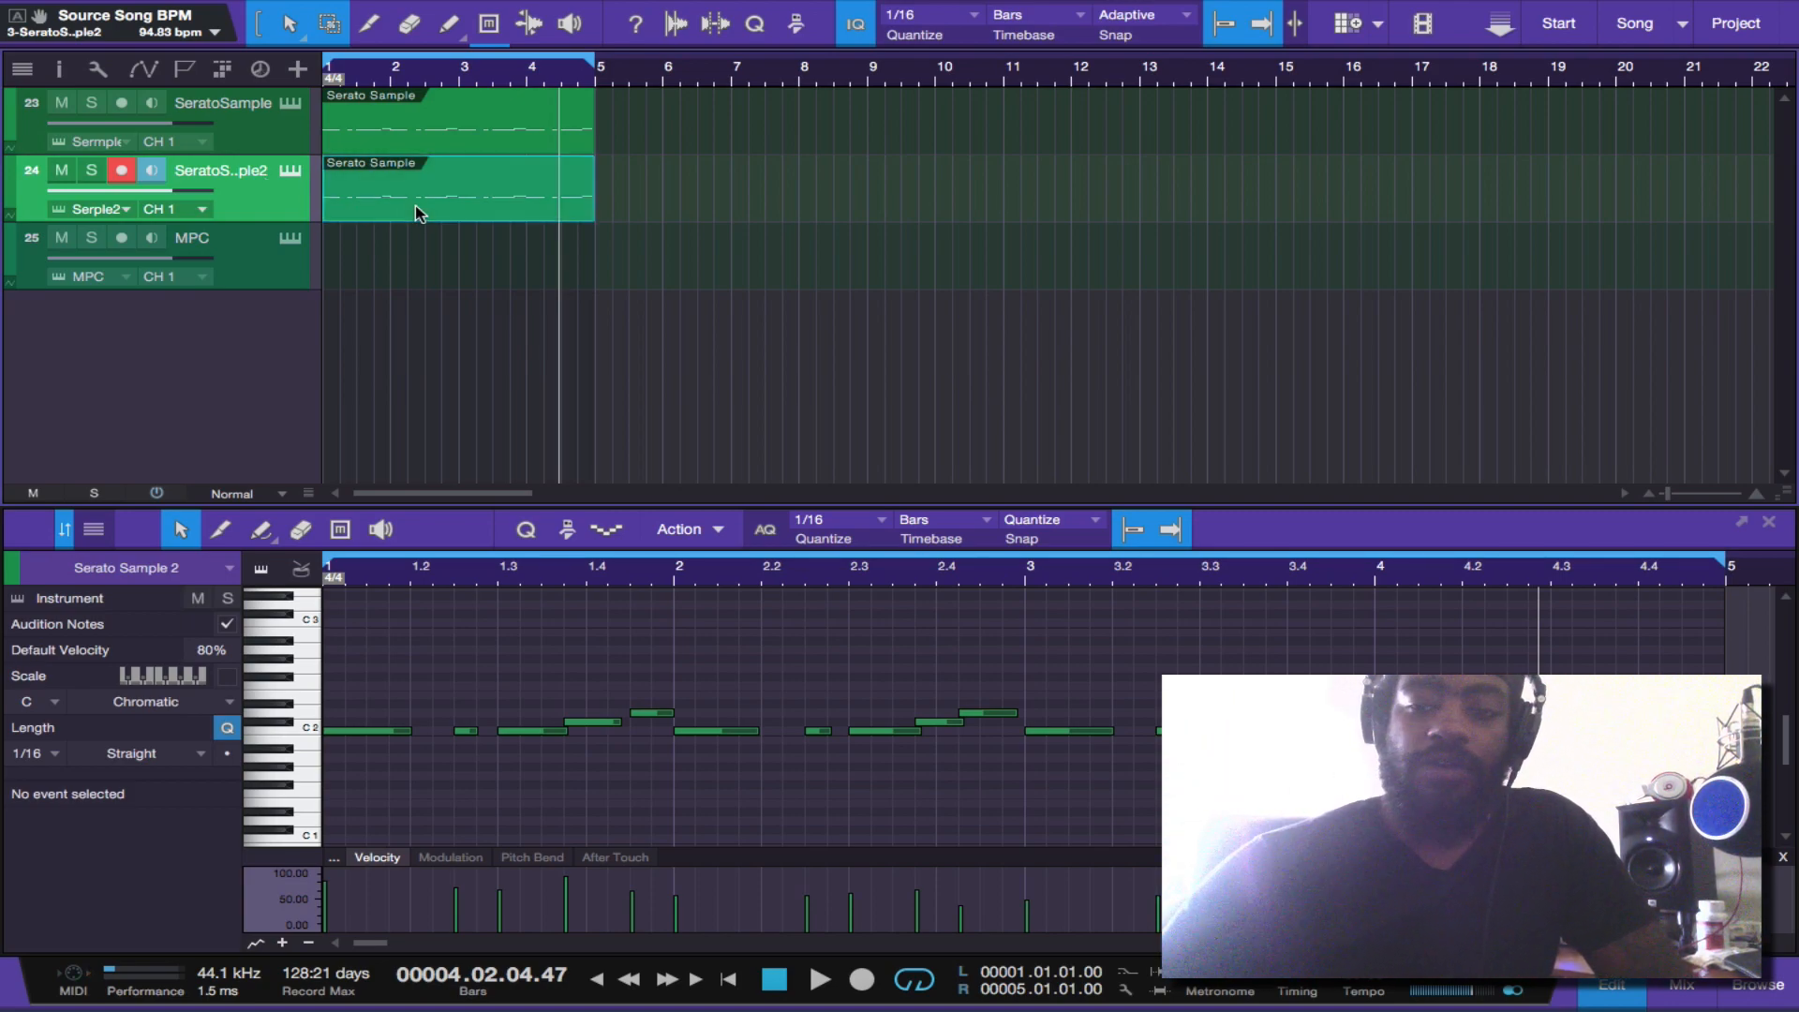
pyautogui.press('Delete')
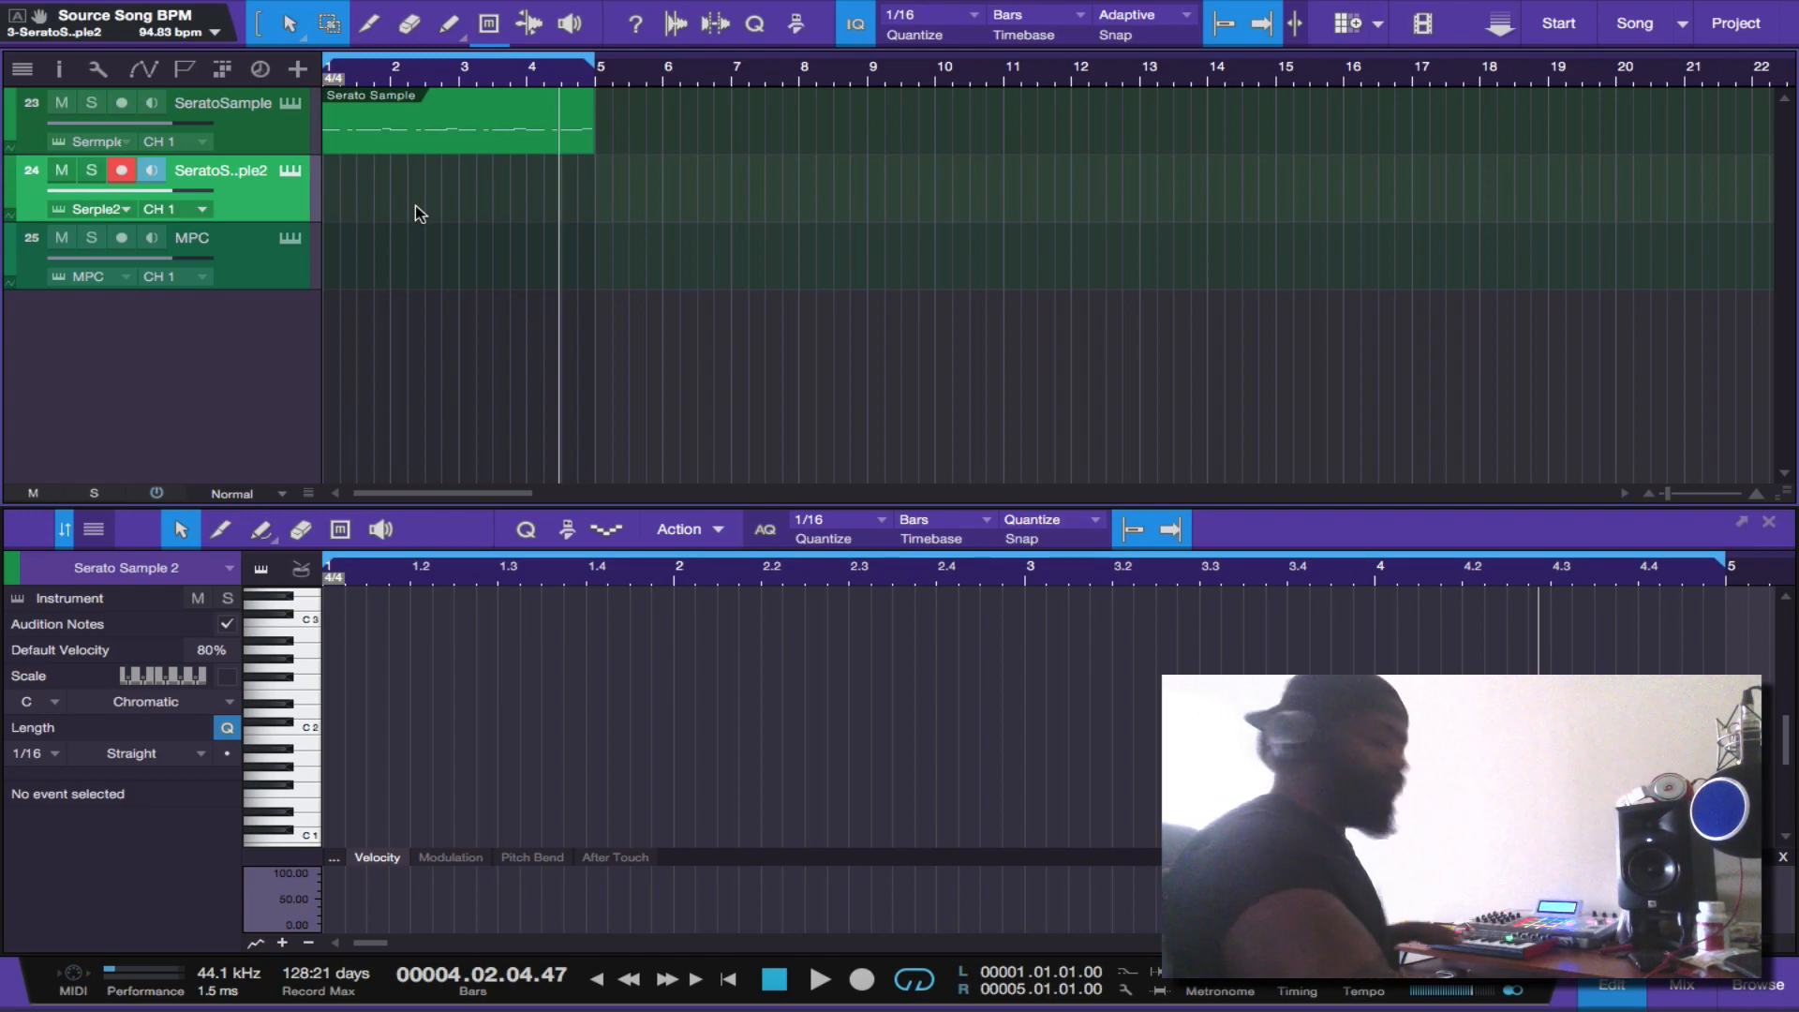
# - Record a four-bar pattern of low chops on the second Serato Sample track, deleting the first take and recording again
pyautogui.press(',')
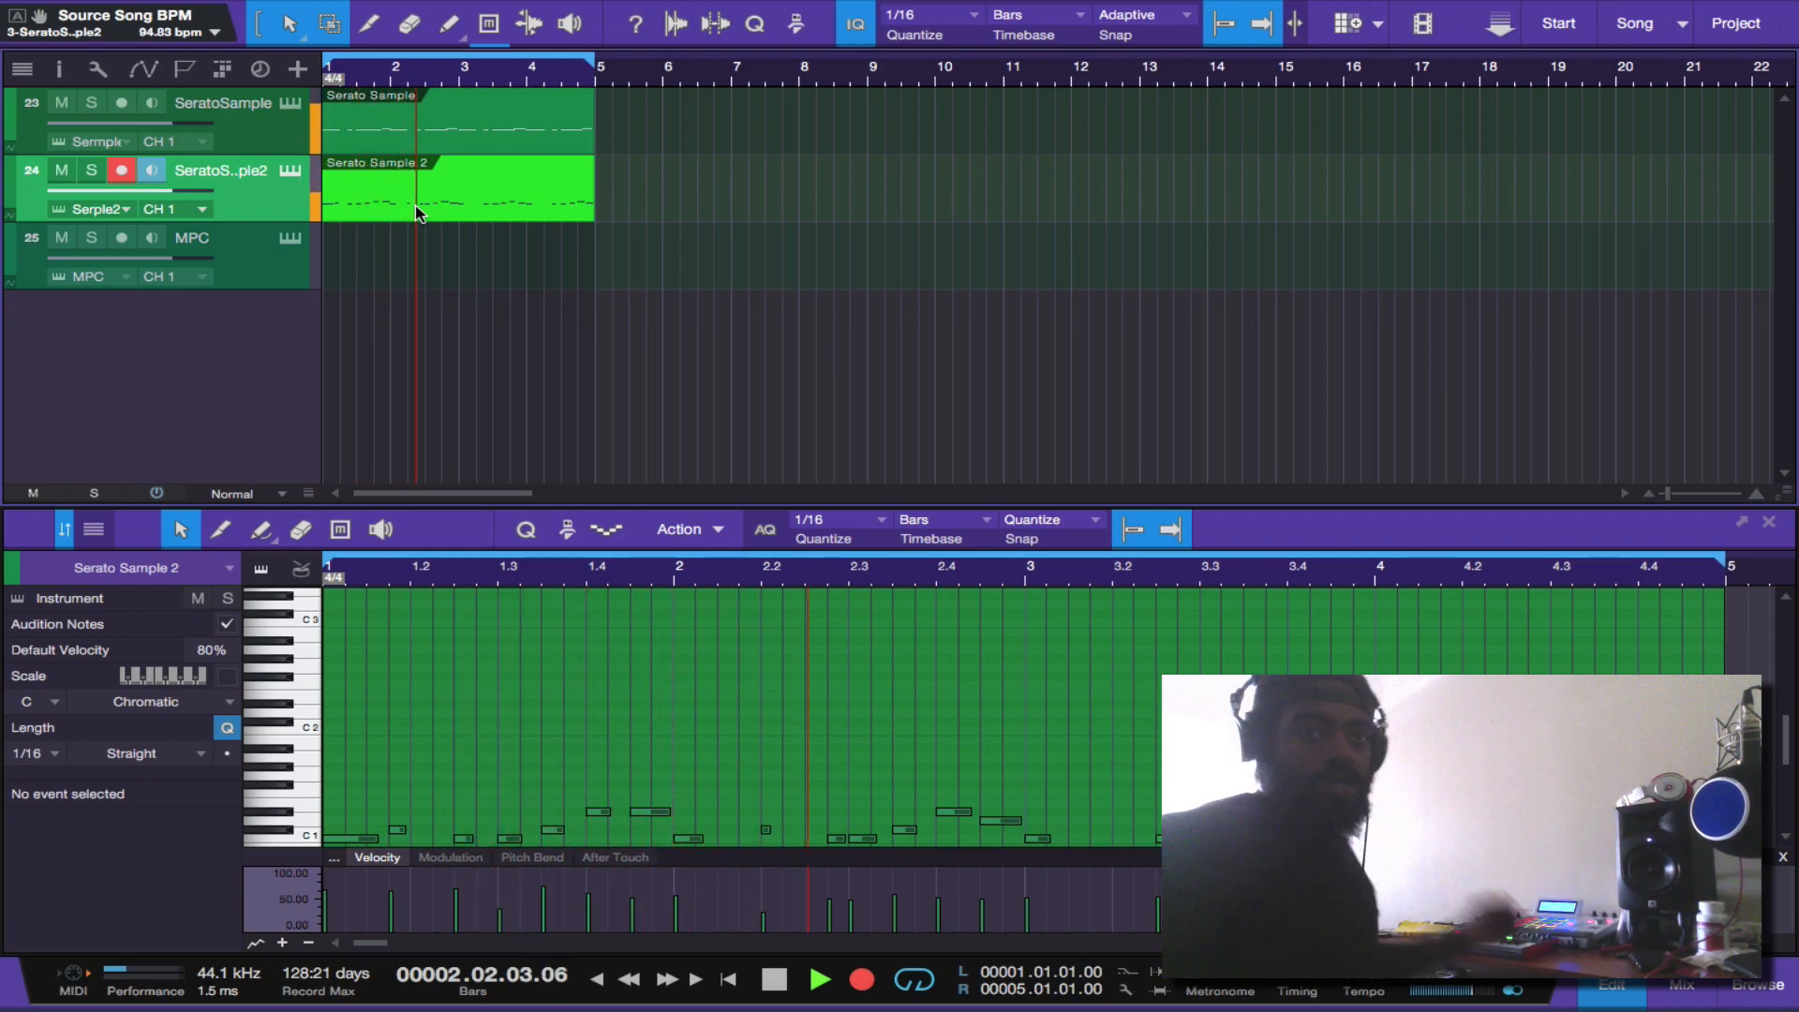
pyautogui.press('space')
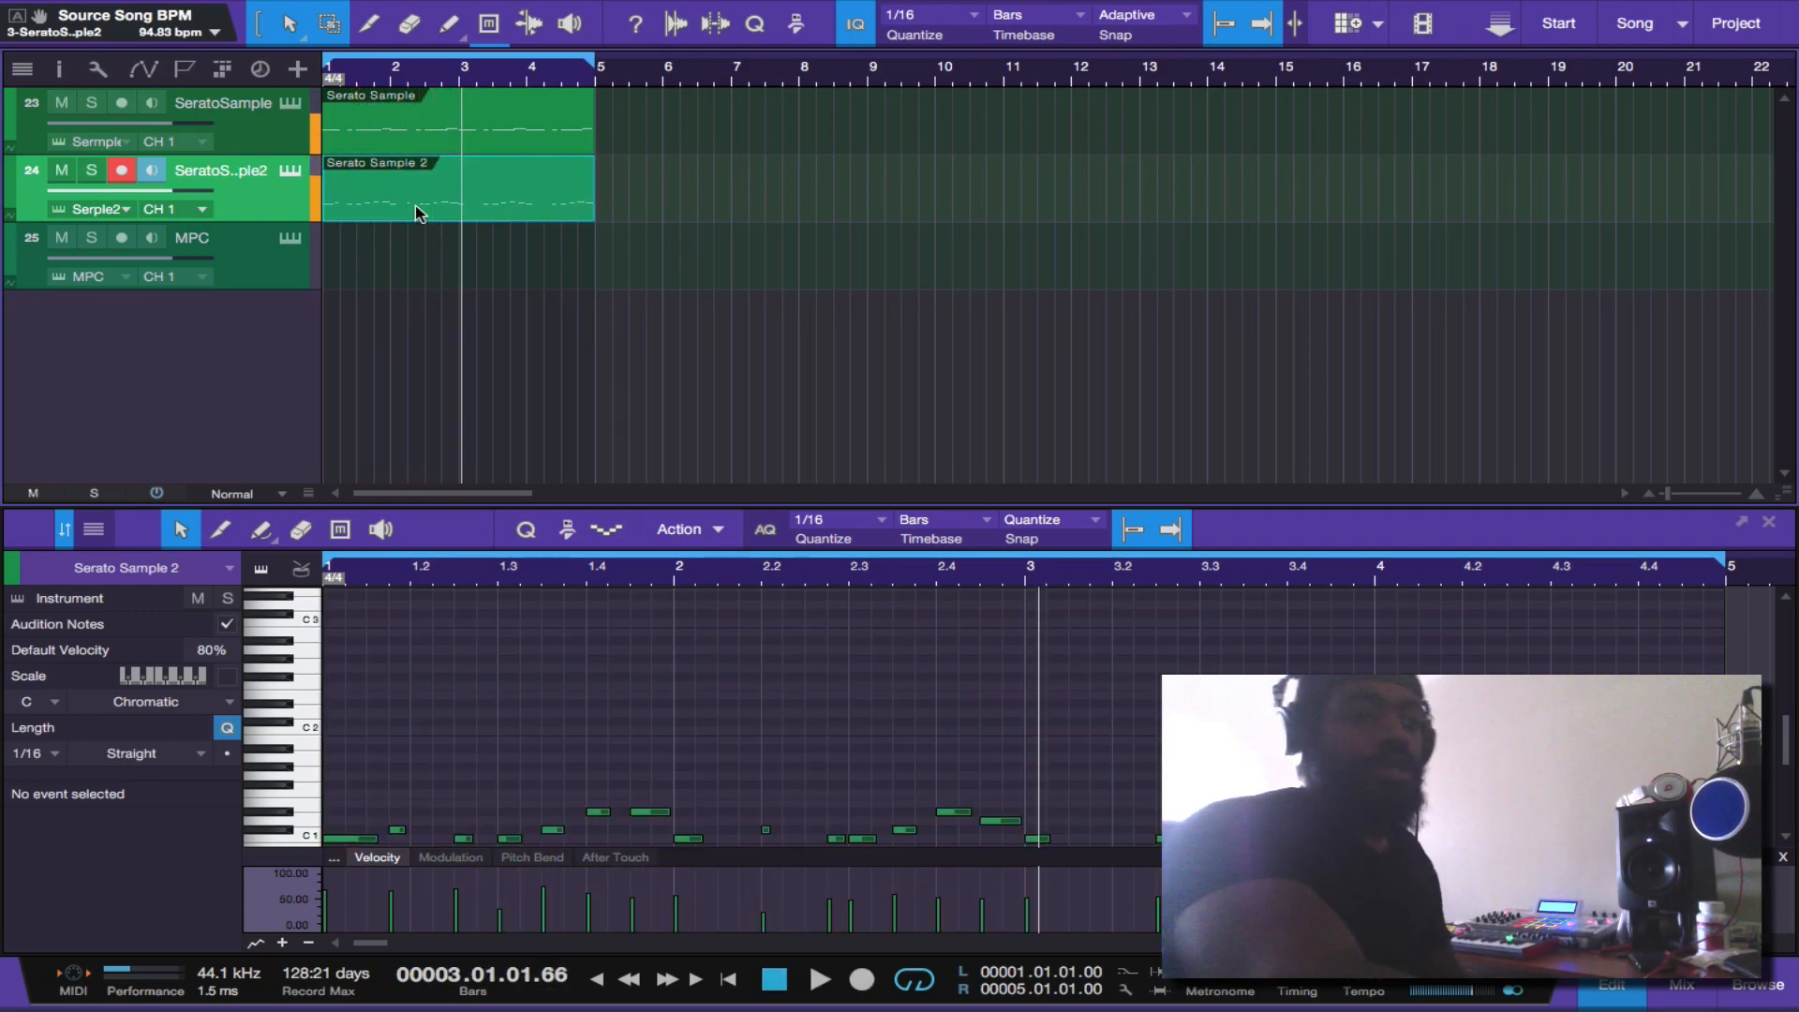
pyautogui.press('Delete')
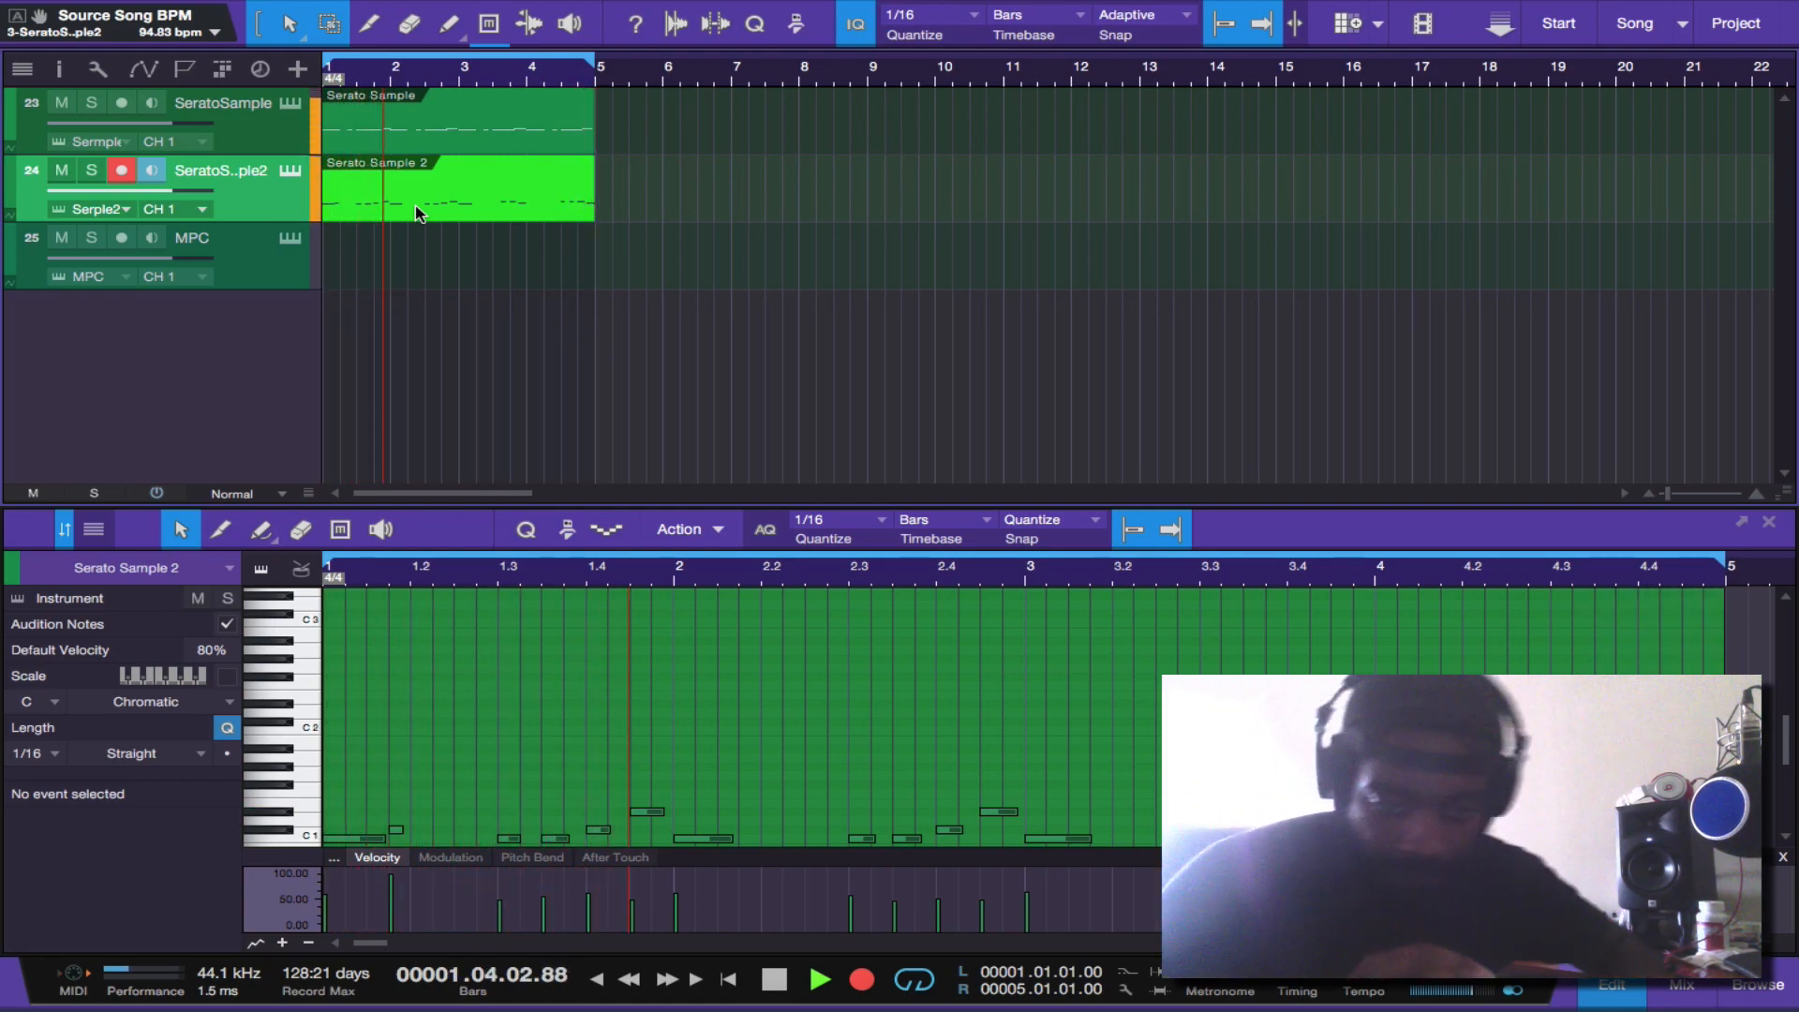
pyautogui.press('KP_Multiply')
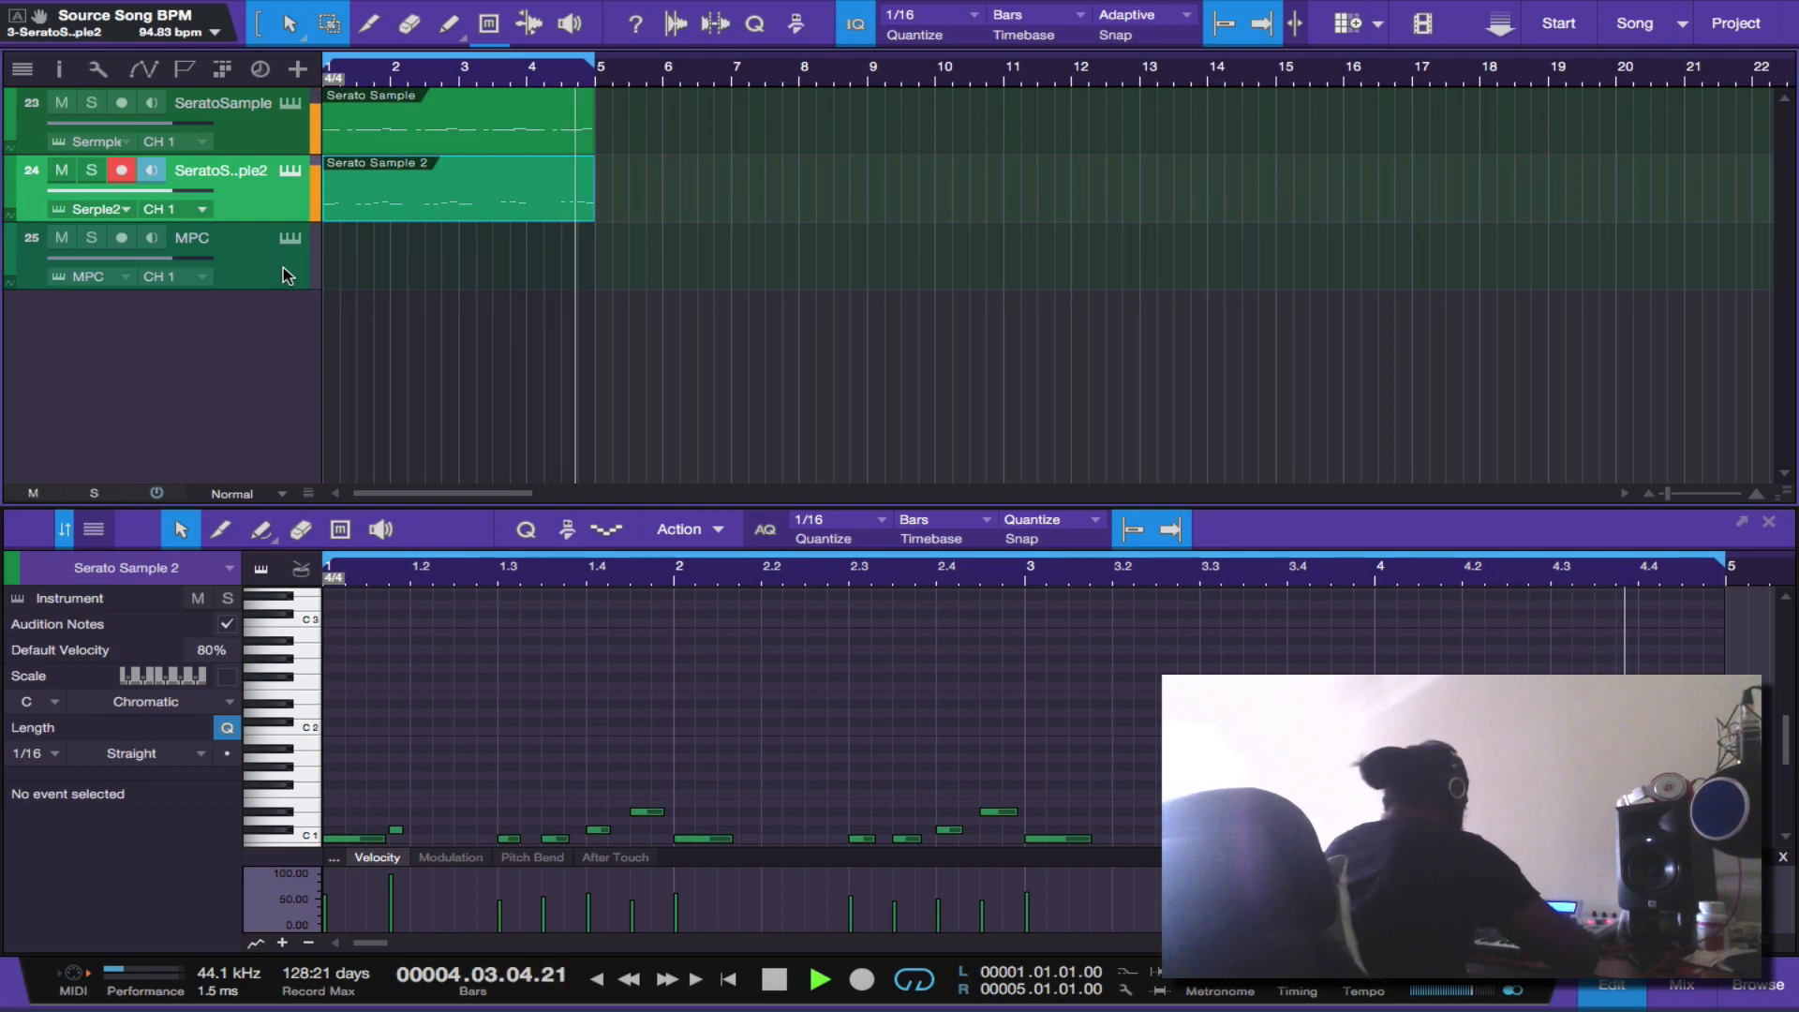
pyautogui.press('space')
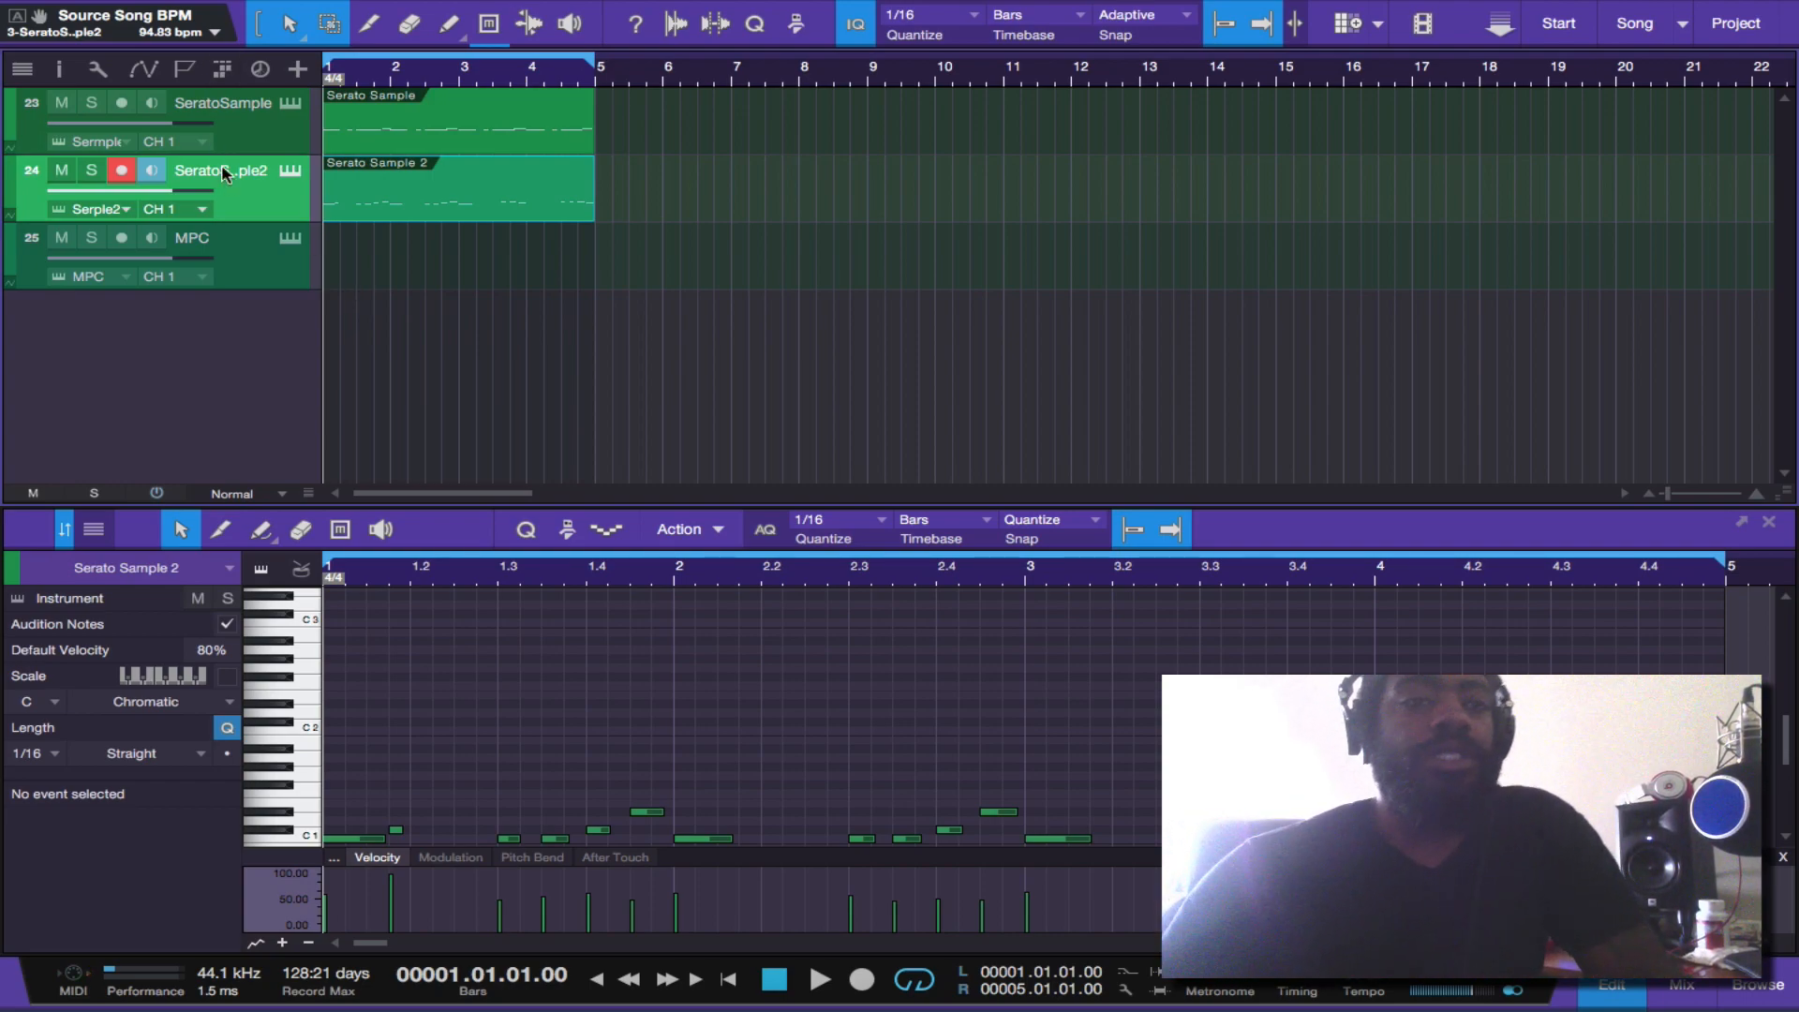
# - Solo the second Serato Sample track, listen to its recorded pattern and unsolo it
pyautogui.click(91, 171)
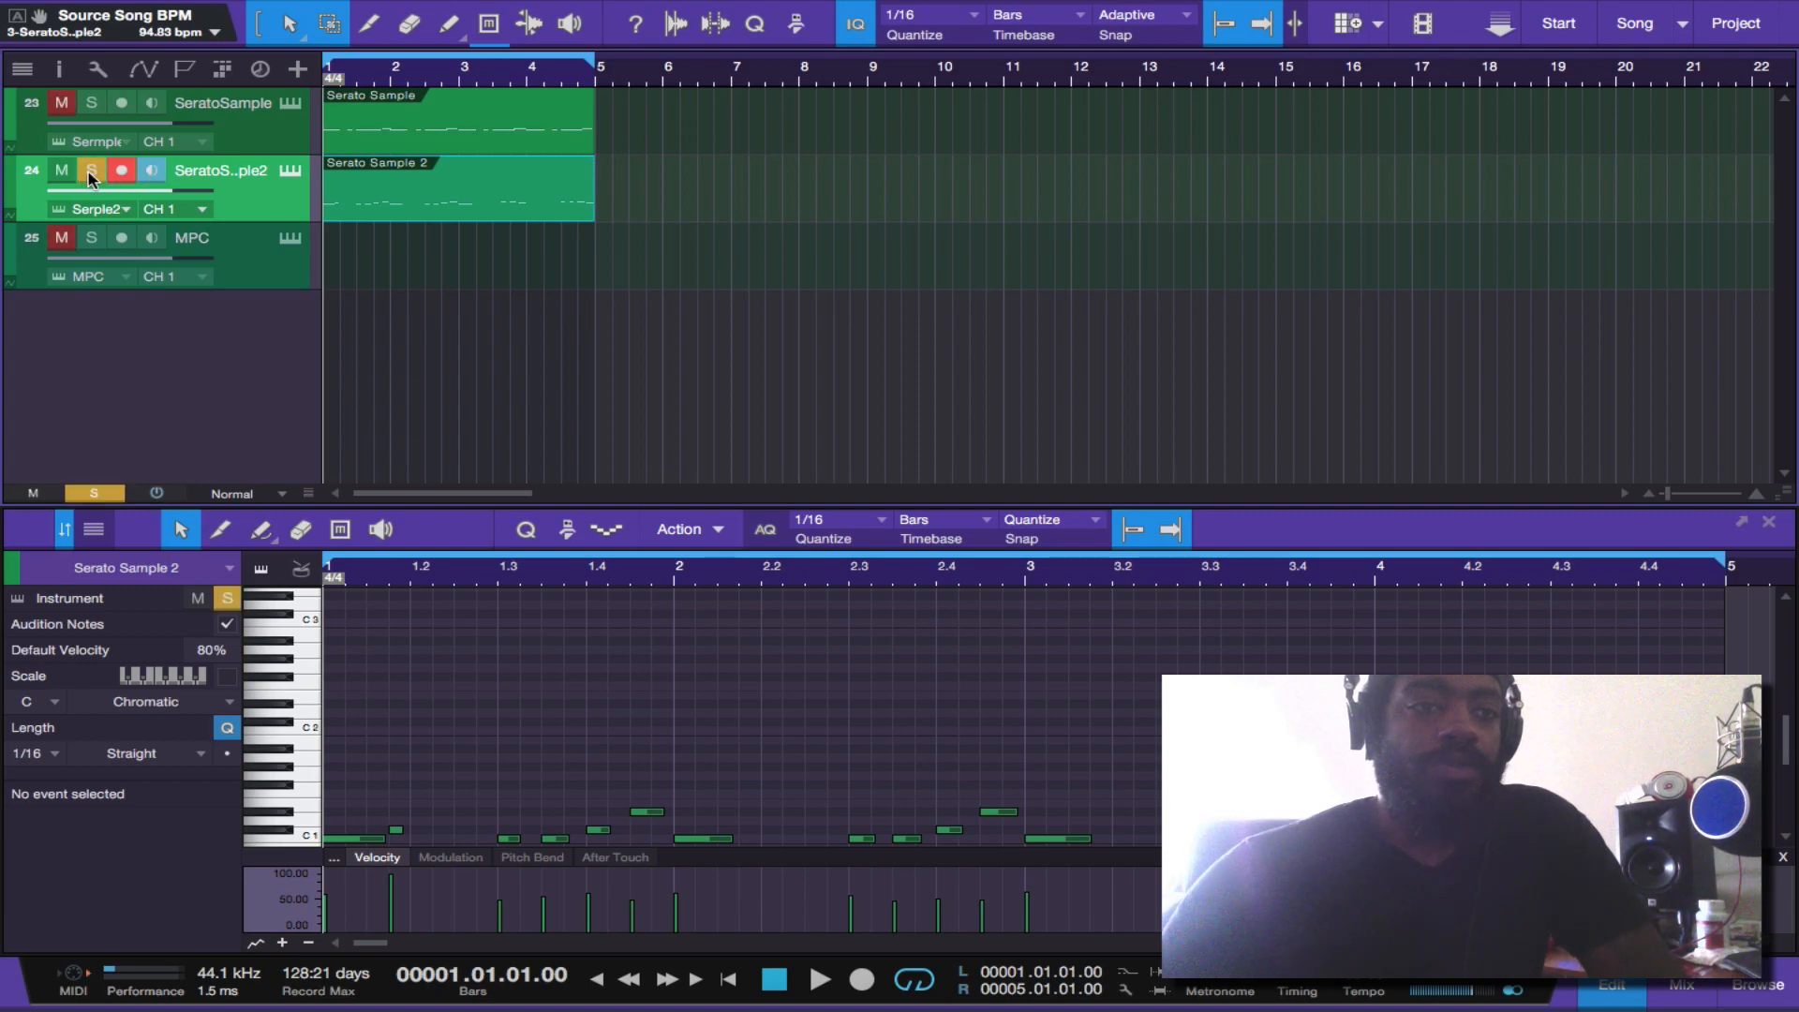
pyautogui.press('space')
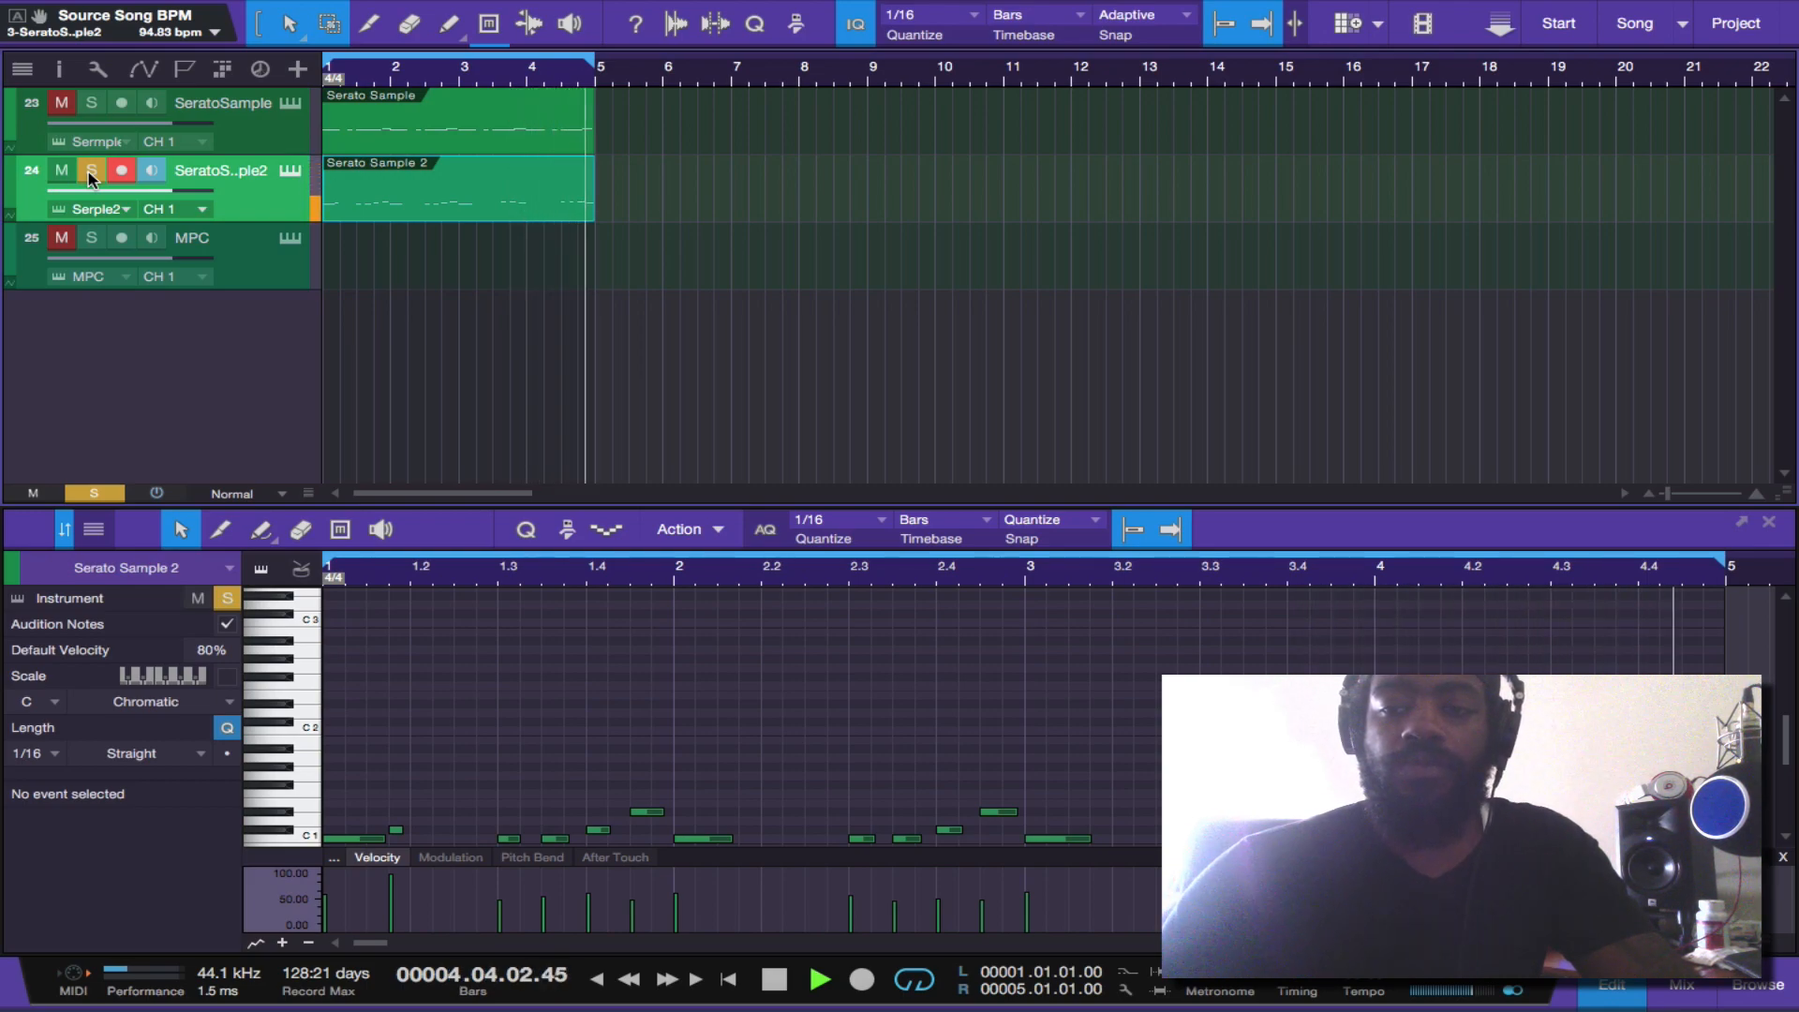
pyautogui.click(91, 173)
pyautogui.press('space')
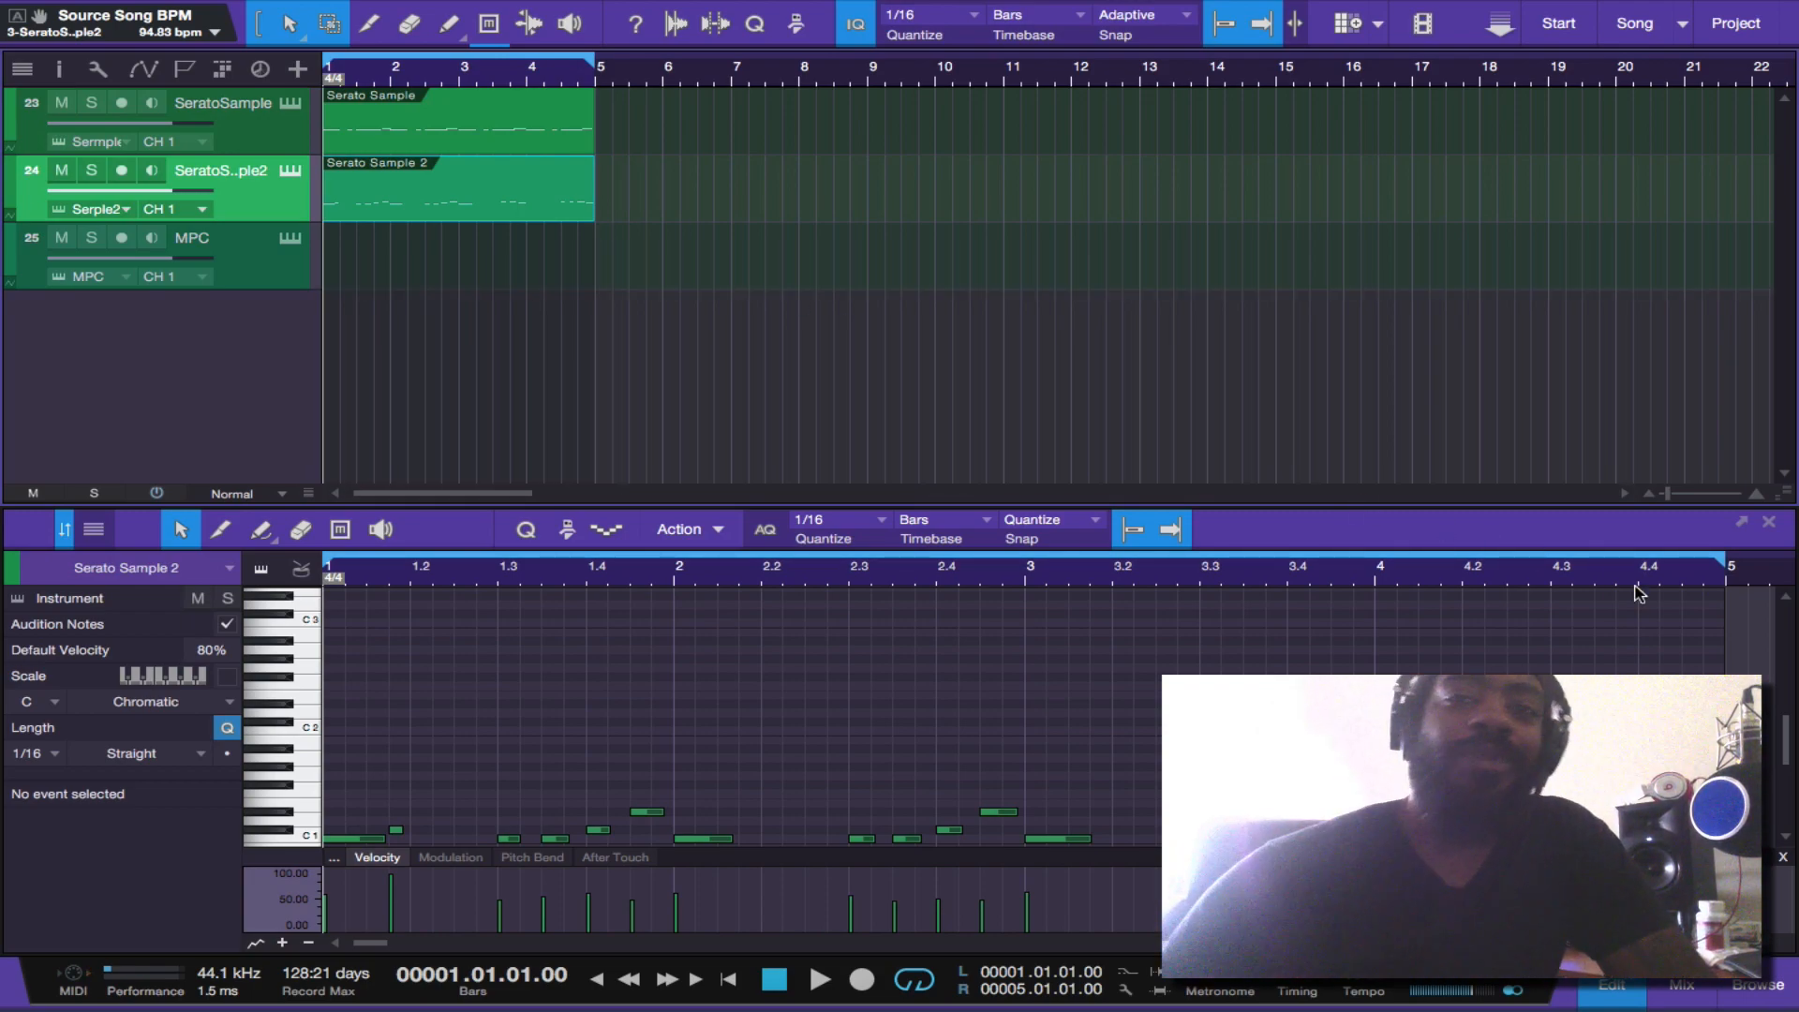
# - Close the note editor, open the browser and look over the piano roll of MPC's Track 02
pyautogui.click(1767, 525)
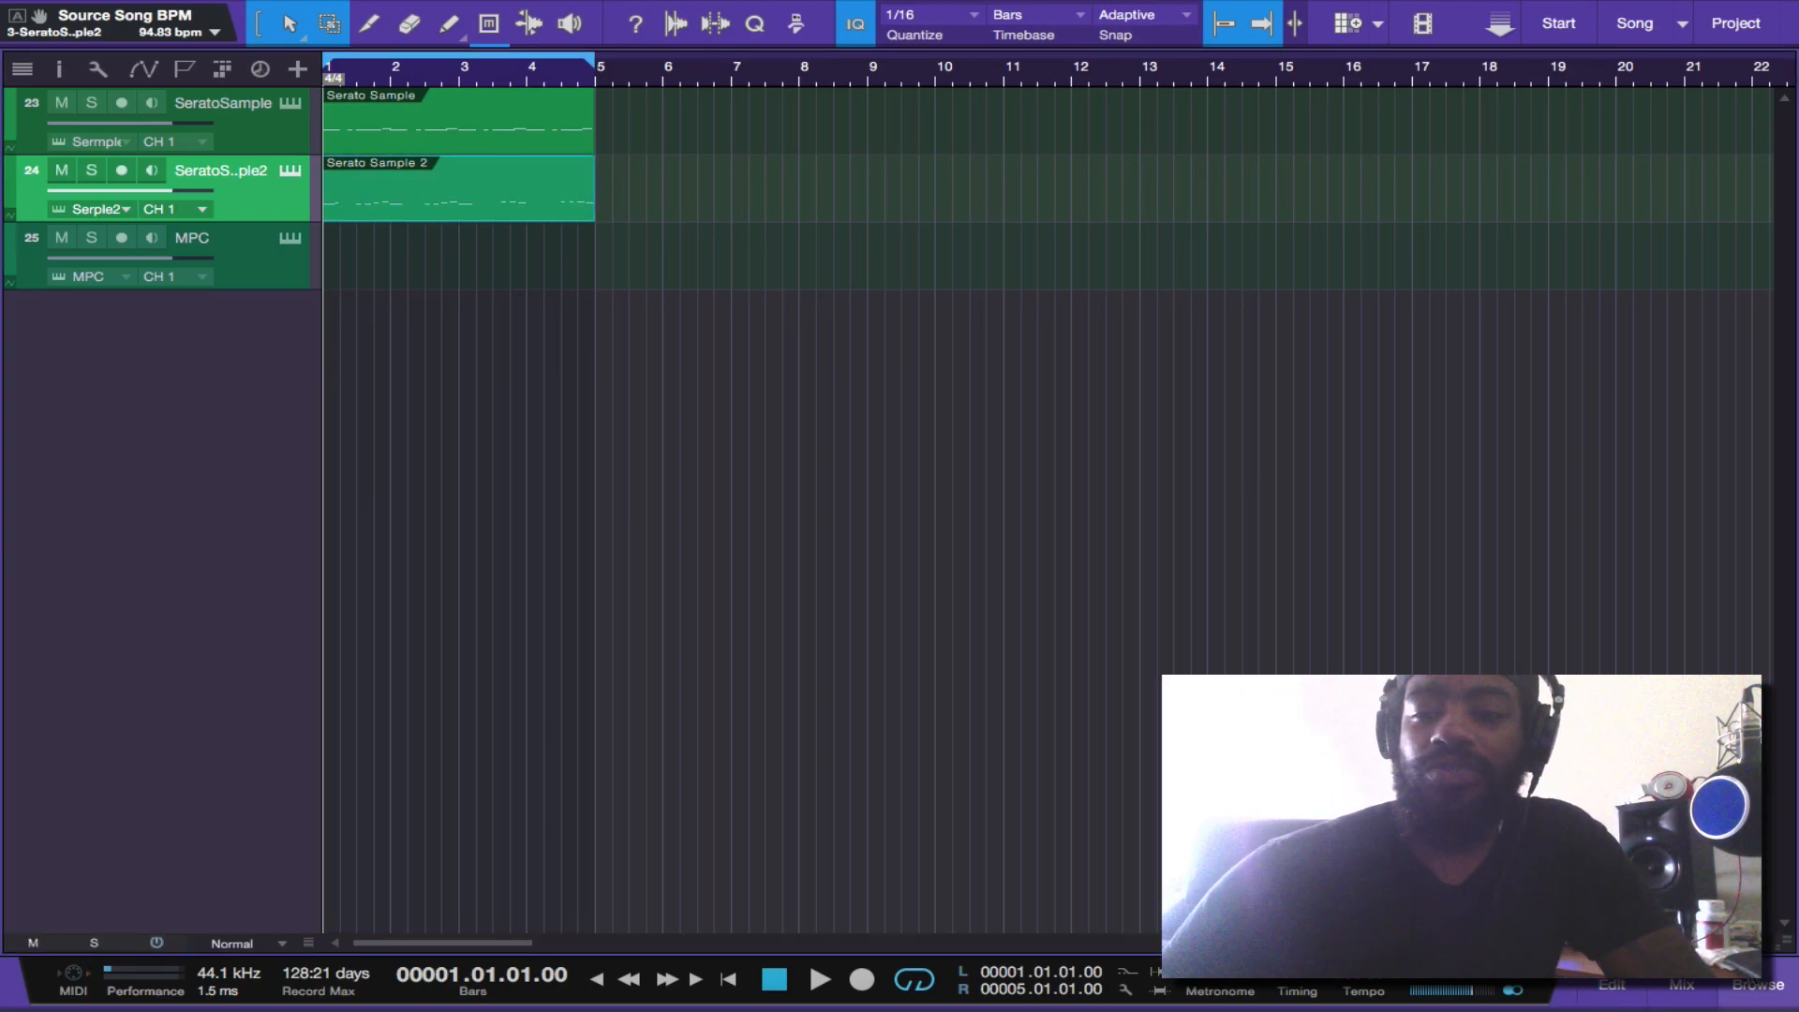
pyautogui.click(1752, 984)
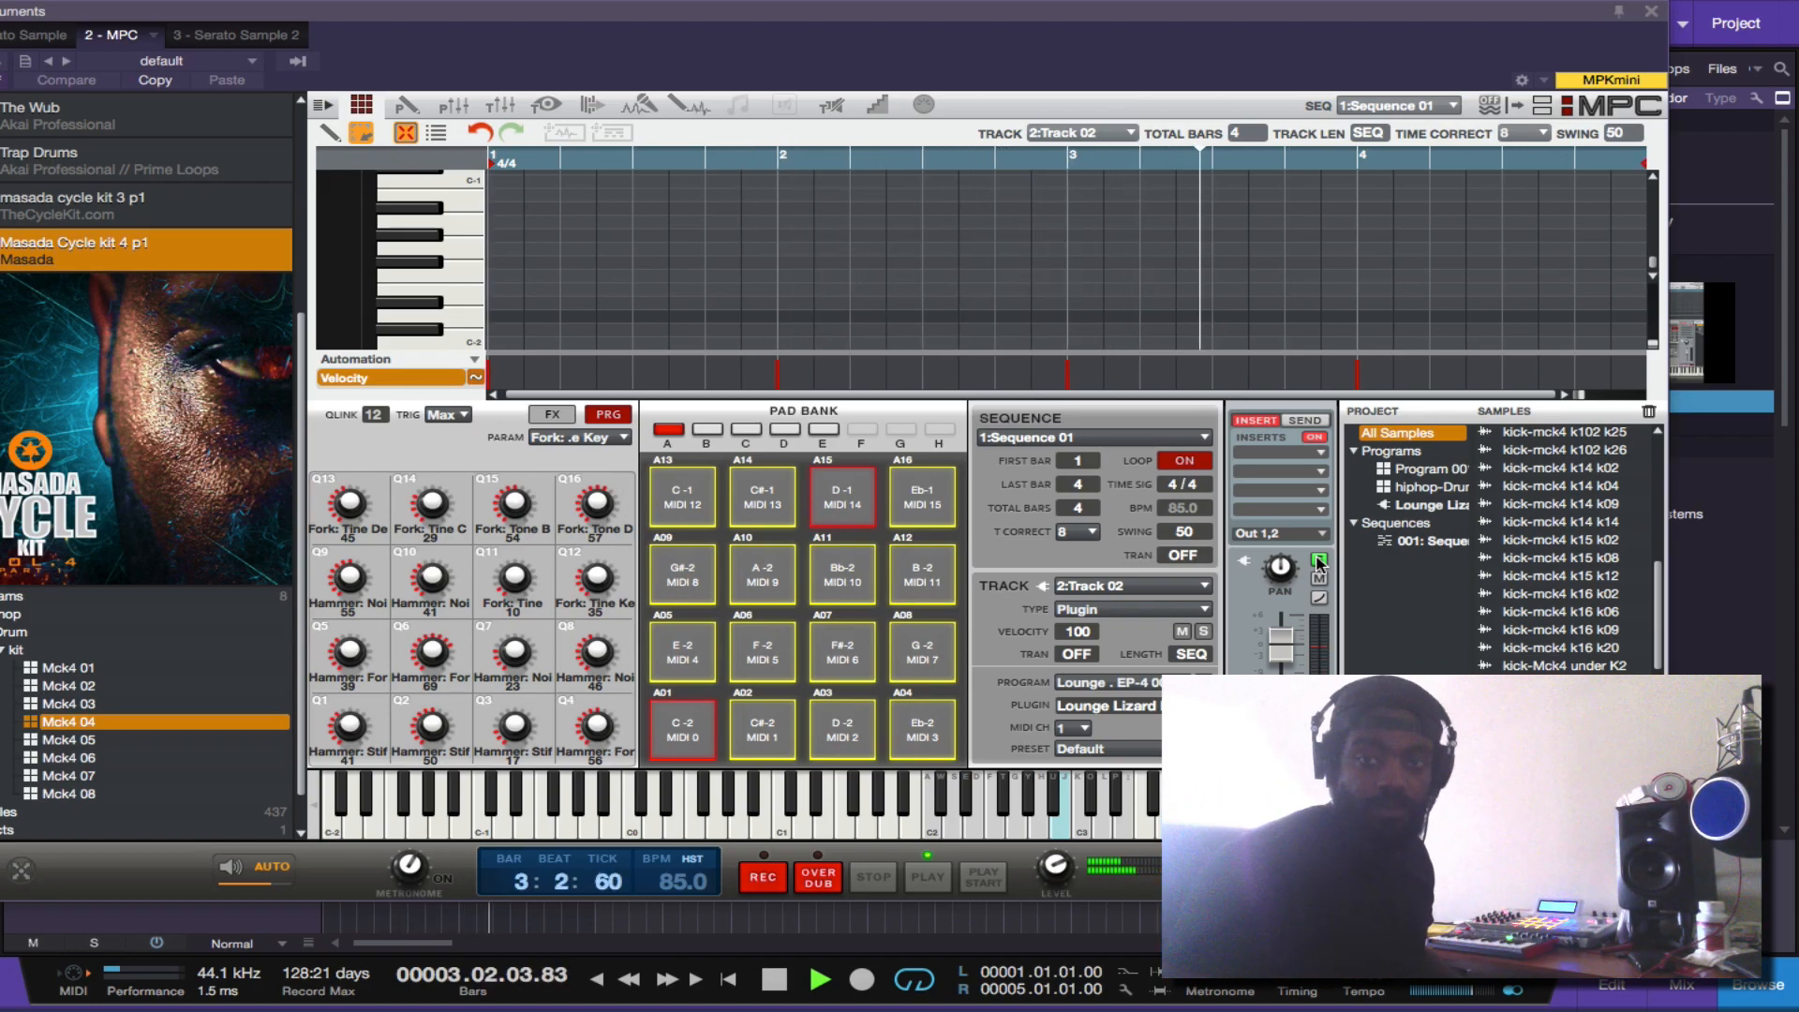
pyautogui.scroll(10, 1402, 241)
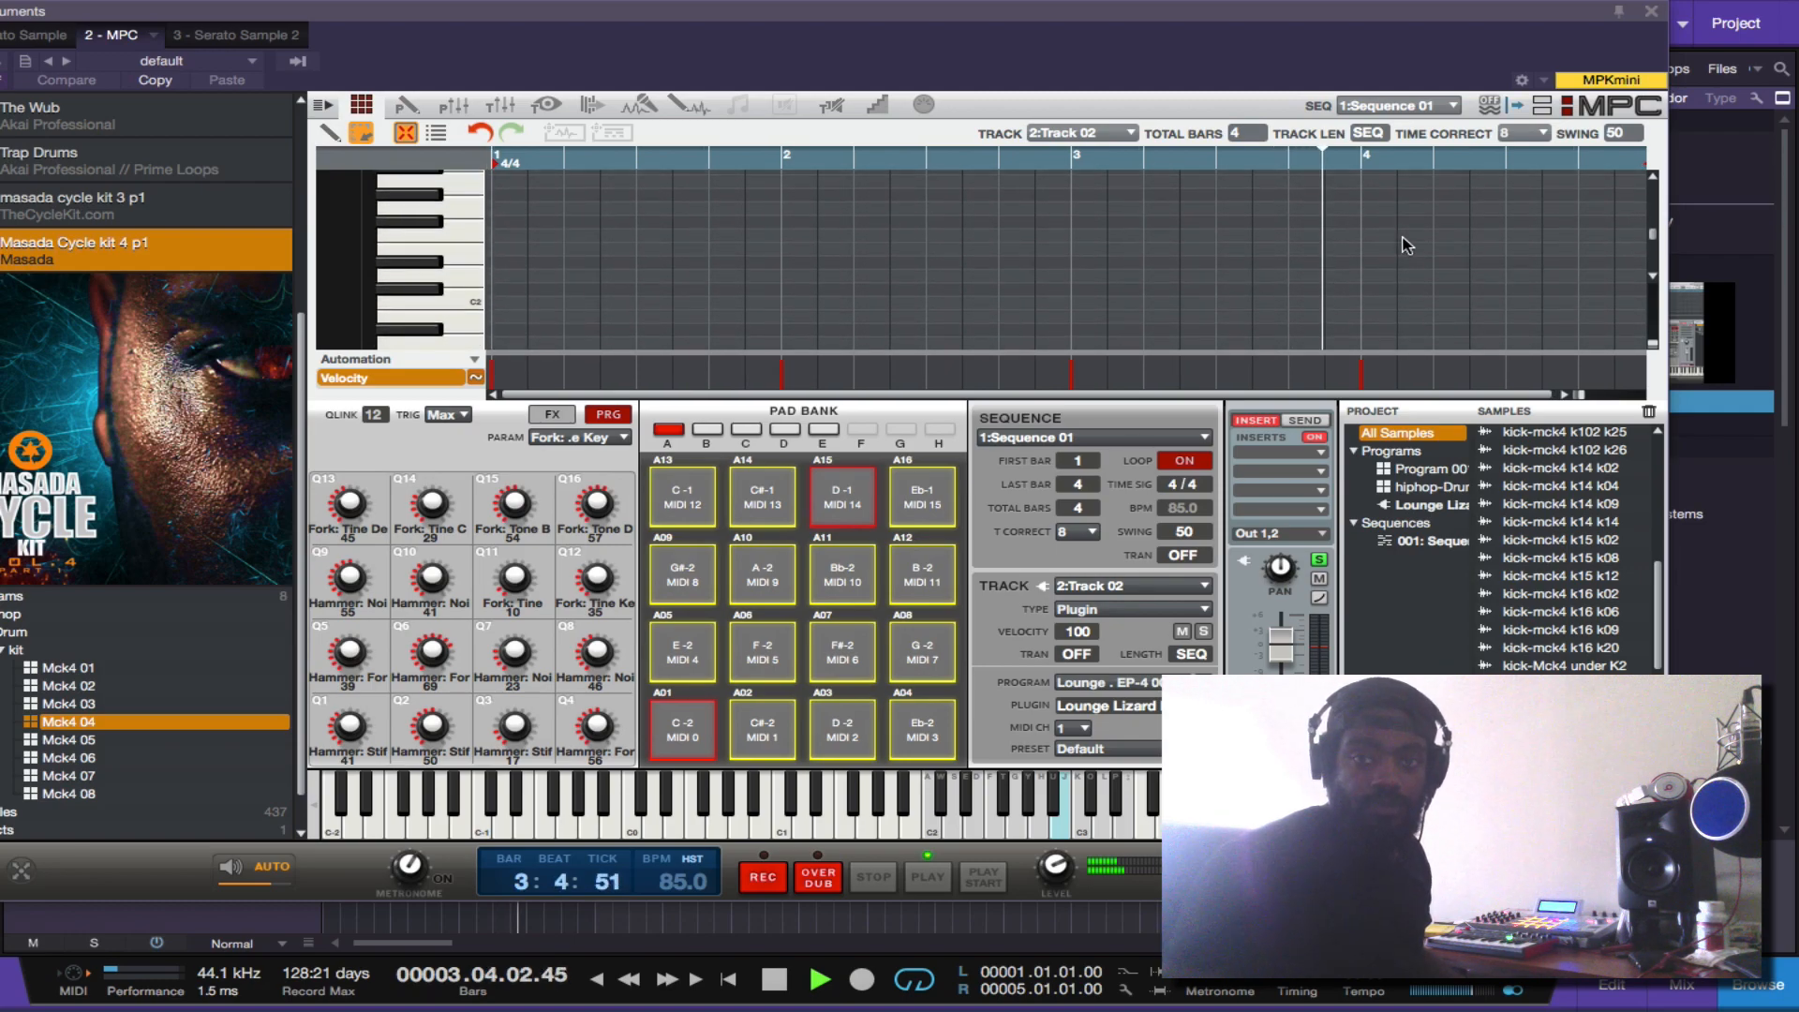
pyautogui.scroll(5, 1402, 248)
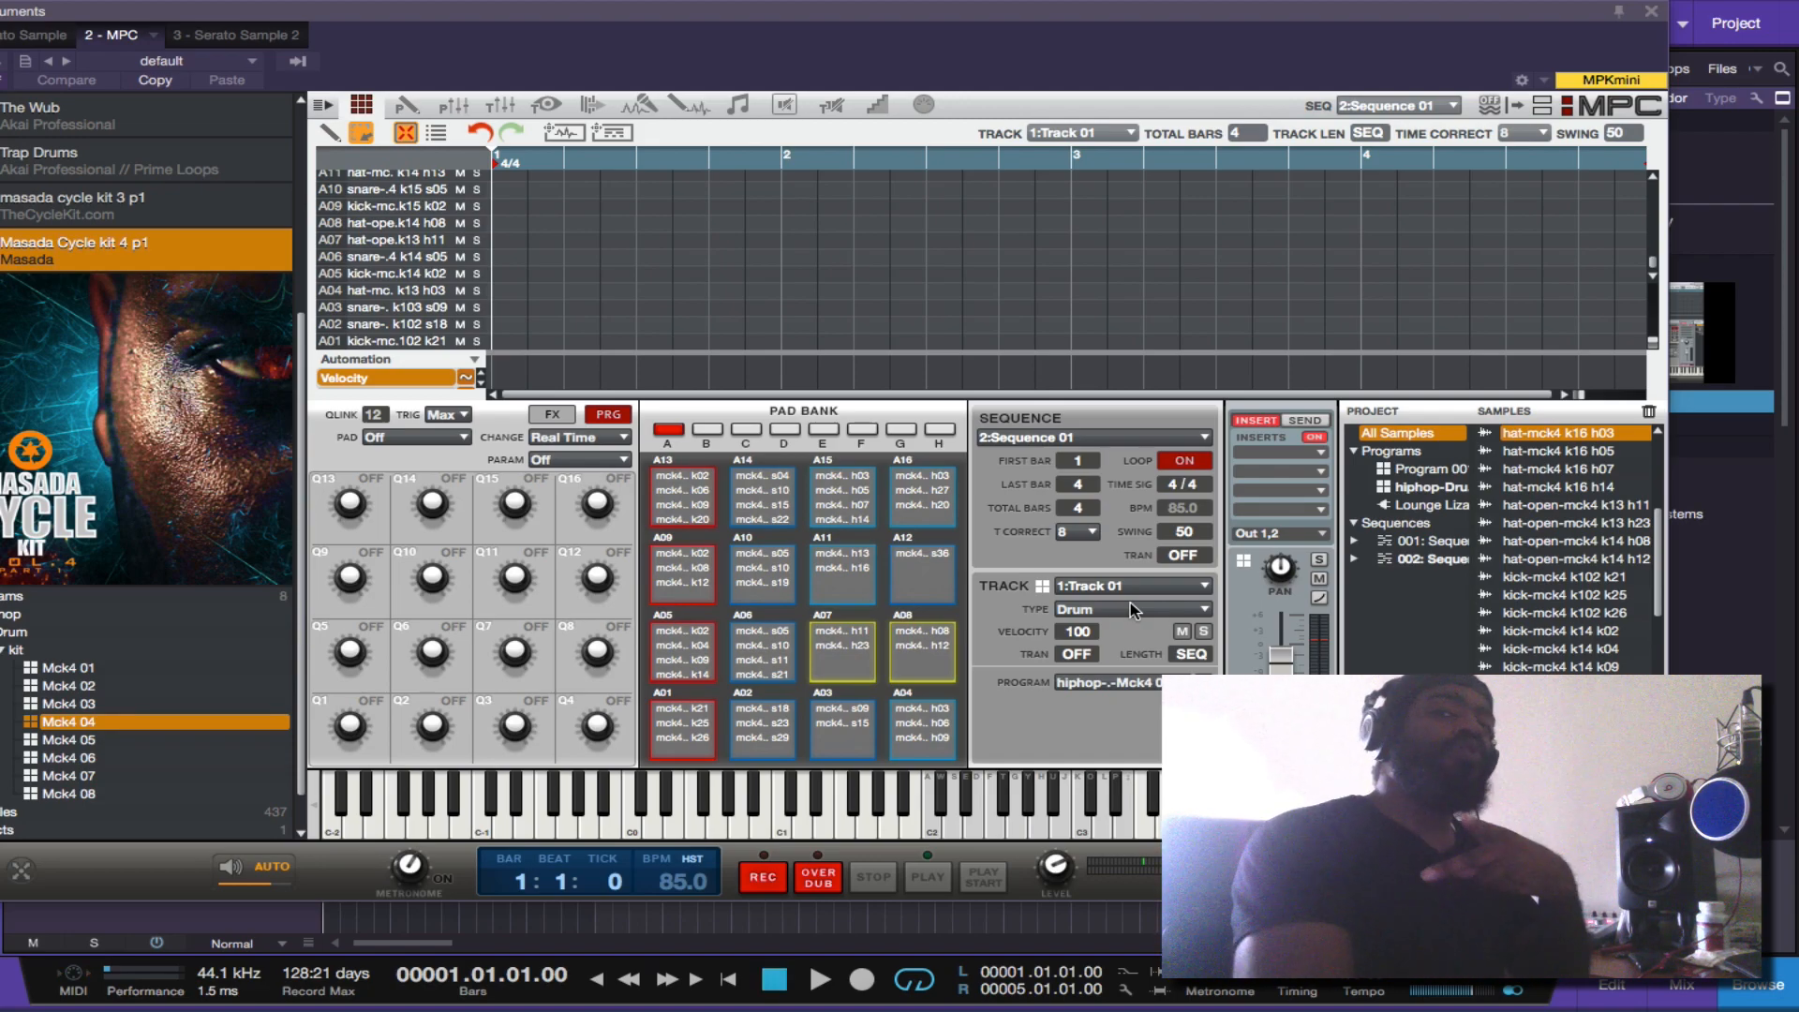
# - Record a four-bar drum pattern with the Mck4 04 program on Track 01 of MPC's second sequence
pyautogui.press('space')
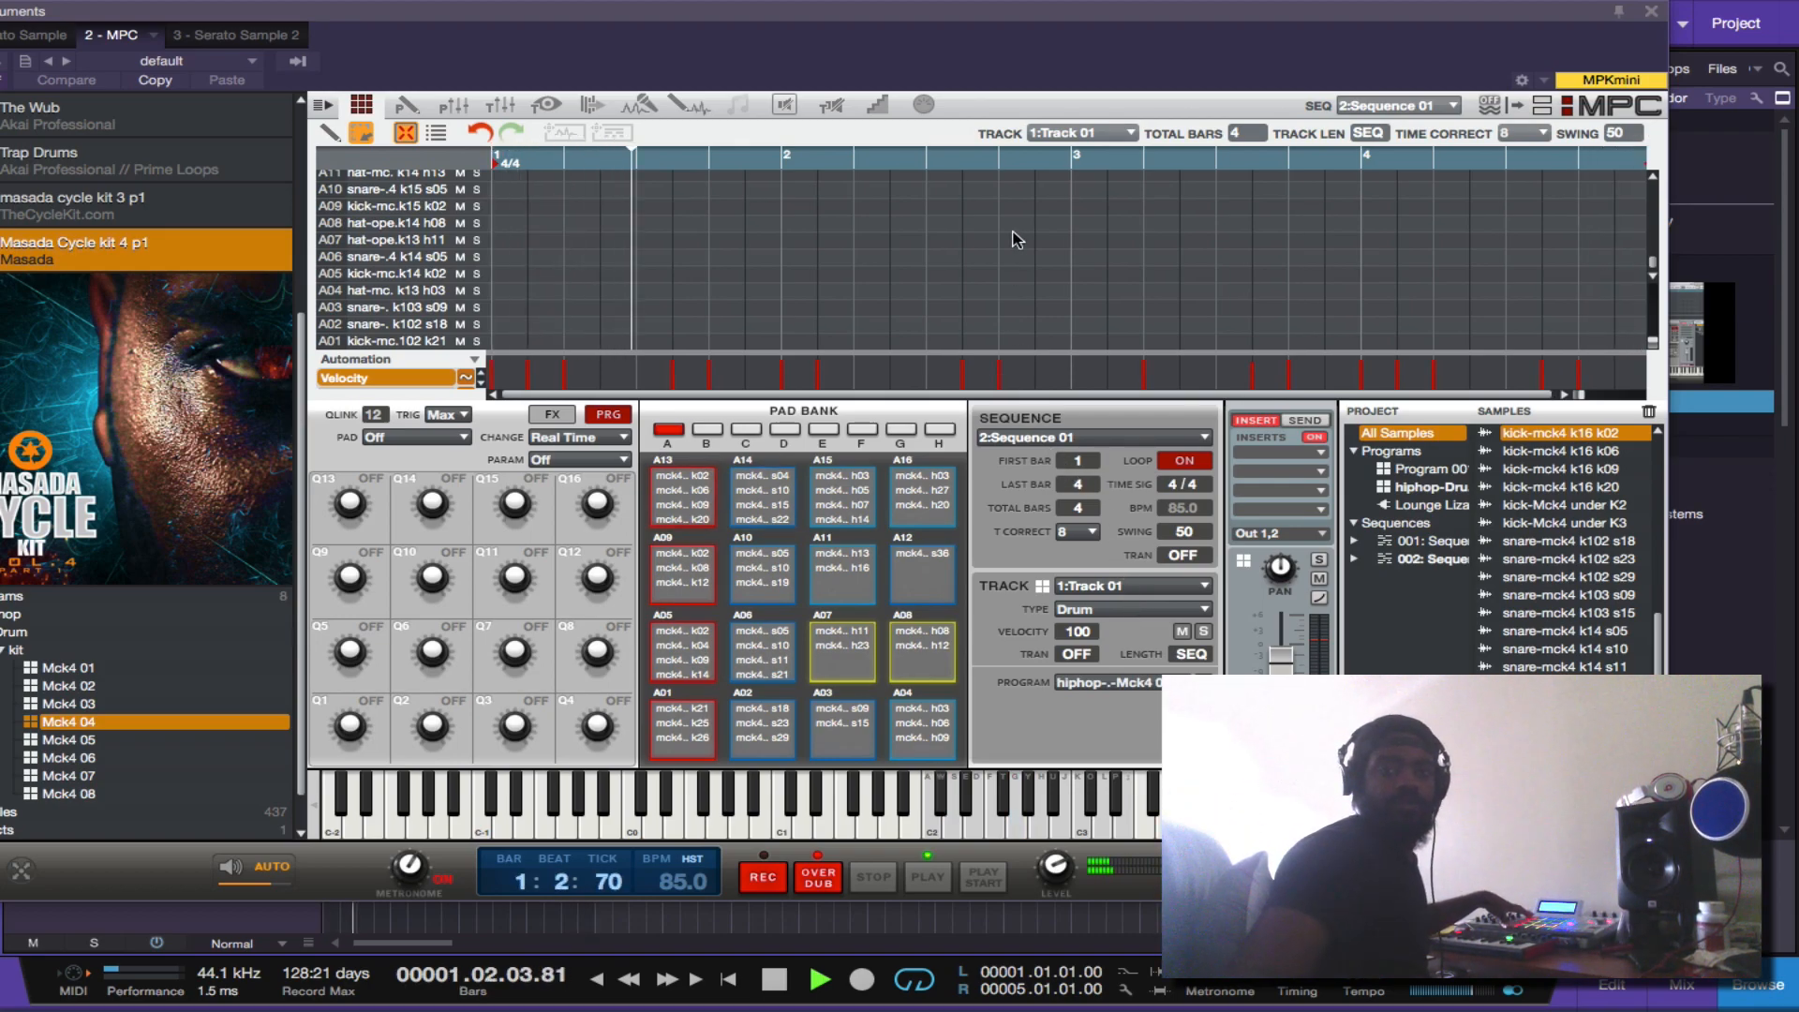
pyautogui.scroll(4, 1008, 234)
pyautogui.scroll(-3, 1017, 239)
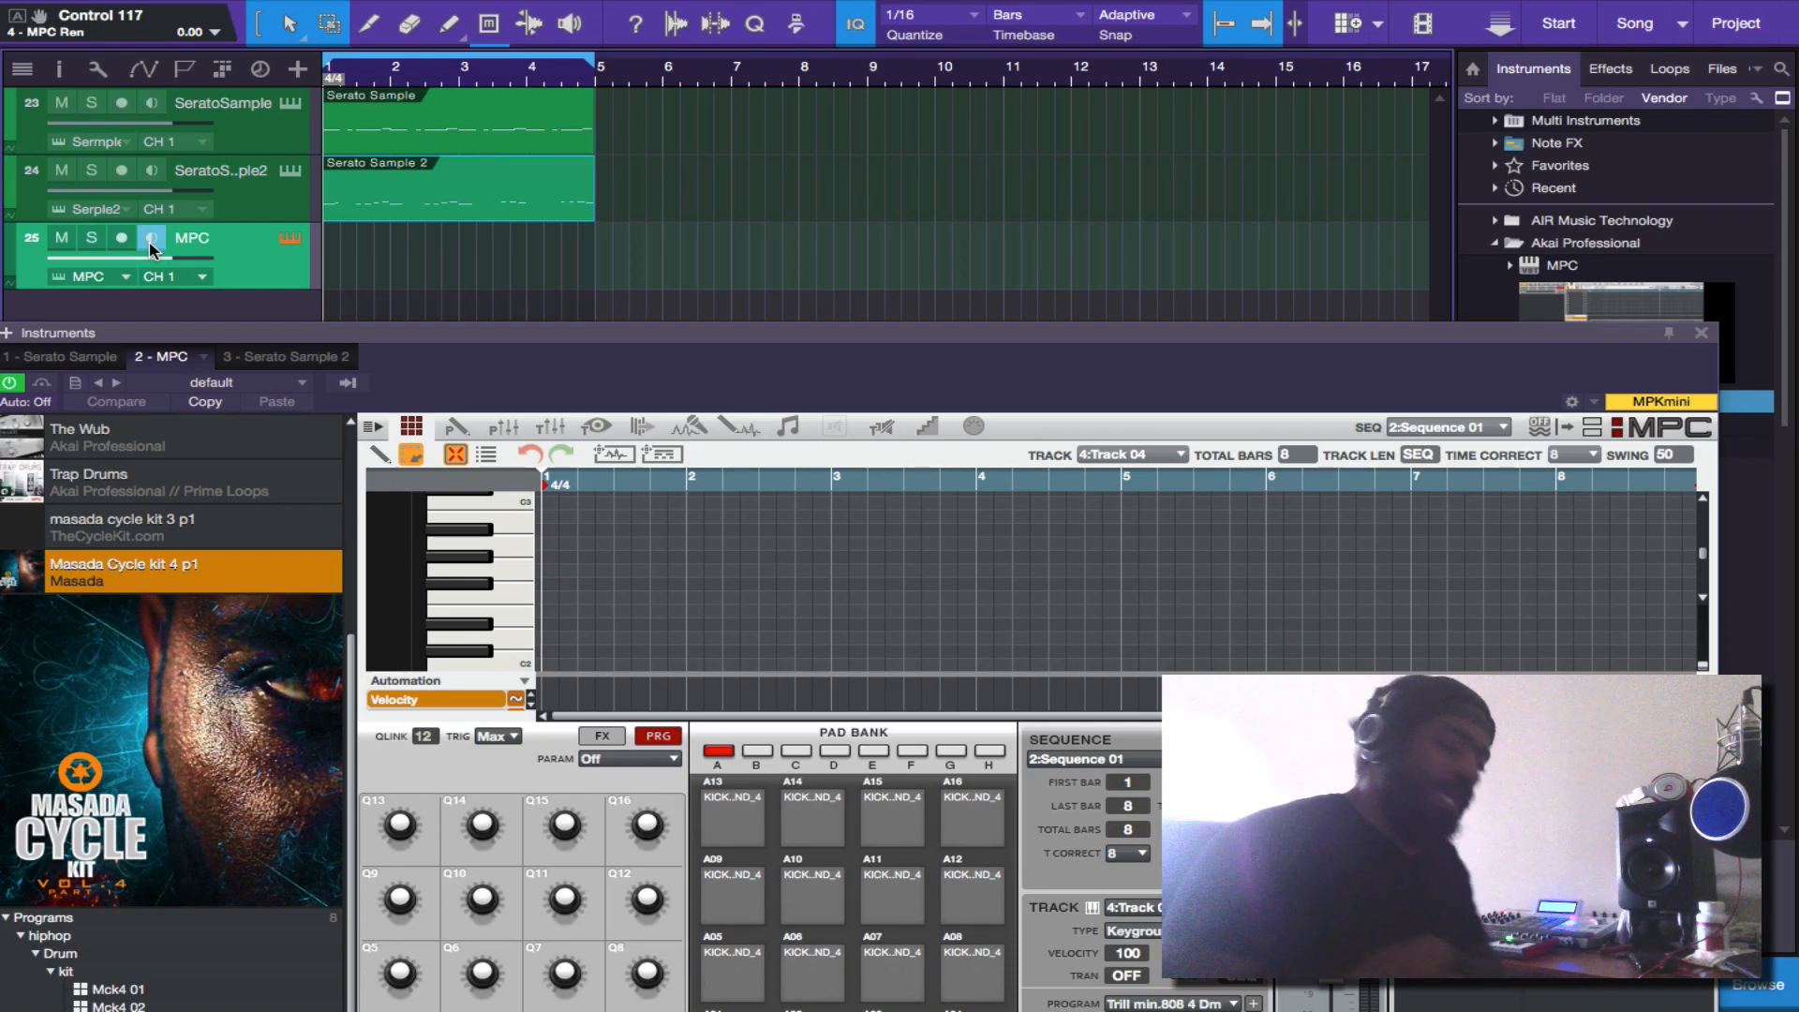
# - Record an eight-bar 808 part on MPC's Track 04 with the Trill mind 808 keygroup program
pyautogui.press('space')
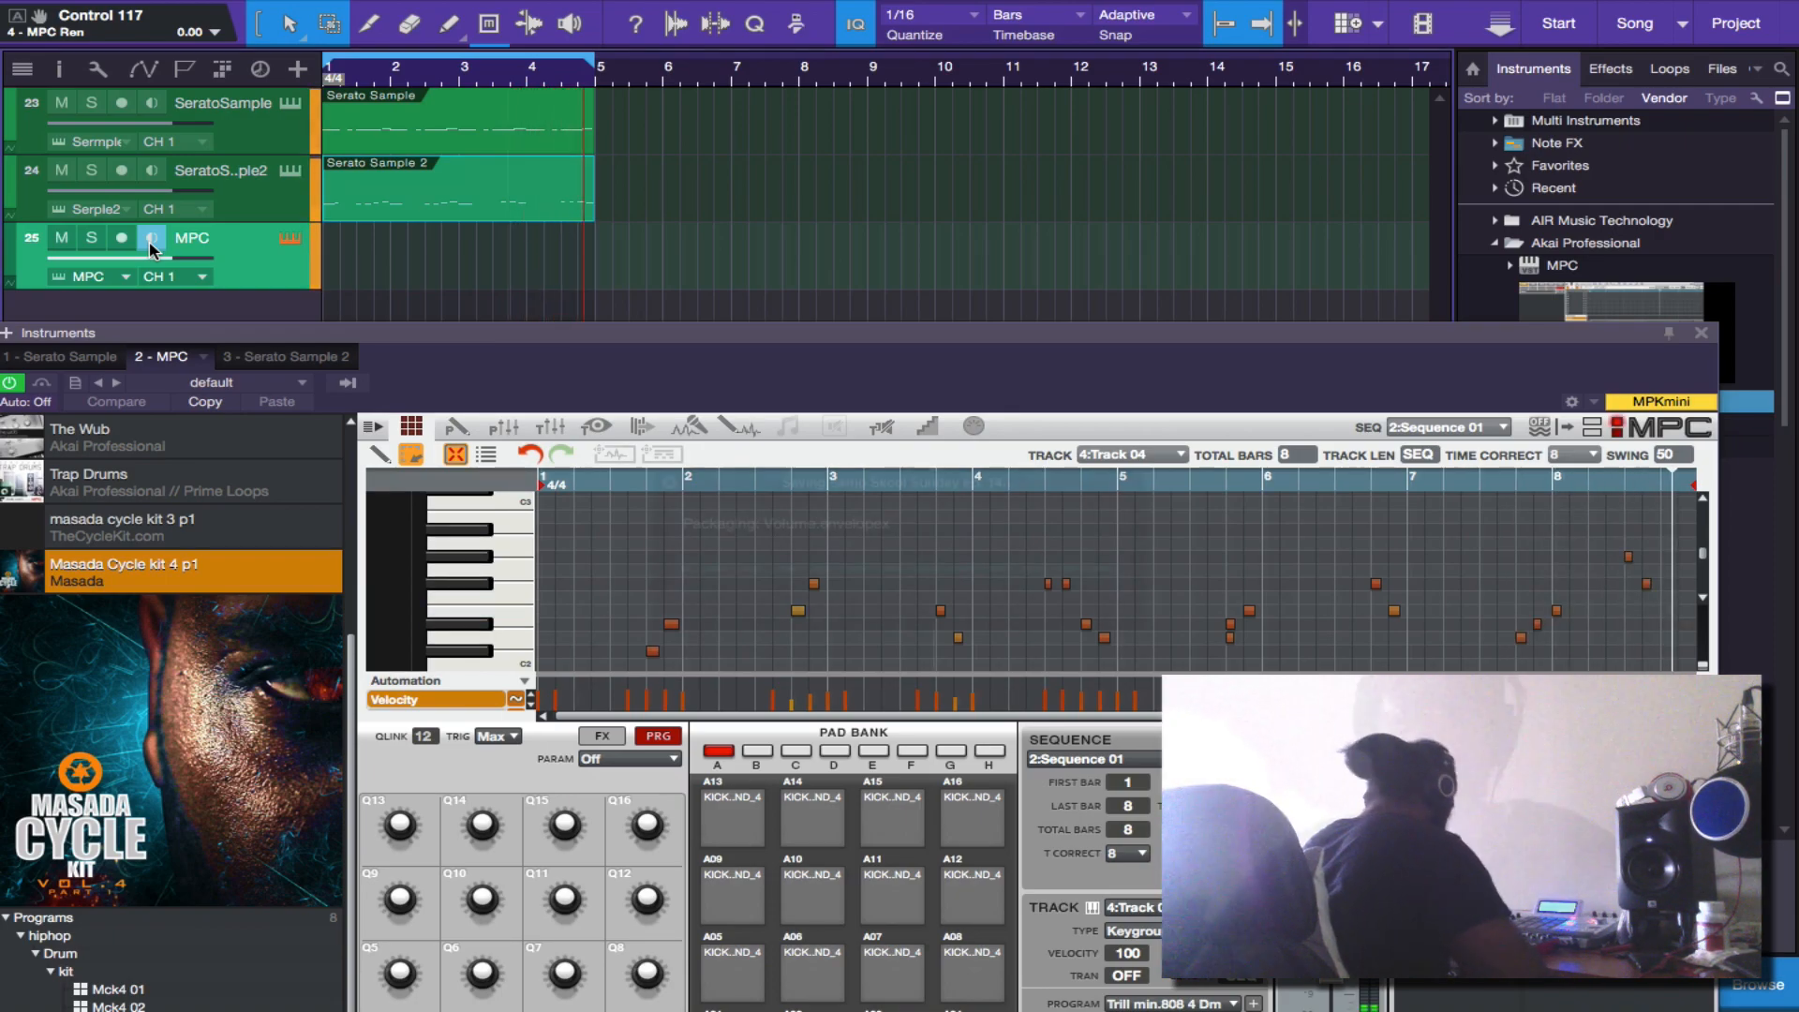
pyautogui.press('space')
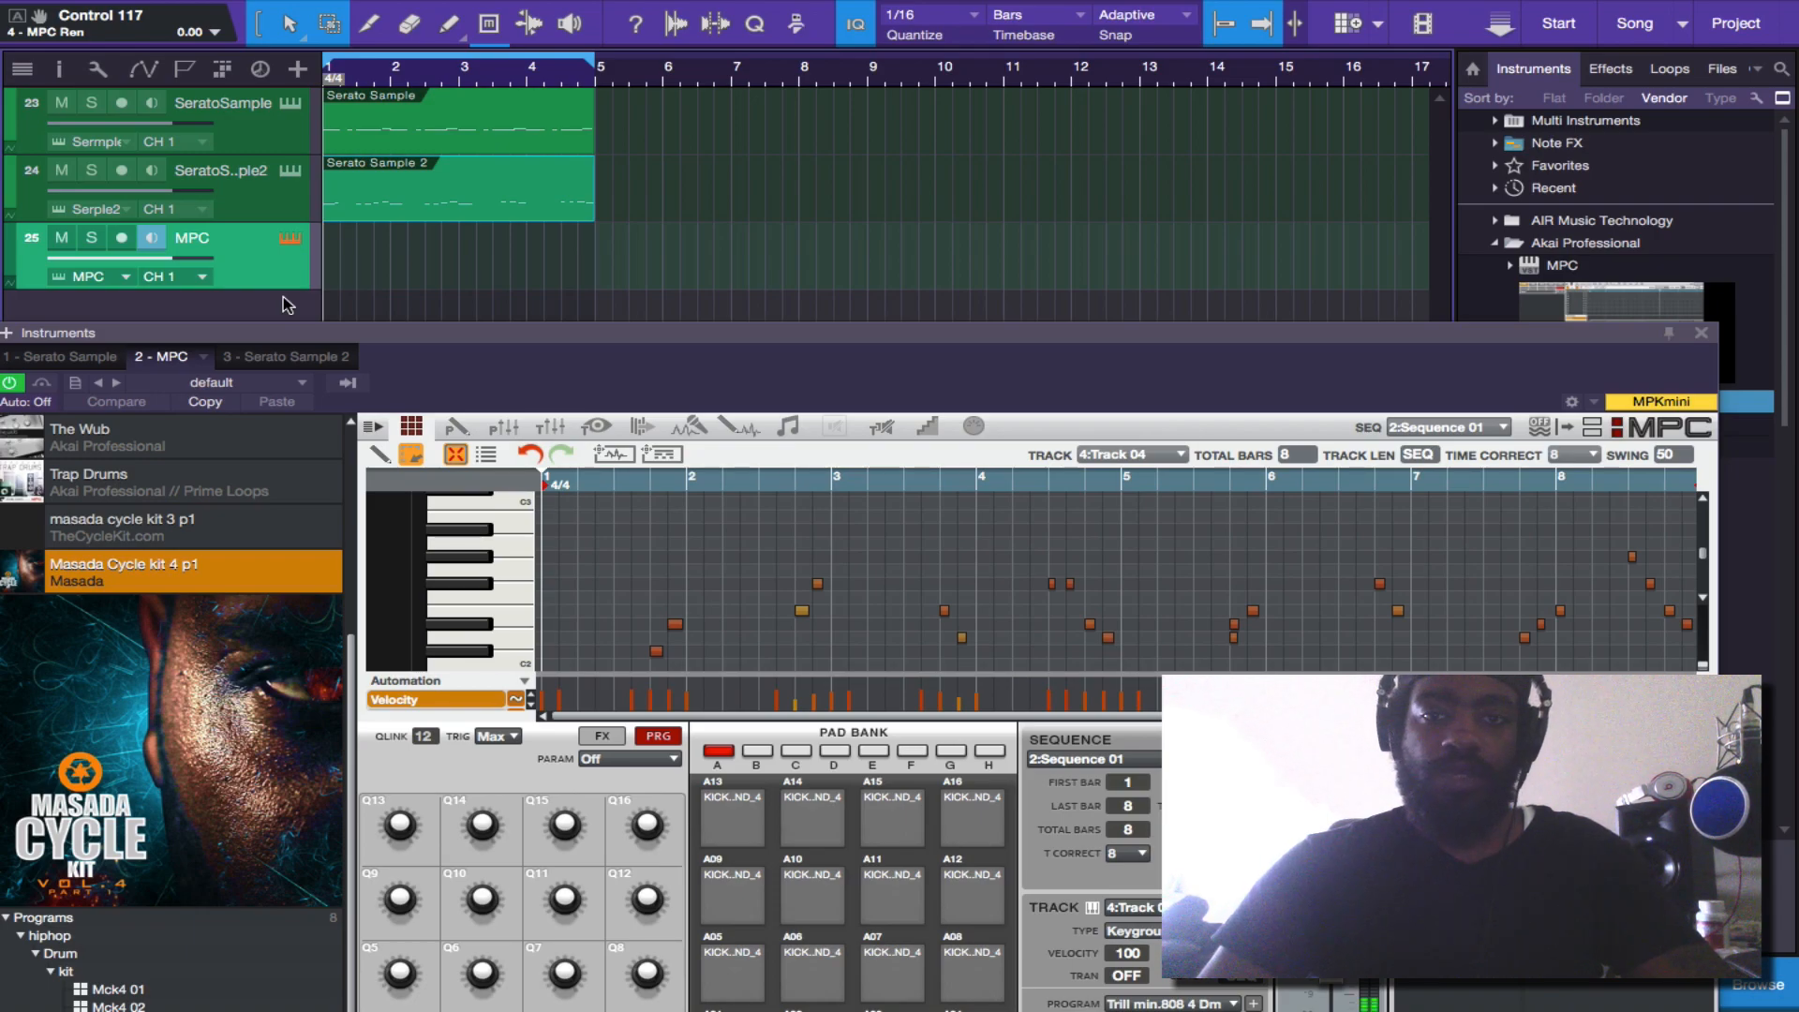
# - Play back MPC's Track 04 and review its 808 notes in the enlarged piano roll
pyautogui.press('space')
pyautogui.moveTo(900, 364); pyautogui.dragTo(981, 132)
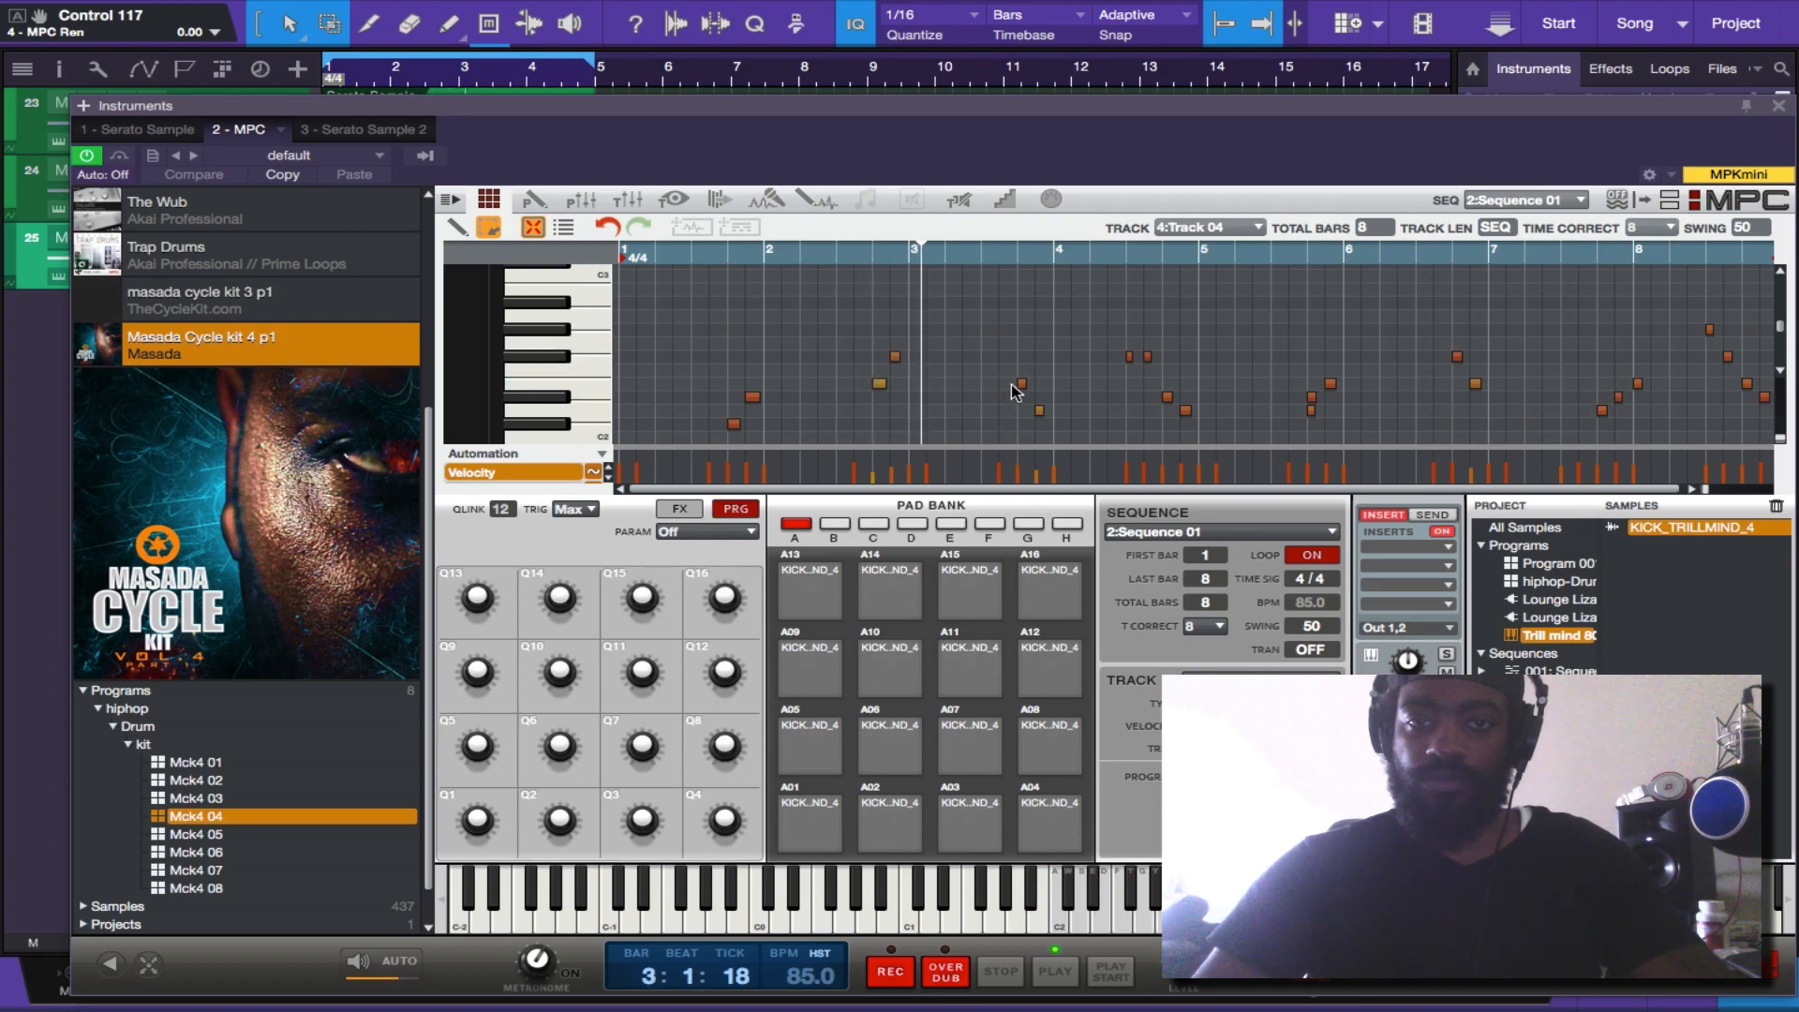
pyautogui.scroll(1, 1109, 363)
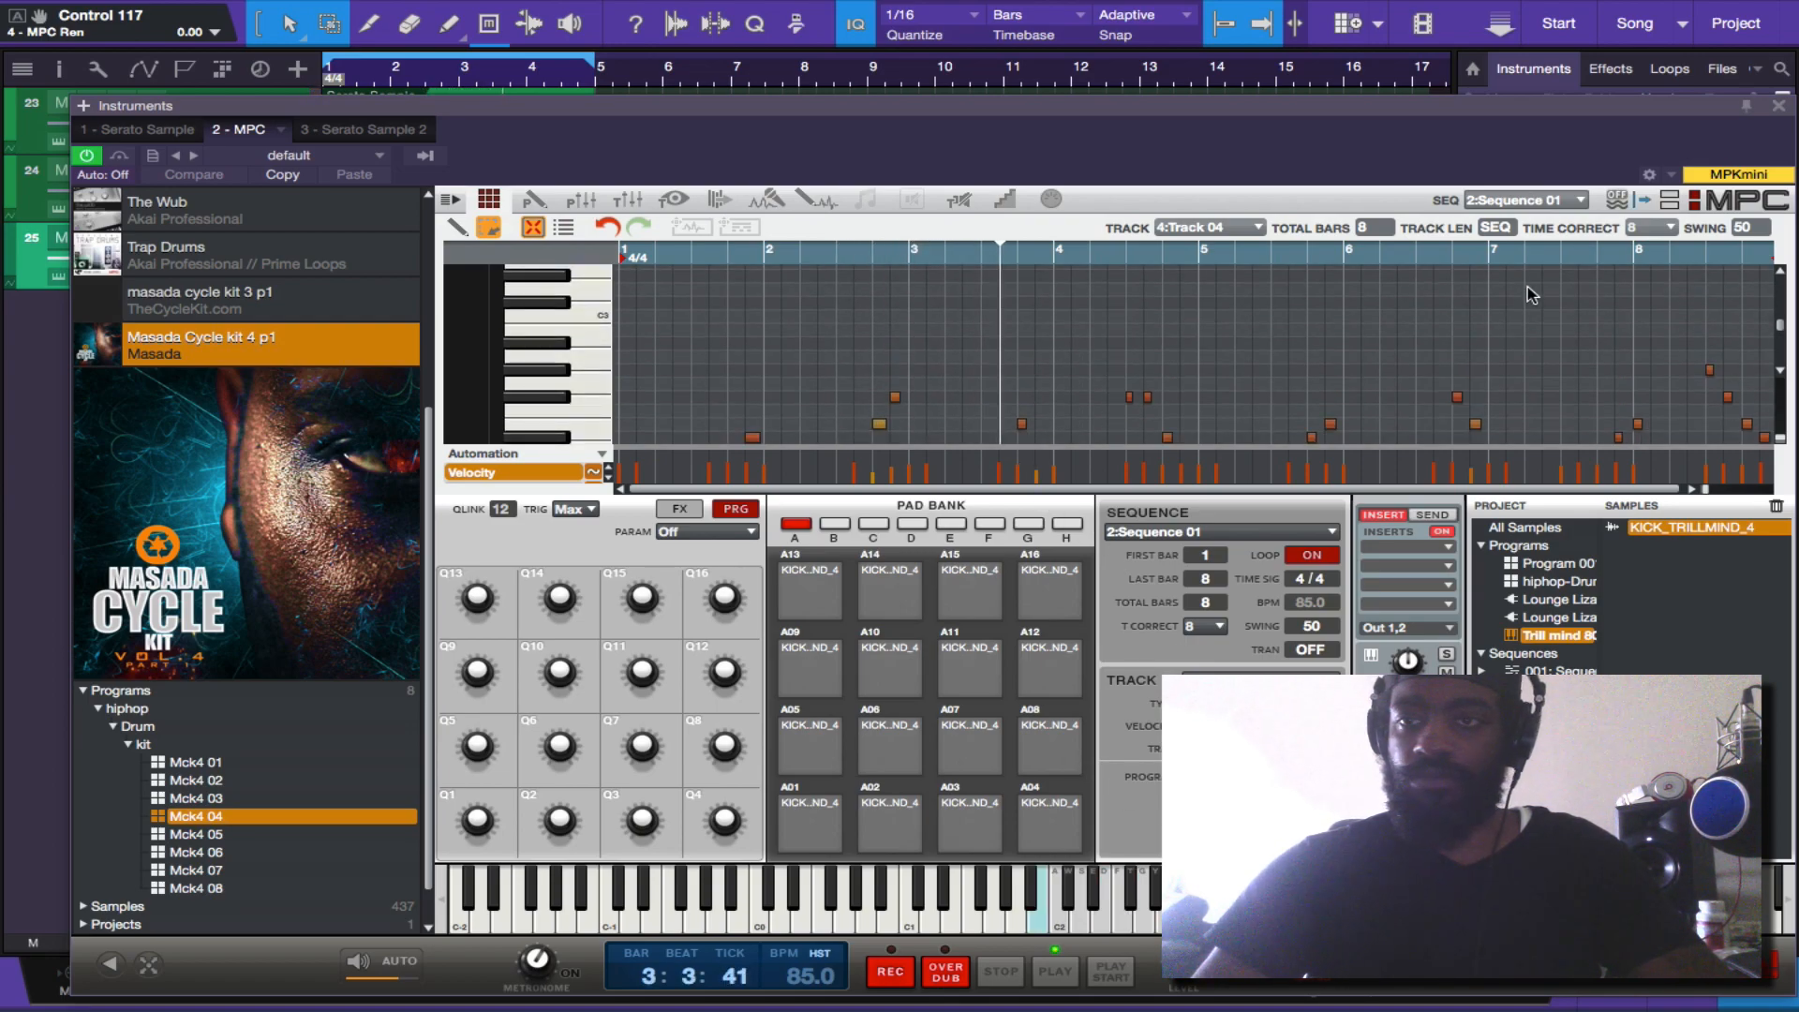
pyautogui.click(1669, 196)
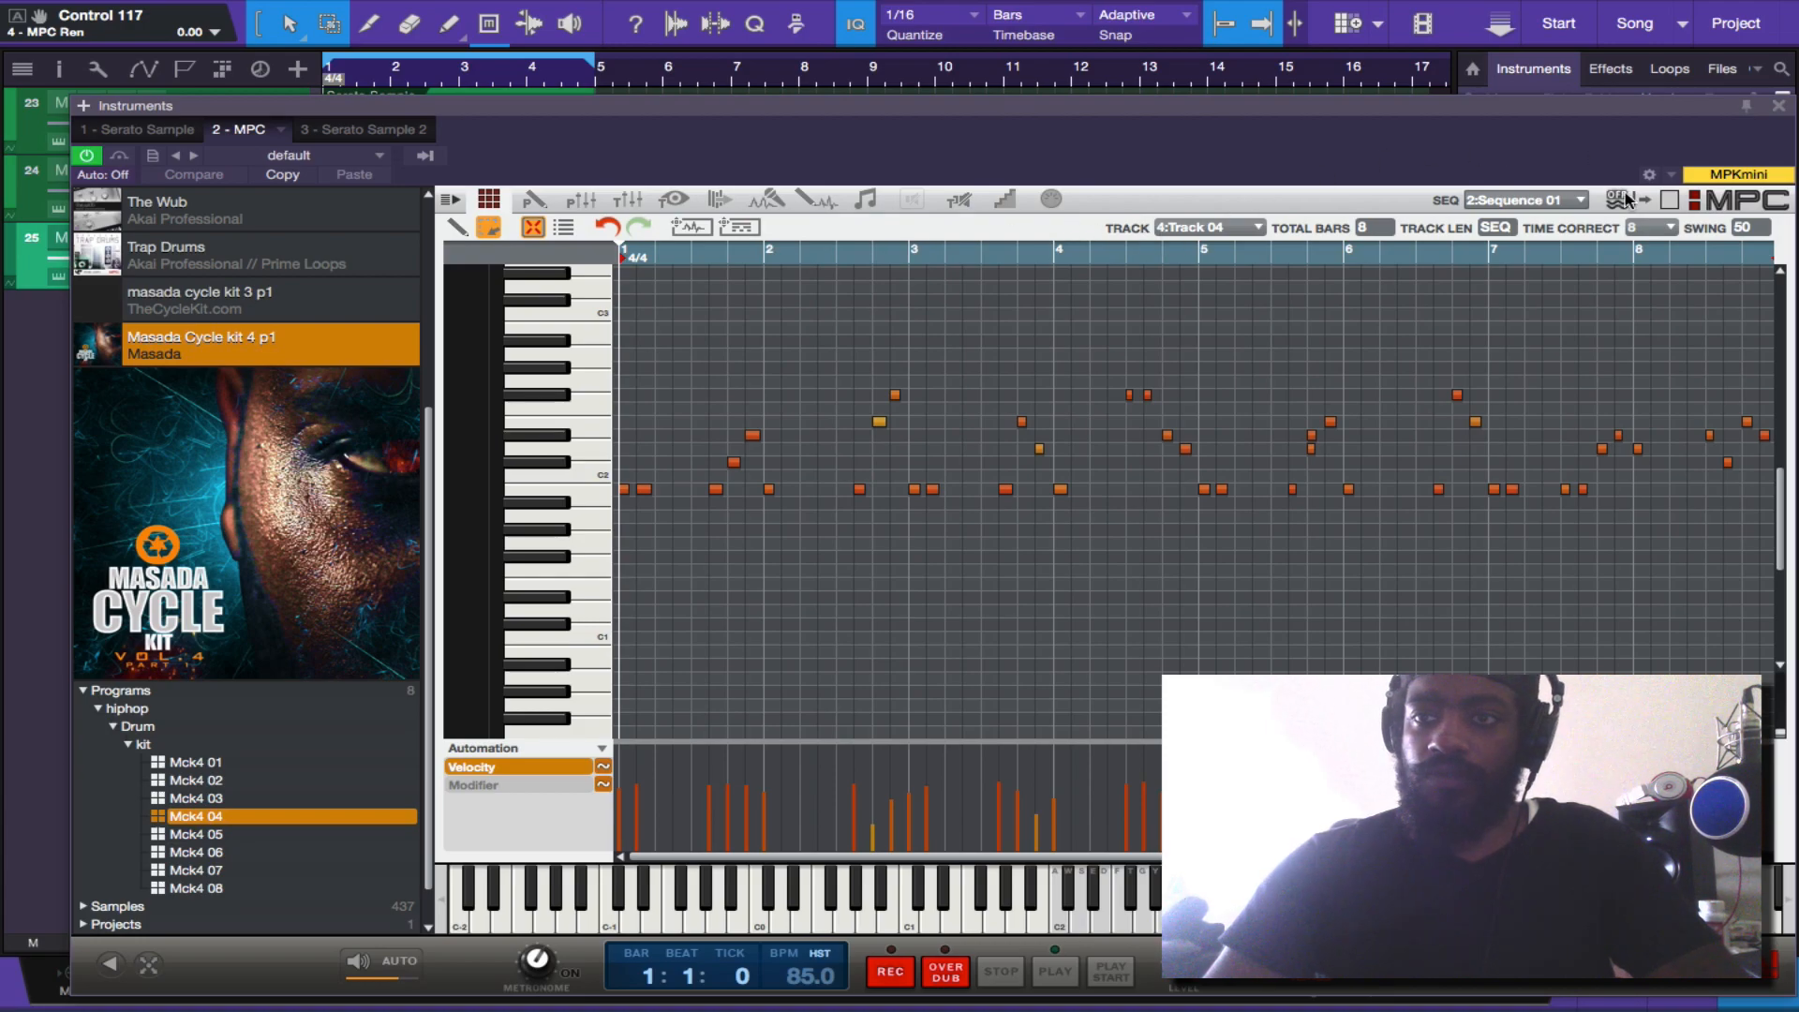
pyautogui.click(1669, 201)
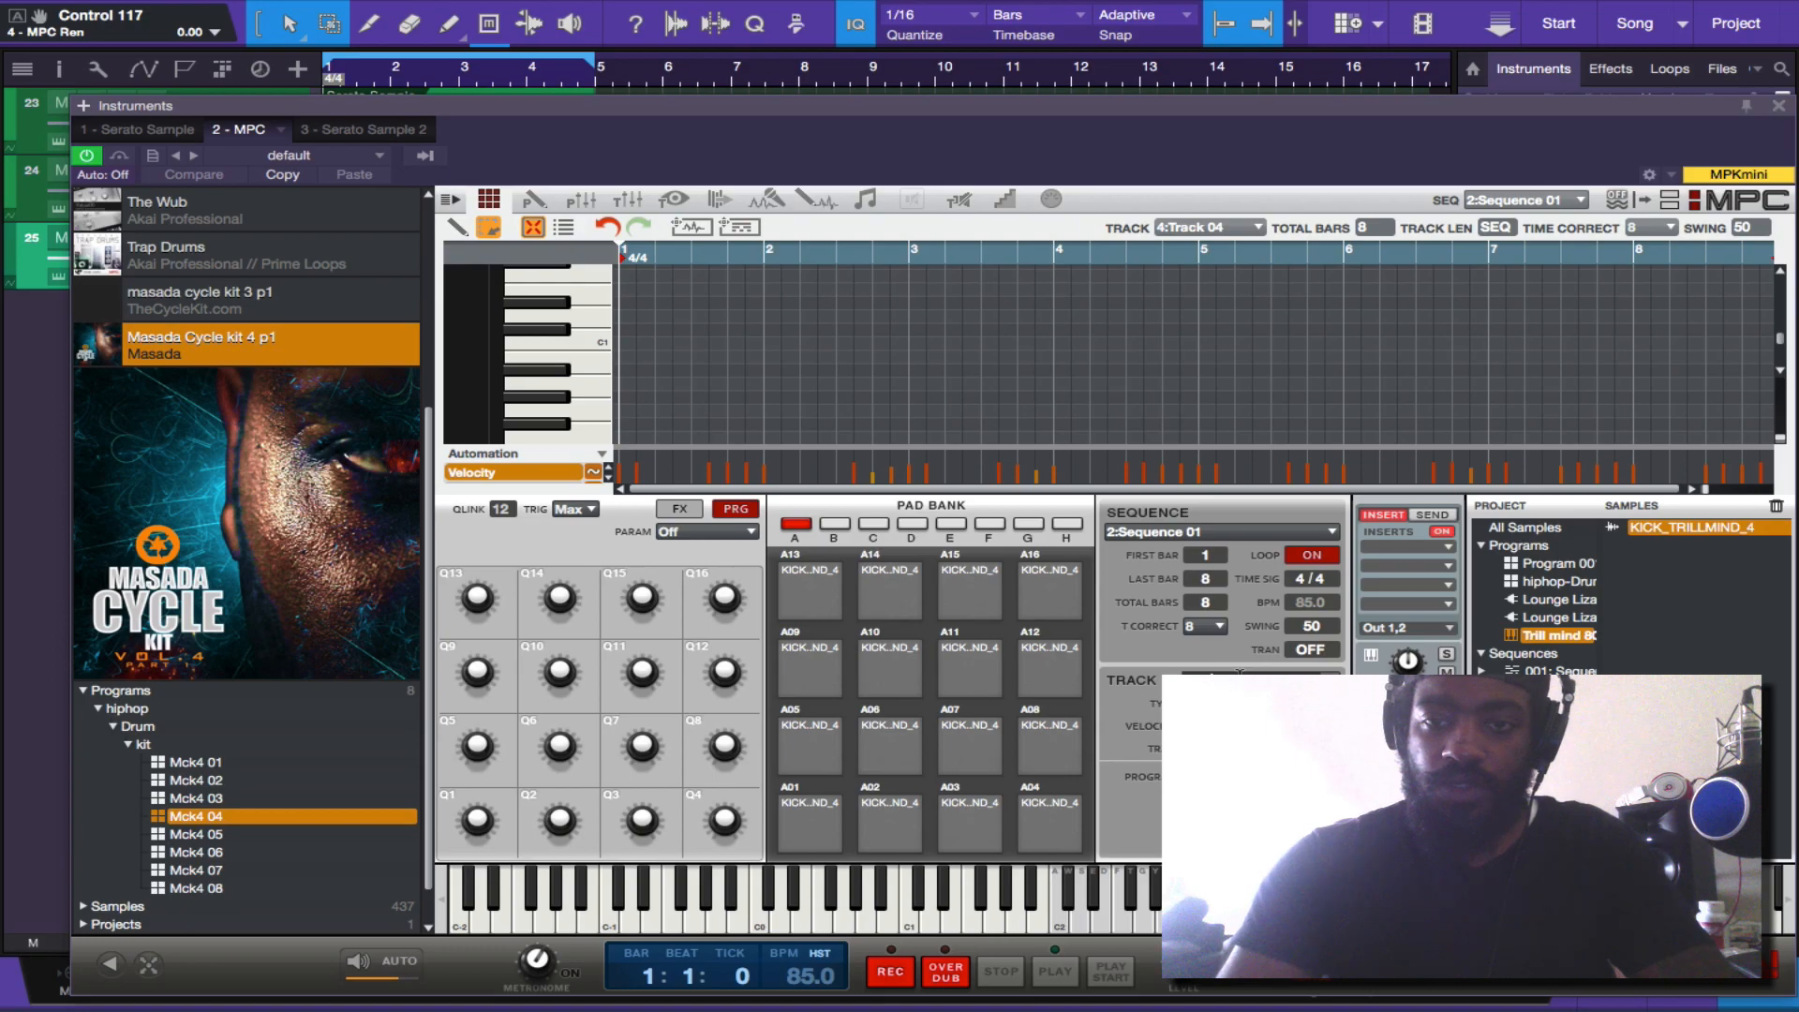
# - Name MPC's Track 02 "Tine 9" and show it in the piano roll
pyautogui.press('Return')
pyautogui.press('Up')
pyautogui.press('Up')
pyautogui.press('Up')
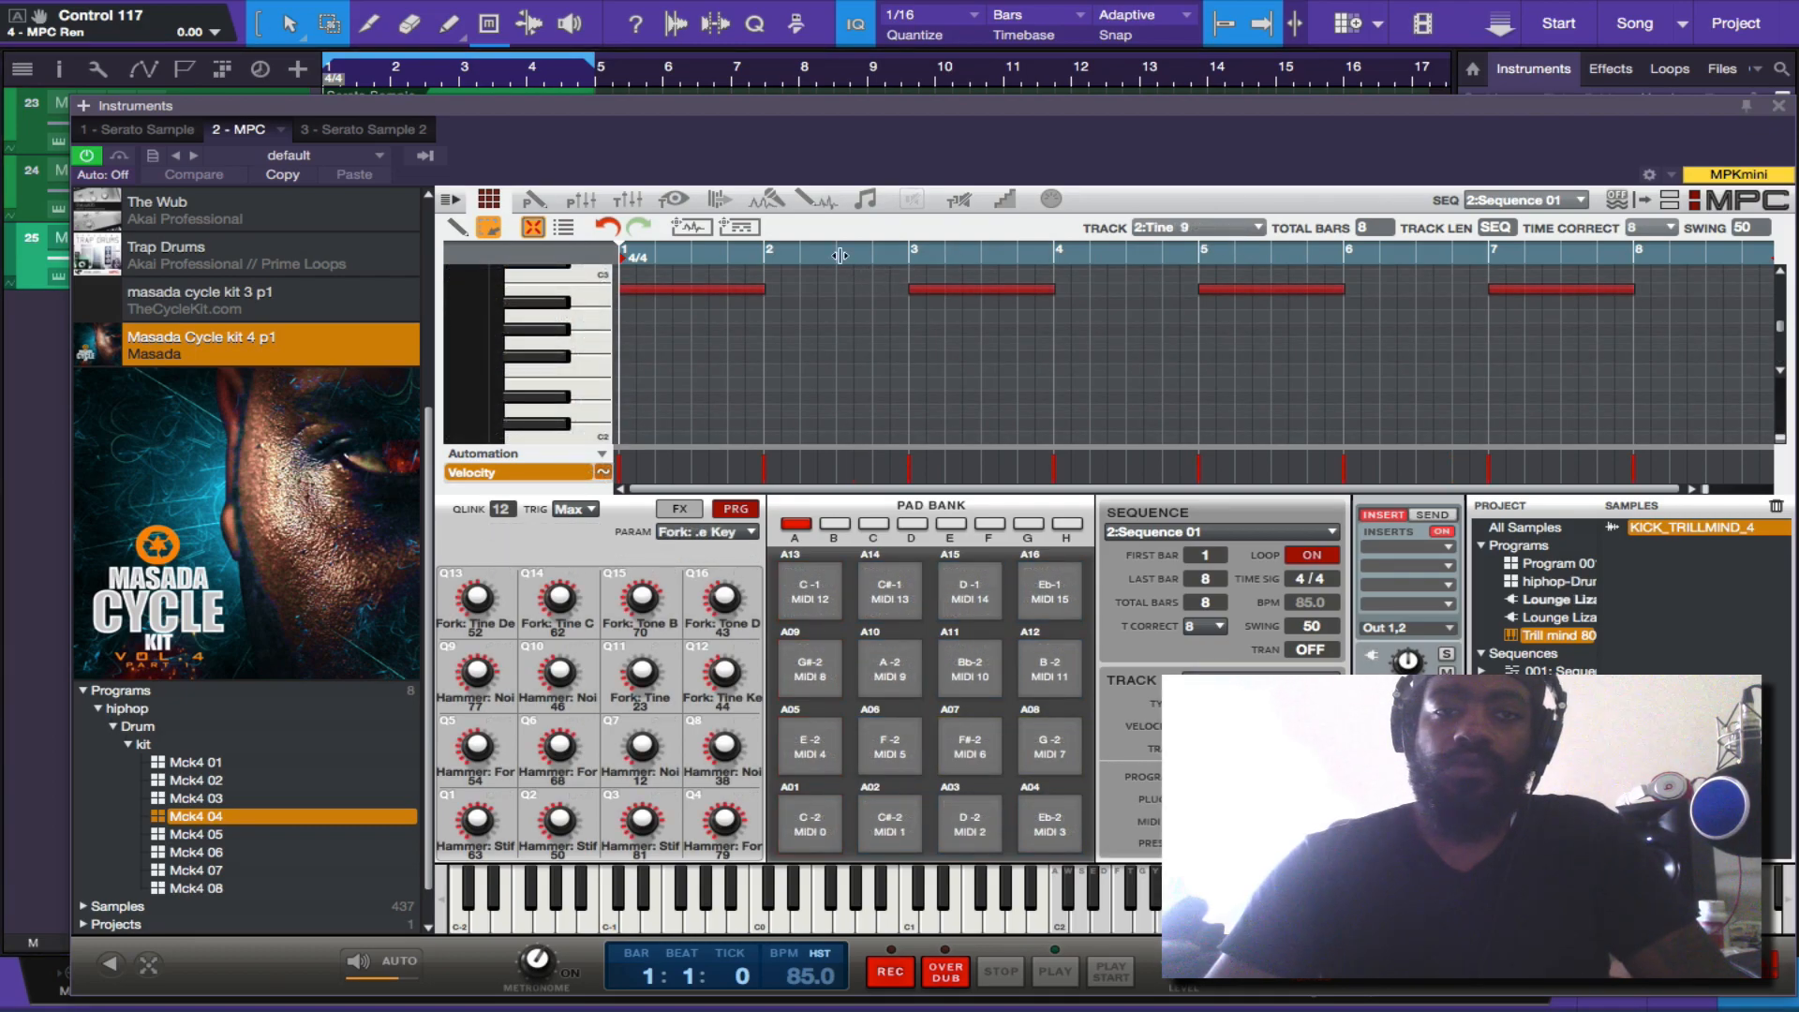
# - Export the Tine 9 track's audio from MPC onto a new arrangement track at bar 1 and close the browser
pyautogui.click(694, 229)
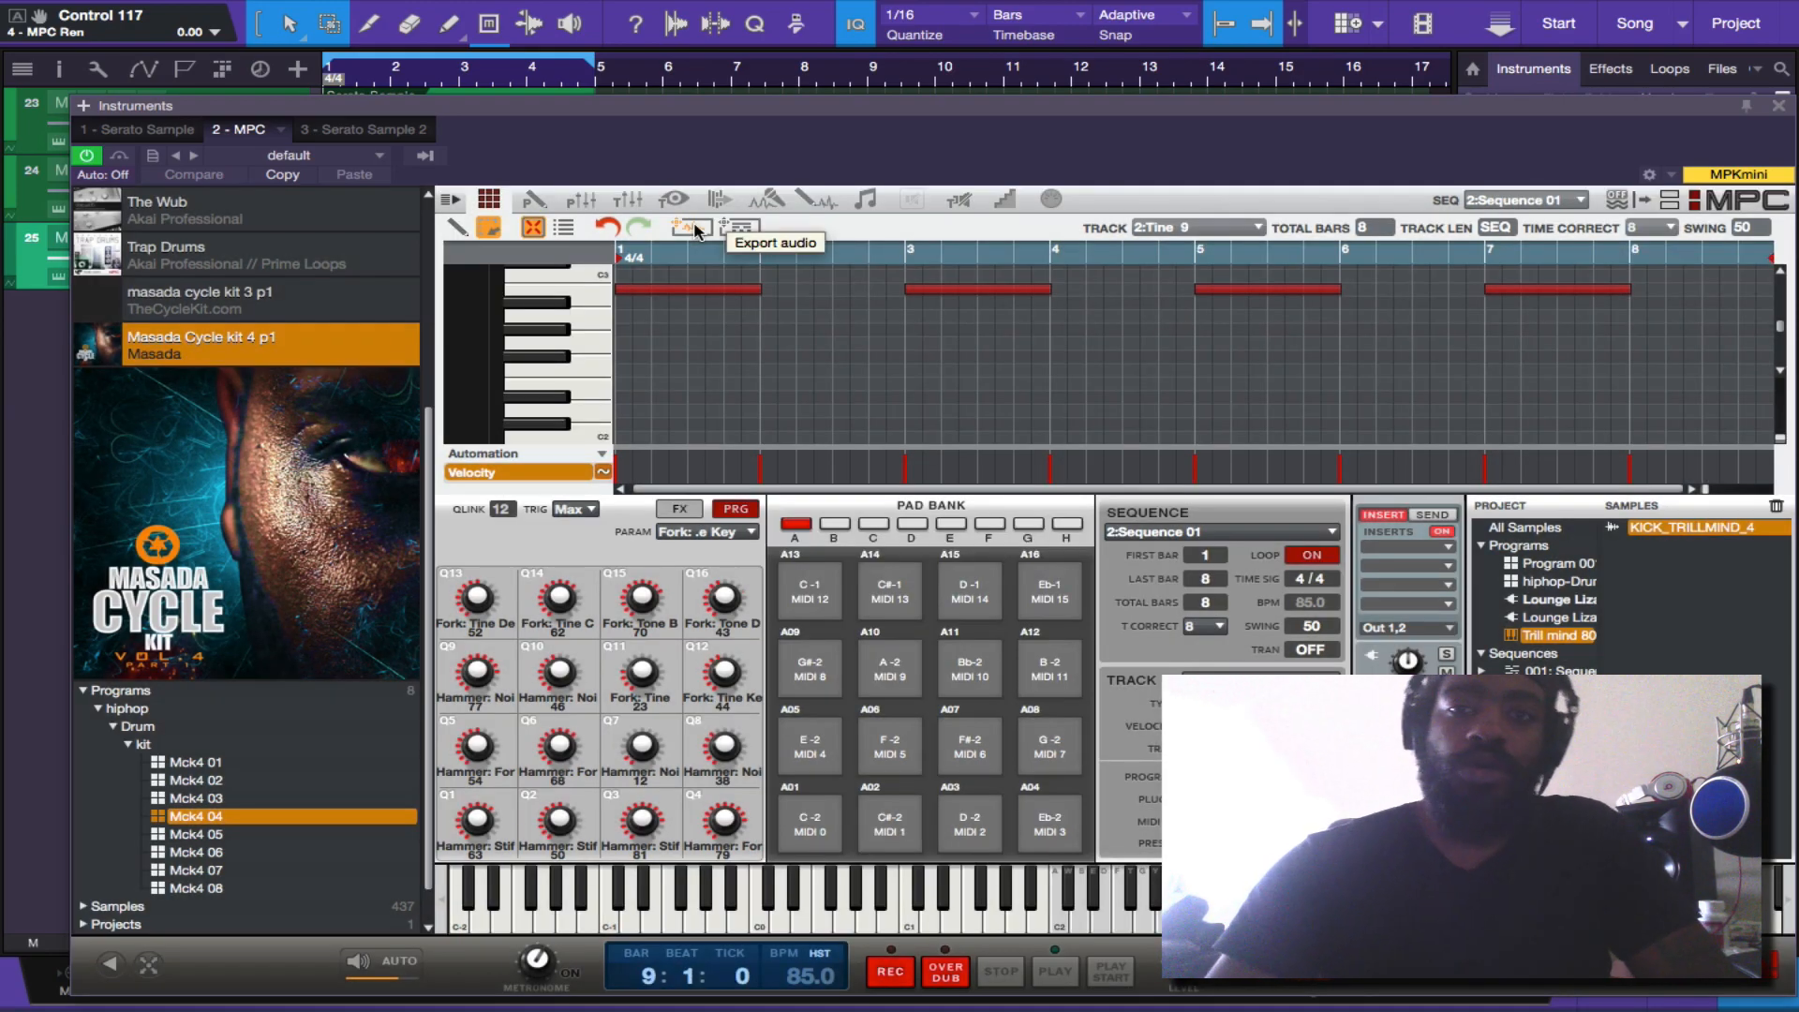
pyautogui.moveTo(749, 165); pyautogui.dragTo(755, 454)
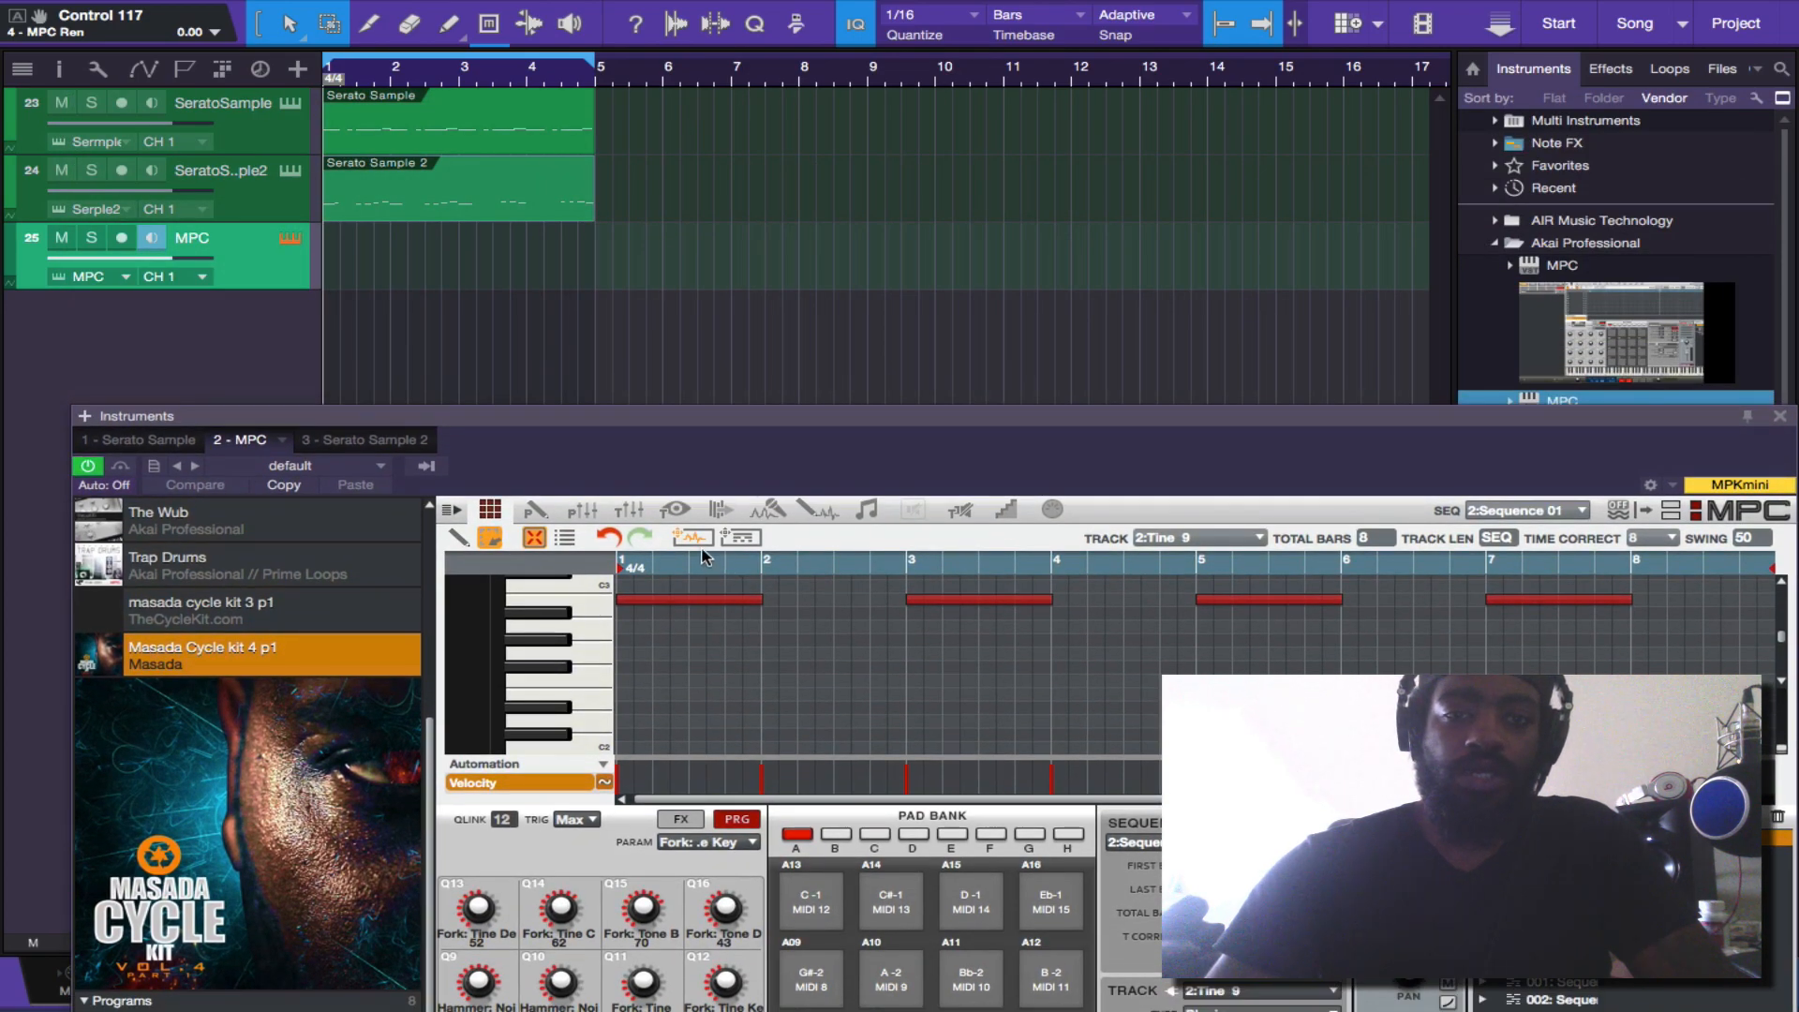
pyautogui.moveTo(698, 543); pyautogui.dragTo(359, 345)
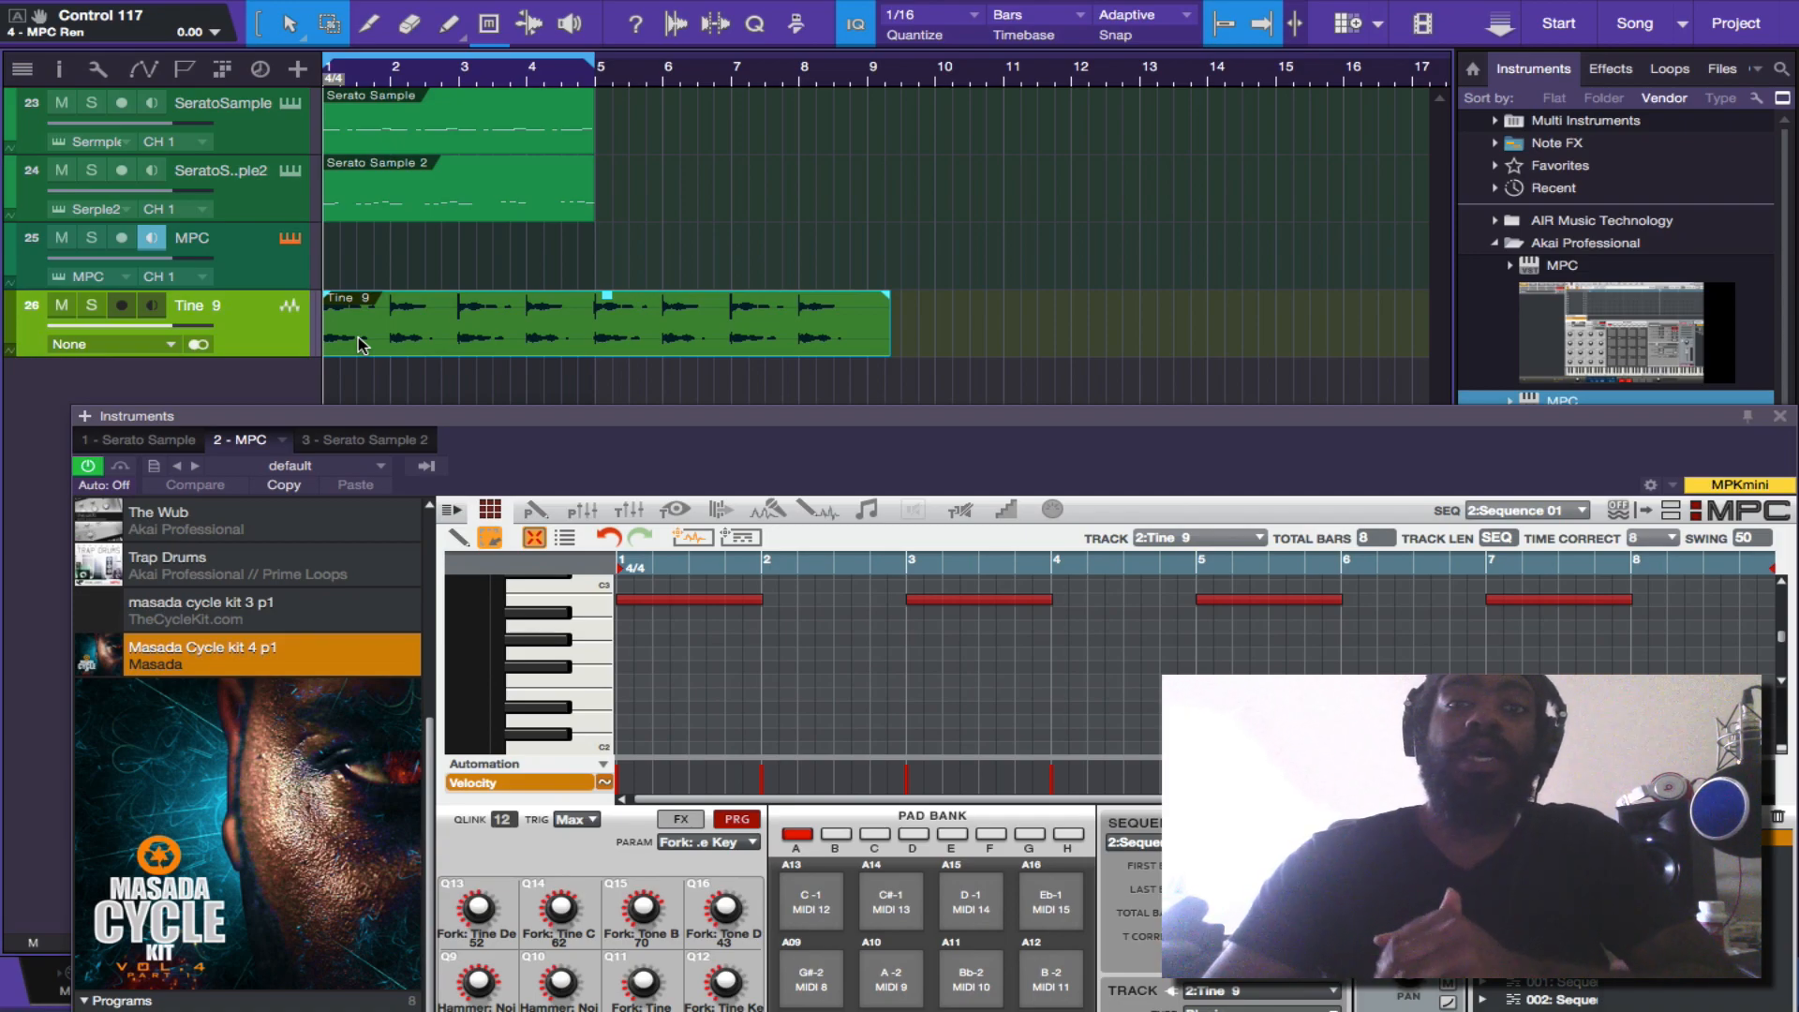
pyautogui.press('F5')
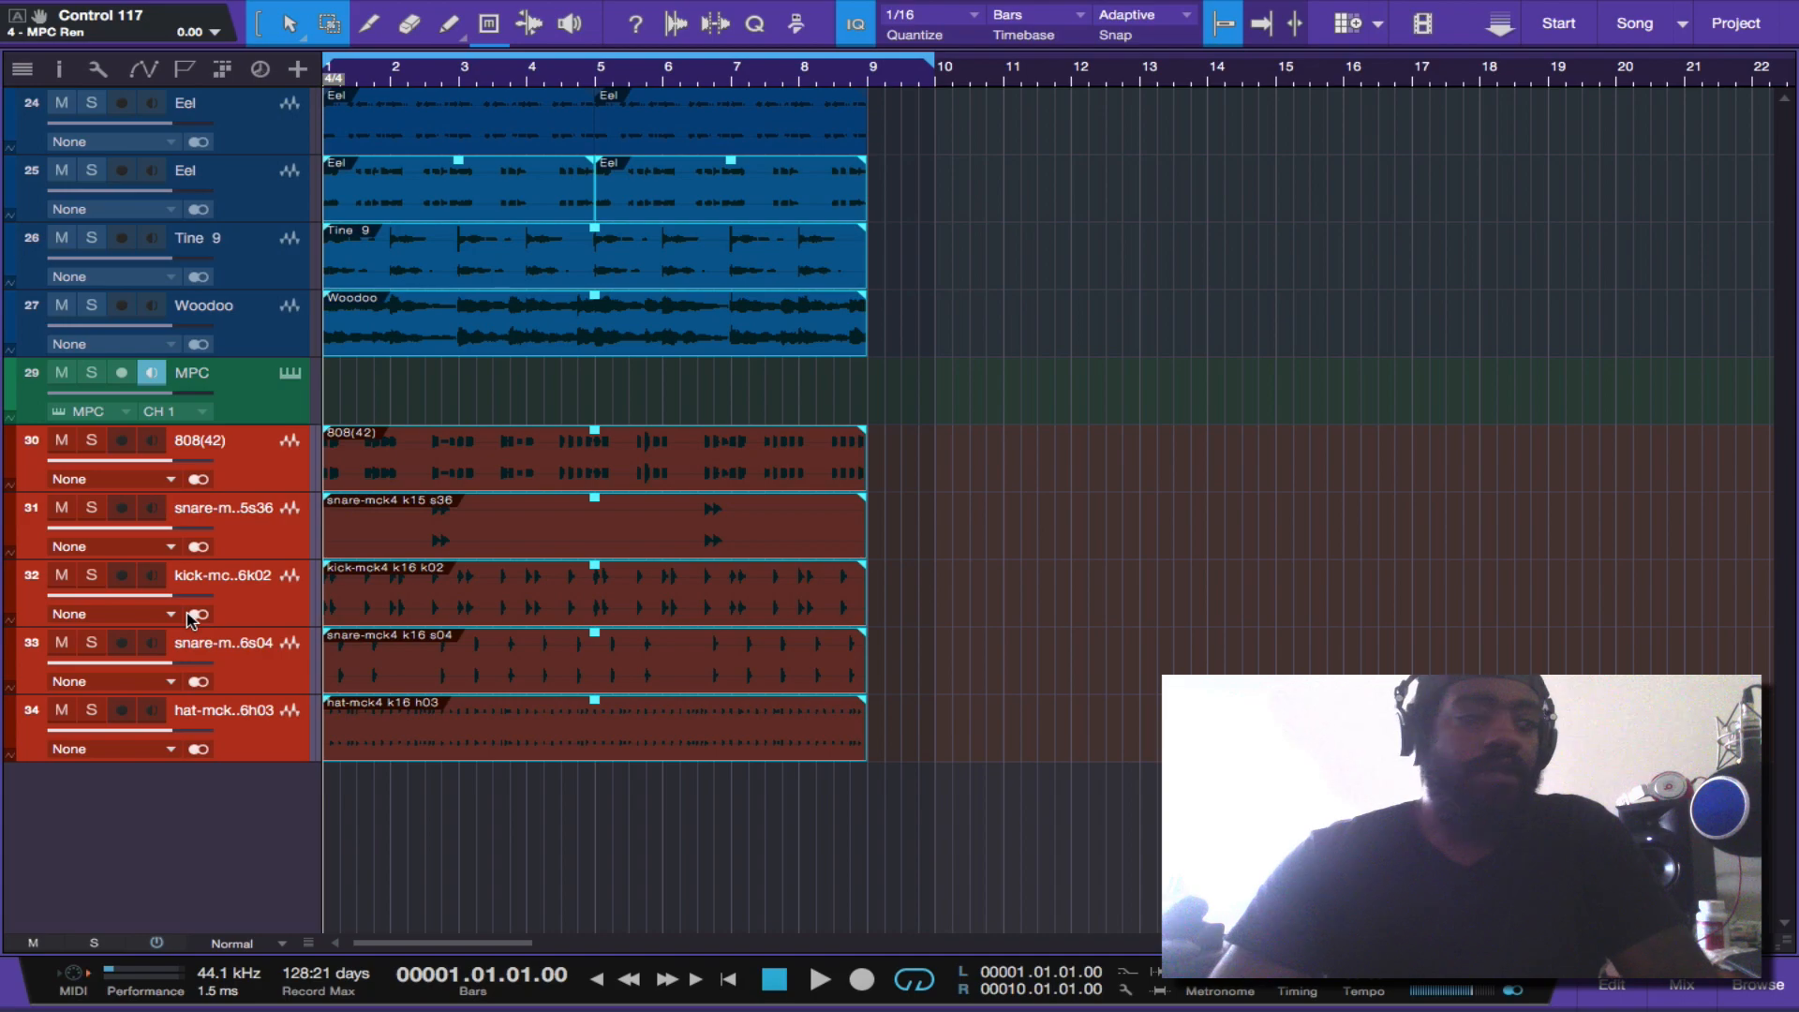
# - Show the mixing console enlarged over the arrangement and collapse the channels' cue mix sends
pyautogui.press('F3')
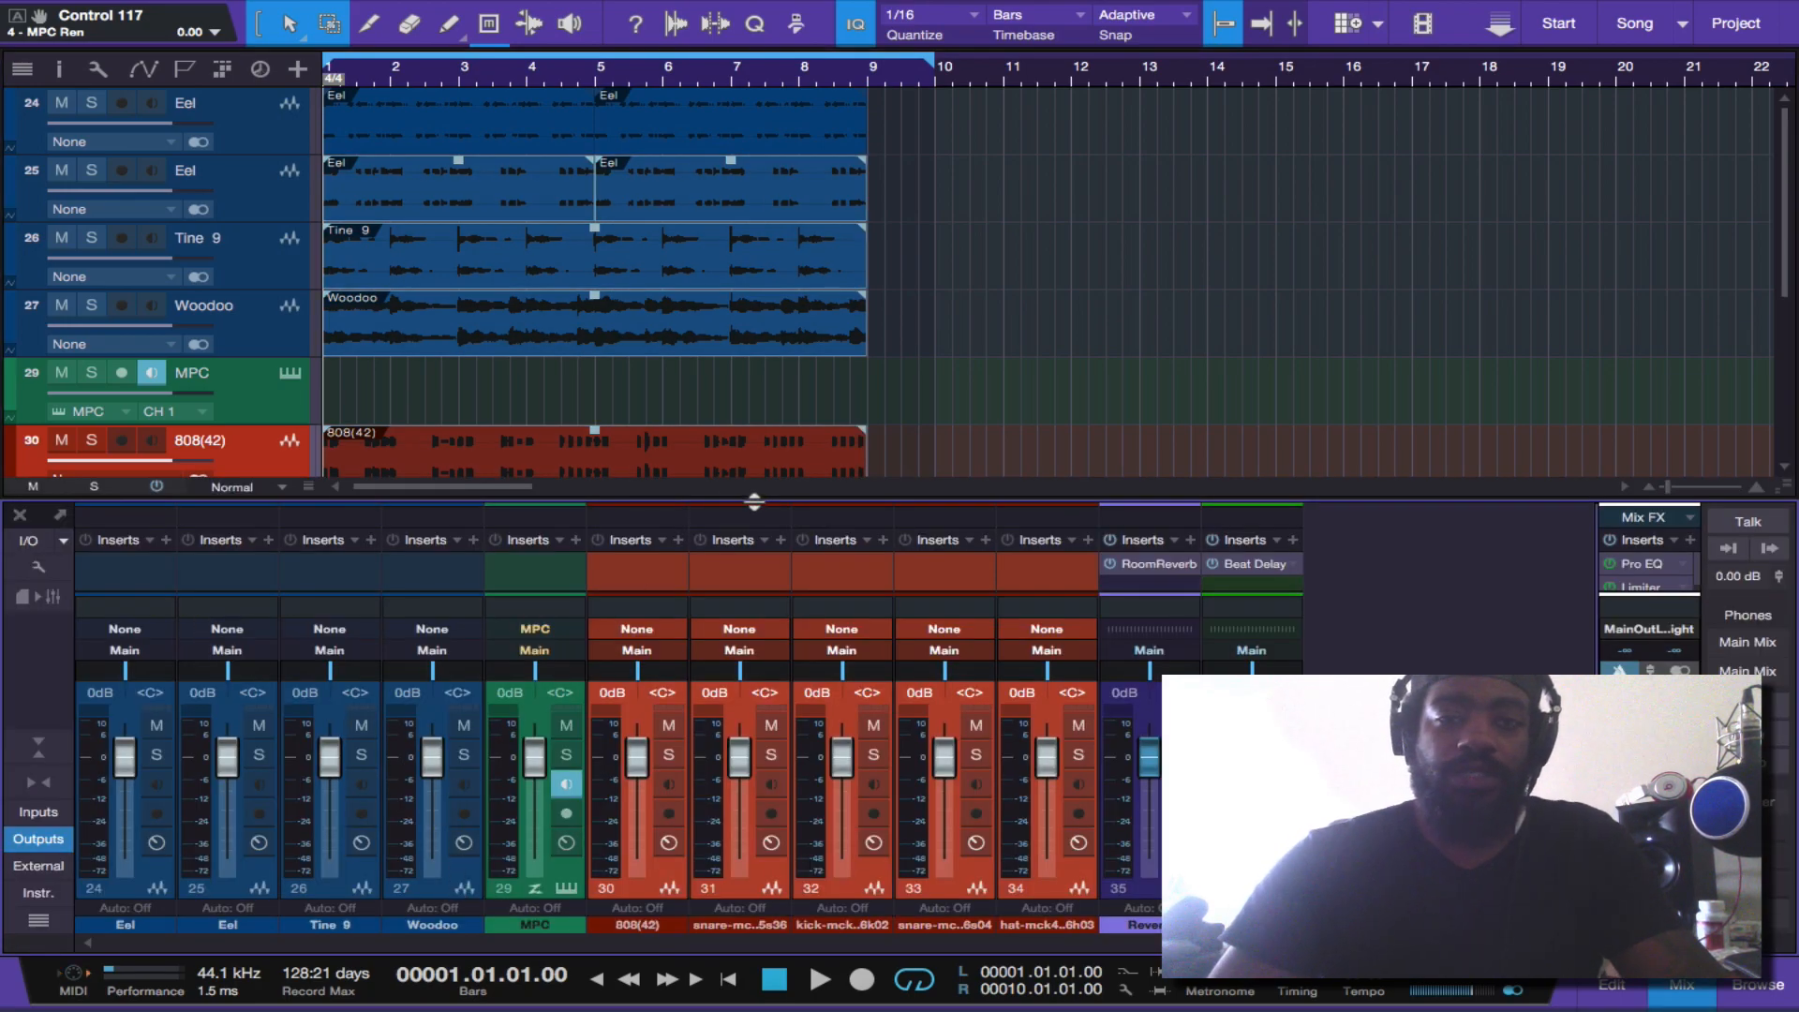
pyautogui.moveTo(758, 502); pyautogui.dragTo(785, 112)
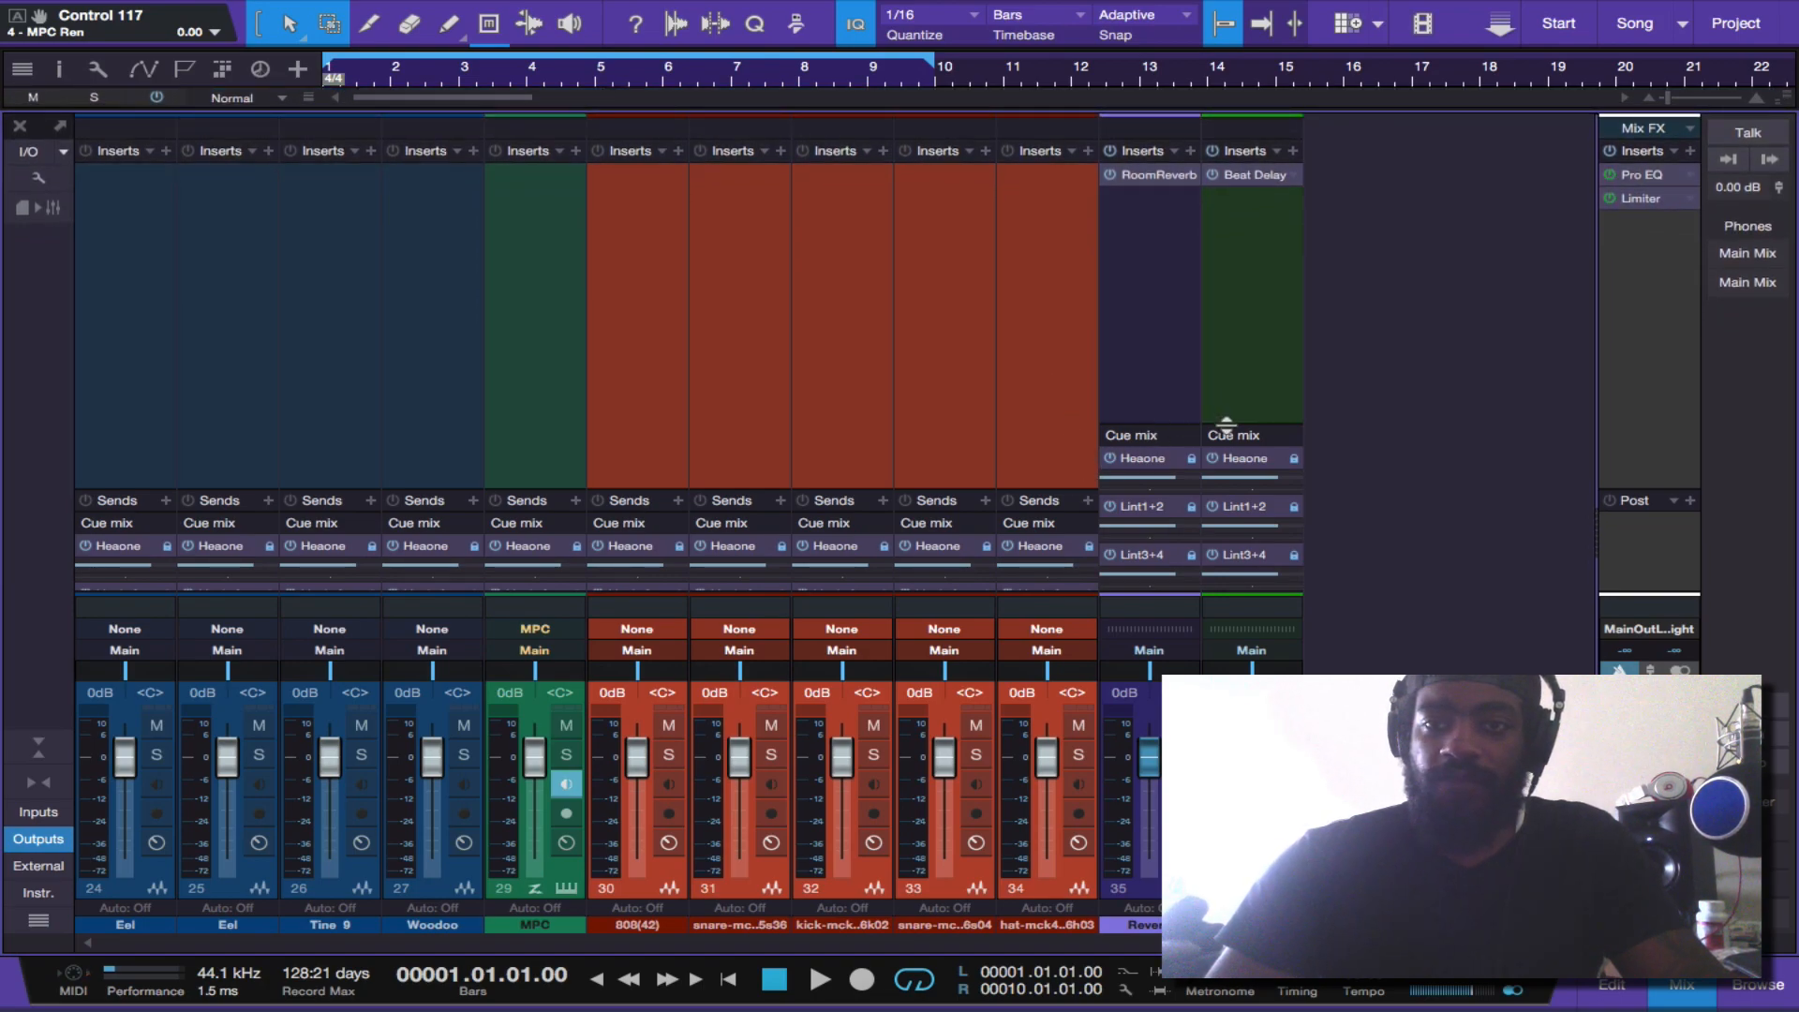
pyautogui.moveTo(1228, 424); pyautogui.dragTo(1221, 640)
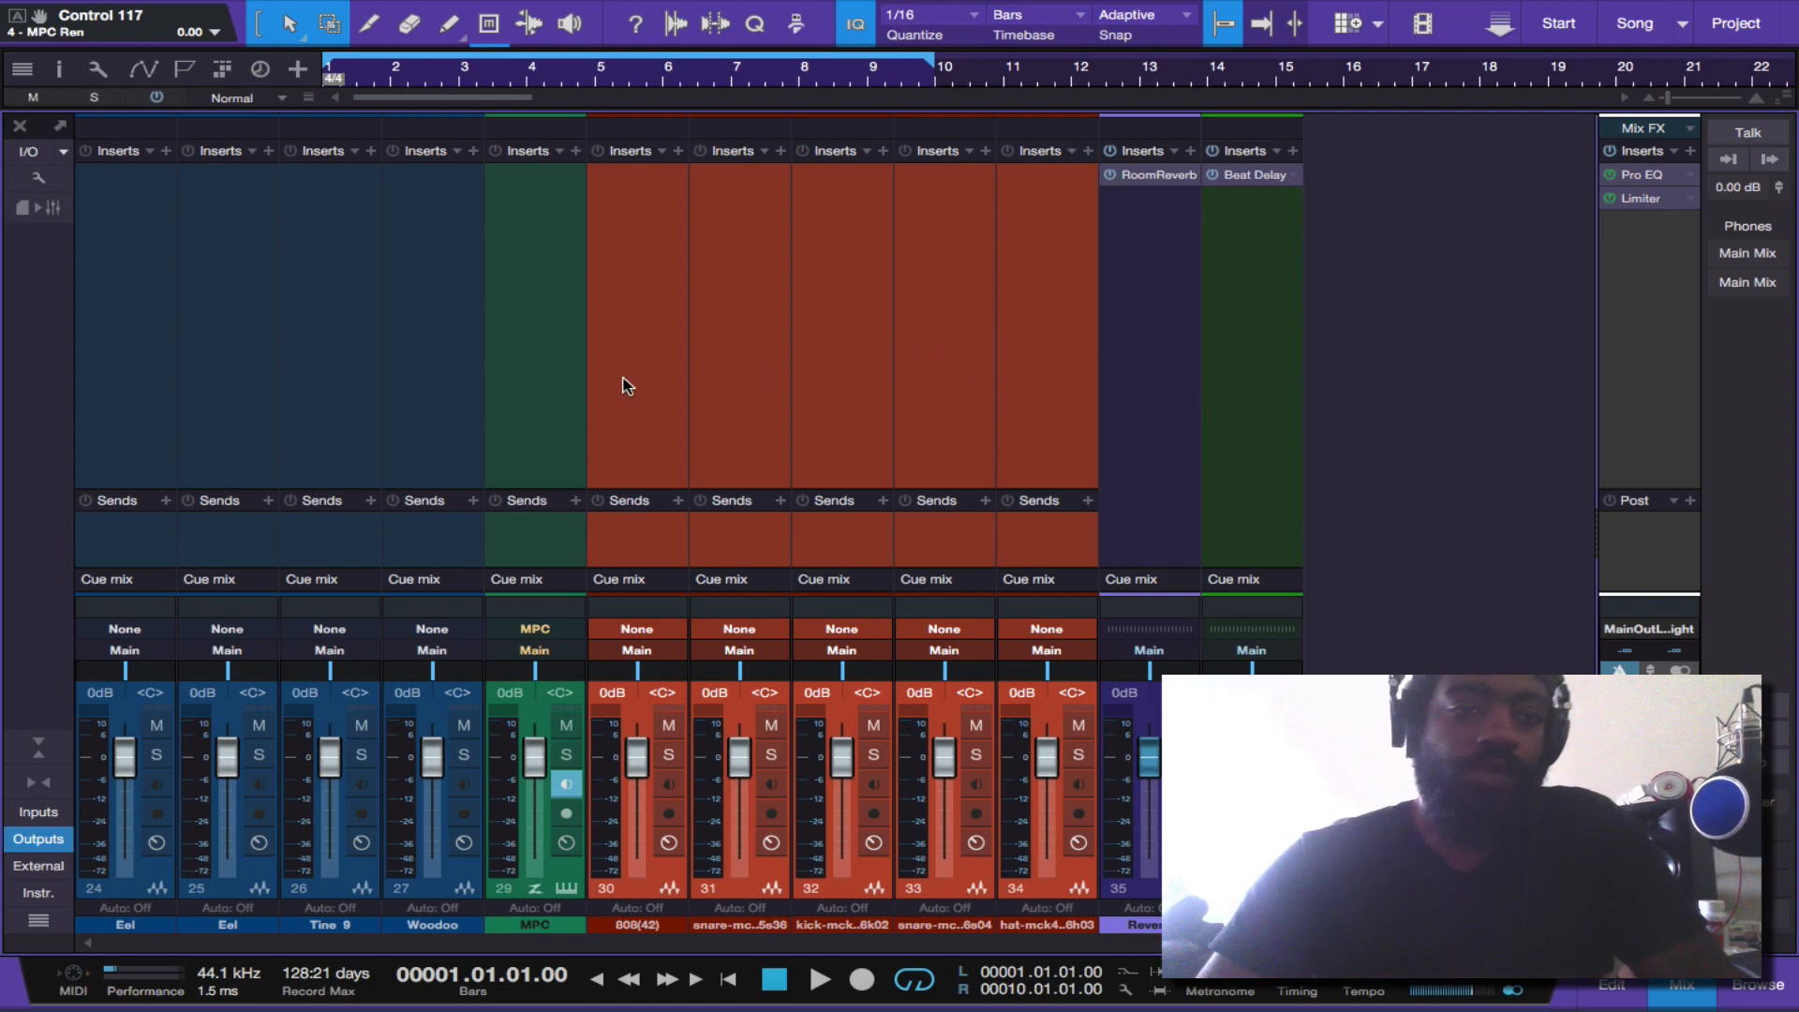
# - Route the four blue channels to a new bus named Band and the five red channels to a new bus named Drum
pyautogui.click(125, 379)
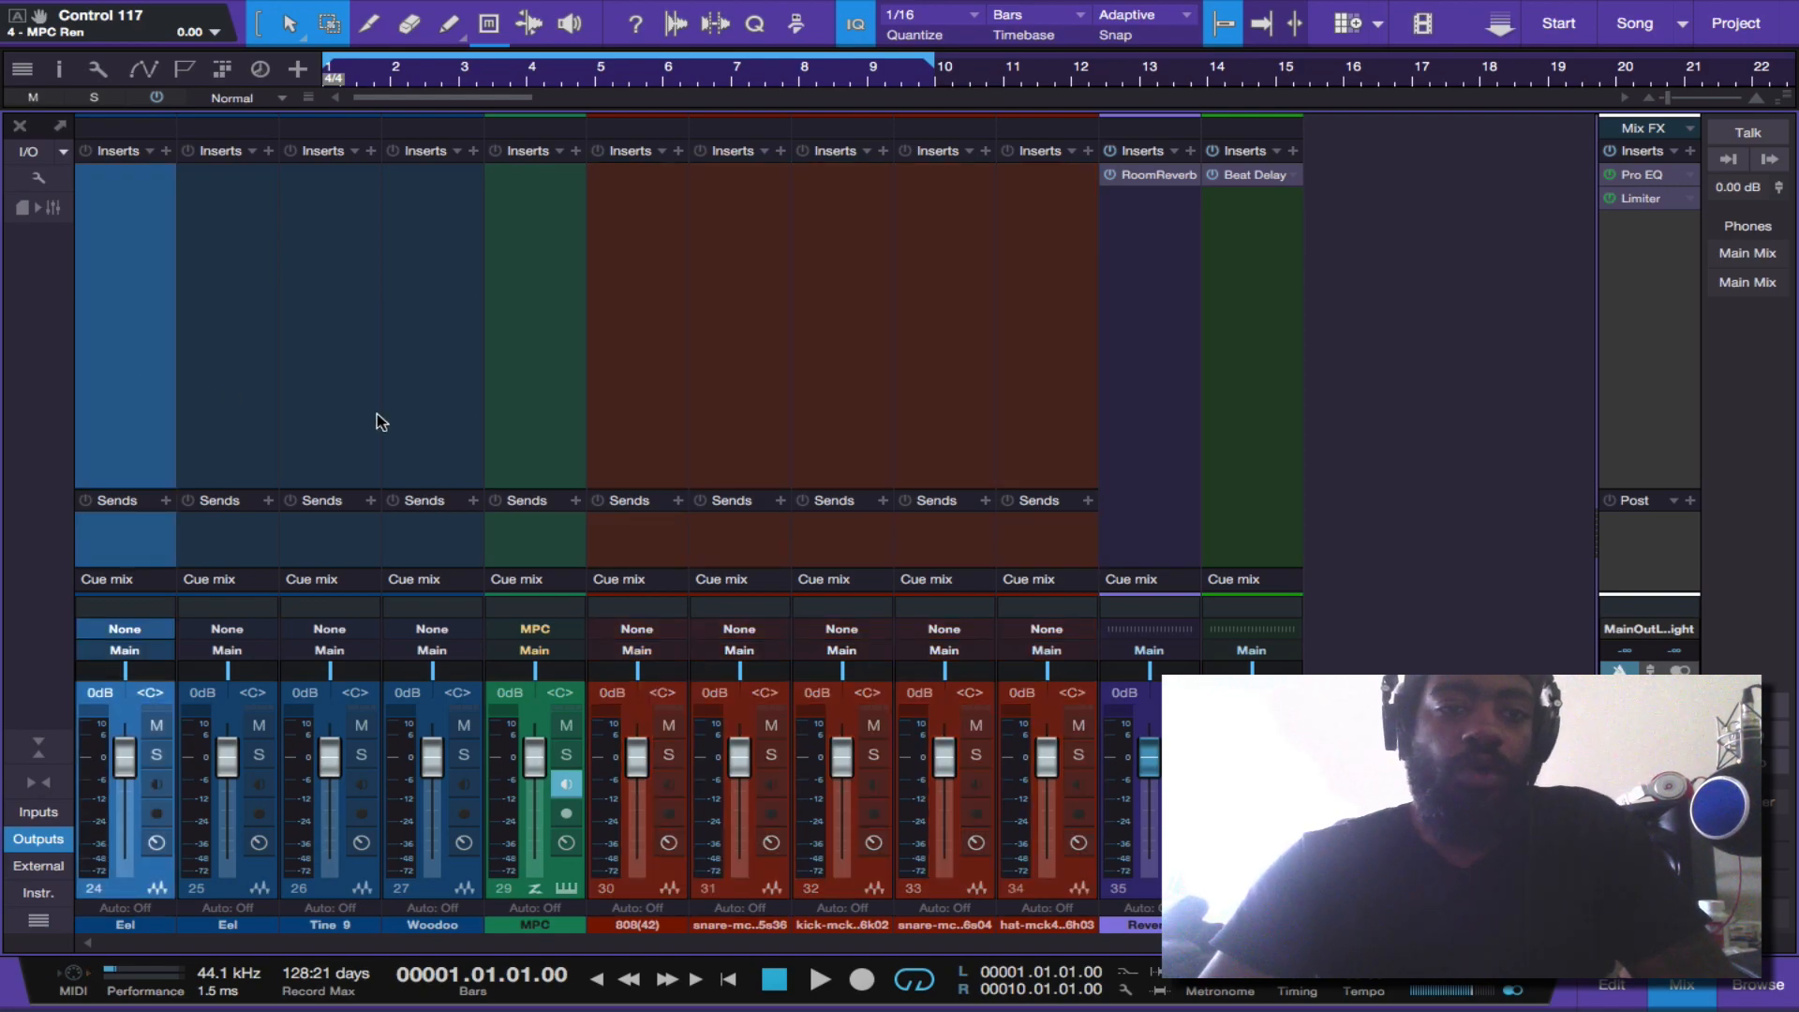
pyautogui.keyDown('shift'); pyautogui.click(430, 424); pyautogui.keyUp('shift')
pyautogui.rightClick(431, 427)
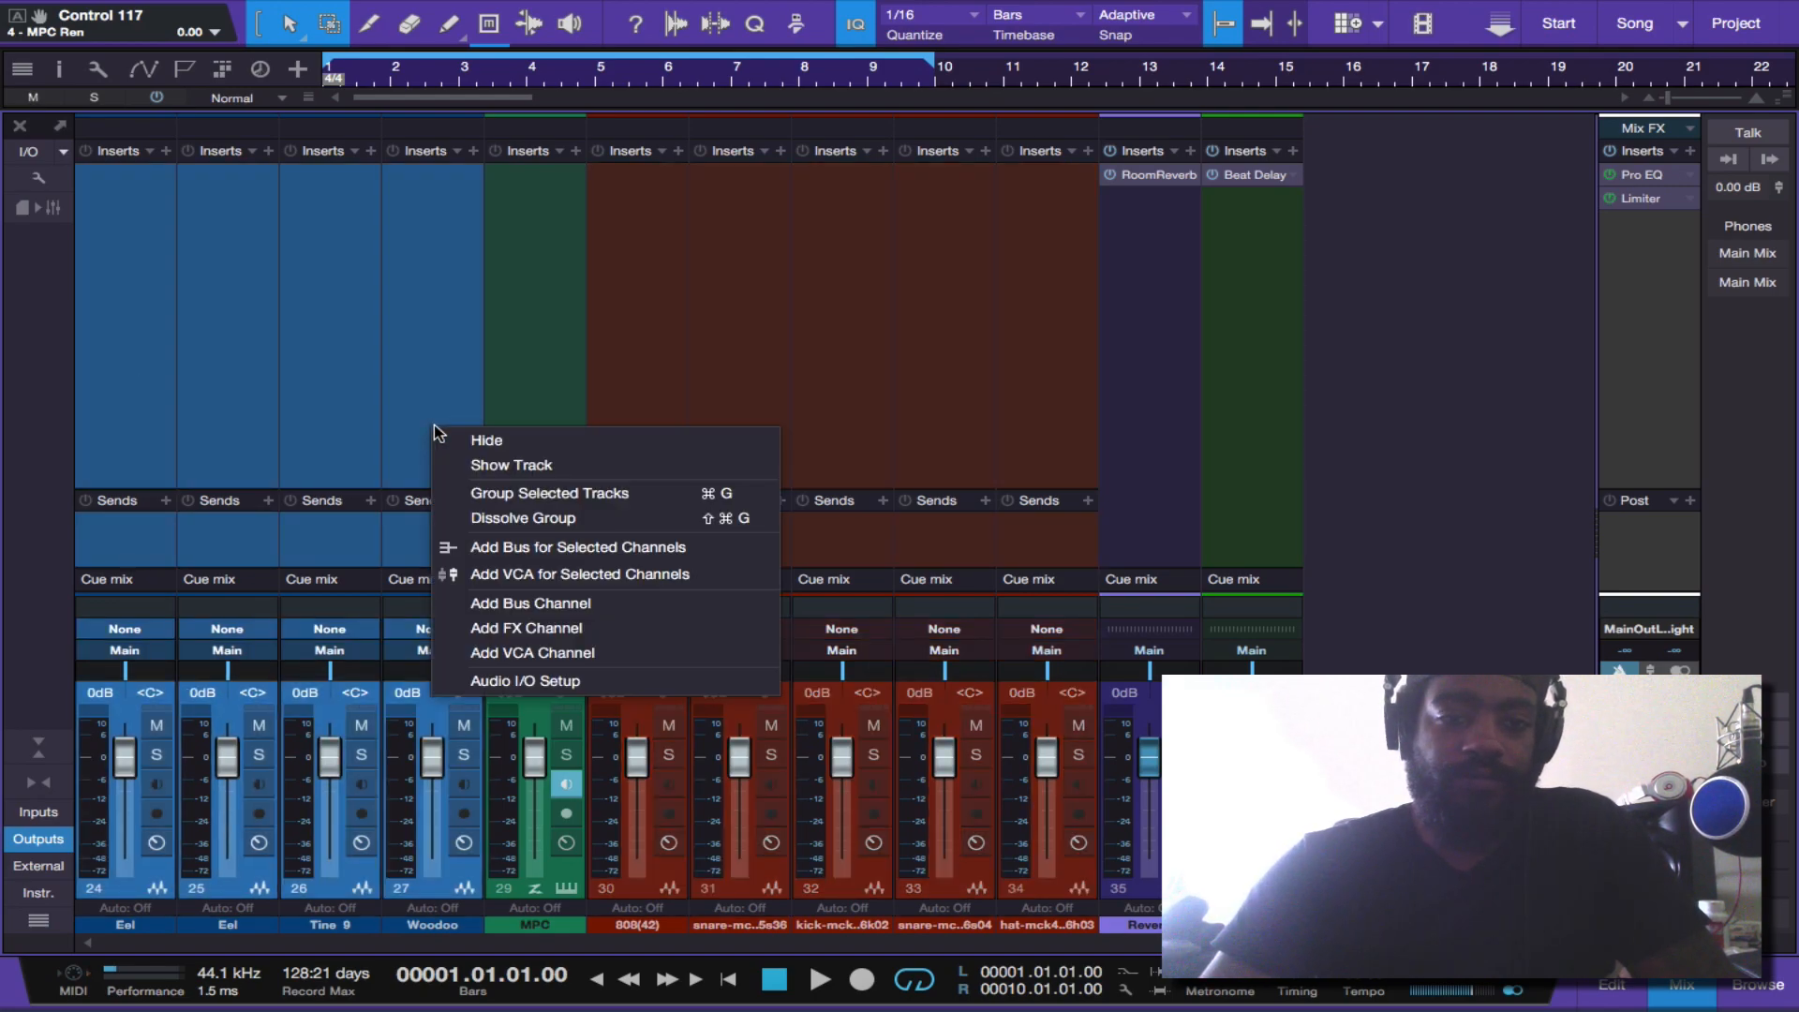
pyautogui.click(494, 553)
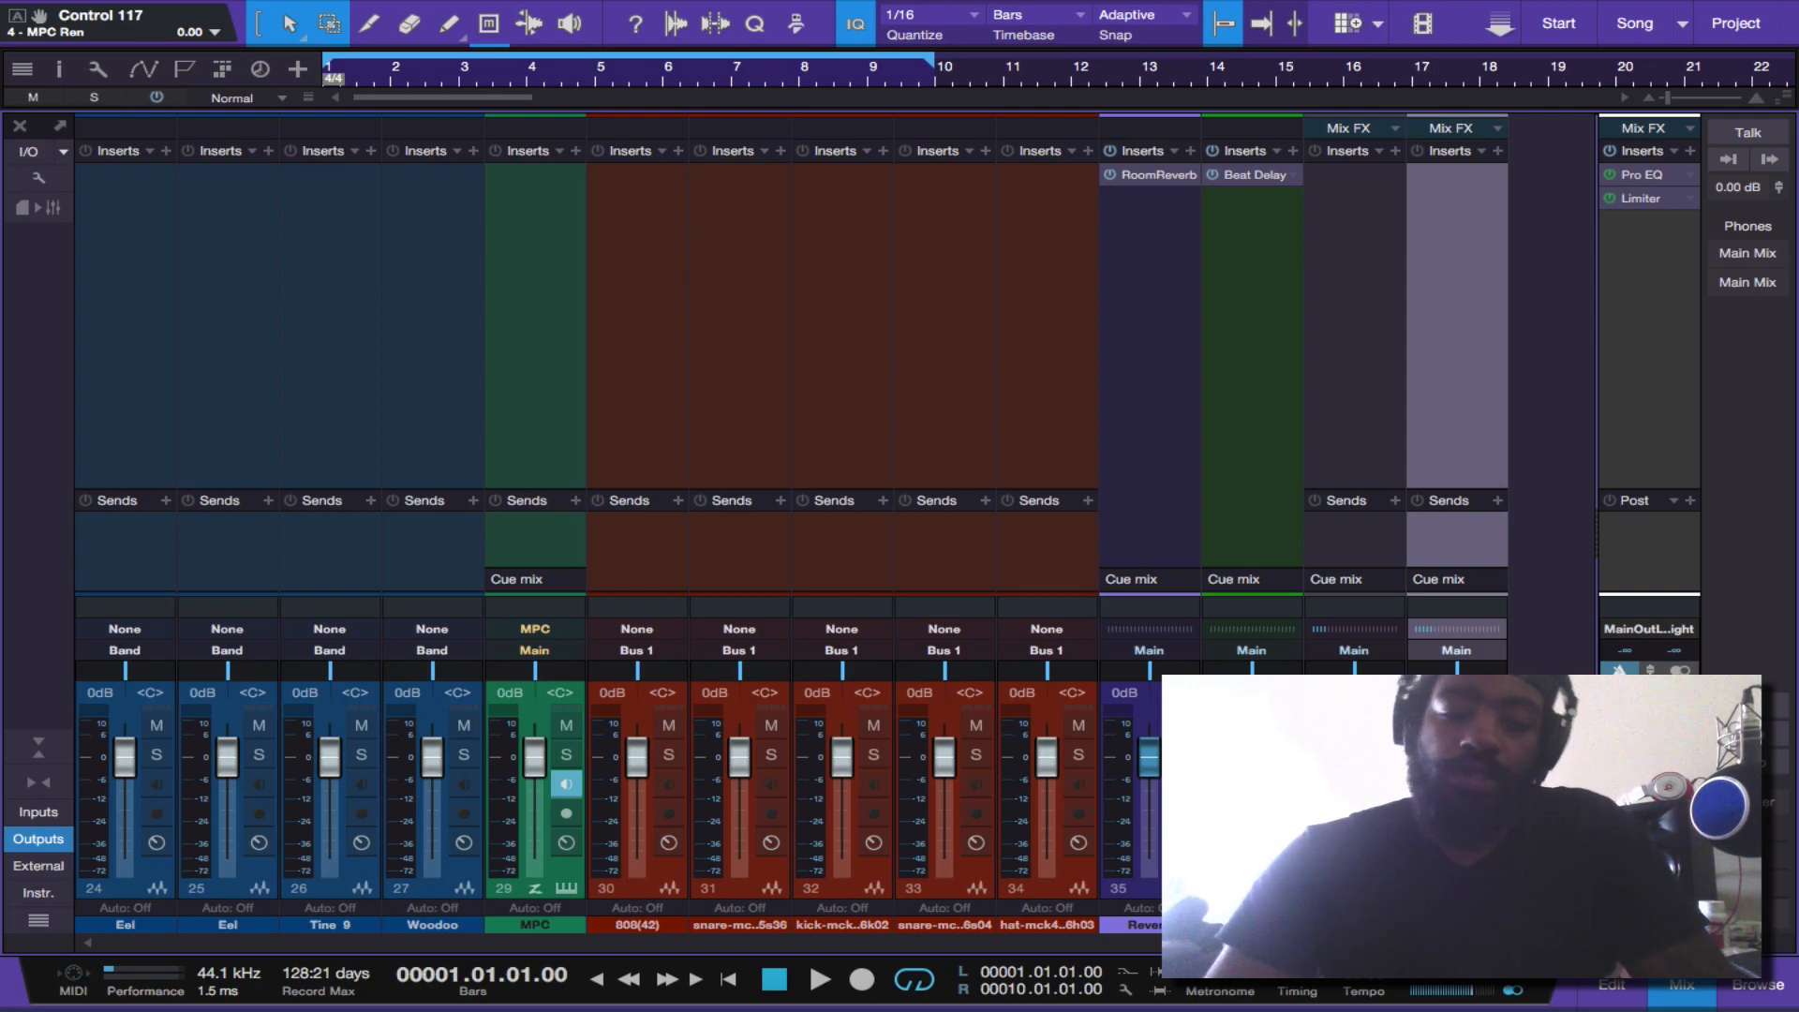
pyautogui.press('Return')
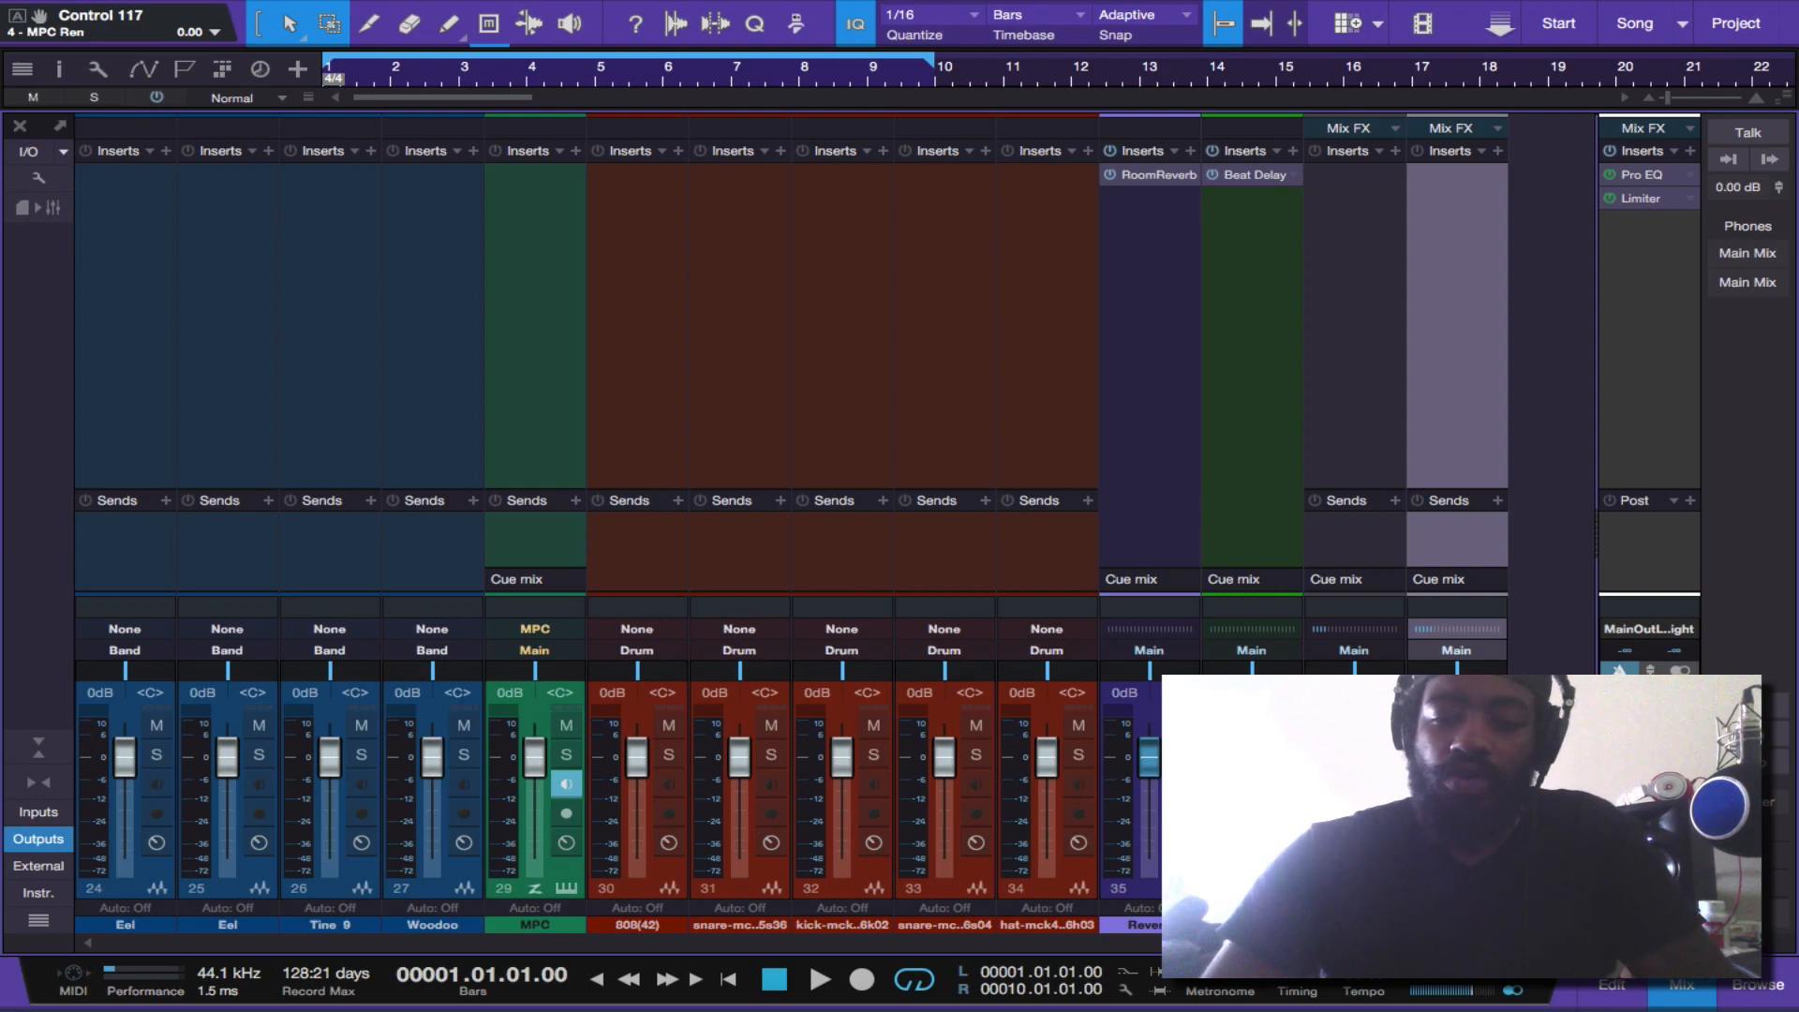
# - Route the Band and Drum buses together to a new bus named Filter
pyautogui.keyDown('shift'); pyautogui.click(1354, 925); pyautogui.keyUp('shift')
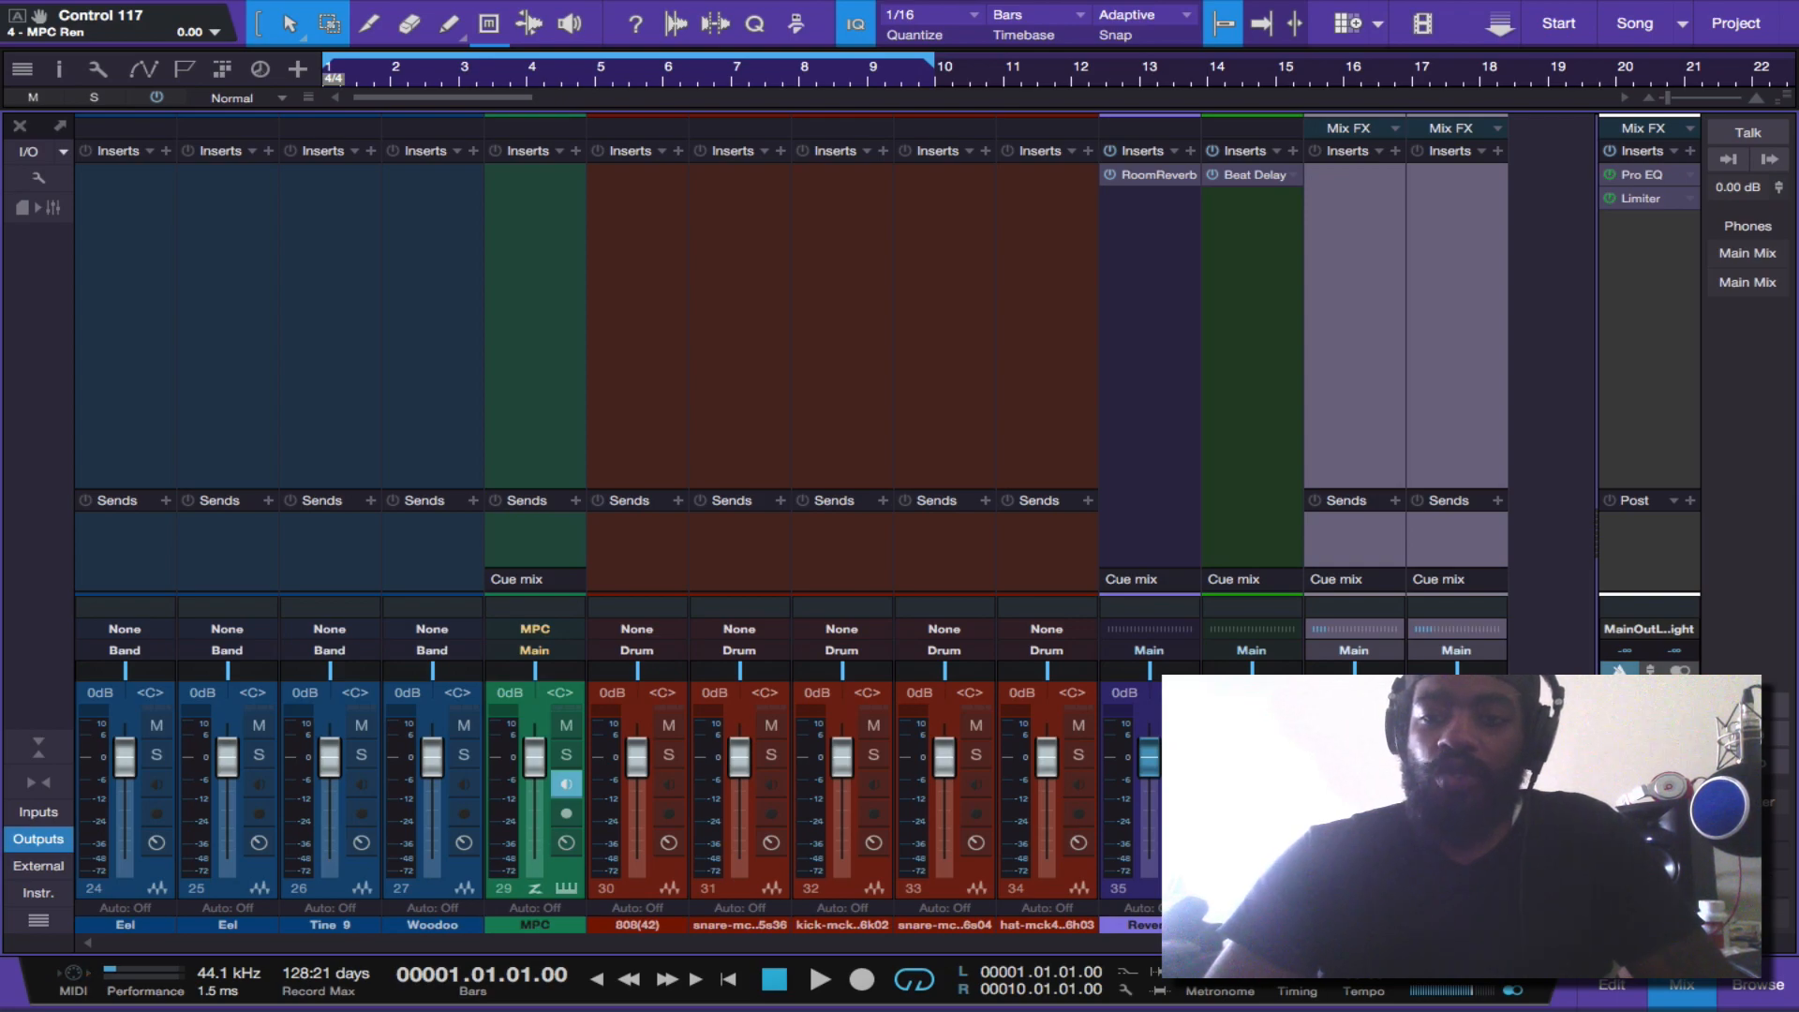
pyautogui.rightClick(1476, 923)
pyautogui.click(1584, 796)
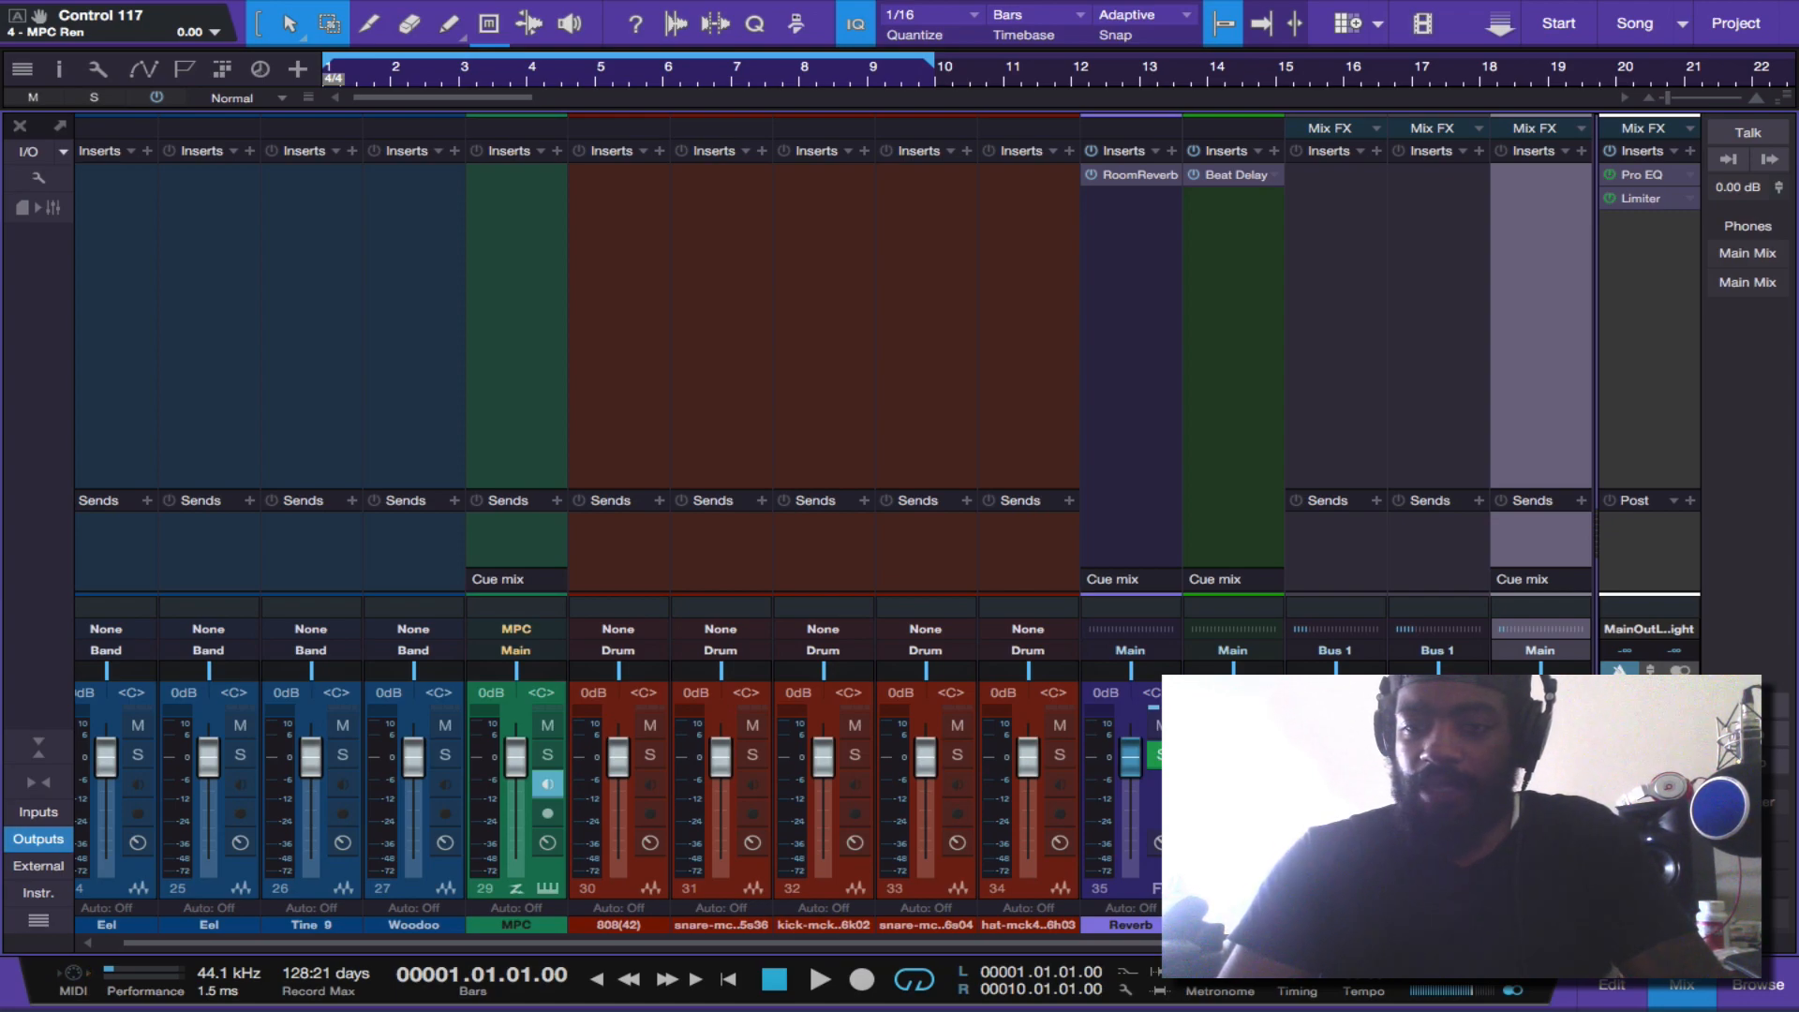
pyautogui.write('Filter')
pyautogui.press('Return')
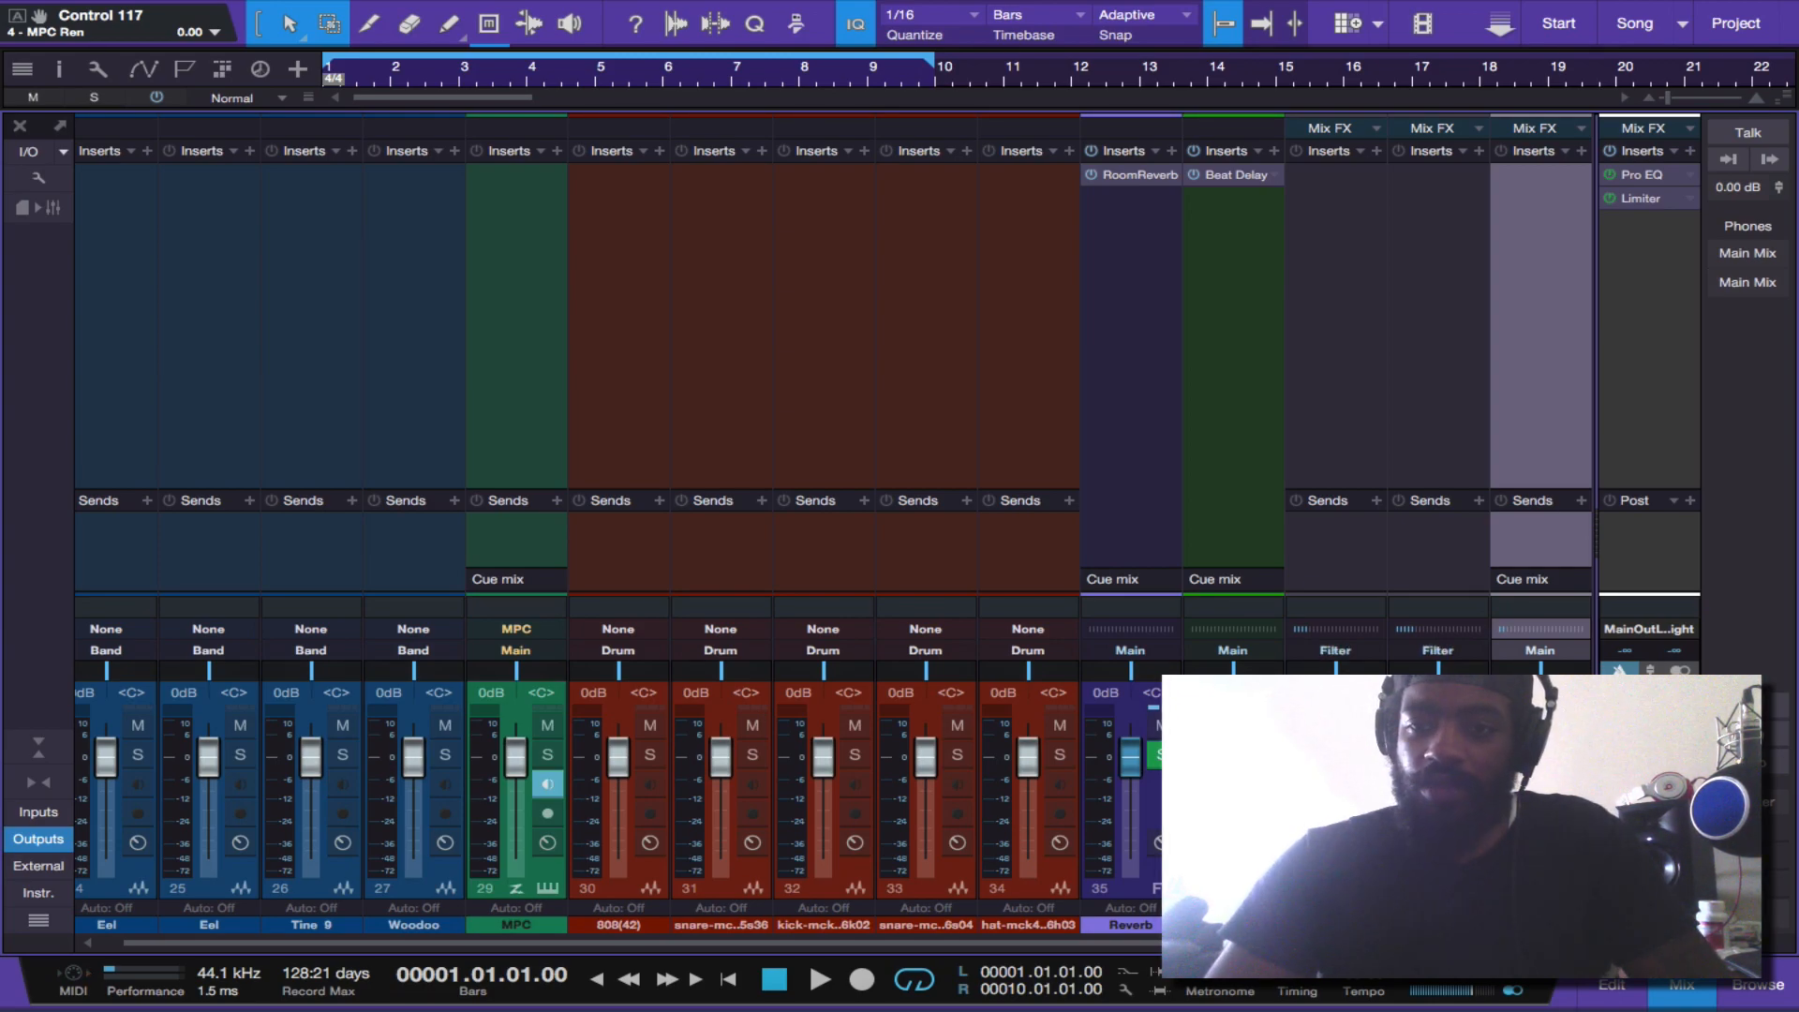
# - Add another bus channel beside Filter and route both of them to a new shared bus
pyautogui.rightClick(1280, 609)
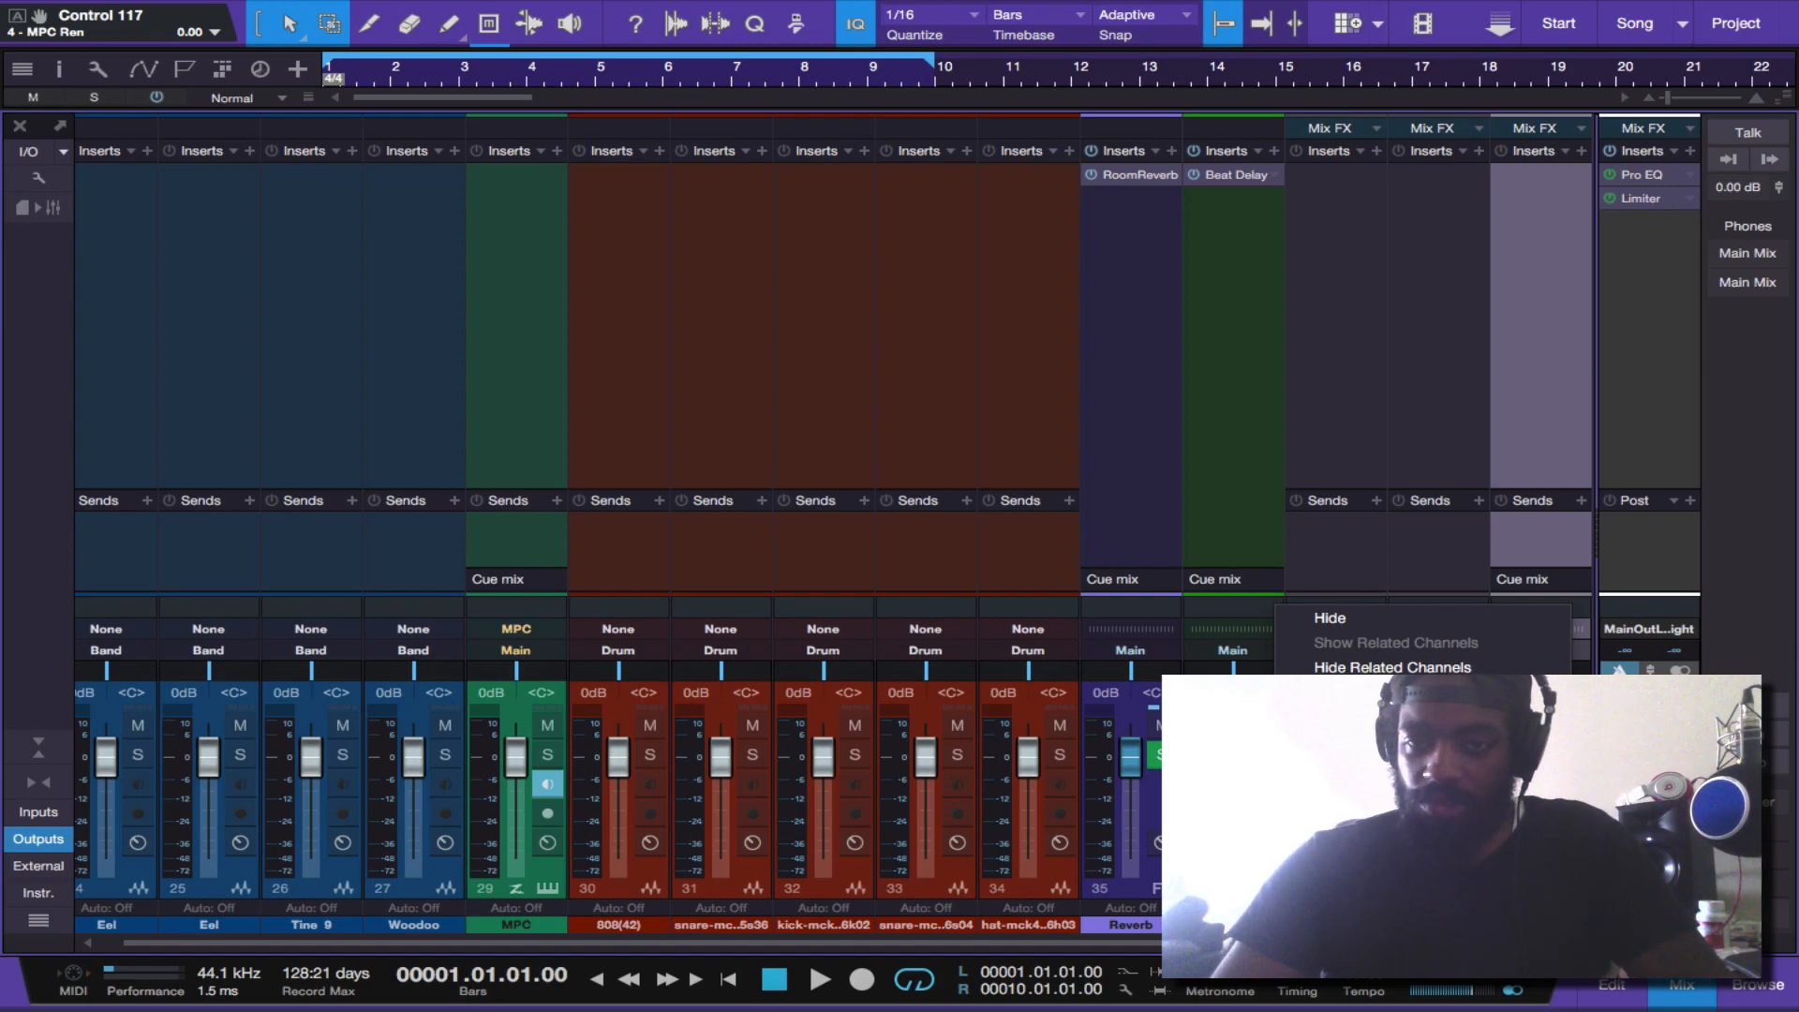
pyautogui.click(1388, 817)
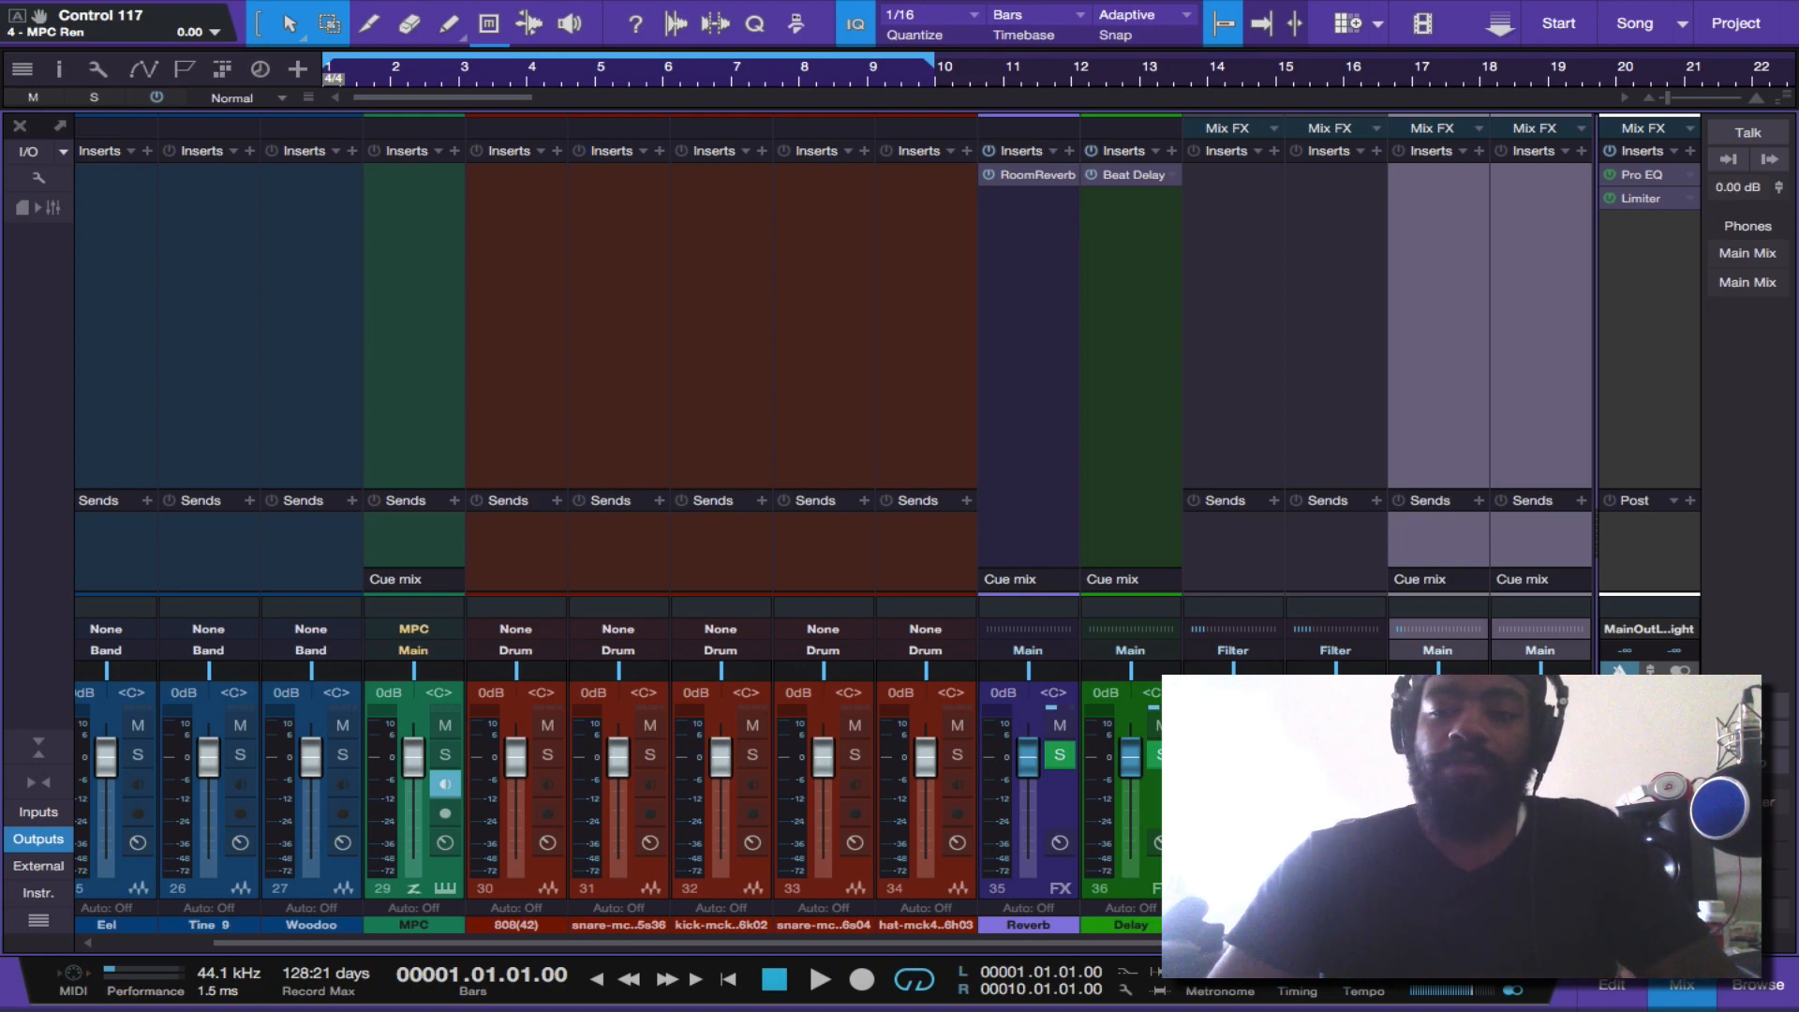
pyautogui.rightClick(1269, 922)
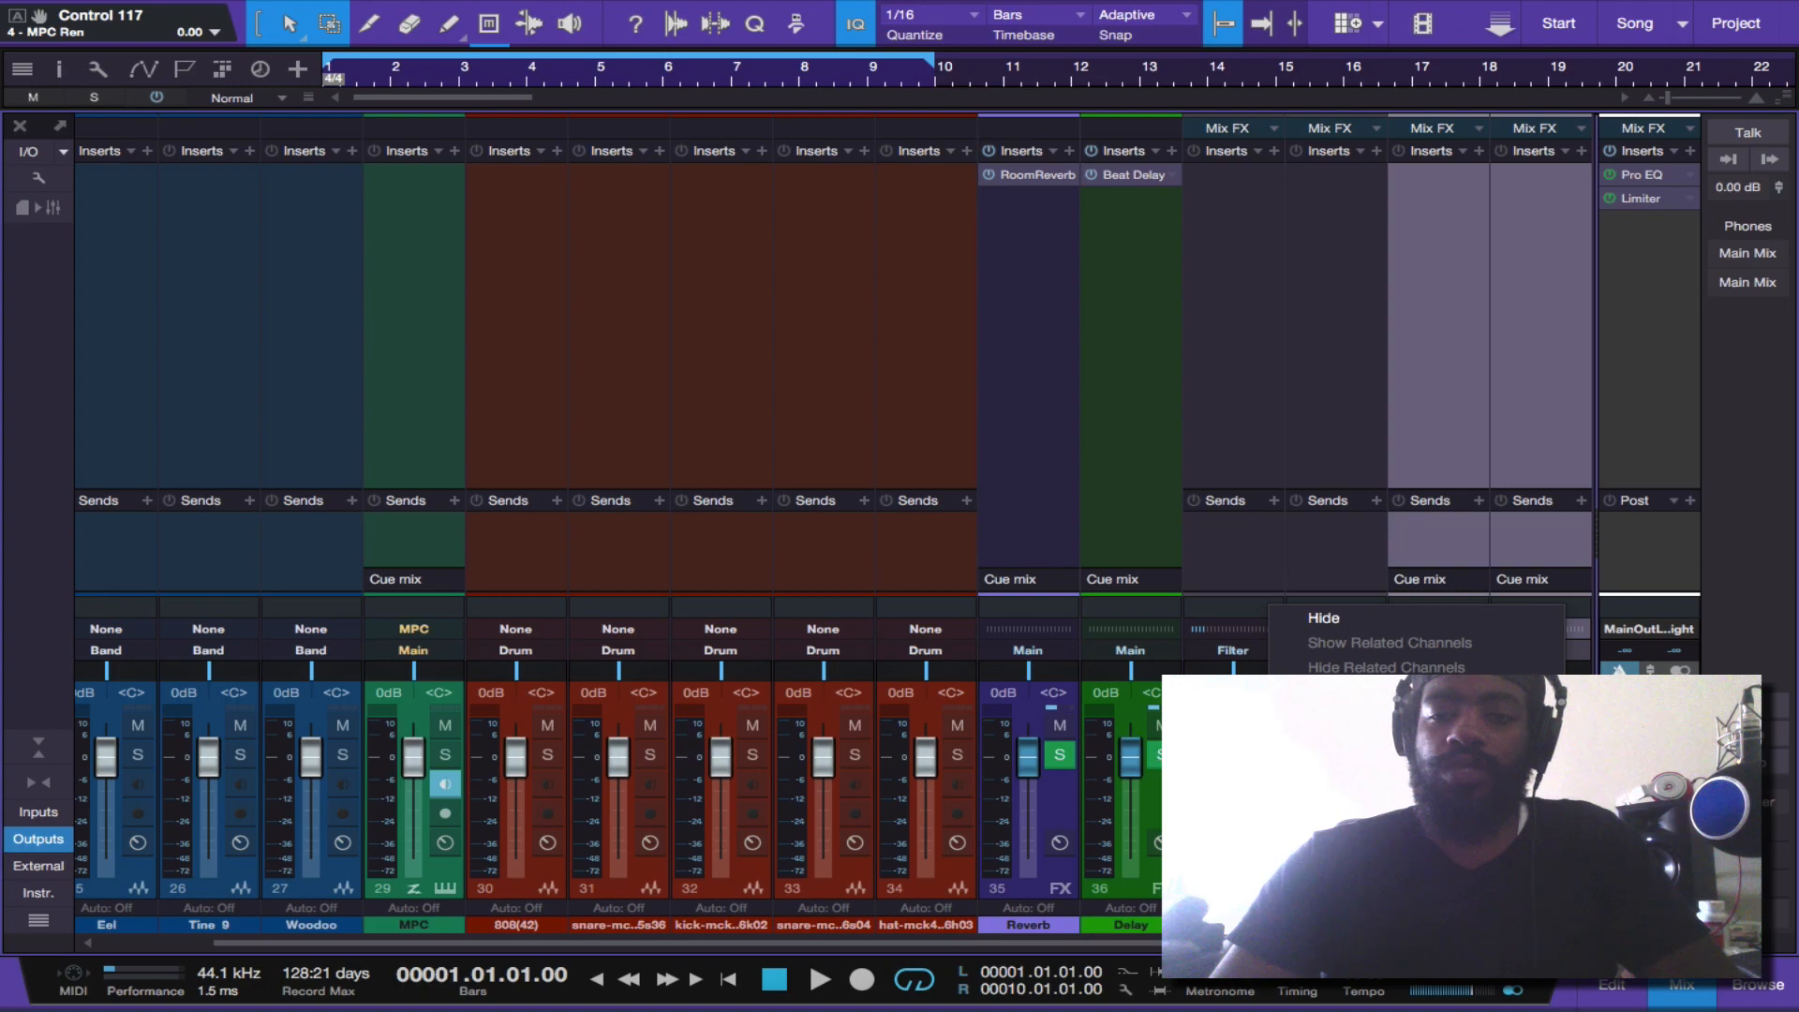
pyautogui.click(1324, 618)
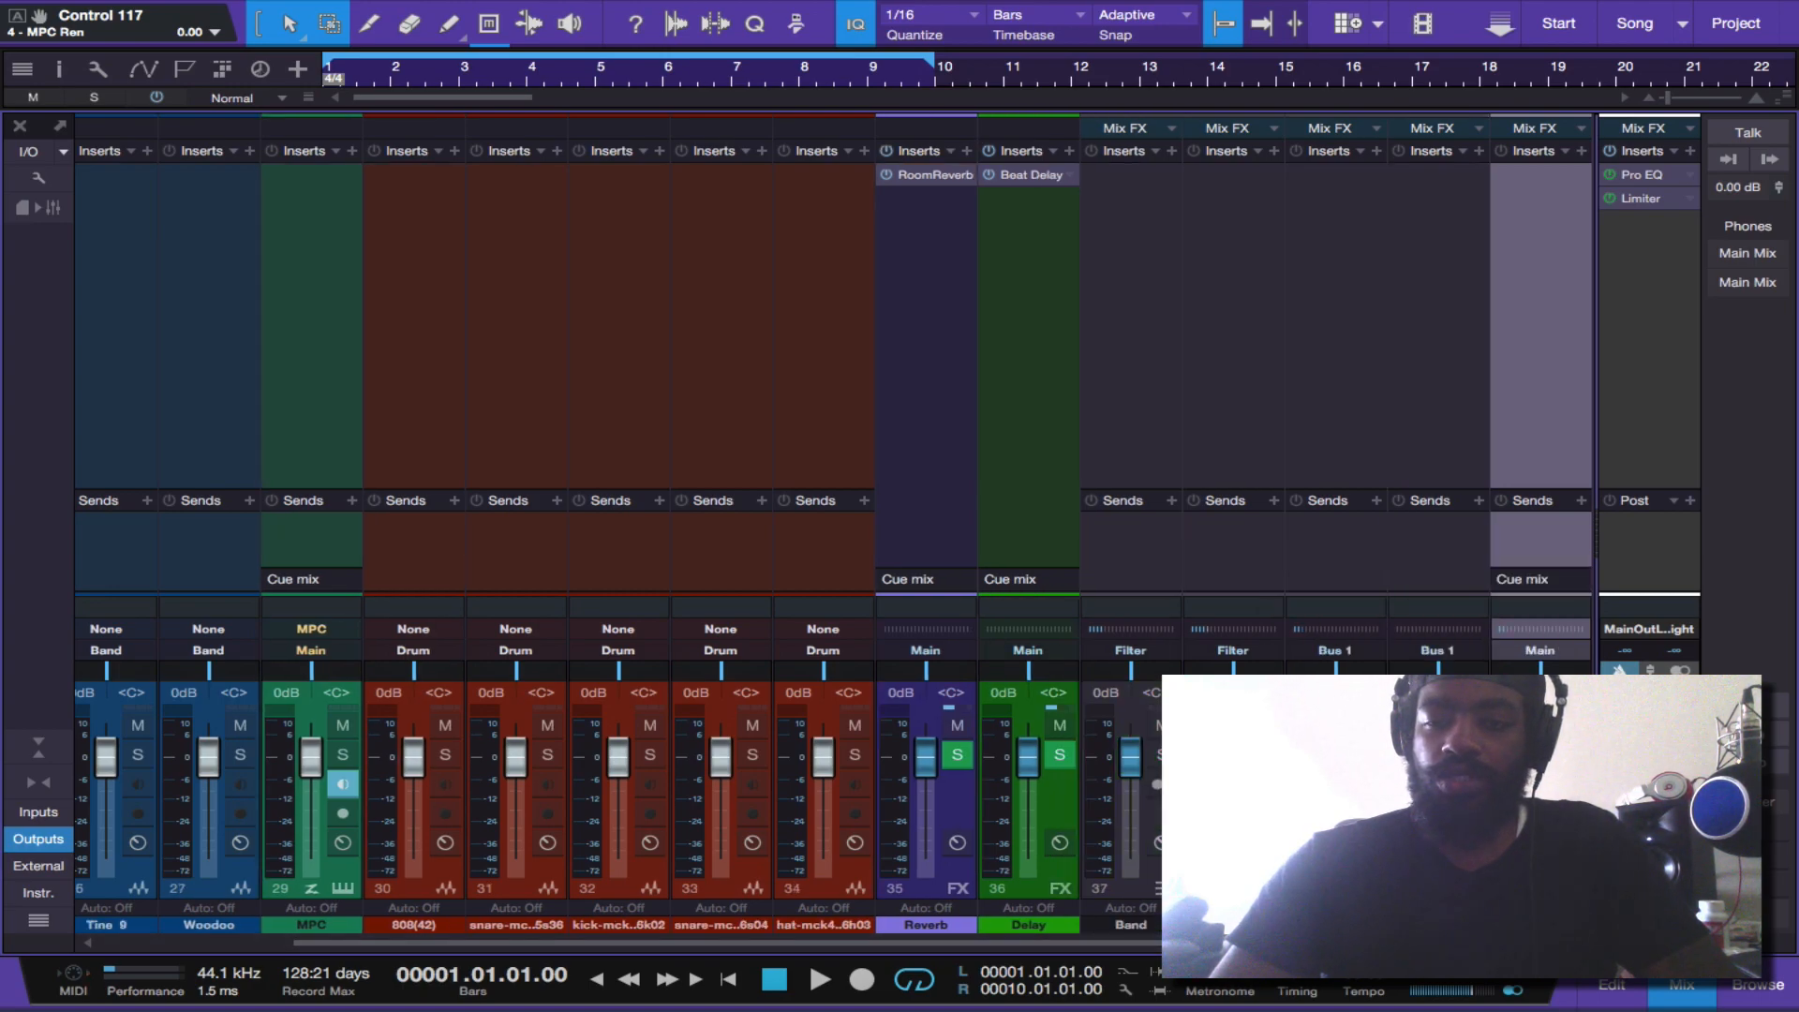
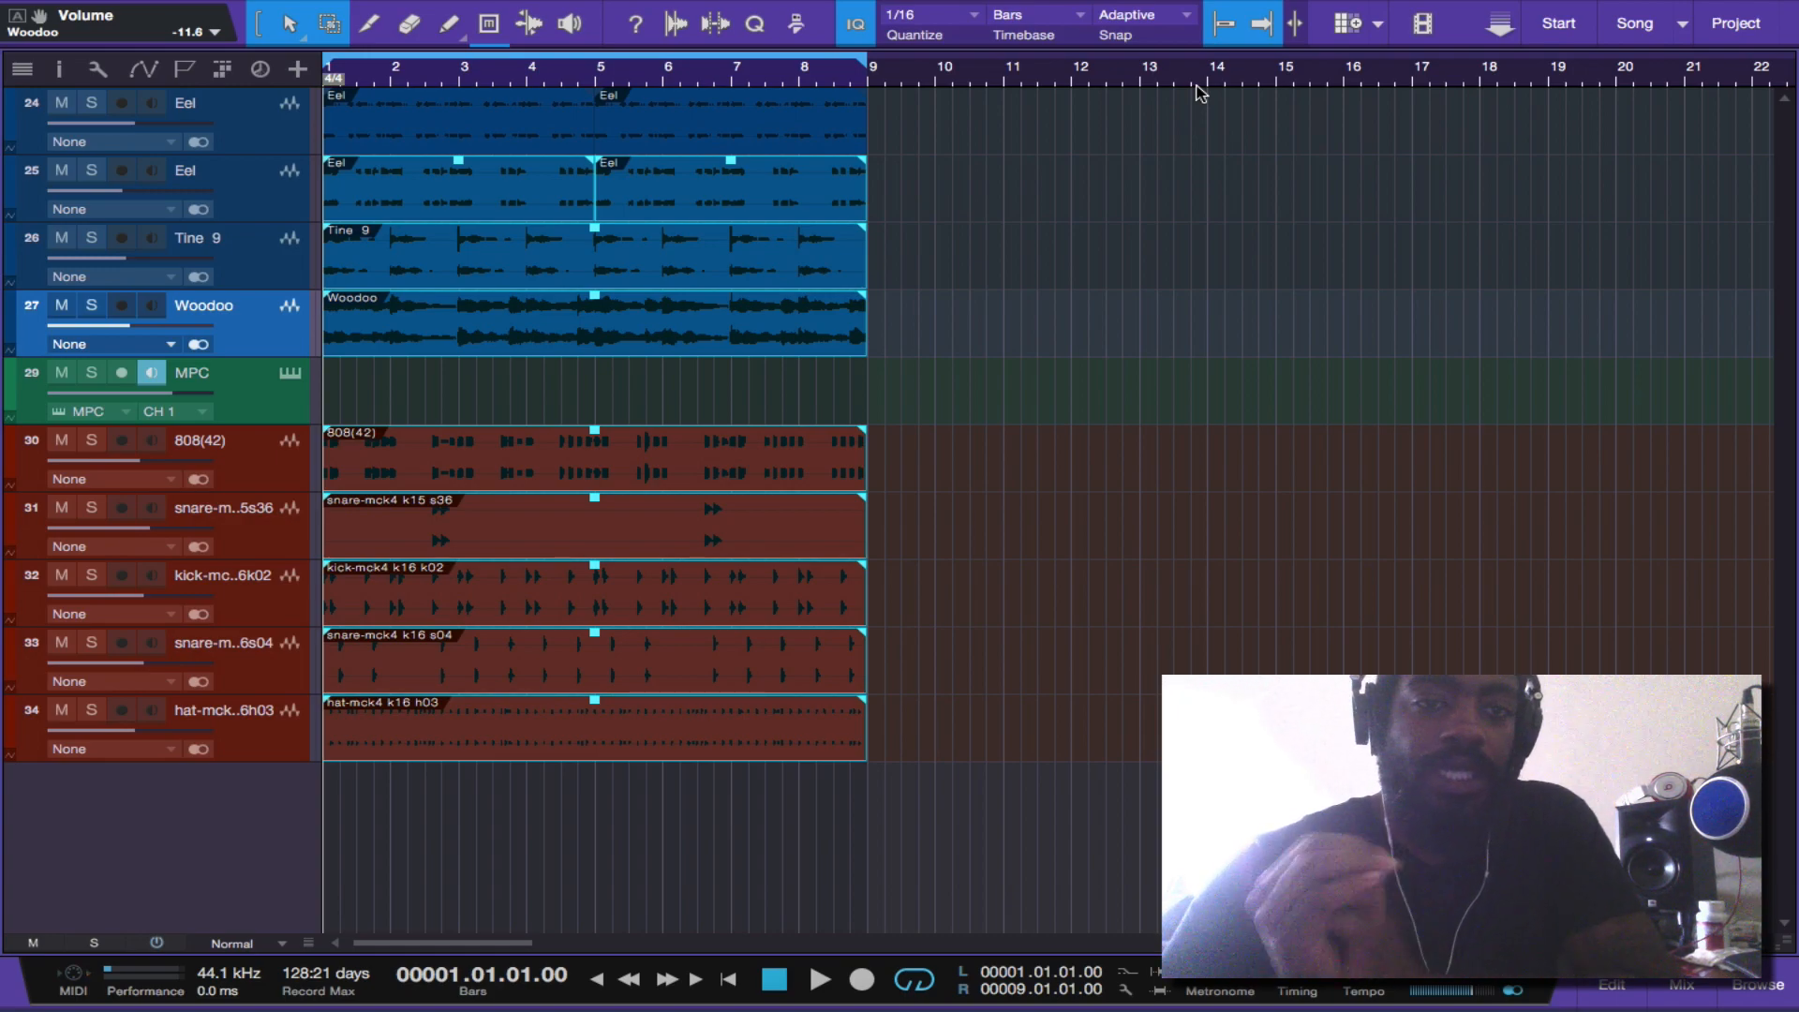
# - Show the console and play back the start of the mix
pyautogui.press('F3')
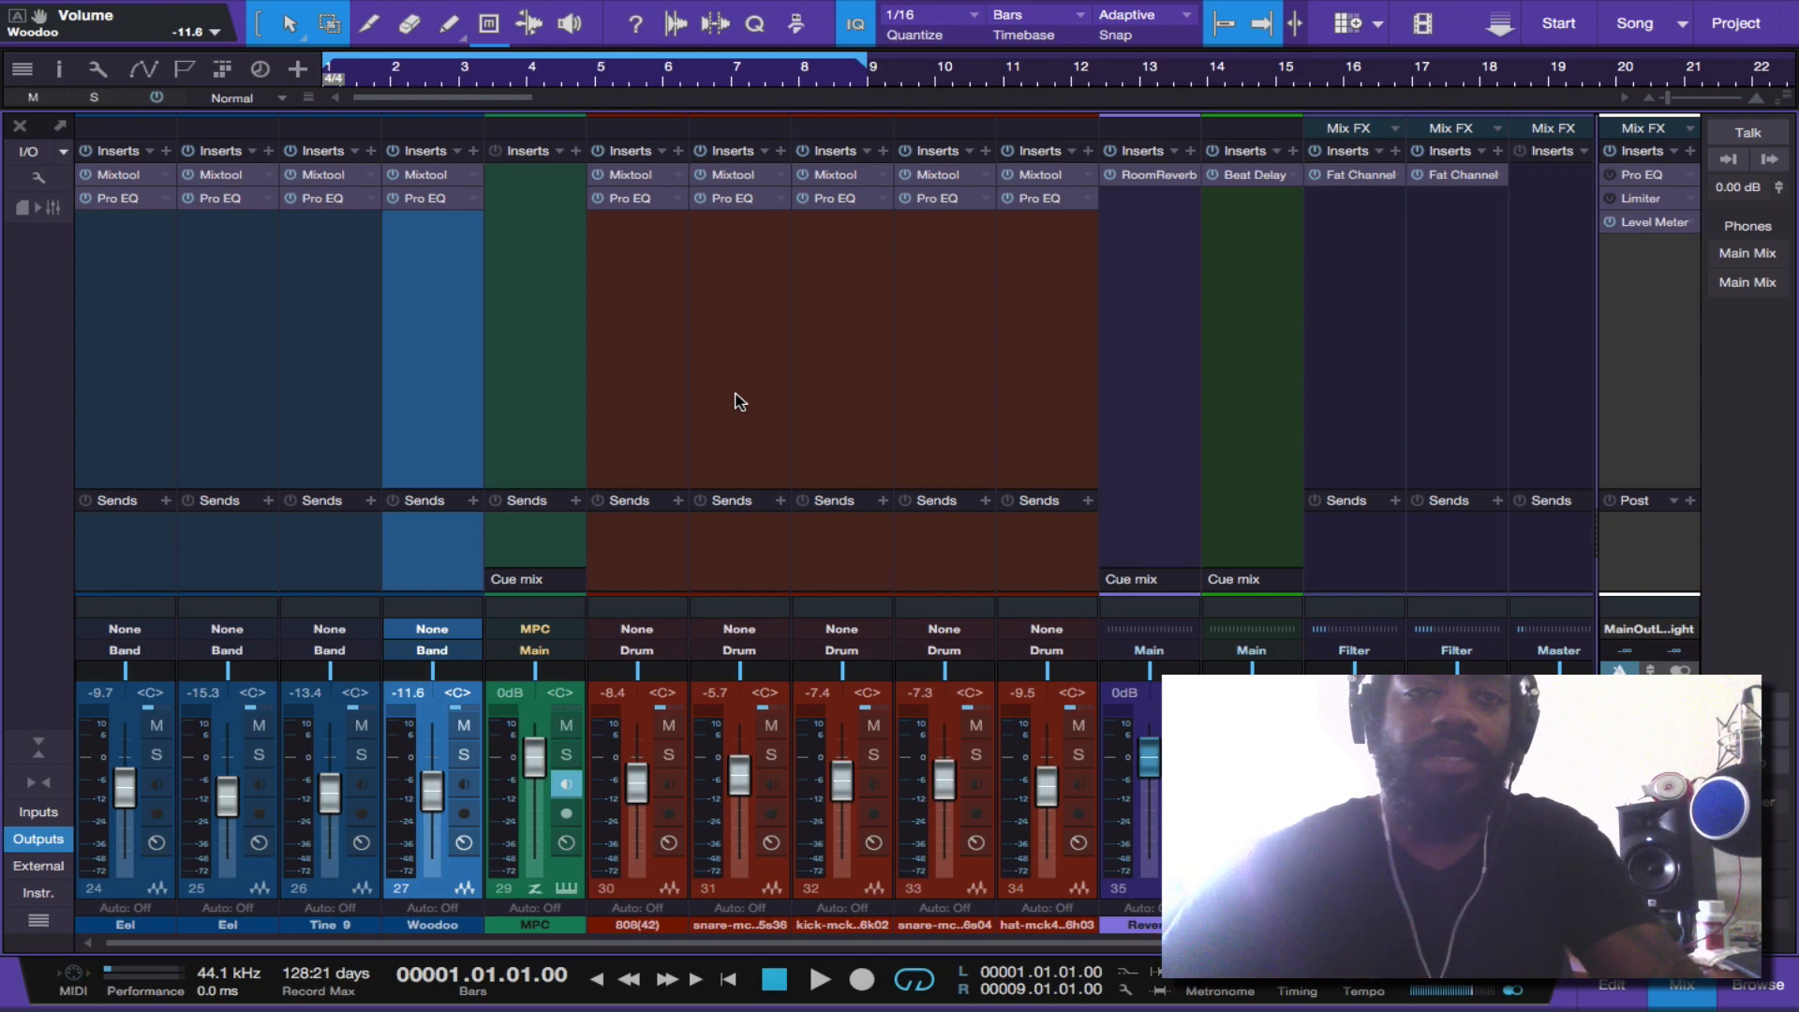
pyautogui.press('space')
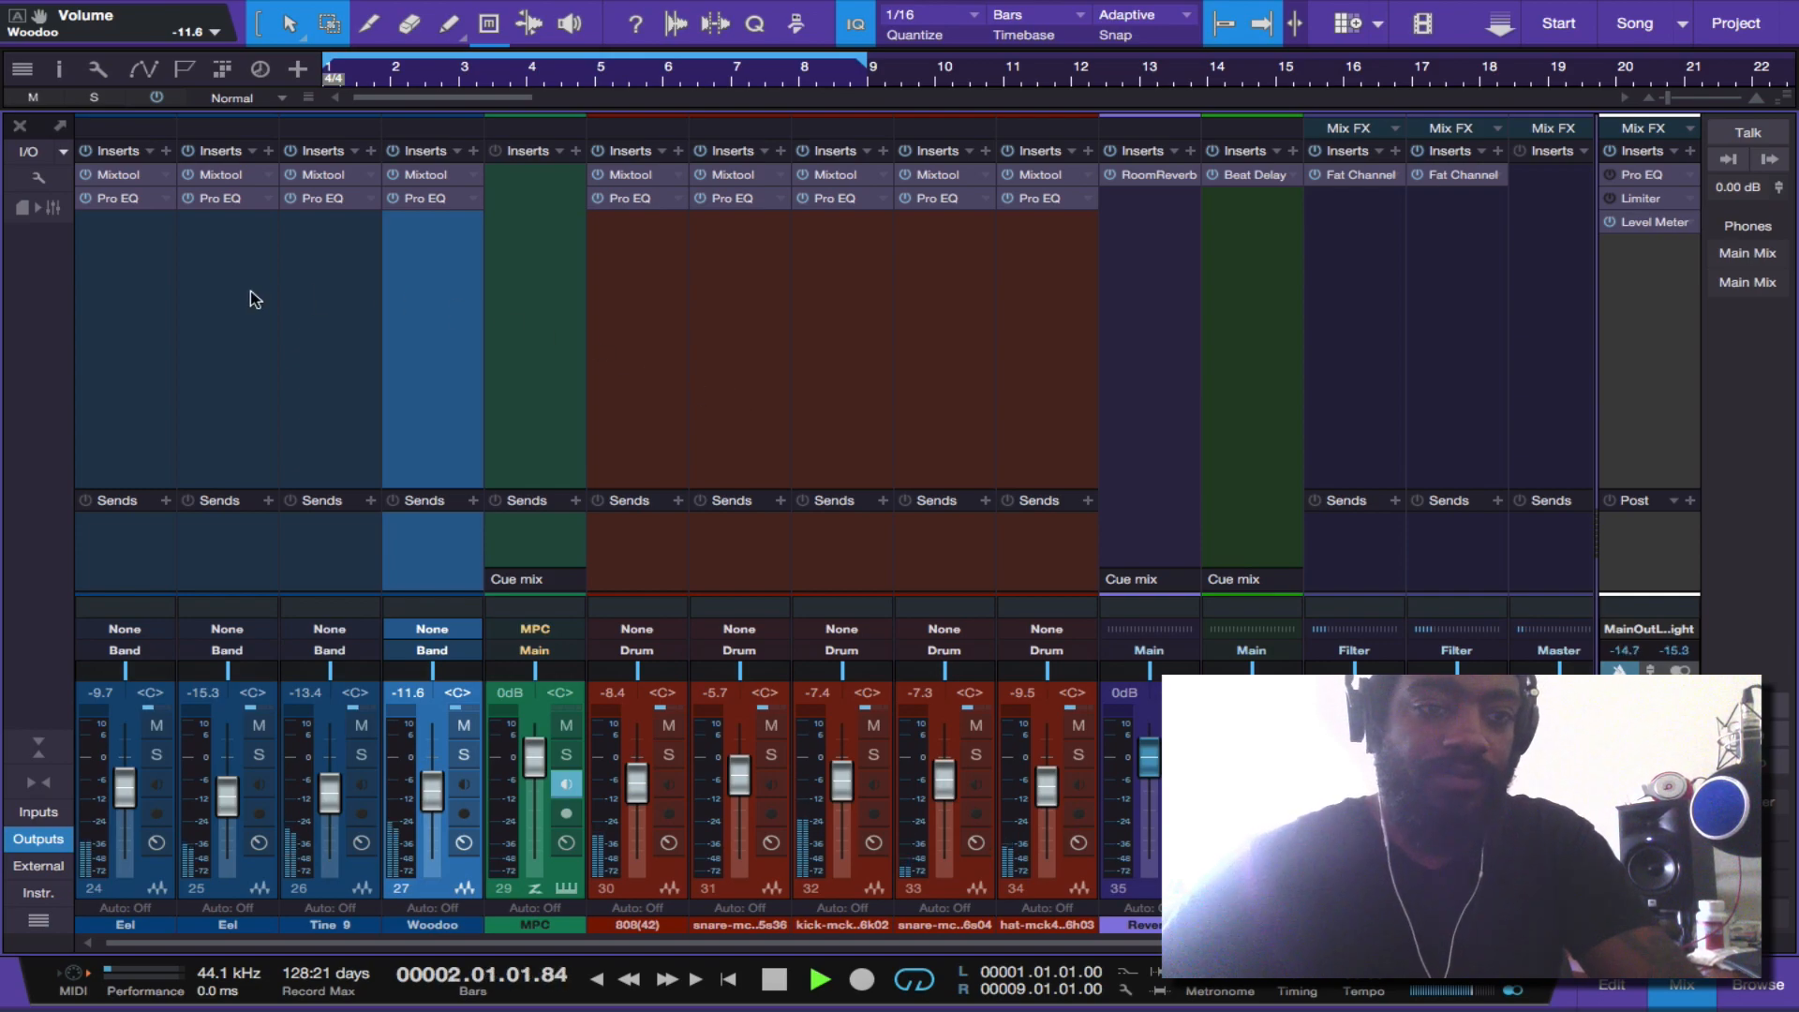
pyautogui.press('space')
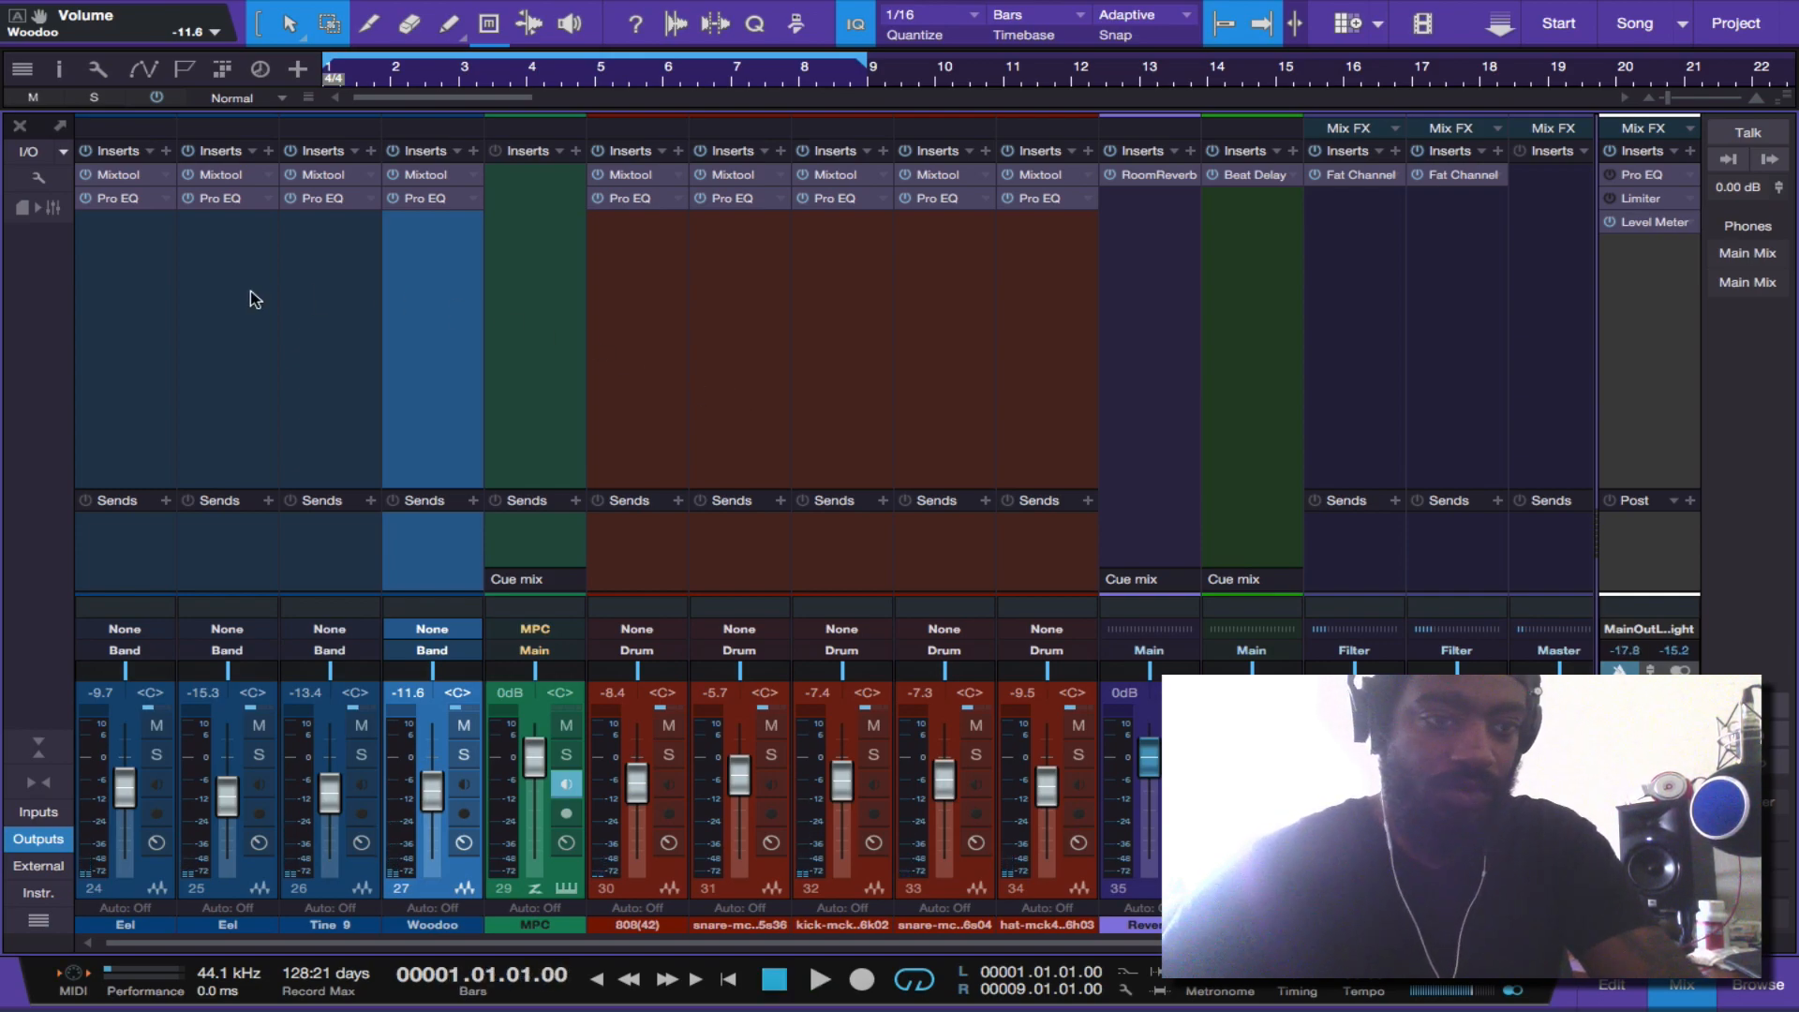
# - Solo the first Eel channel (24) and enable a 48 dB/Oct low cut in its Pro EQ during playback
pyautogui.click(137, 331)
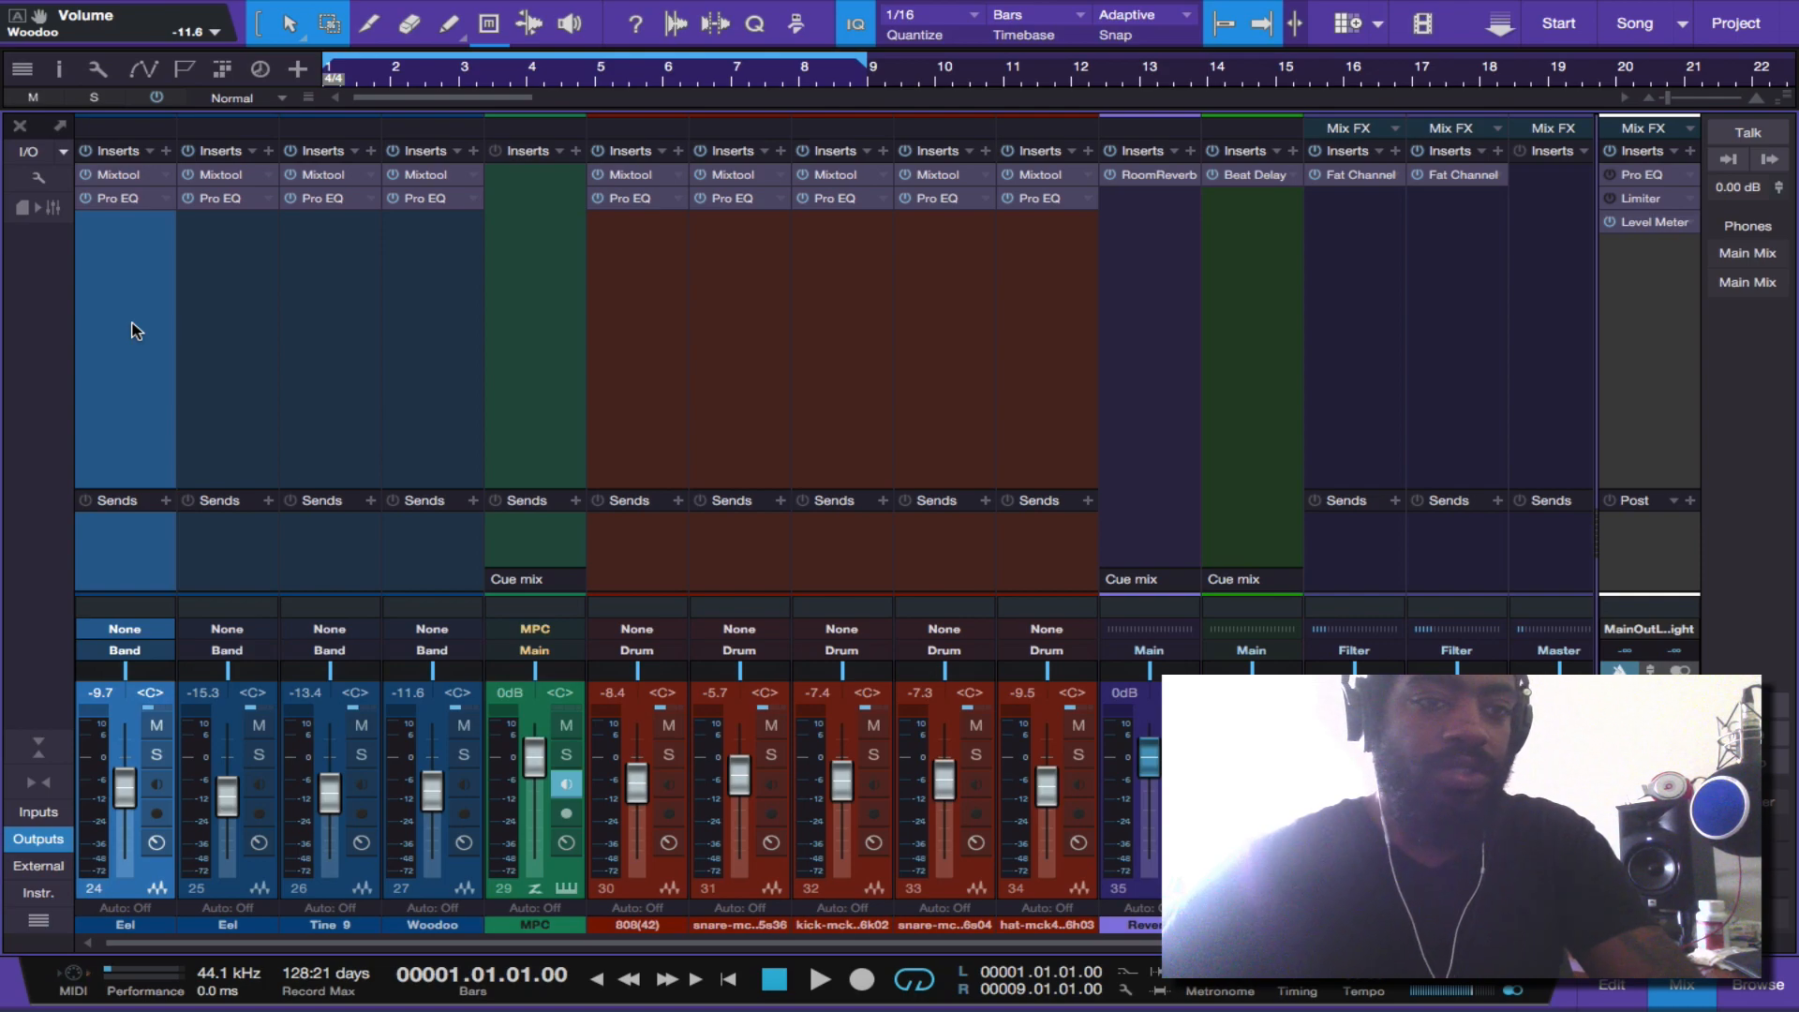
pyautogui.press('s')
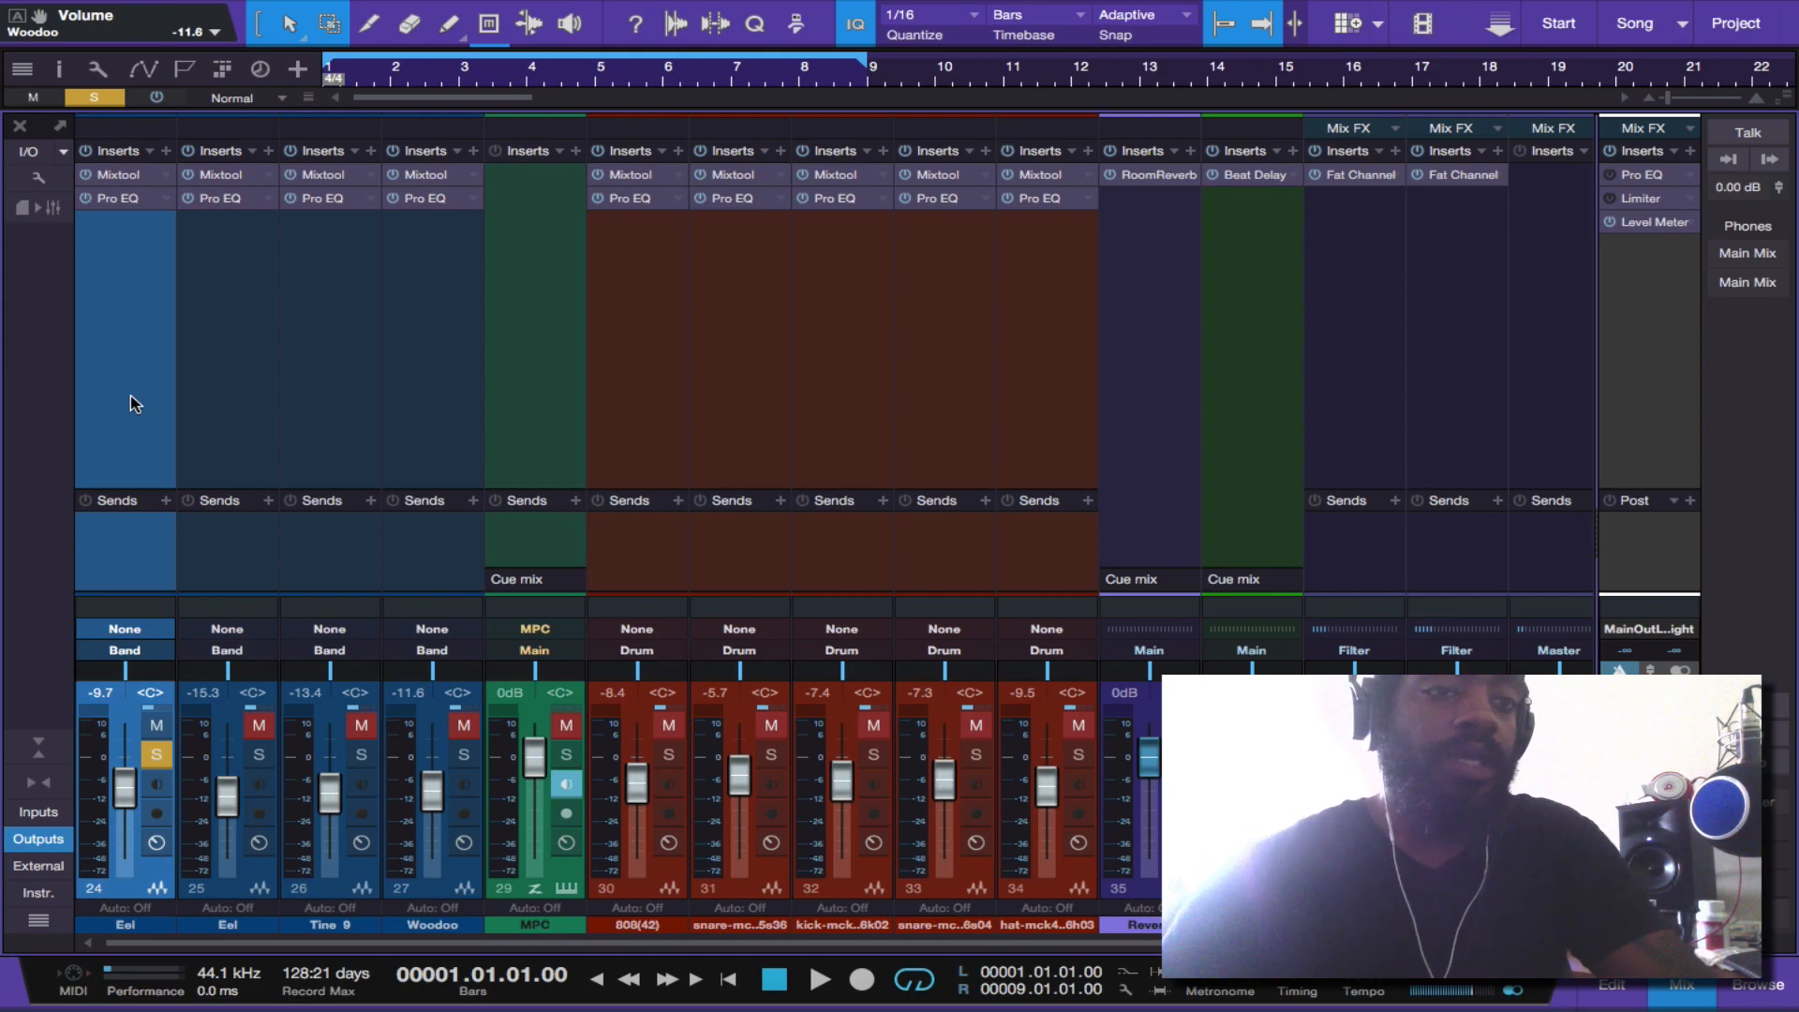
pyautogui.click(134, 203)
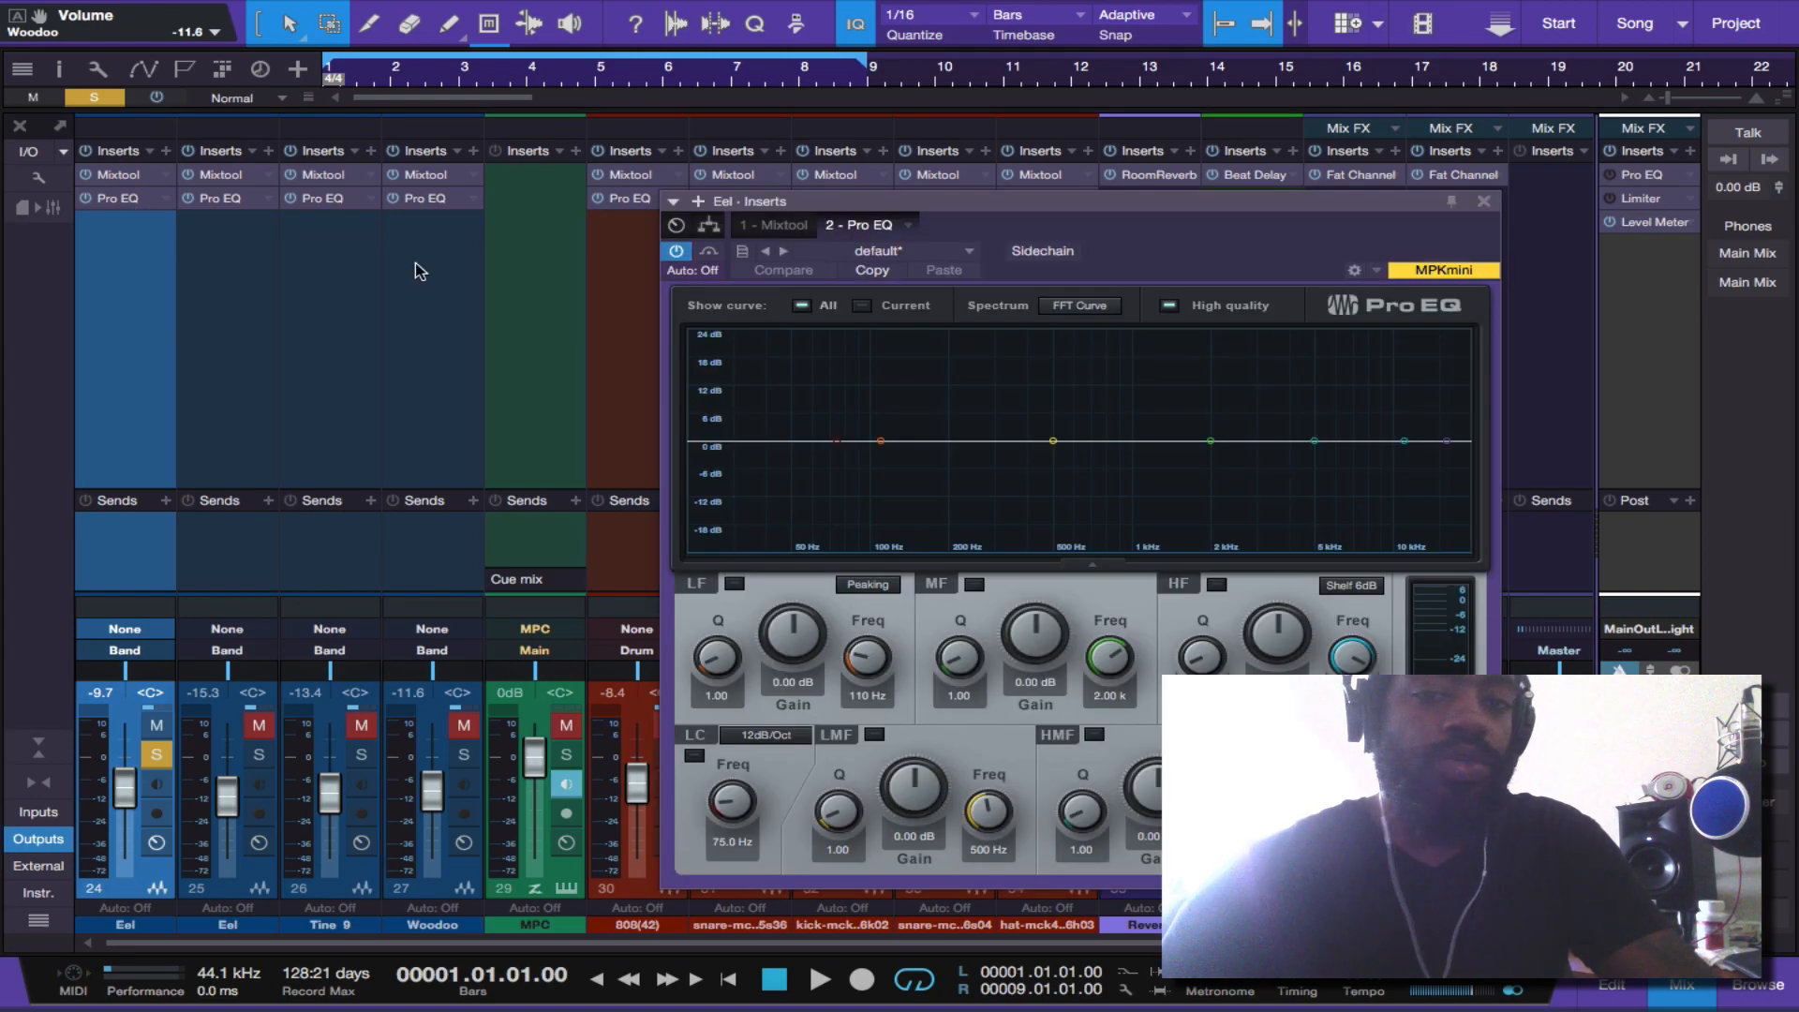
pyautogui.press('space')
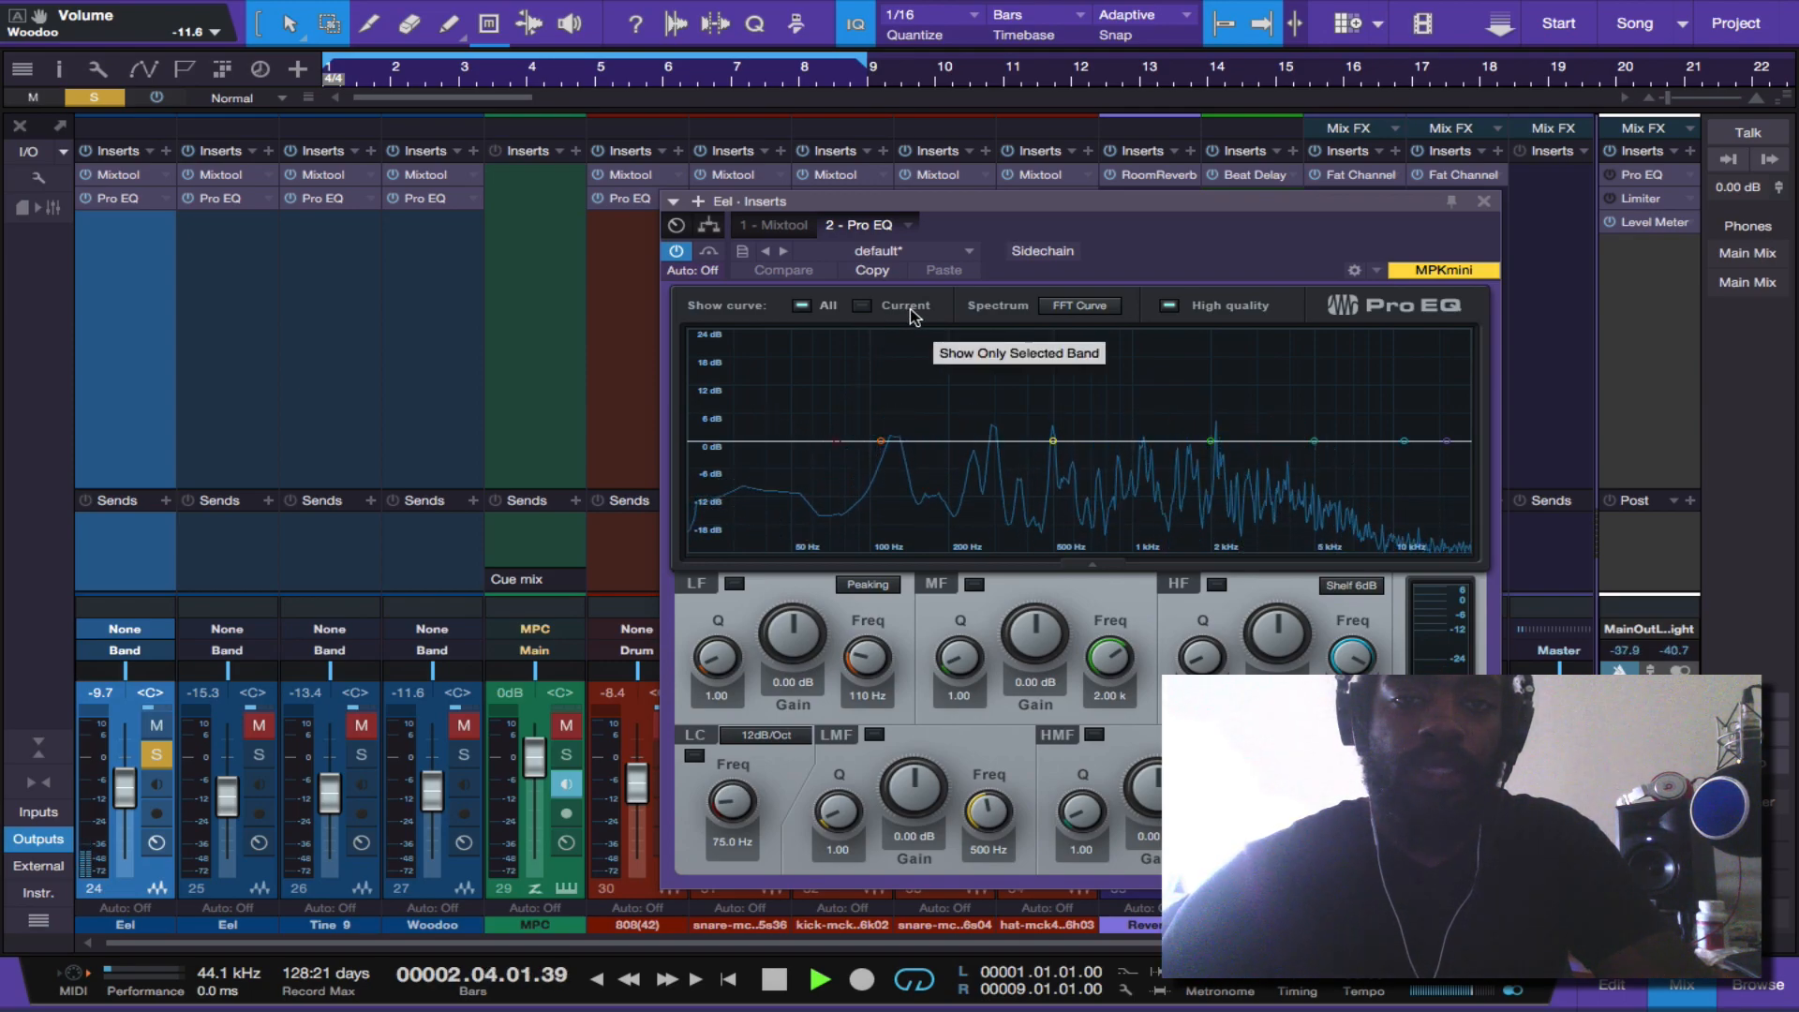
pyautogui.click(765, 738)
pyautogui.click(778, 851)
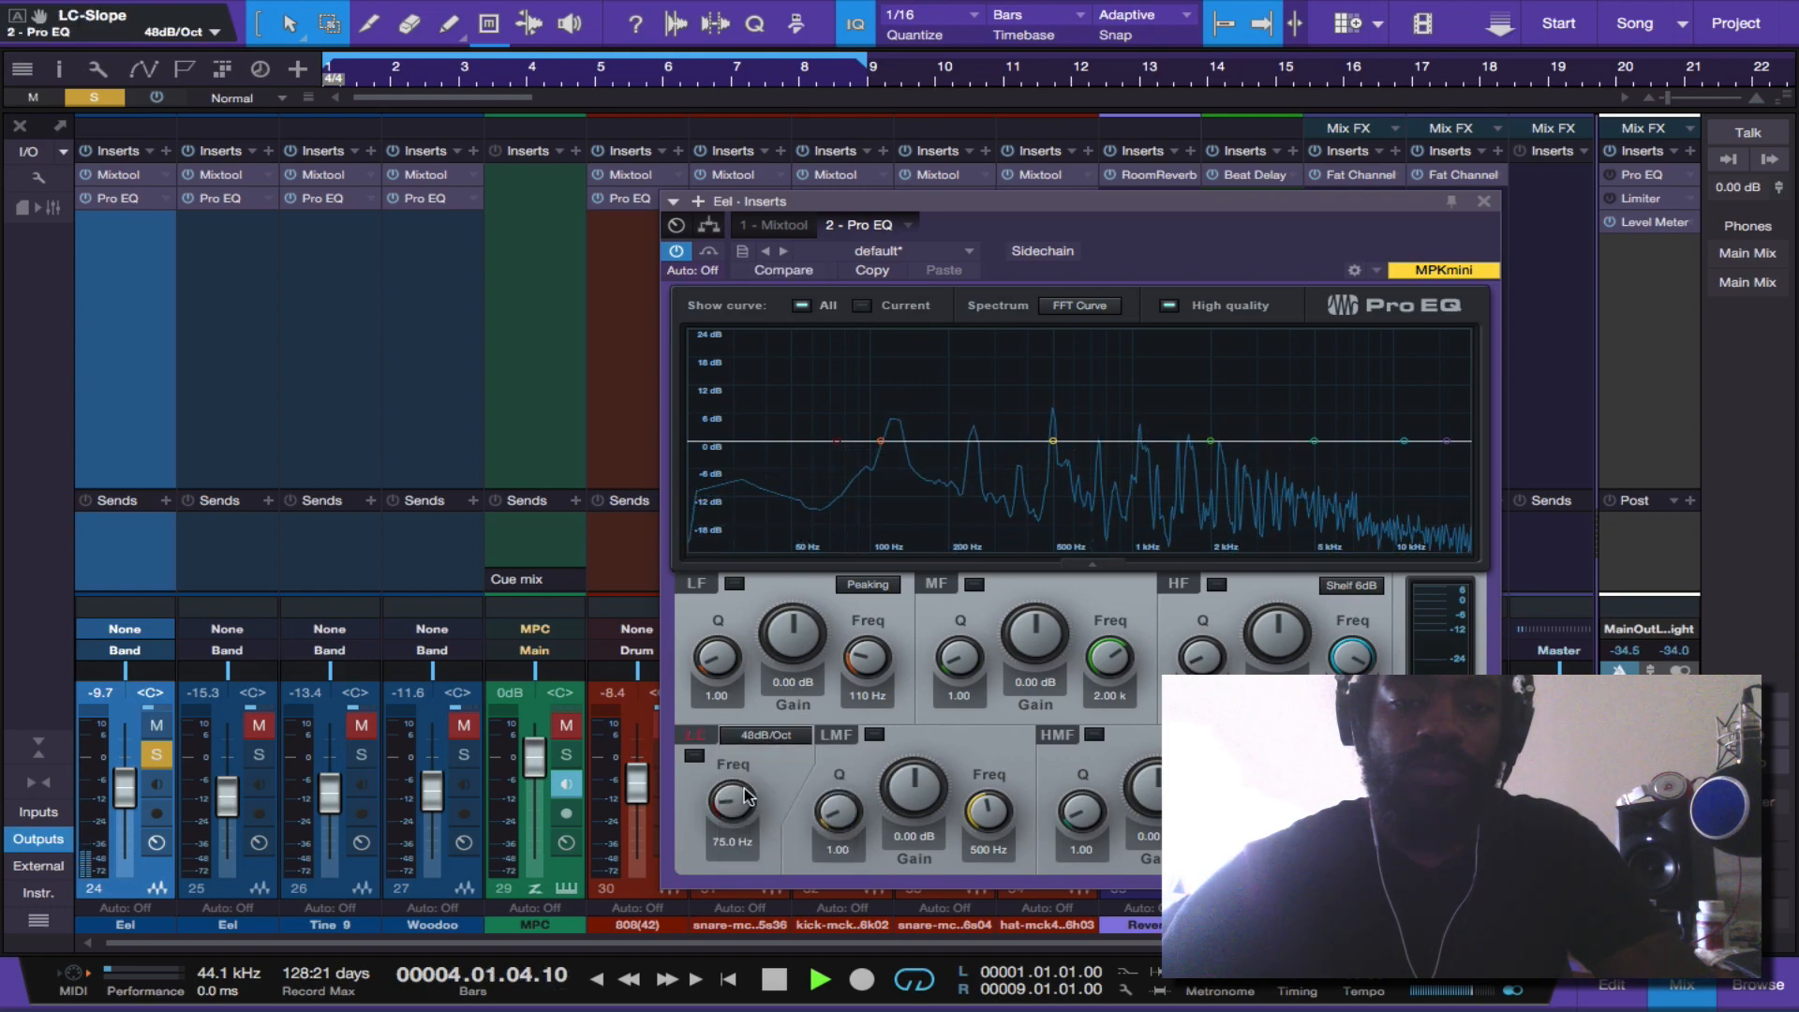
pyautogui.click(693, 759)
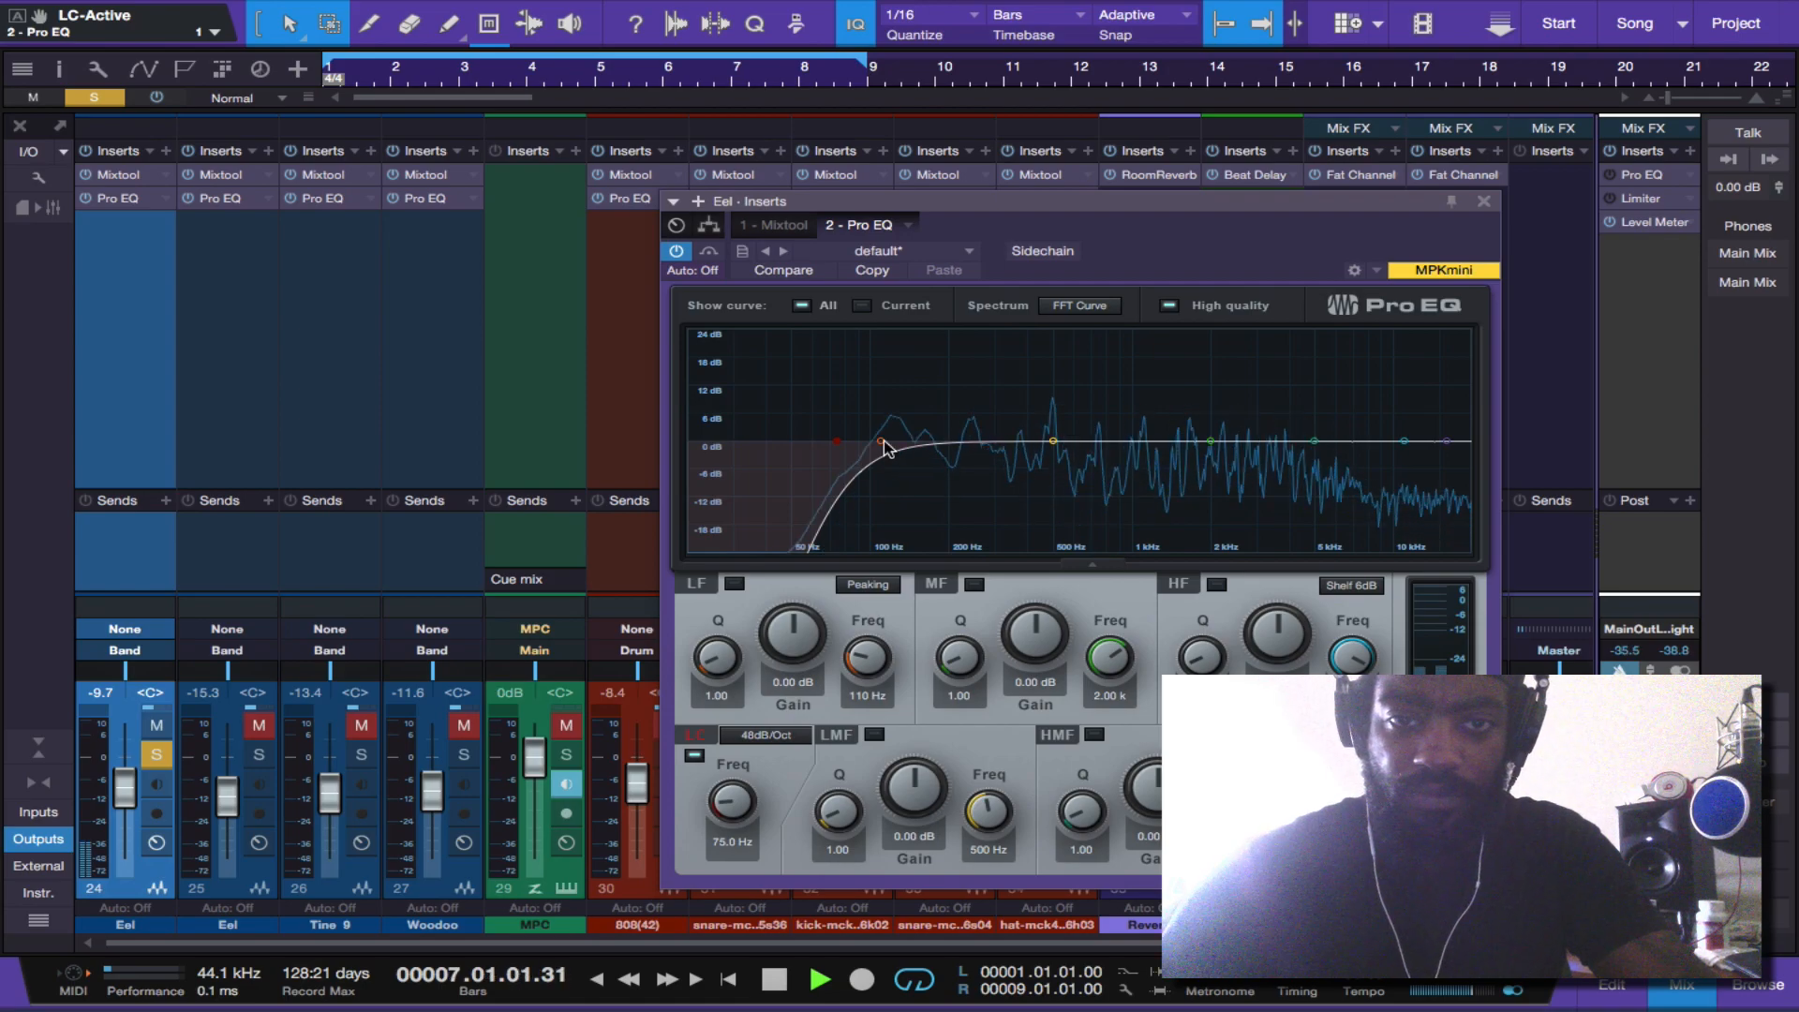
# - Set the Eel EQ's low cut to 84.5 Hz, boost LF 4 dB at 110 Hz and HMF 6.35 dB, and lower the high cut
pyautogui.moveTo(835, 437); pyautogui.dragTo(880, 418)
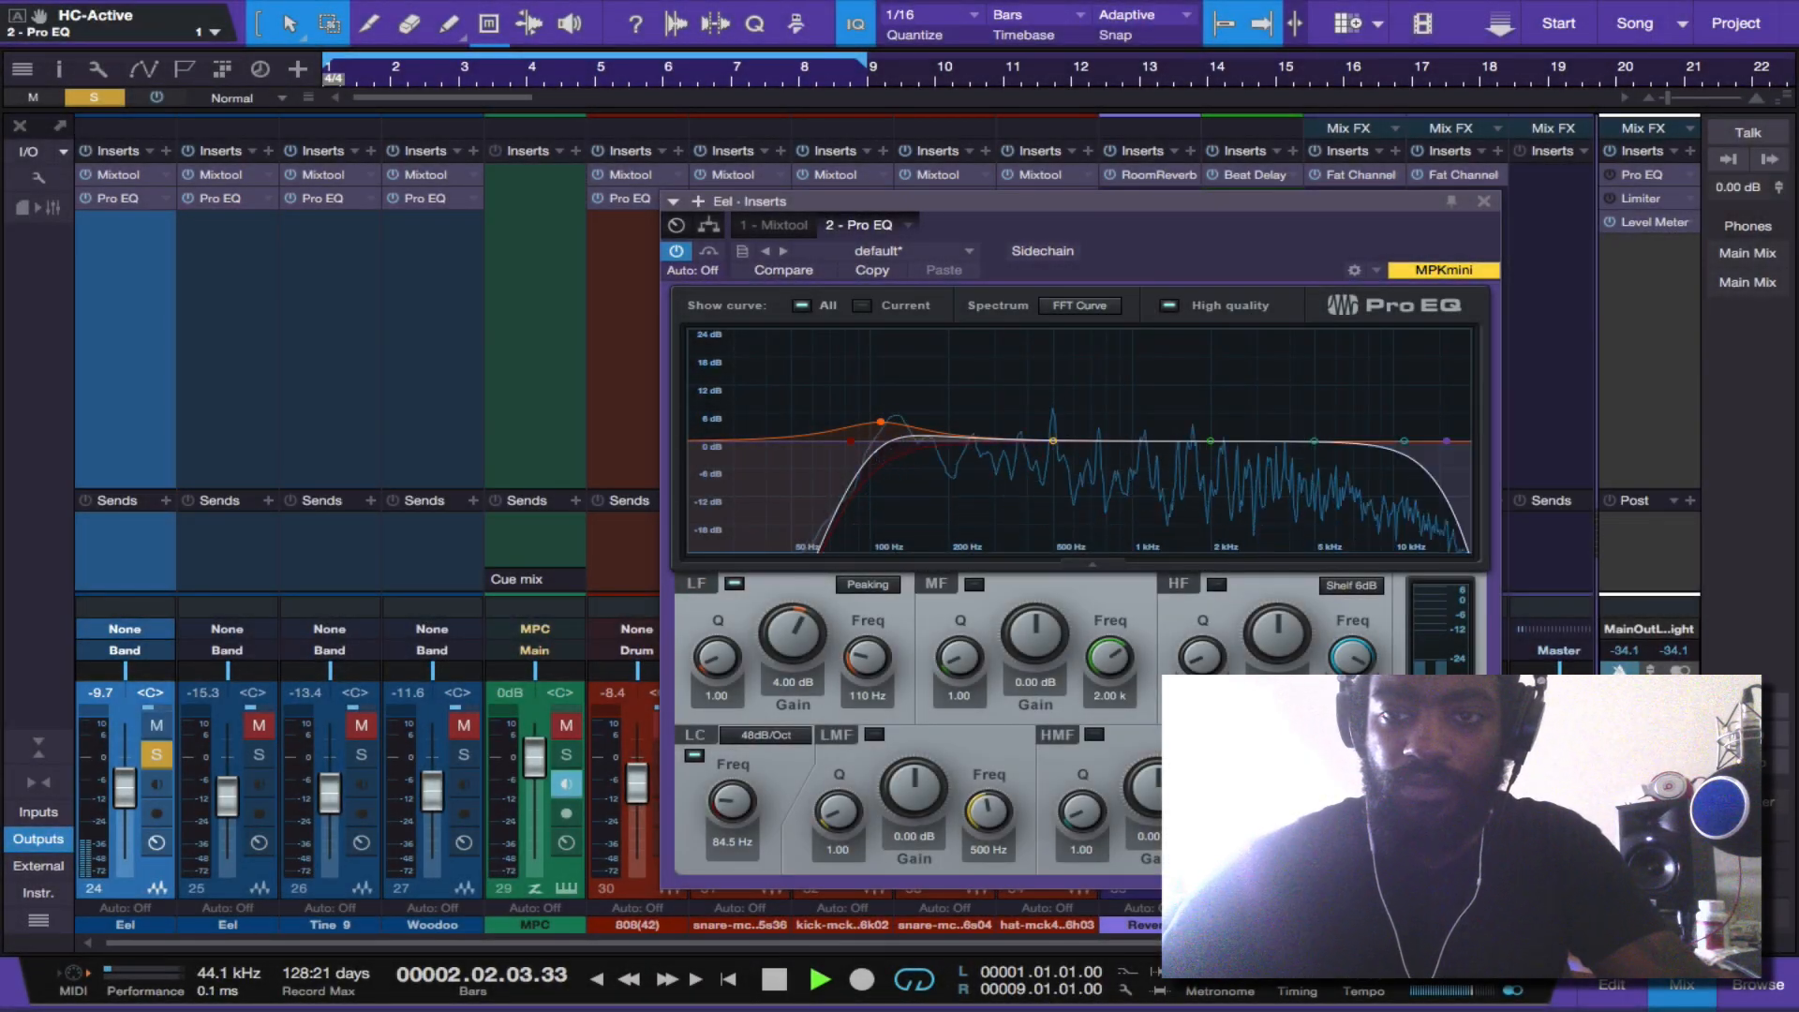
pyautogui.moveTo(1447, 440); pyautogui.dragTo(1306, 409)
pyautogui.click(1314, 441)
# - Add narrow Eel EQ cuts: MF -8.64 dB at 1.55 kHz with Q 12.35, and LMF -5.28 dB at 632 Hz with Q 11.84
pyautogui.moveTo(1209, 441)
pyautogui.mouseDown()
pyautogui.moveTo(1196, 382)
pyautogui.moveTo(1198, 434)
pyautogui.mouseUp()
pyautogui.moveTo(1115, 659); pyautogui.dragTo(1112, 665)
pyautogui.moveTo(963, 659); pyautogui.dragTo(1022, 630)
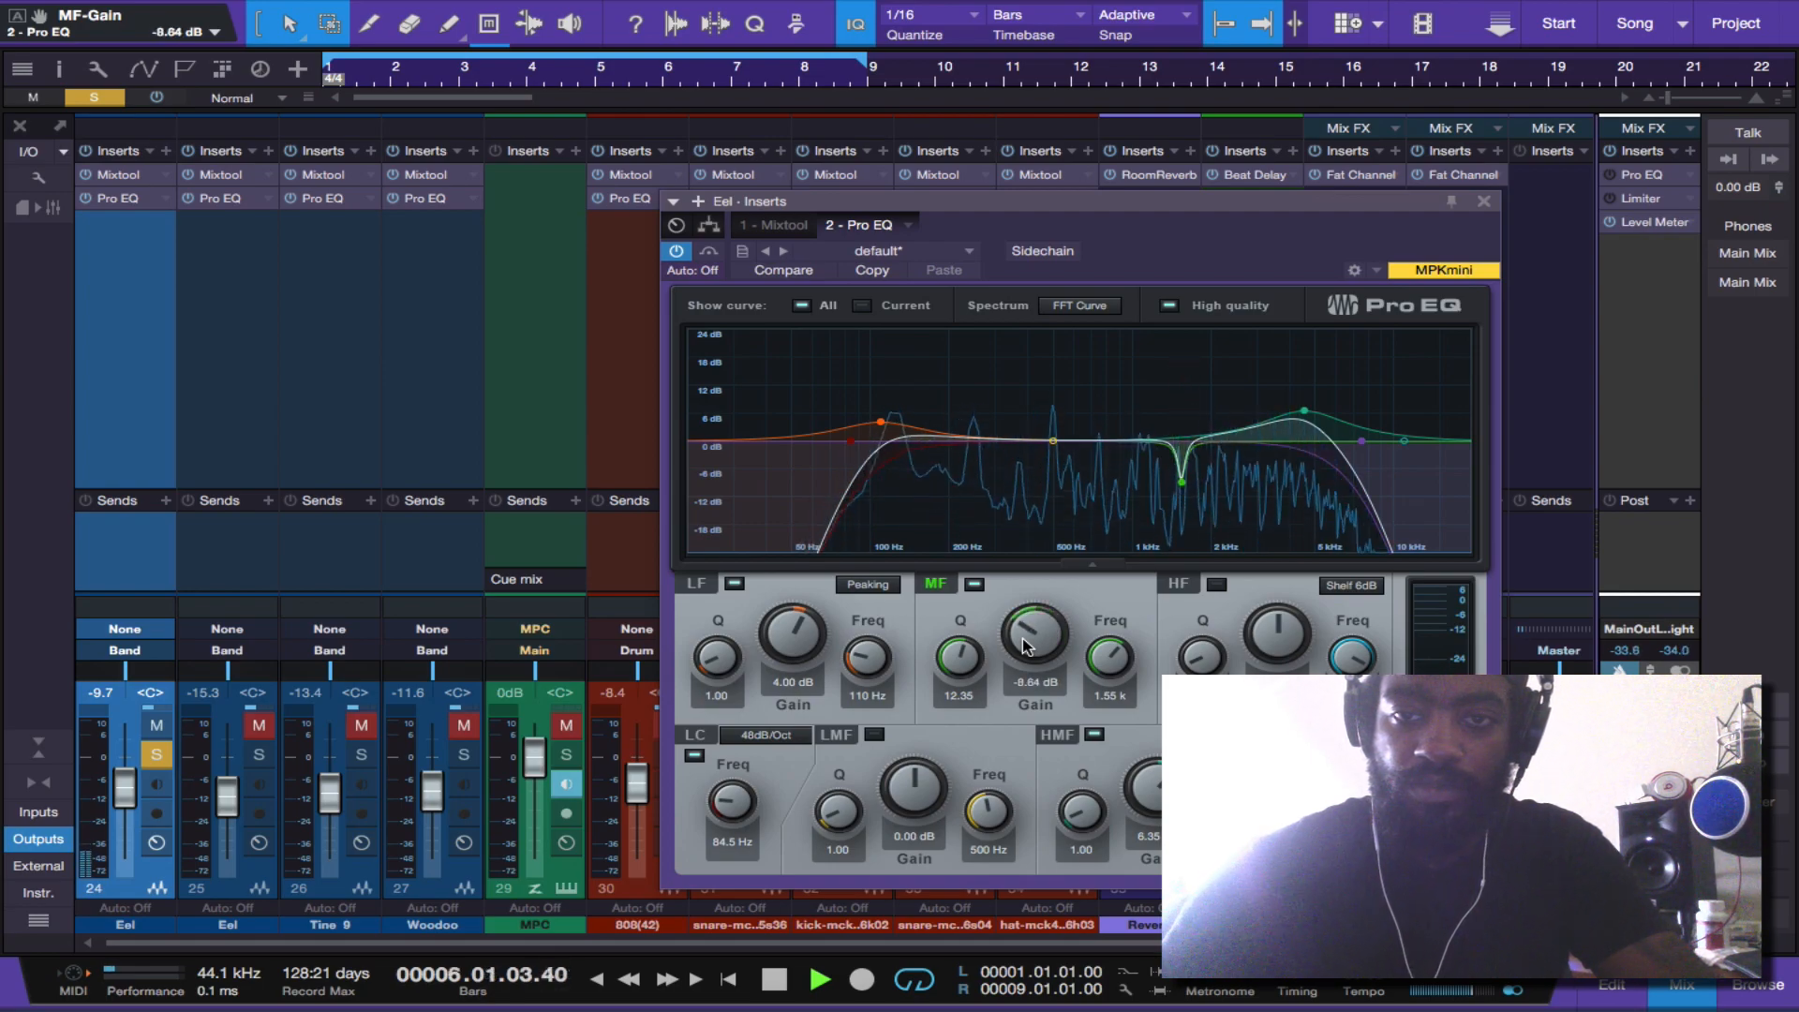
pyautogui.moveTo(902, 780); pyautogui.dragTo(976, 822)
pyautogui.moveTo(810, 834); pyautogui.dragTo(824, 824)
pyautogui.moveTo(900, 777); pyautogui.dragTo(902, 783)
pyautogui.press('space')
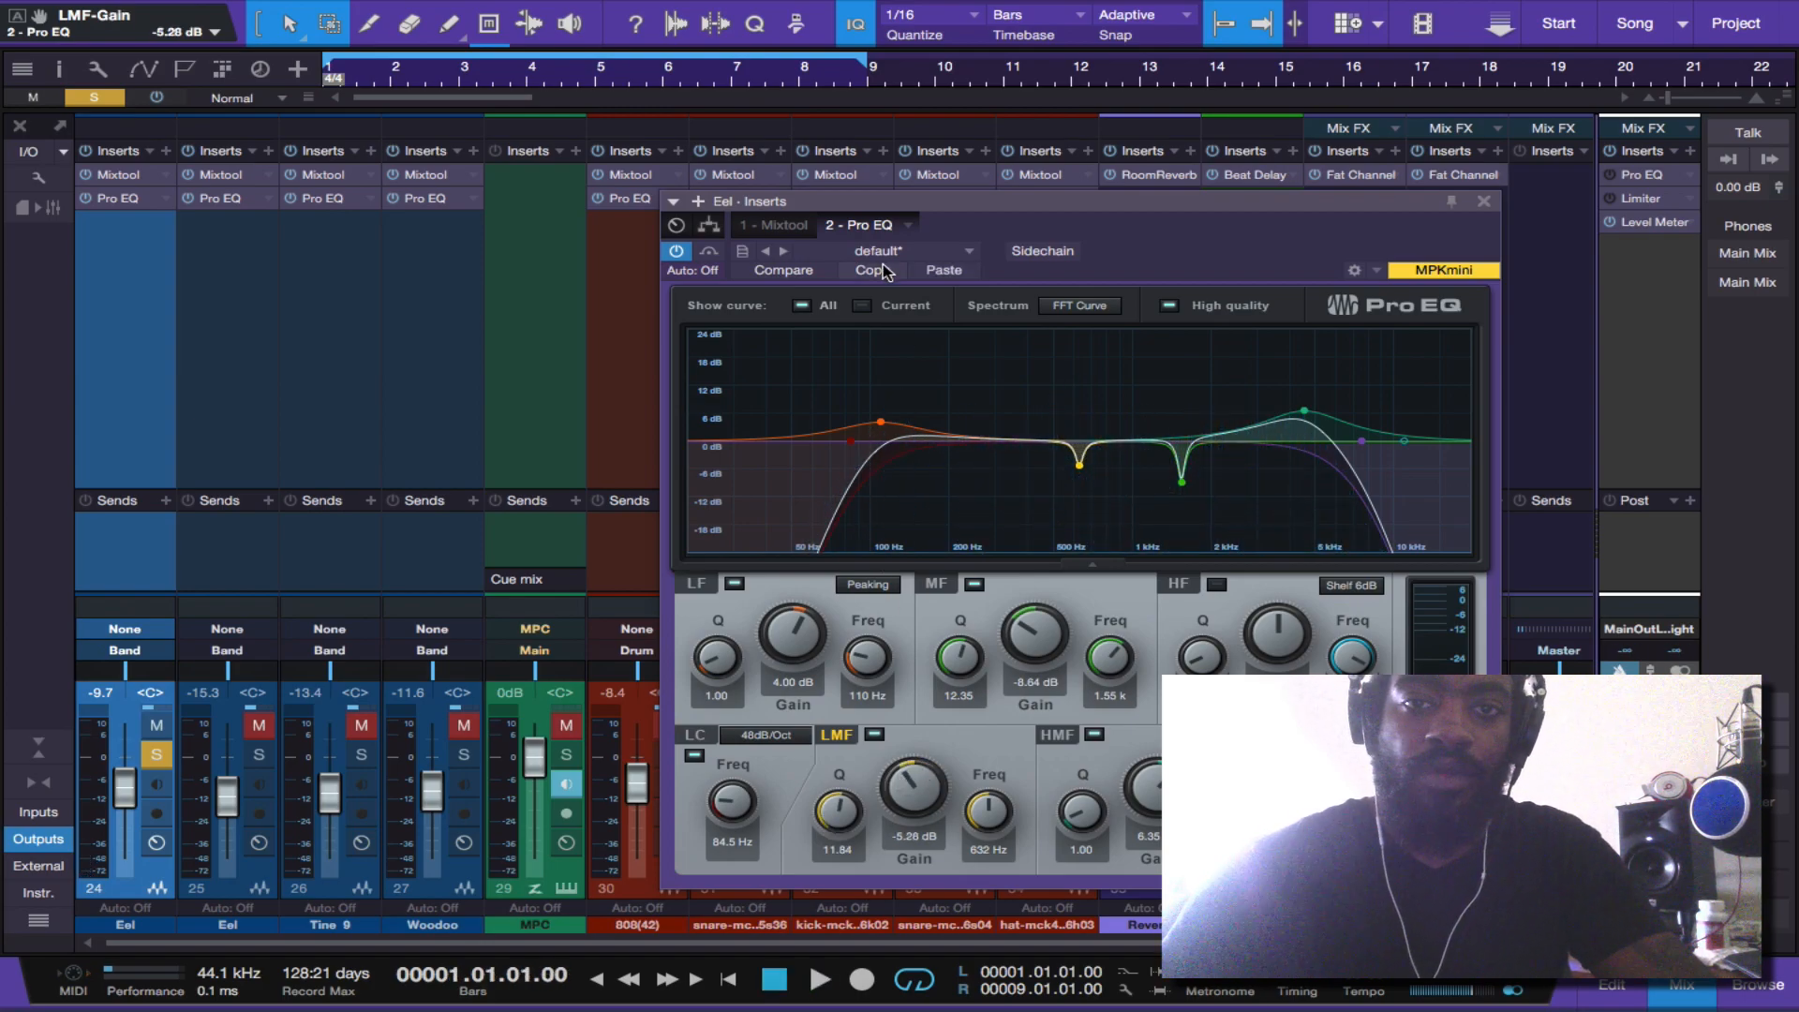
# - Solo the second Eel channel (25) as well and paste the first Eel channel's EQ settings into its Pro EQ
pyautogui.press('Down')
pyautogui.press('s')
pyautogui.press('space')
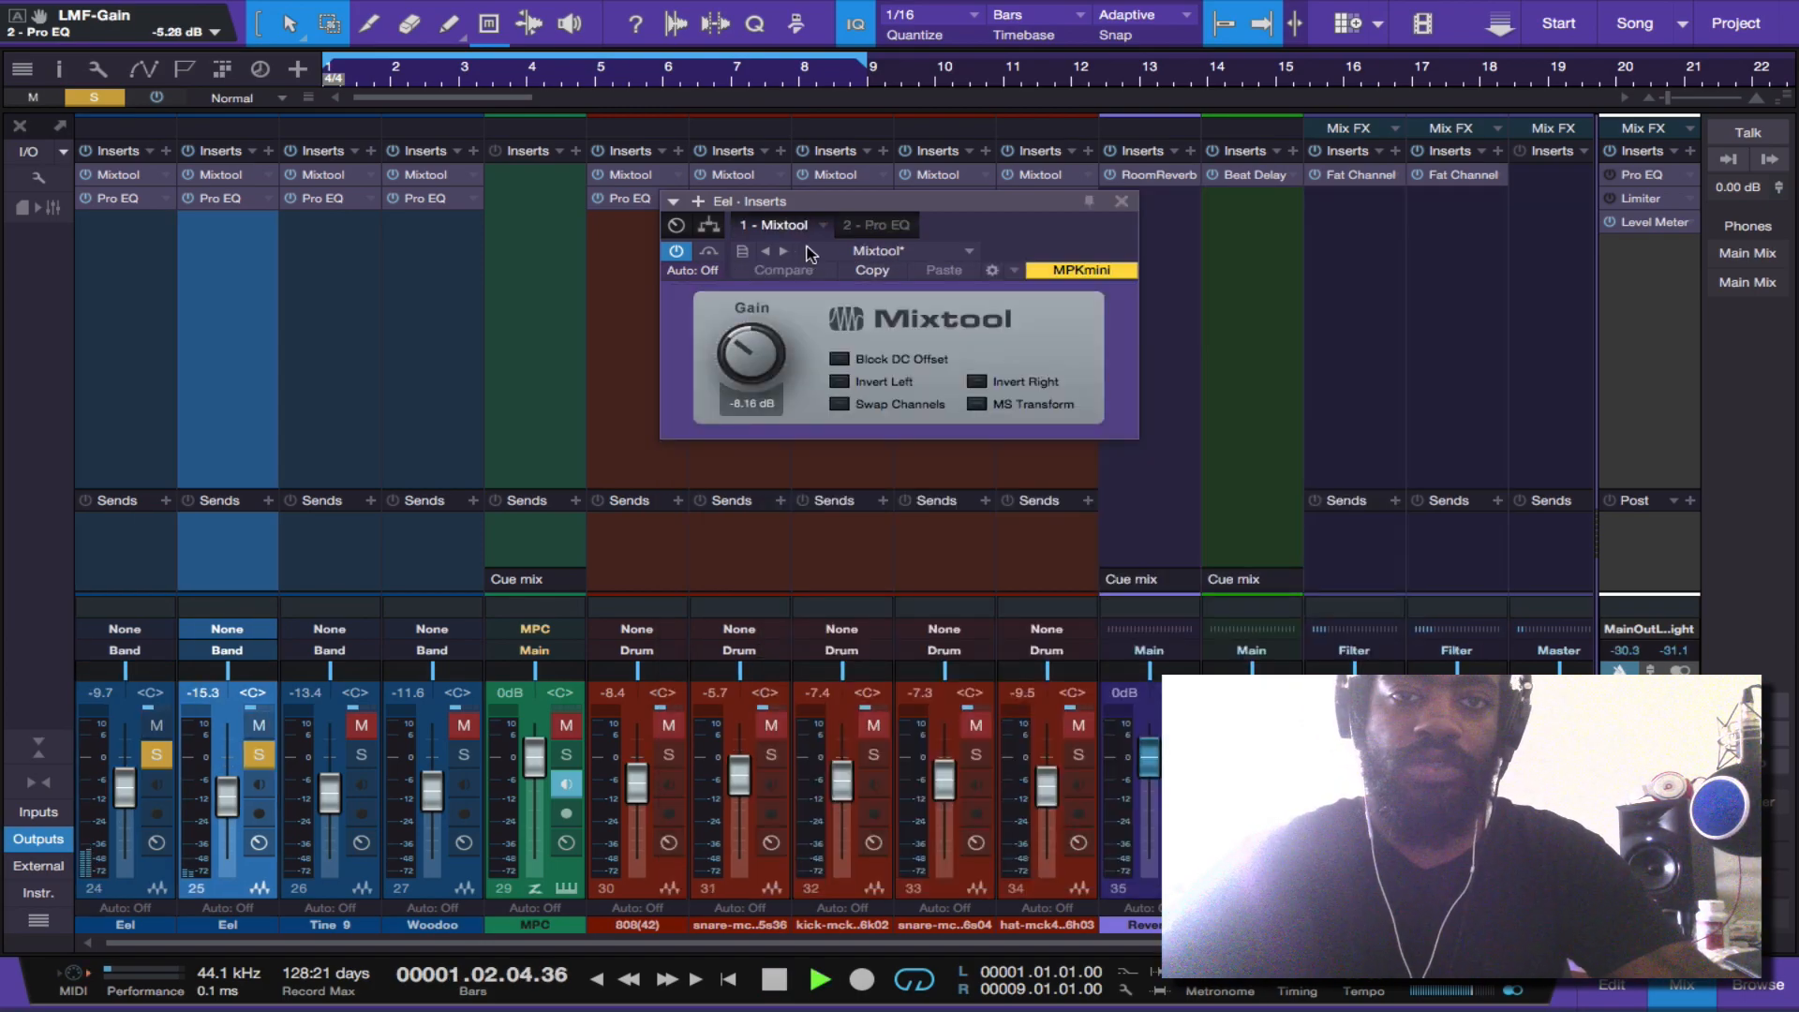
pyautogui.click(879, 226)
pyautogui.click(934, 271)
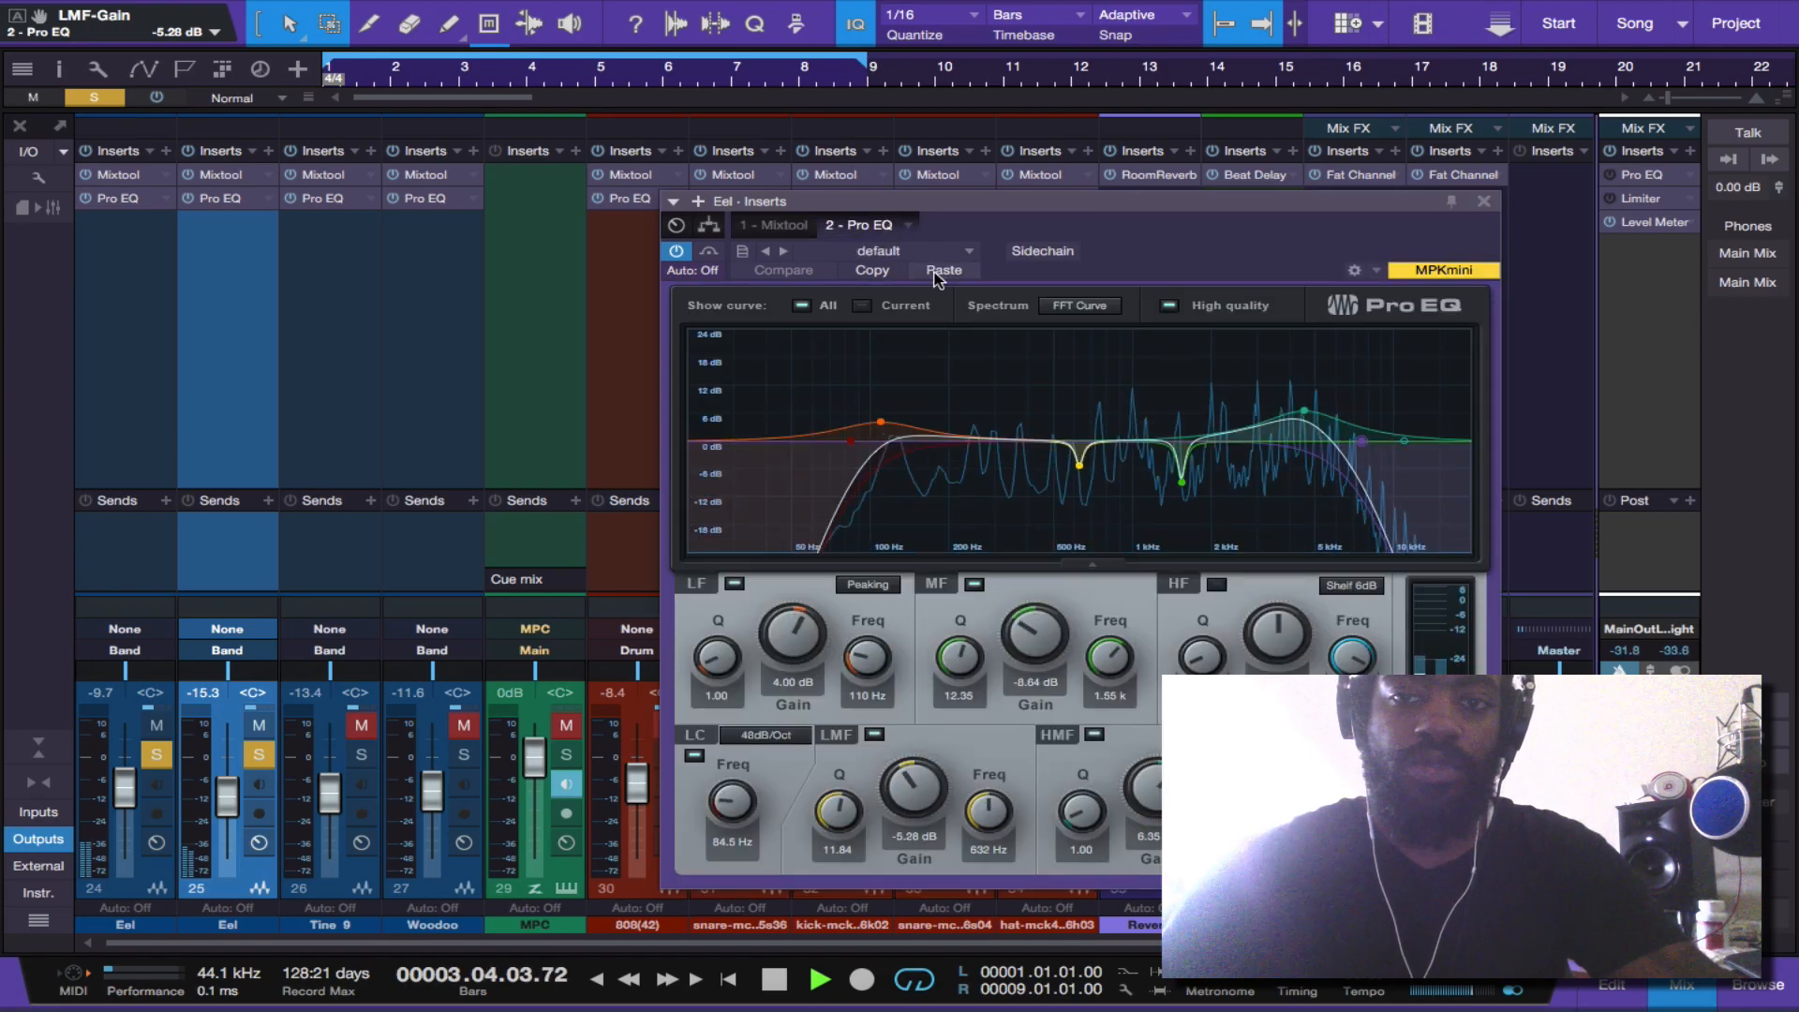
# - Lower the second Eel EQ's high cut slightly, boost its HF shelf at 480 Hz, and clear all solos
pyautogui.moveTo(1362, 440); pyautogui.dragTo(1347, 441)
pyautogui.moveTo(1264, 614); pyautogui.dragTo(1265, 596)
pyautogui.moveTo(1348, 648); pyautogui.dragTo(1344, 662)
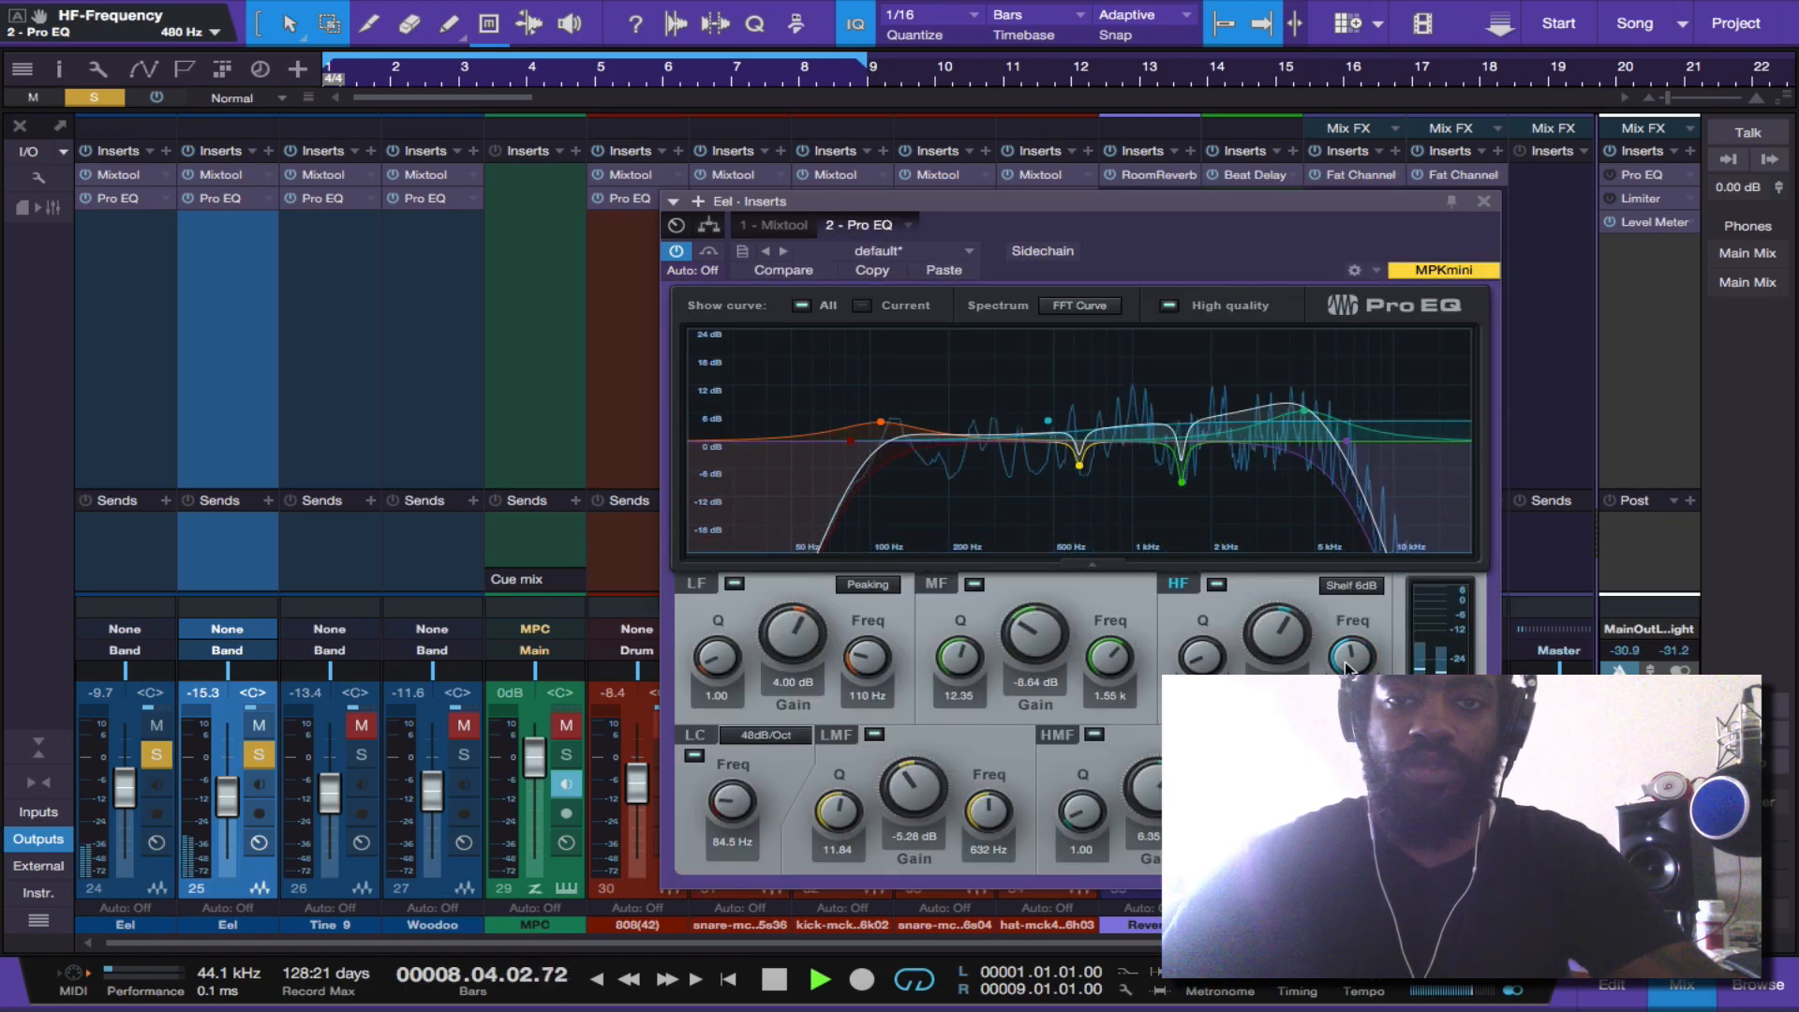
pyautogui.moveTo(1258, 647)
pyautogui.mouseDown()
pyautogui.moveTo(1275, 646)
pyautogui.moveTo(1260, 633)
pyautogui.mouseUp()
pyautogui.hotkey('shift', 's')
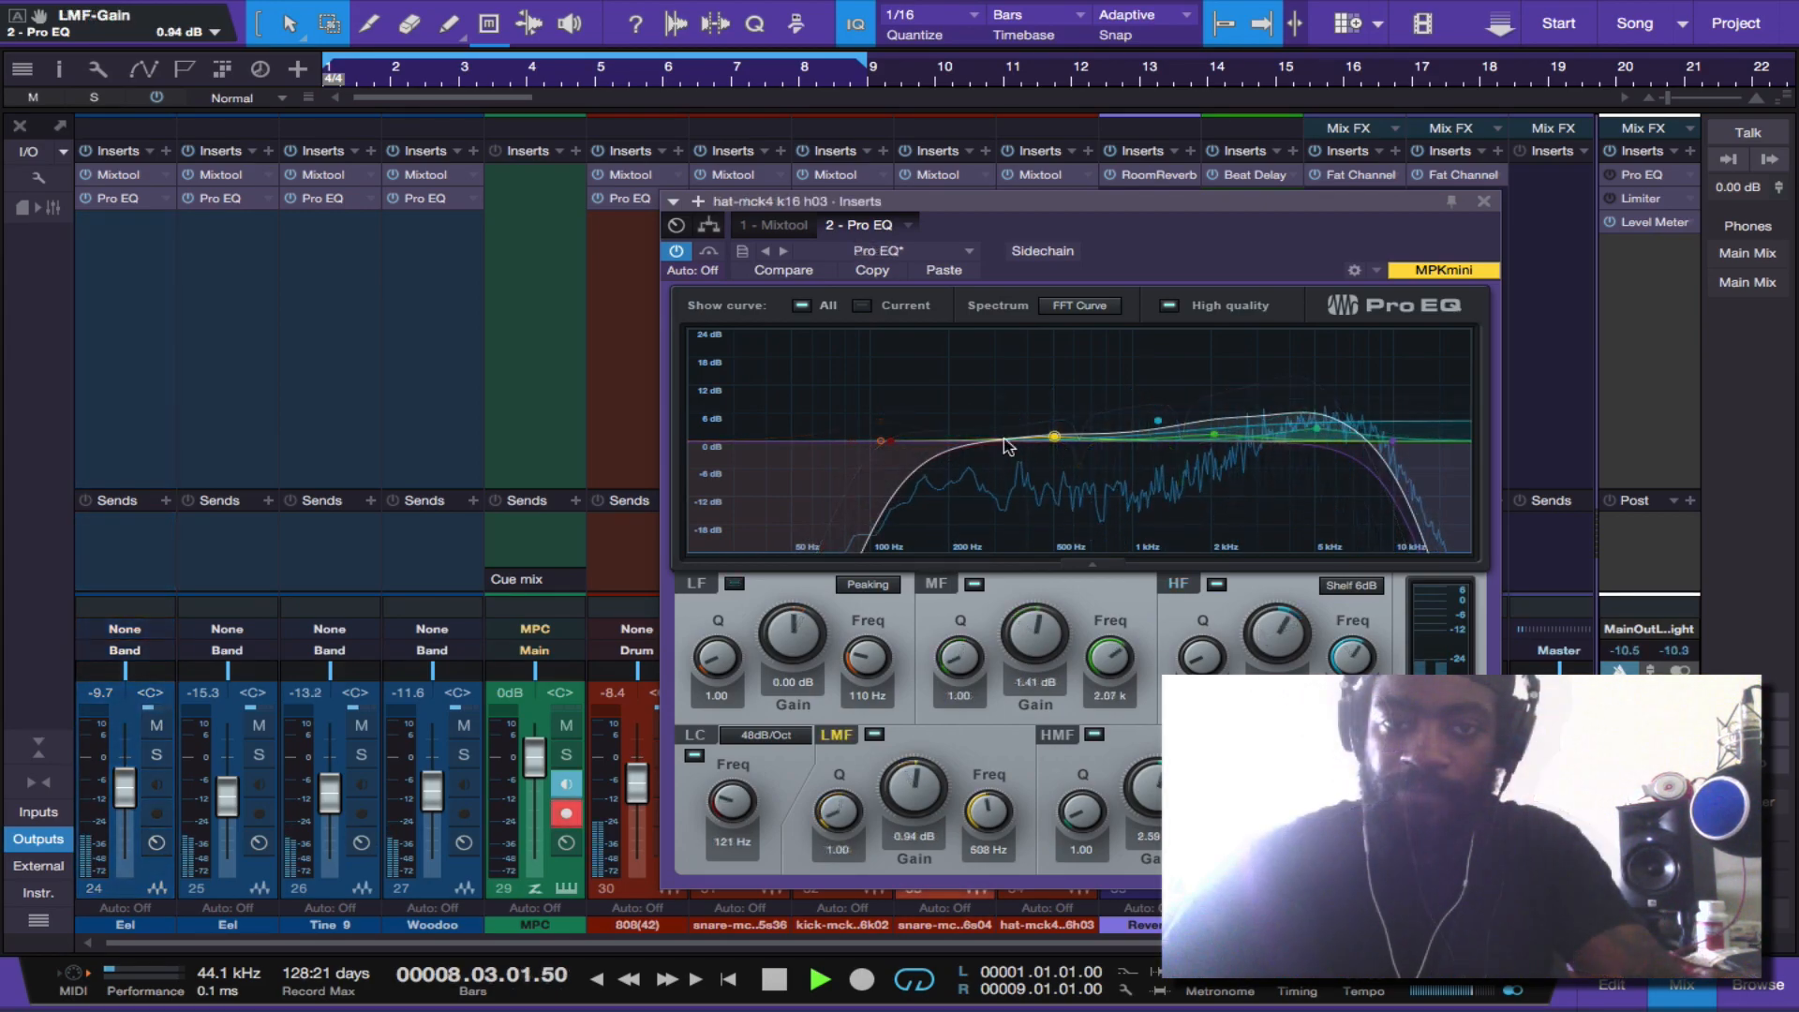
# - Set the hat-mck4 k16 h03 channel's Pro EQ low cut to 150 Hz, close the EQ, save the song and stop playback
pyautogui.moveTo(892, 446); pyautogui.dragTo(920, 459)
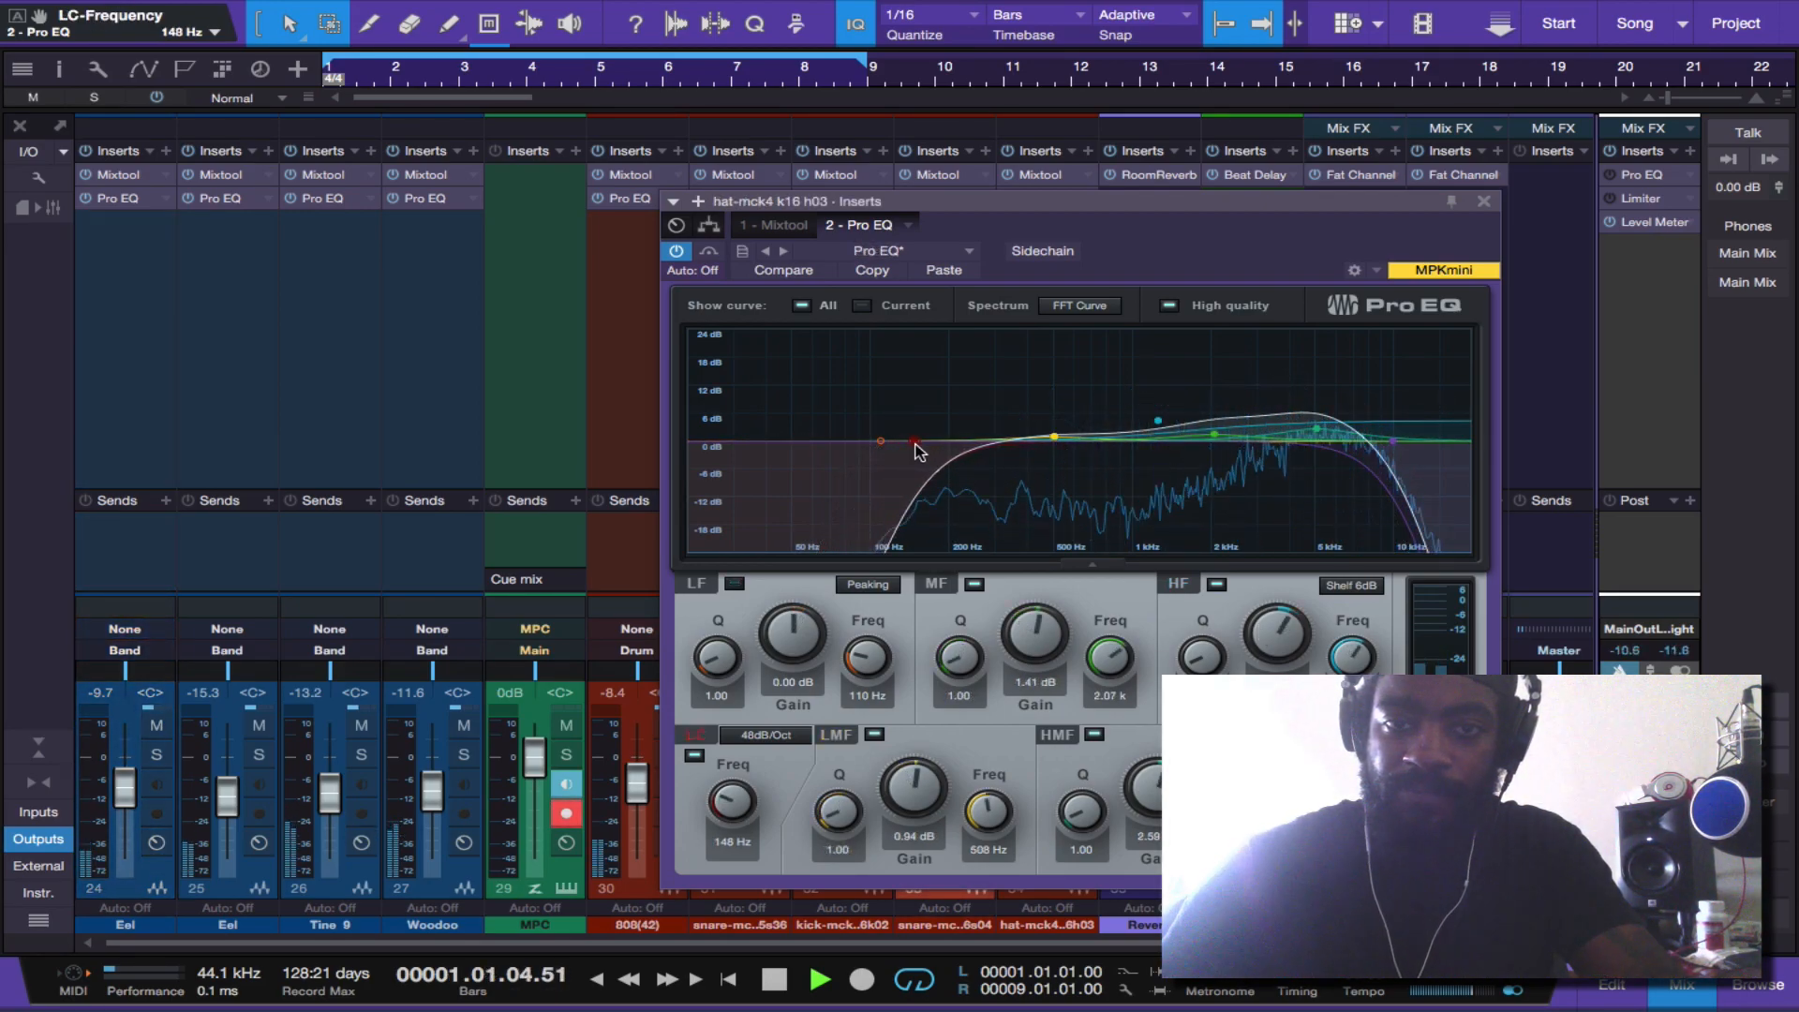
pyautogui.click(1483, 201)
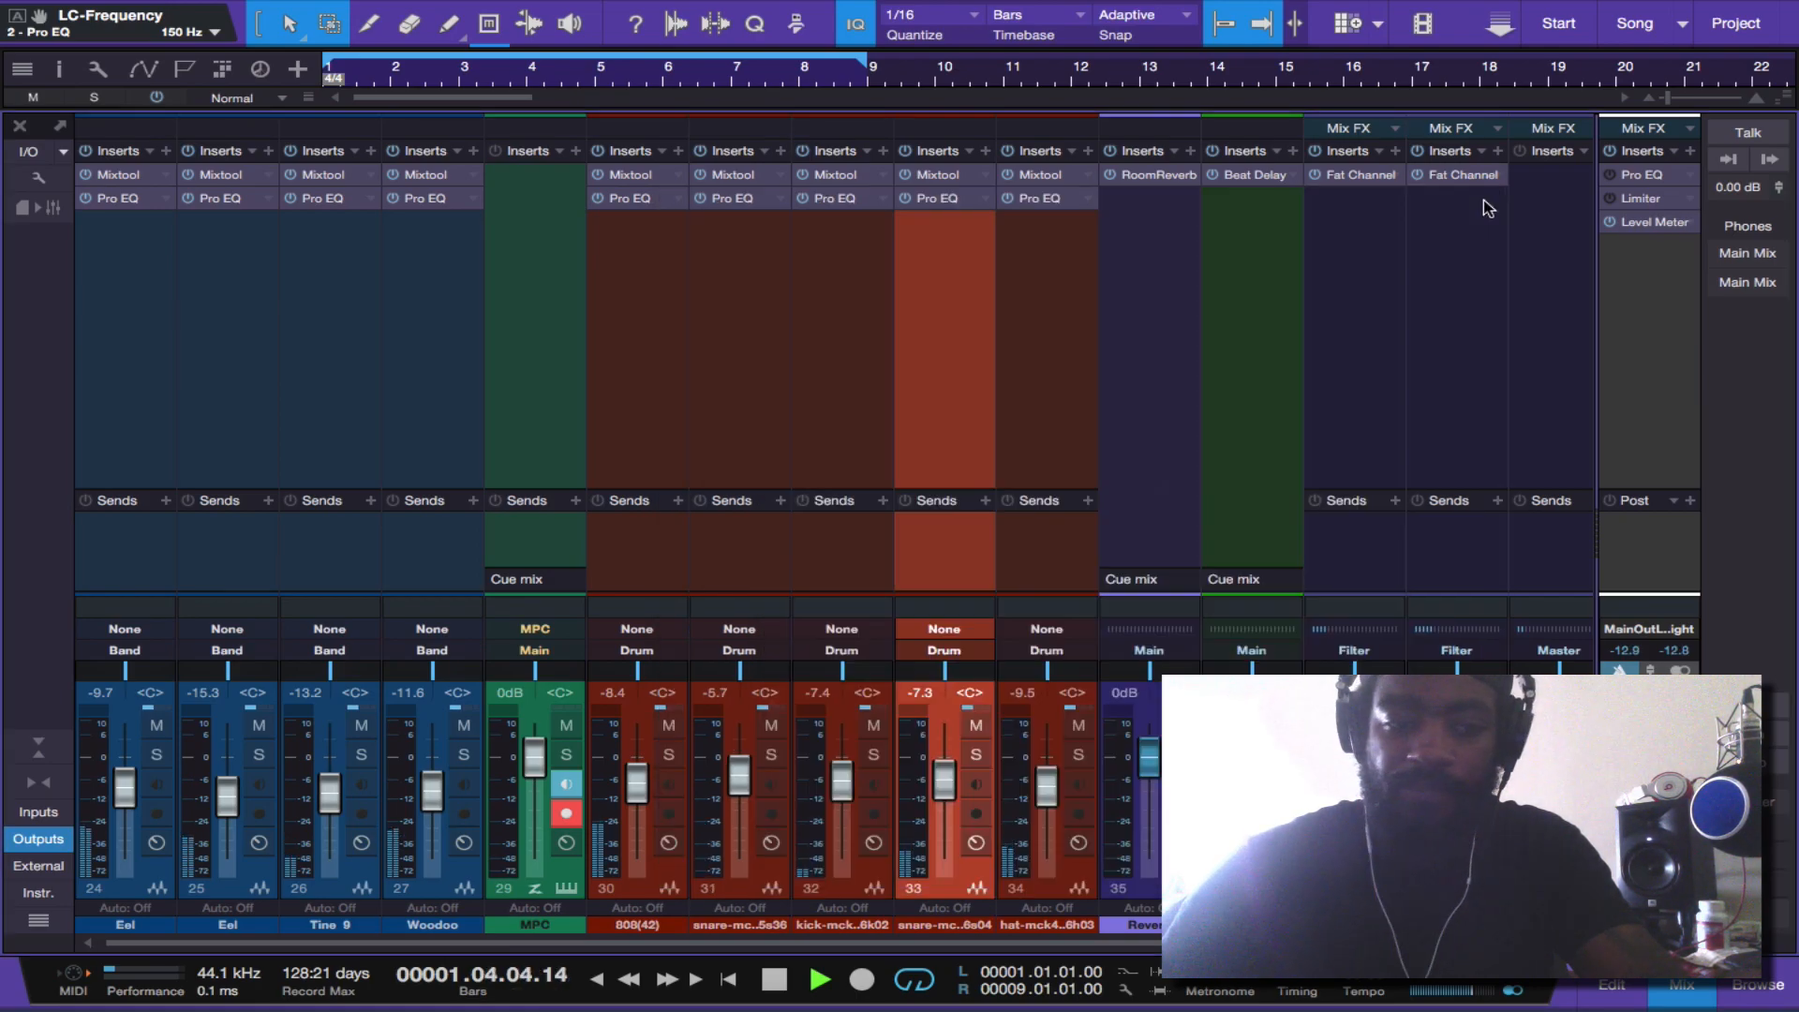
pyautogui.hotkey('ctrl', 's')
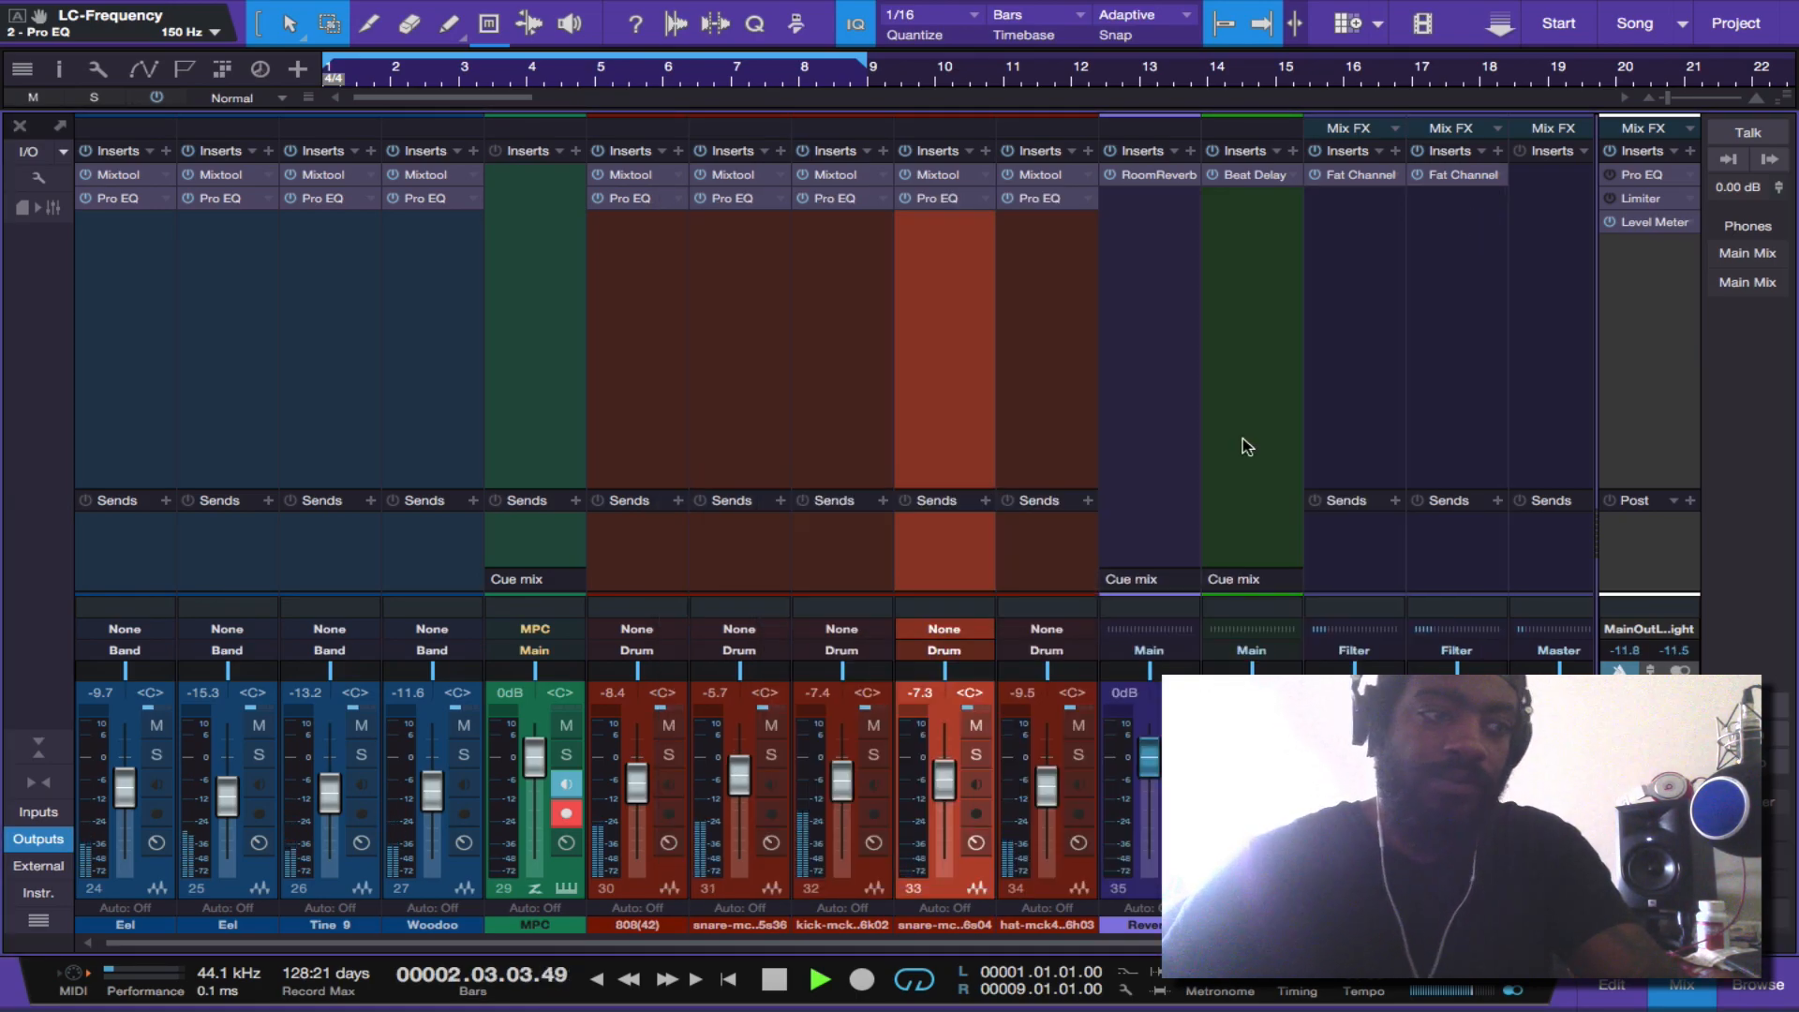
pyautogui.press('space')
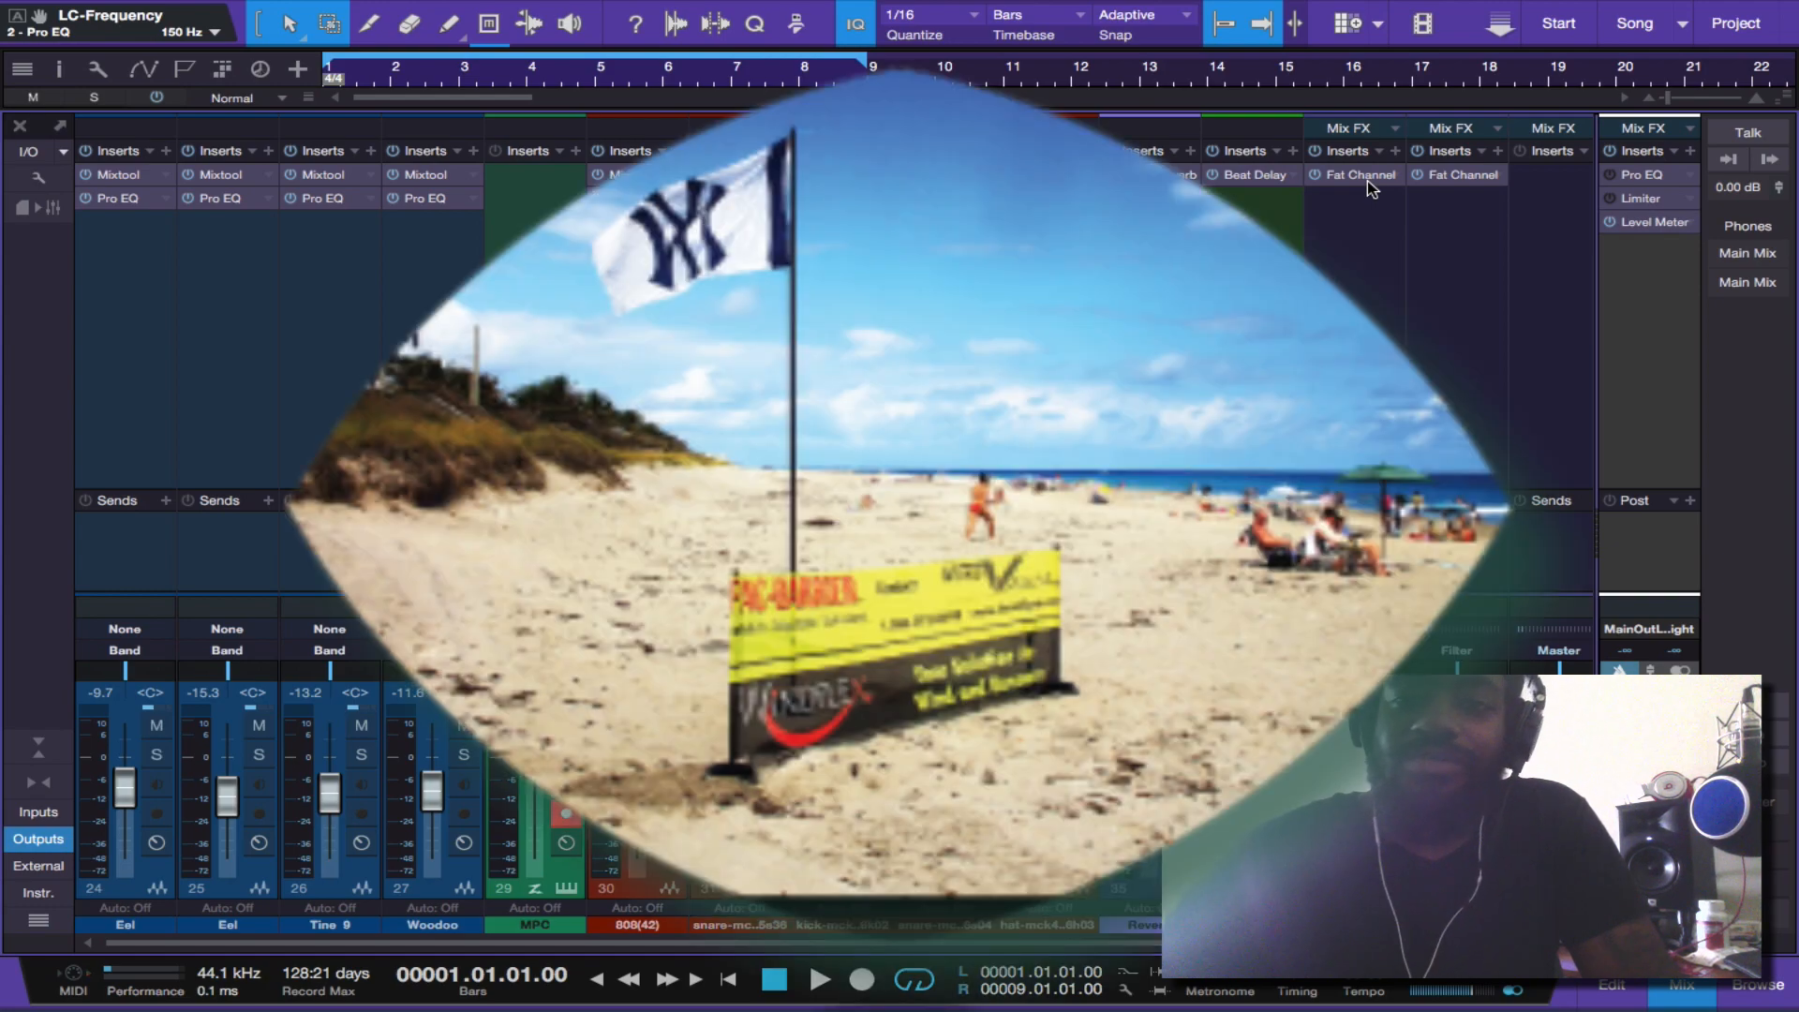
# - Open the Fat Channel on the Band and Drum buses and place the equalizer ahead of the compressor in both
pyautogui.click(1369, 183)
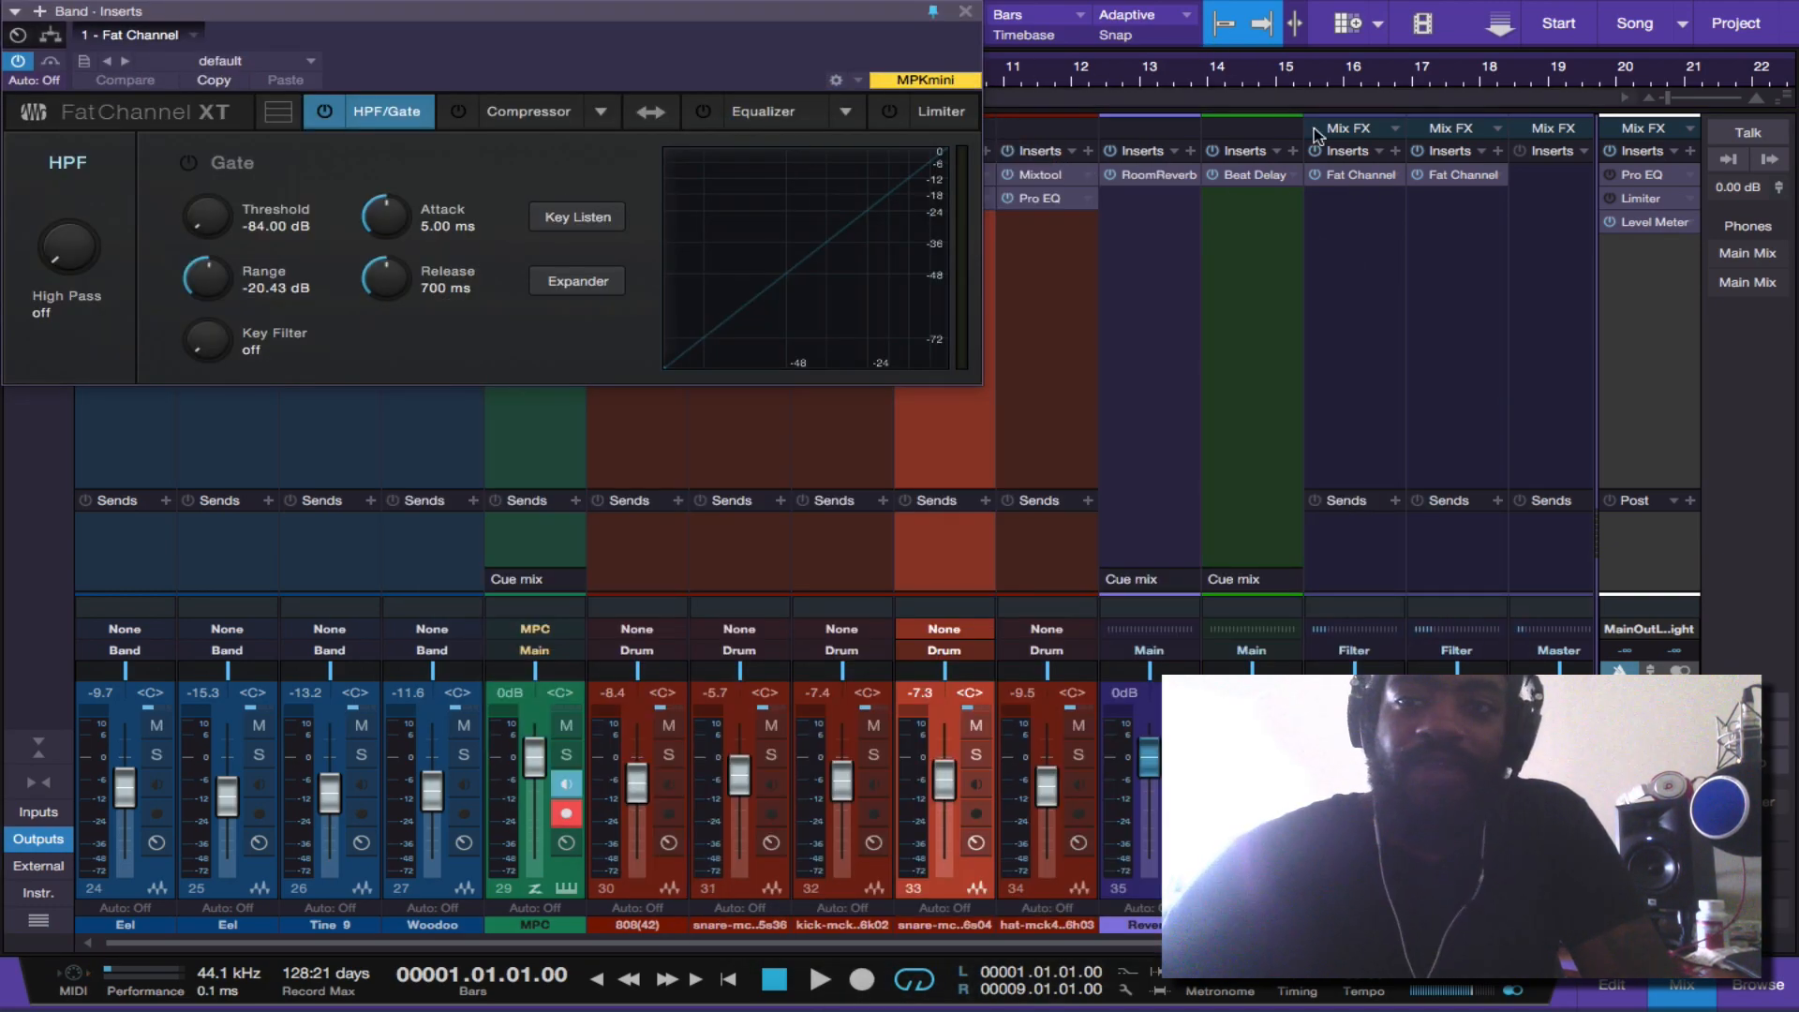
pyautogui.click(1448, 182)
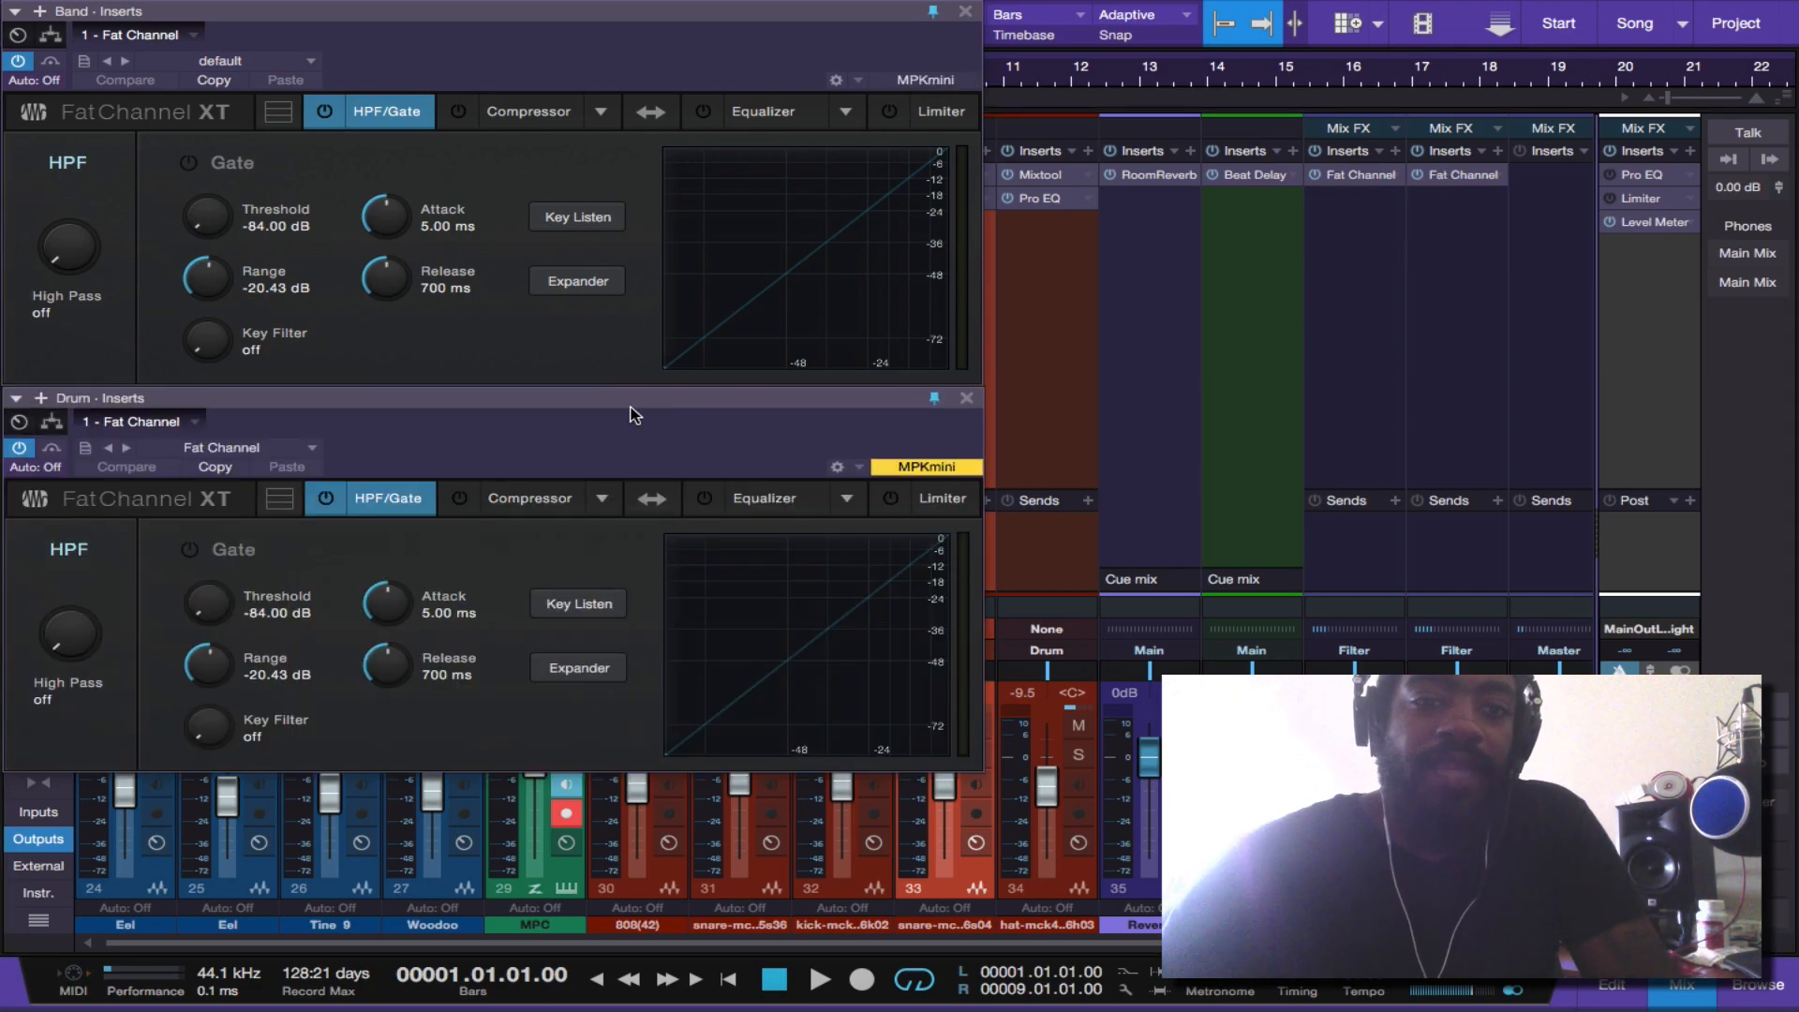
pyautogui.click(650, 112)
pyautogui.click(652, 497)
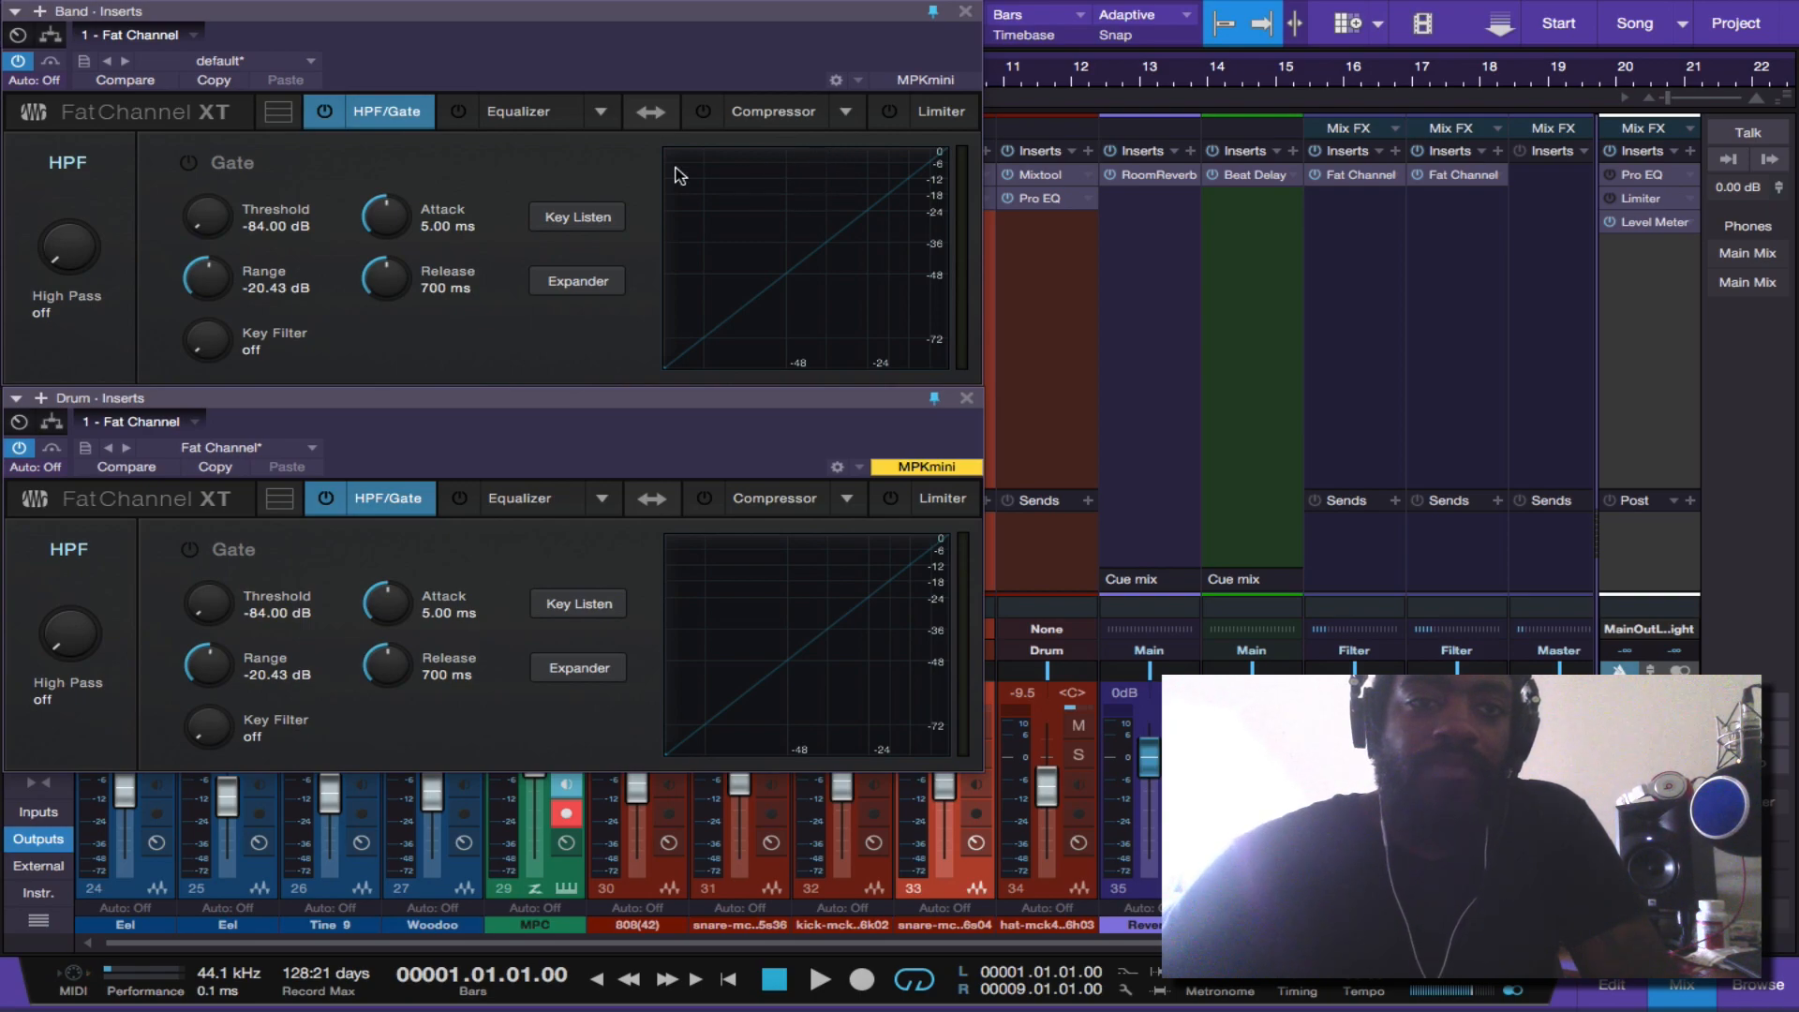
# - Switch the equalizer model to Vintage in both the Band and Drum Fat Channels
pyautogui.click(600, 111)
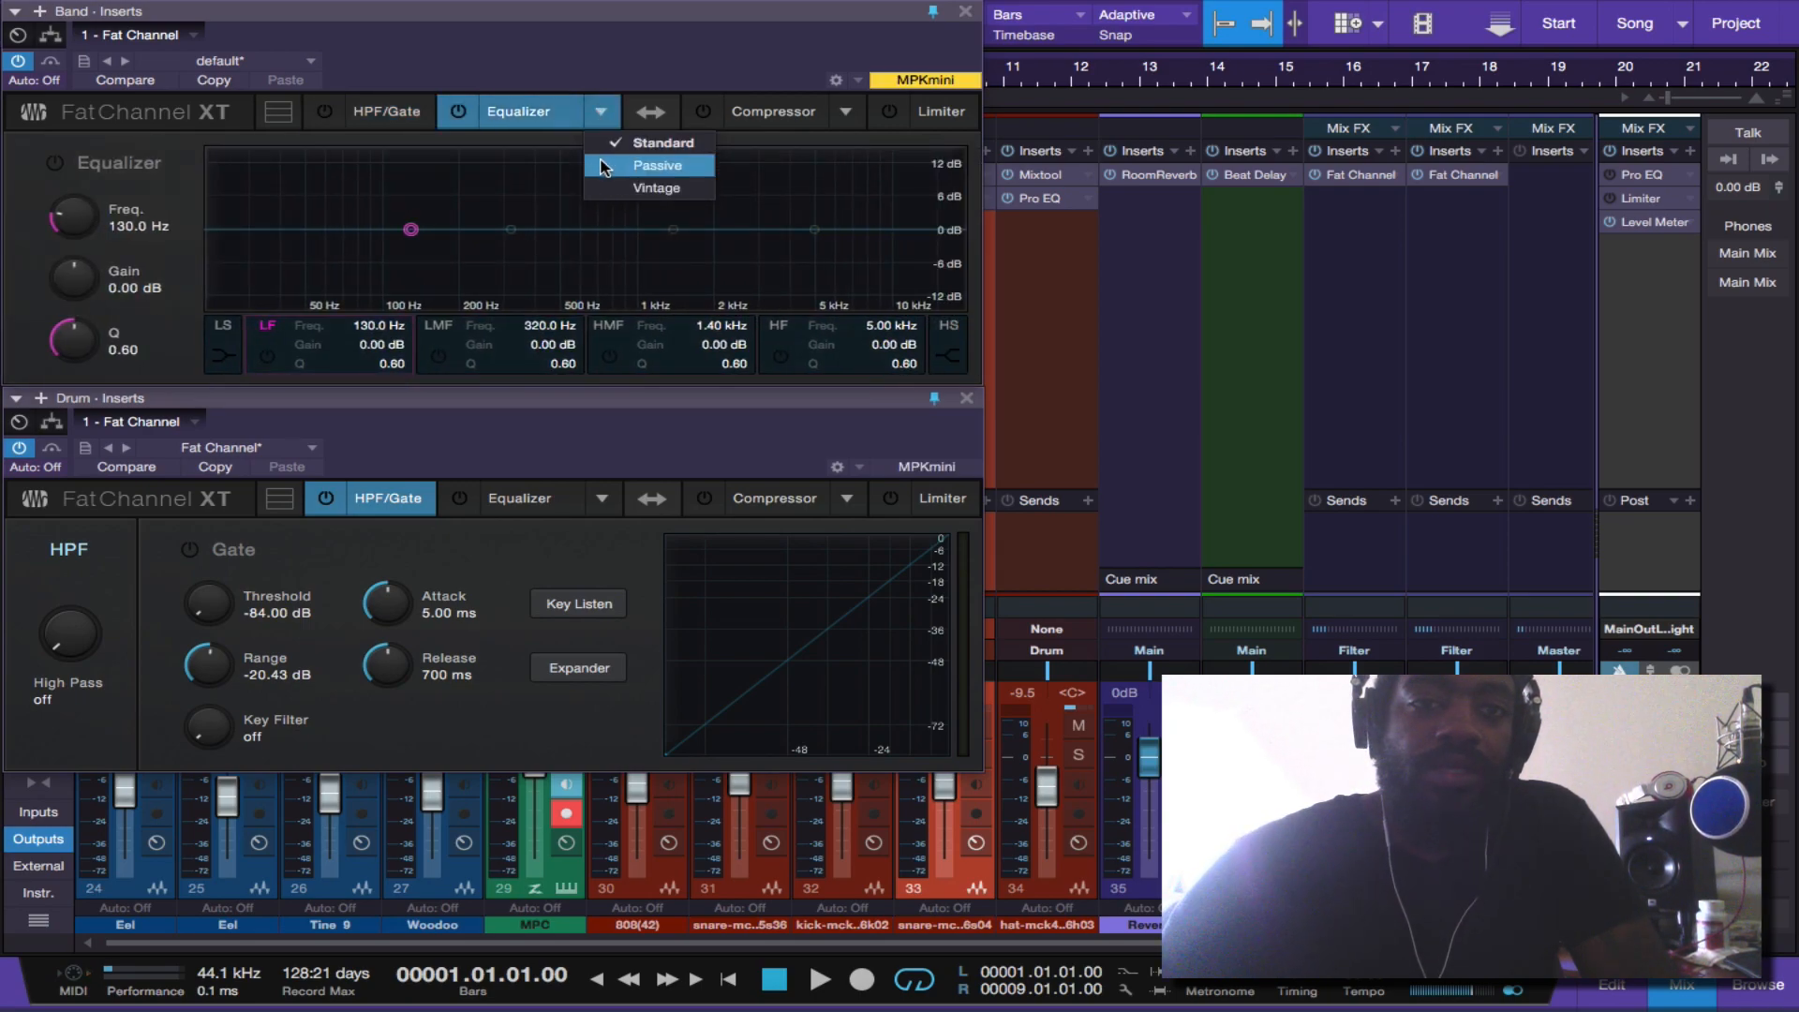
pyautogui.click(613, 187)
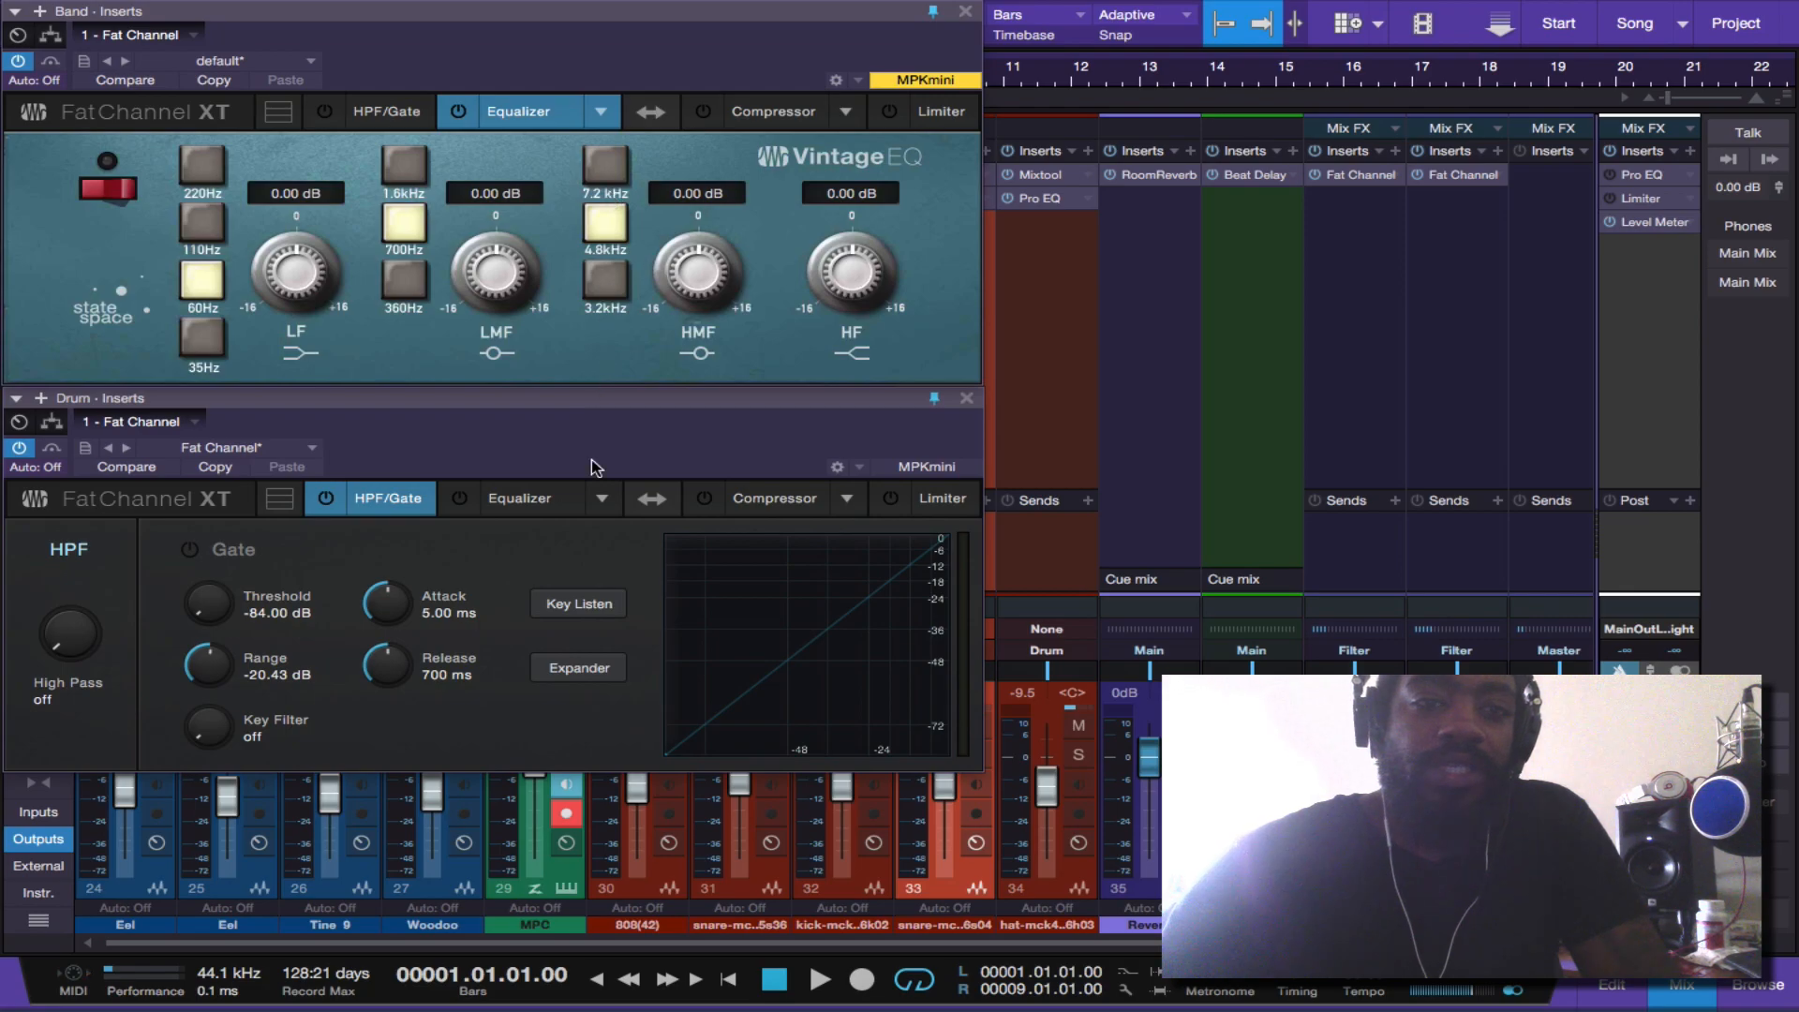
pyautogui.click(602, 499)
pyautogui.click(619, 574)
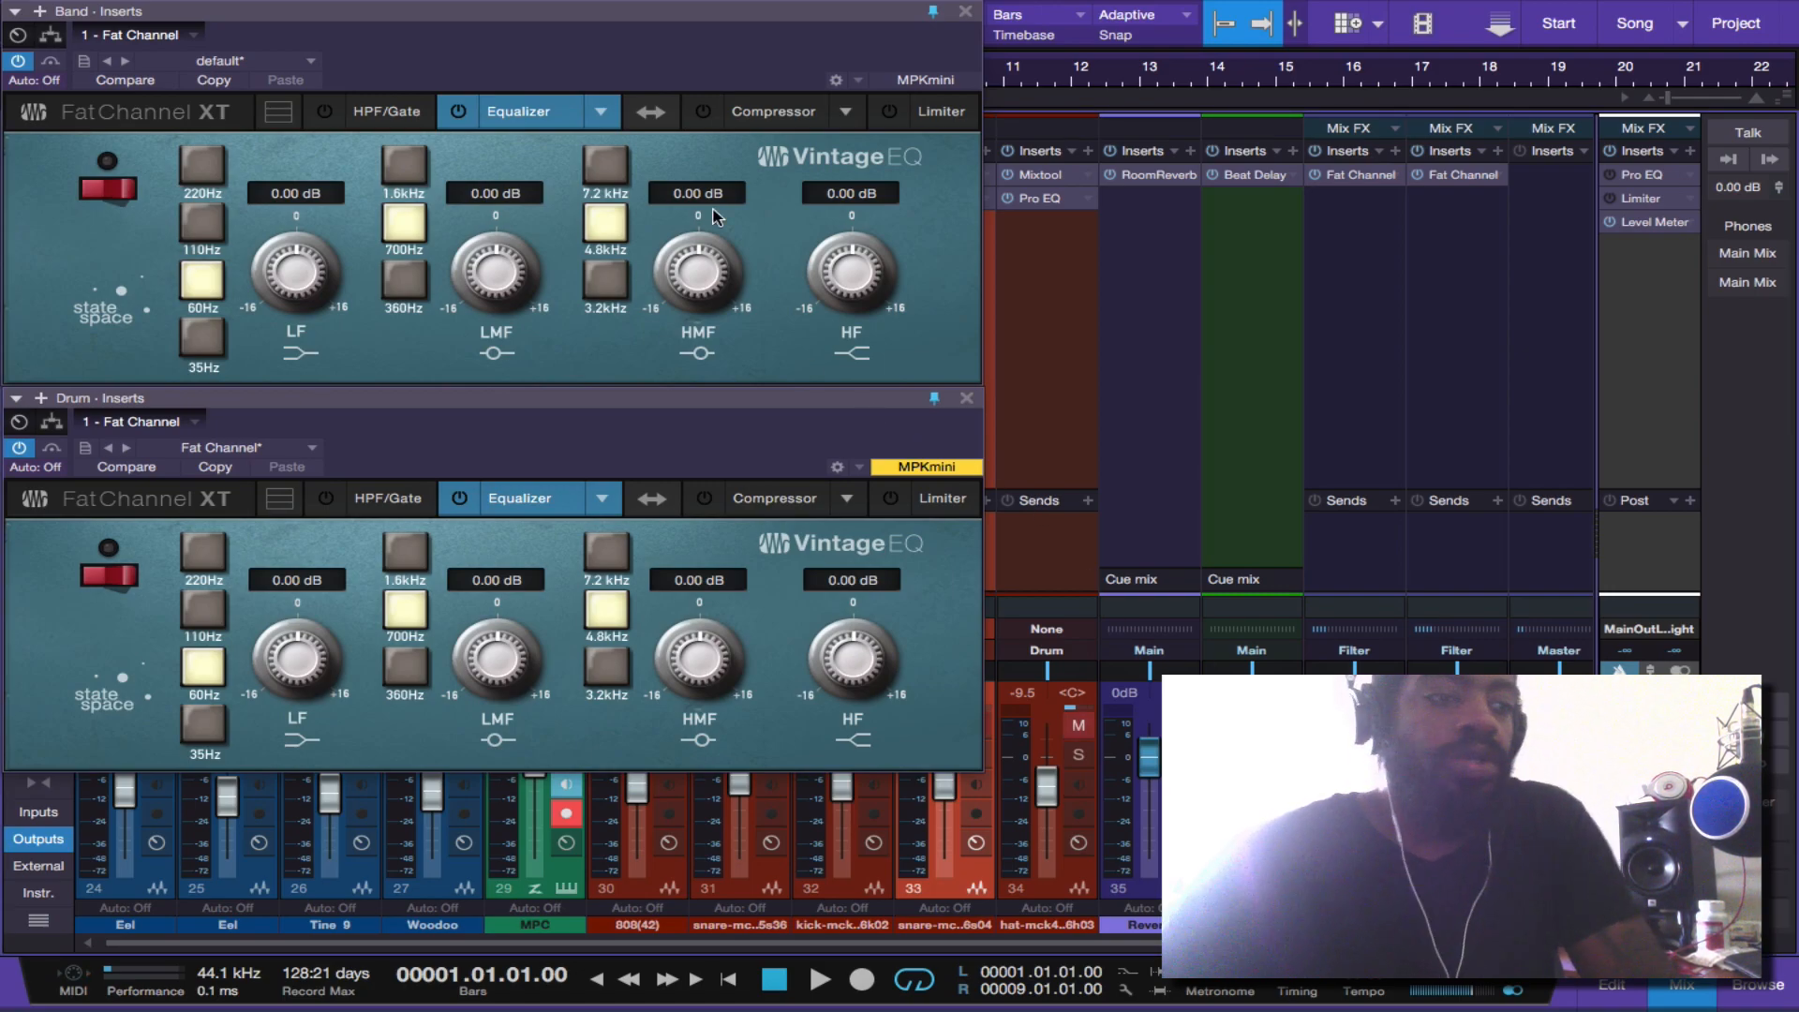
# - Start playback, enable the Band bus's Vintage EQ and set its LF band to -1.92 dB at 220 Hz
pyautogui.press('space')
pyautogui.click(458, 111)
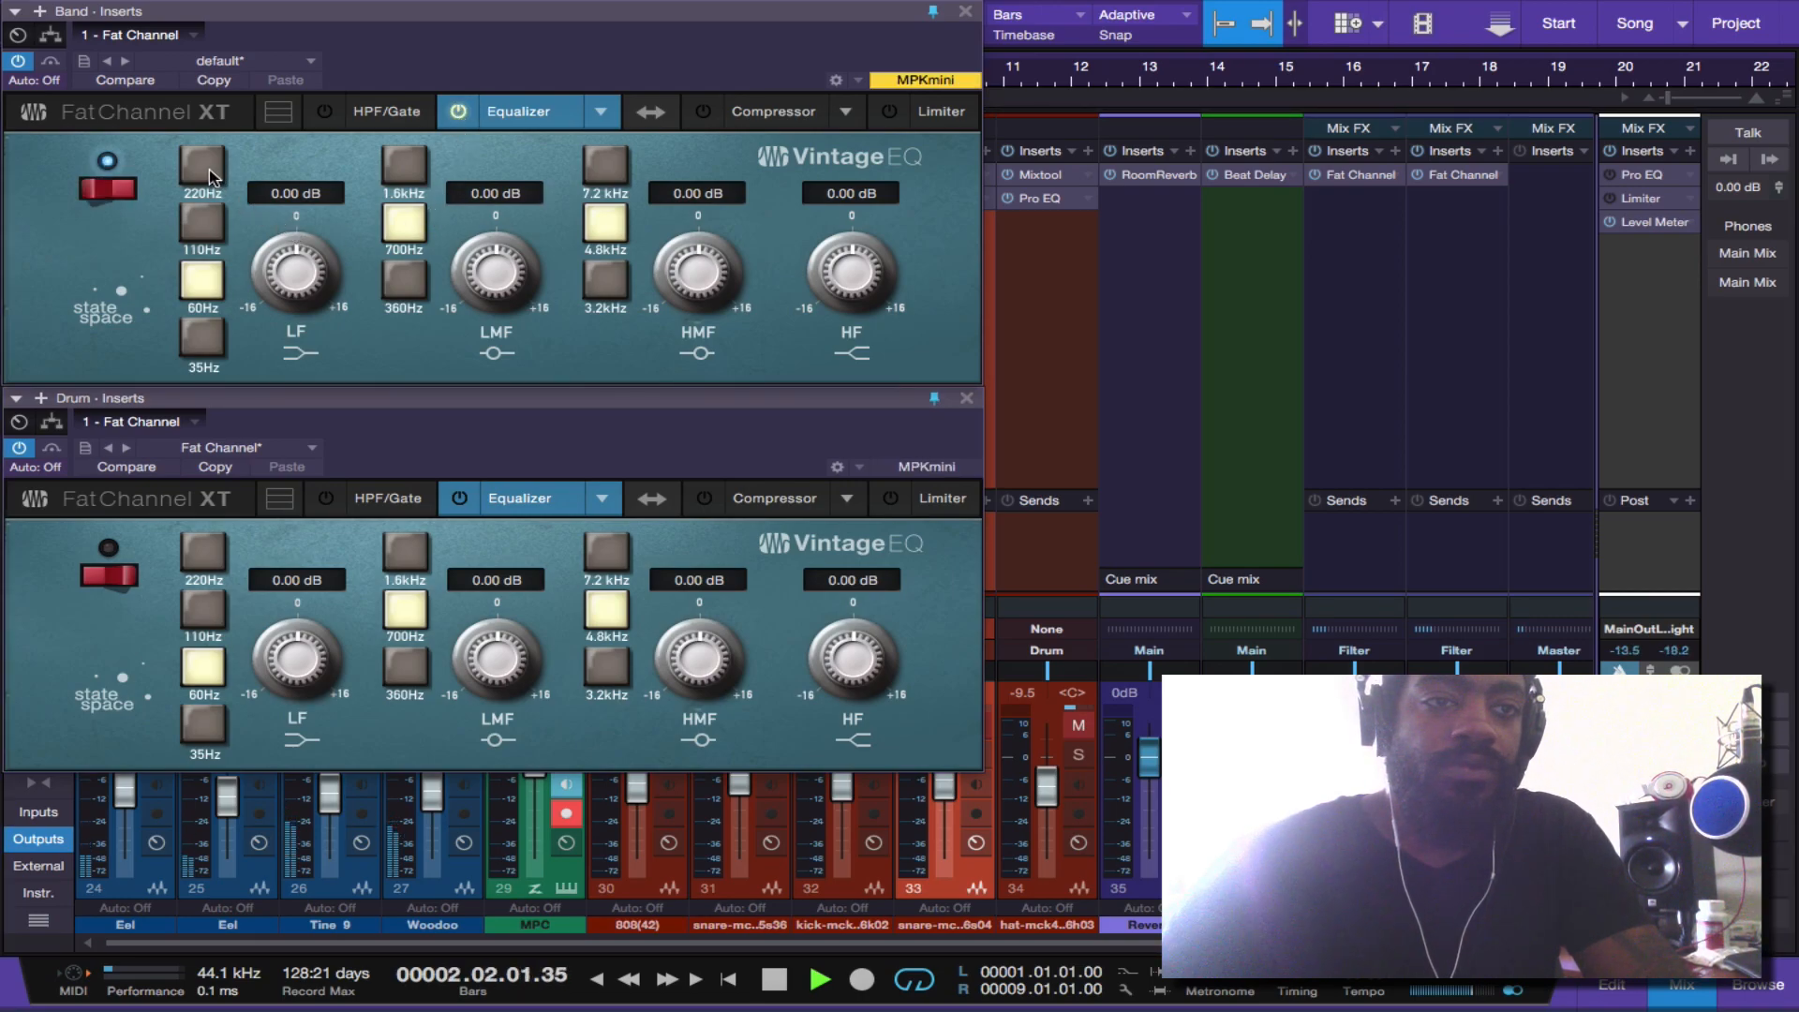
pyautogui.scroll(12, 279, 272)
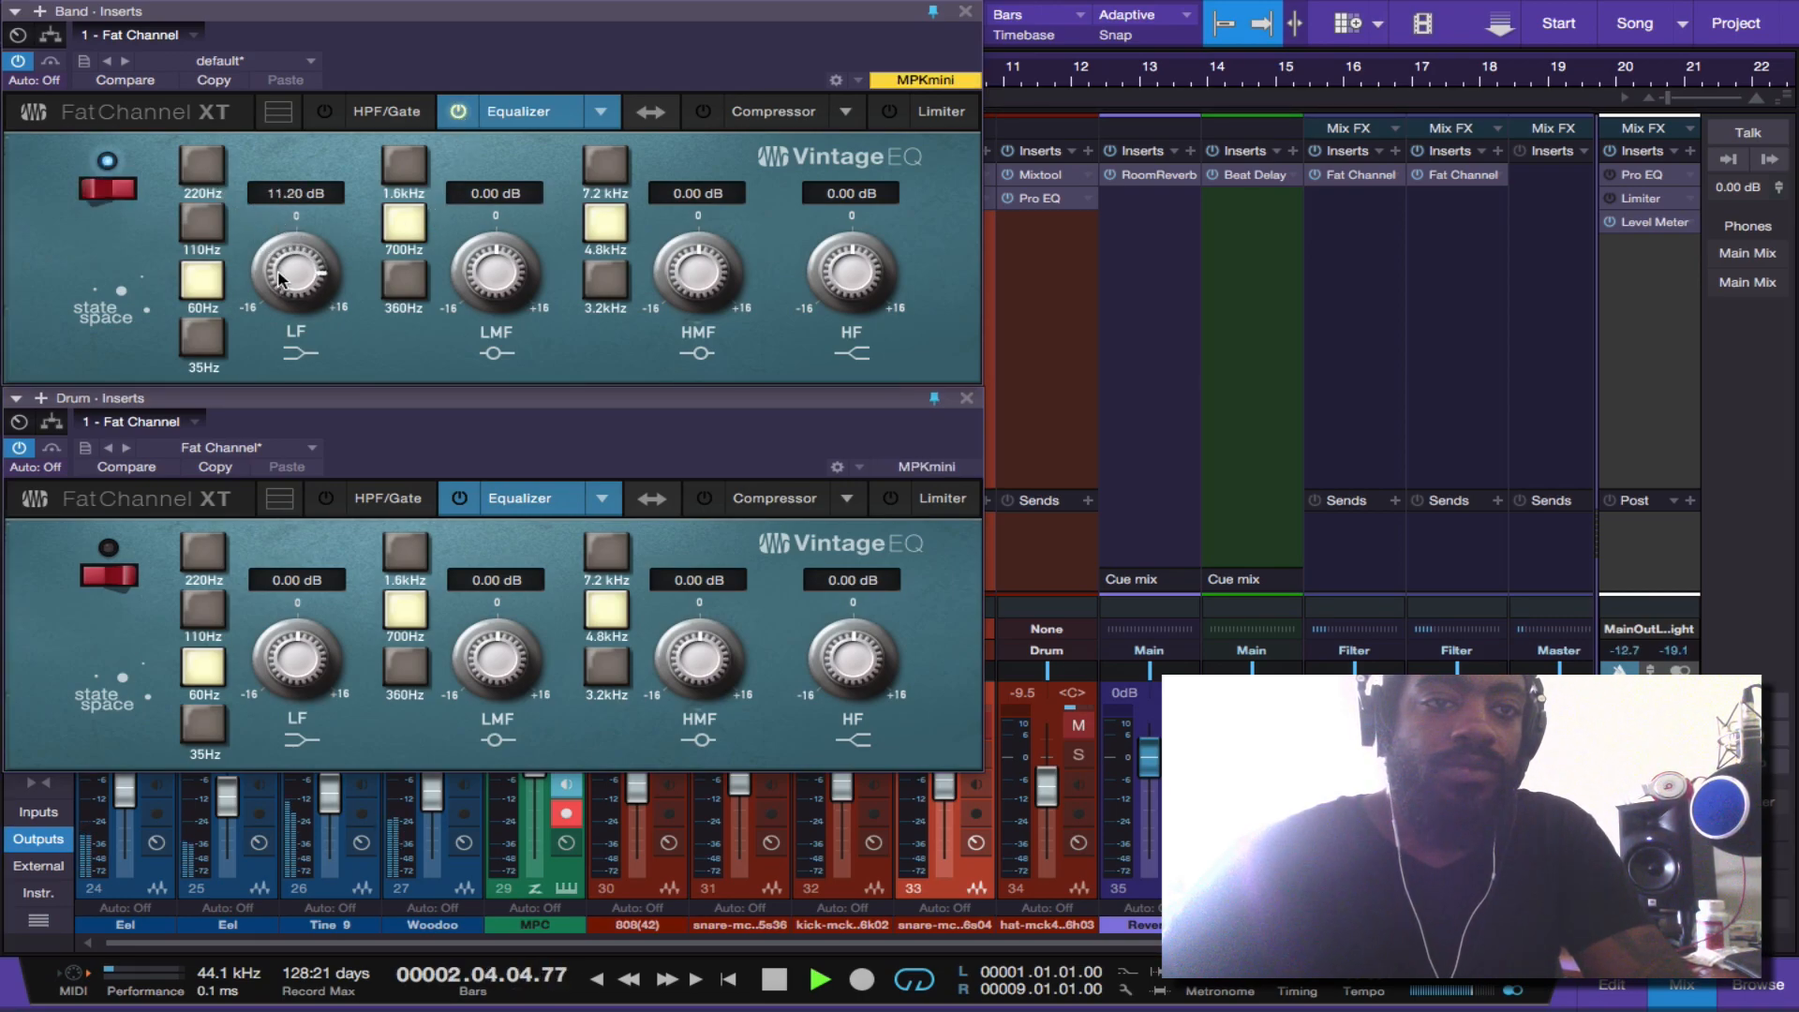
pyautogui.click(199, 169)
pyautogui.scroll(-20, 278, 274)
pyautogui.scroll(1, 278, 273)
pyautogui.scroll(-1, 278, 274)
pyautogui.scroll(-6, 279, 273)
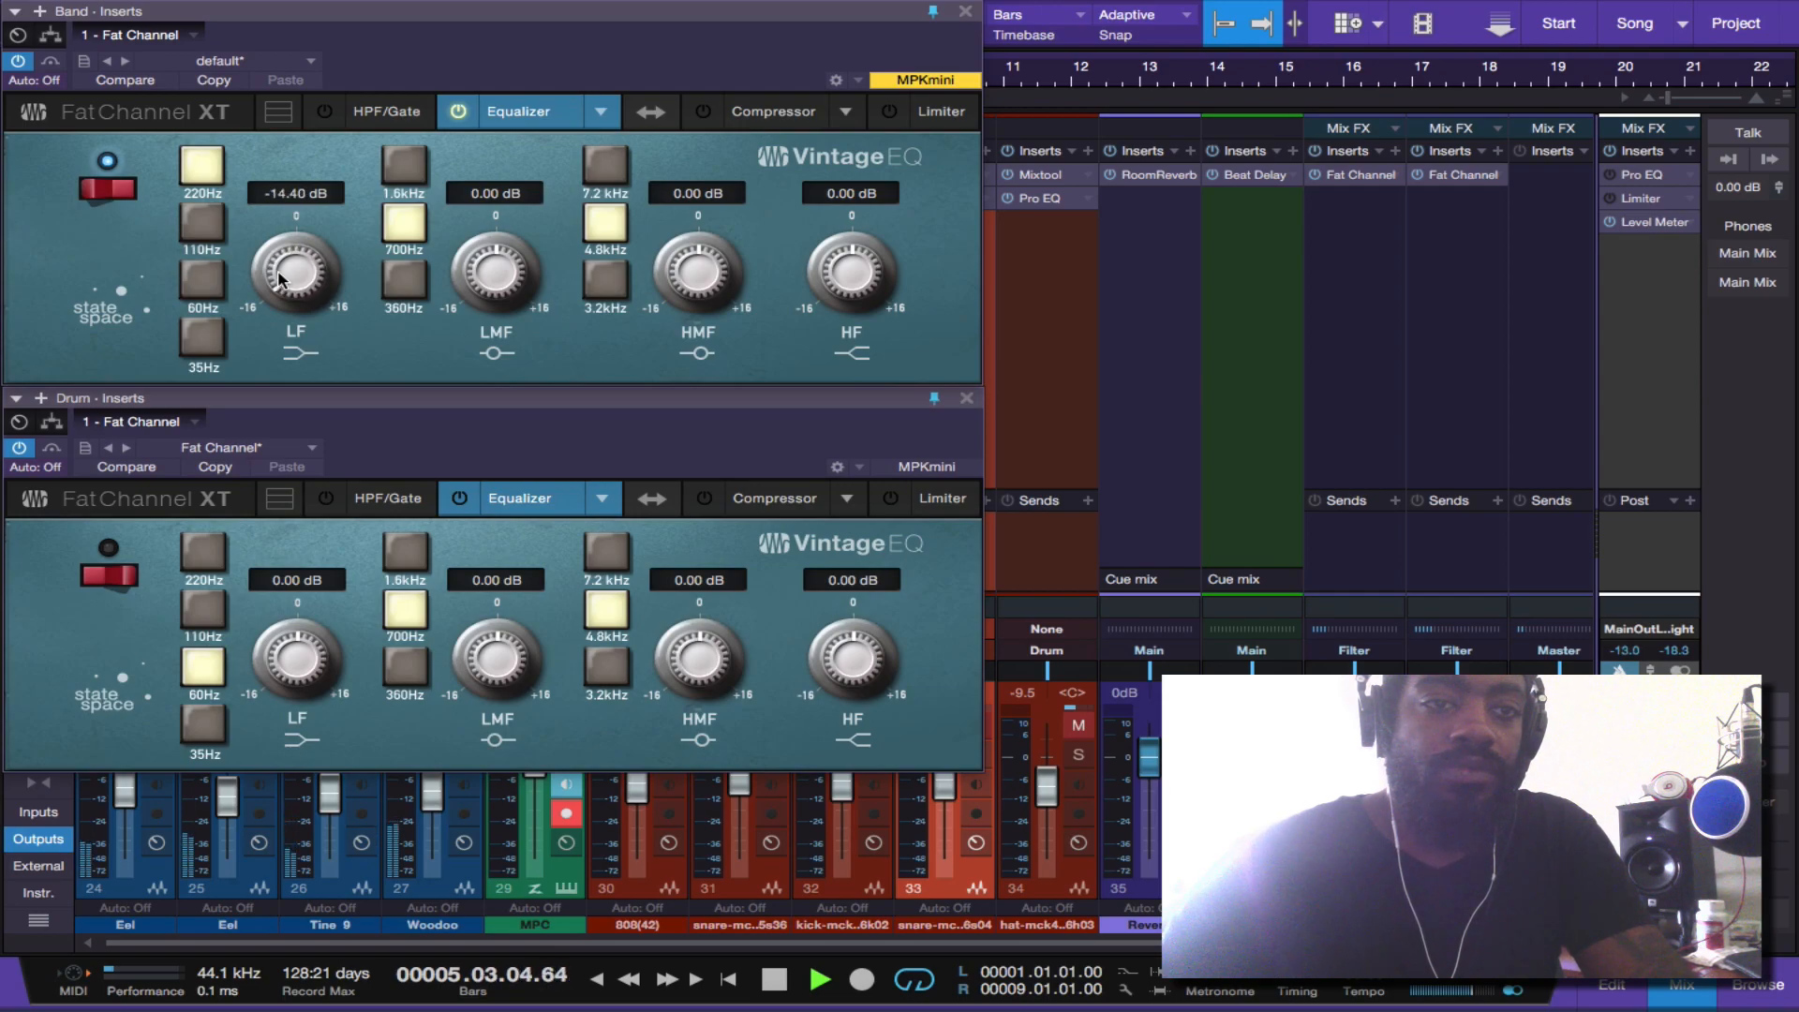
pyautogui.scroll(12, 278, 274)
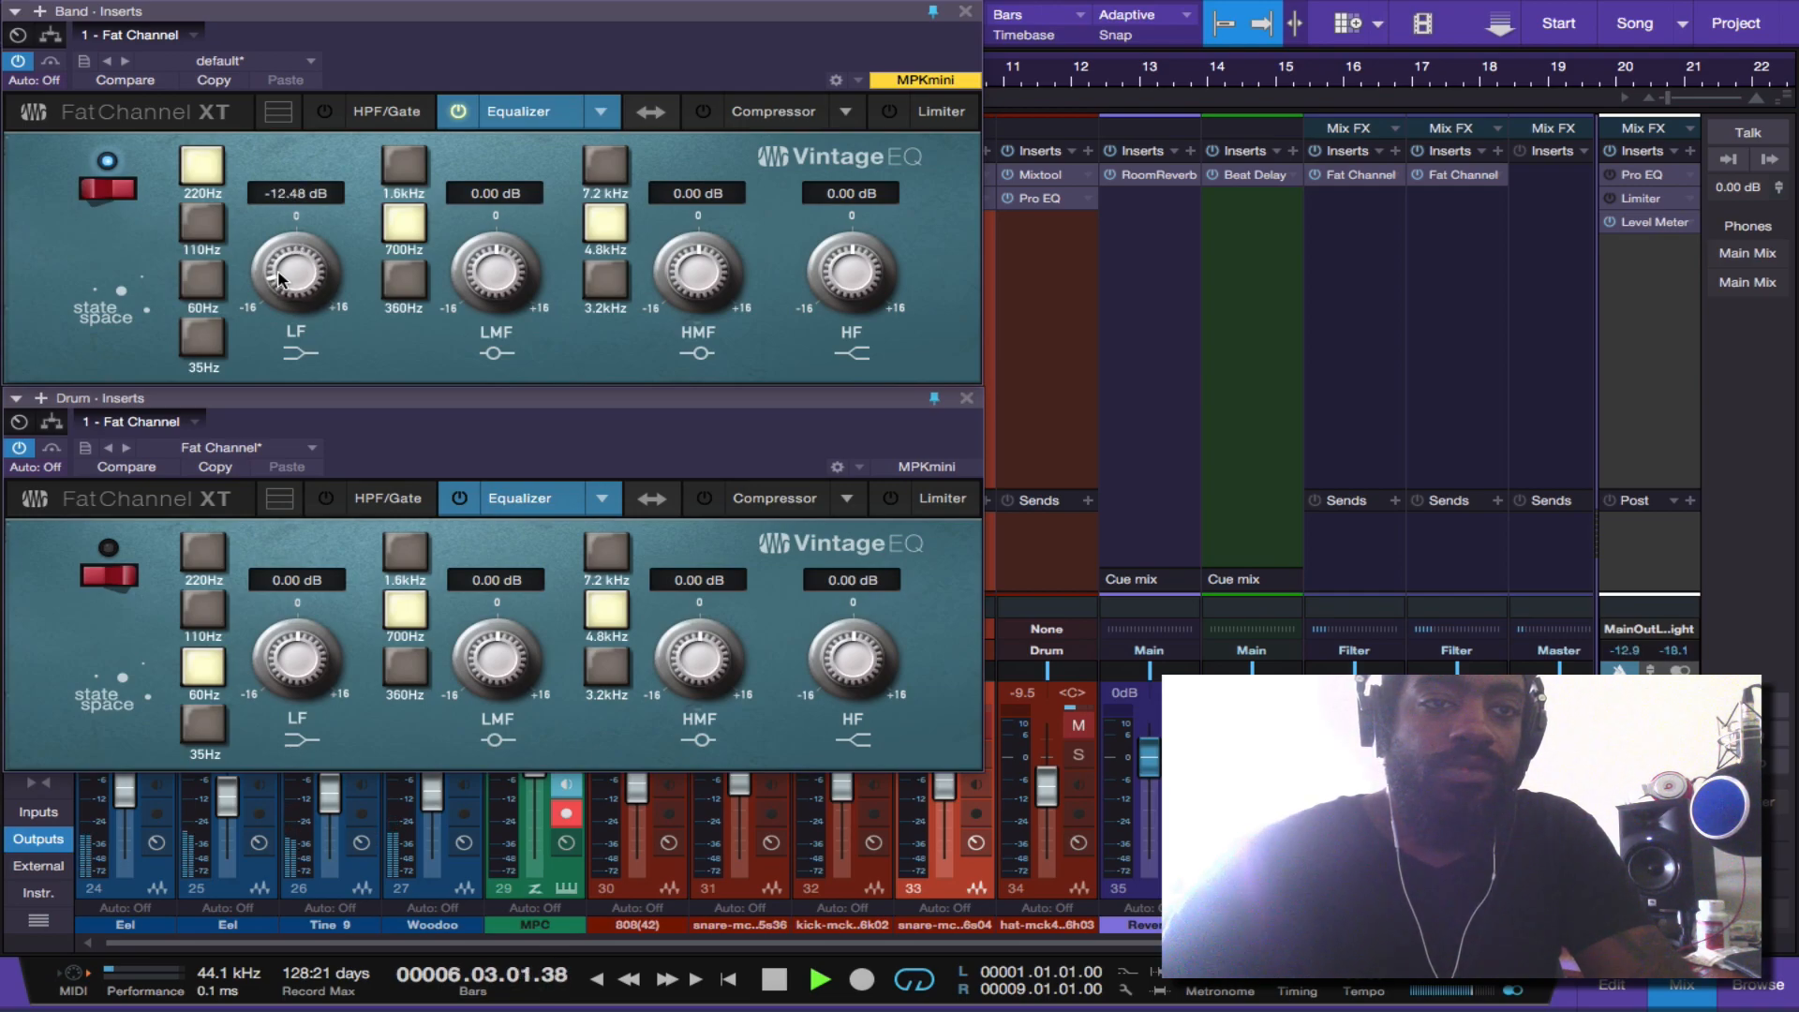
pyautogui.scroll(4, 278, 274)
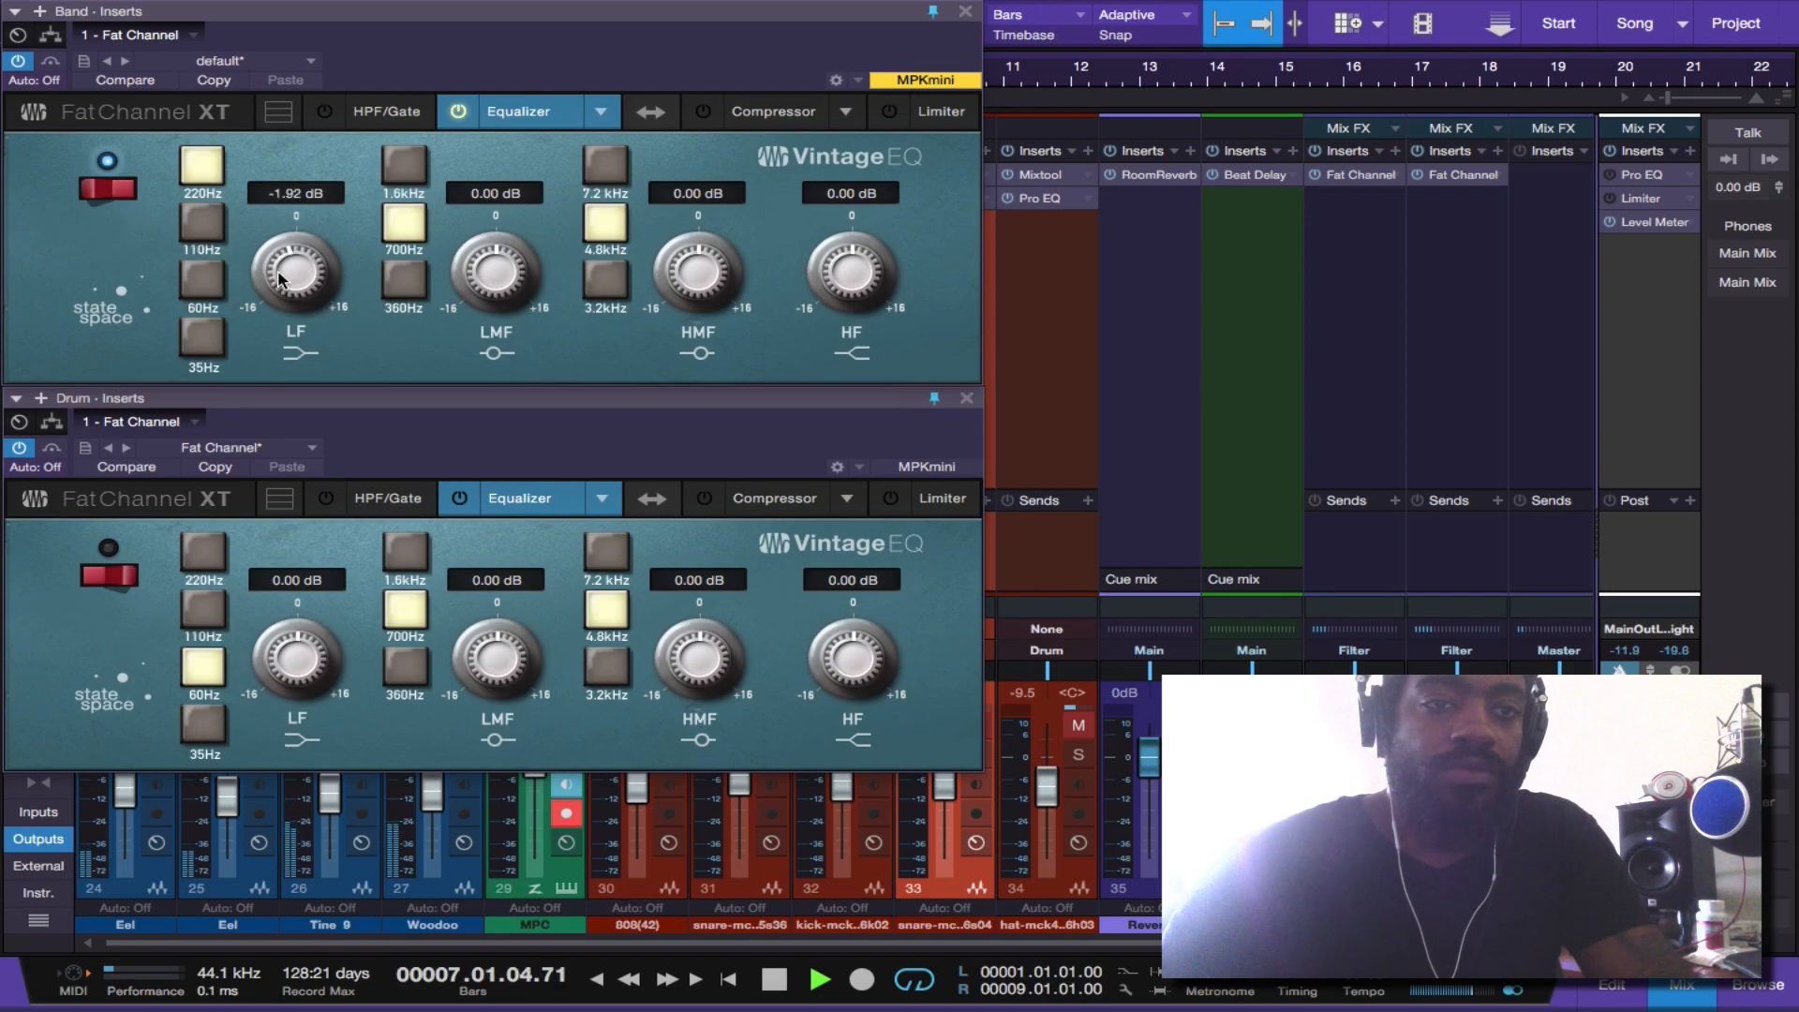
# - Boost the Band bus's Vintage EQ: LMF 4.80 dB at 1.6 kHz, HMF 3.20 dB at 4.8 kHz and HF 9.92 dB
pyautogui.scroll(9, 478, 284)
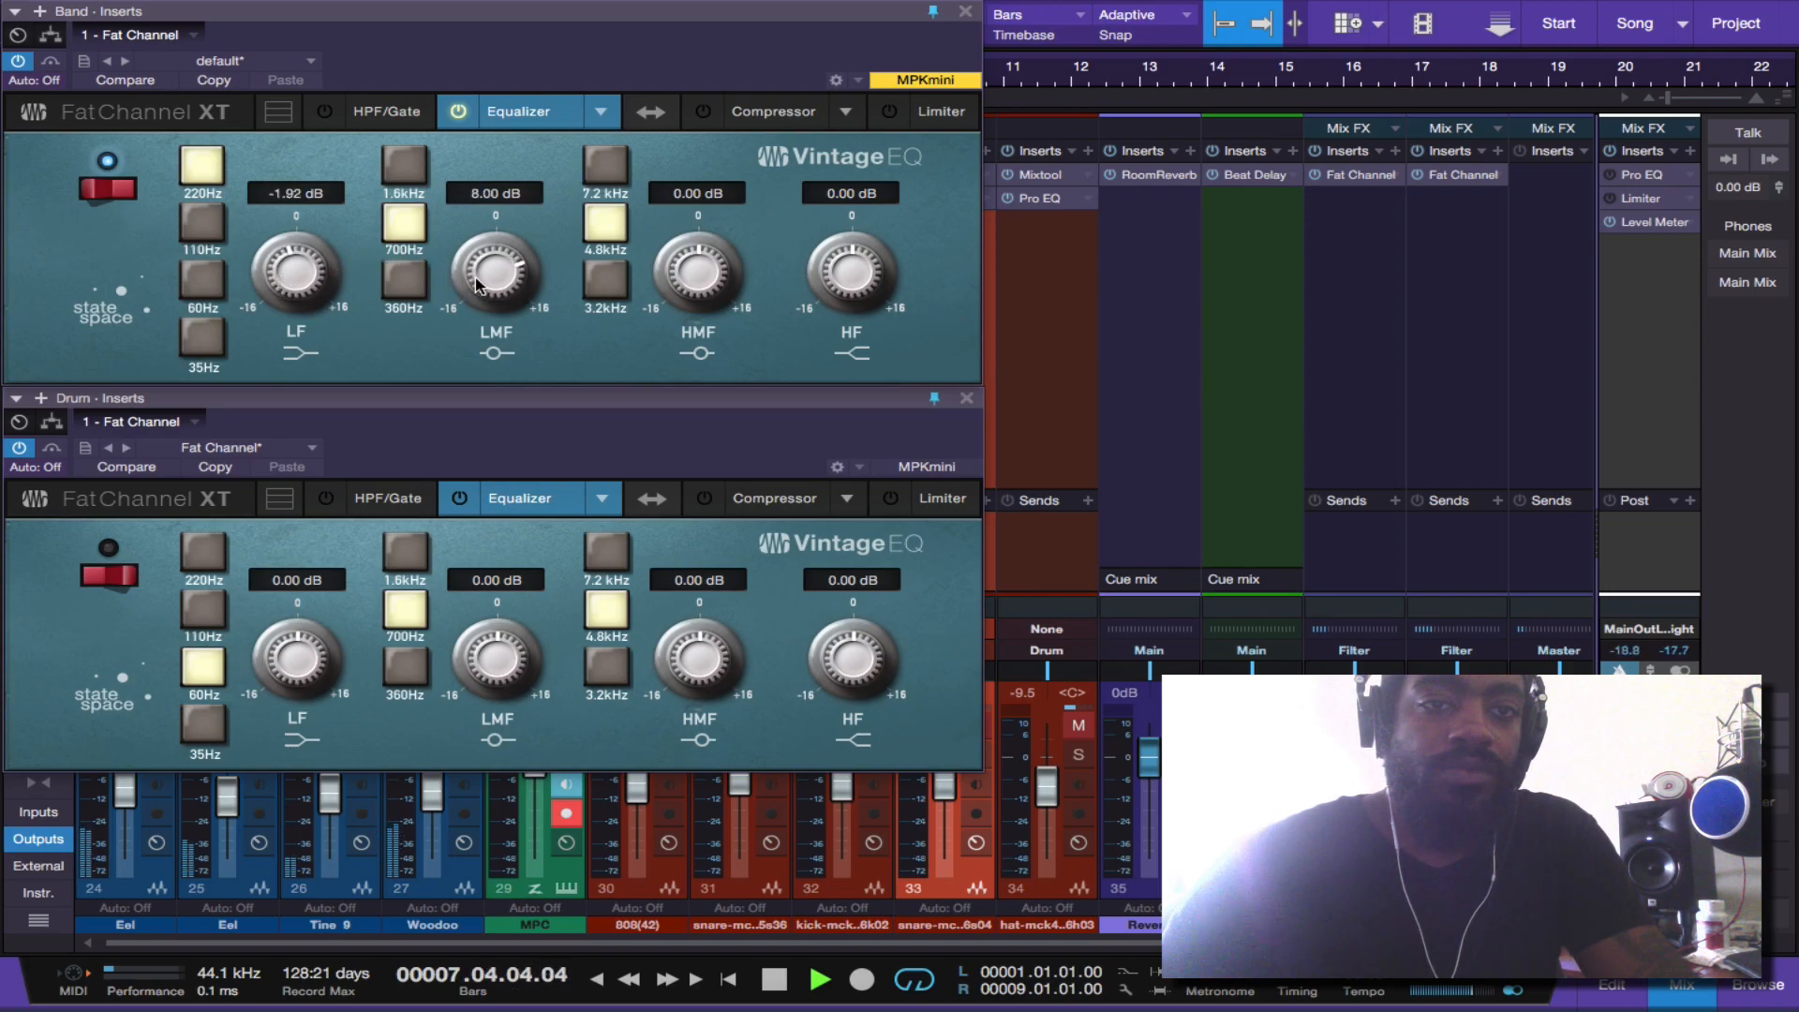
pyautogui.scroll(-1, 478, 283)
pyautogui.click(404, 169)
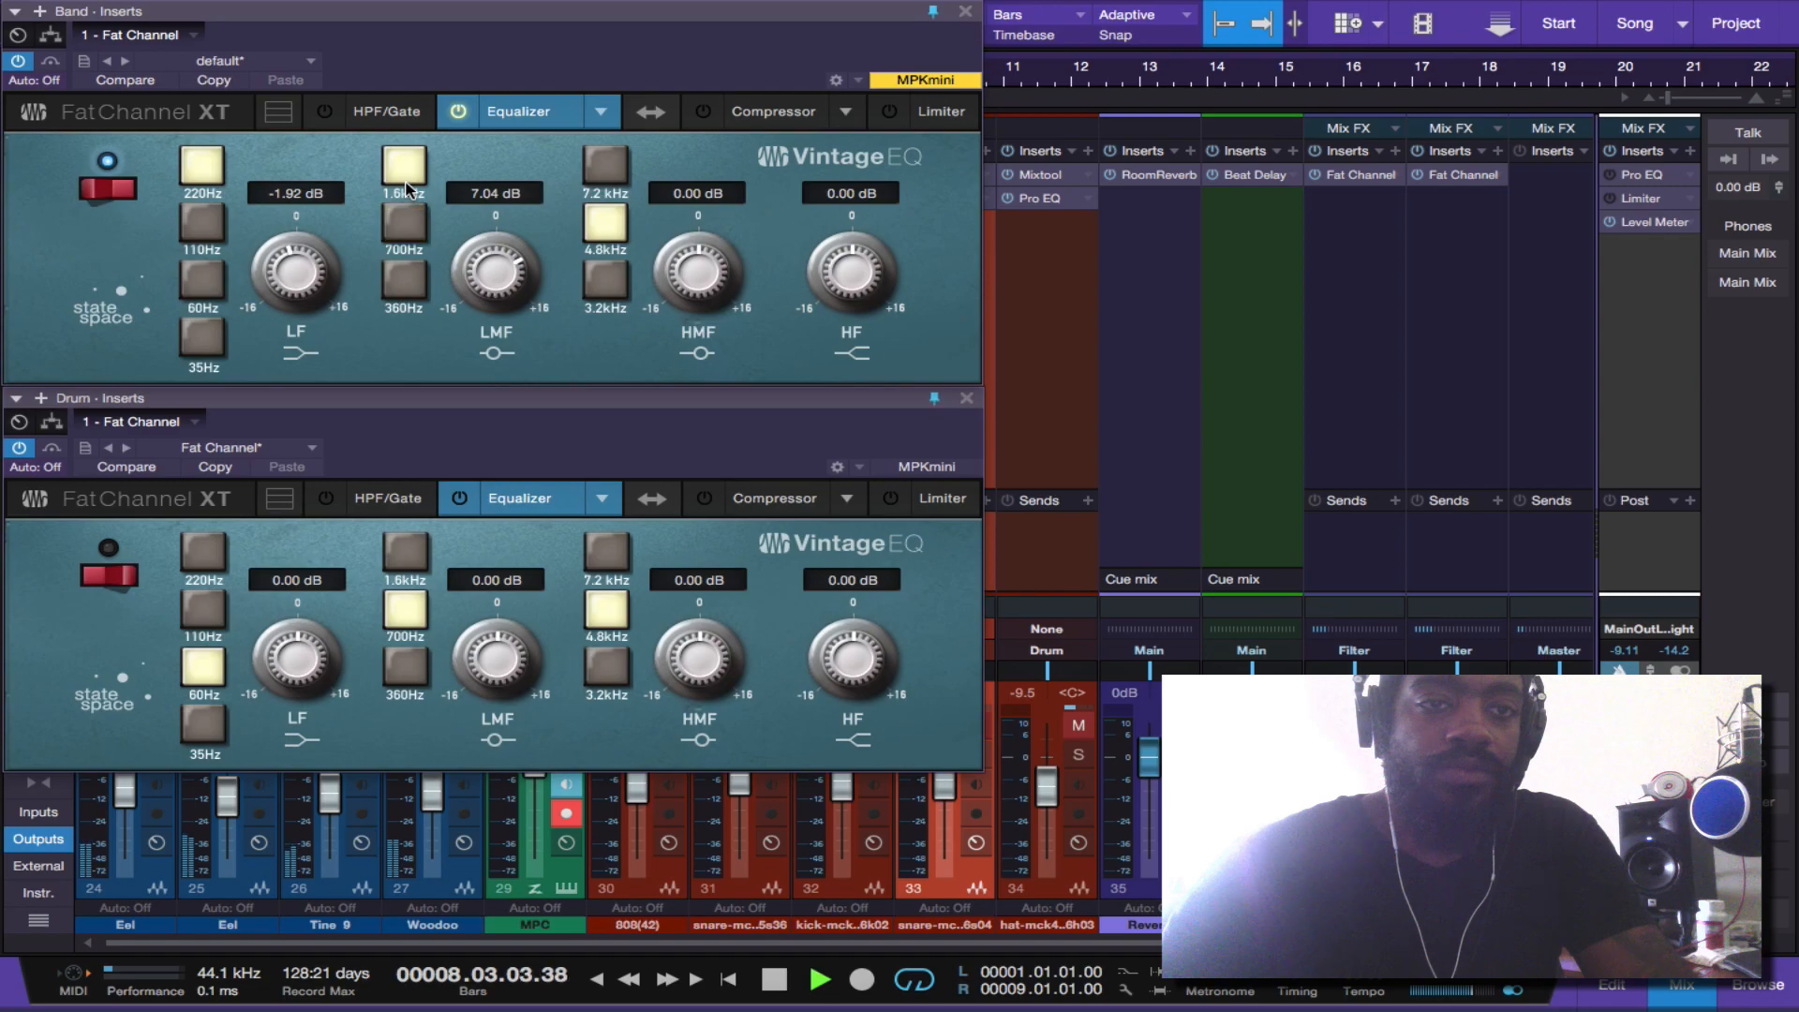
pyautogui.scroll(1, 489, 279)
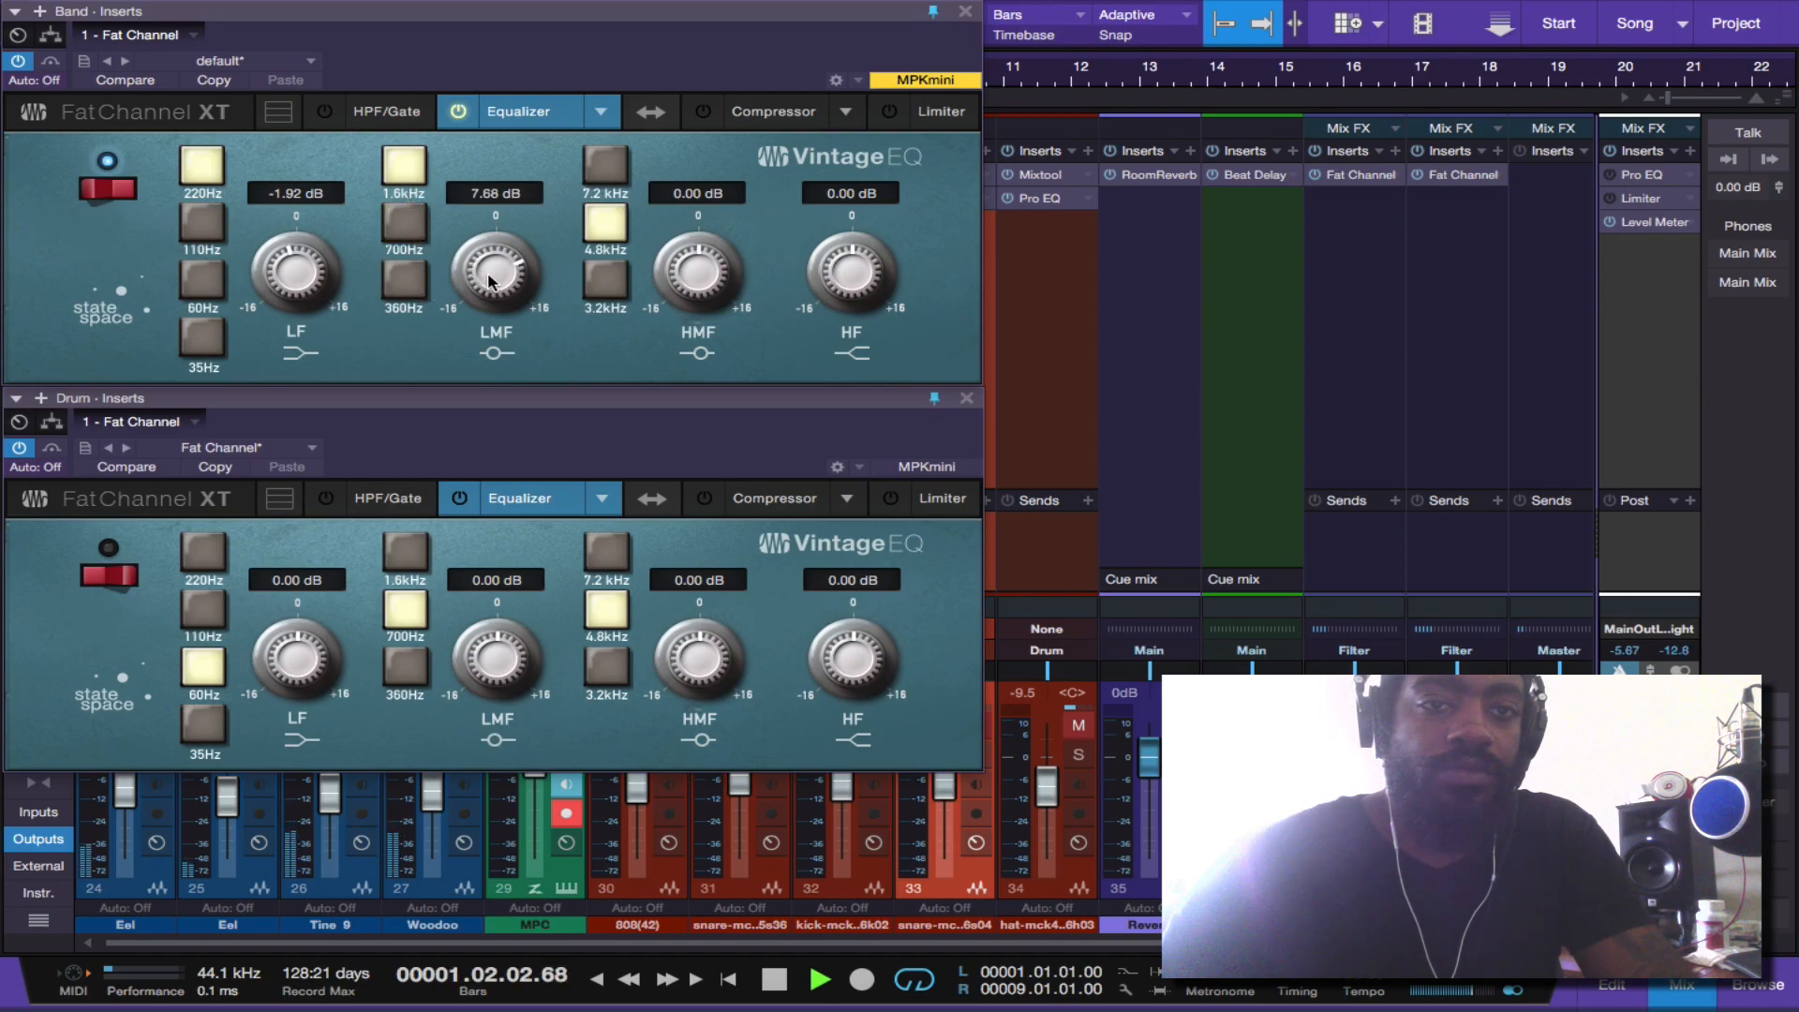
pyautogui.scroll(-1, 491, 282)
pyautogui.click(419, 294)
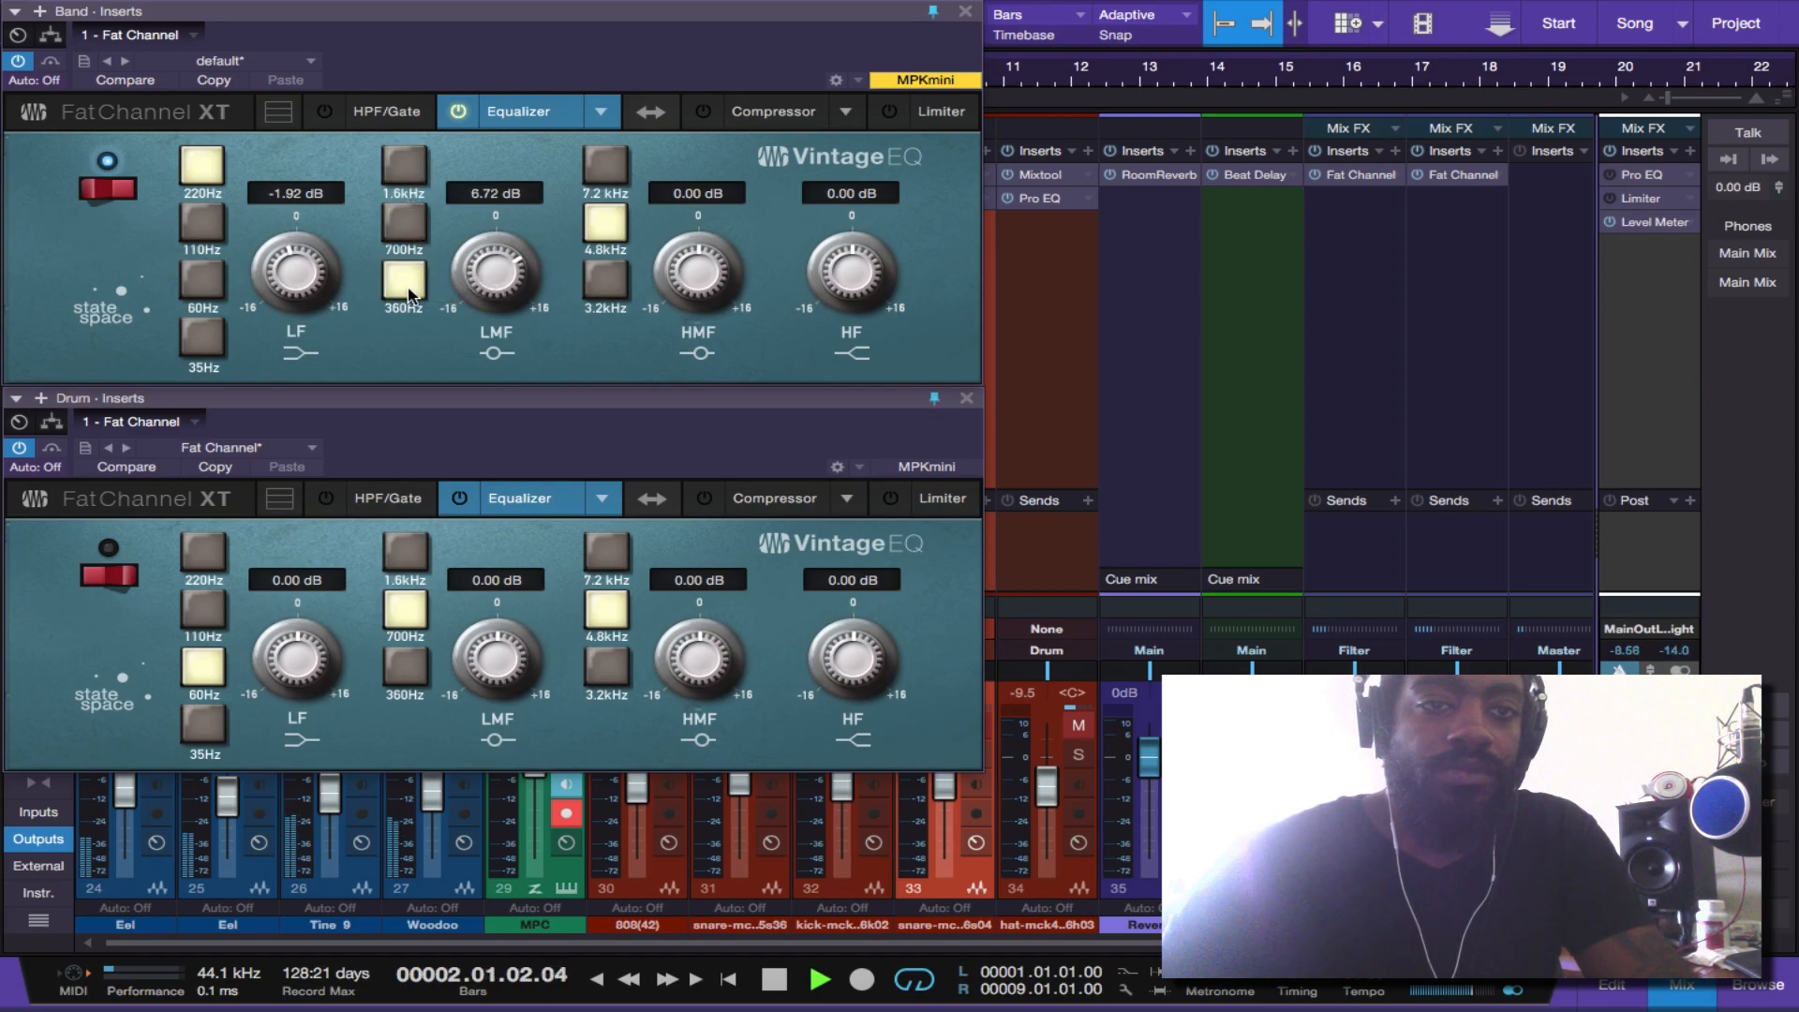
pyautogui.scroll(-2, 486, 283)
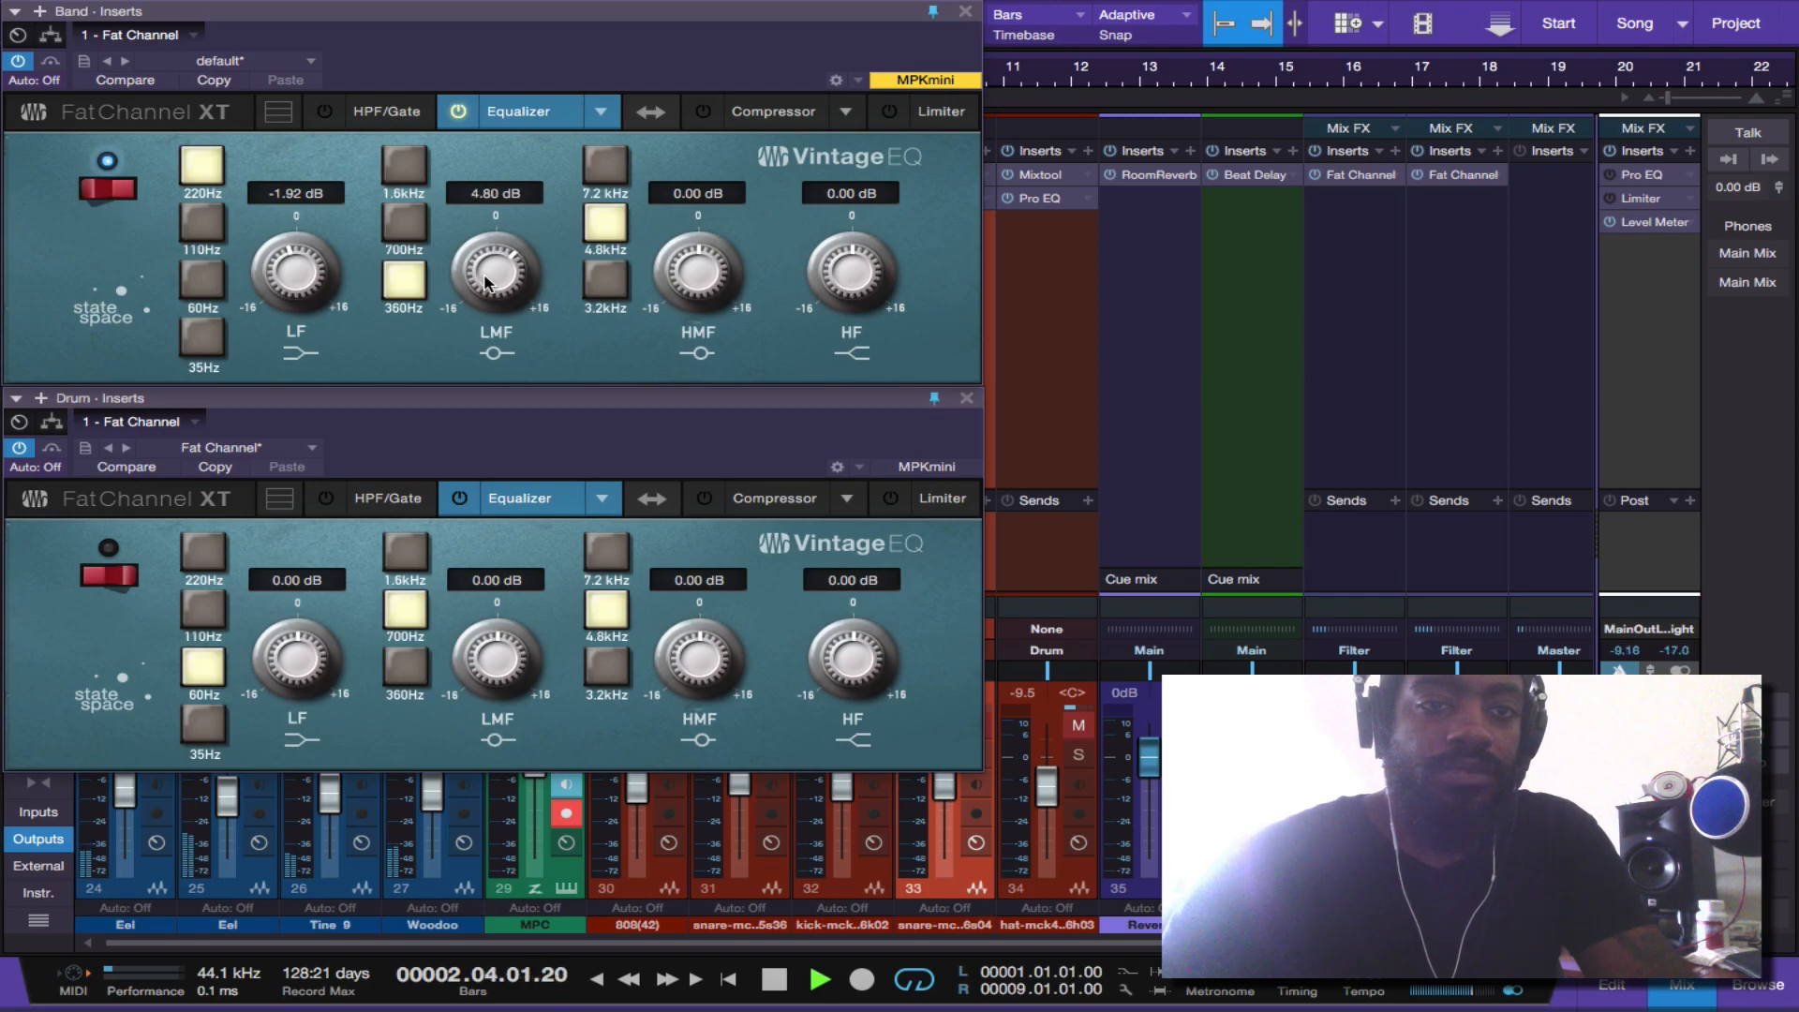
pyautogui.click(412, 232)
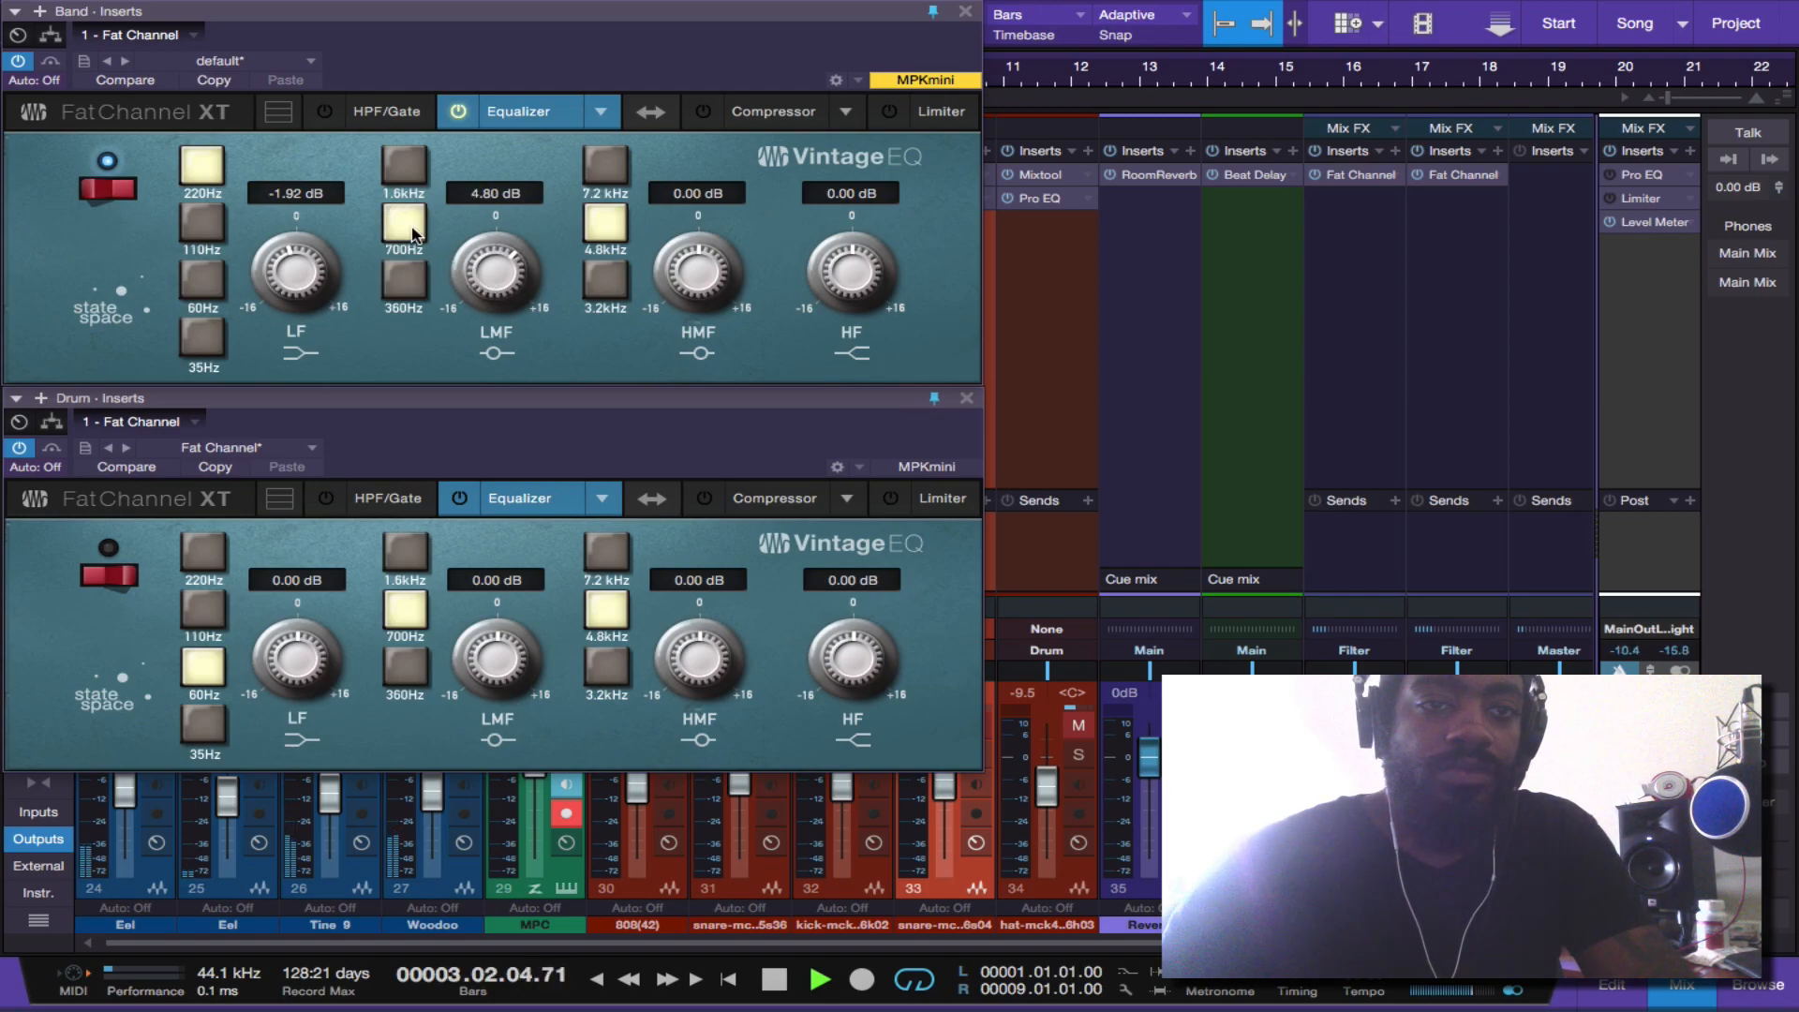
pyautogui.click(412, 169)
pyautogui.scroll(3, 844, 270)
pyautogui.scroll(8, 845, 270)
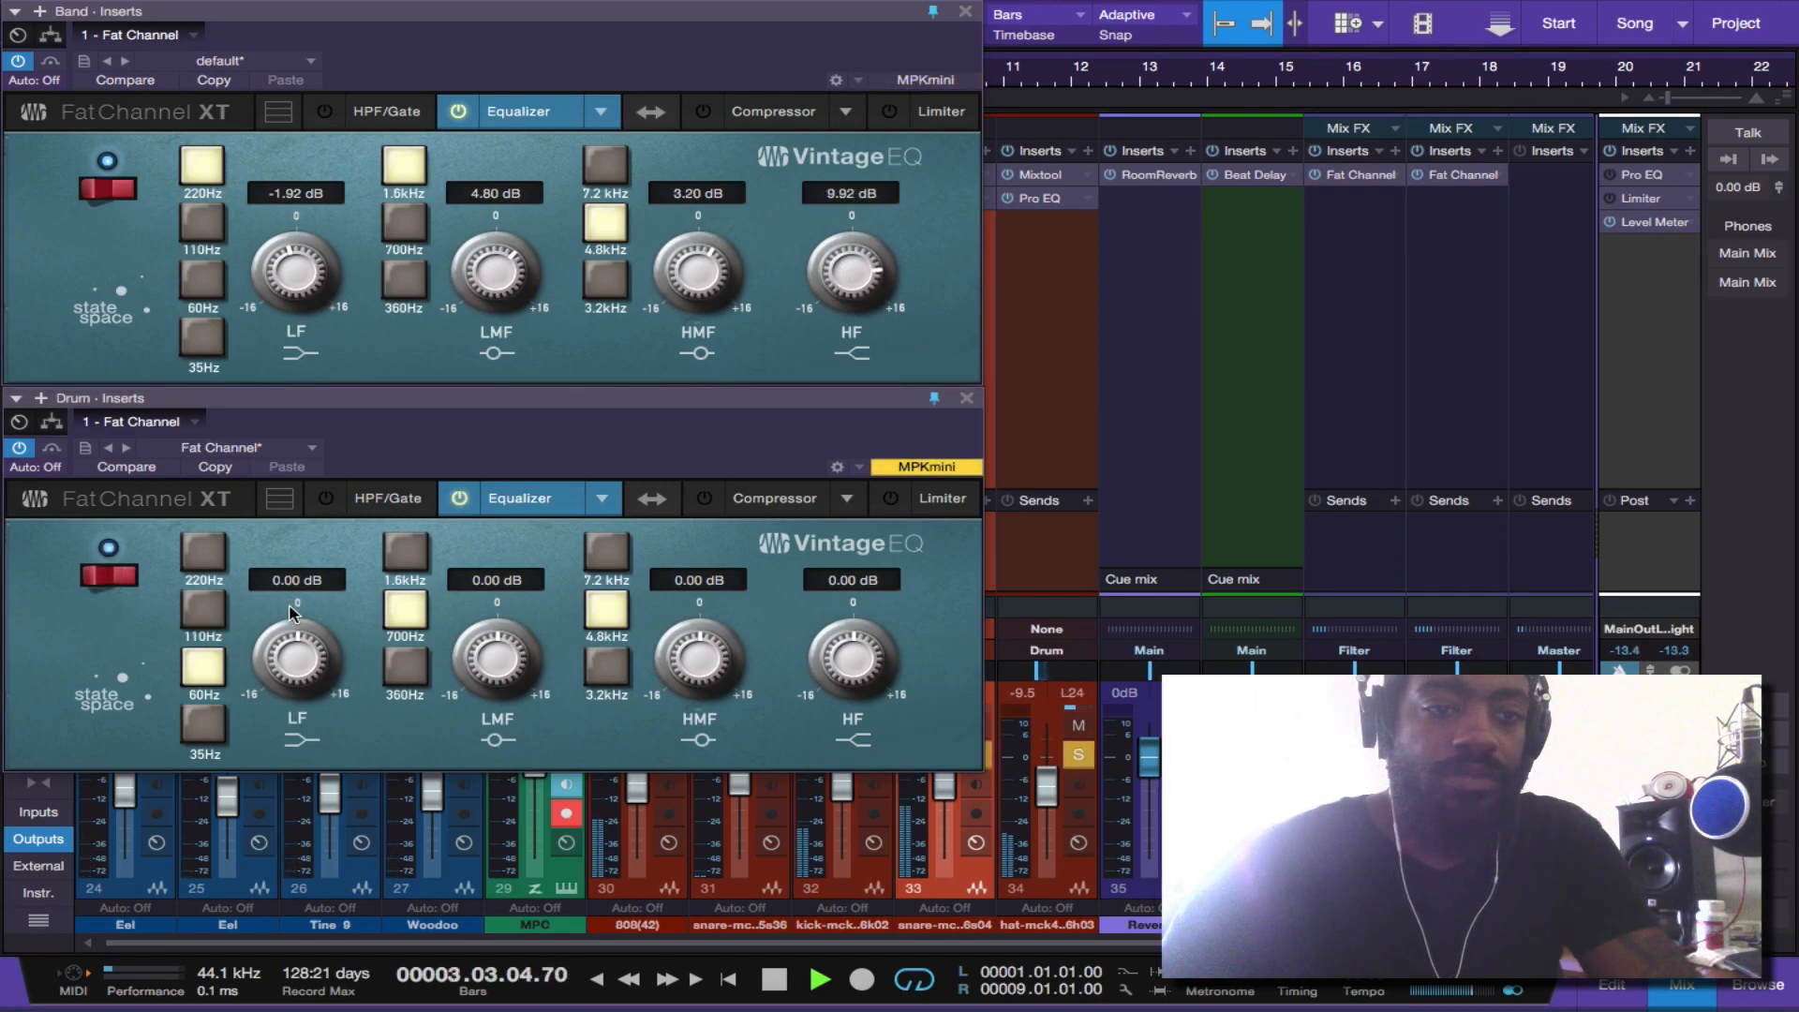
# - Set the LF band of the Drum bus's Vintage EQ to 5.44 dB at 220 Hz
pyautogui.scroll(14, 293, 643)
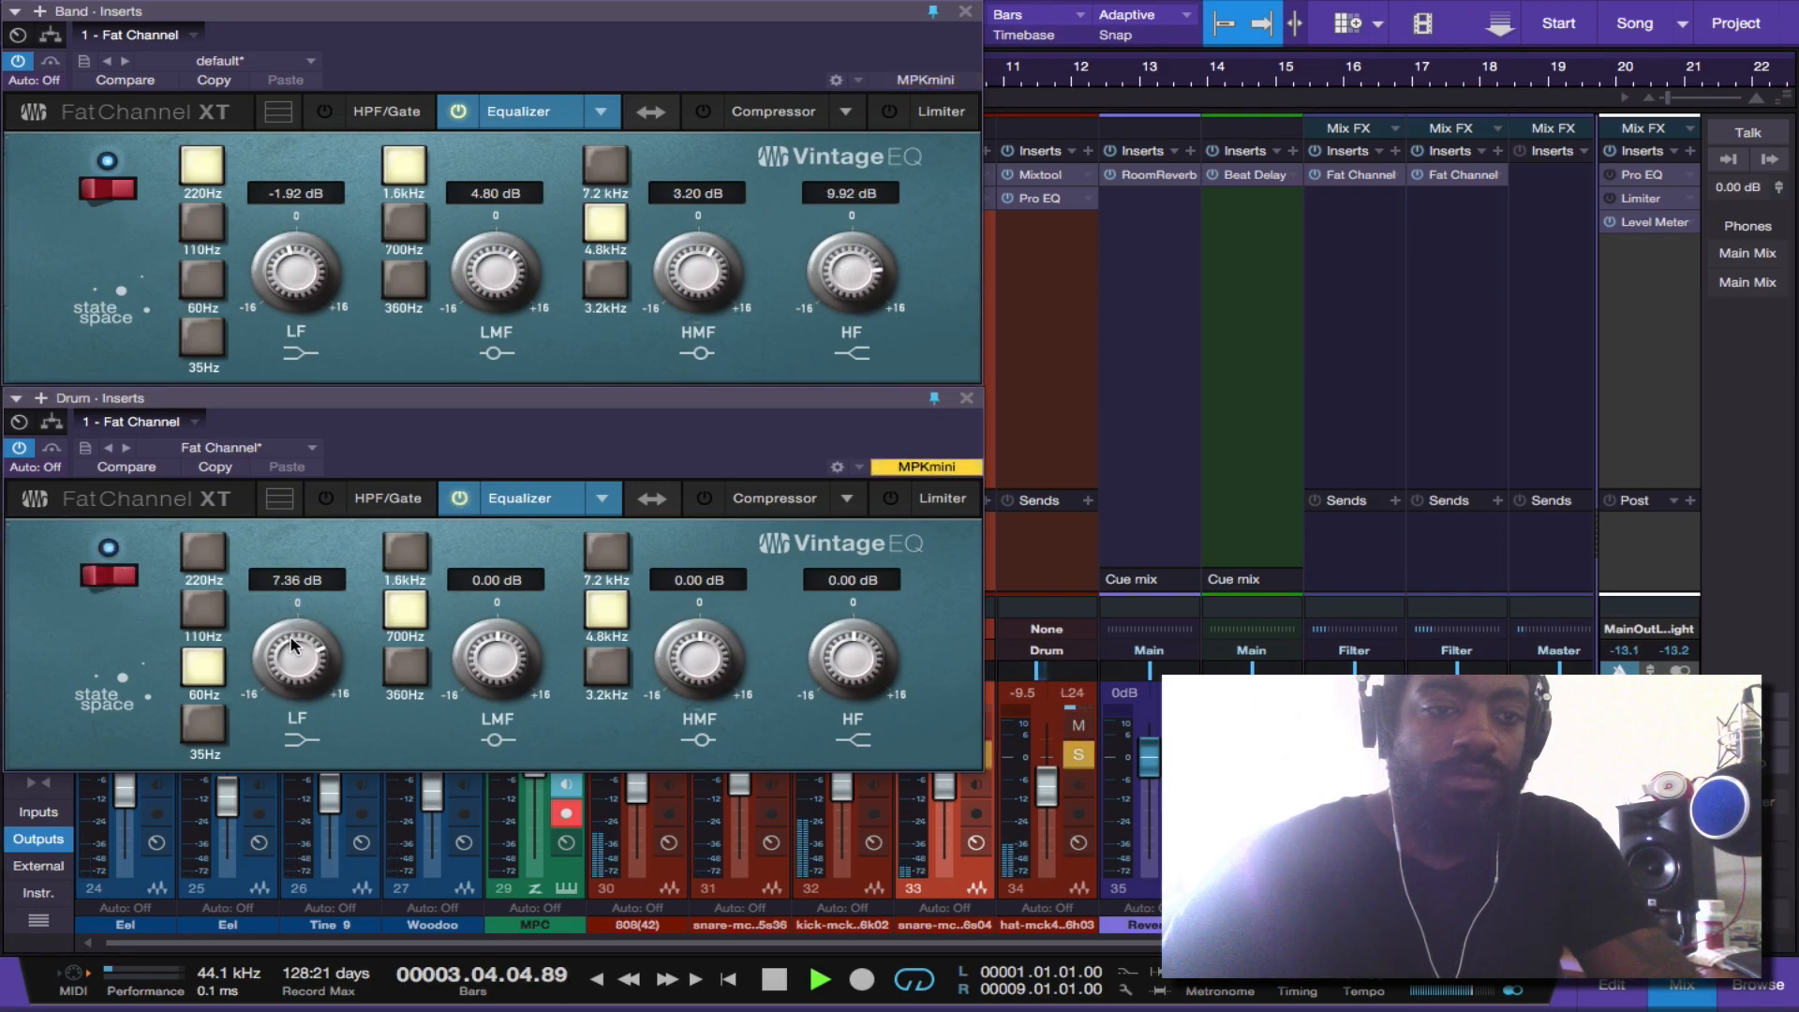
pyautogui.click(211, 560)
pyautogui.scroll(-4, 288, 654)
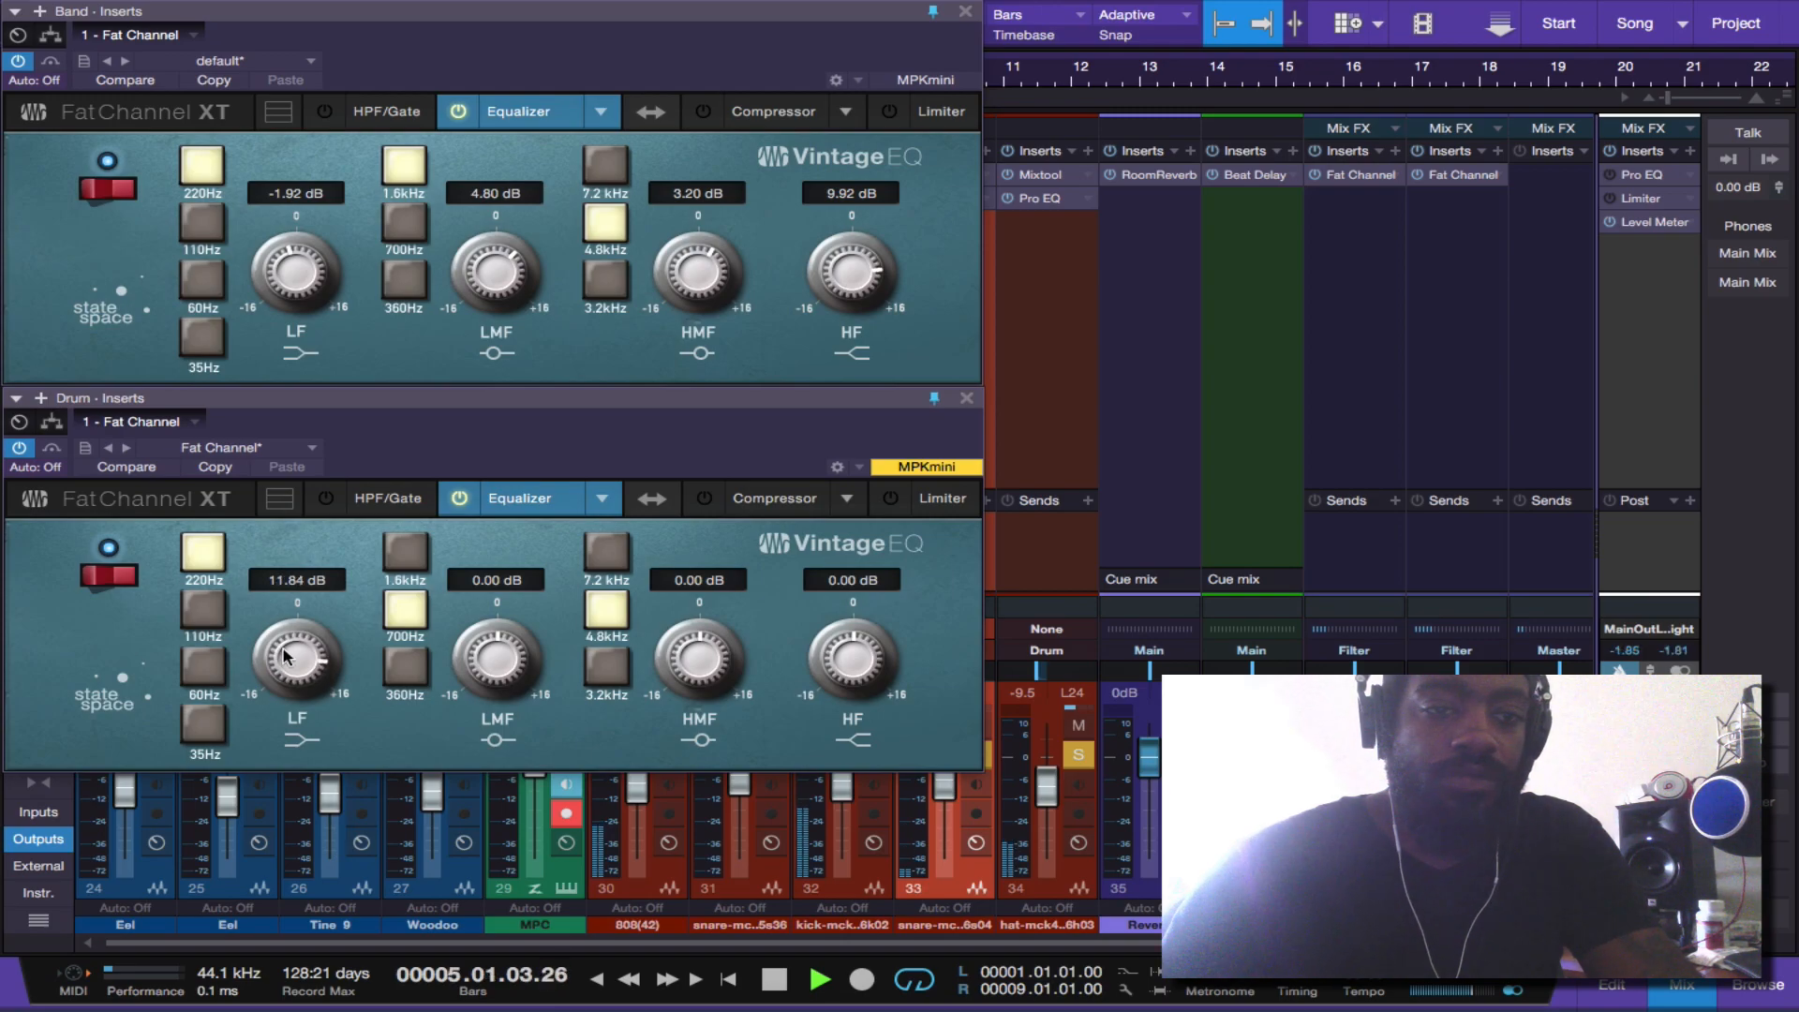
pyautogui.scroll(-5, 285, 654)
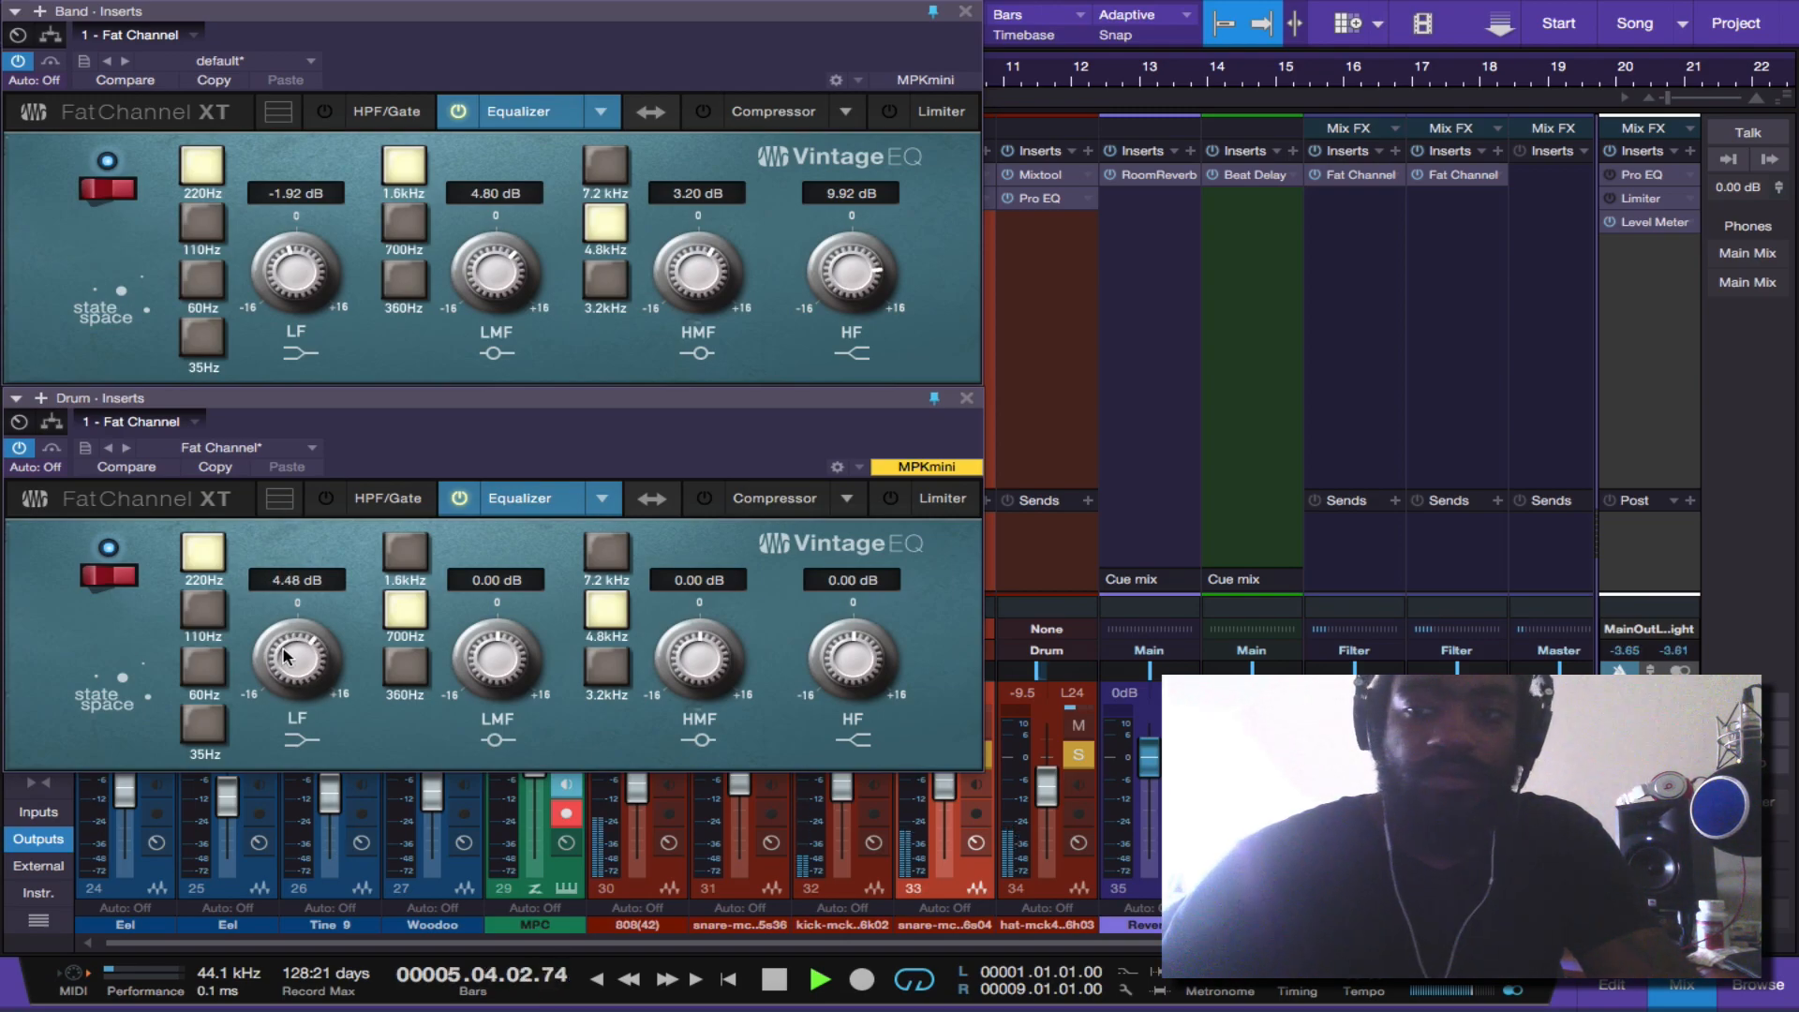
pyautogui.scroll(1, 286, 654)
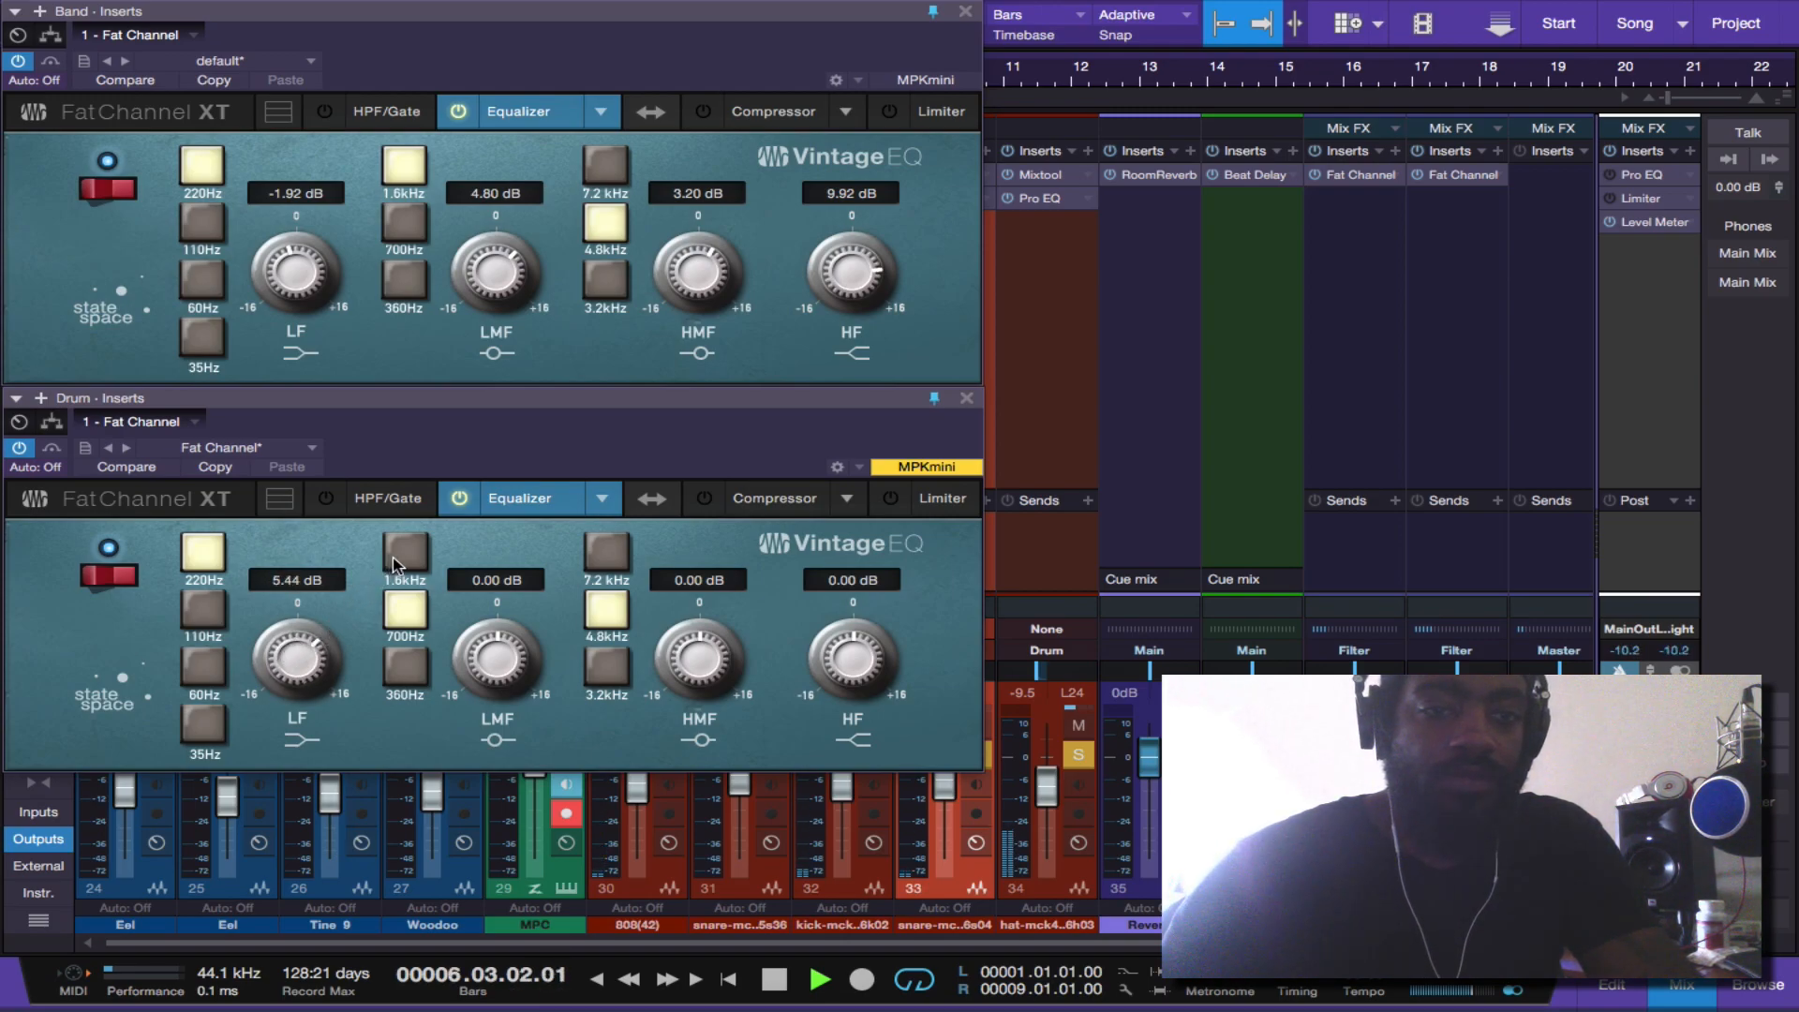
# - Audition the Drum EQ's LMF boost at 700 Hz and 1.6 kHz, then settle on 6.40 dB at 700 Hz
pyautogui.scroll(5, 485, 658)
pyautogui.scroll(5, 485, 658)
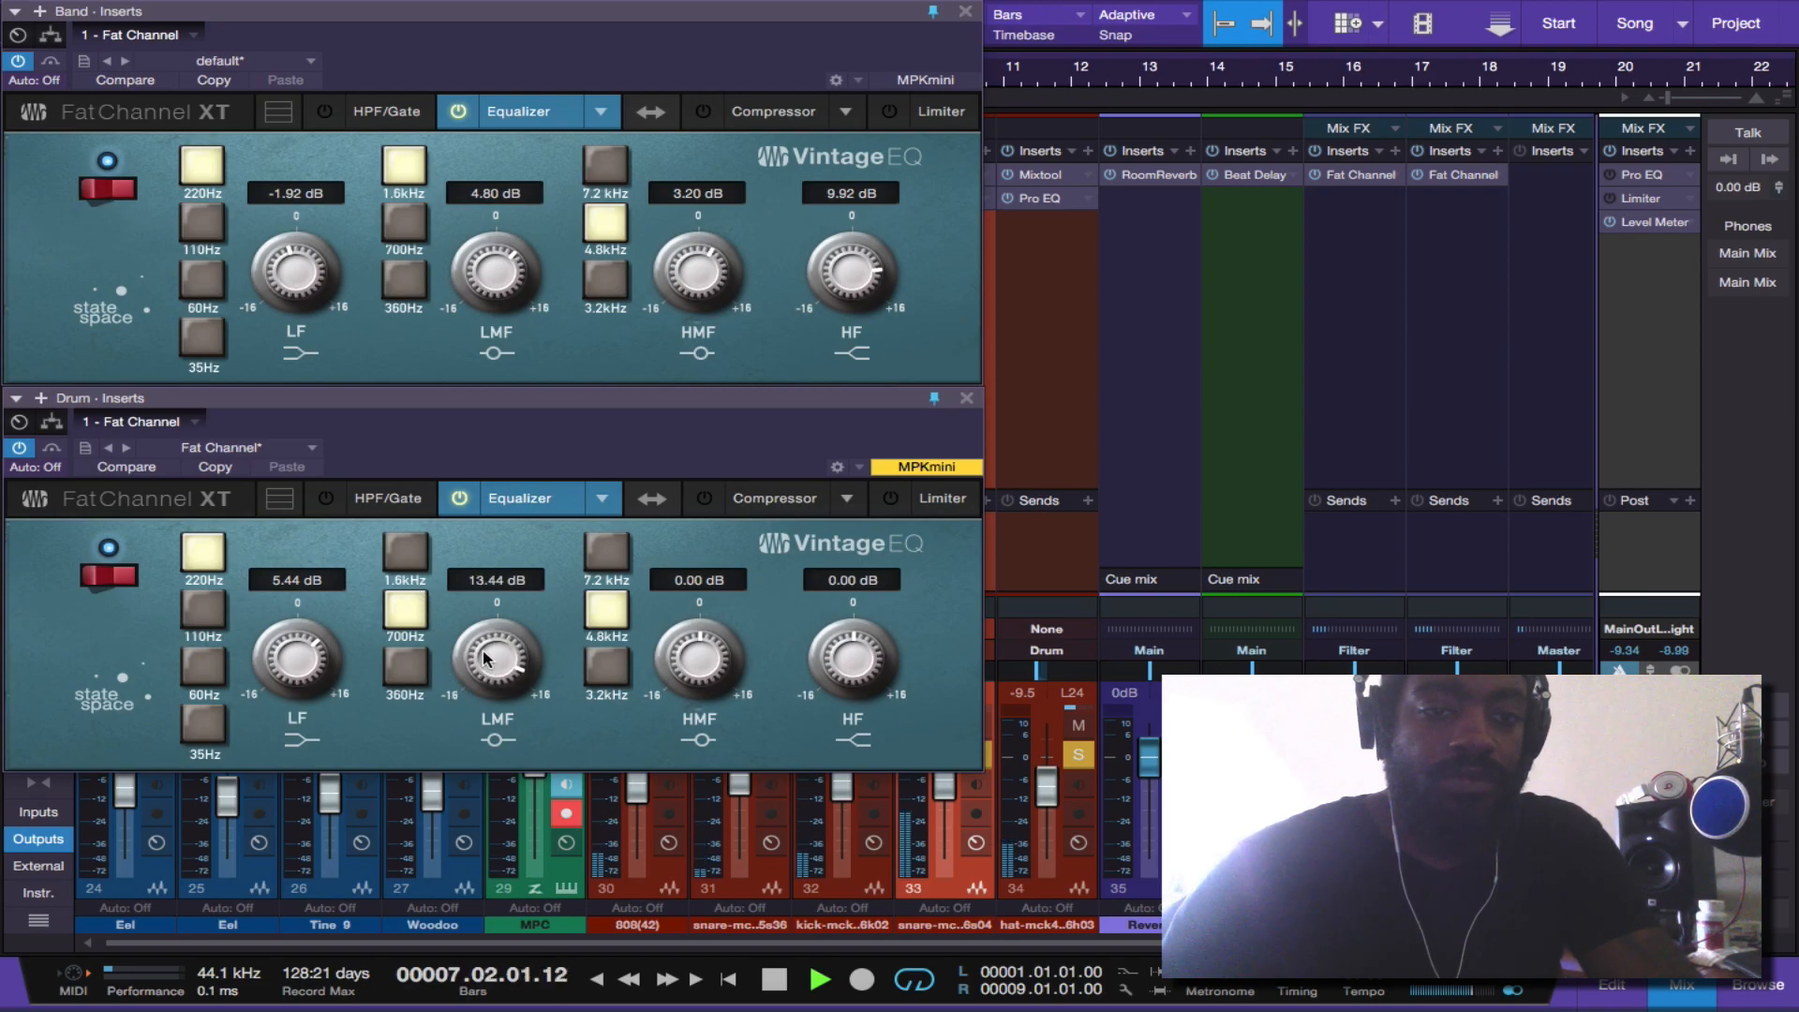
pyautogui.click(407, 553)
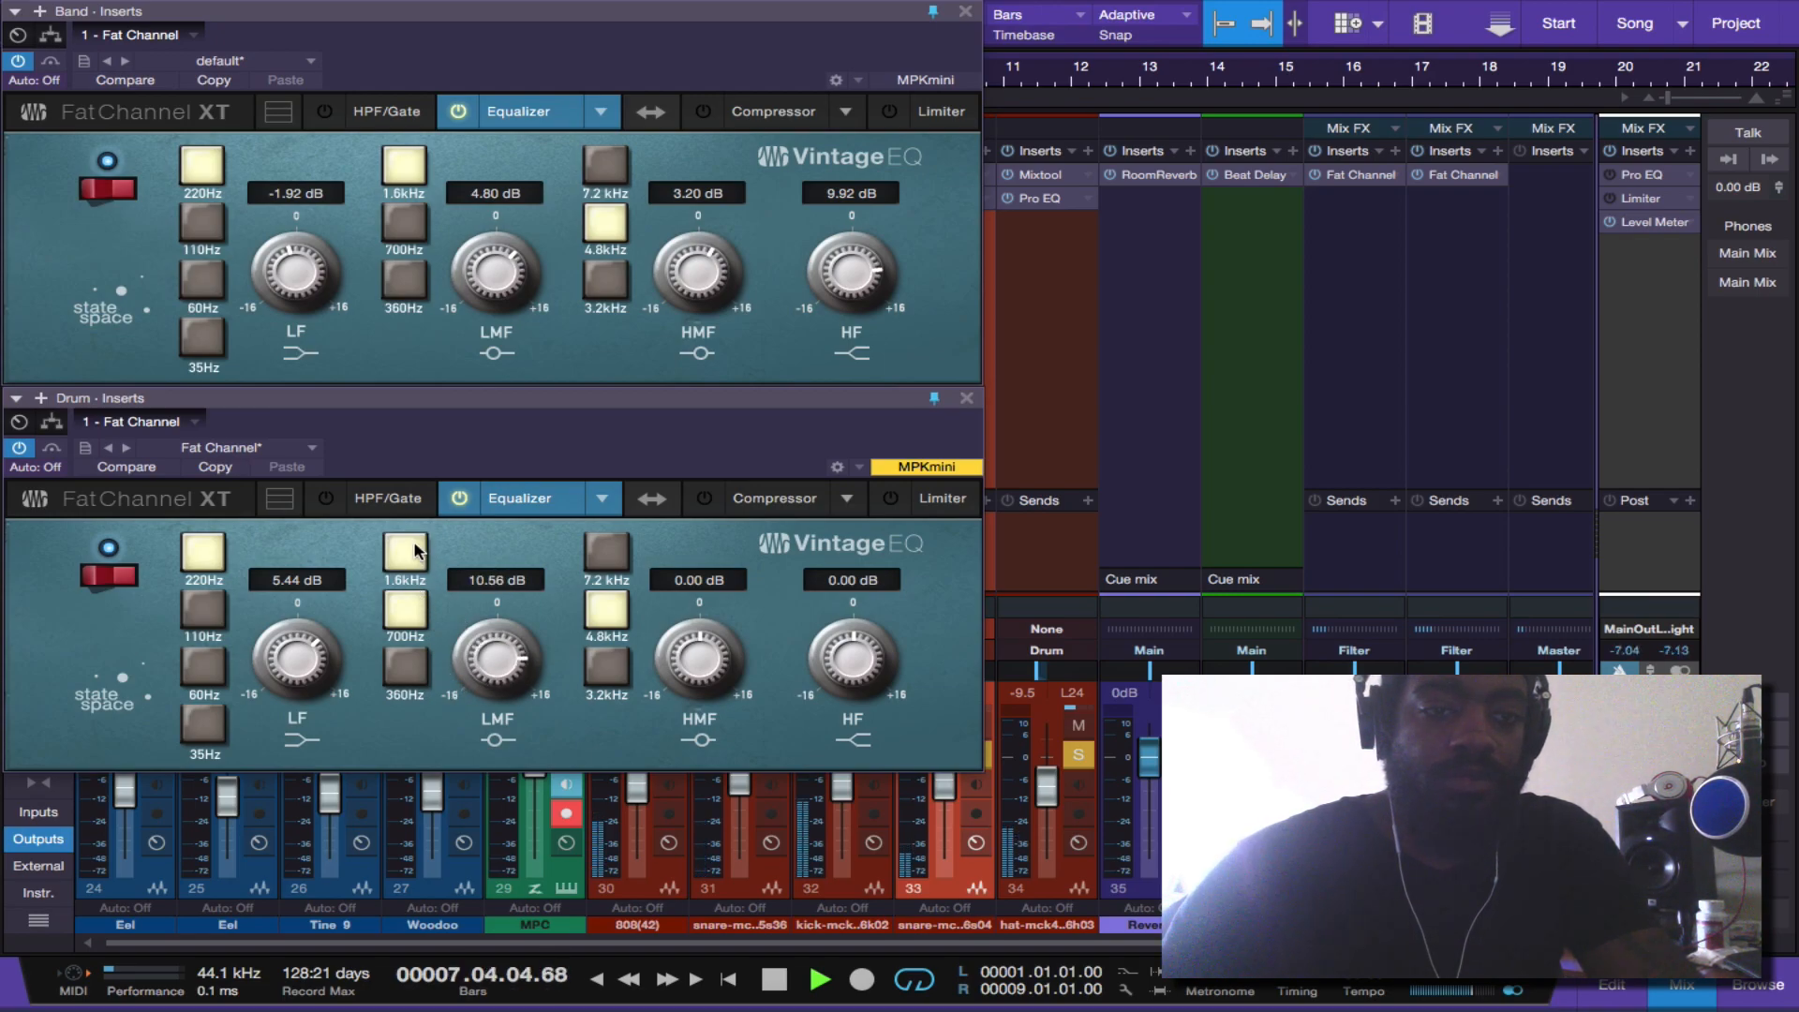
pyautogui.scroll(-6, 488, 673)
pyautogui.scroll(-5, 488, 673)
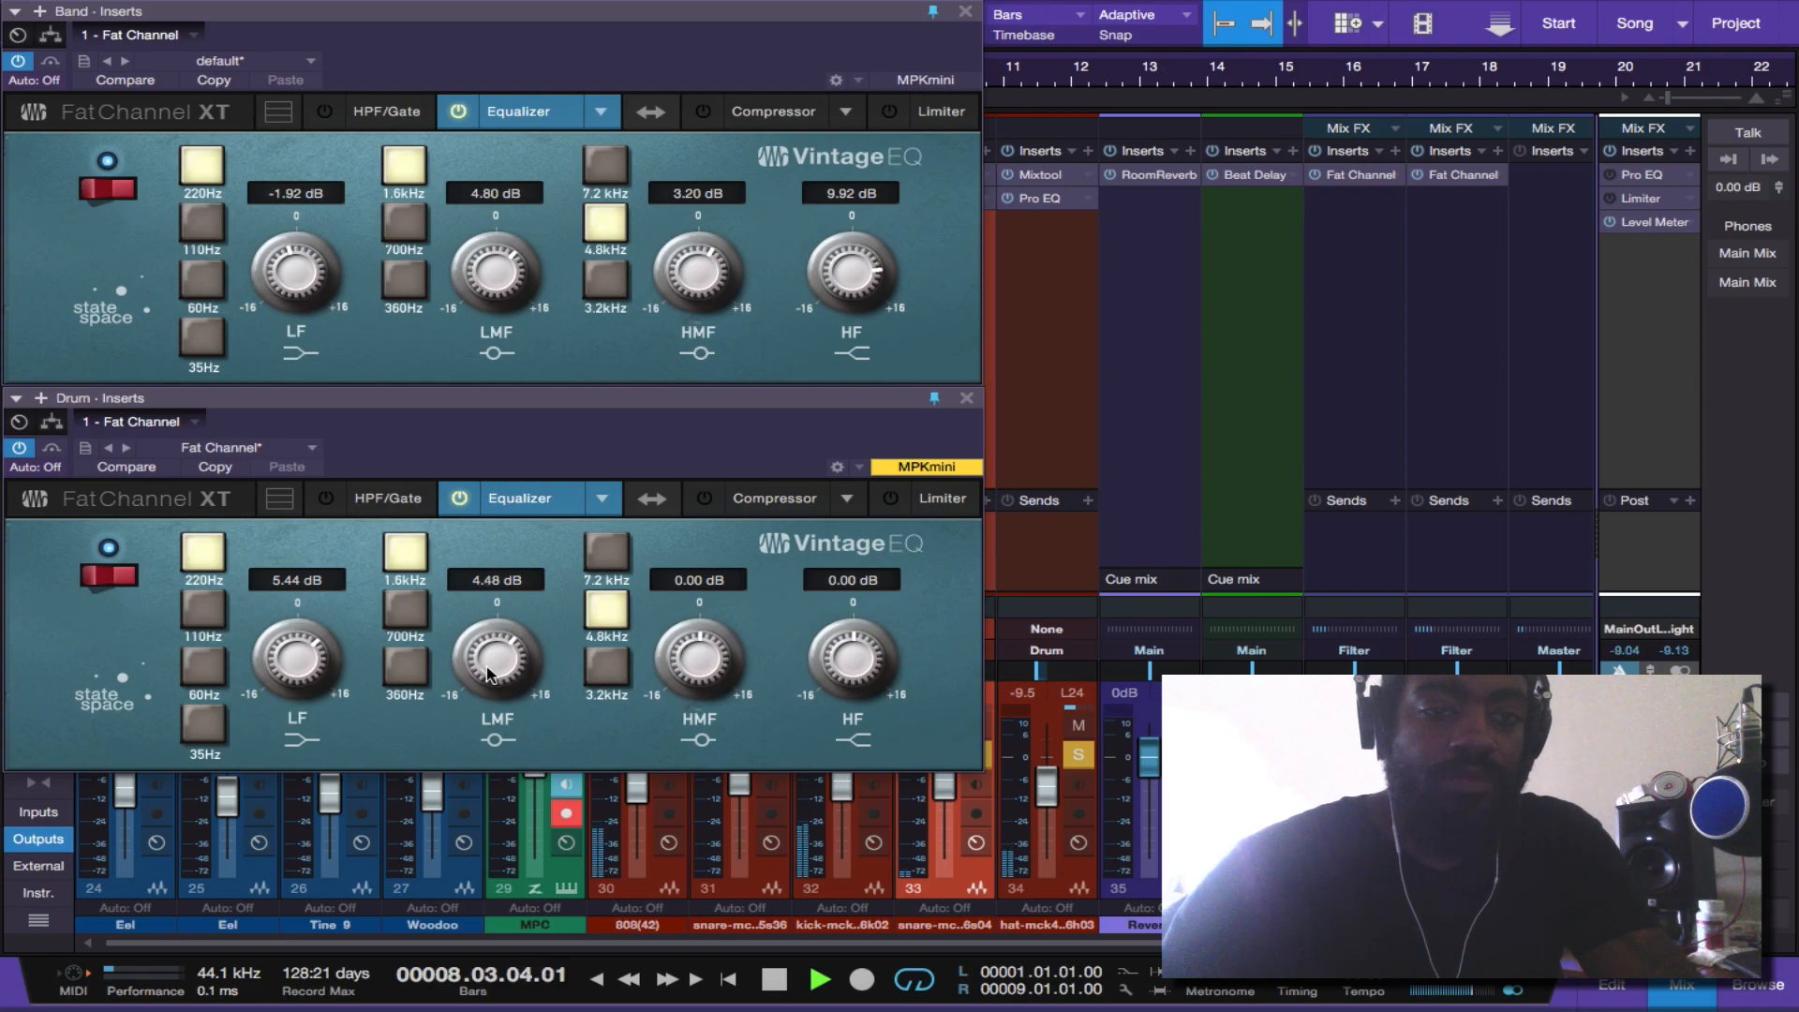
pyautogui.click(408, 609)
pyautogui.scroll(2, 486, 668)
# - Set the Drum EQ's HF to 9.28 dB and HMF to 5.12 dB, auditioning 3.2 kHz before selecting 7.2 kHz for HMF
pyautogui.scroll(10, 832, 667)
pyautogui.scroll(-3, 832, 667)
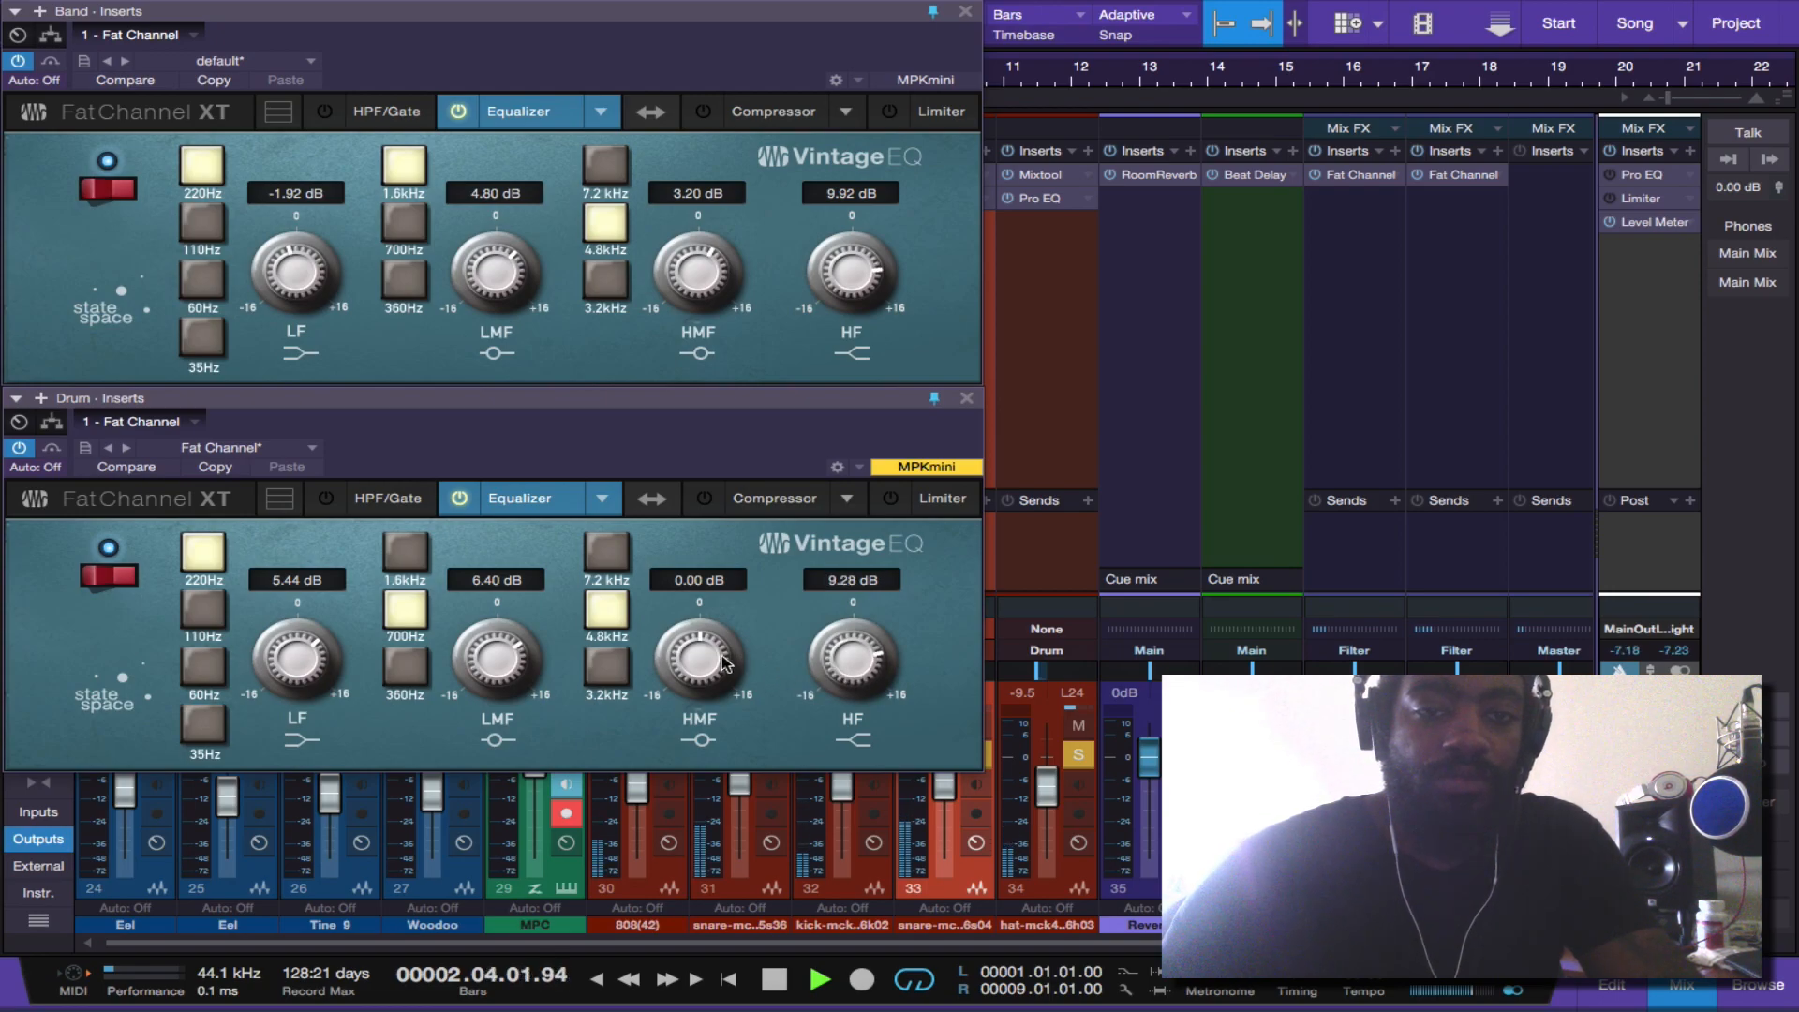
pyautogui.scroll(6, 714, 662)
pyautogui.scroll(-1, 710, 662)
pyautogui.scroll(2, 710, 662)
pyautogui.scroll(-4, 699, 662)
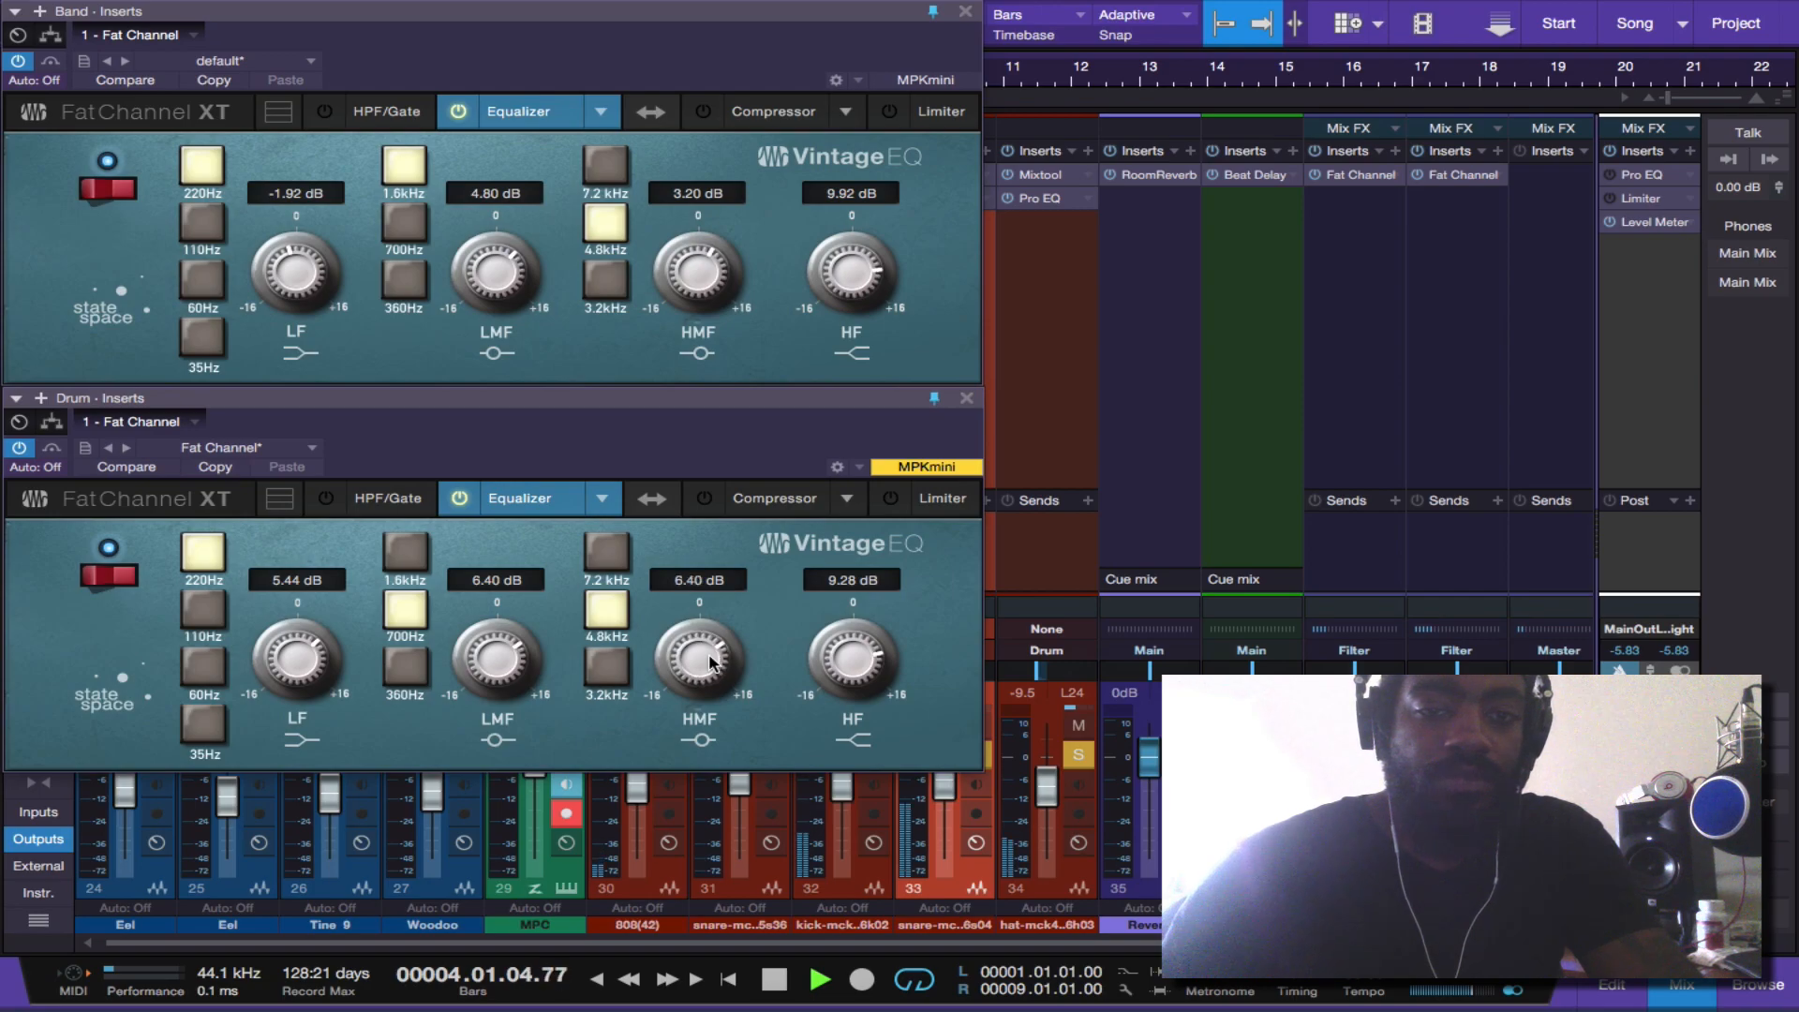
pyautogui.click(609, 667)
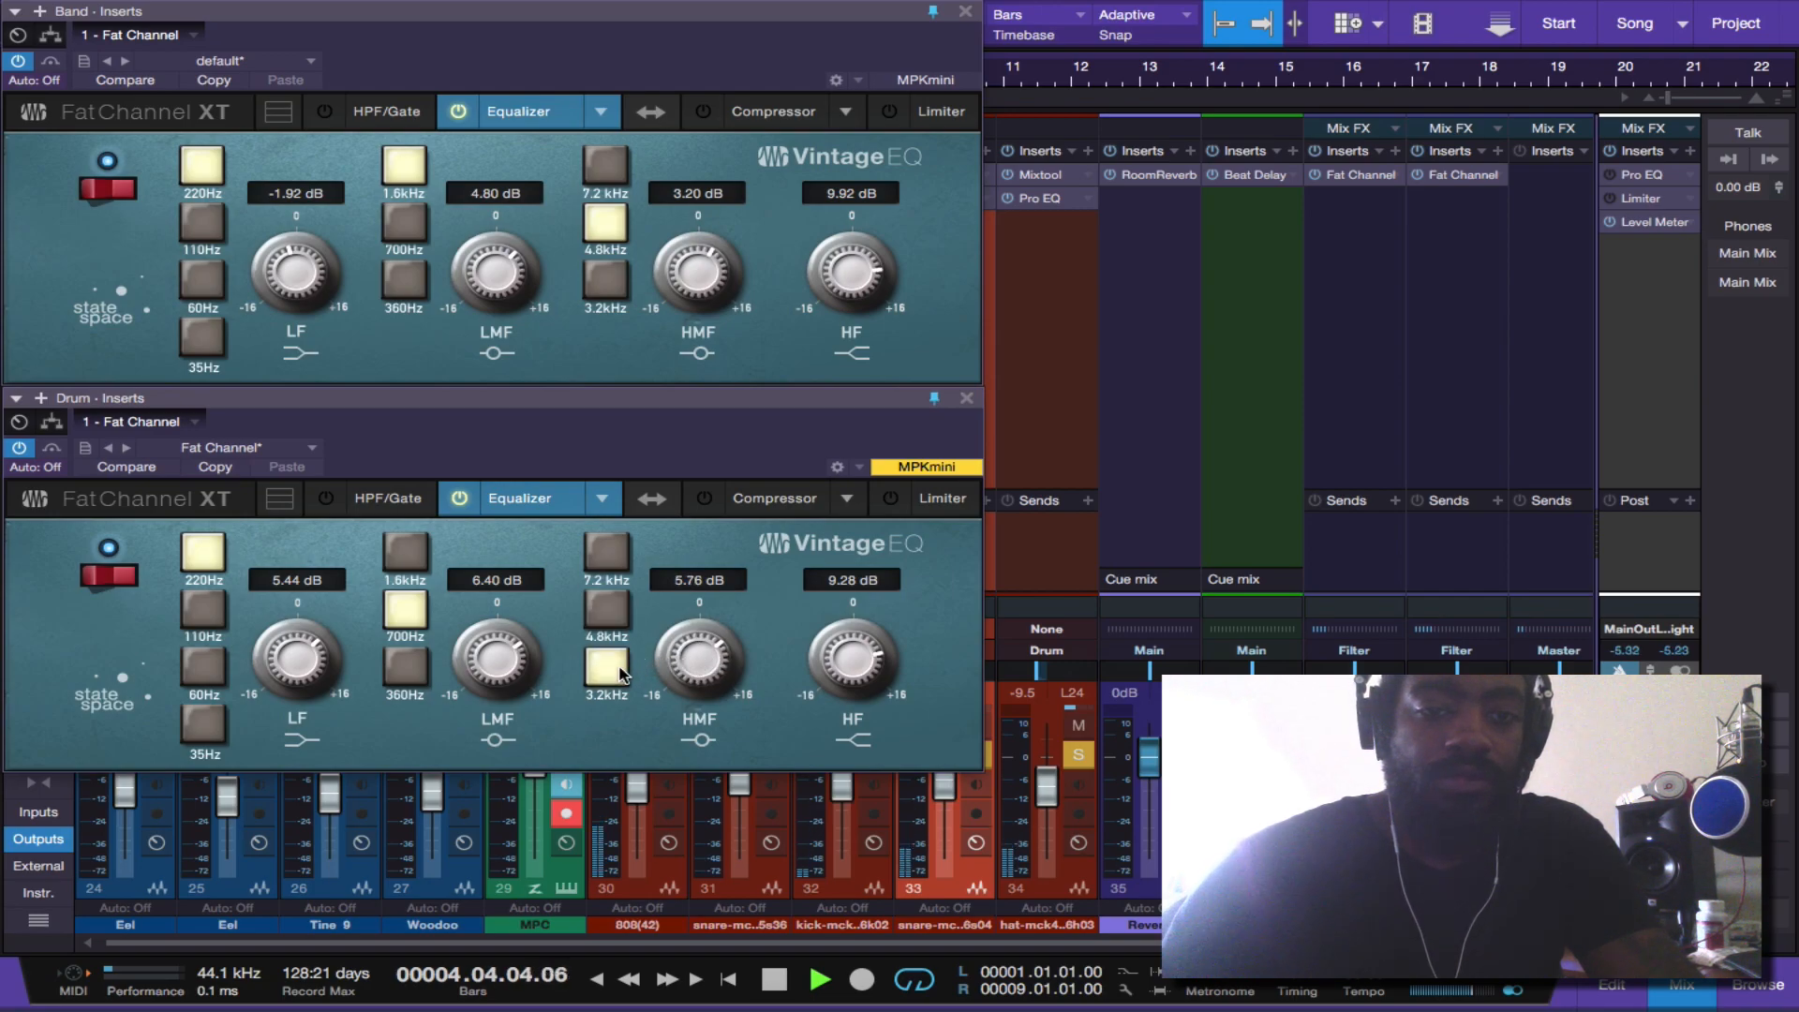
pyautogui.scroll(2, 694, 667)
pyautogui.scroll(-4, 694, 667)
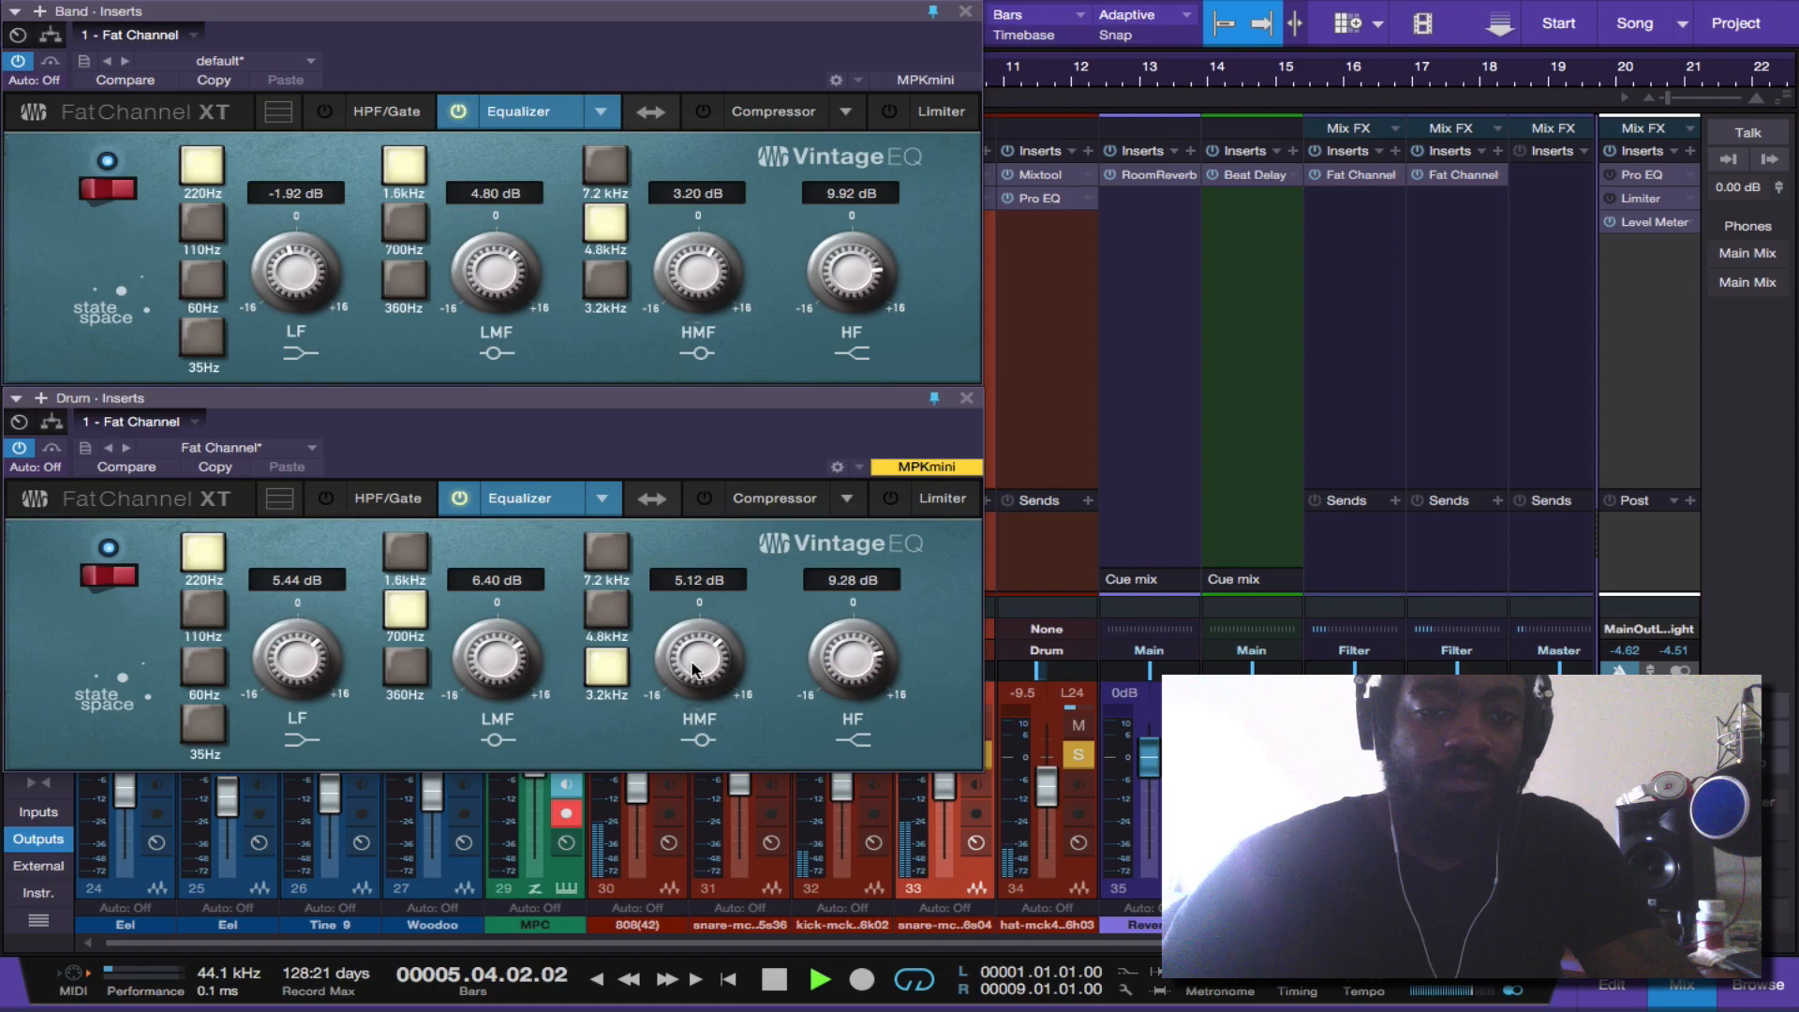
pyautogui.click(611, 560)
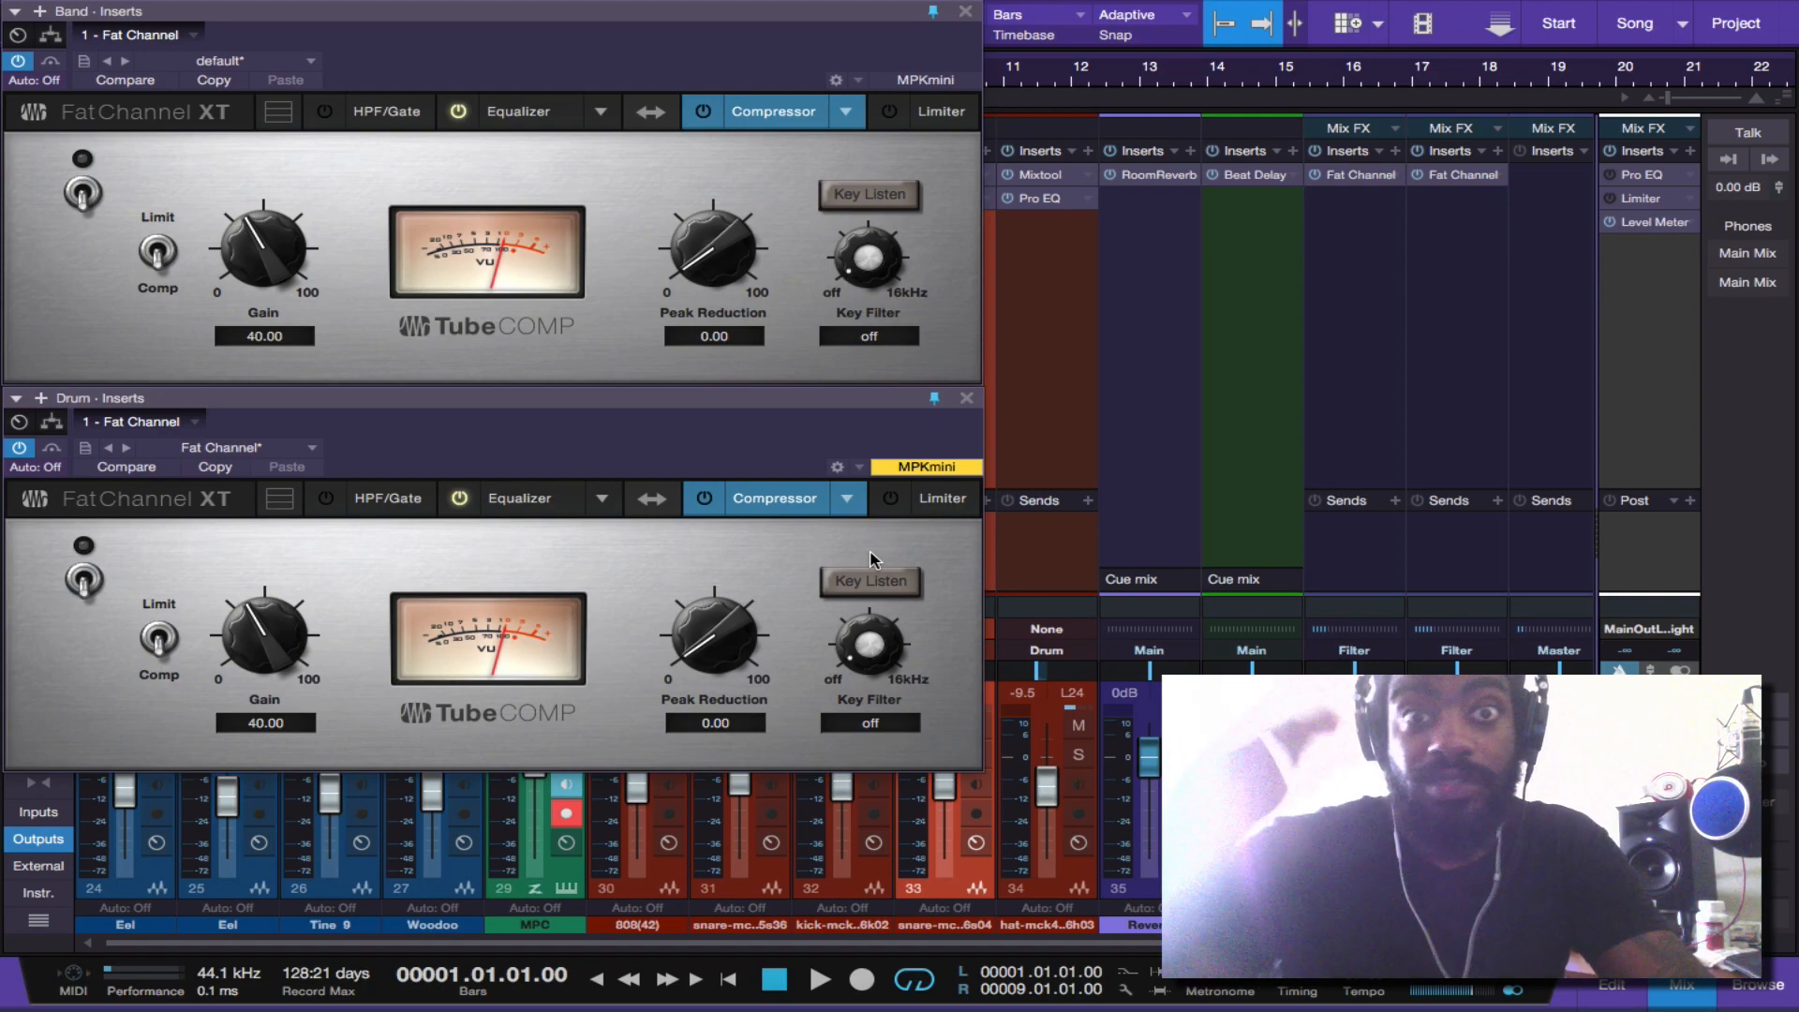
# - Play the song, enable the Drum bus's Tube compressor and set its Peak Reduction to 90
pyautogui.press('s')
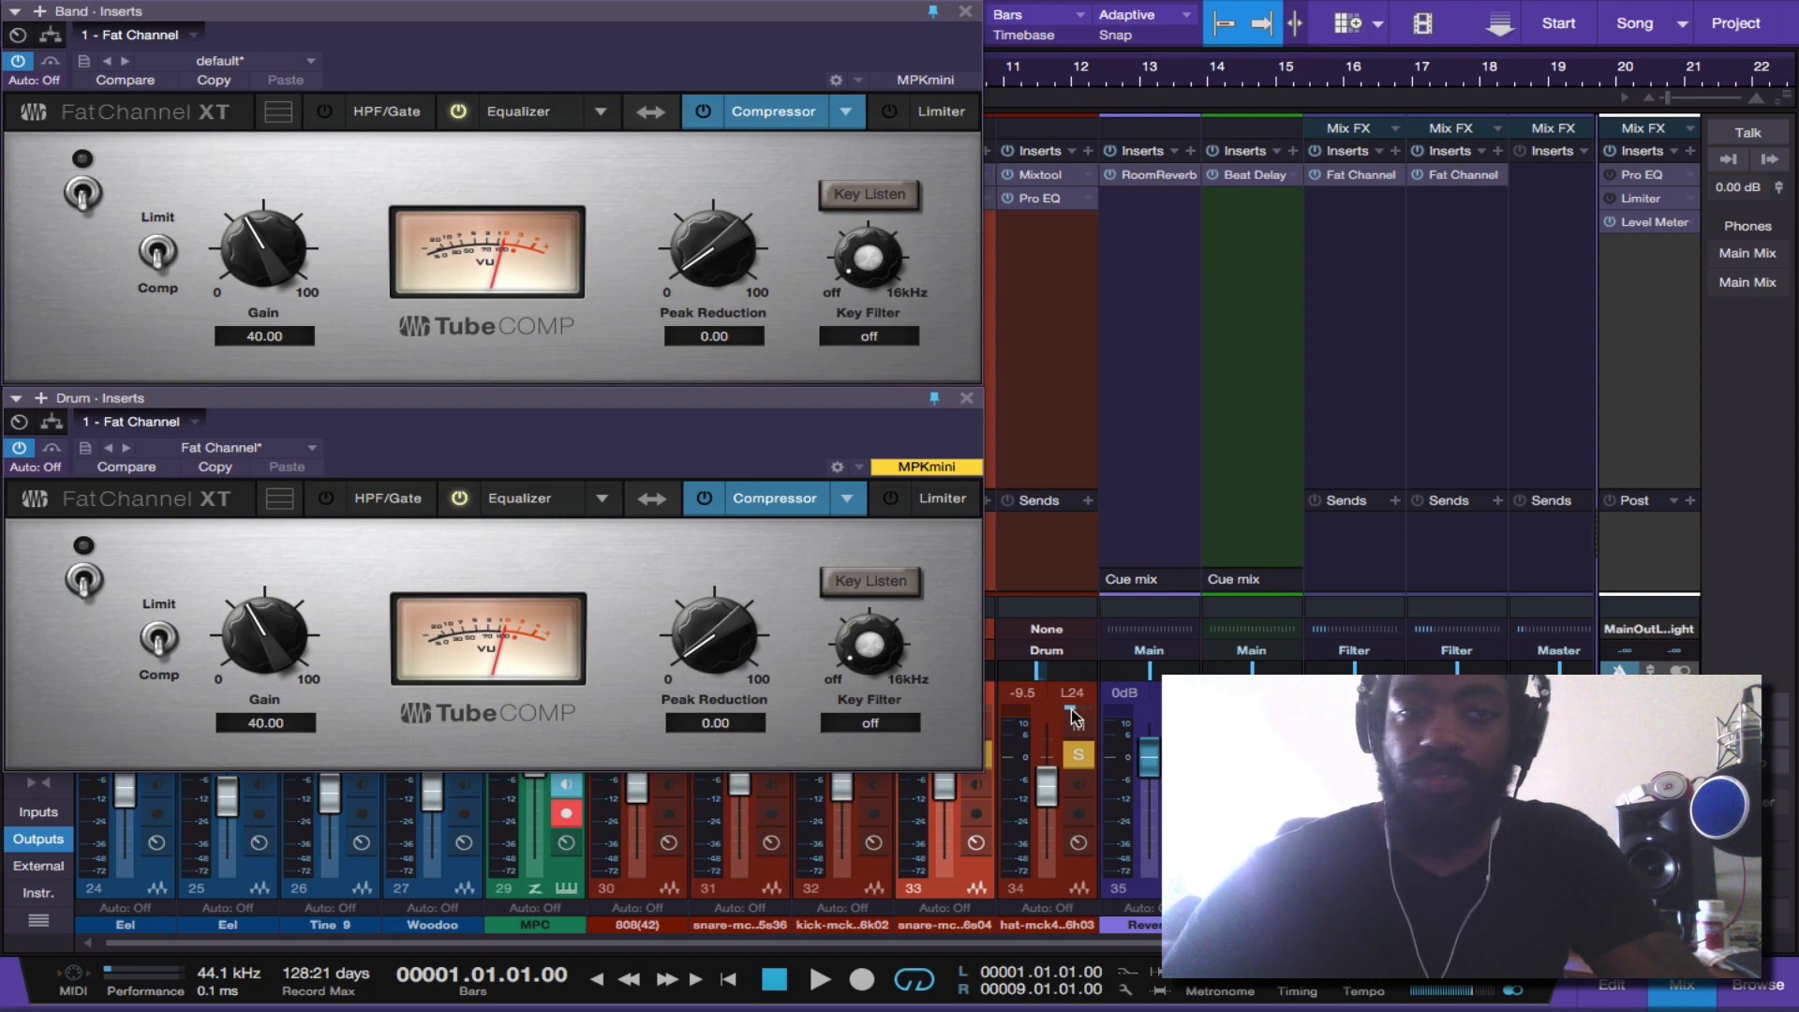
pyautogui.press('space')
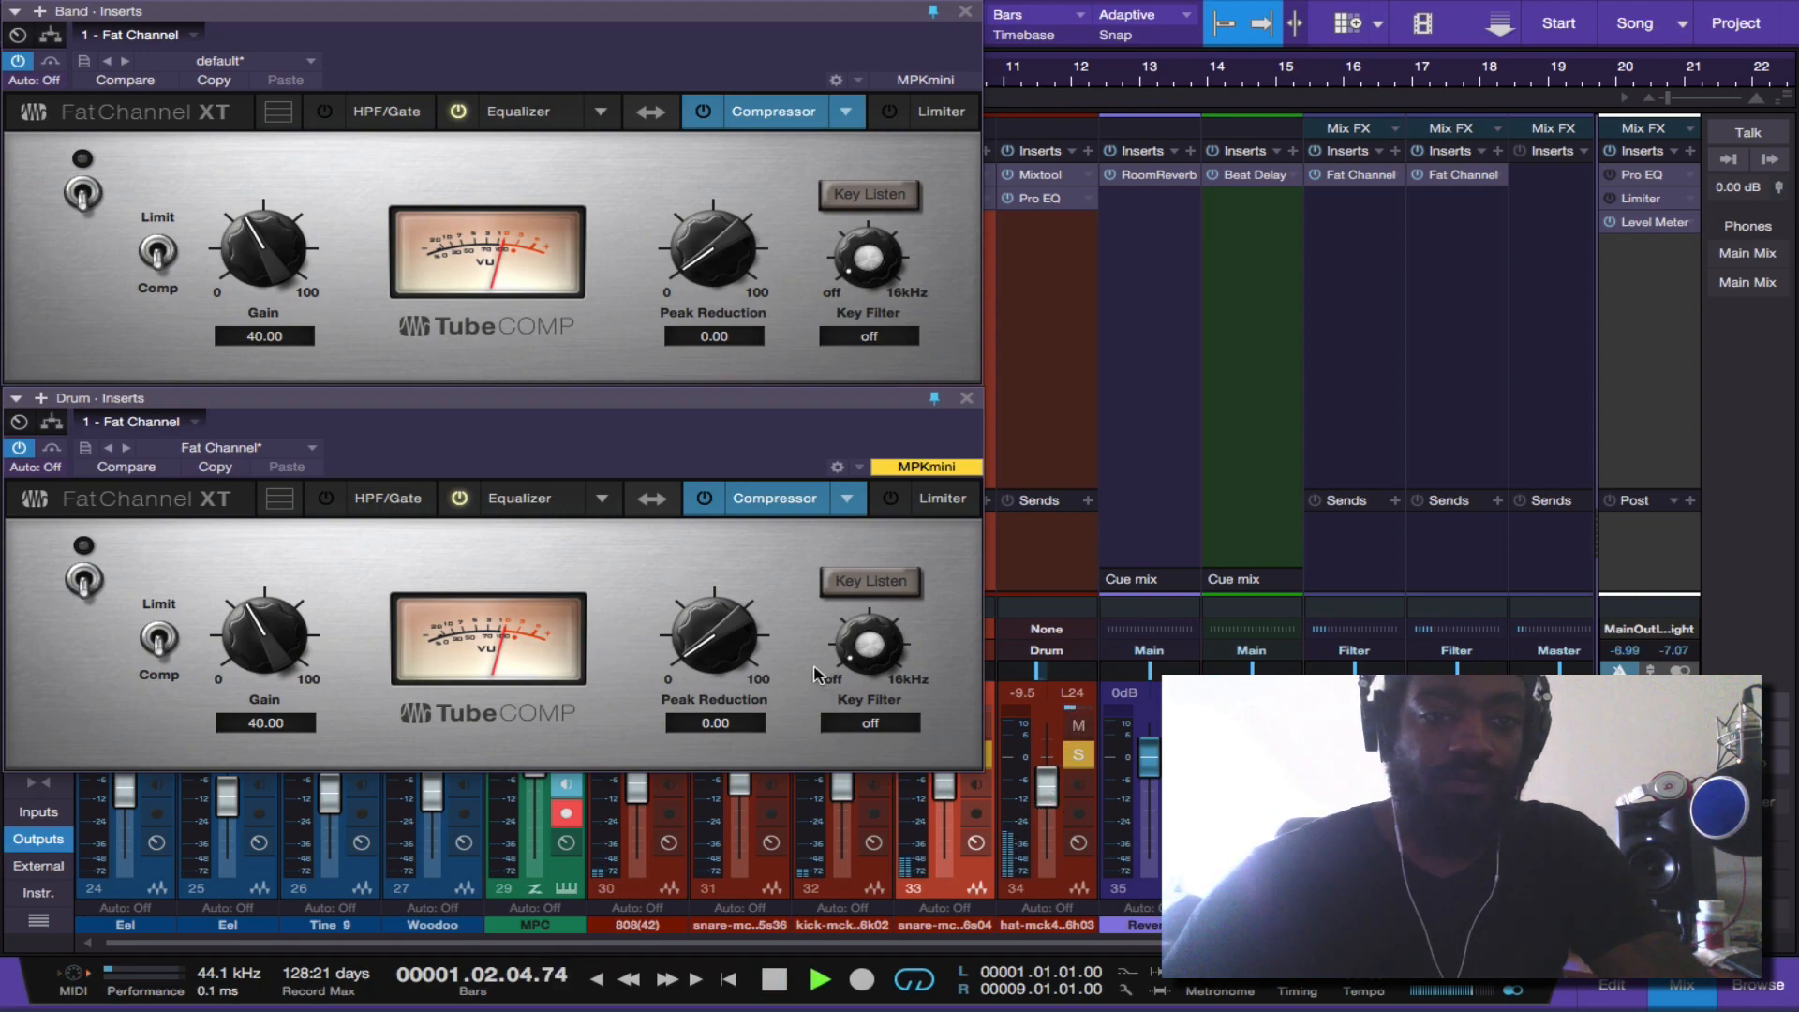
pyautogui.moveTo(717, 658); pyautogui.dragTo(734, 653)
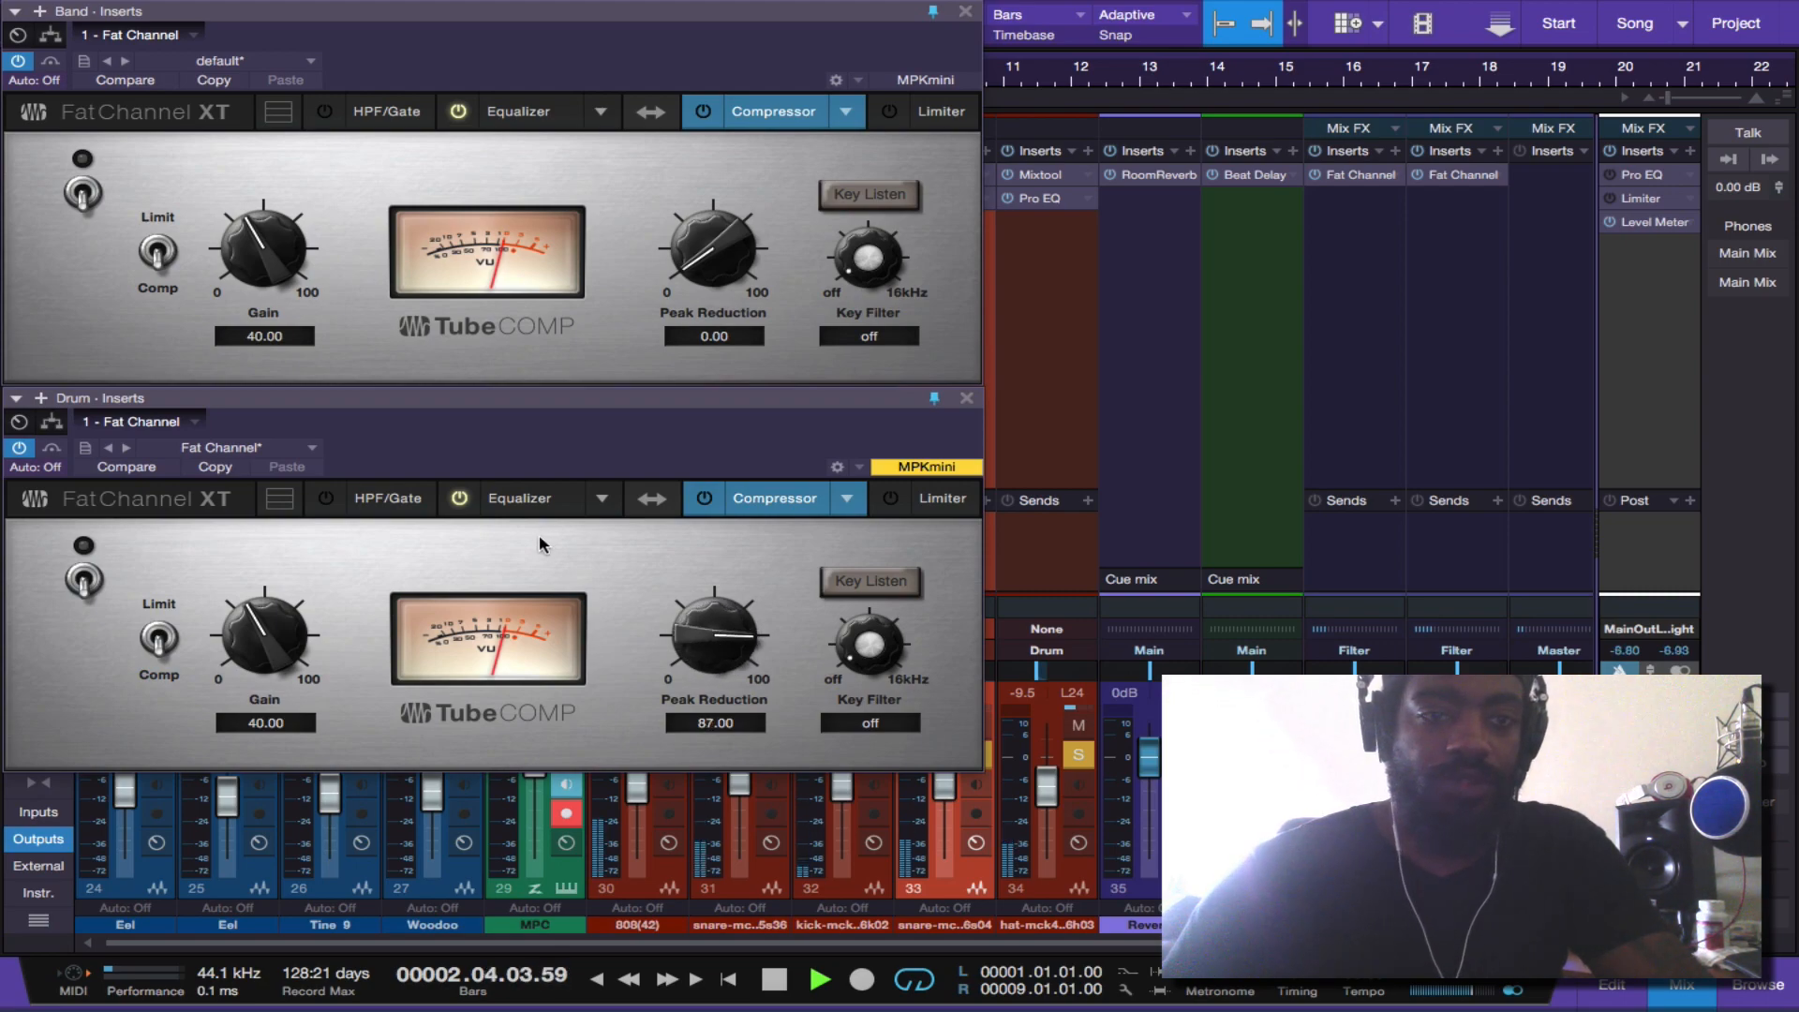
pyautogui.click(86, 586)
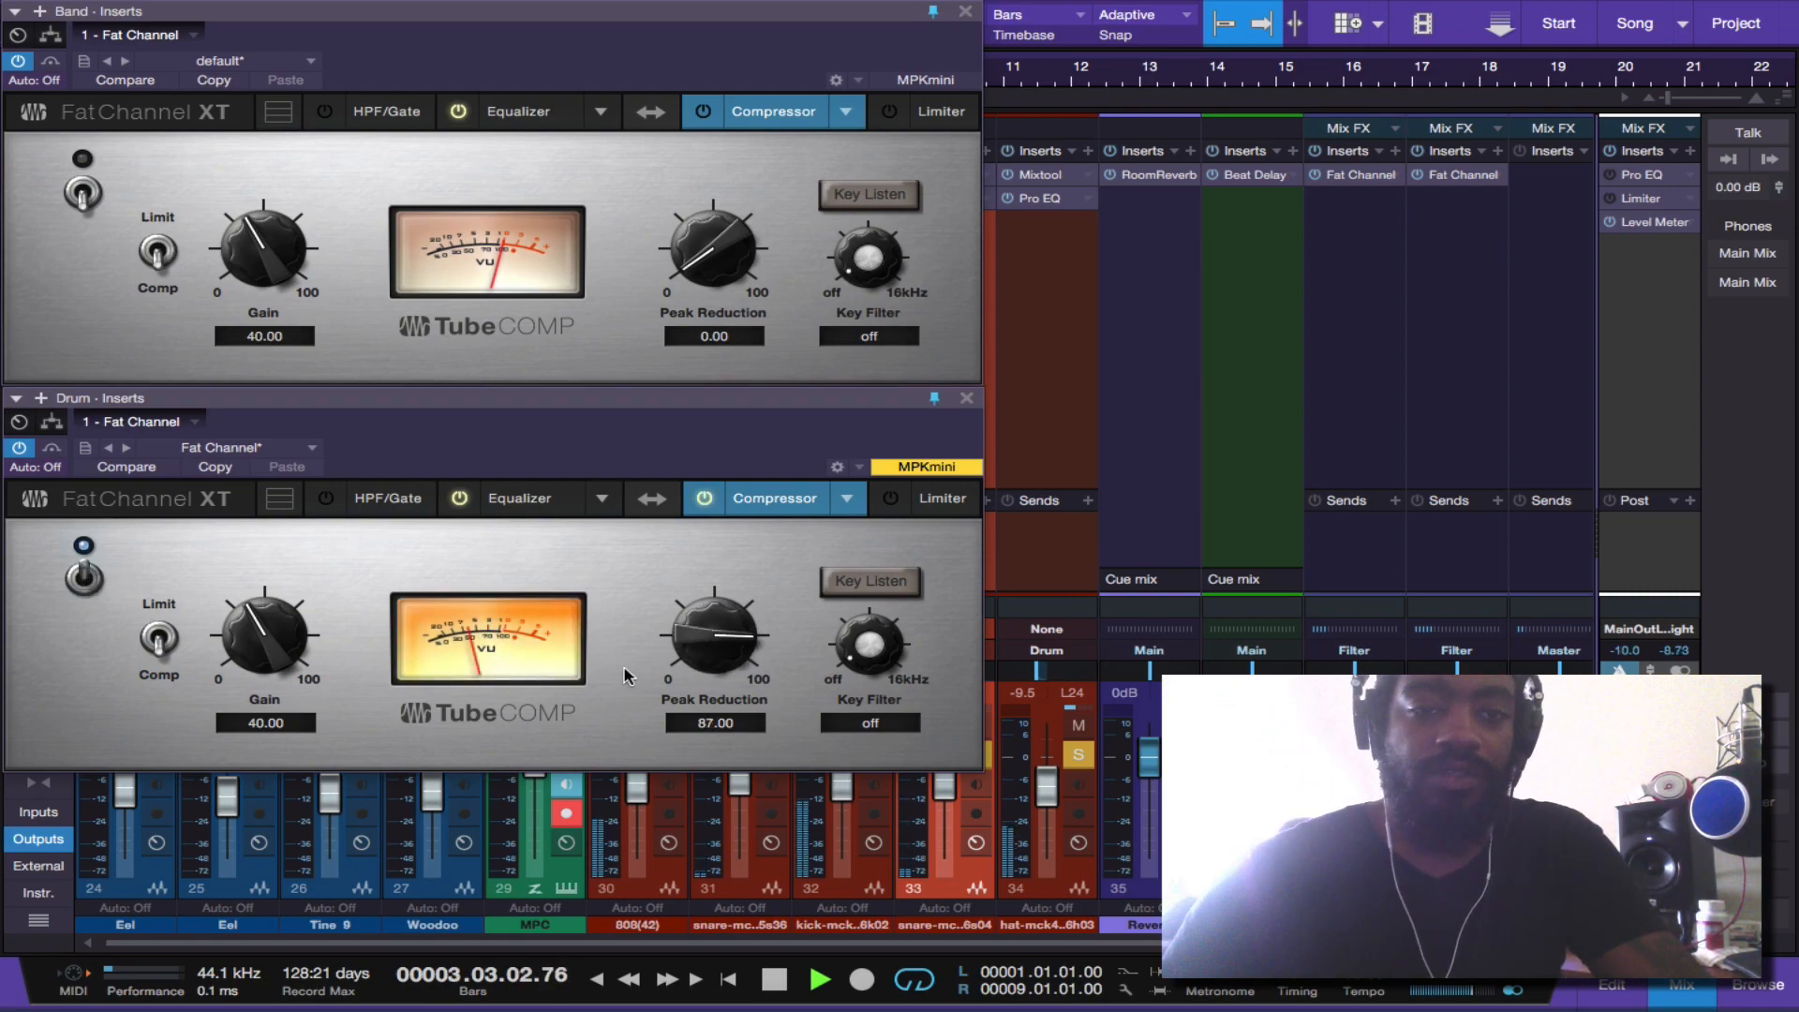
pyautogui.moveTo(712, 649); pyautogui.dragTo(710, 640)
pyautogui.scroll(-5, 710, 640)
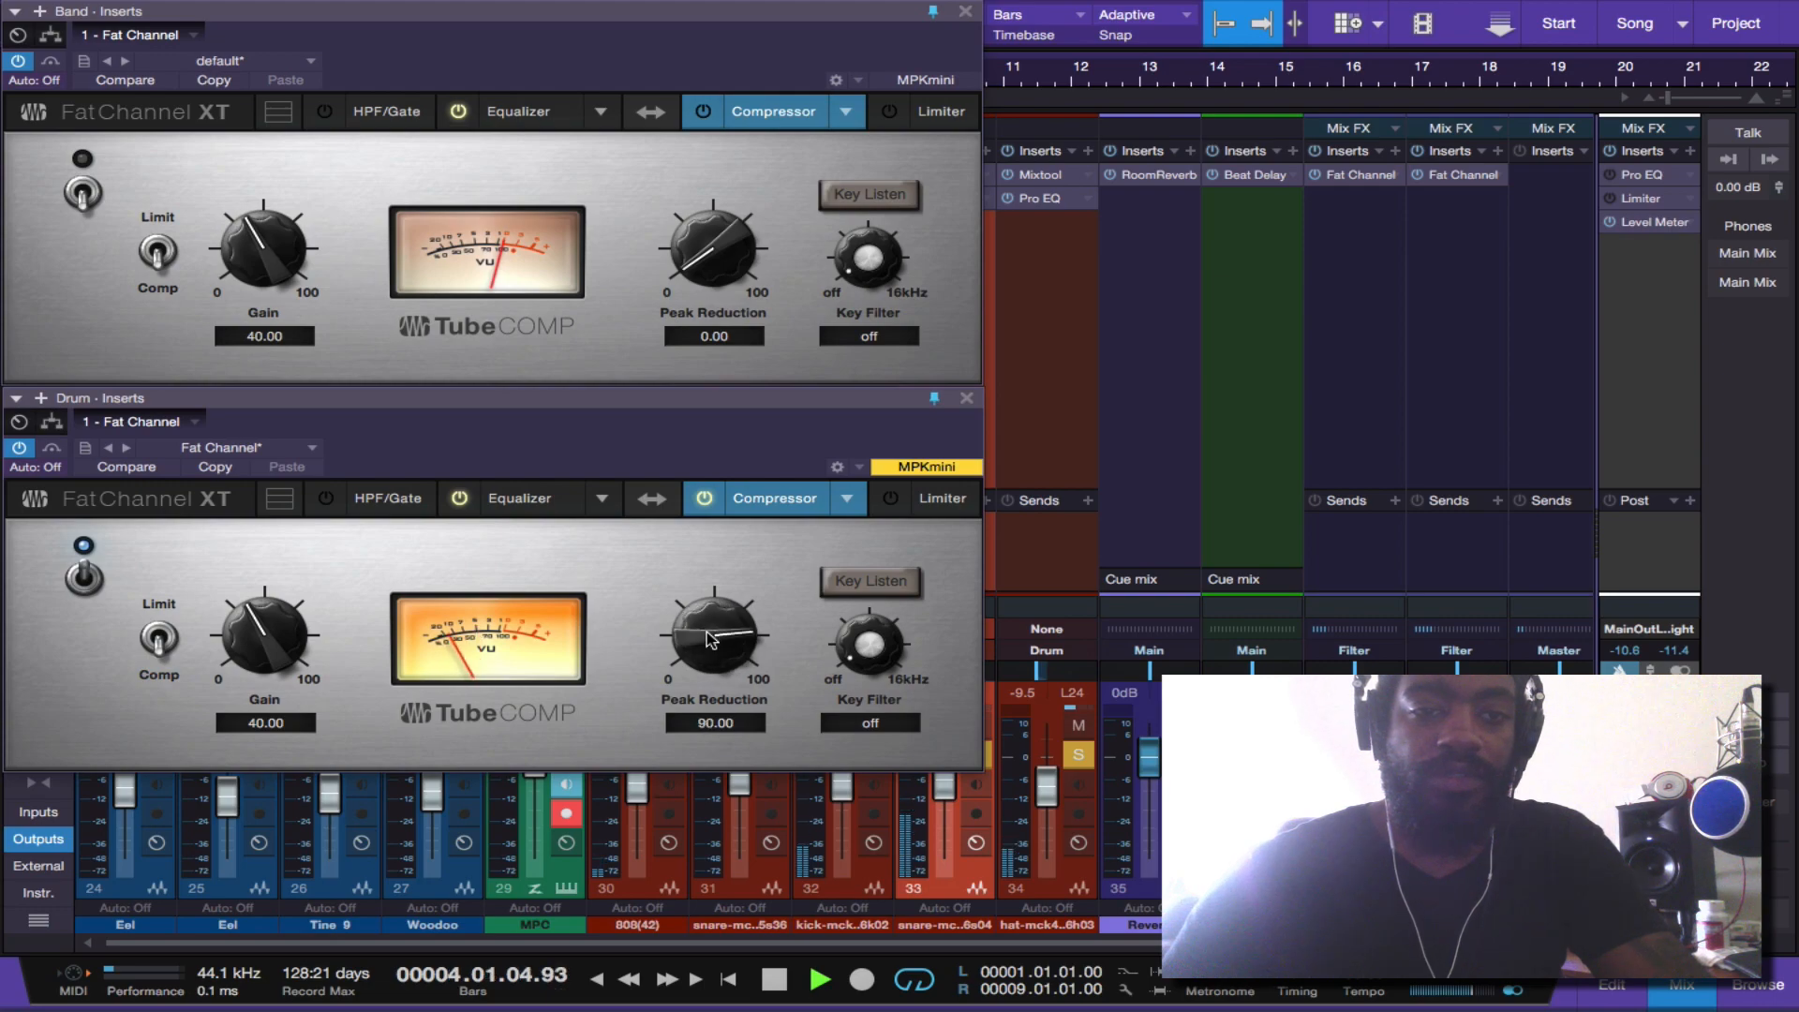
# - Set the Drum bus's Tube compressor to 67 Peak Reduction and 45 Gain, toggling it off and on to compare
pyautogui.scroll(-1, 710, 640)
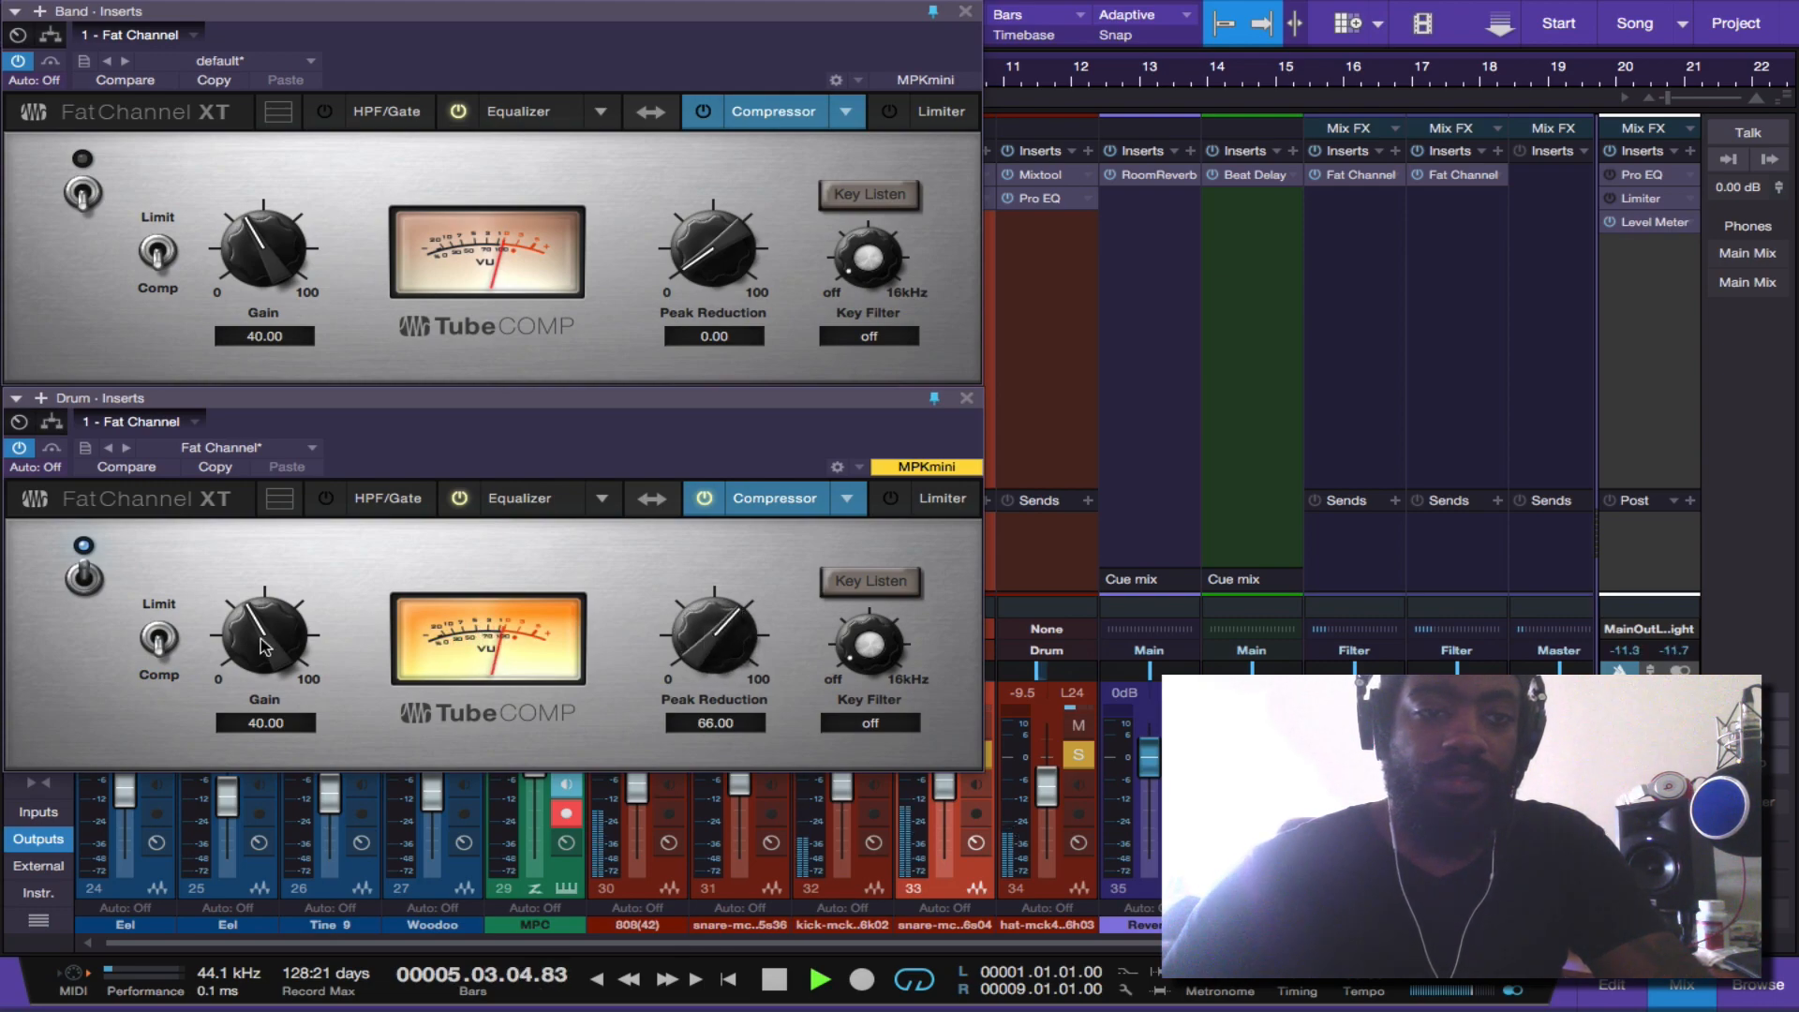
pyautogui.scroll(1, 264, 645)
pyautogui.scroll(1, 266, 647)
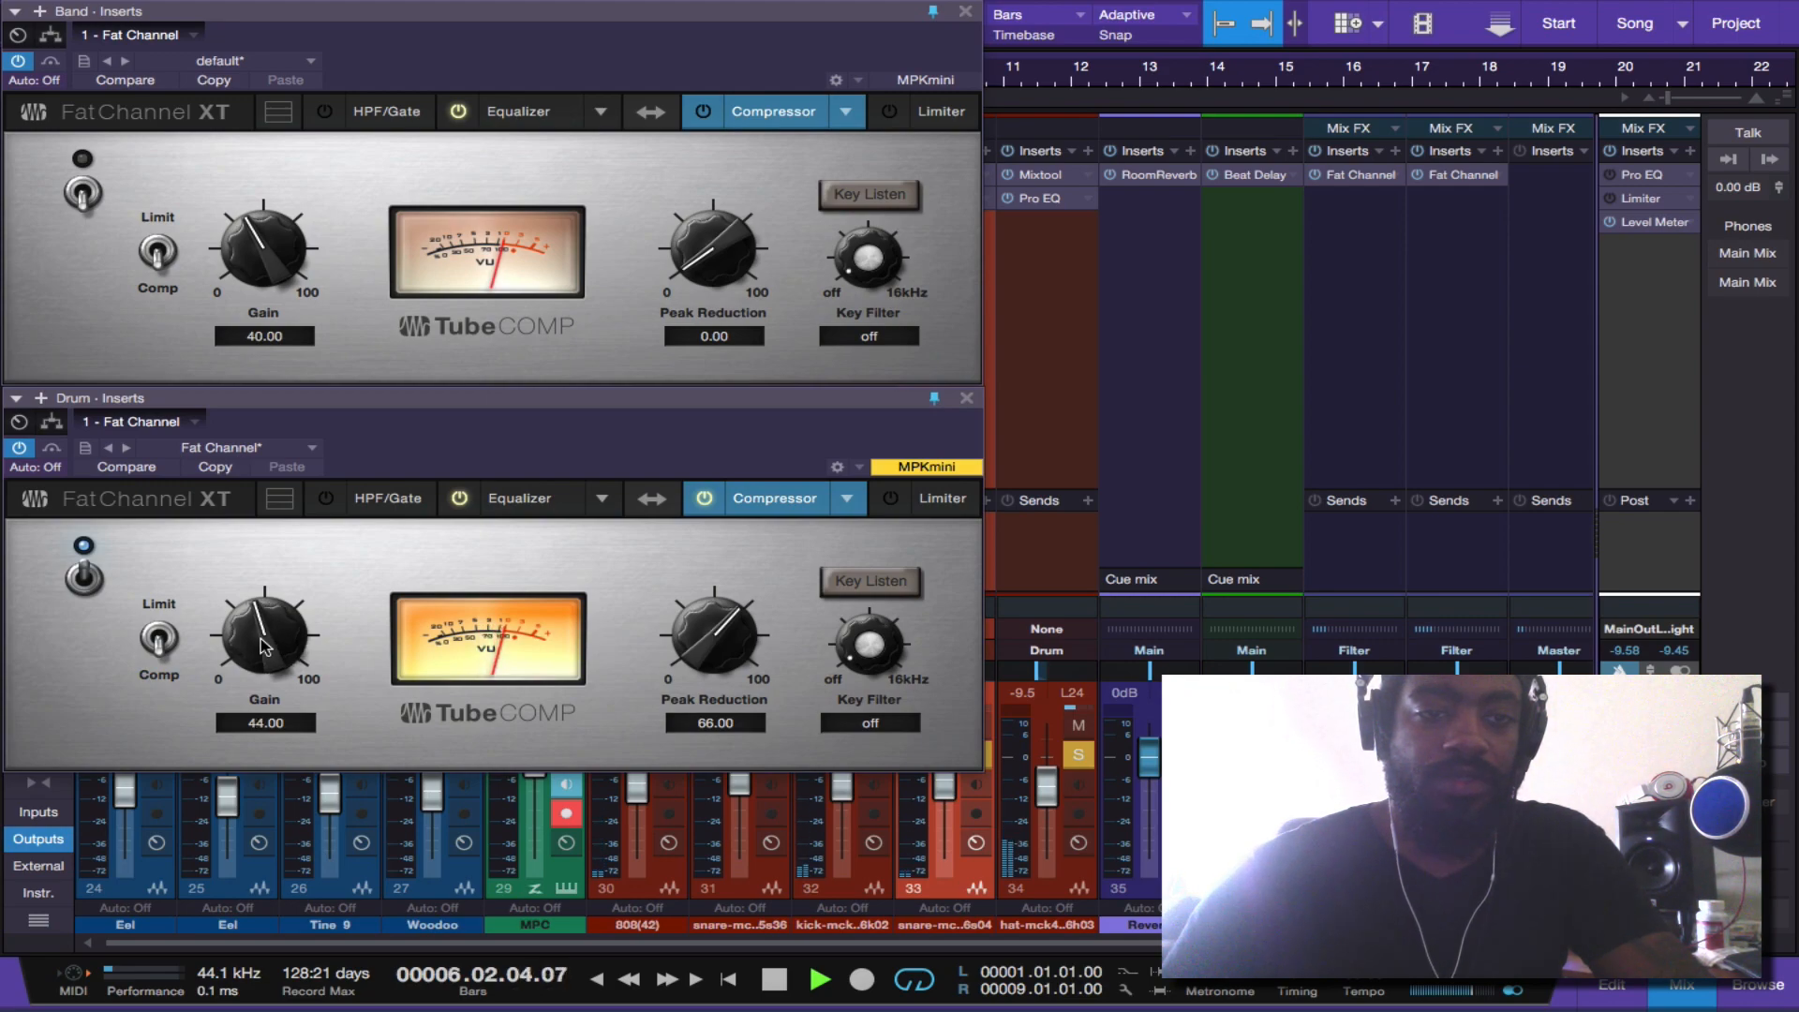
pyautogui.scroll(-1, 265, 646)
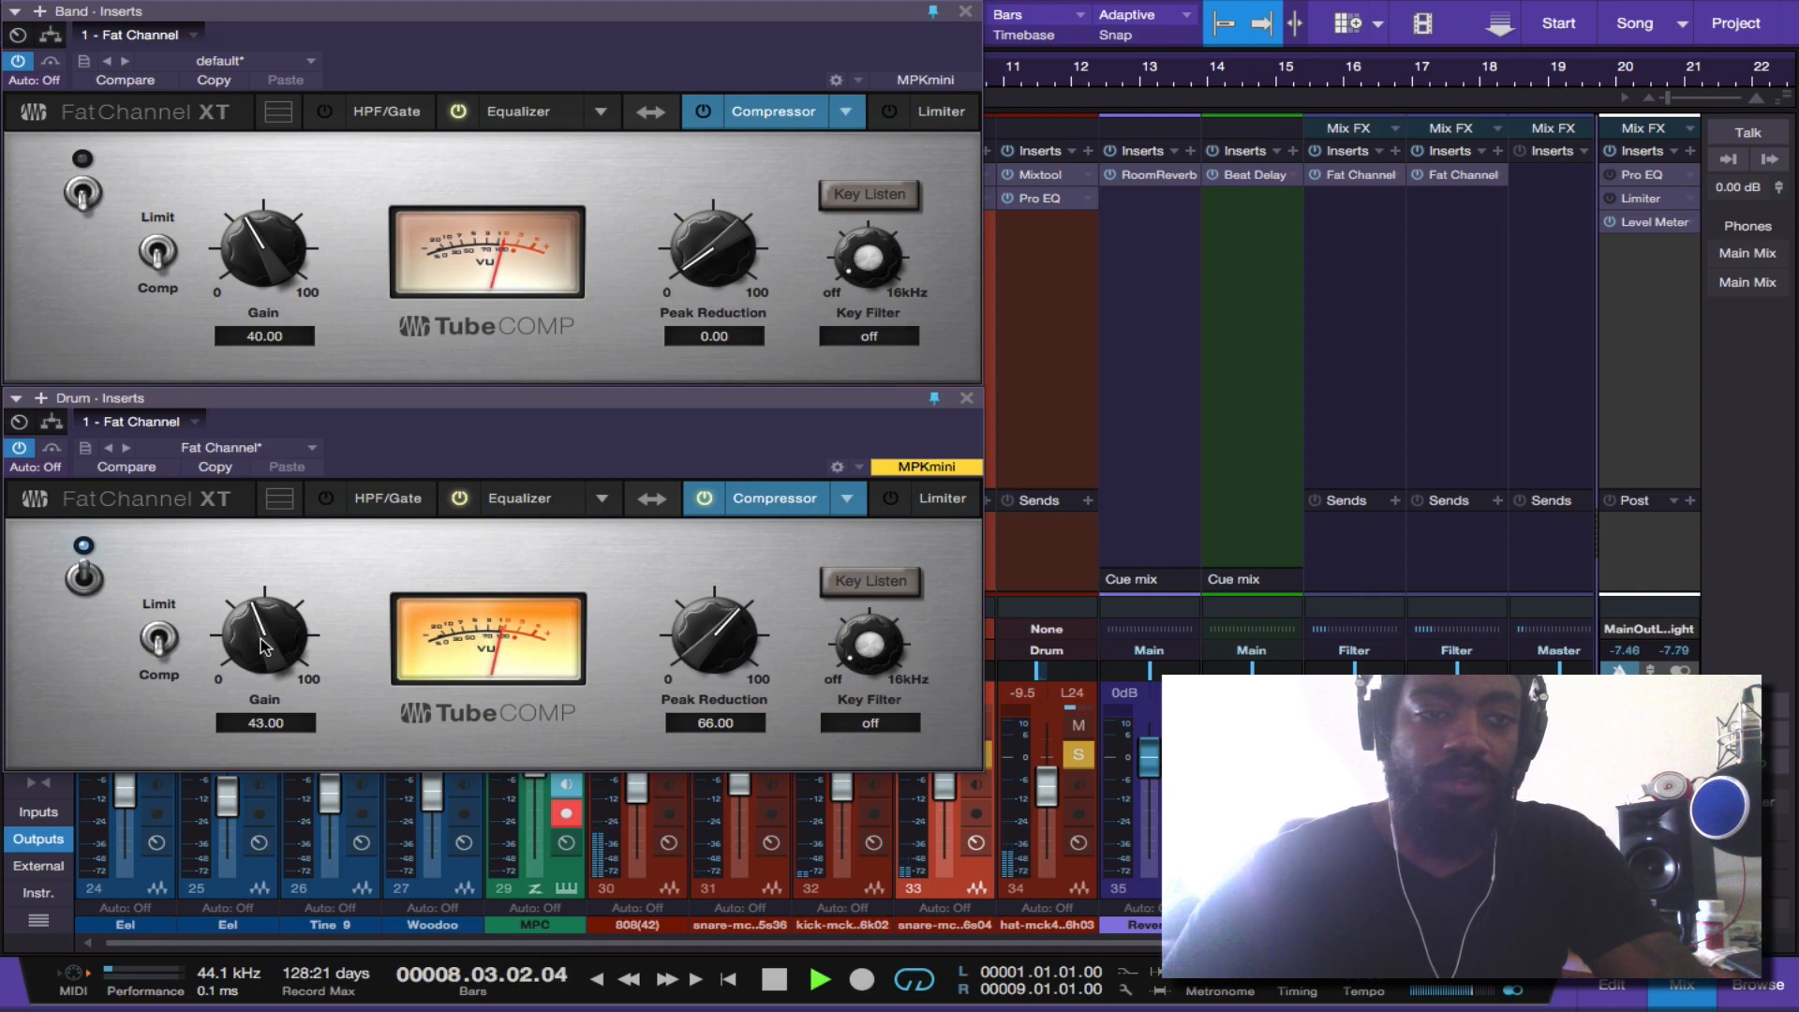
pyautogui.click(82, 579)
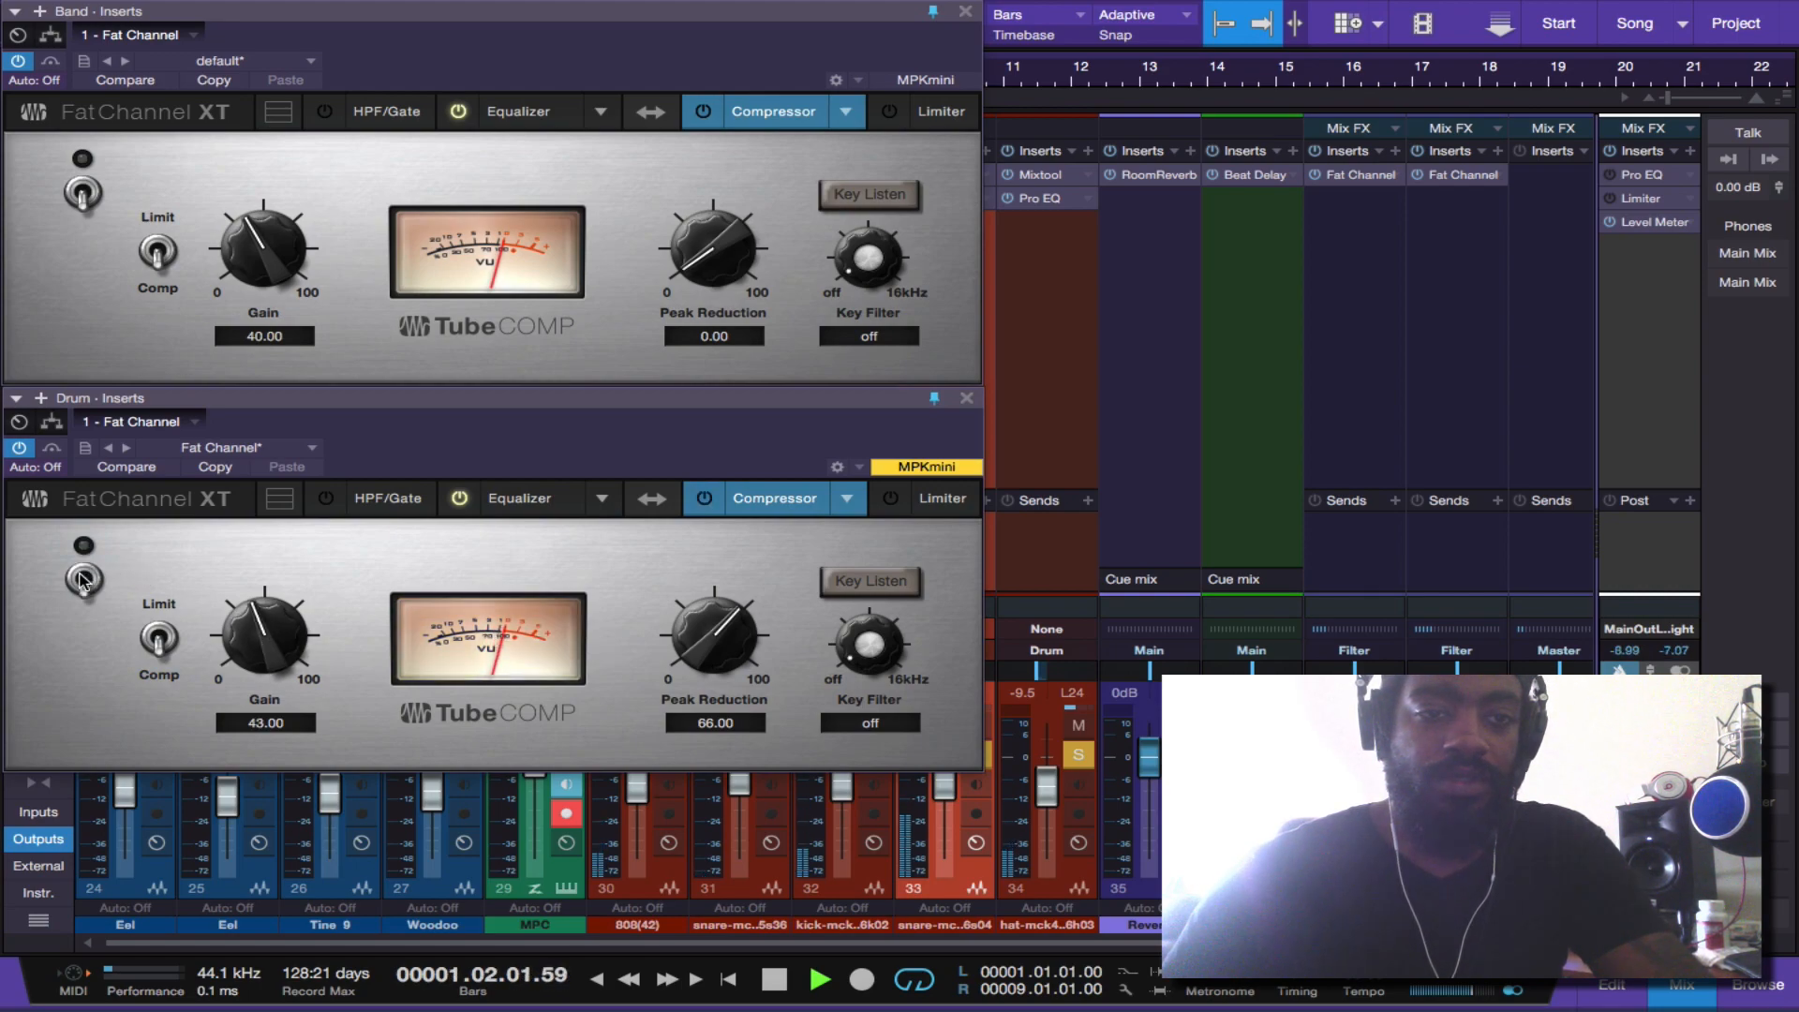
pyautogui.click(83, 578)
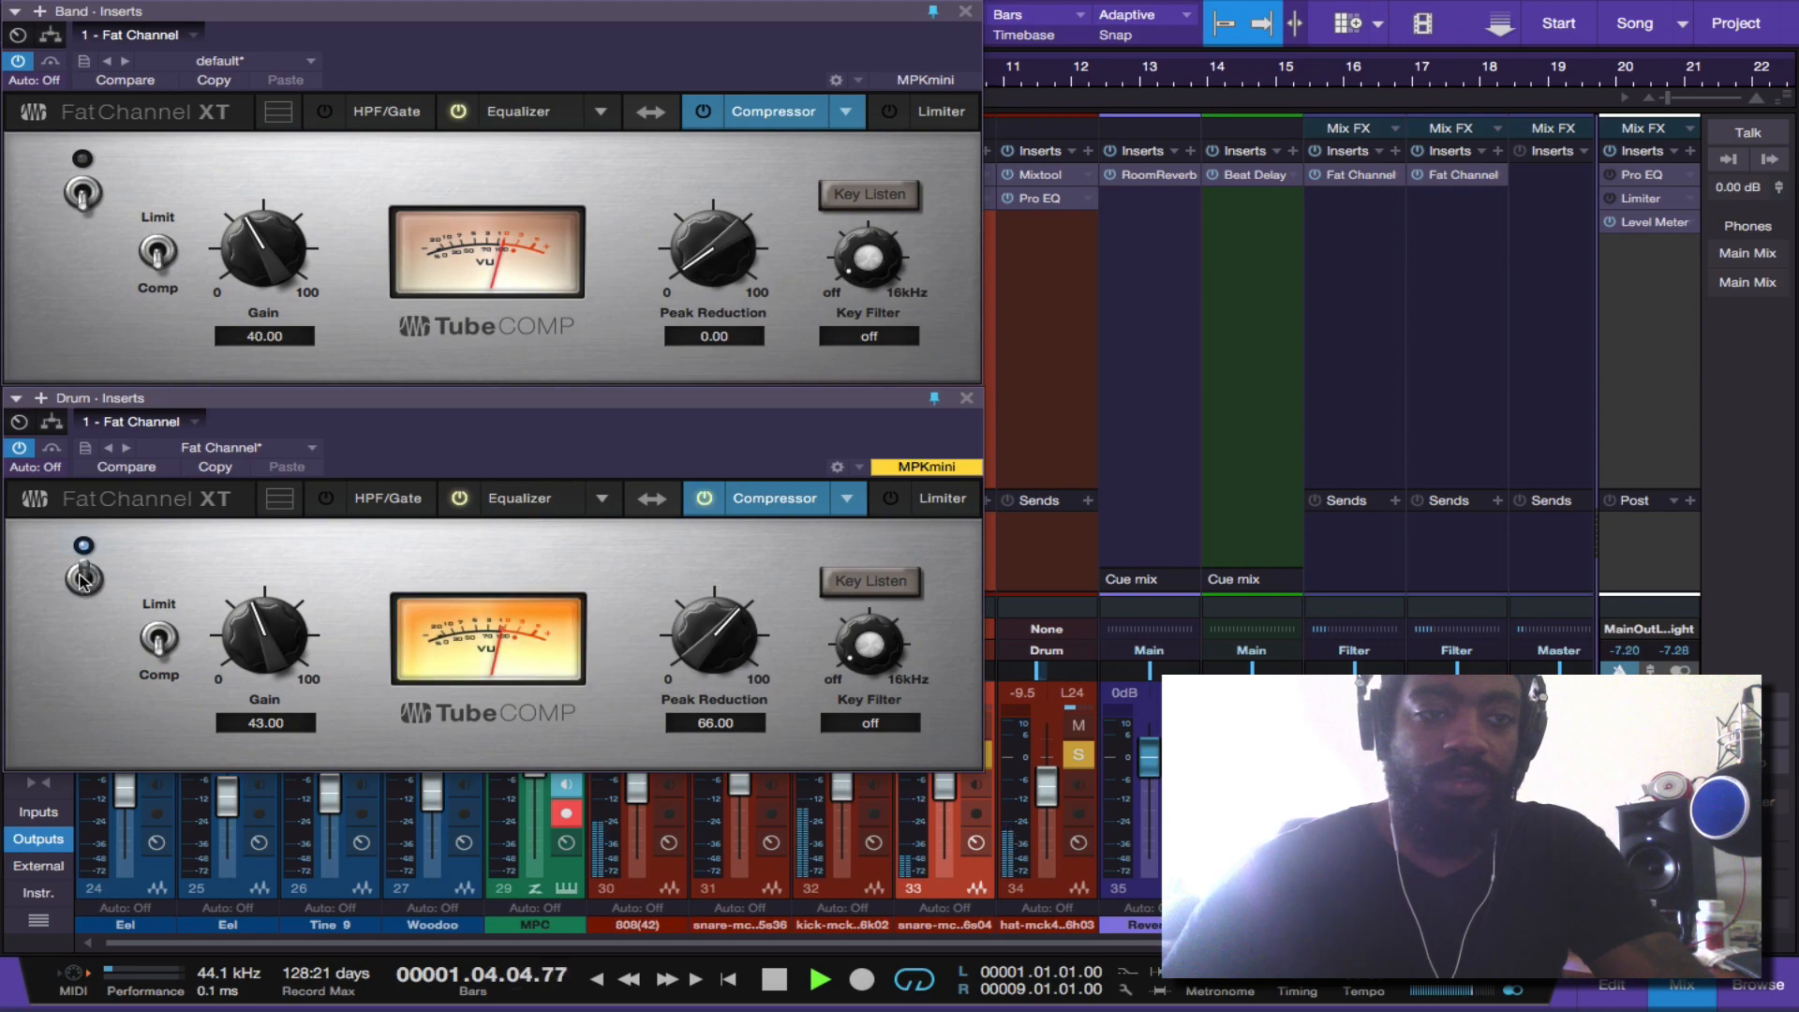
pyautogui.scroll(-1, 706, 654)
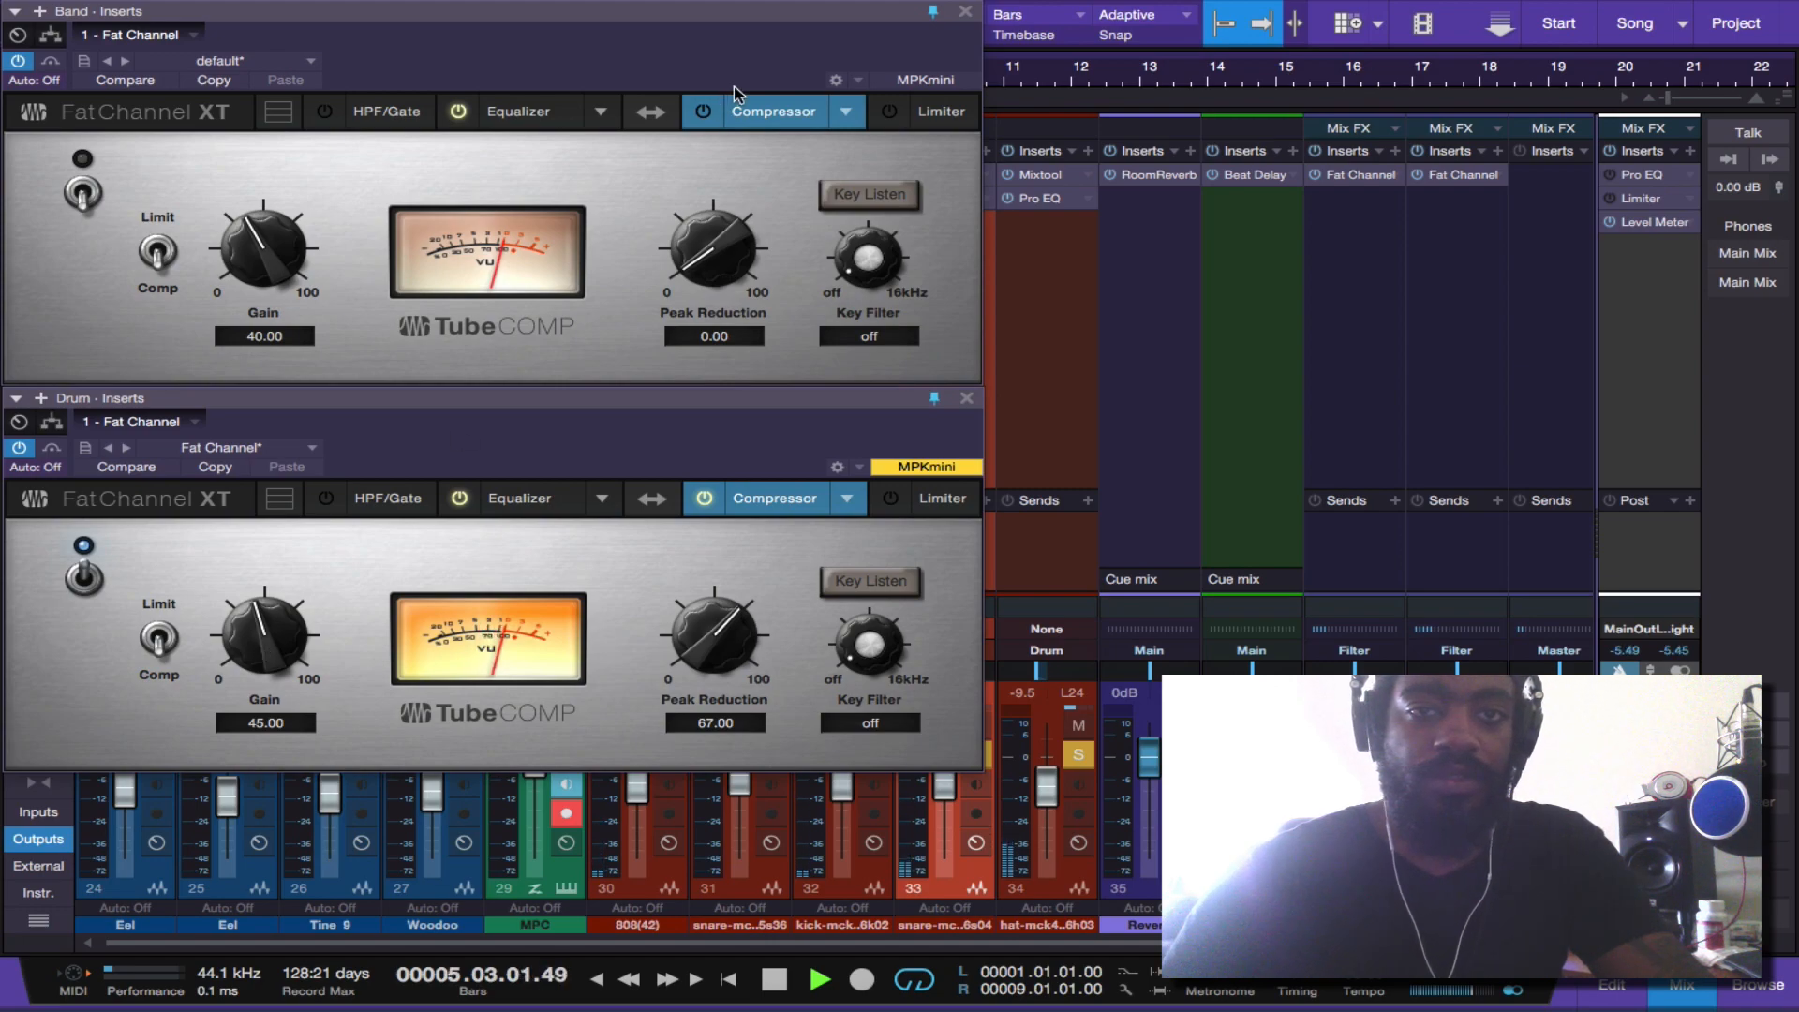
# - Unsolo the drum tracks, enable the Band bus's Tube compressor and raise its Peak Reduction to 75 during playback
pyautogui.press('s')
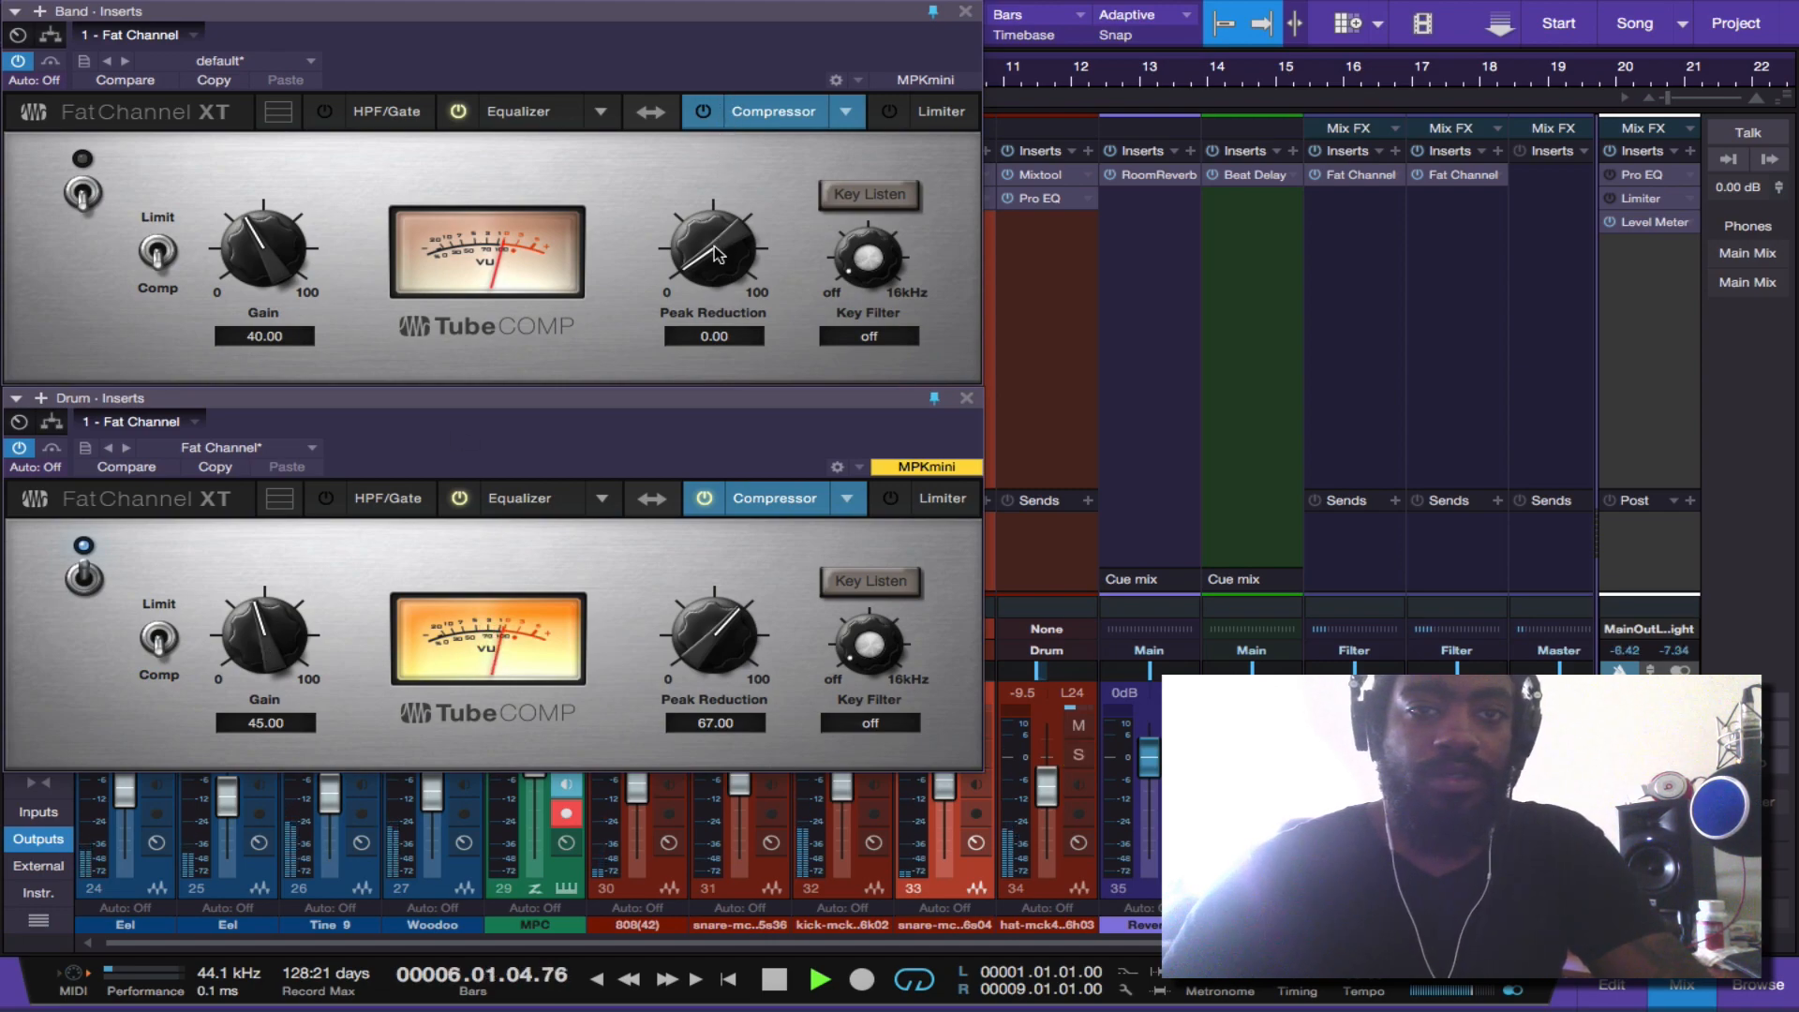
pyautogui.click(701, 242)
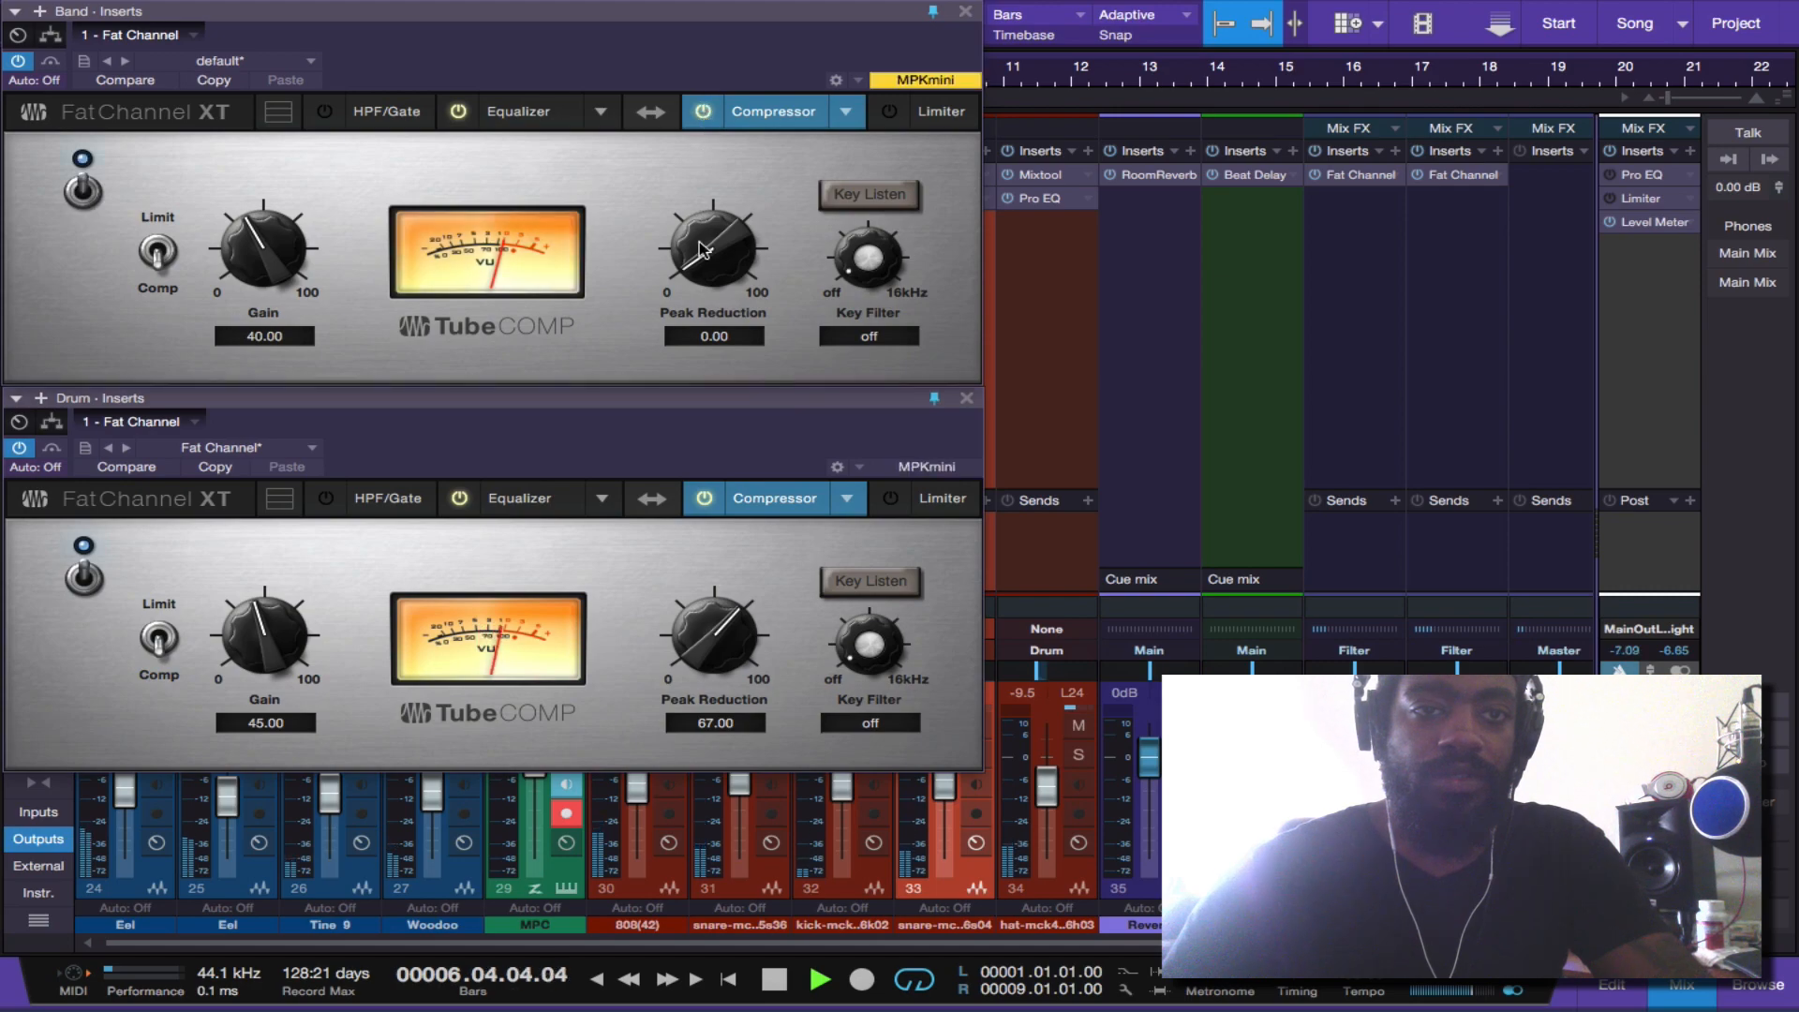
pyautogui.scroll(15, 699, 256)
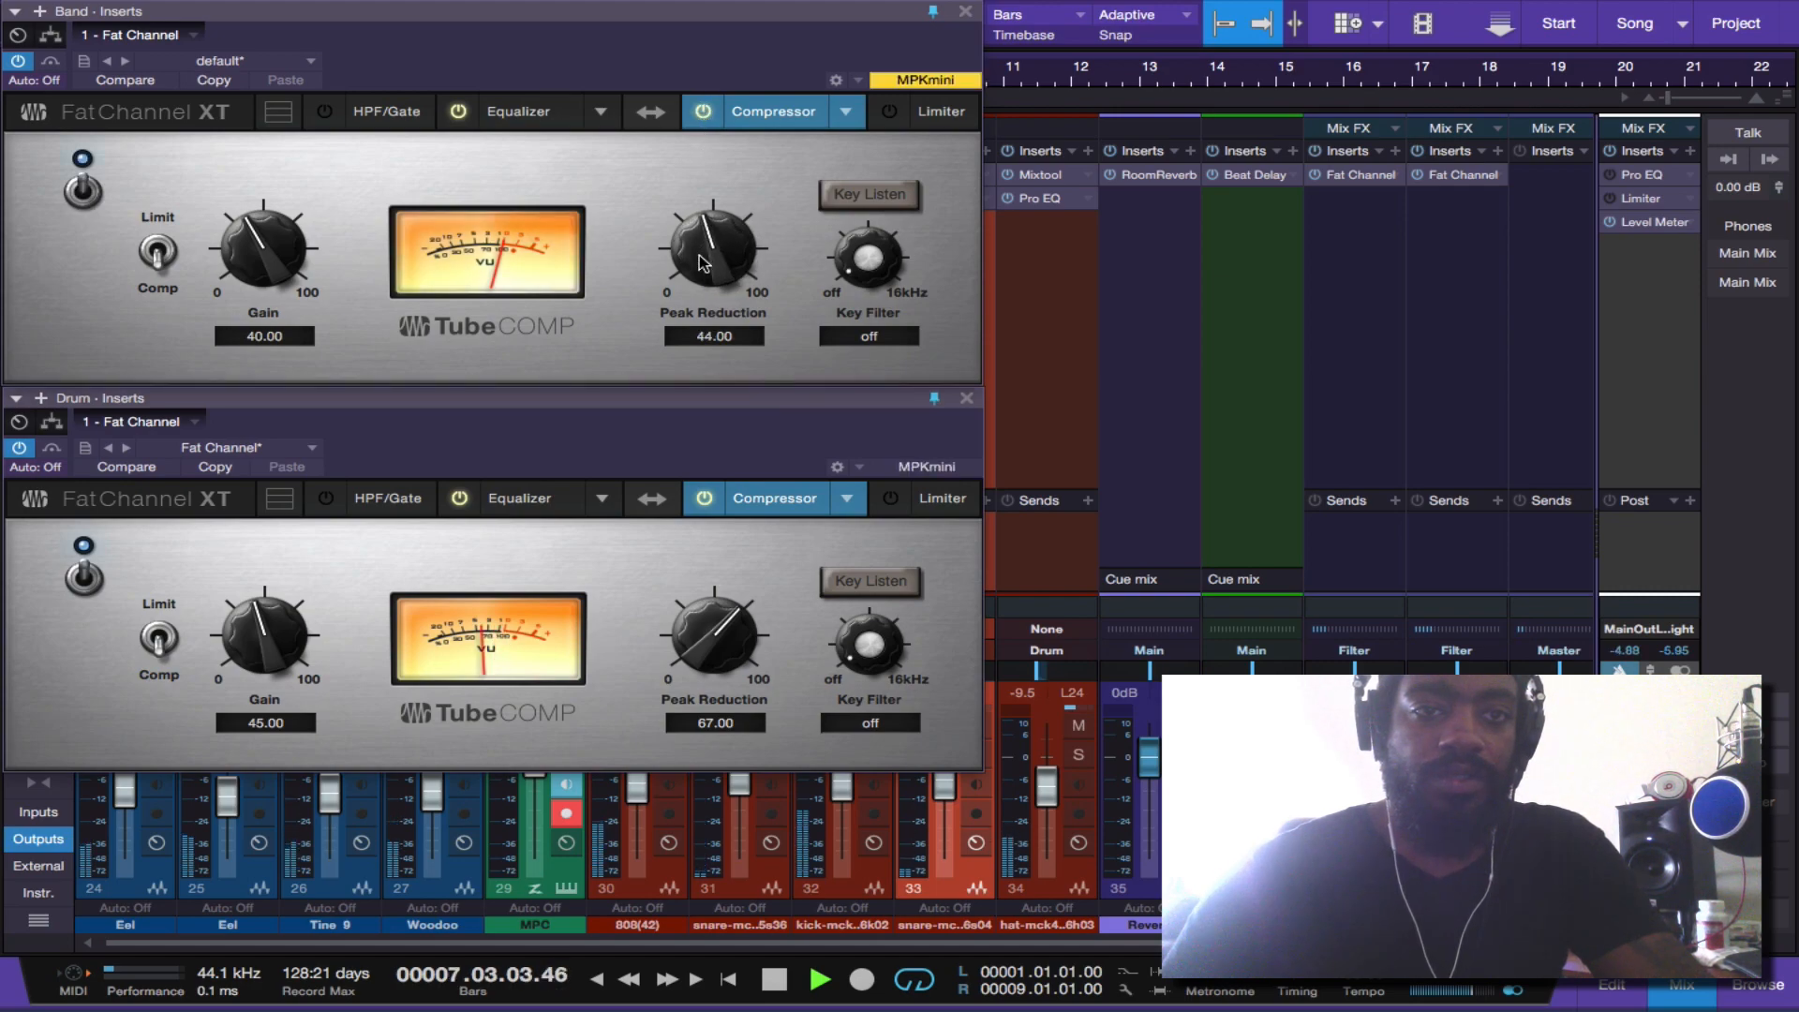
pyautogui.scroll(11, 703, 263)
pyautogui.scroll(4, 703, 263)
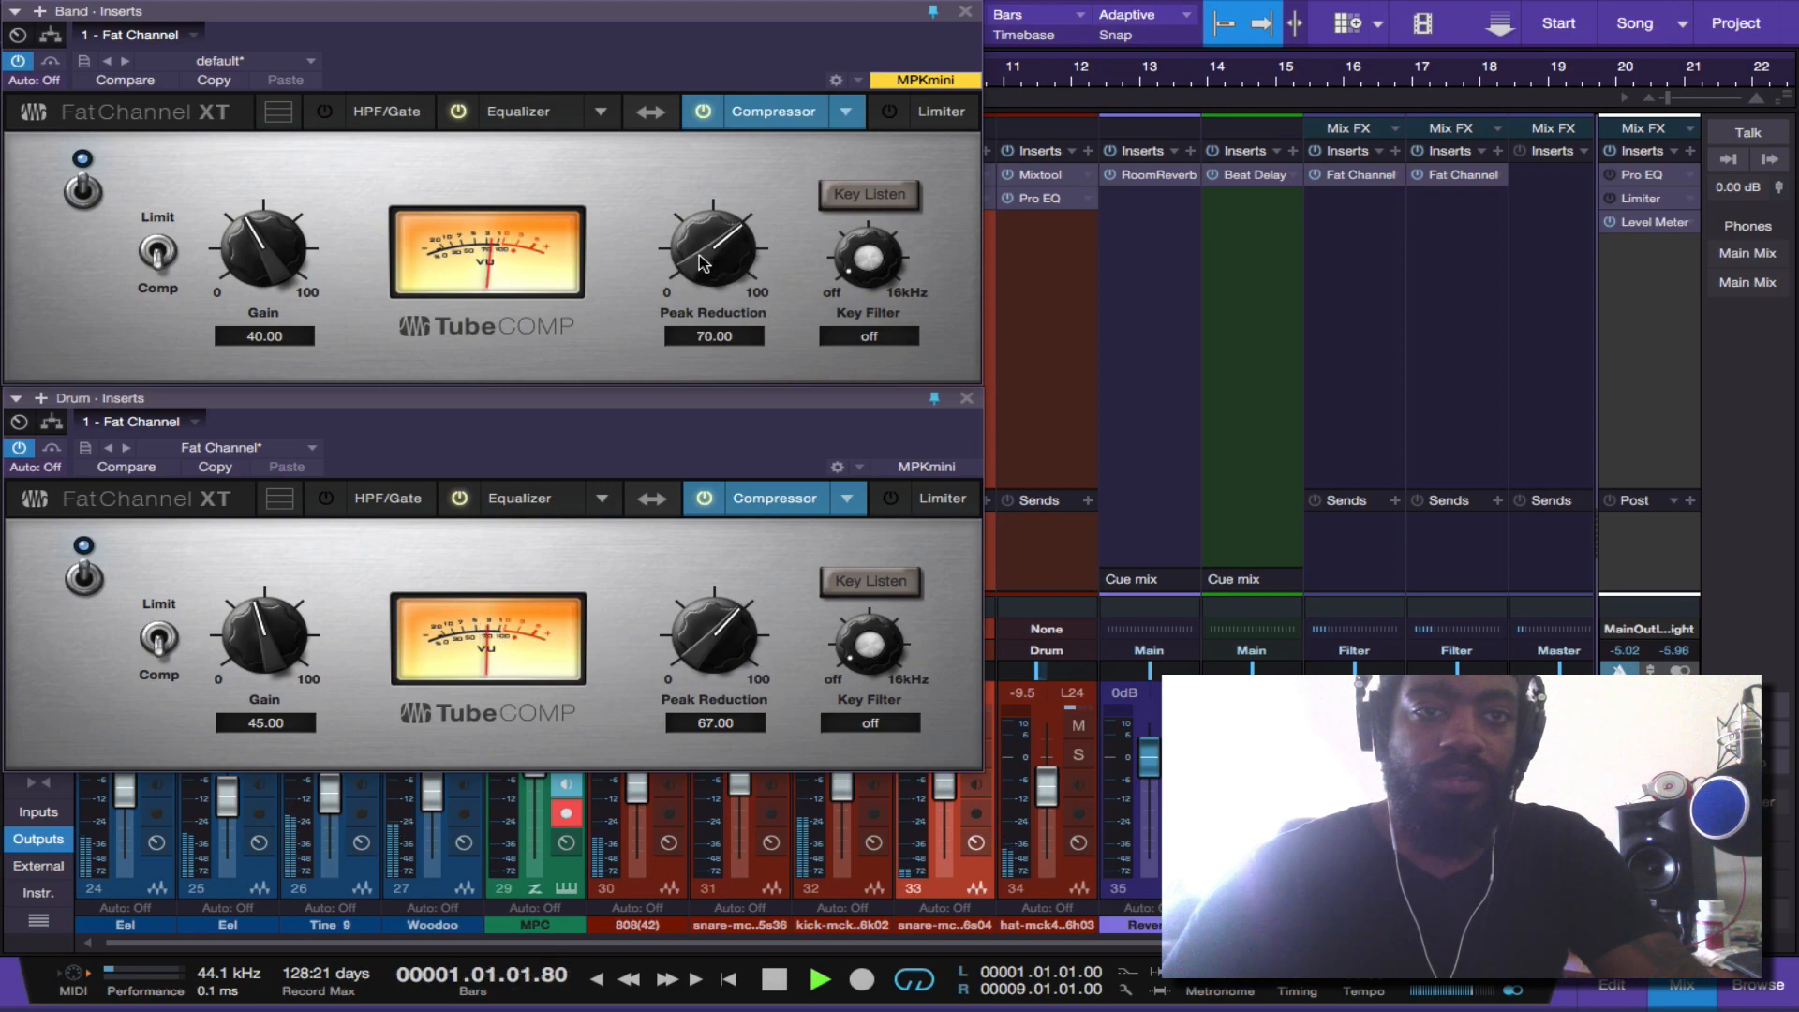
pyautogui.scroll(6, 703, 262)
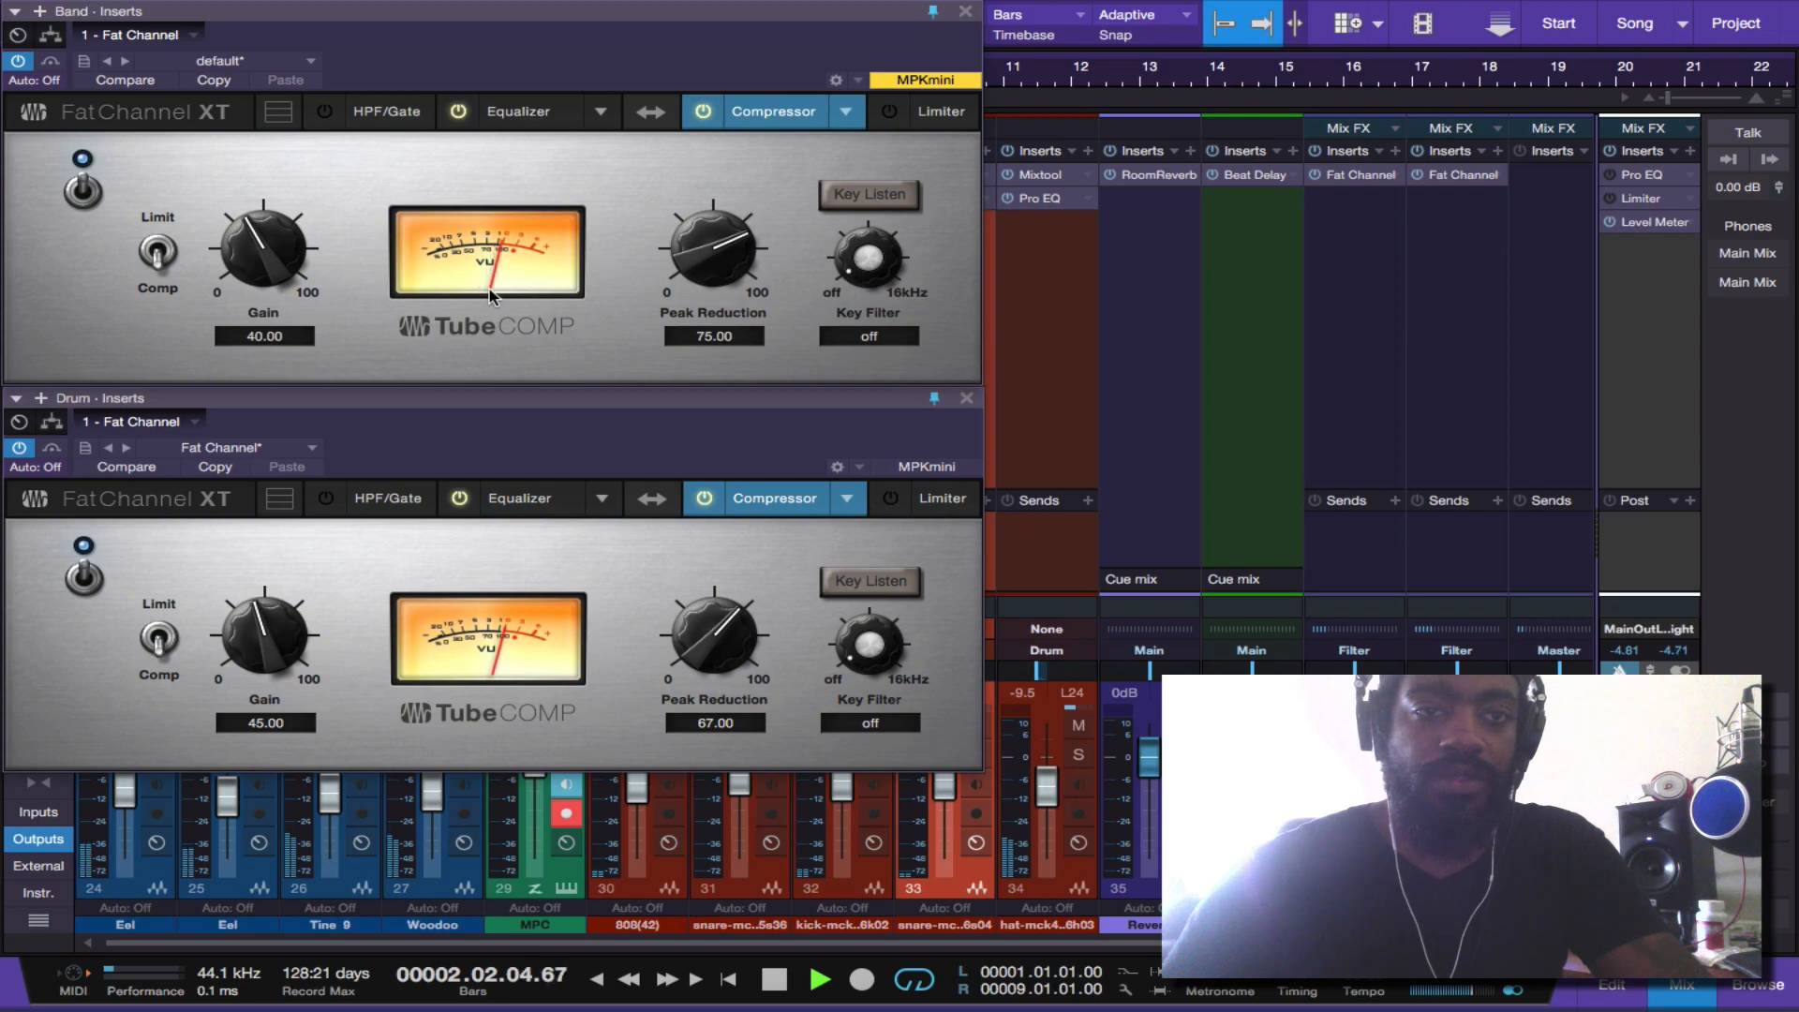
pyautogui.scroll(-5, 262, 256)
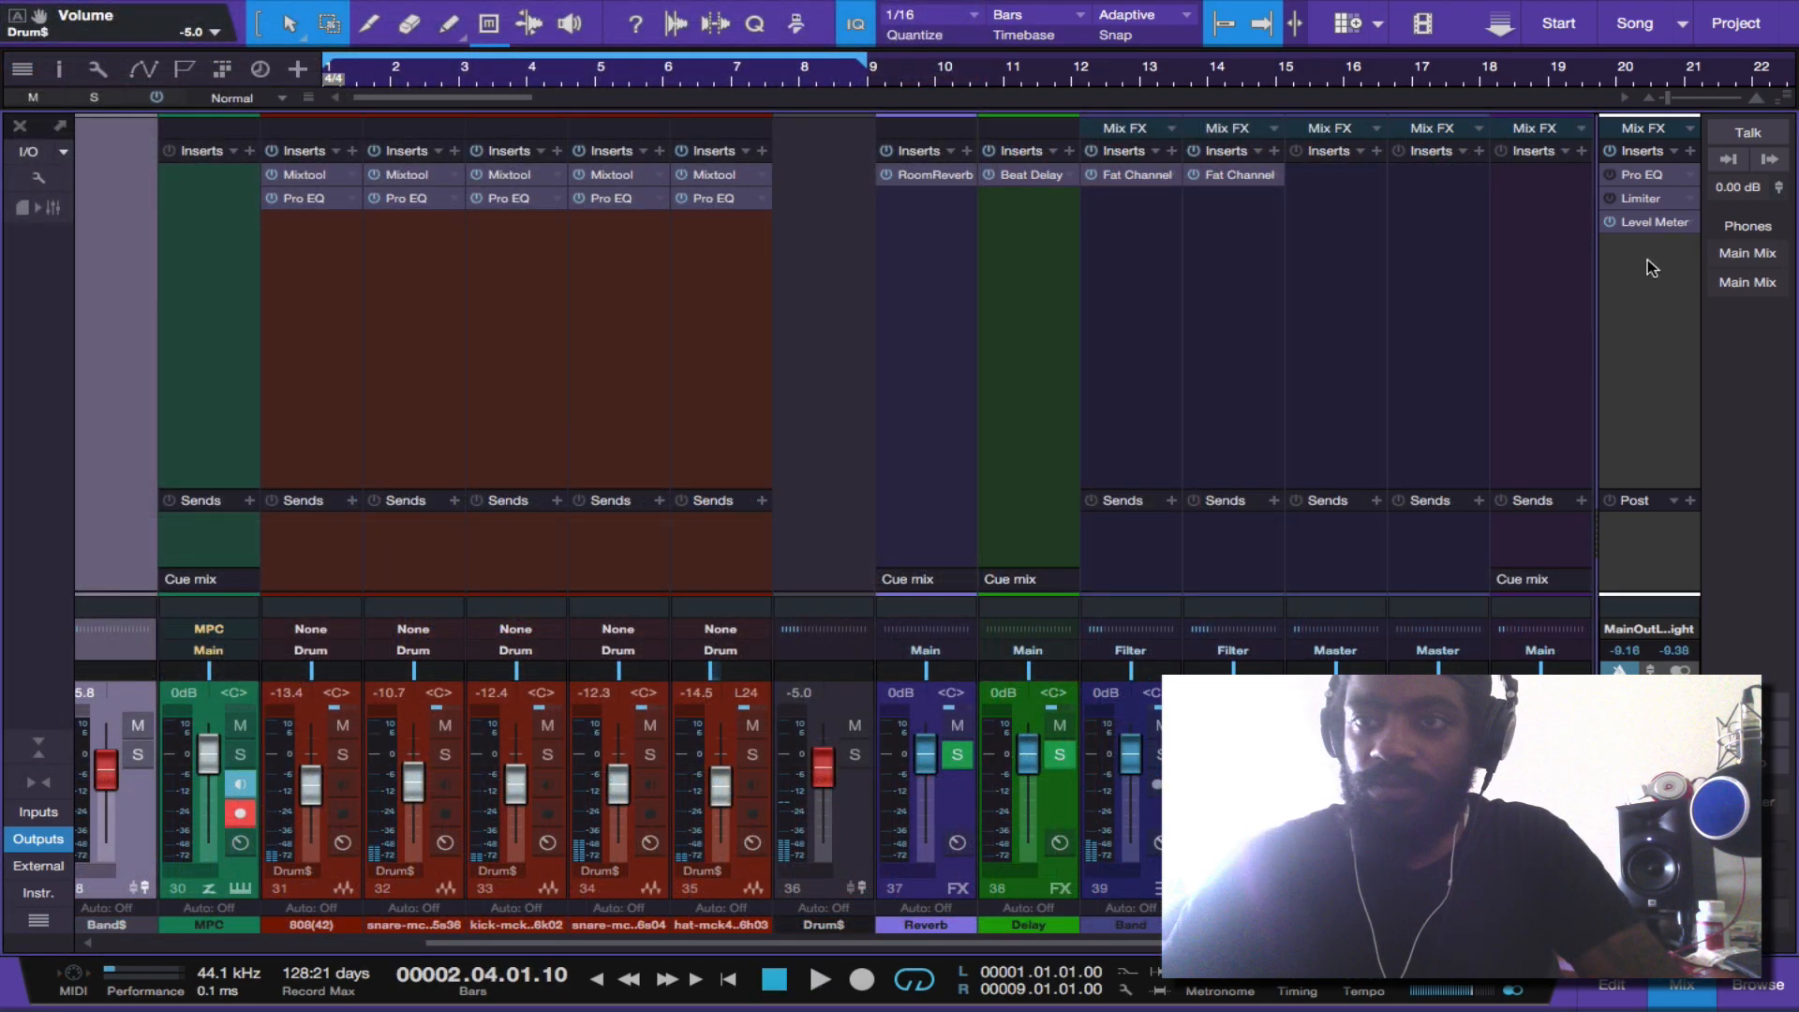
# - Check the Main output's true-peak levels in the Level Meter while the song plays, then close the meter
pyautogui.click(1658, 223)
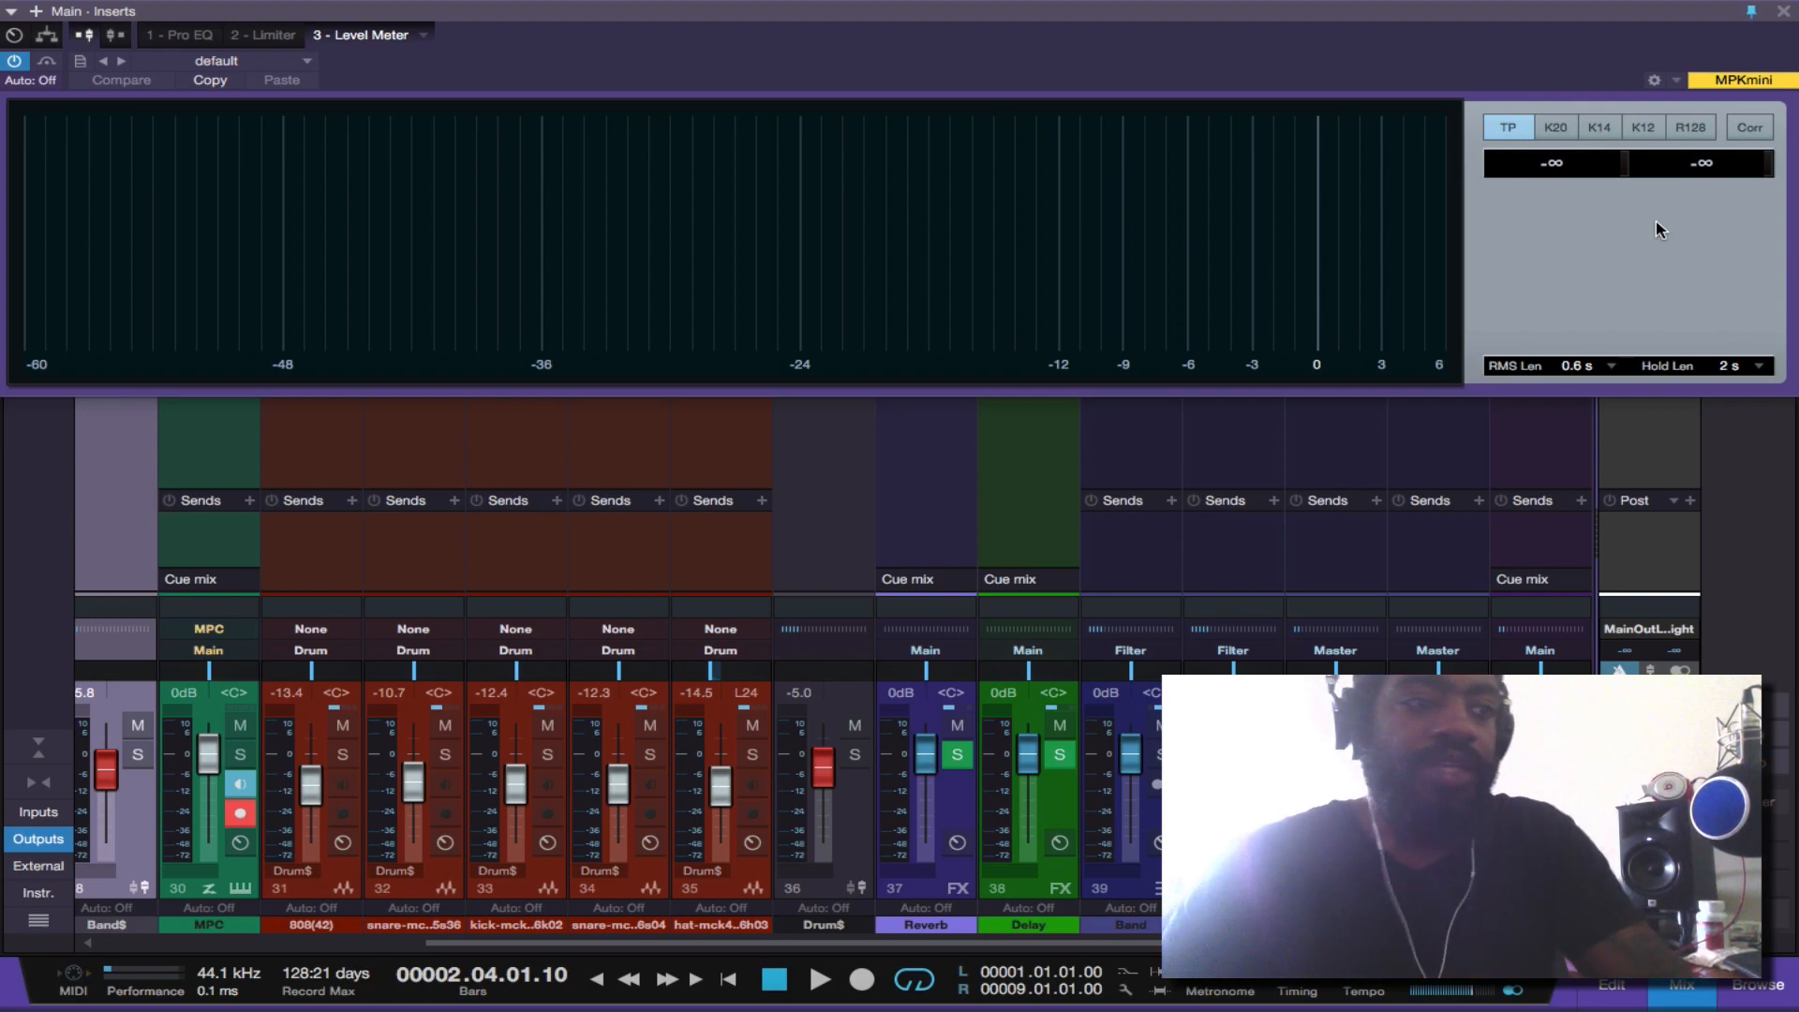
pyautogui.press('space')
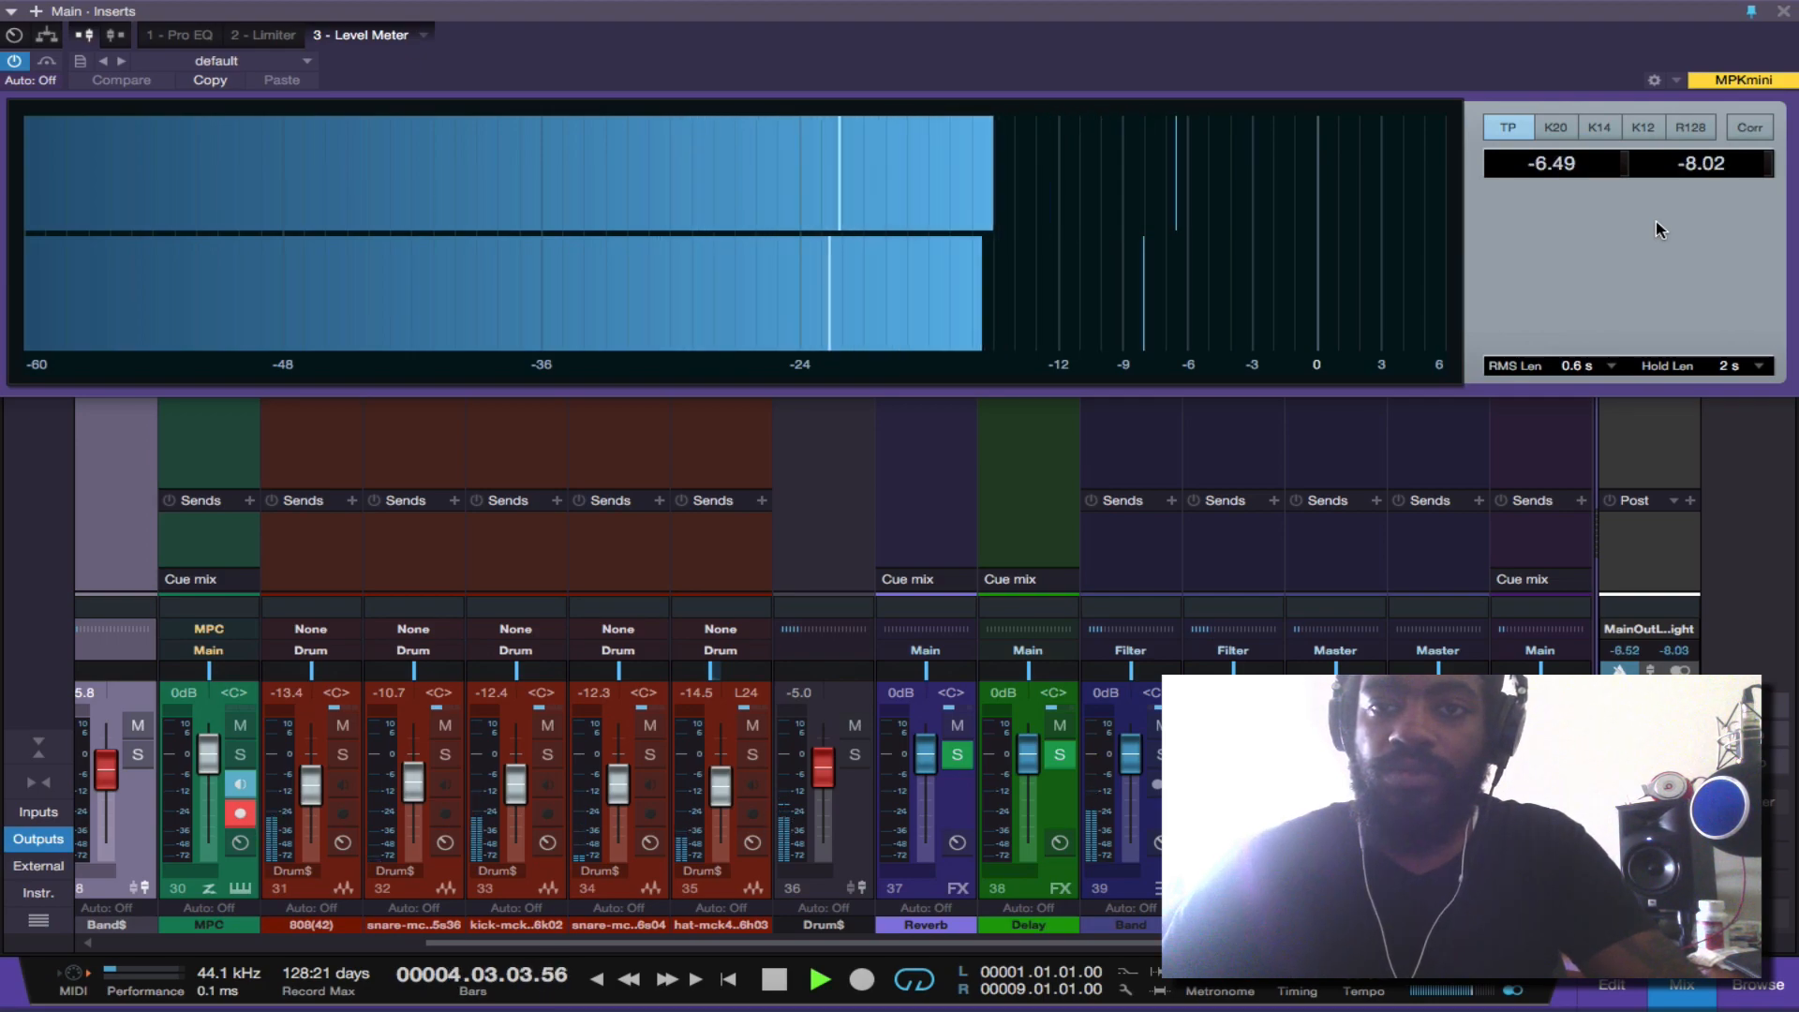
pyautogui.press('space')
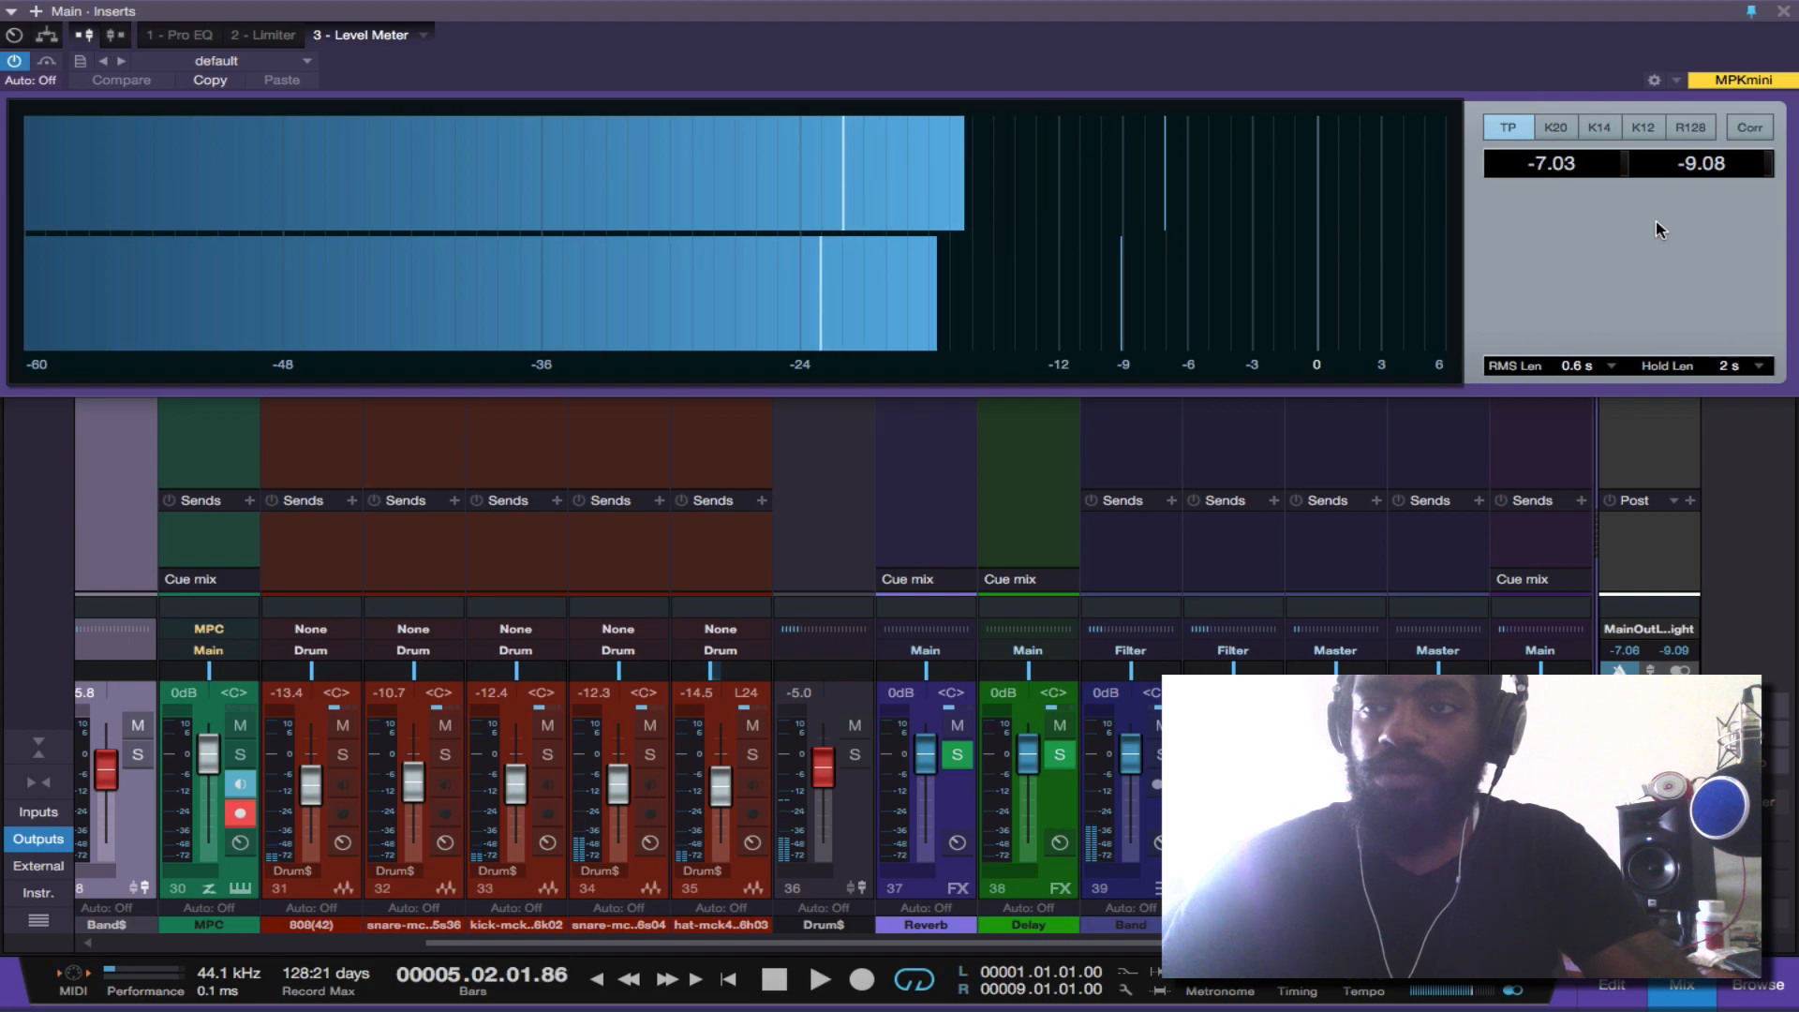
pyautogui.click(1785, 11)
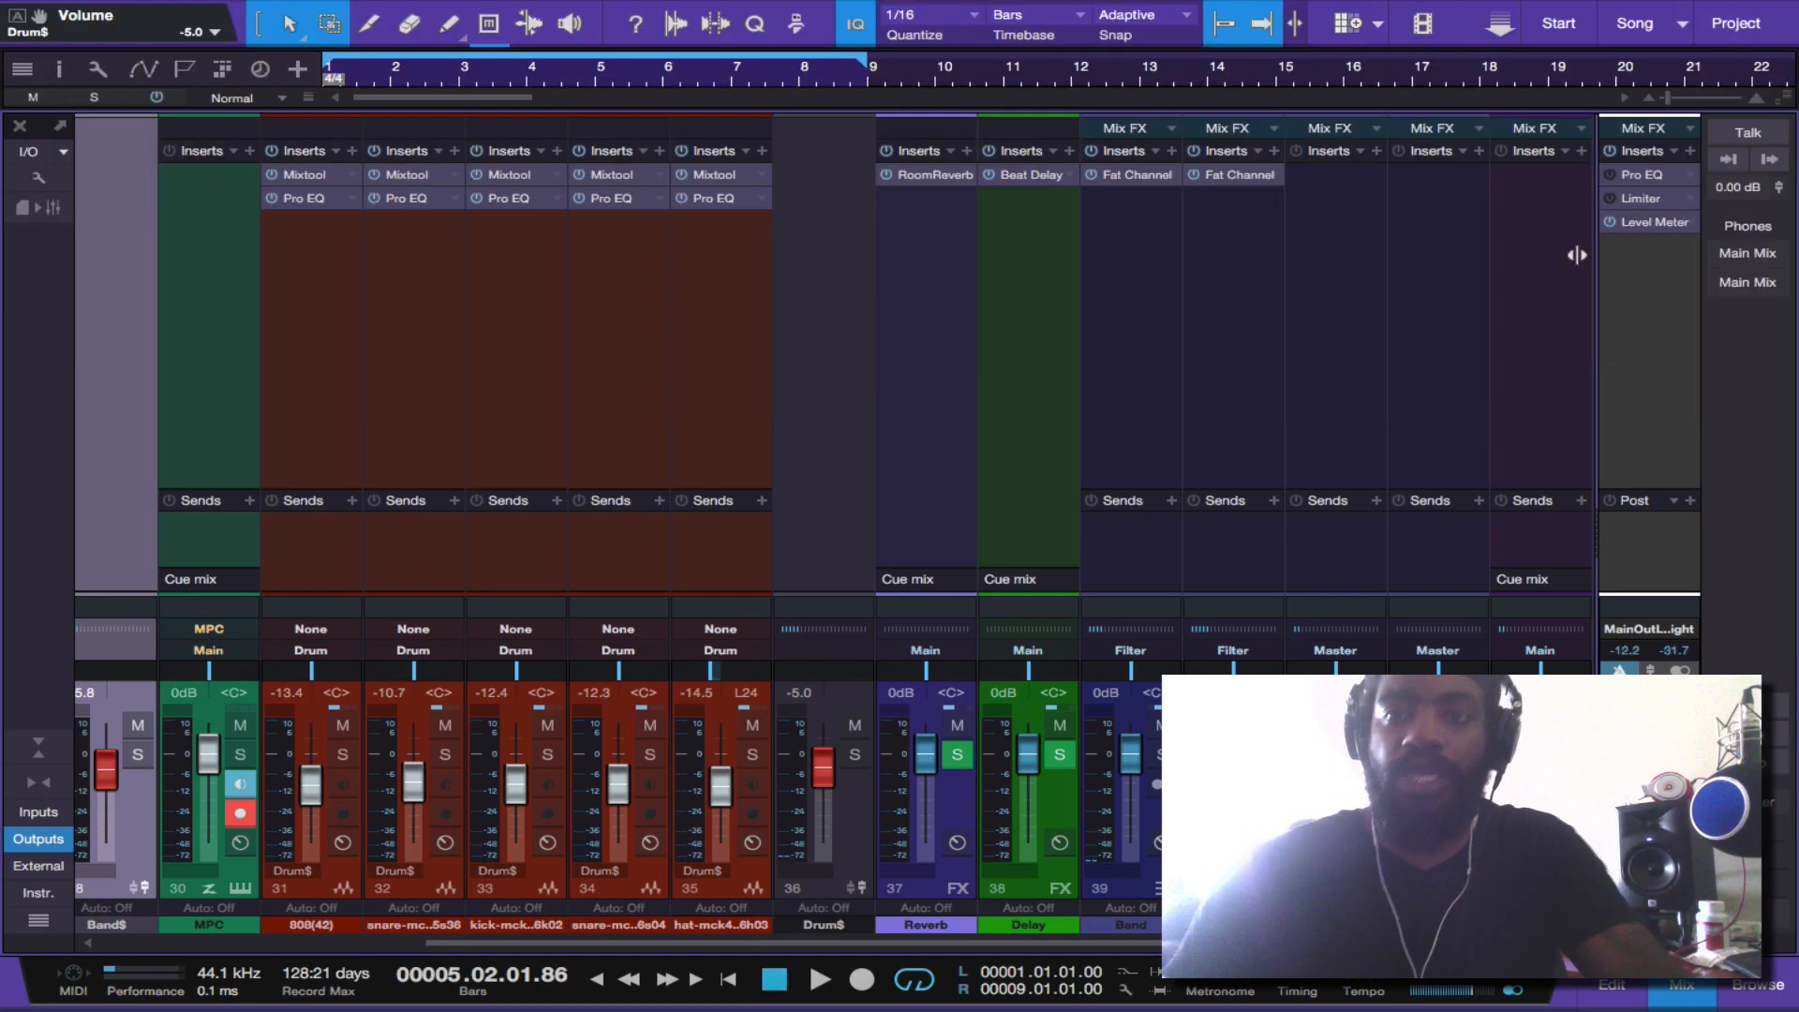
# - Insert FabFilter's FF Pro-Q 2 on the Filter bus and move its window aside
pyautogui.click(1379, 154)
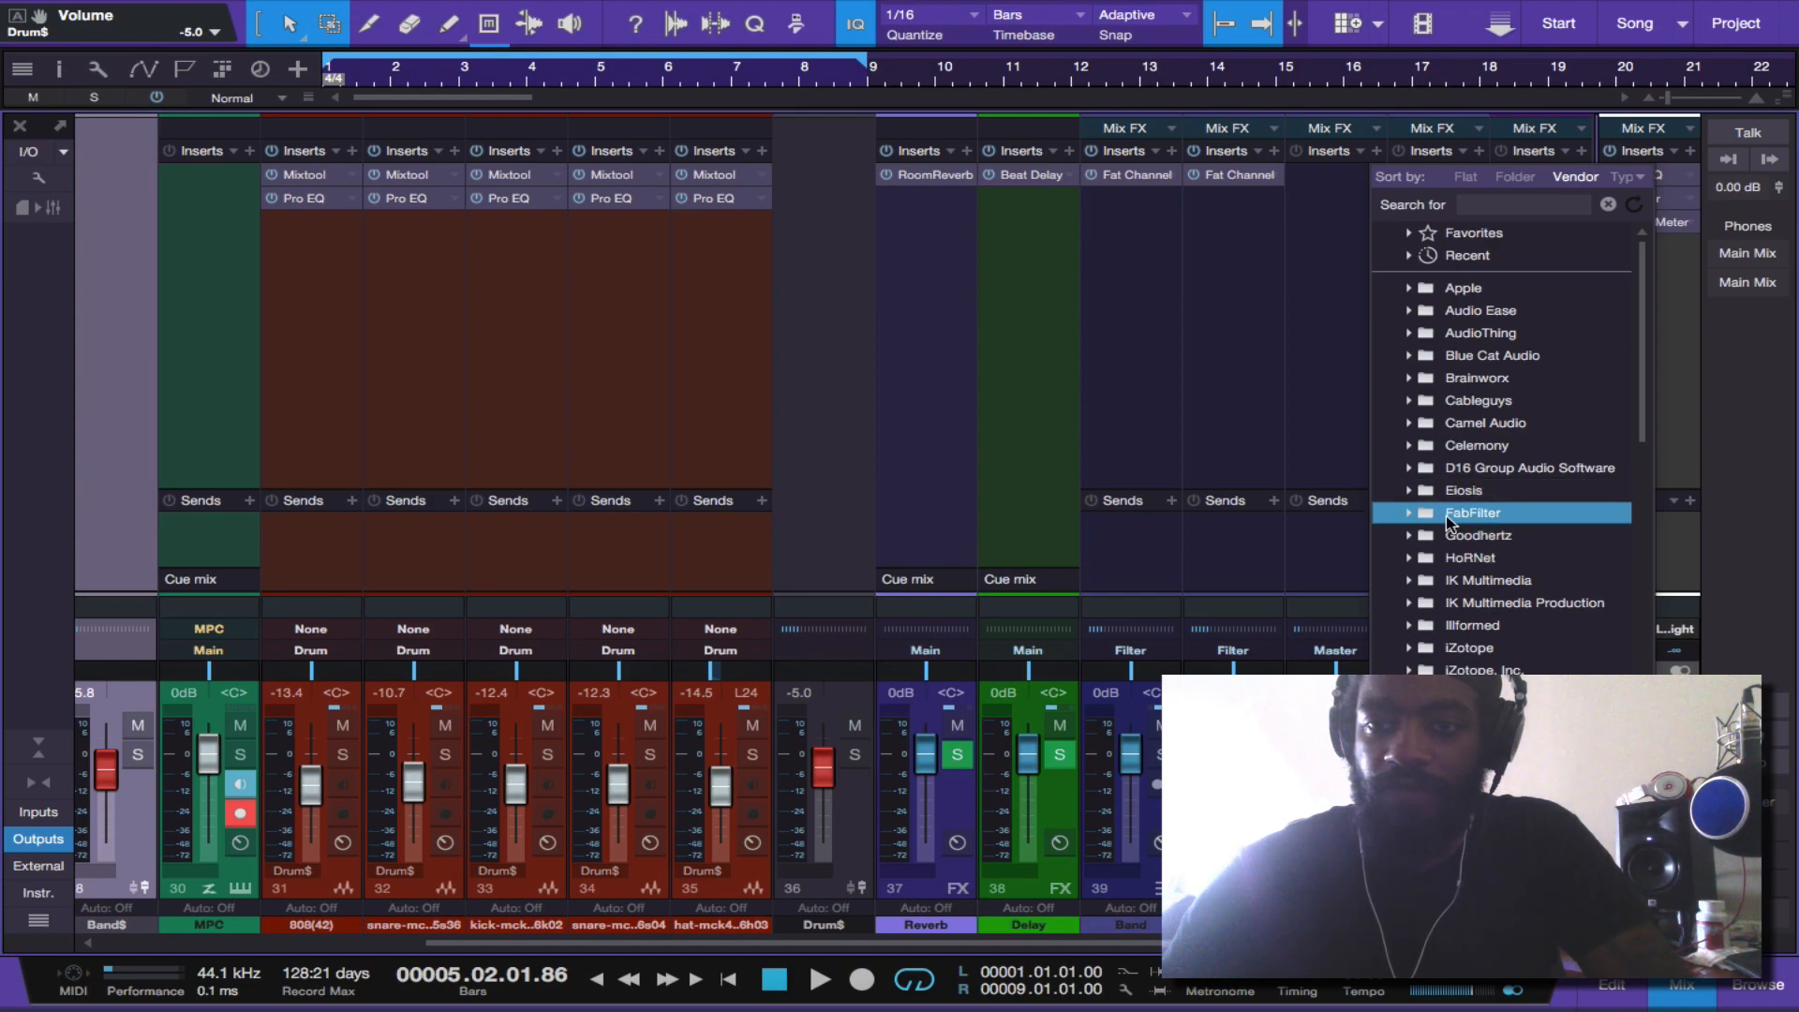
pyautogui.click(1449, 519)
pyautogui.scroll(-10, 1467, 450)
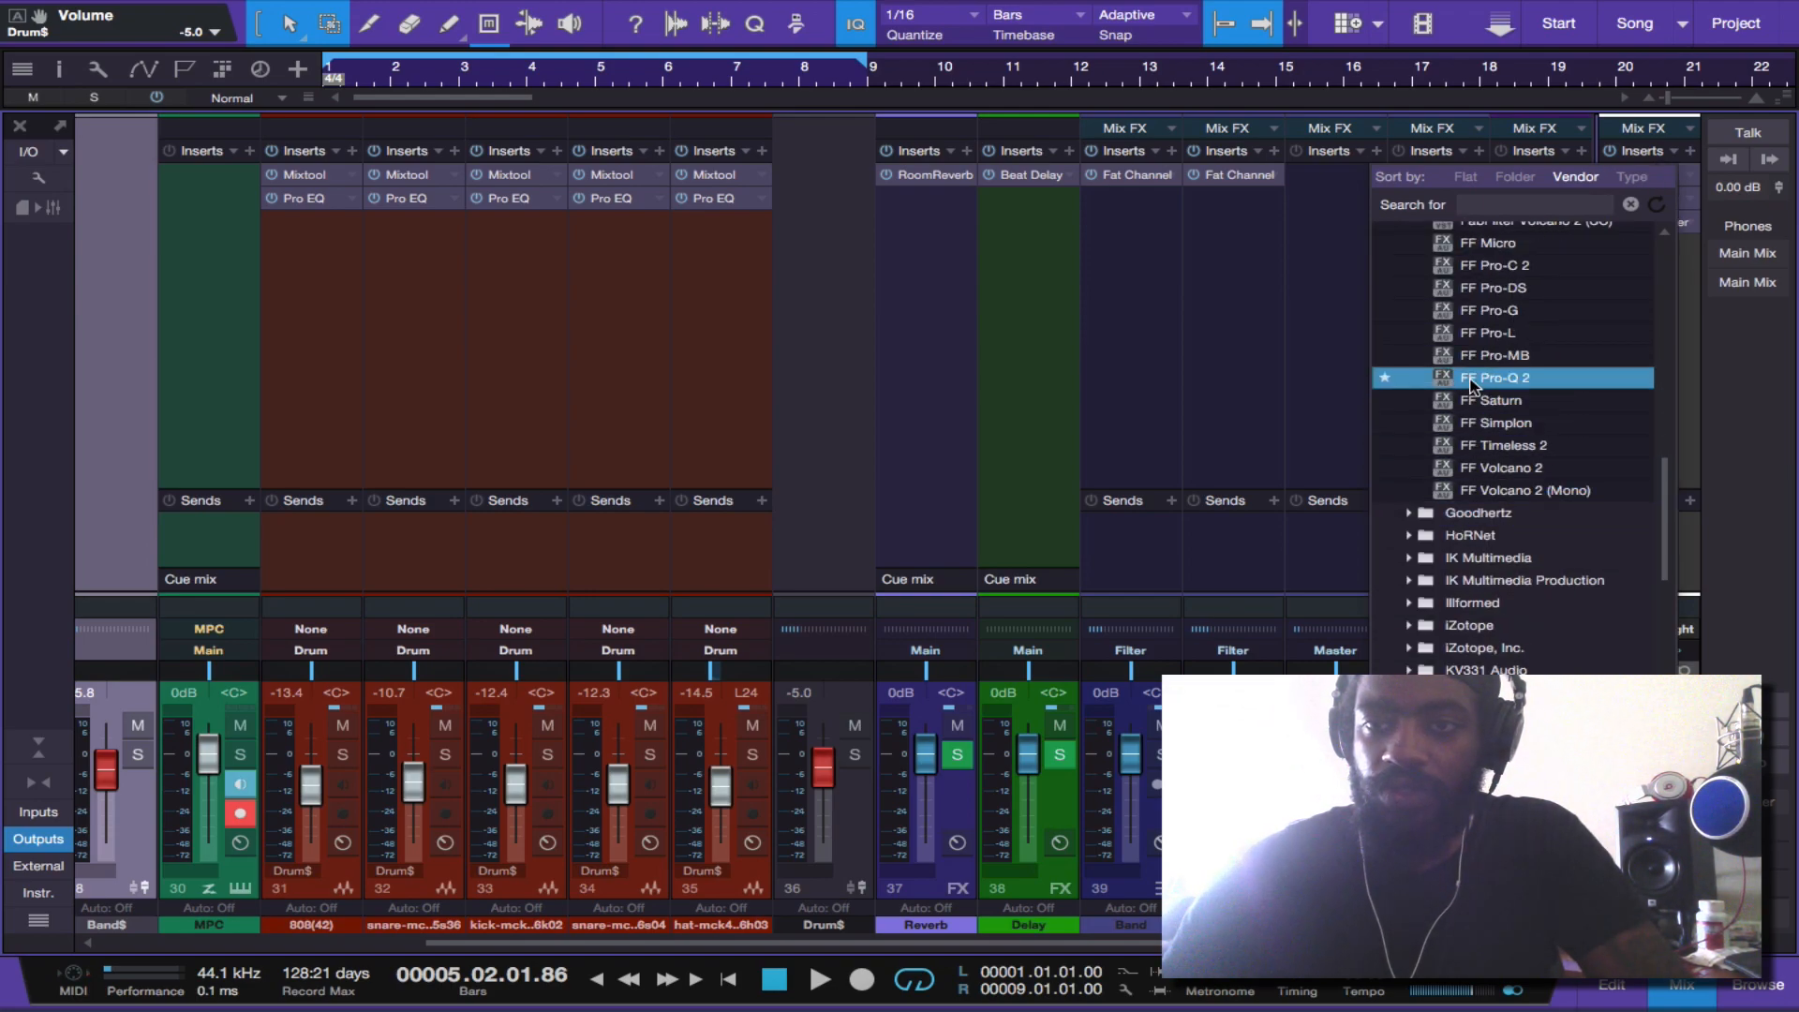
pyautogui.click(1472, 379)
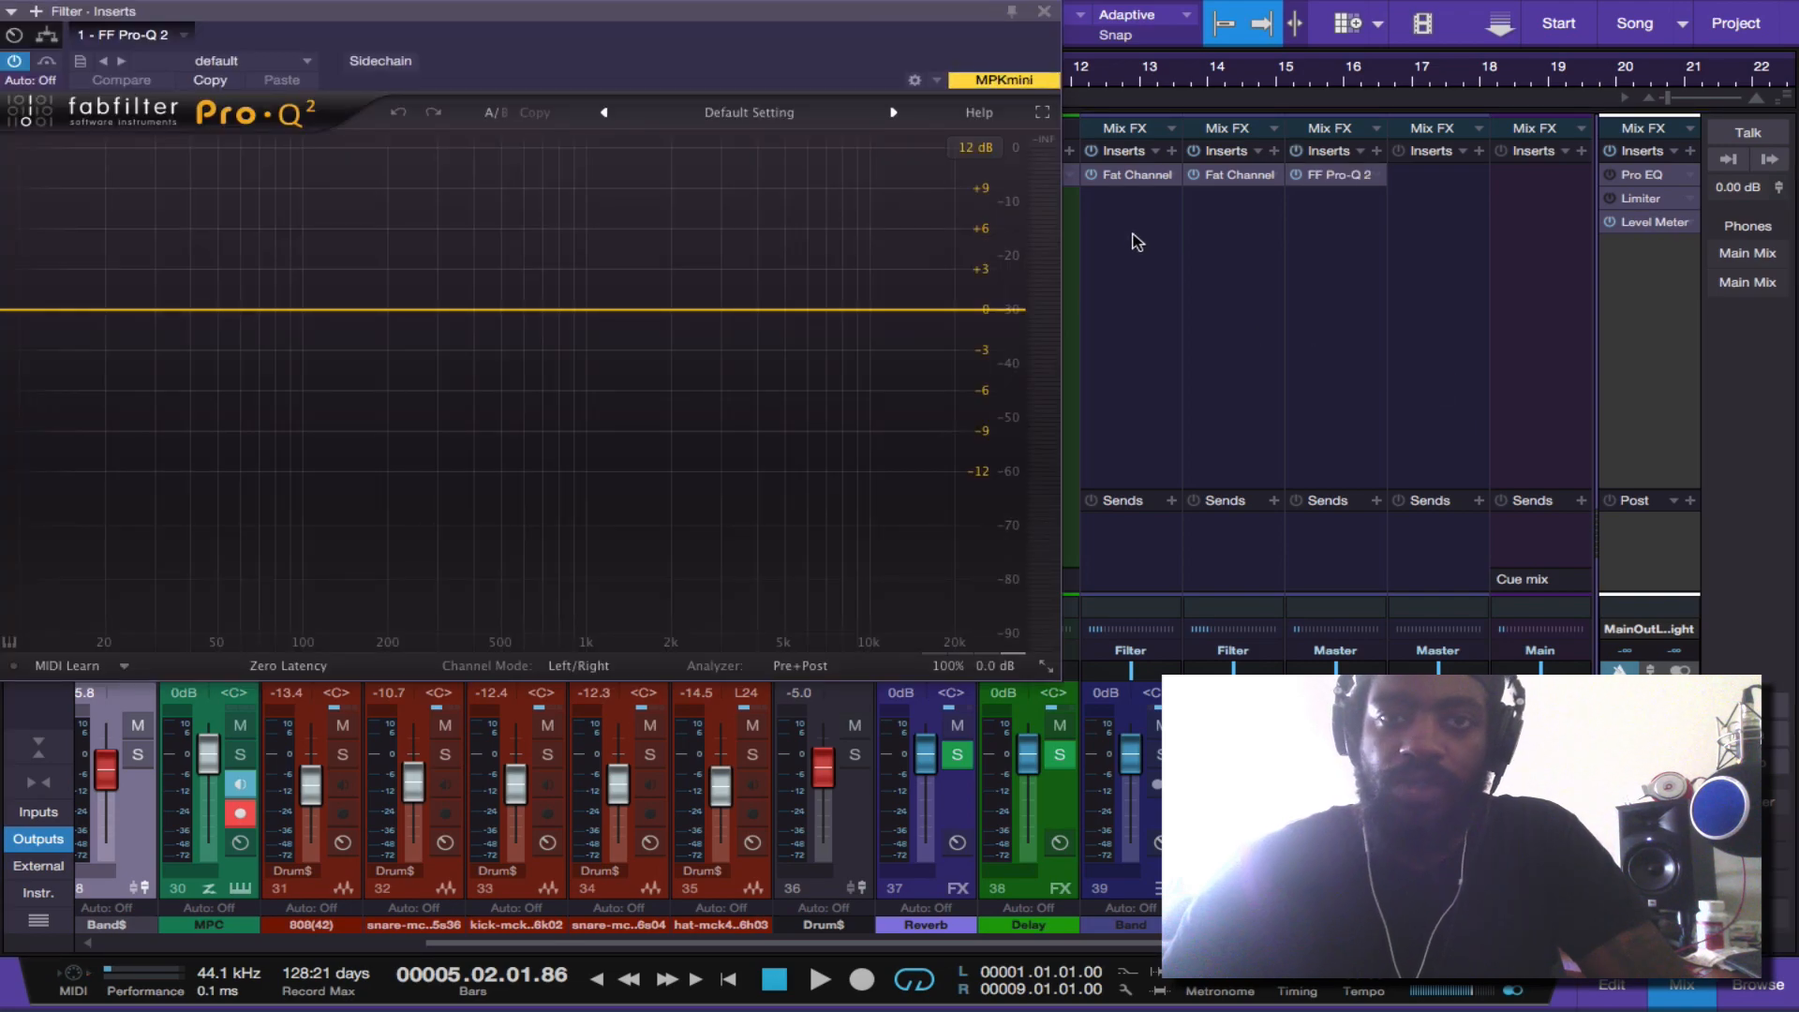
pyautogui.moveTo(846, 16); pyautogui.dragTo(975, 8)
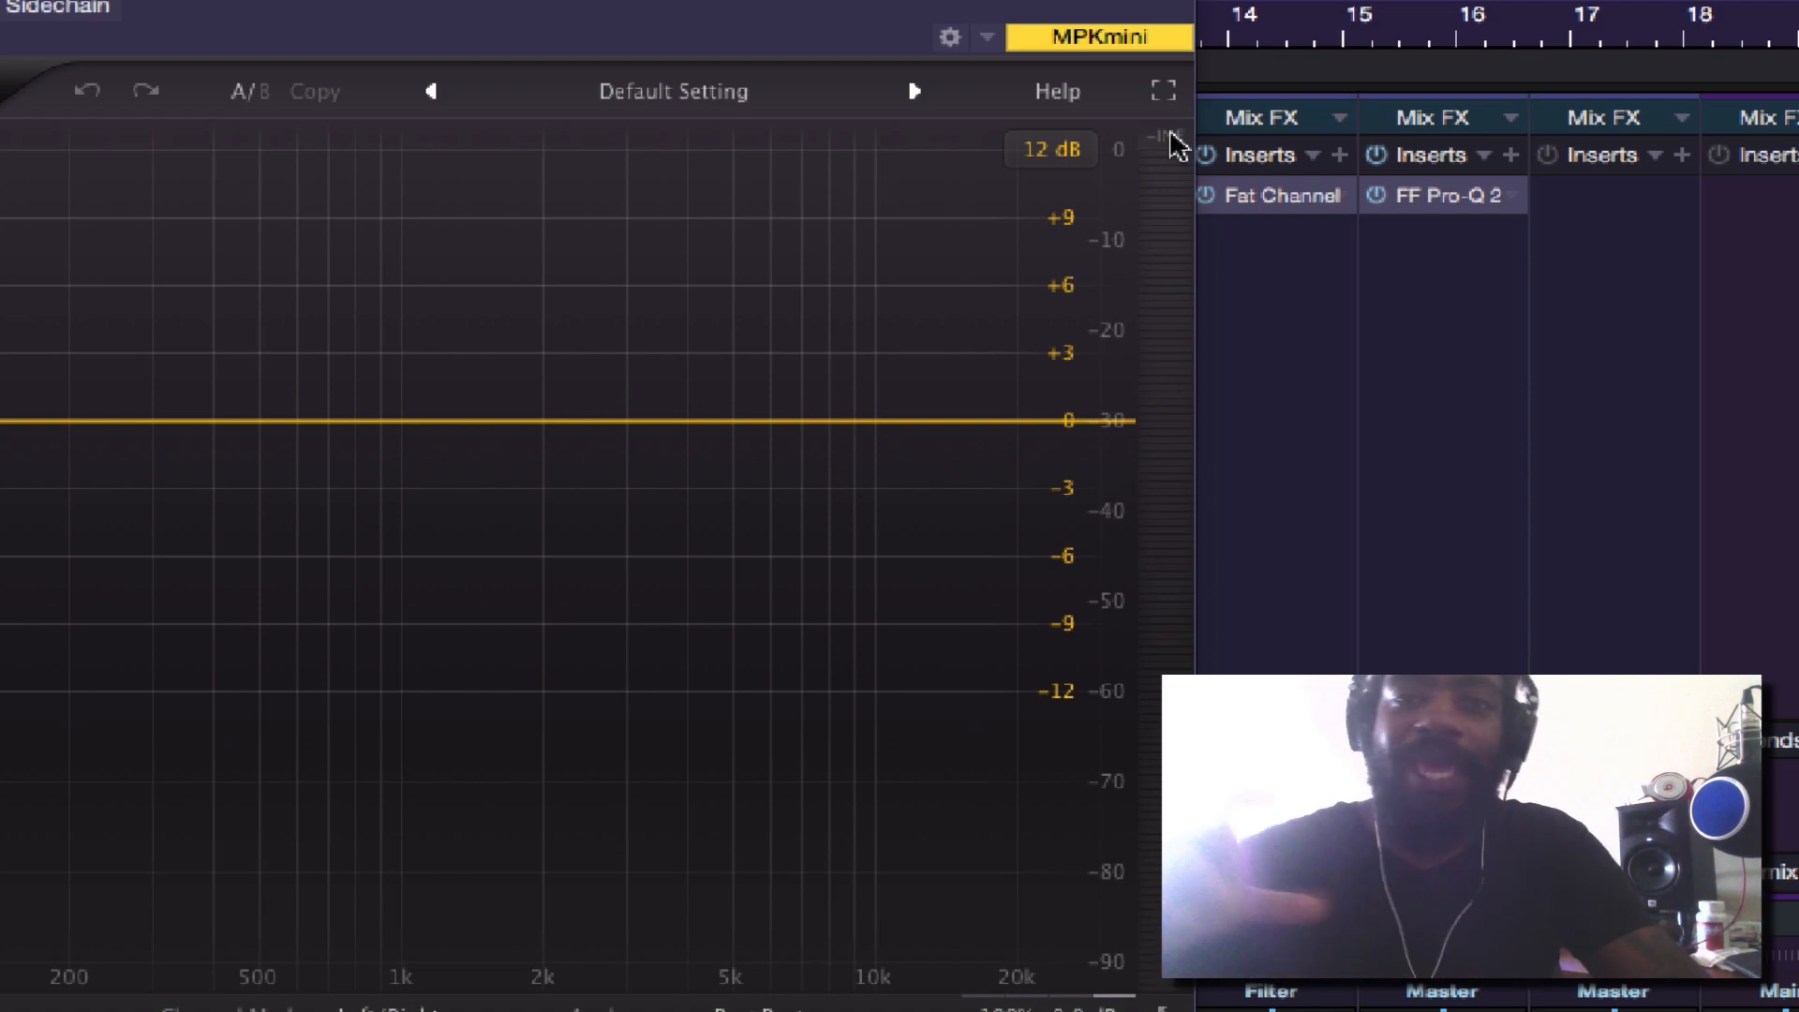
# - Play the song through the Filter bus's Pro-Q 2 and switch its channel mode to Mid/Side
pyautogui.press('space')
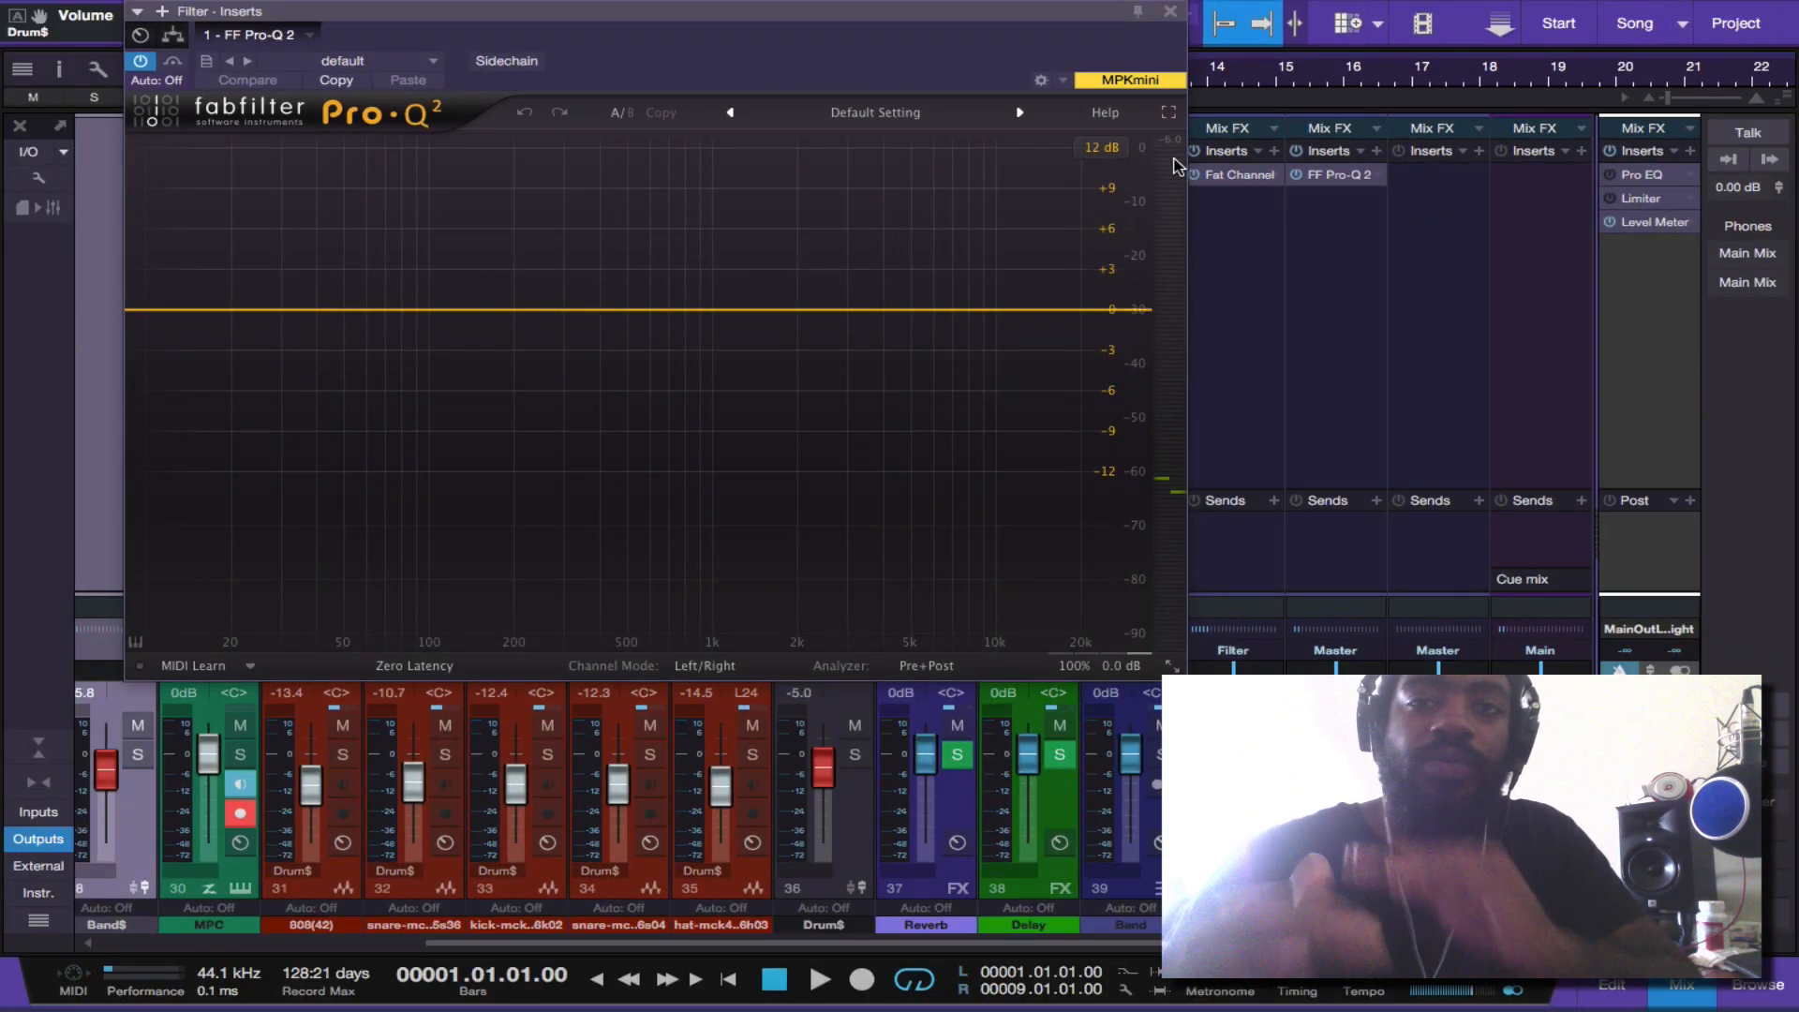
pyautogui.press('space')
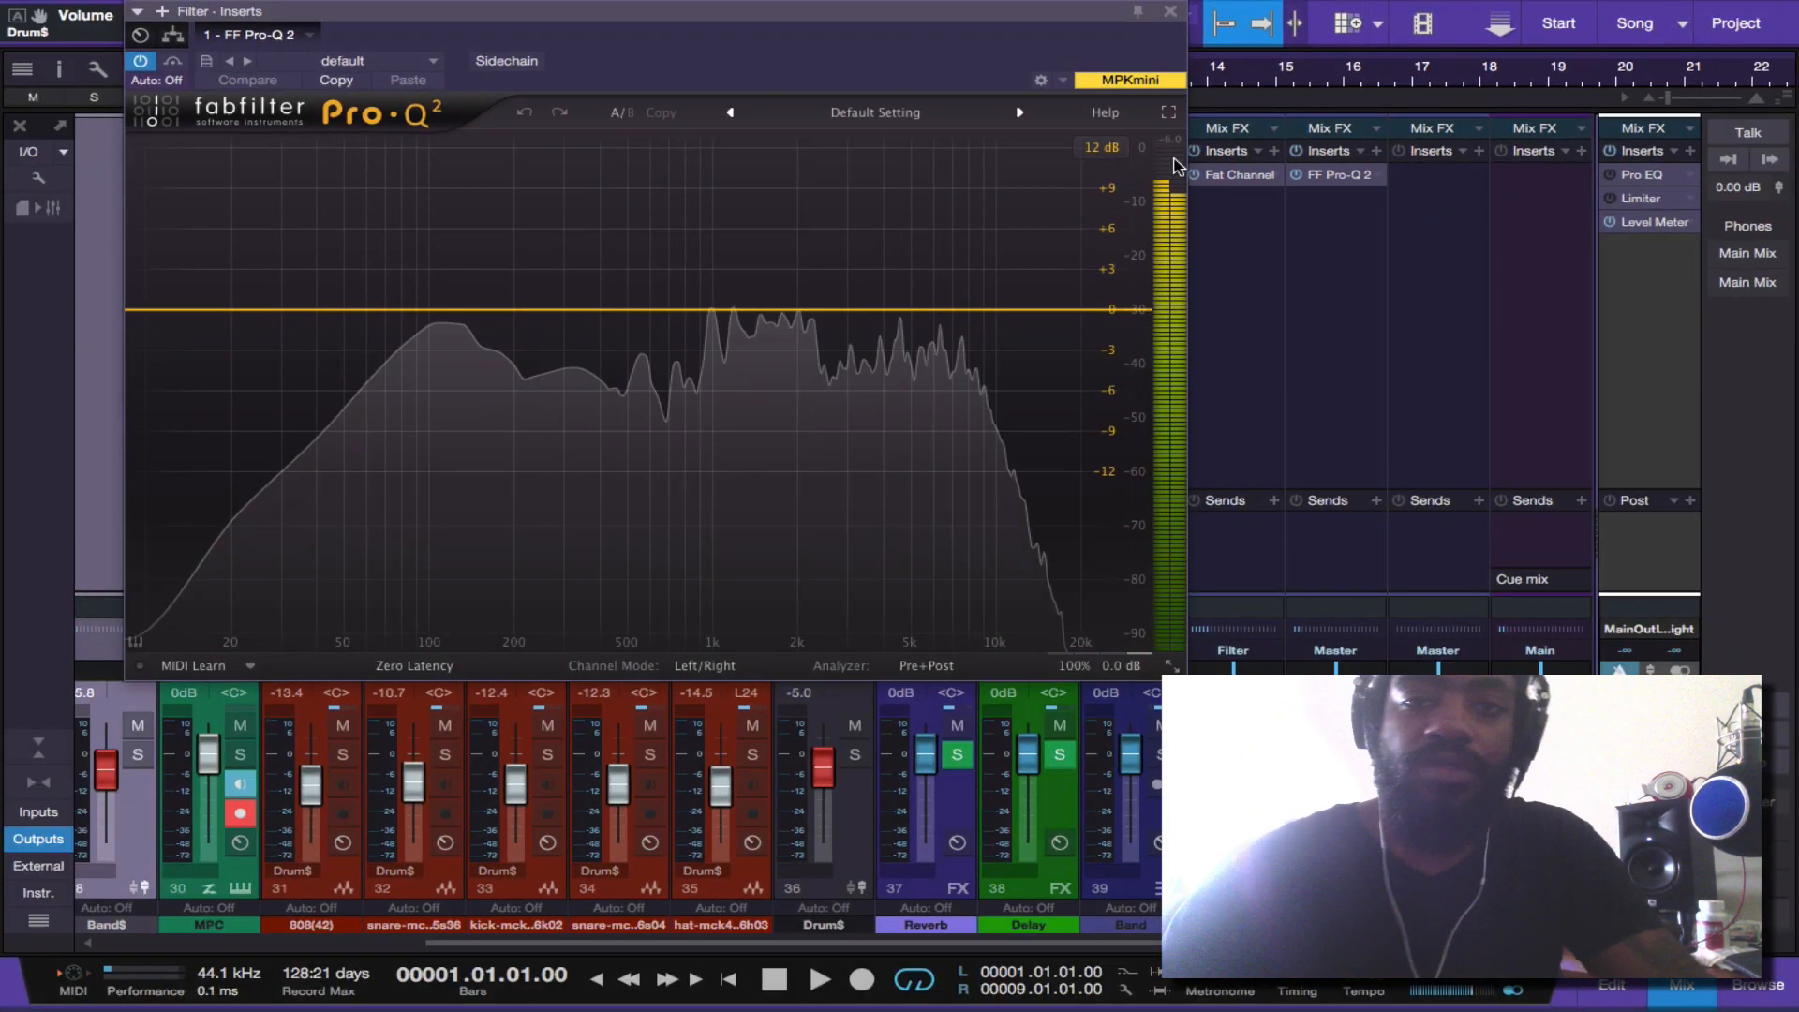
pyautogui.click(706, 667)
pyautogui.click(722, 715)
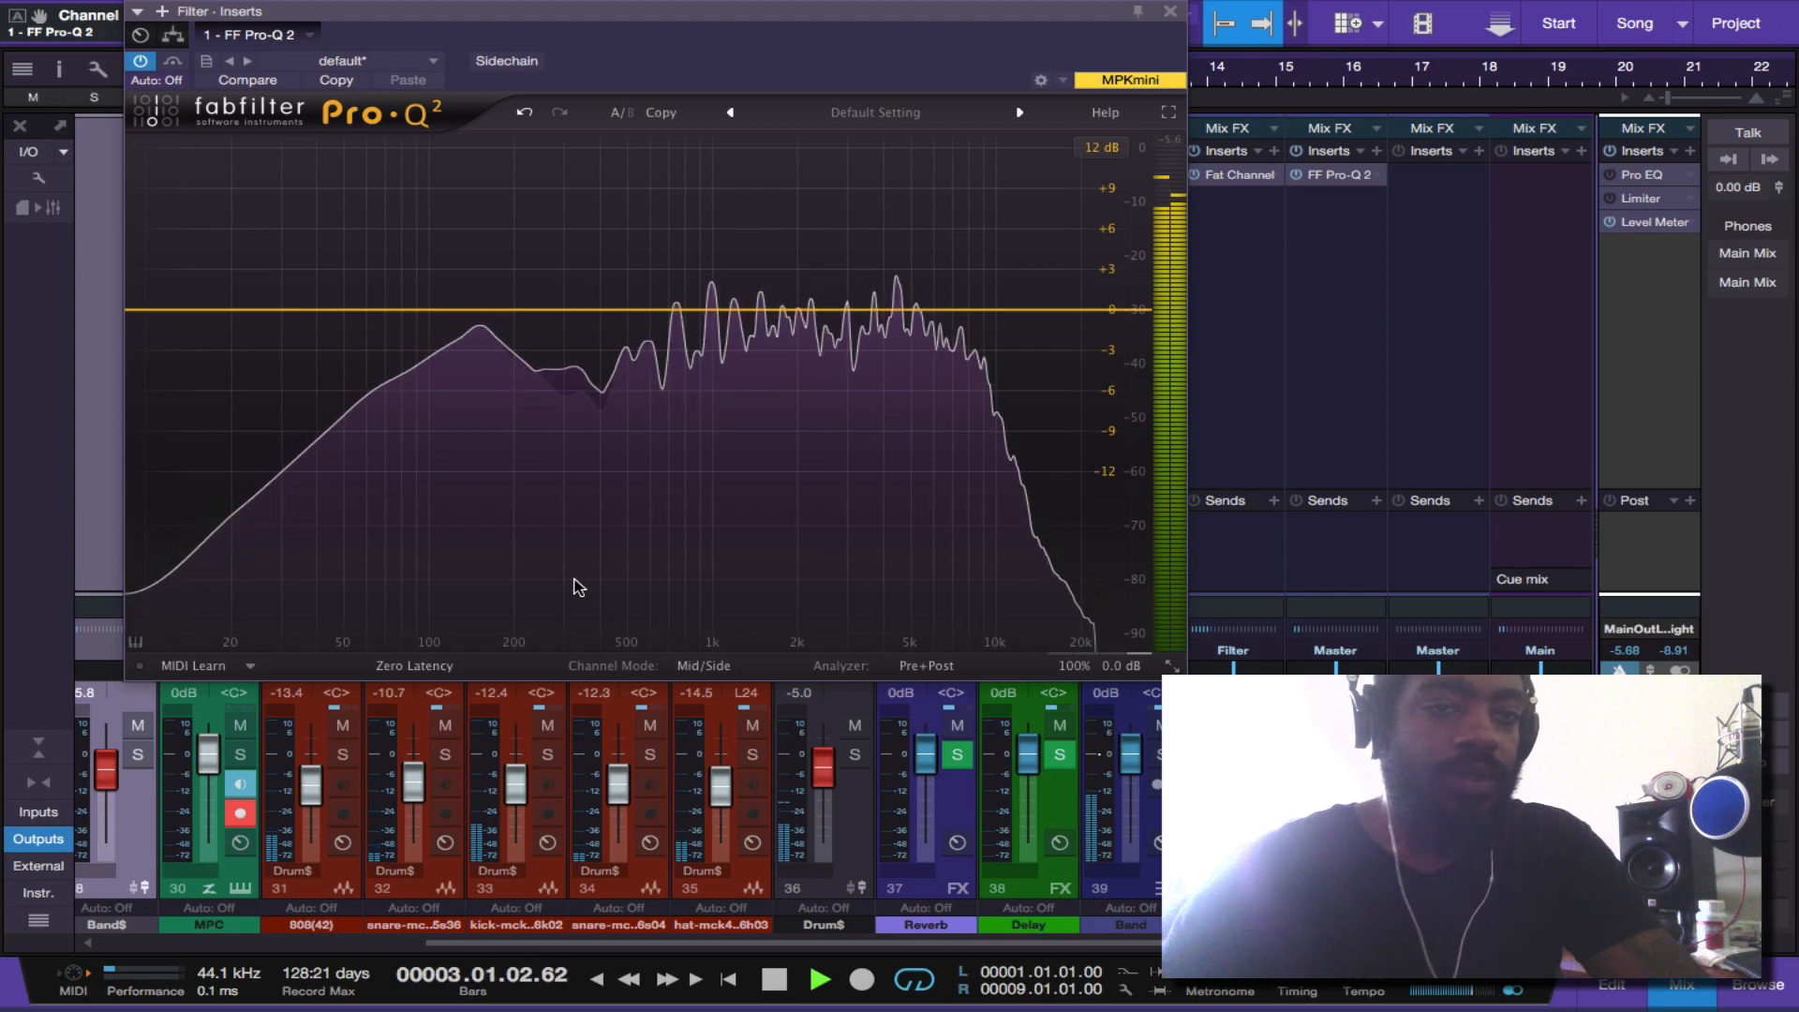
pyautogui.press('space')
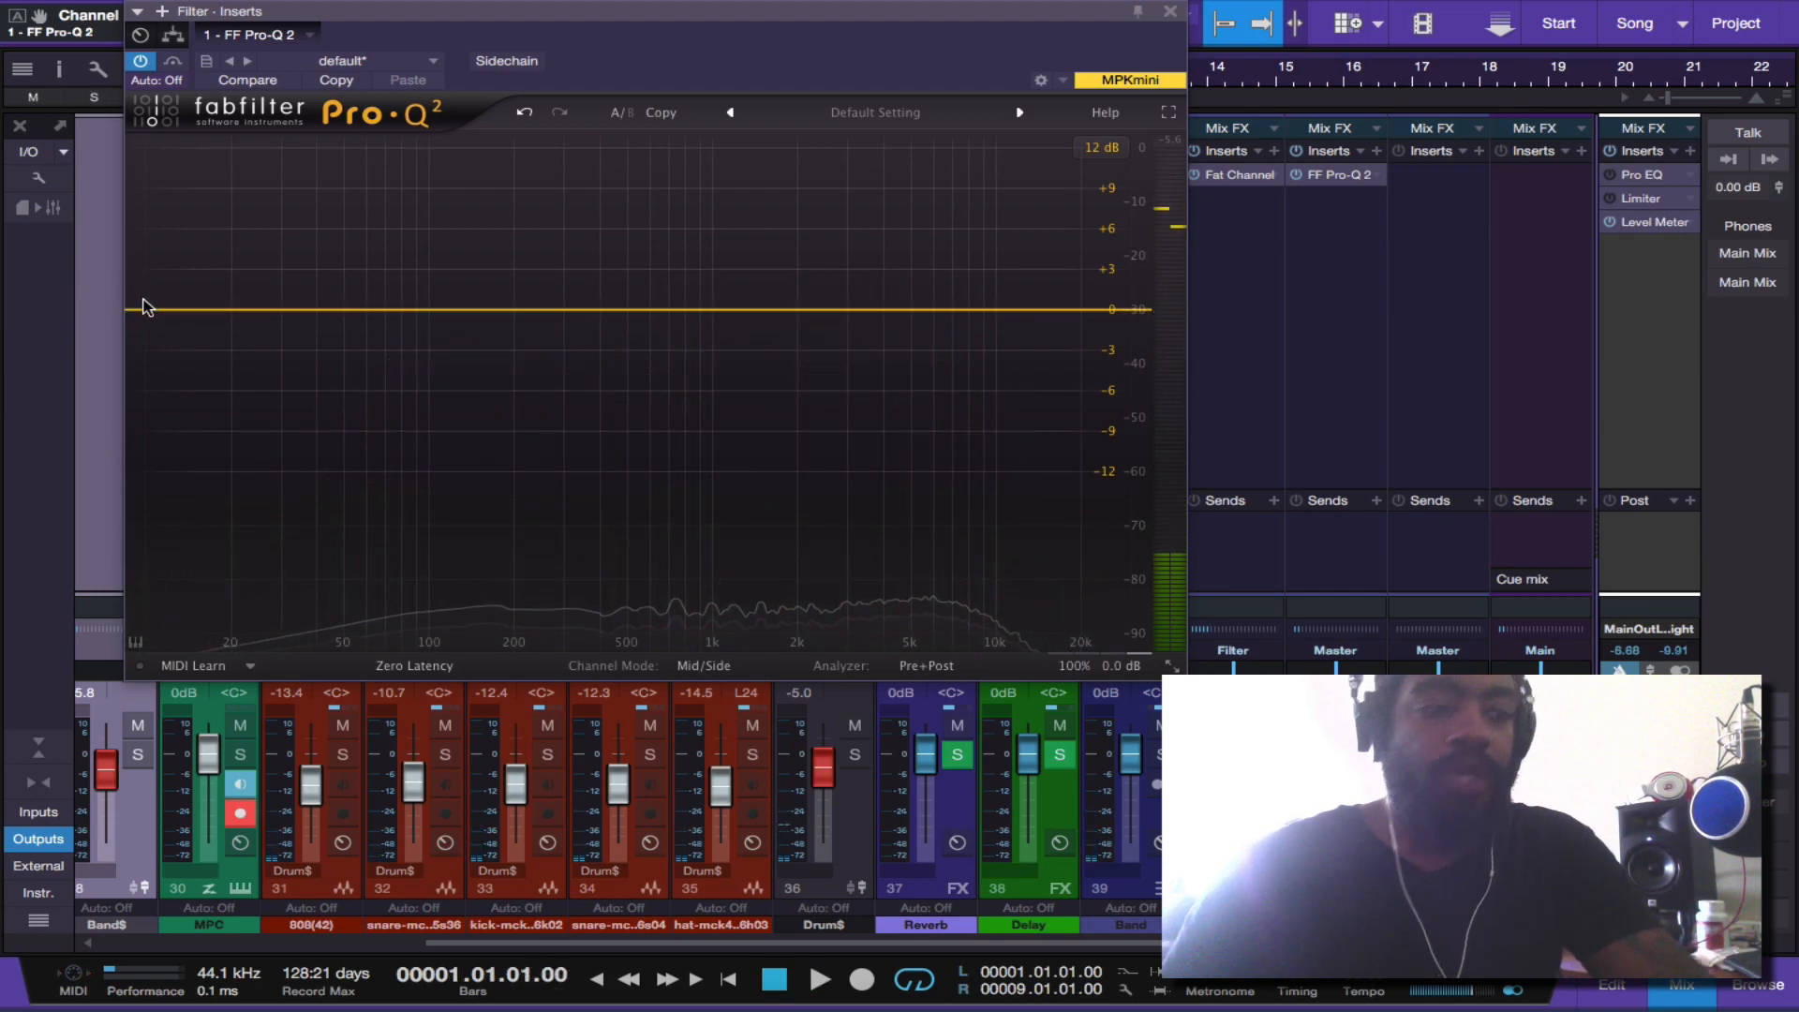
# - Add a 48 dB/oct low cut to the side channel in Pro-Q 2 and adjust its frequency during playback
pyautogui.click(140, 311)
pyautogui.click(199, 598)
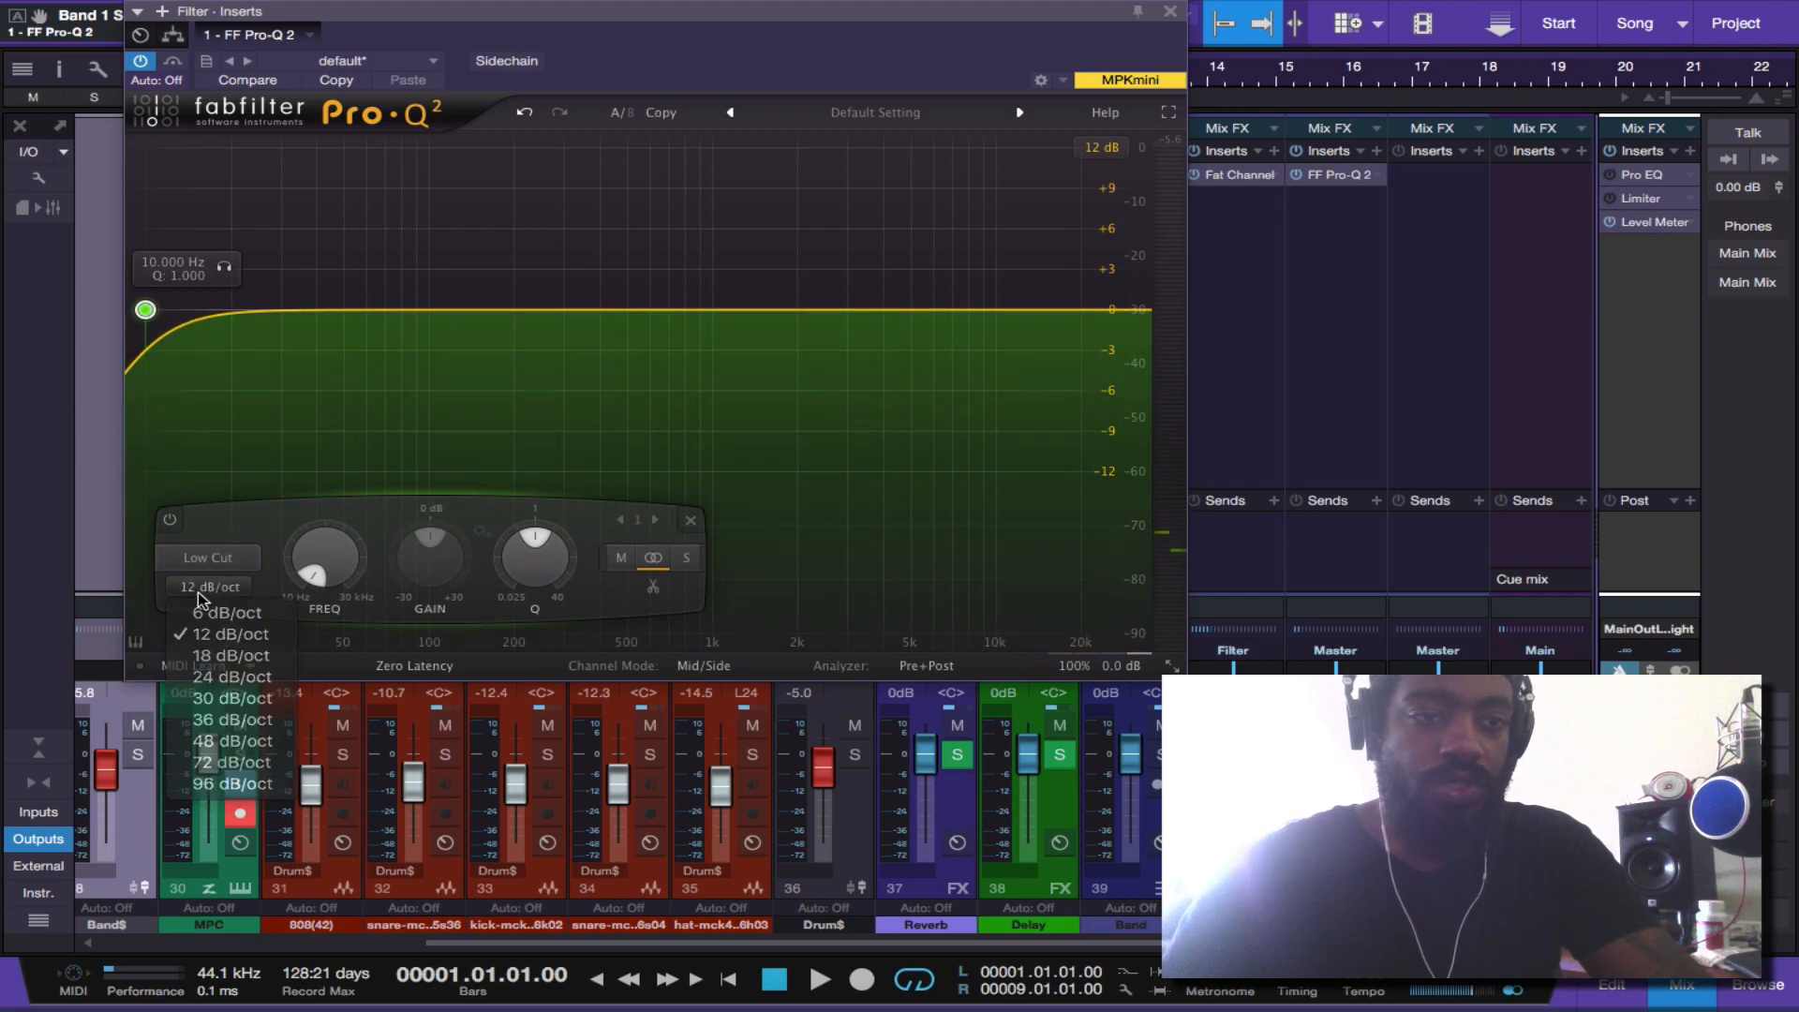
pyautogui.click(216, 742)
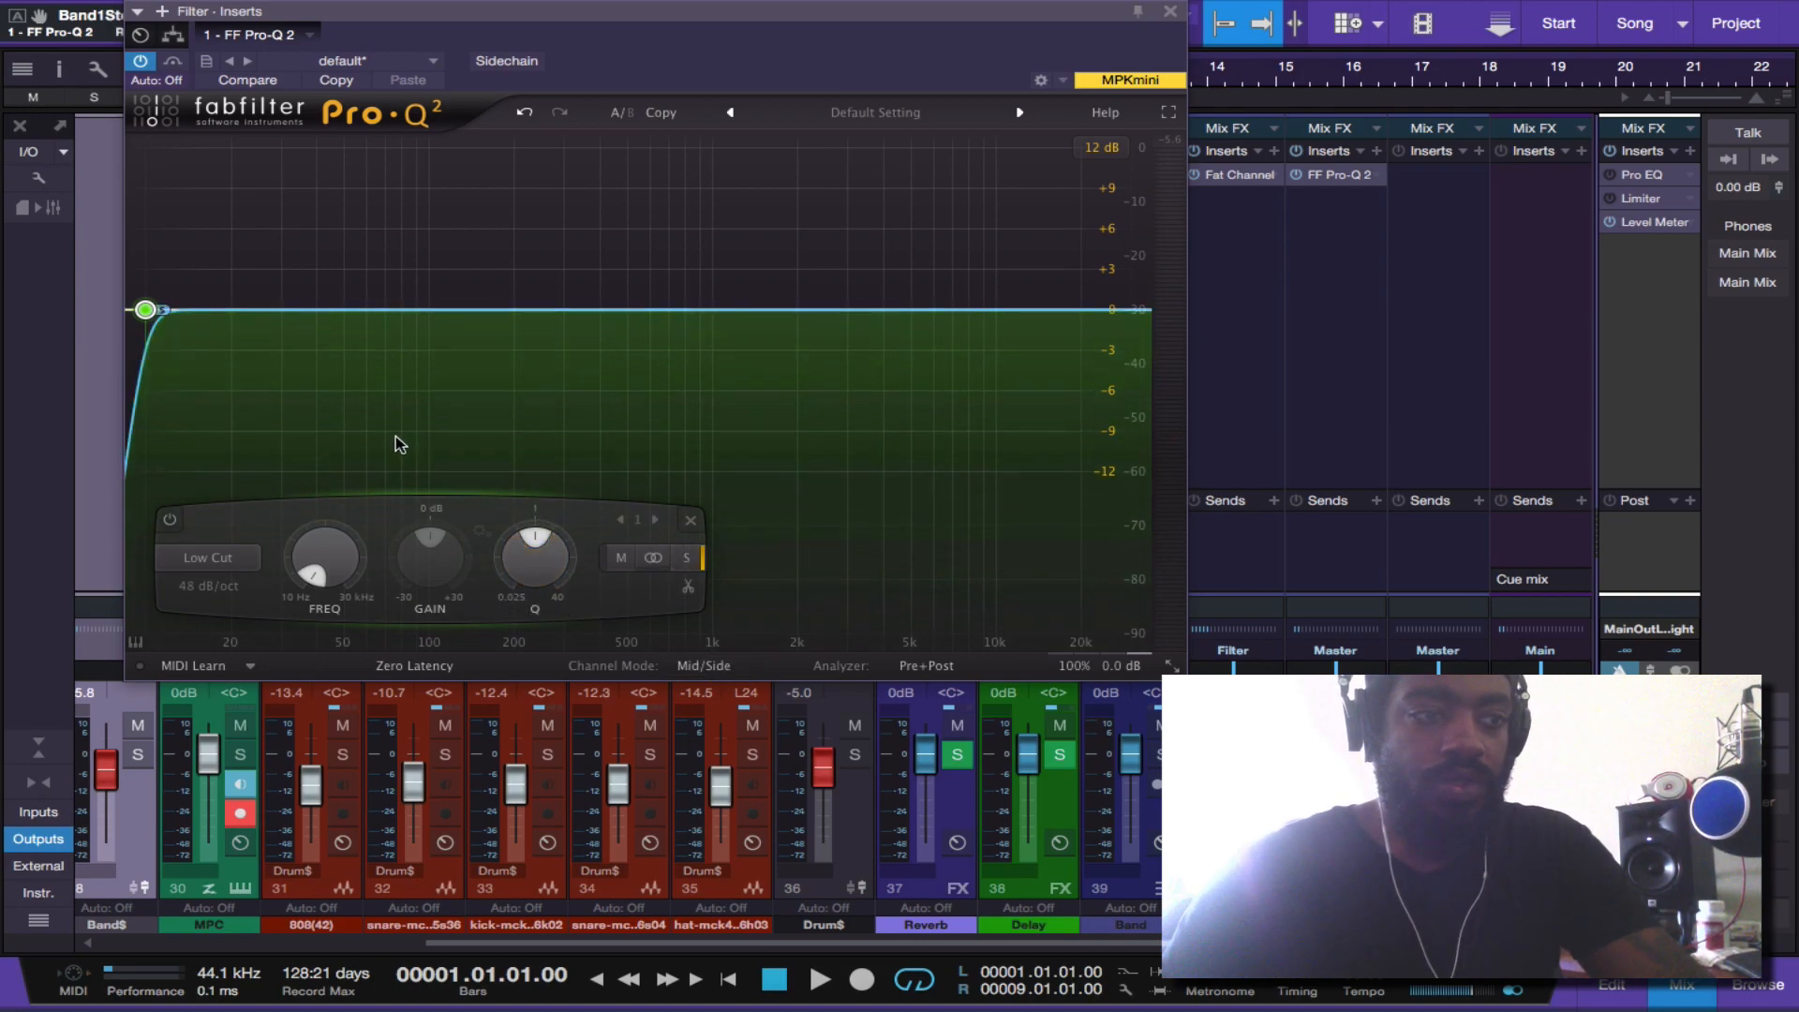
pyautogui.press('space')
pyautogui.moveTo(146, 309); pyautogui.dragTo(337, 560)
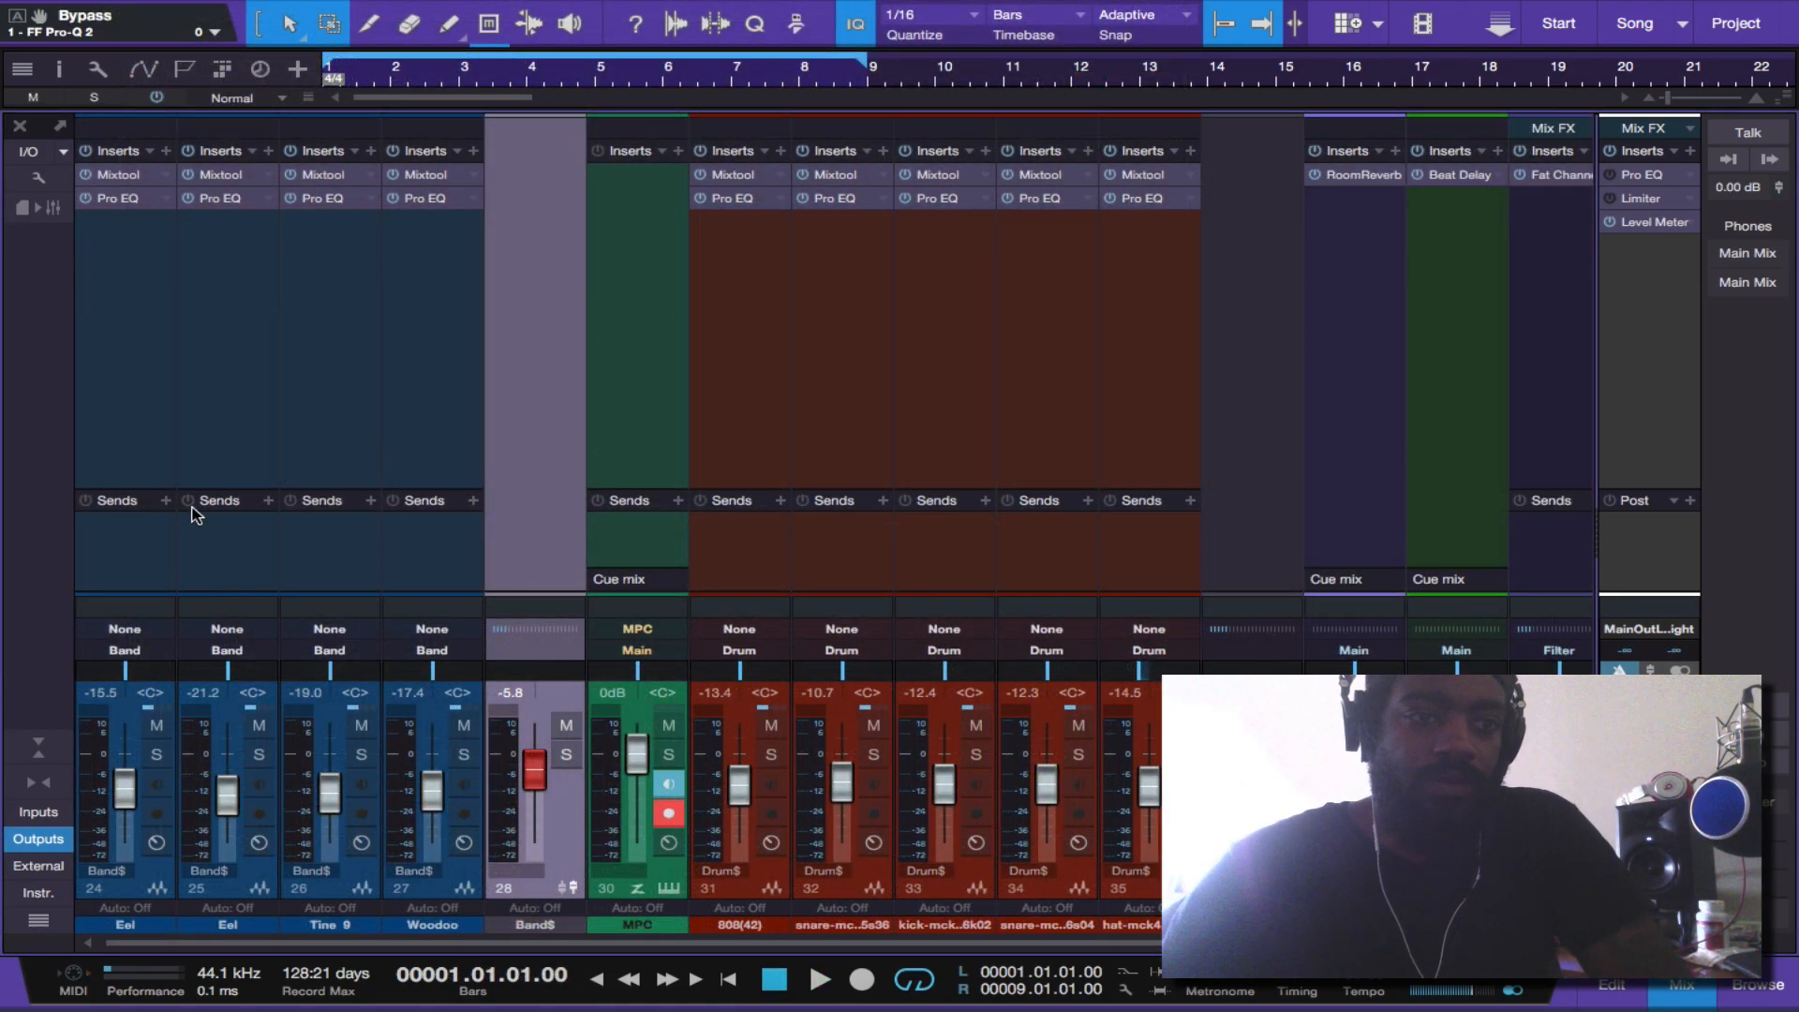
# - Add Reverb and Delay sends to the first Eel track
pyautogui.click(167, 502)
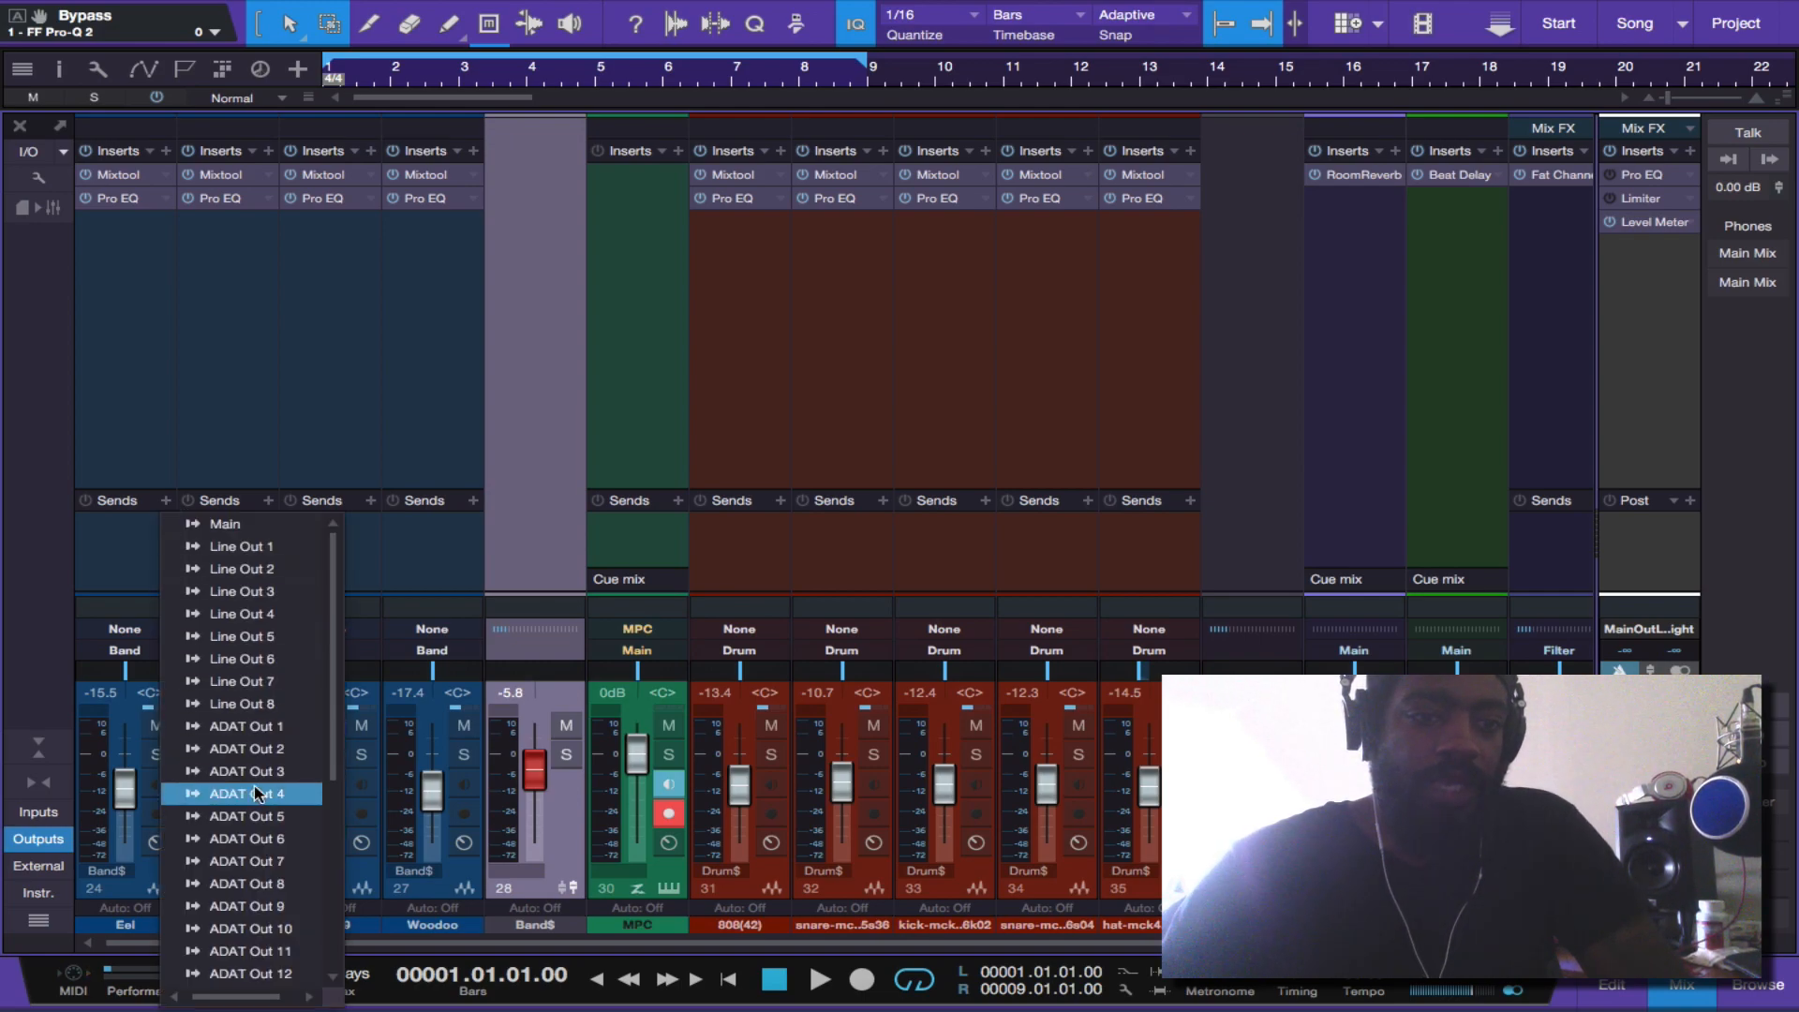
pyautogui.scroll(-5, 239, 787)
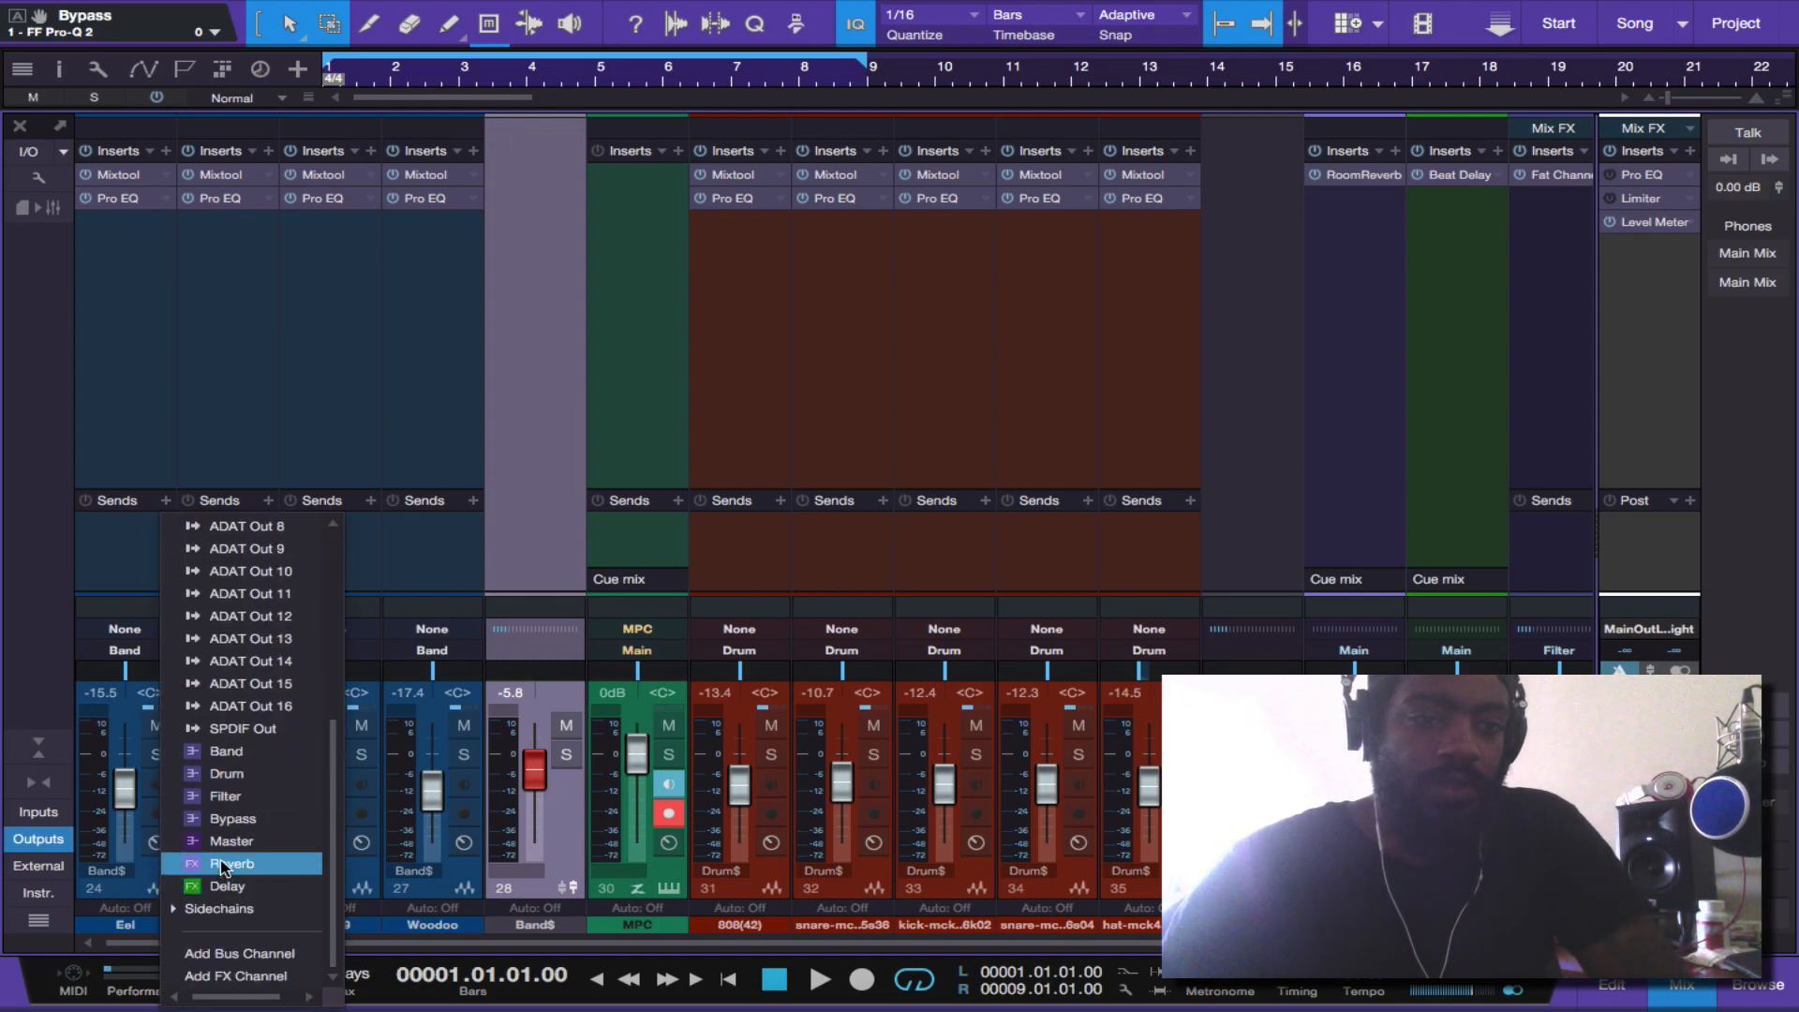
pyautogui.click(225, 864)
pyautogui.click(167, 503)
pyautogui.scroll(-5, 189, 839)
pyautogui.click(185, 883)
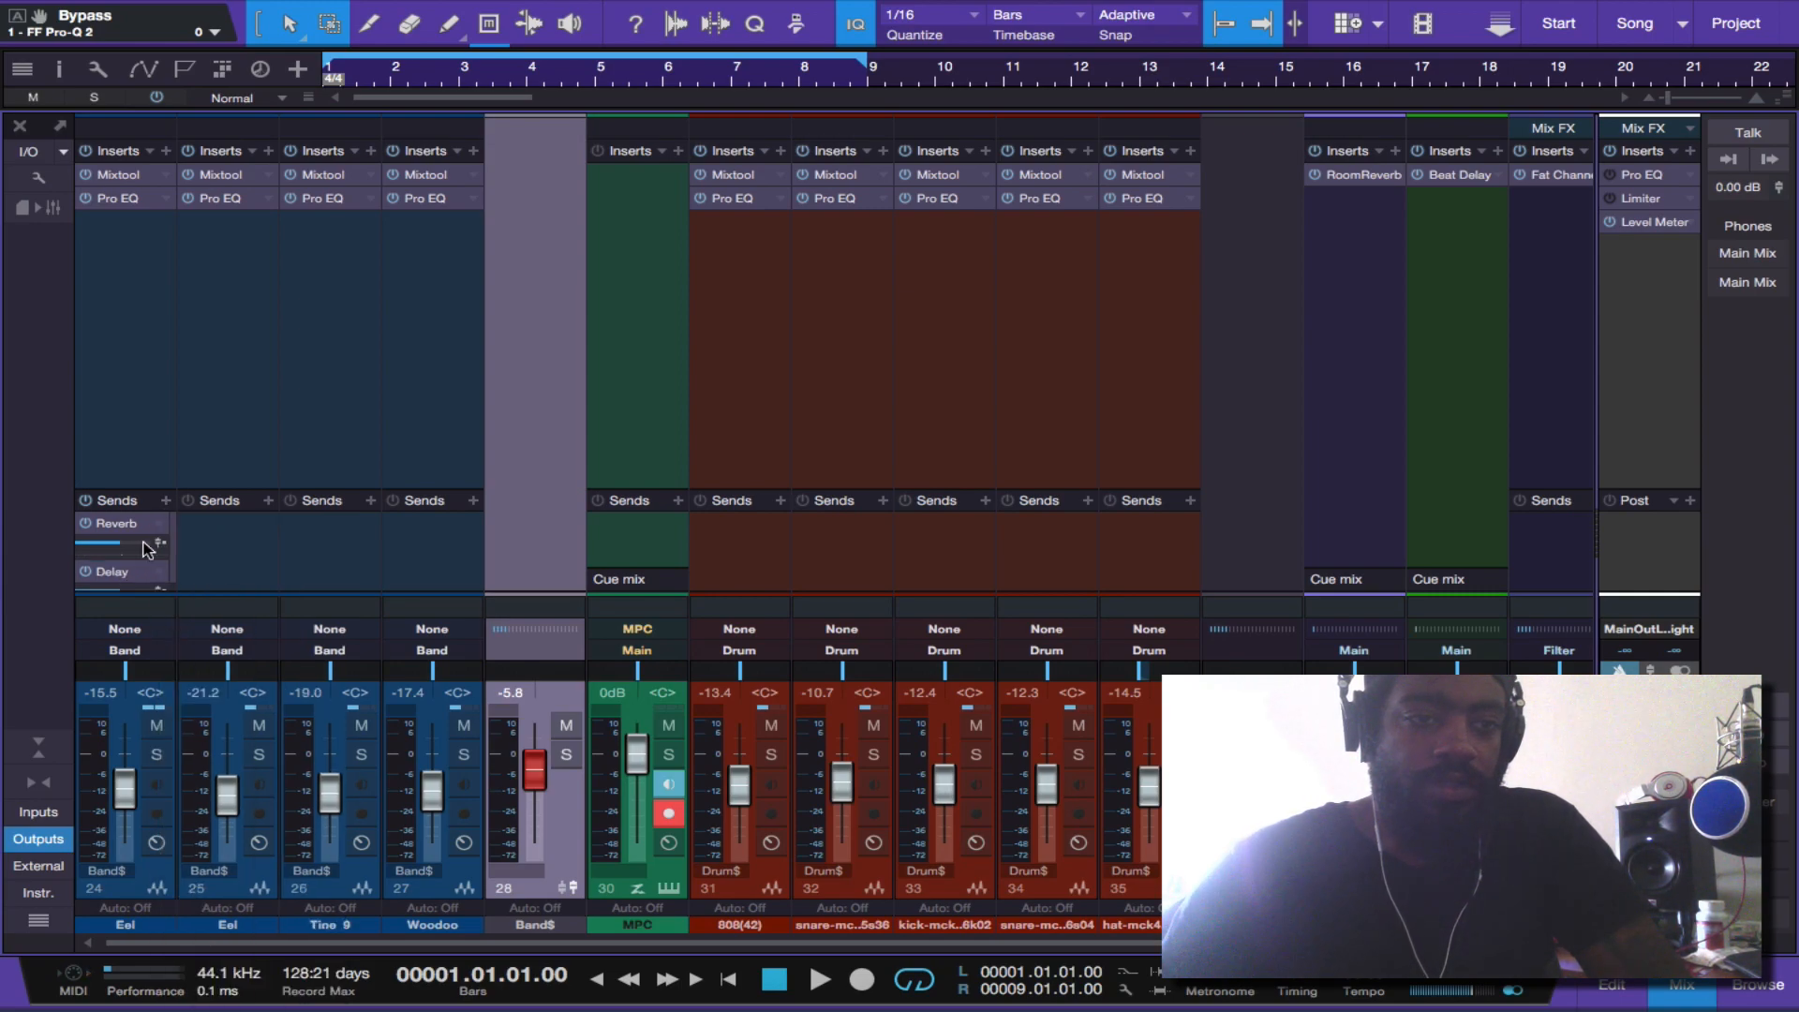
# - Copy the Reverb and Delay sends from the first Eel track to the second Eel, Tine 9 and Woodoo tracks
pyautogui.moveTo(186, 525); pyautogui.dragTo(241, 529)
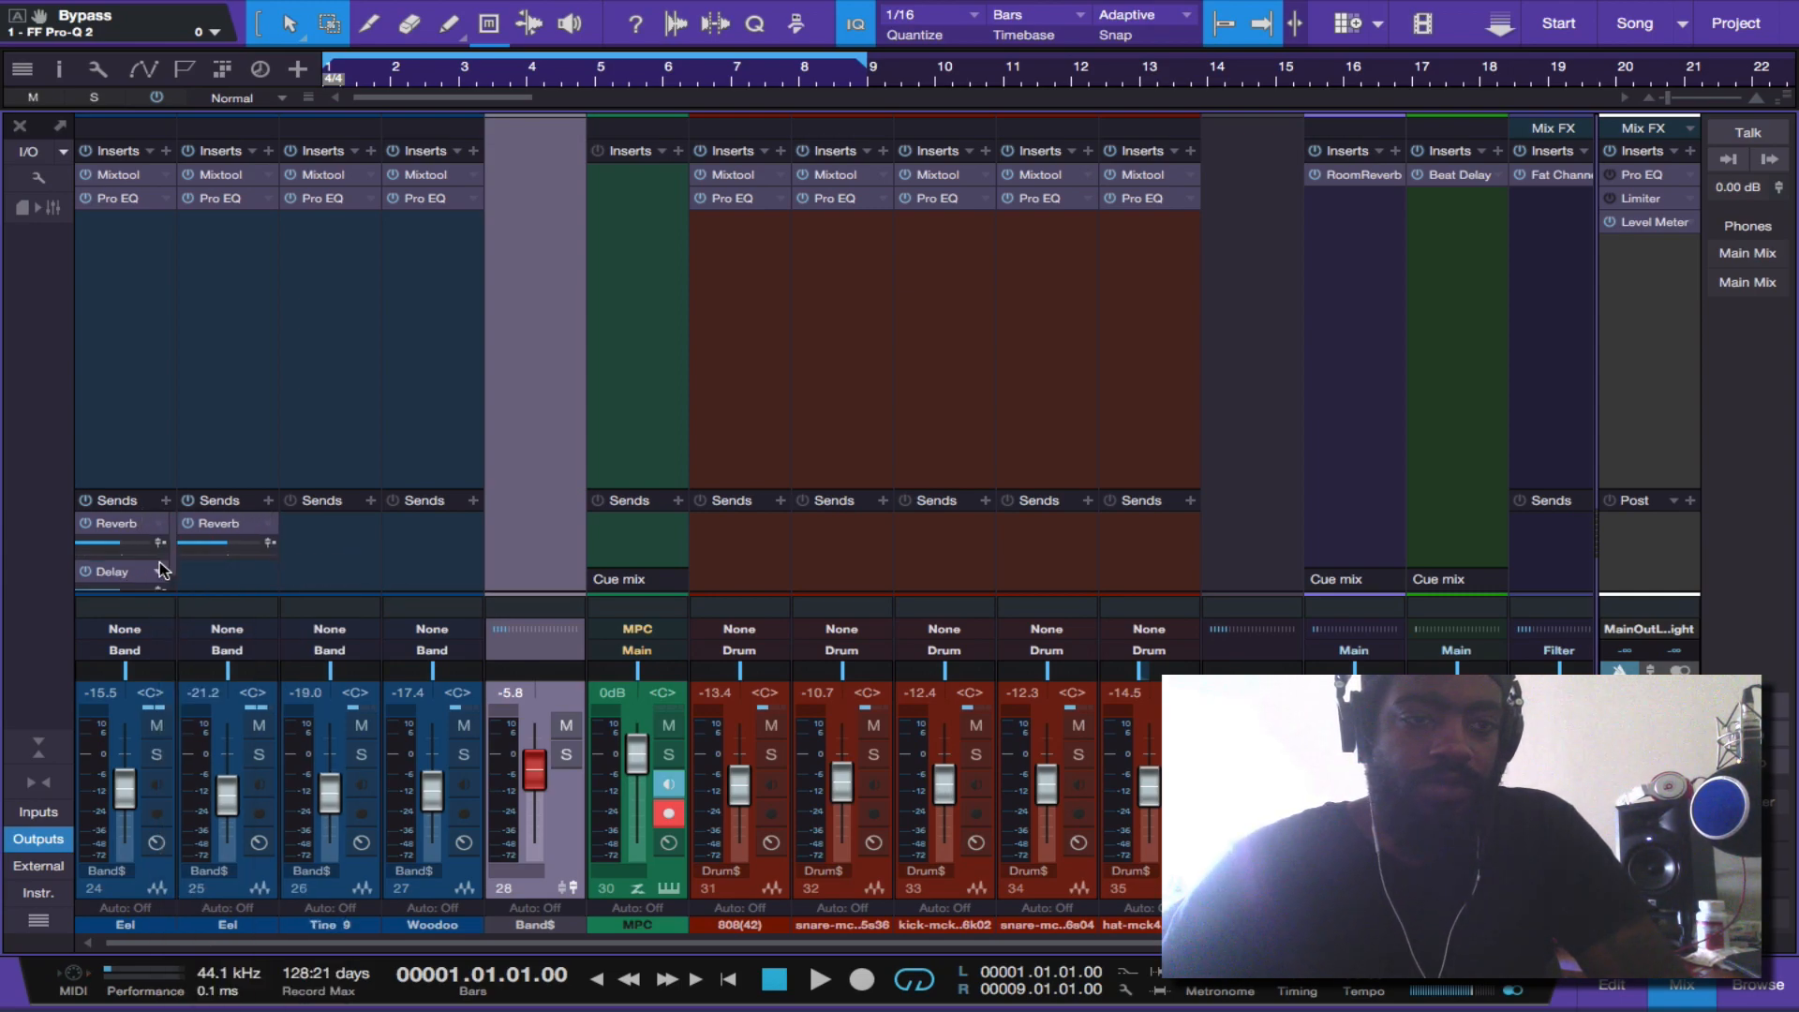
pyautogui.click(214, 576)
pyautogui.click(227, 578)
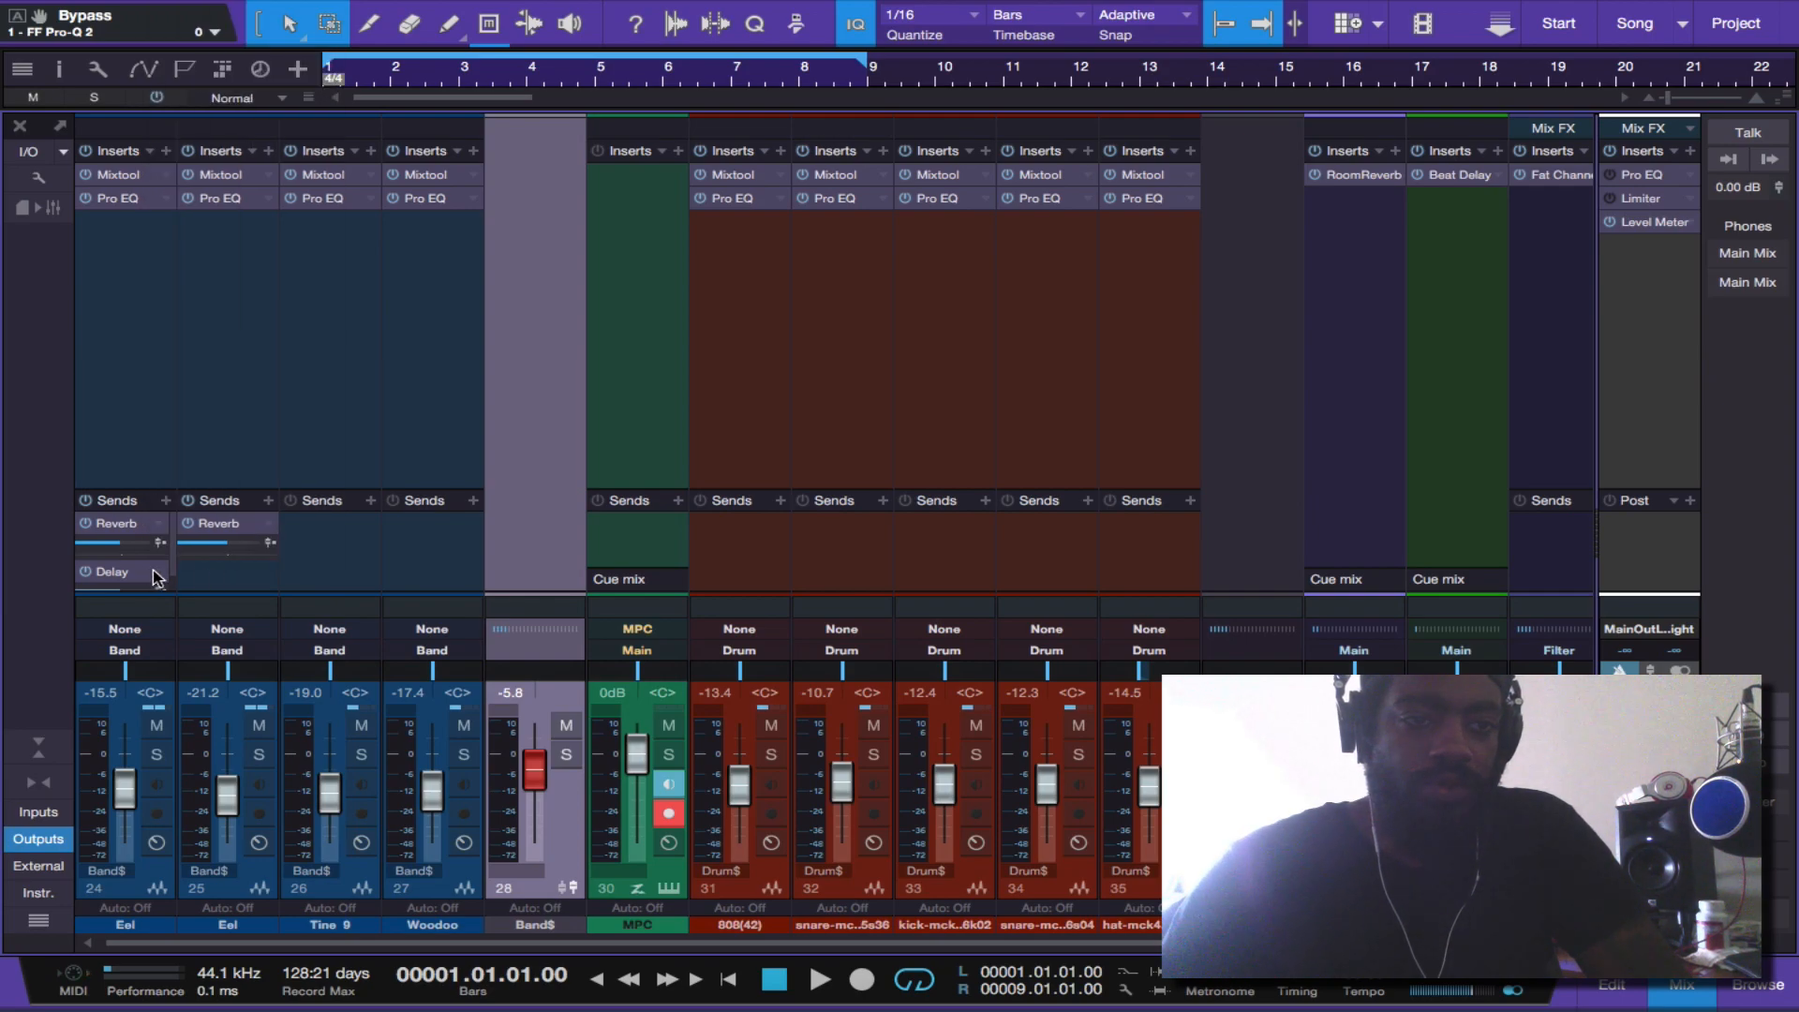
pyautogui.moveTo(148, 576); pyautogui.dragTo(217, 576)
# - Copy the Reverb and Delay sends to both snare tracks and the hat track, then play the song
pyautogui.moveTo(287, 489); pyautogui.dragTo(862, 516)
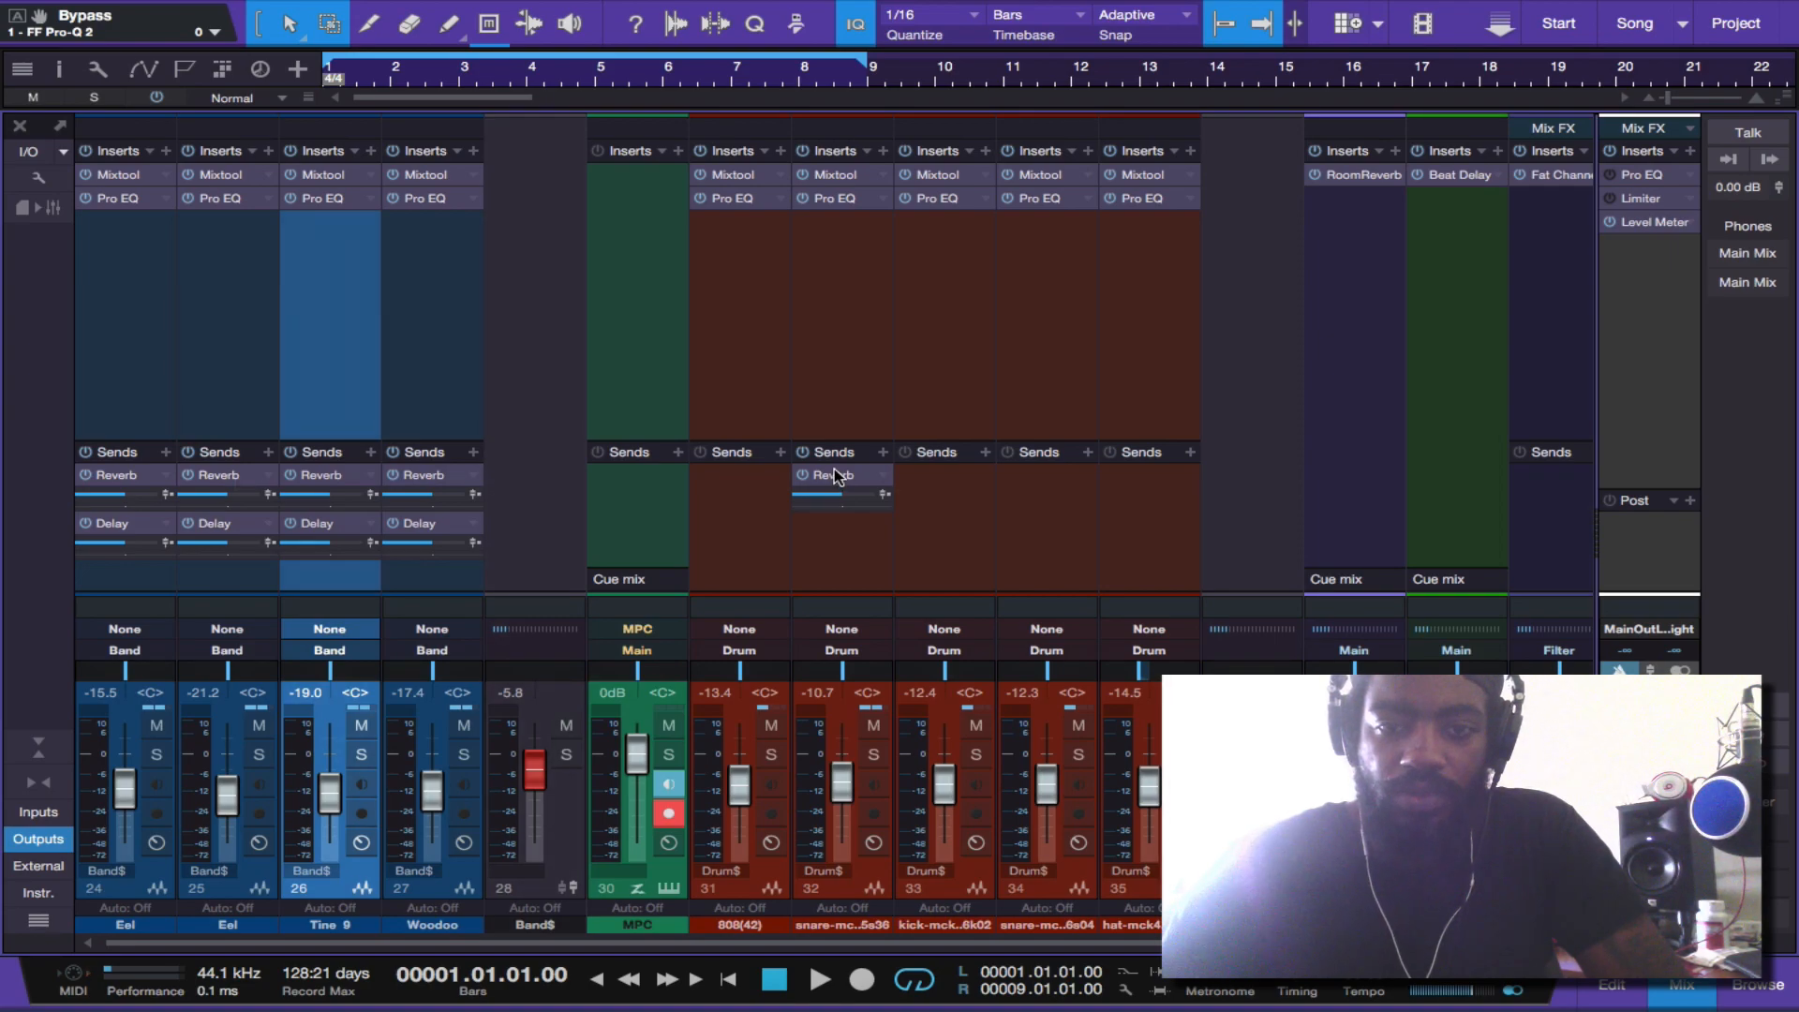
pyautogui.moveTo(421, 525); pyautogui.dragTo(491, 525)
pyautogui.moveTo(492, 526); pyautogui.dragTo(842, 556)
pyautogui.moveTo(1045, 527); pyautogui.dragTo(1129, 536)
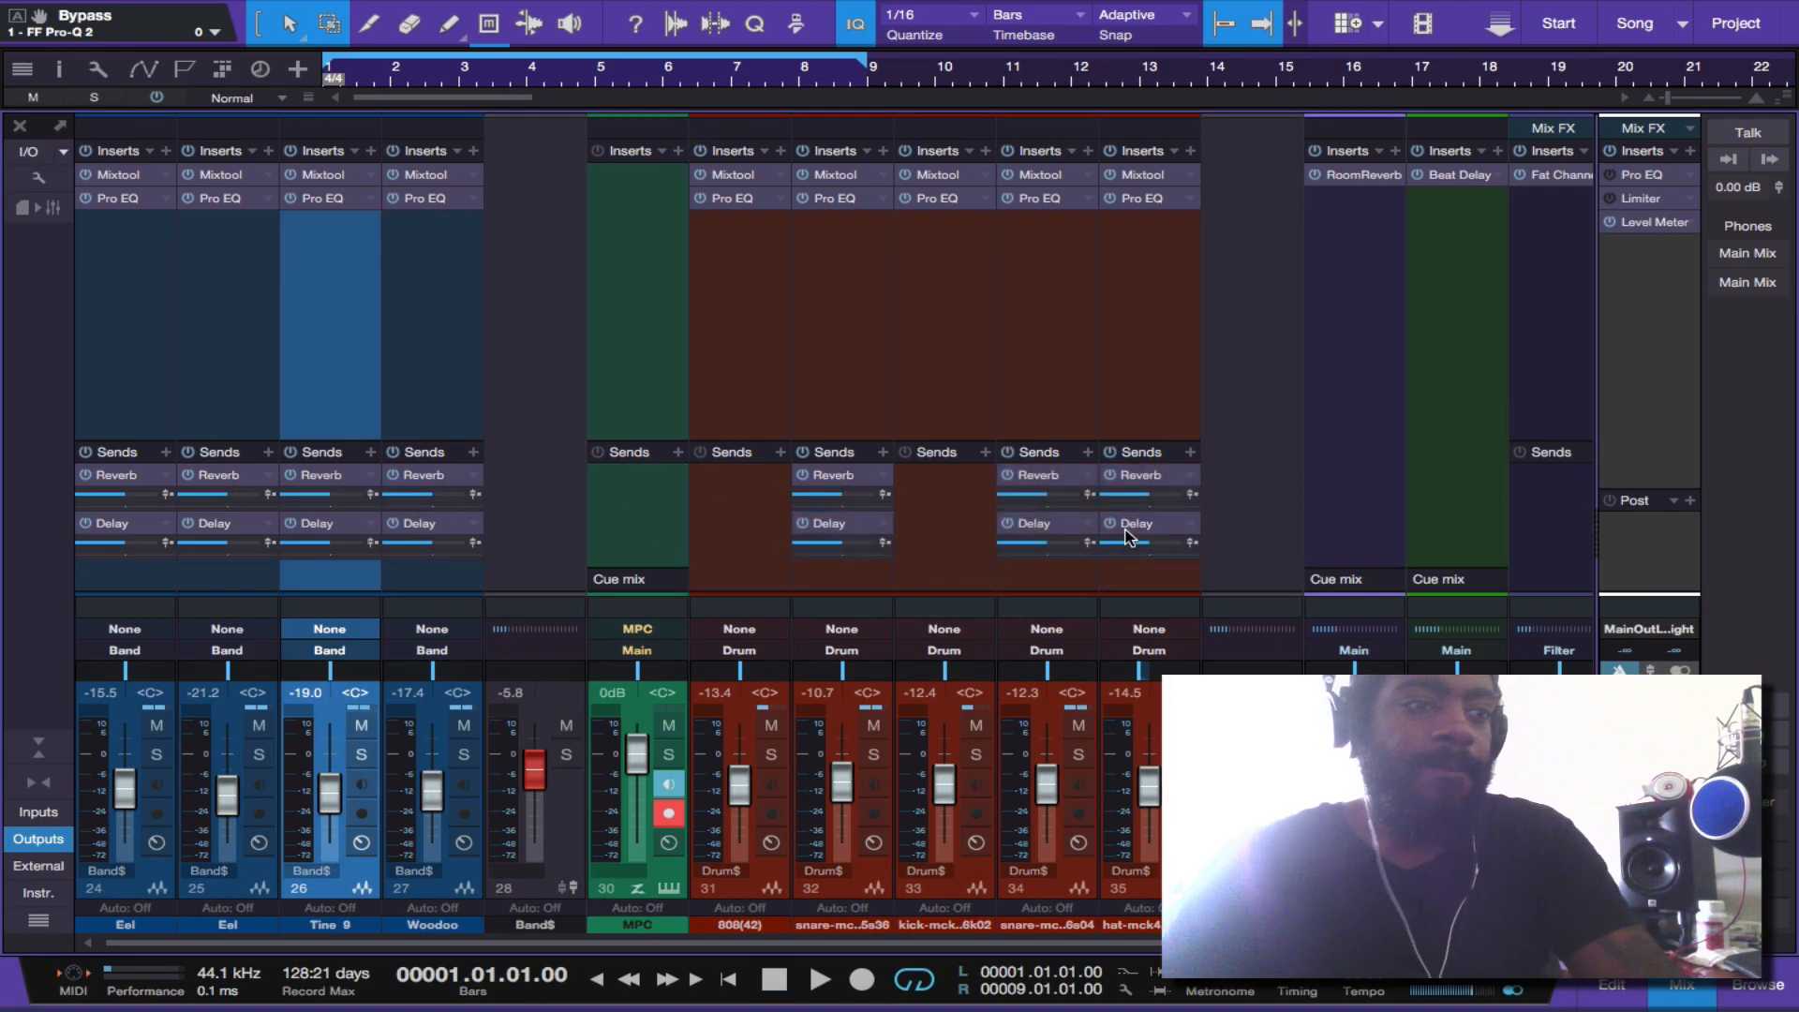
pyautogui.press('space')
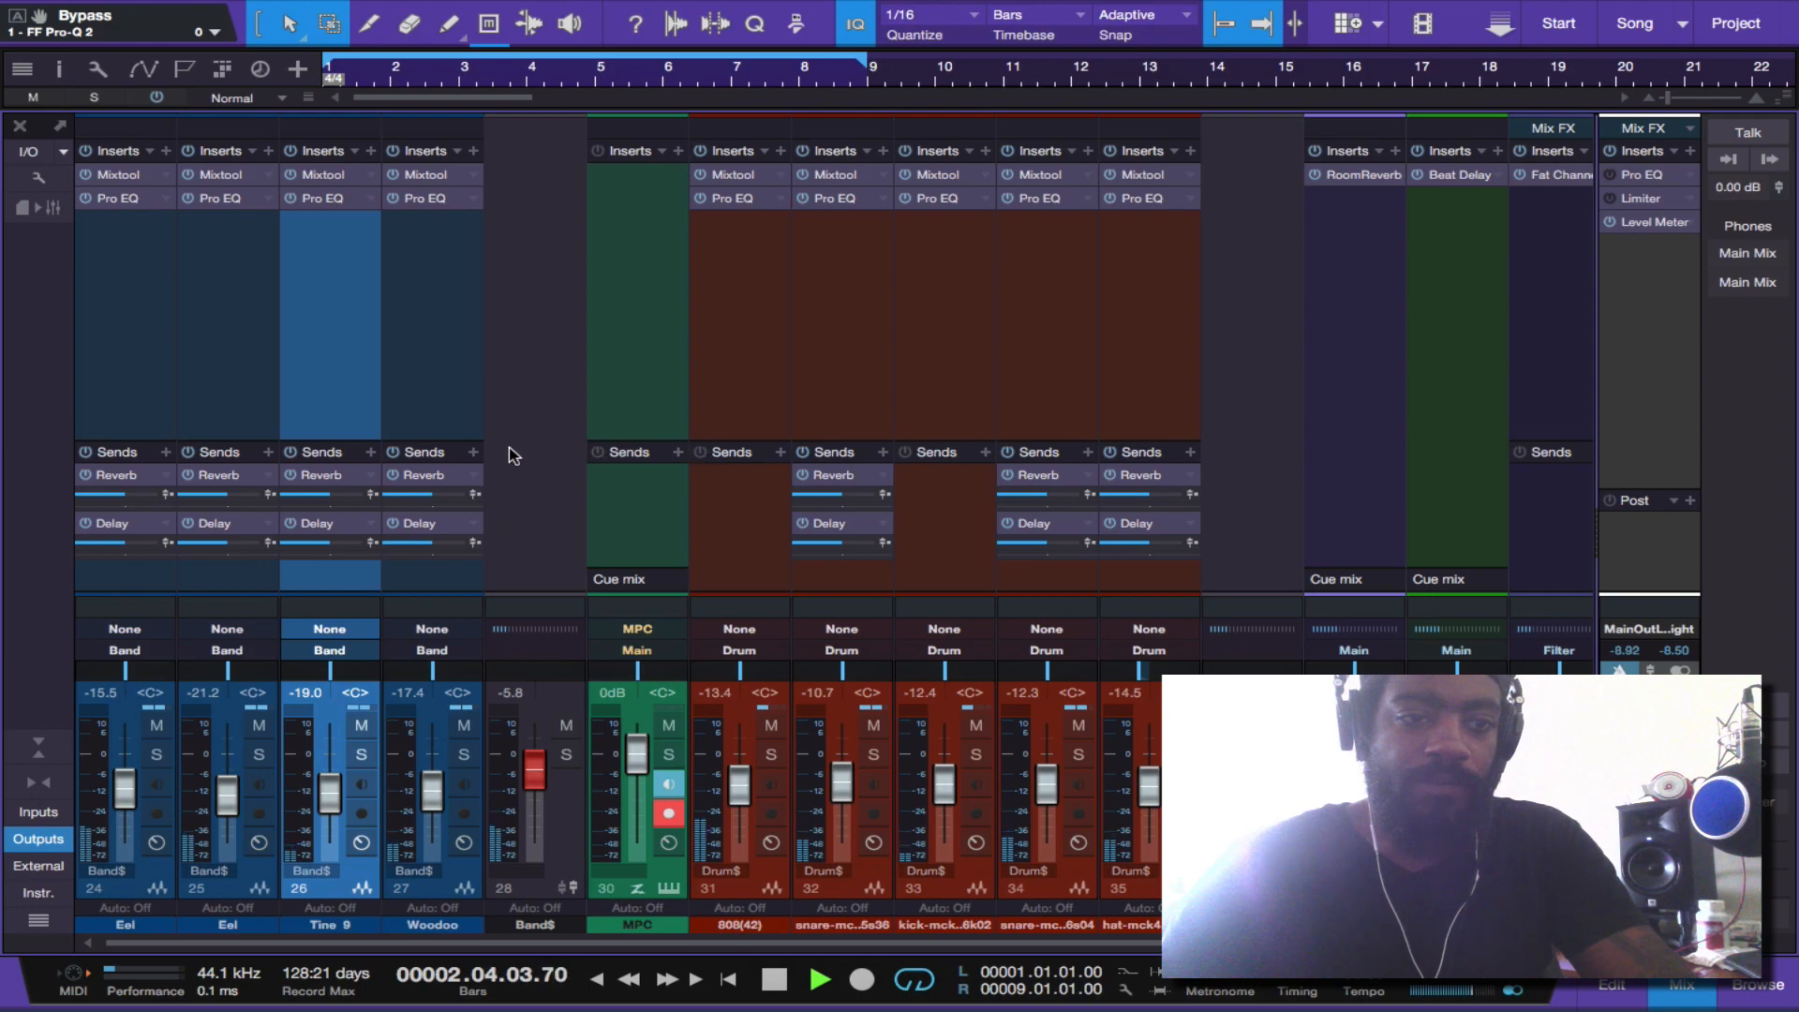
# - Try the second Eel track's Delay send at +3.7 and the Delay channel's volume fully down, and stop playback
pyautogui.moveTo(251, 542)
pyautogui.mouseDown()
pyautogui.moveTo(228, 542)
pyautogui.moveTo(249, 551)
pyautogui.mouseUp()
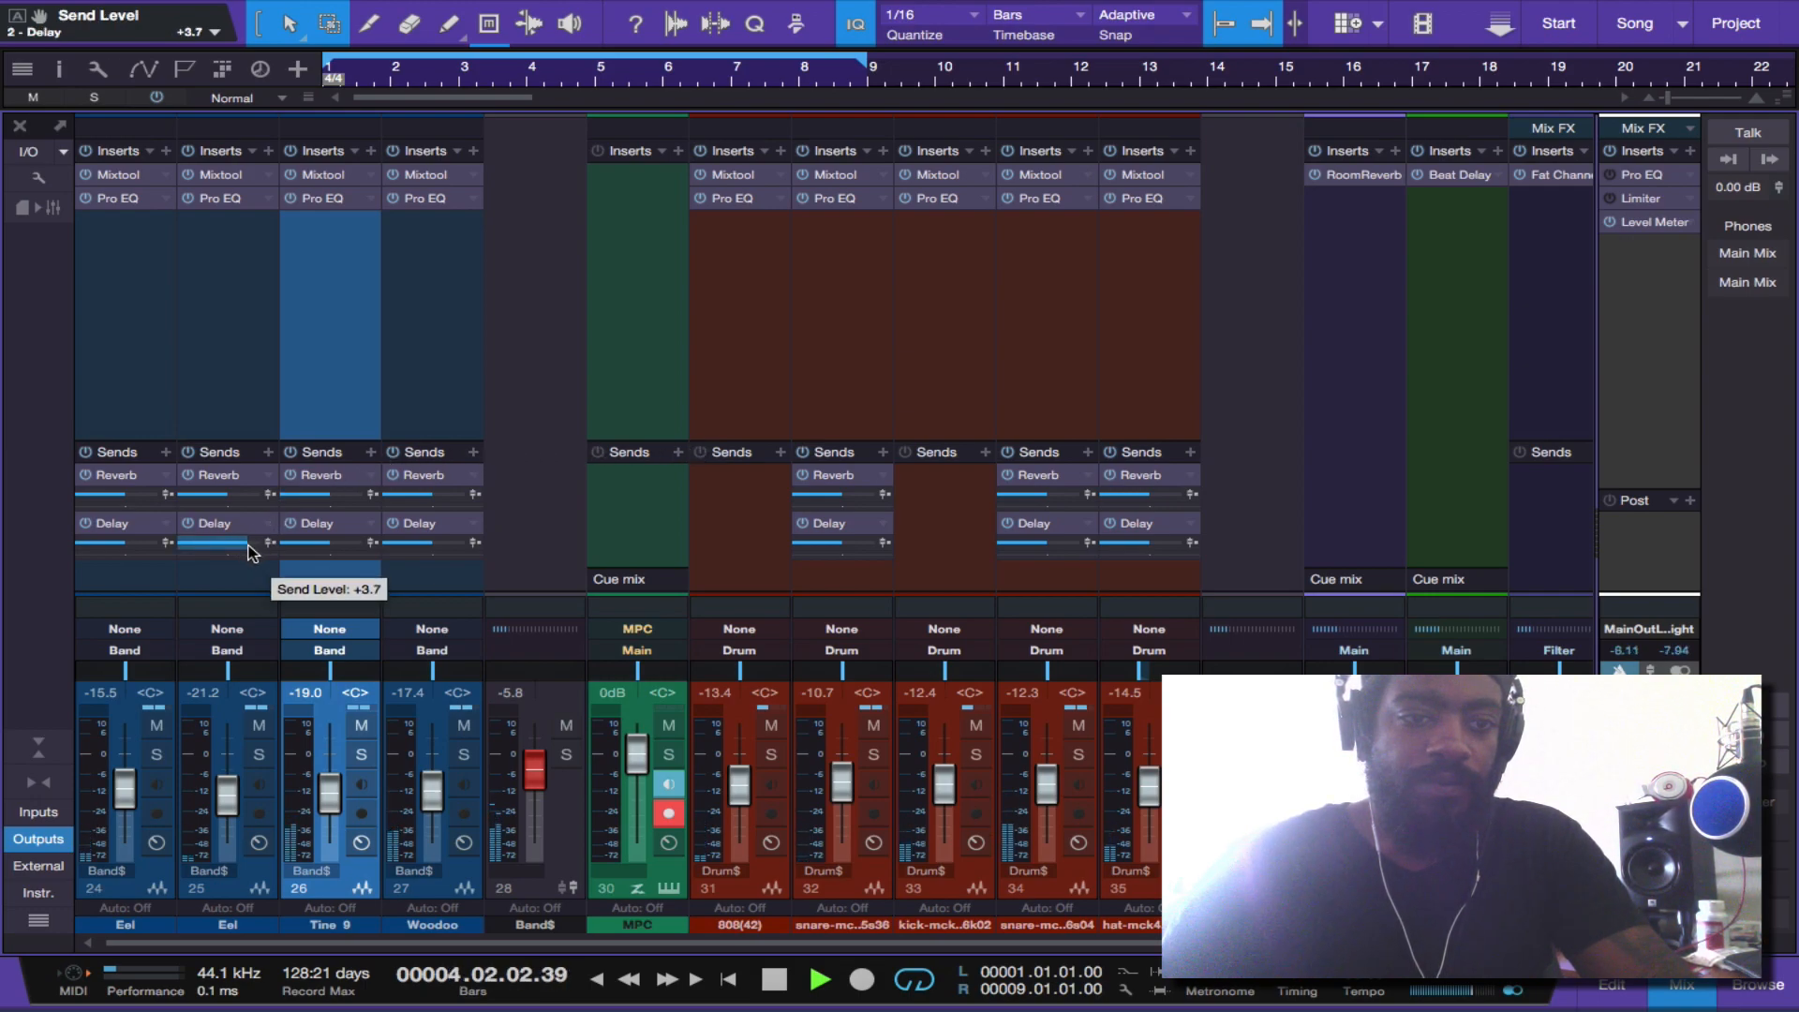
pyautogui.click(1467, 521)
pyautogui.press('space')
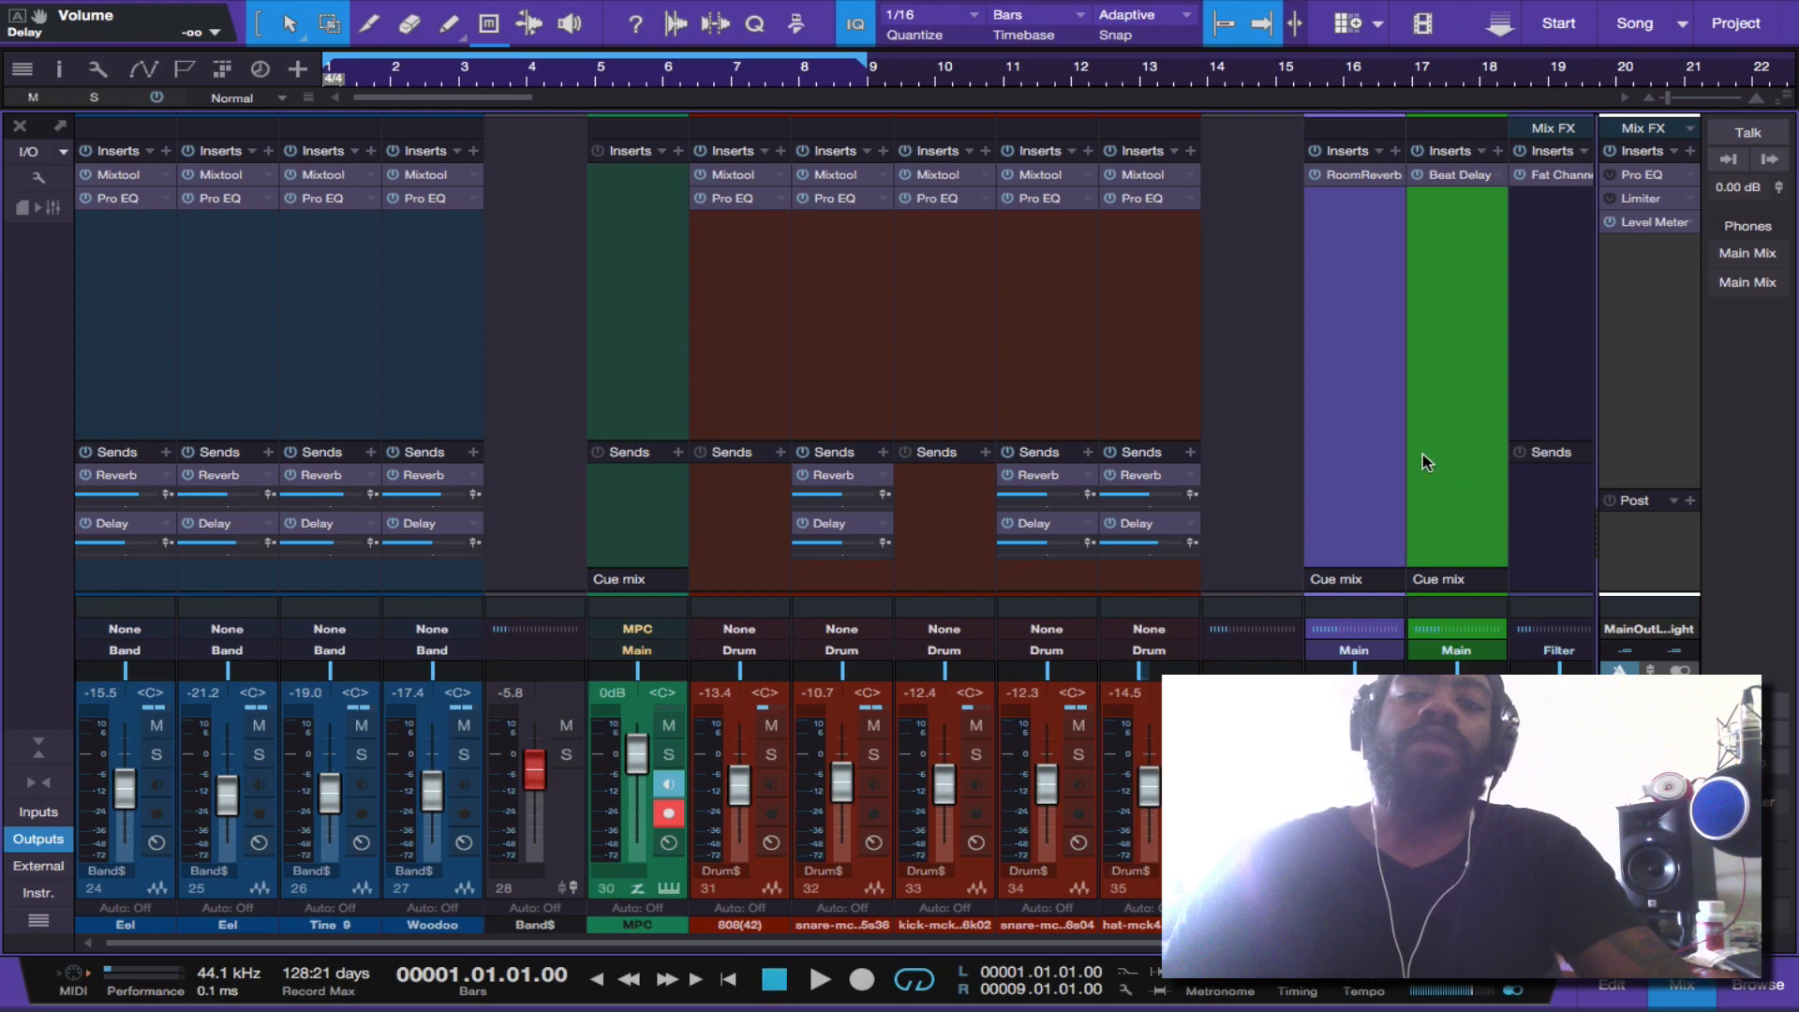
# - Adjust the Delay channel's volume to about -9.3 dB with the Reverb channel also selected, repeatedly playing and stopping the song
pyautogui.press('space')
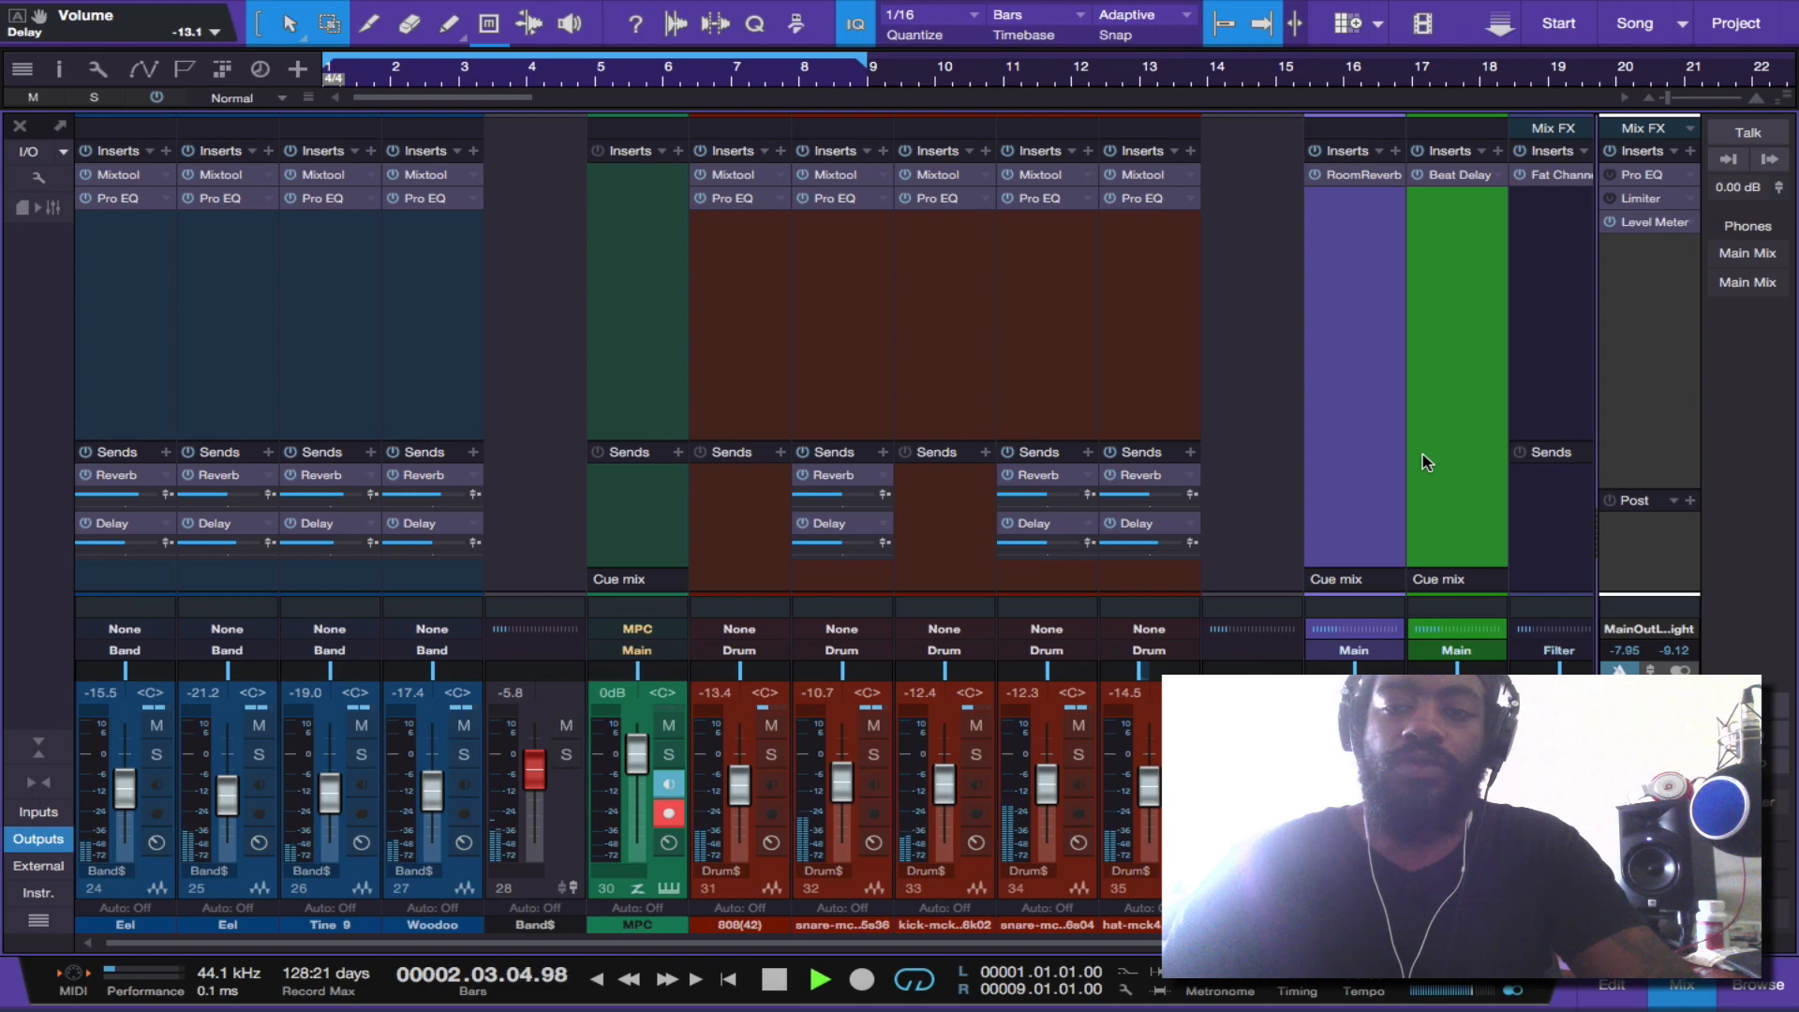
pyautogui.press('space')
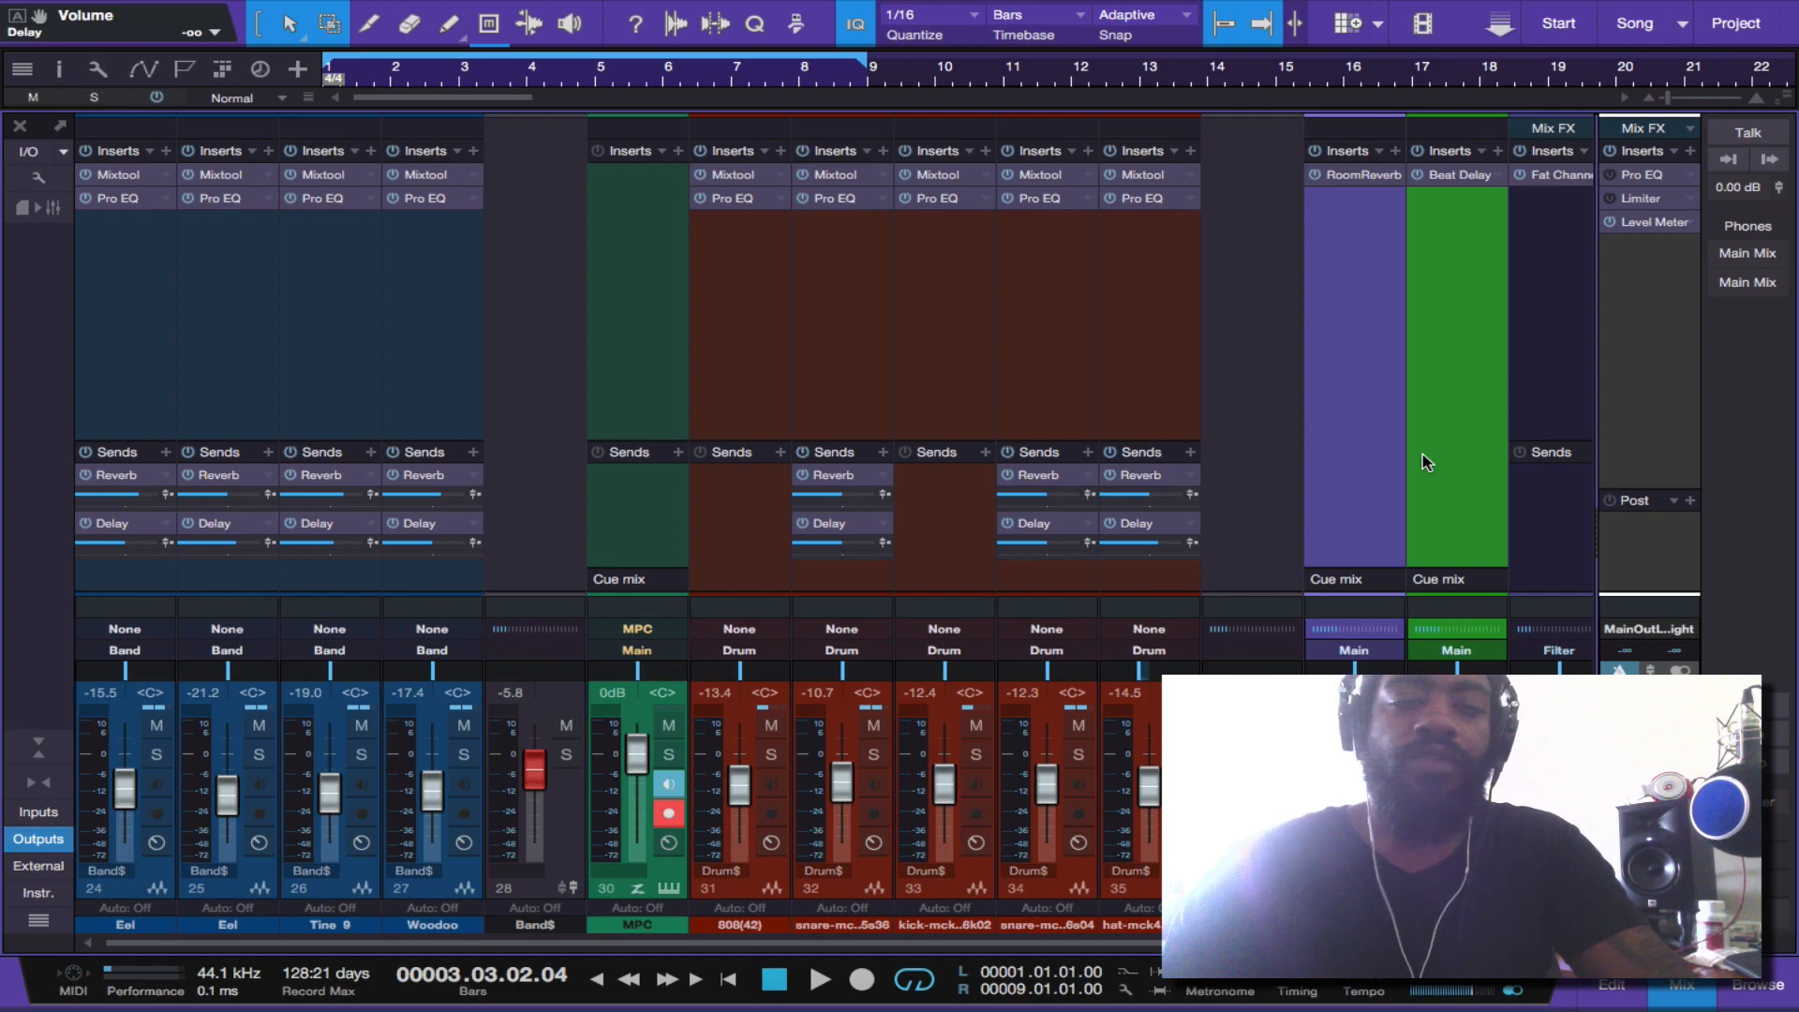
pyautogui.press('space')
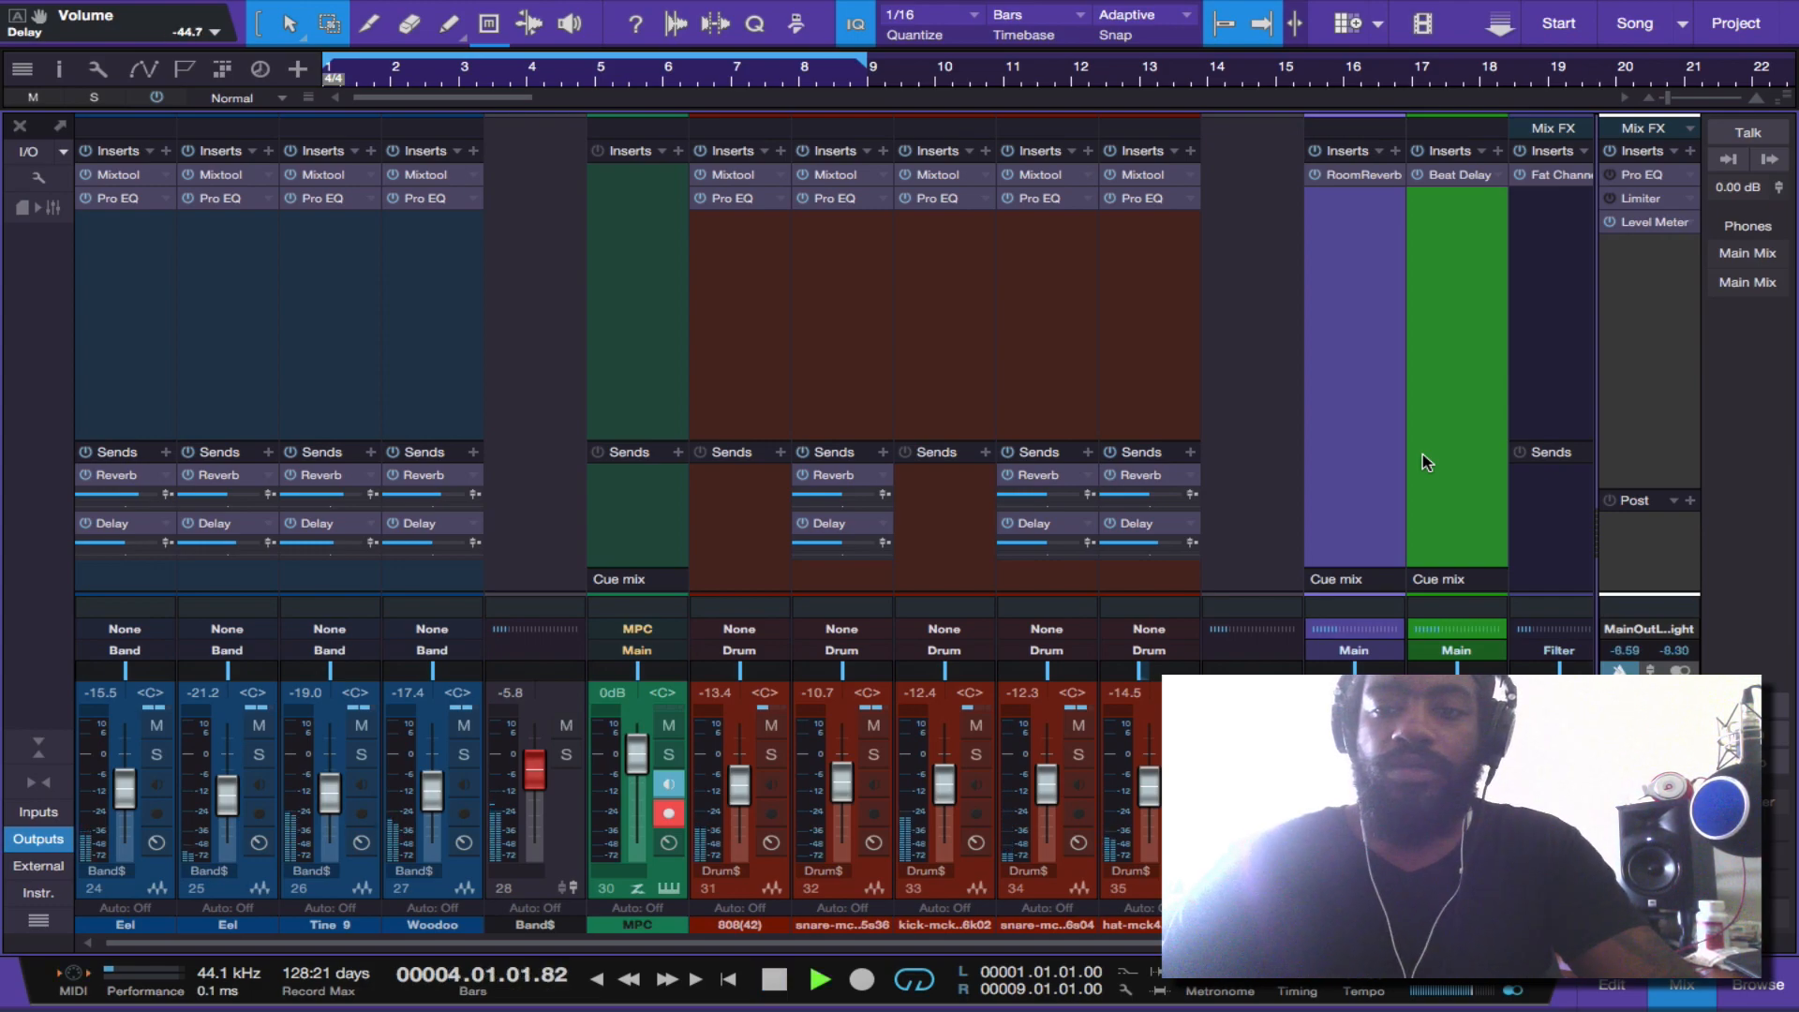
pyautogui.press('space')
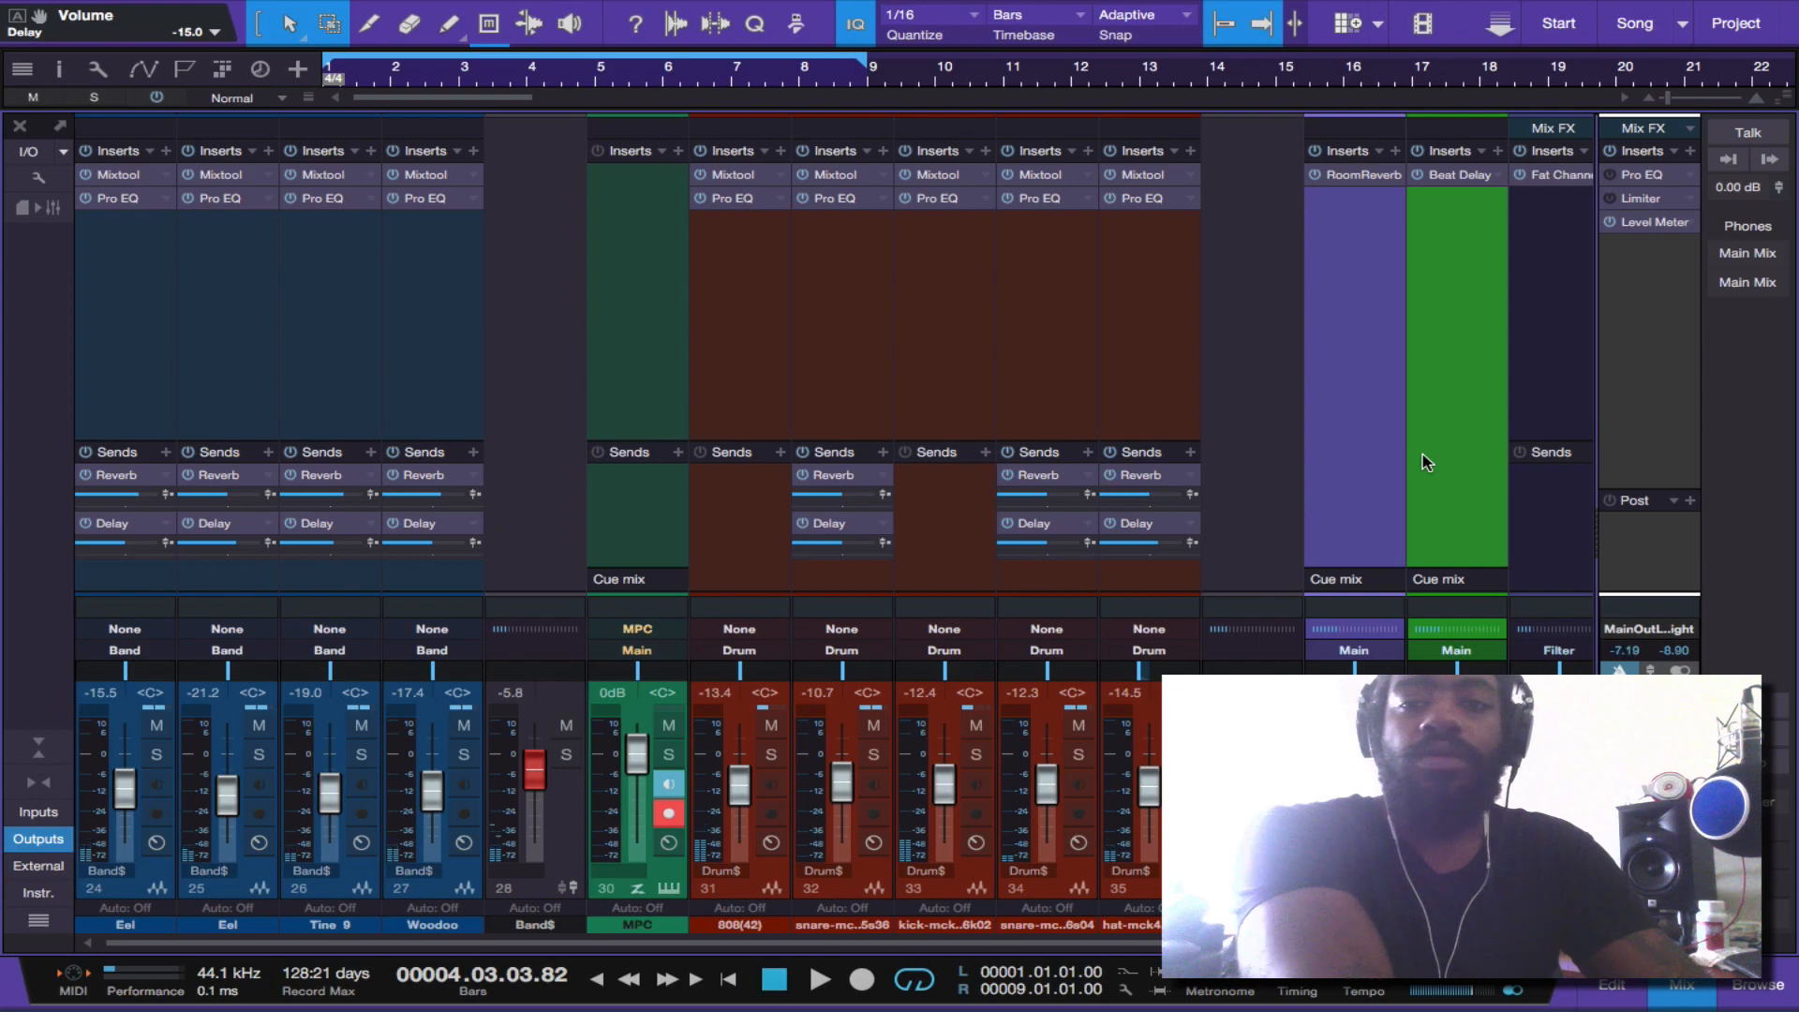
pyautogui.press('KP_0')
pyautogui.press('KP_0')
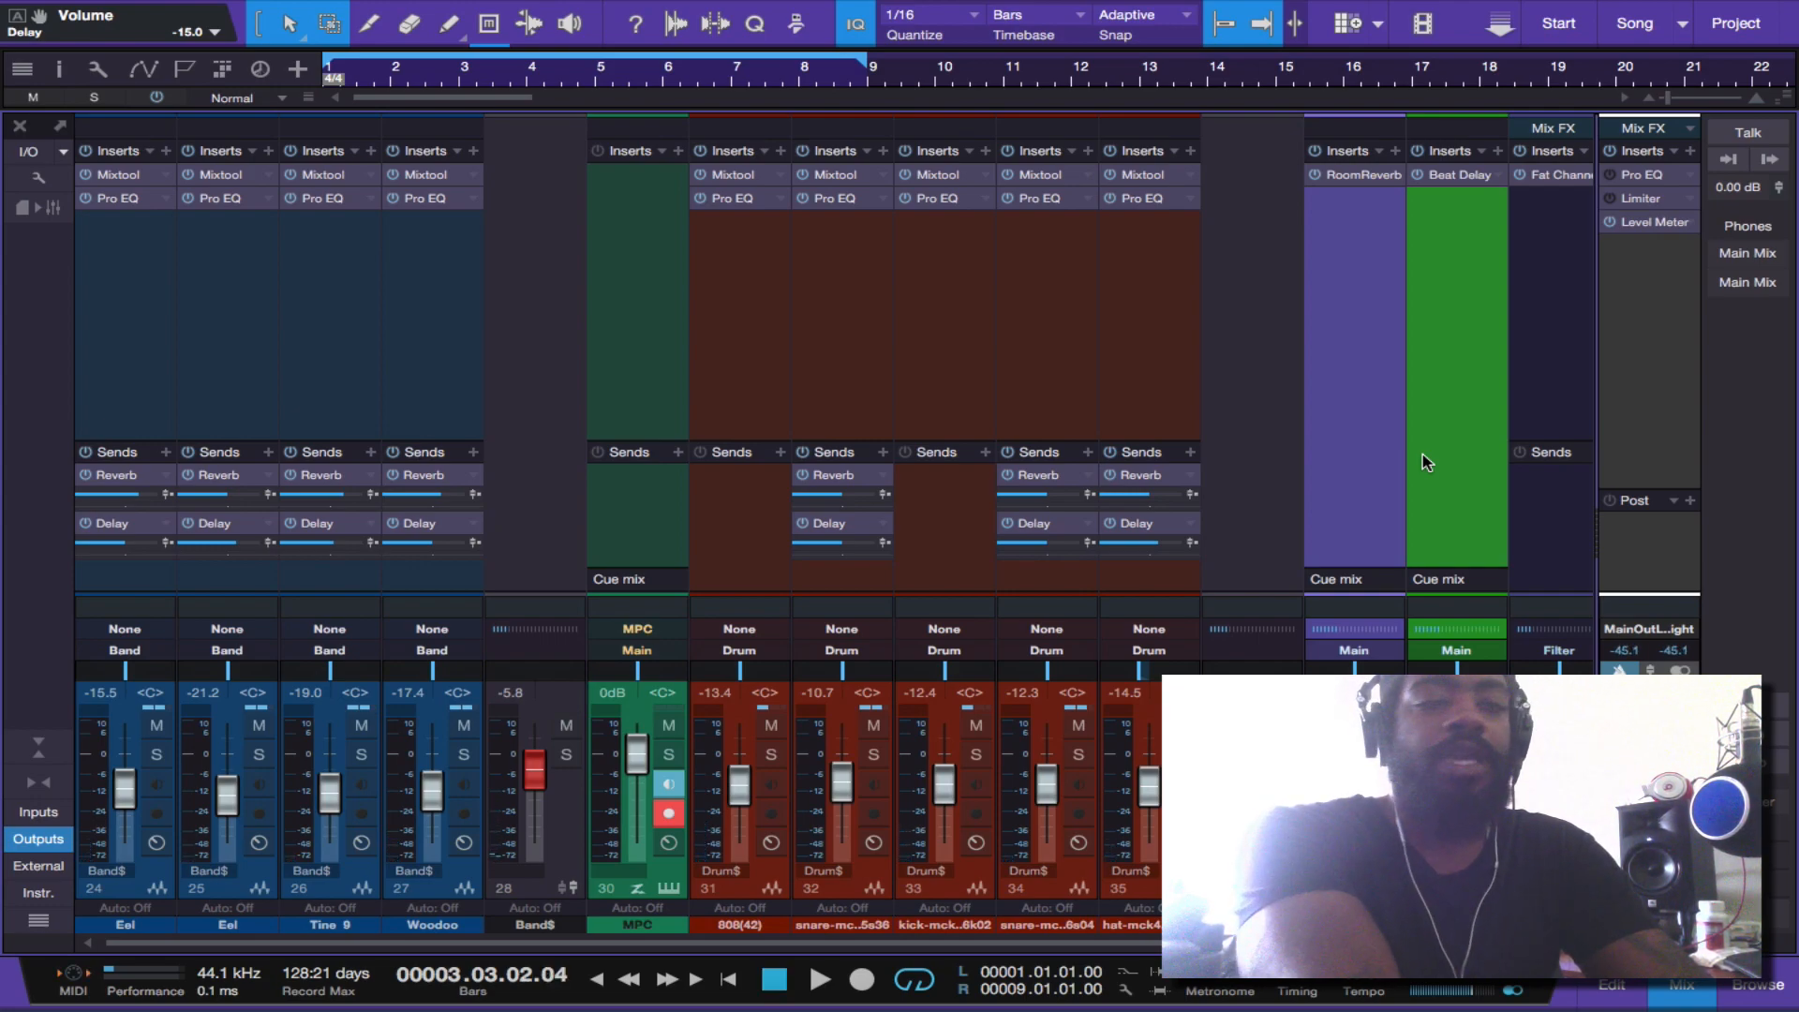
pyautogui.press('space')
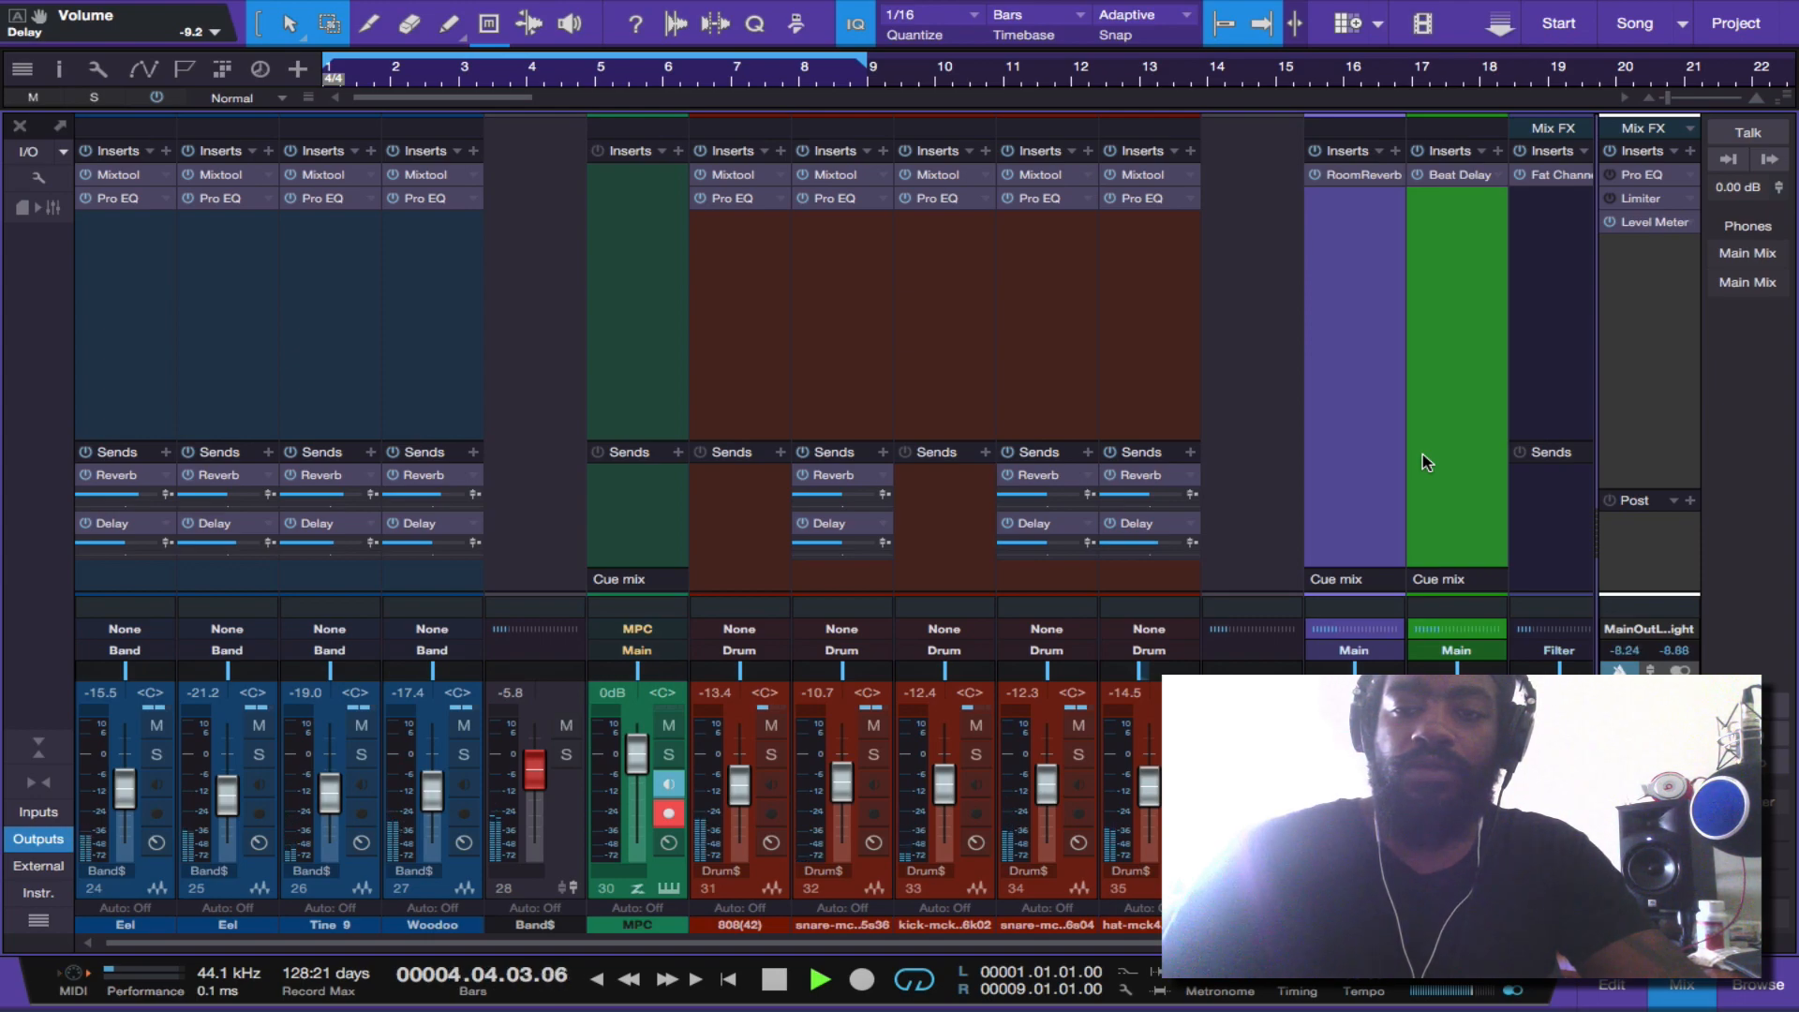
# - Browse the SoundToys effects in the vendor-sorted insert list and play the song to check the mix
pyautogui.scroll(-6, 1327, 423)
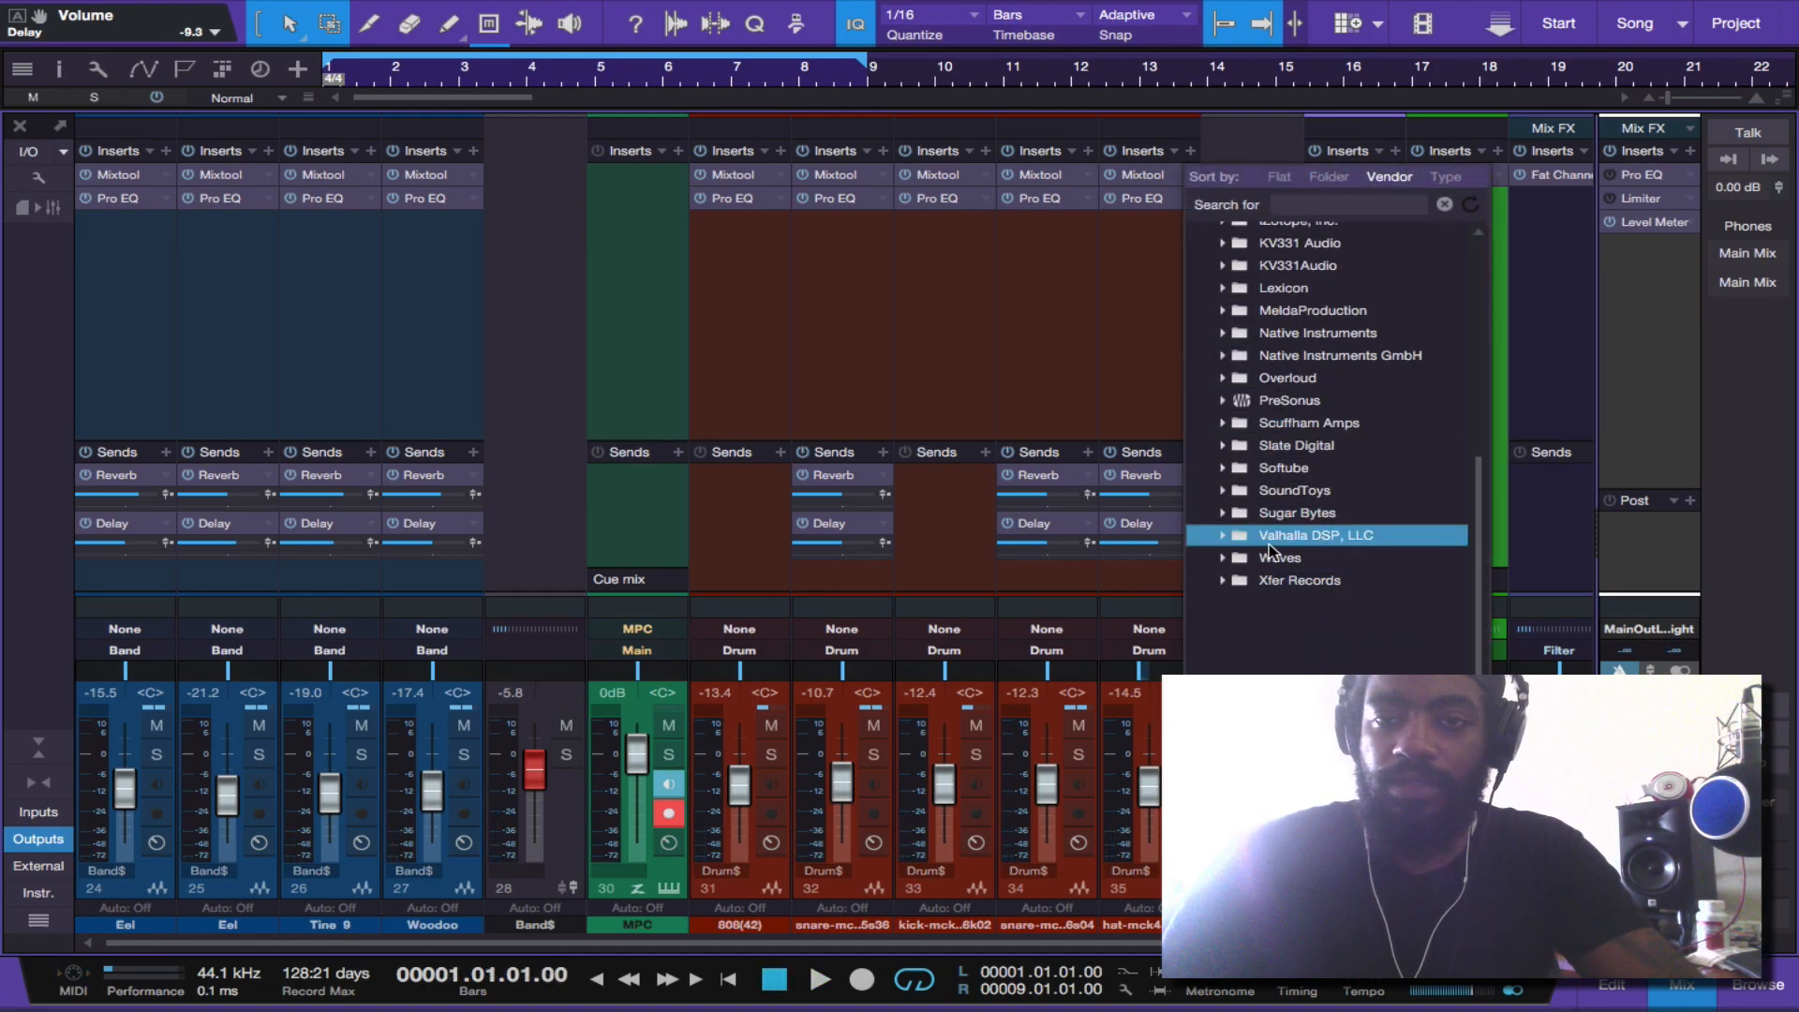
pyautogui.click(1267, 490)
pyautogui.scroll(-4, 1267, 502)
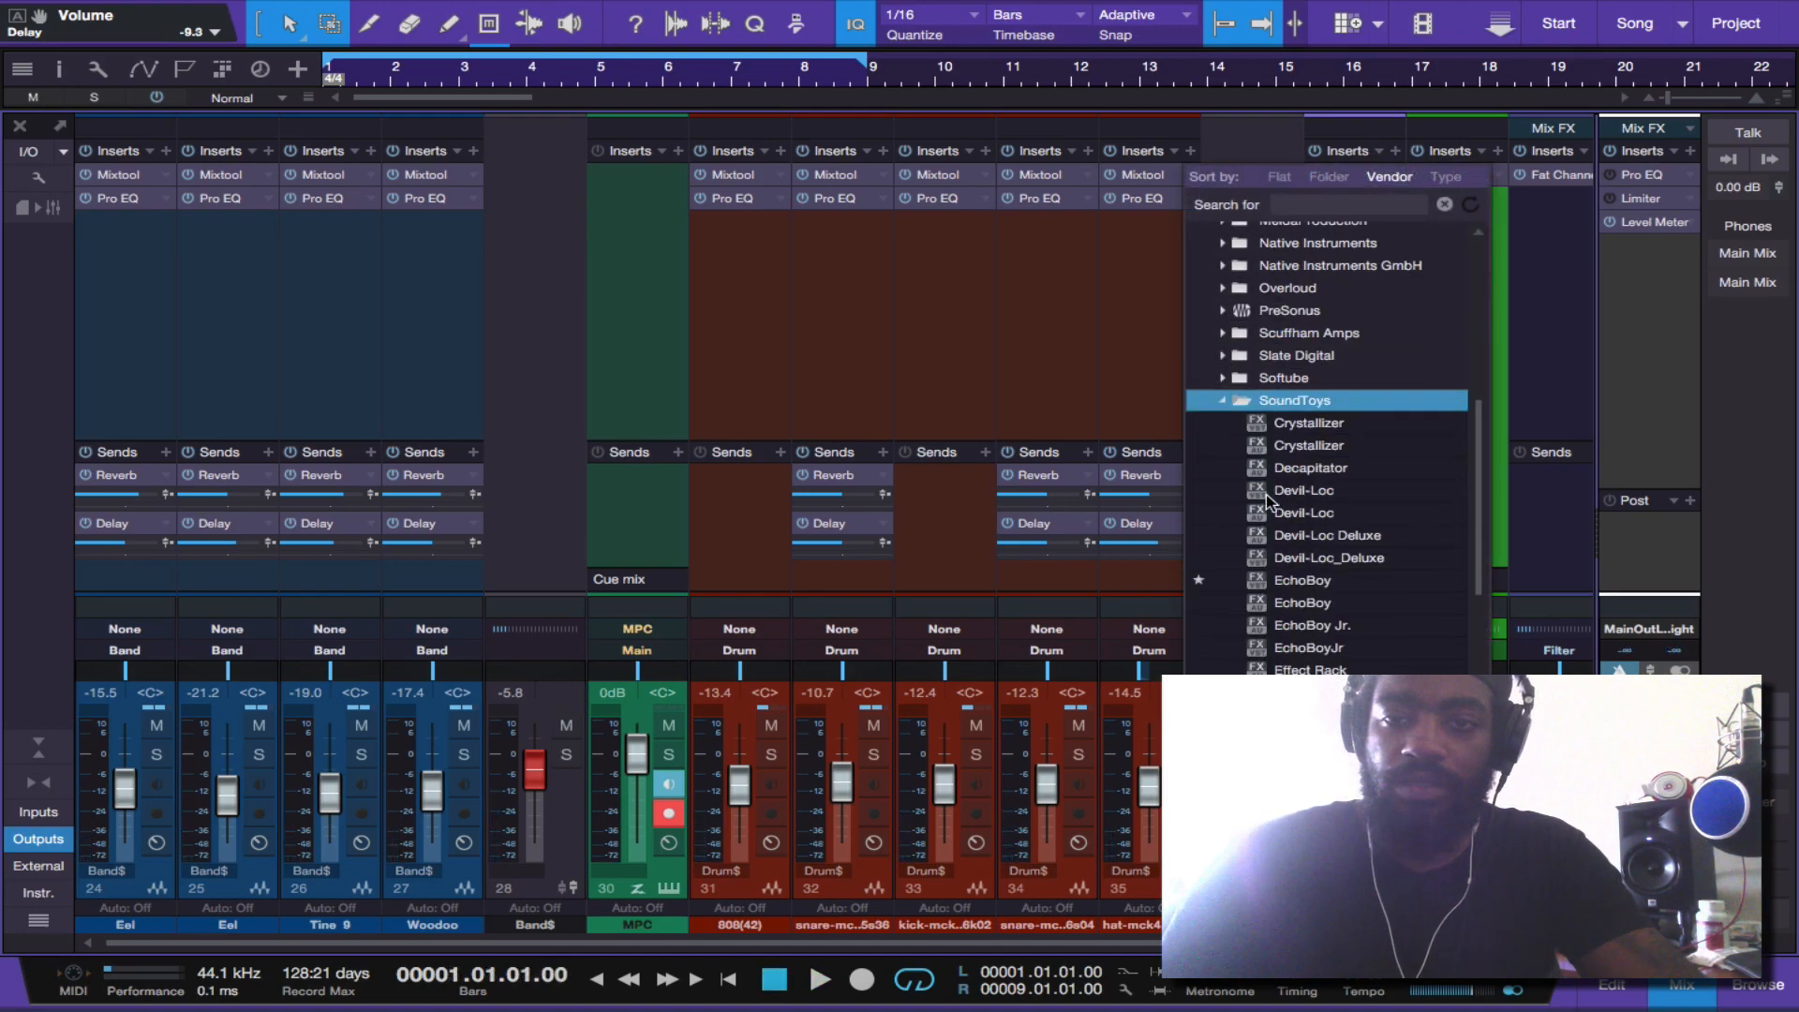
pyautogui.click(1259, 497)
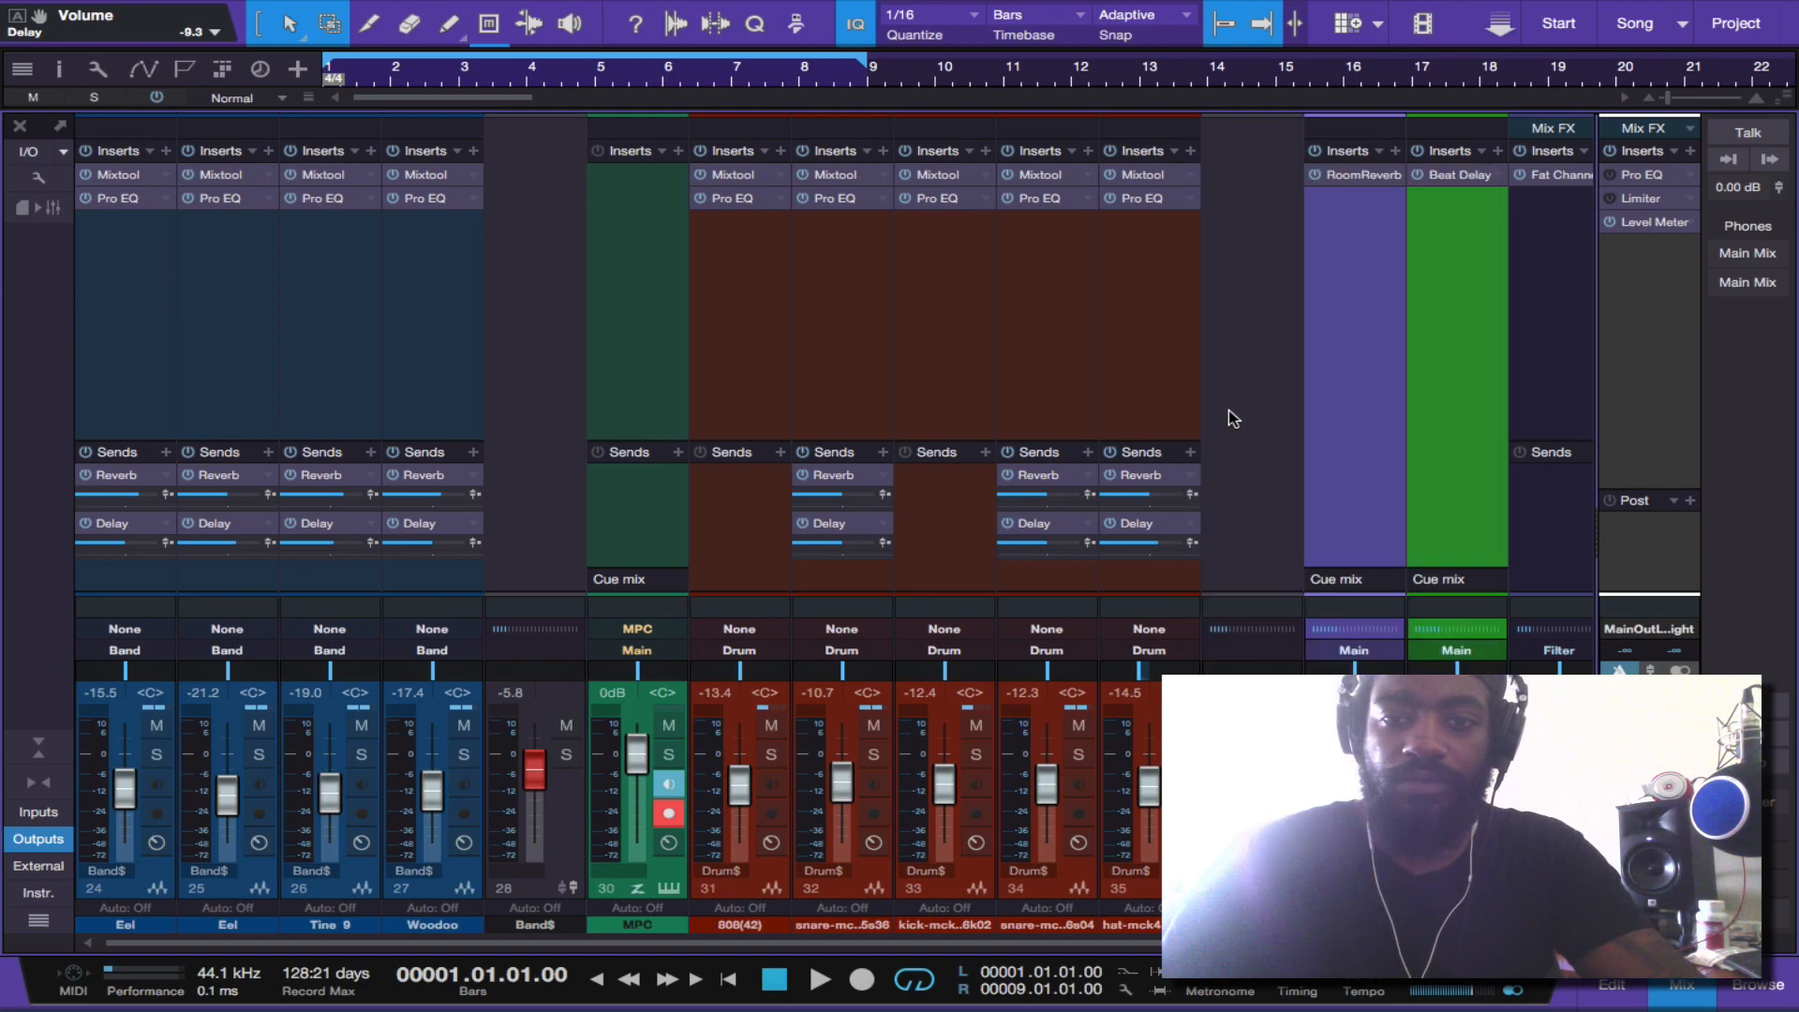
pyautogui.press('space')
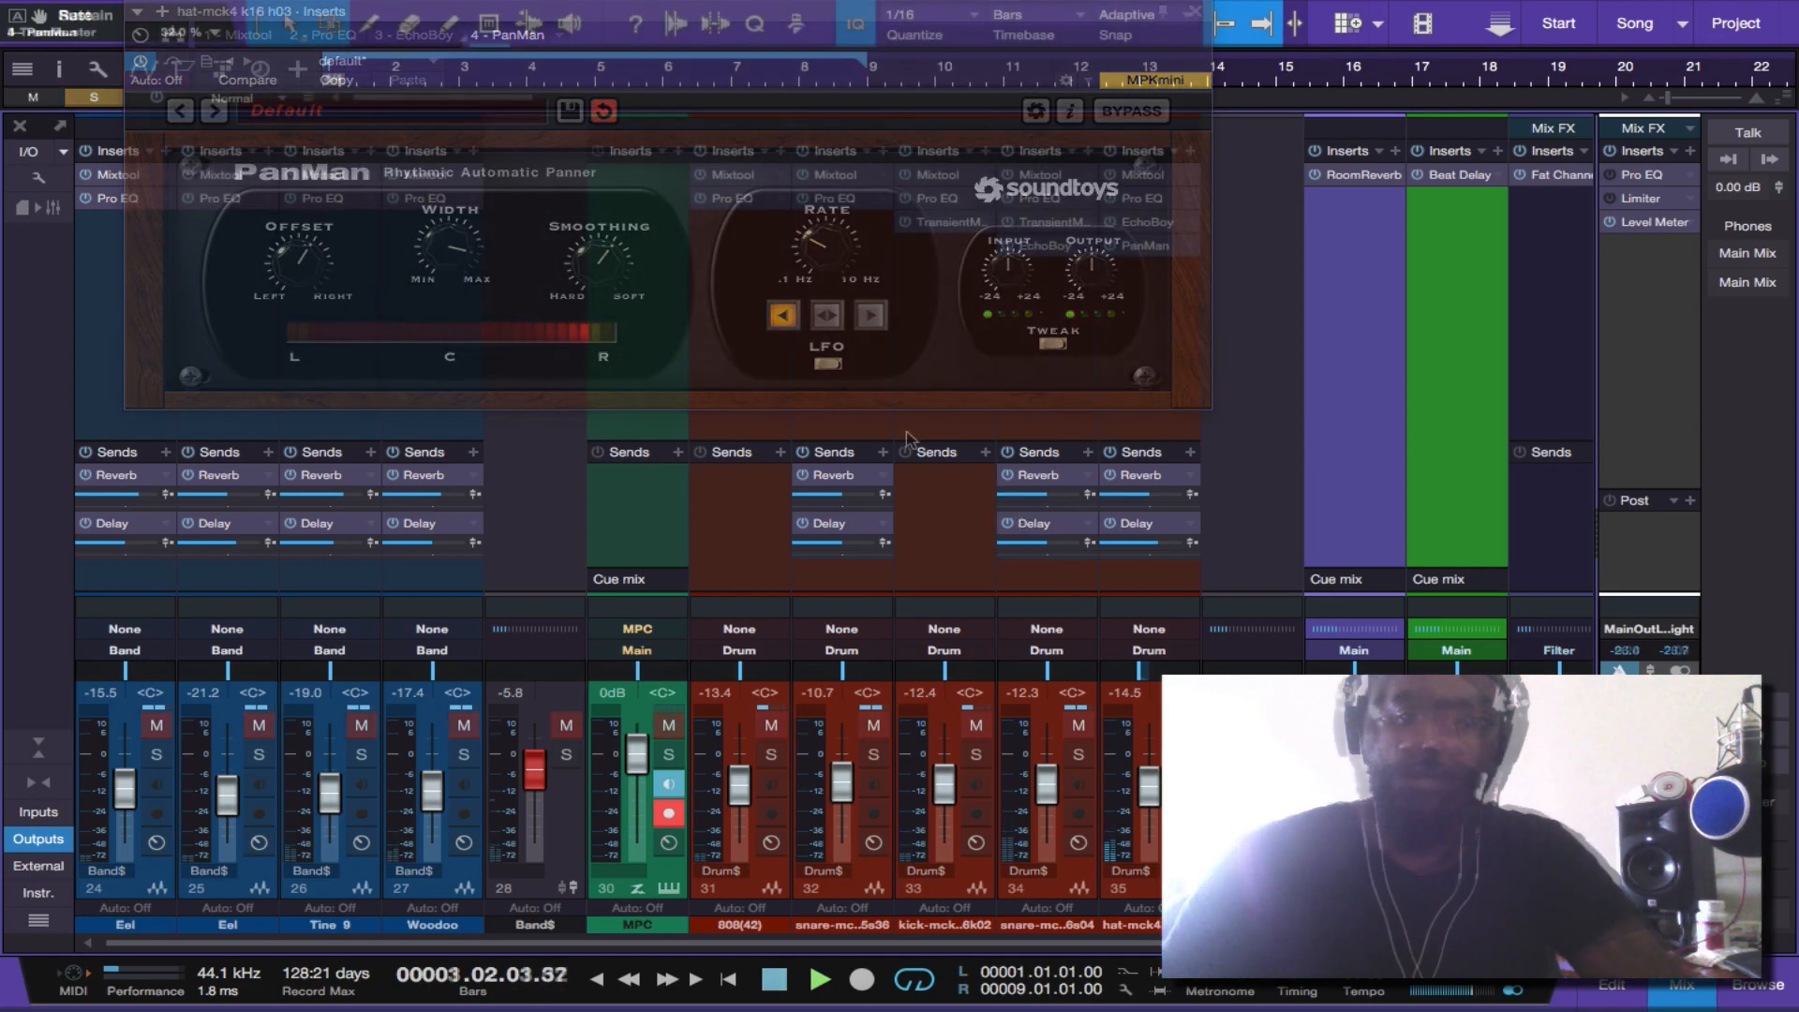
pyautogui.press('space')
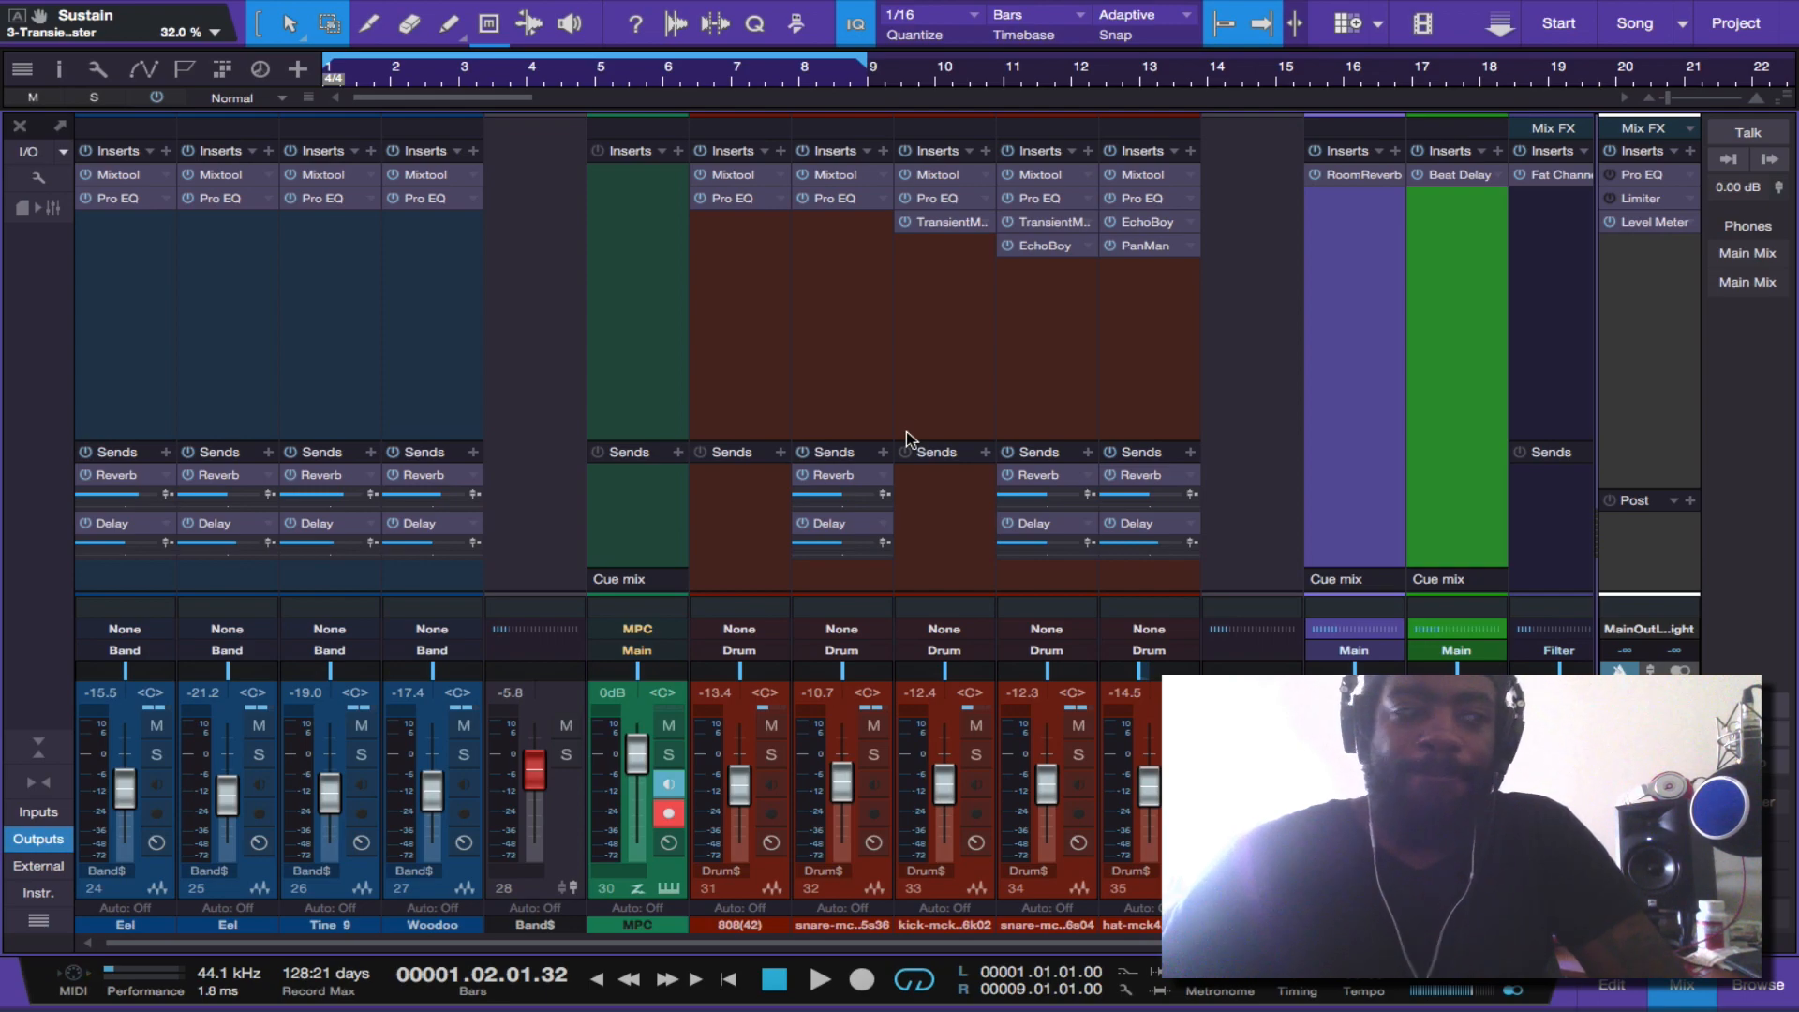
# - Split the selected events on all band and drum tracks at bar 5 in the arrangement and save the song
pyautogui.press('F3')
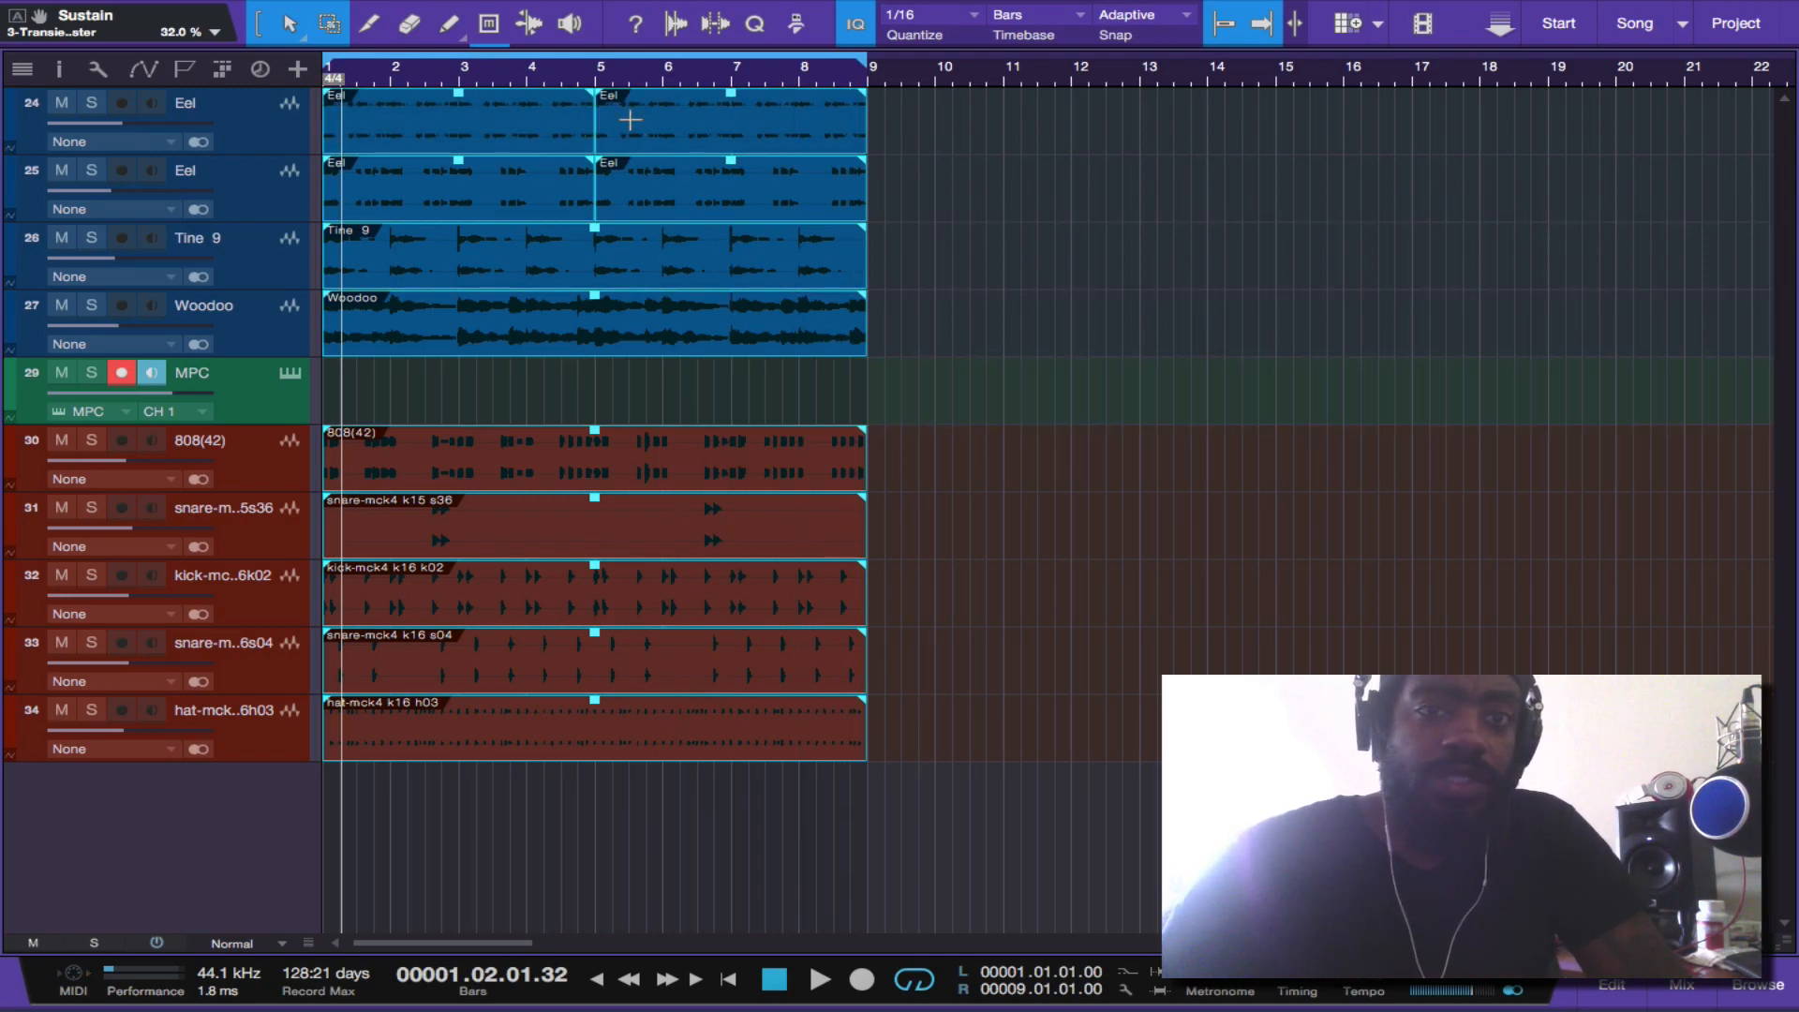
pyautogui.press('3')
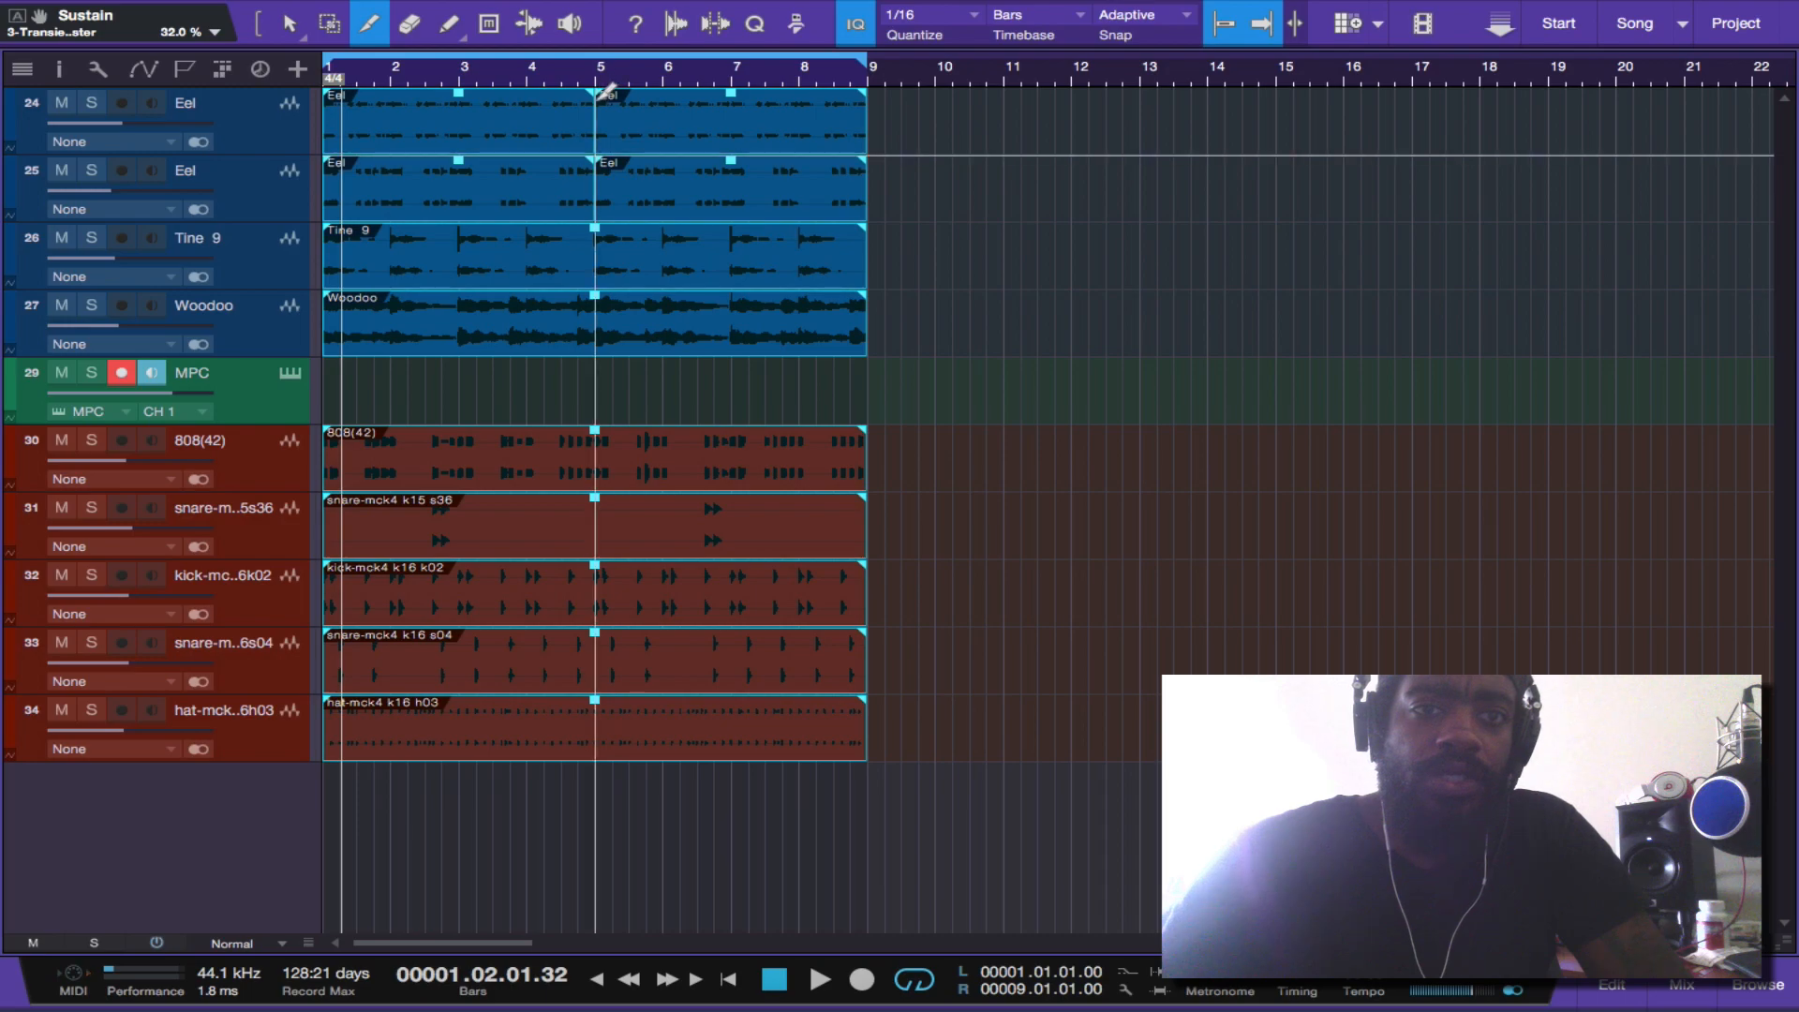
pyautogui.click(597, 93)
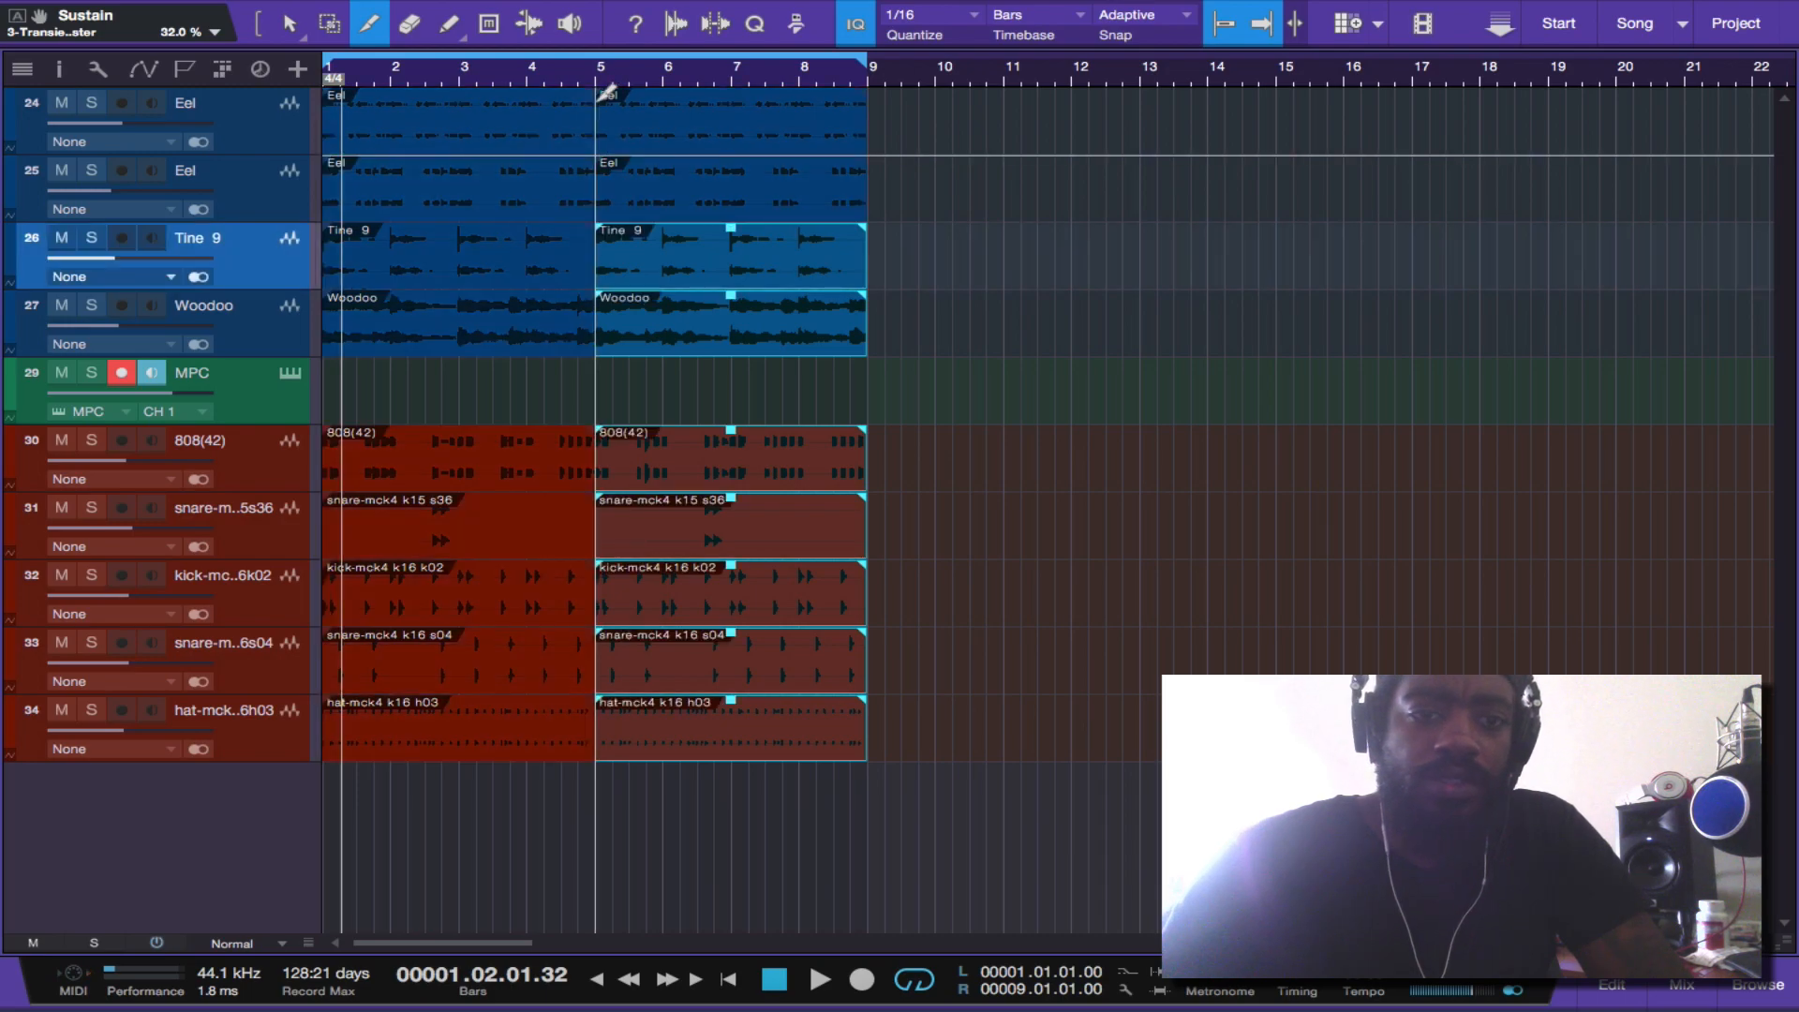
pyautogui.hotkey('ctrl', 's')
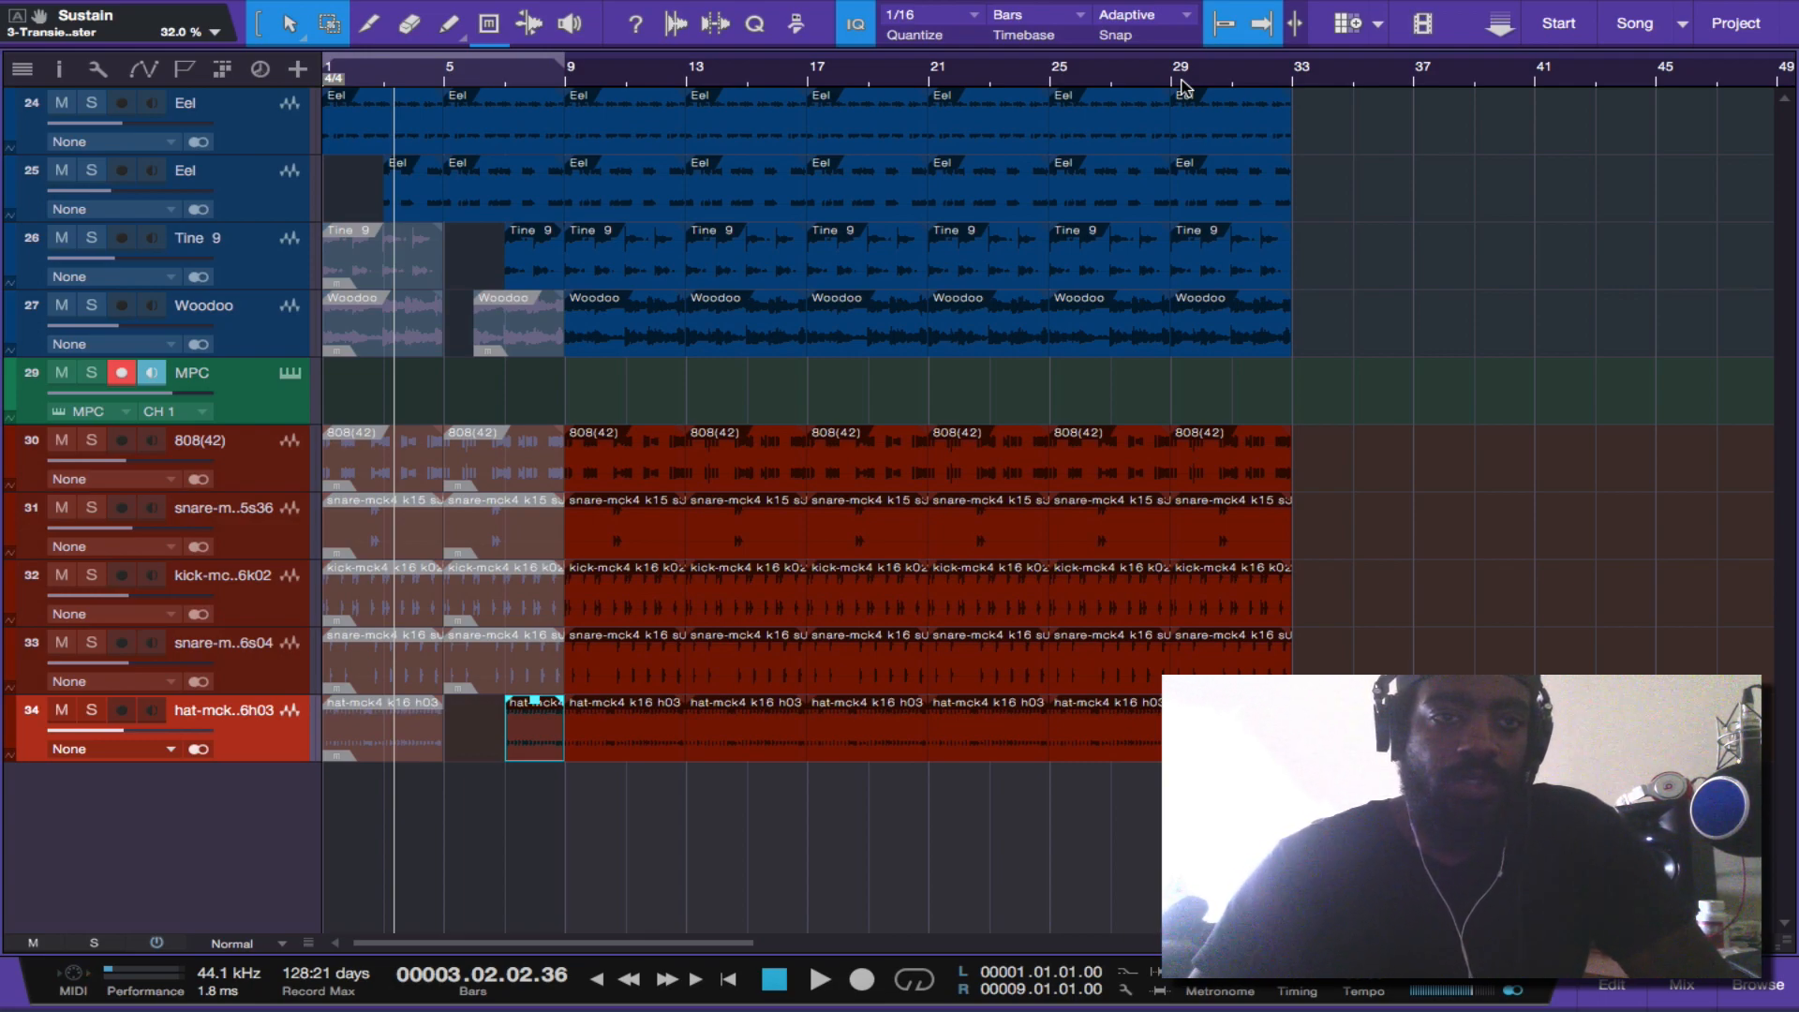
# - Play the song from the start and mute the Woodoo, Tine 9, second kit snare (s04) and hat events at bars 17 to 21
pyautogui.press(',')
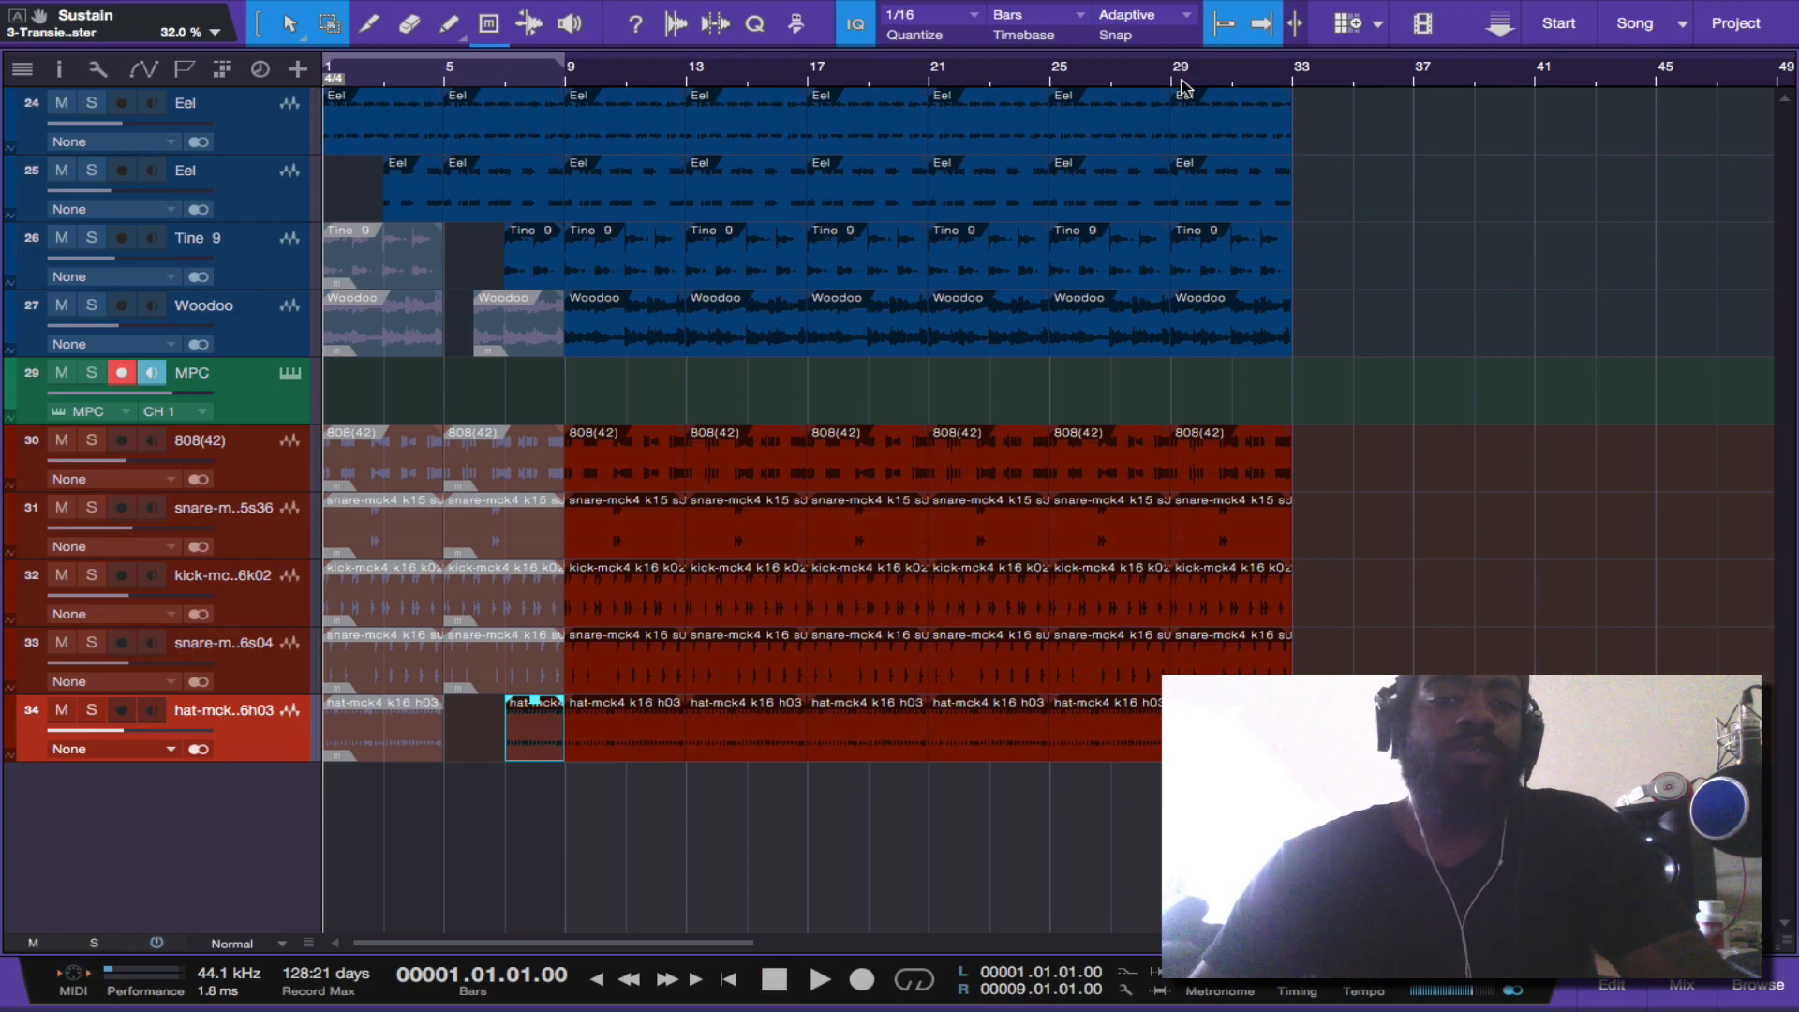
pyautogui.press('space')
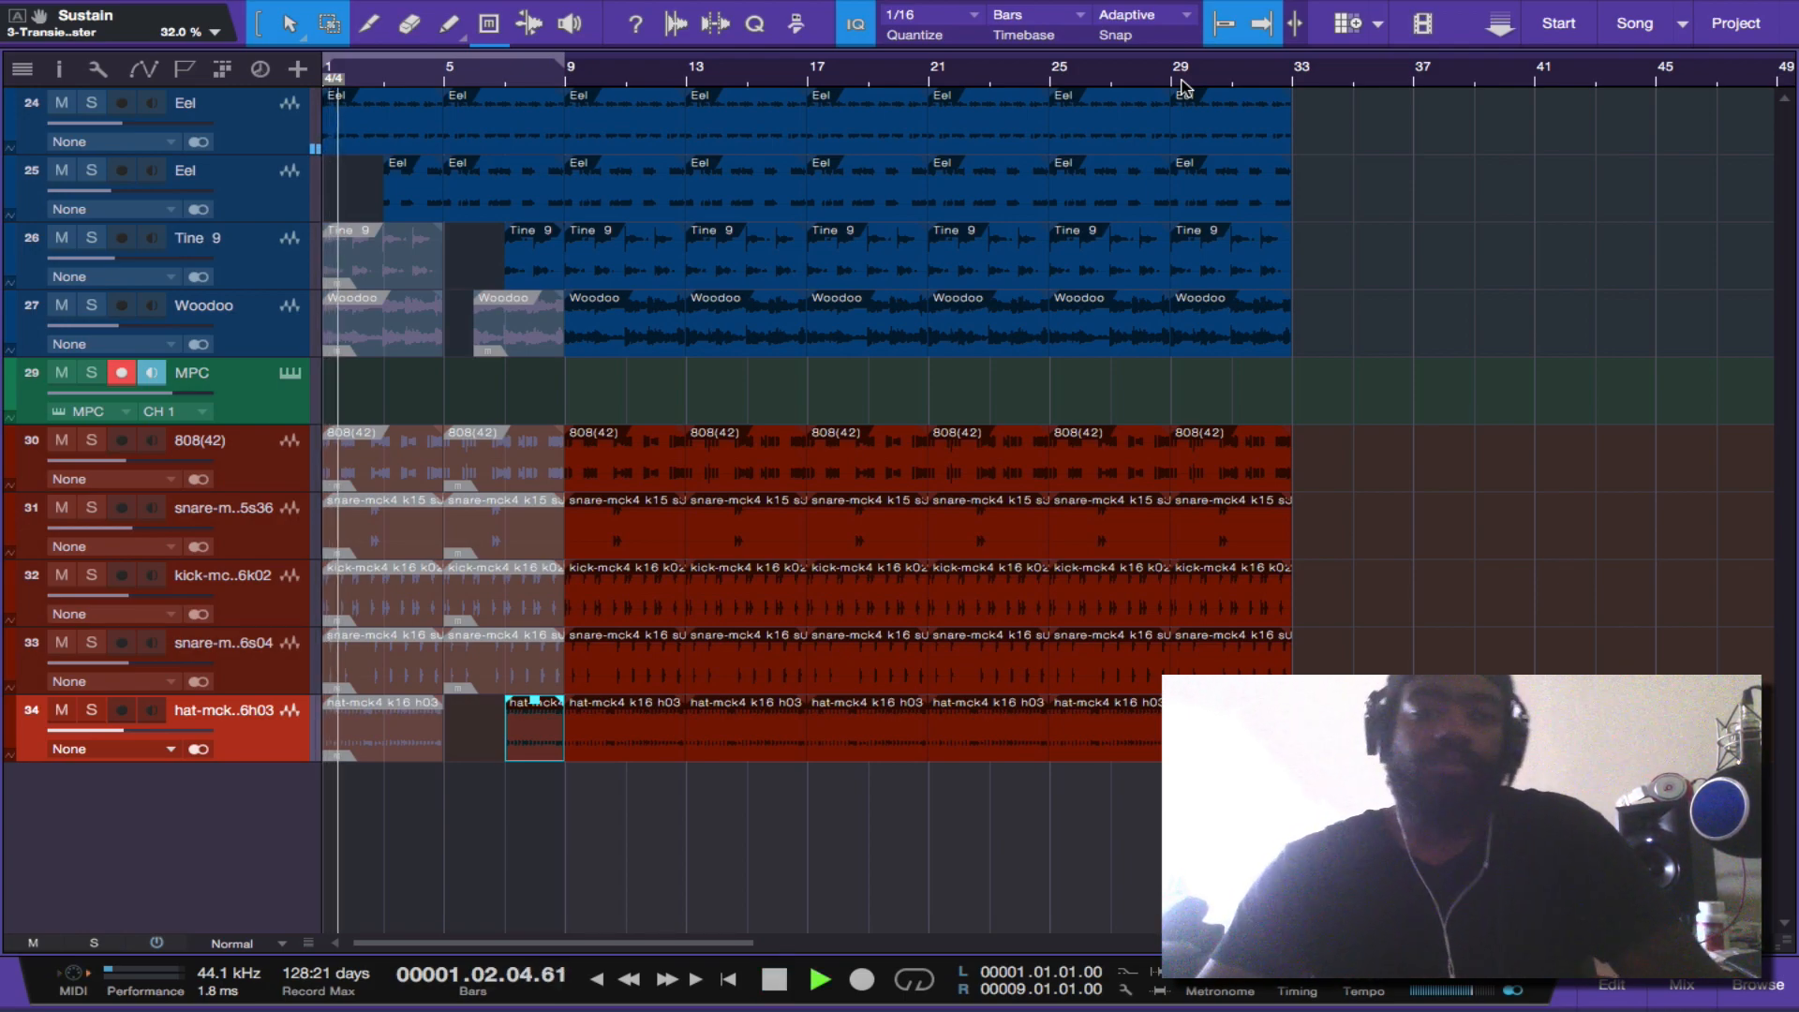
pyautogui.click(863, 341)
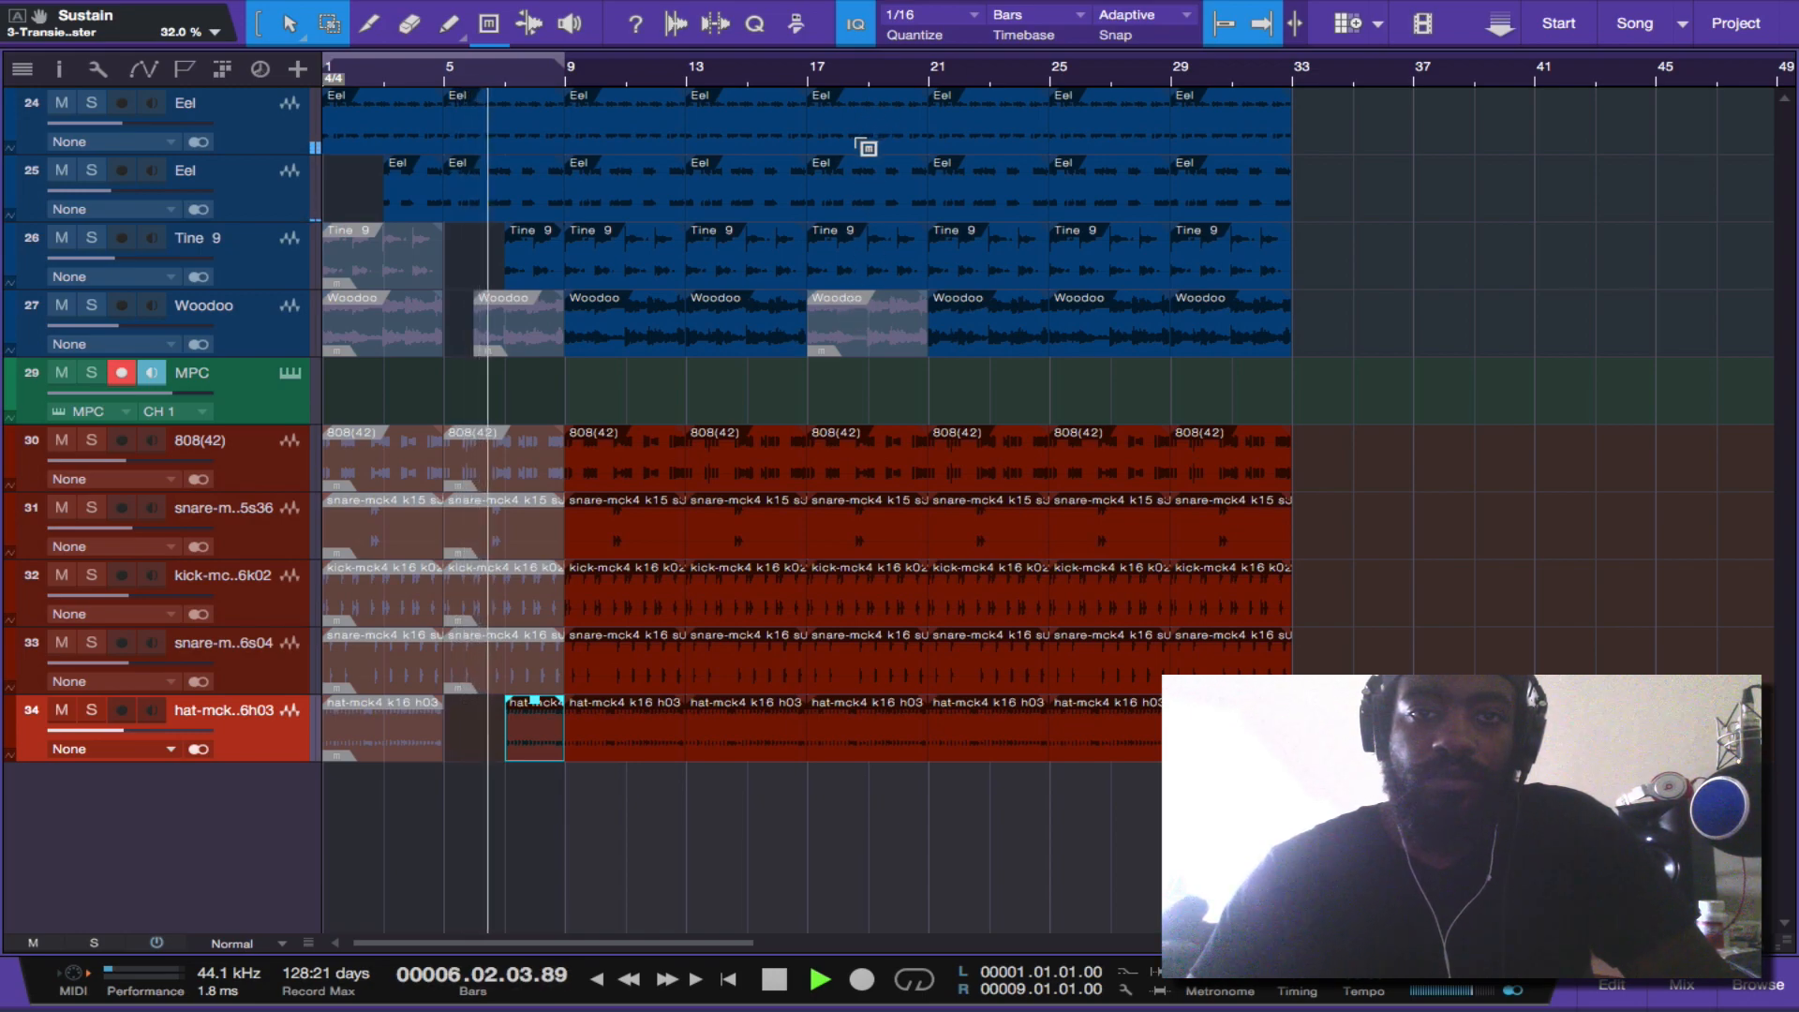
pyautogui.click(840, 283)
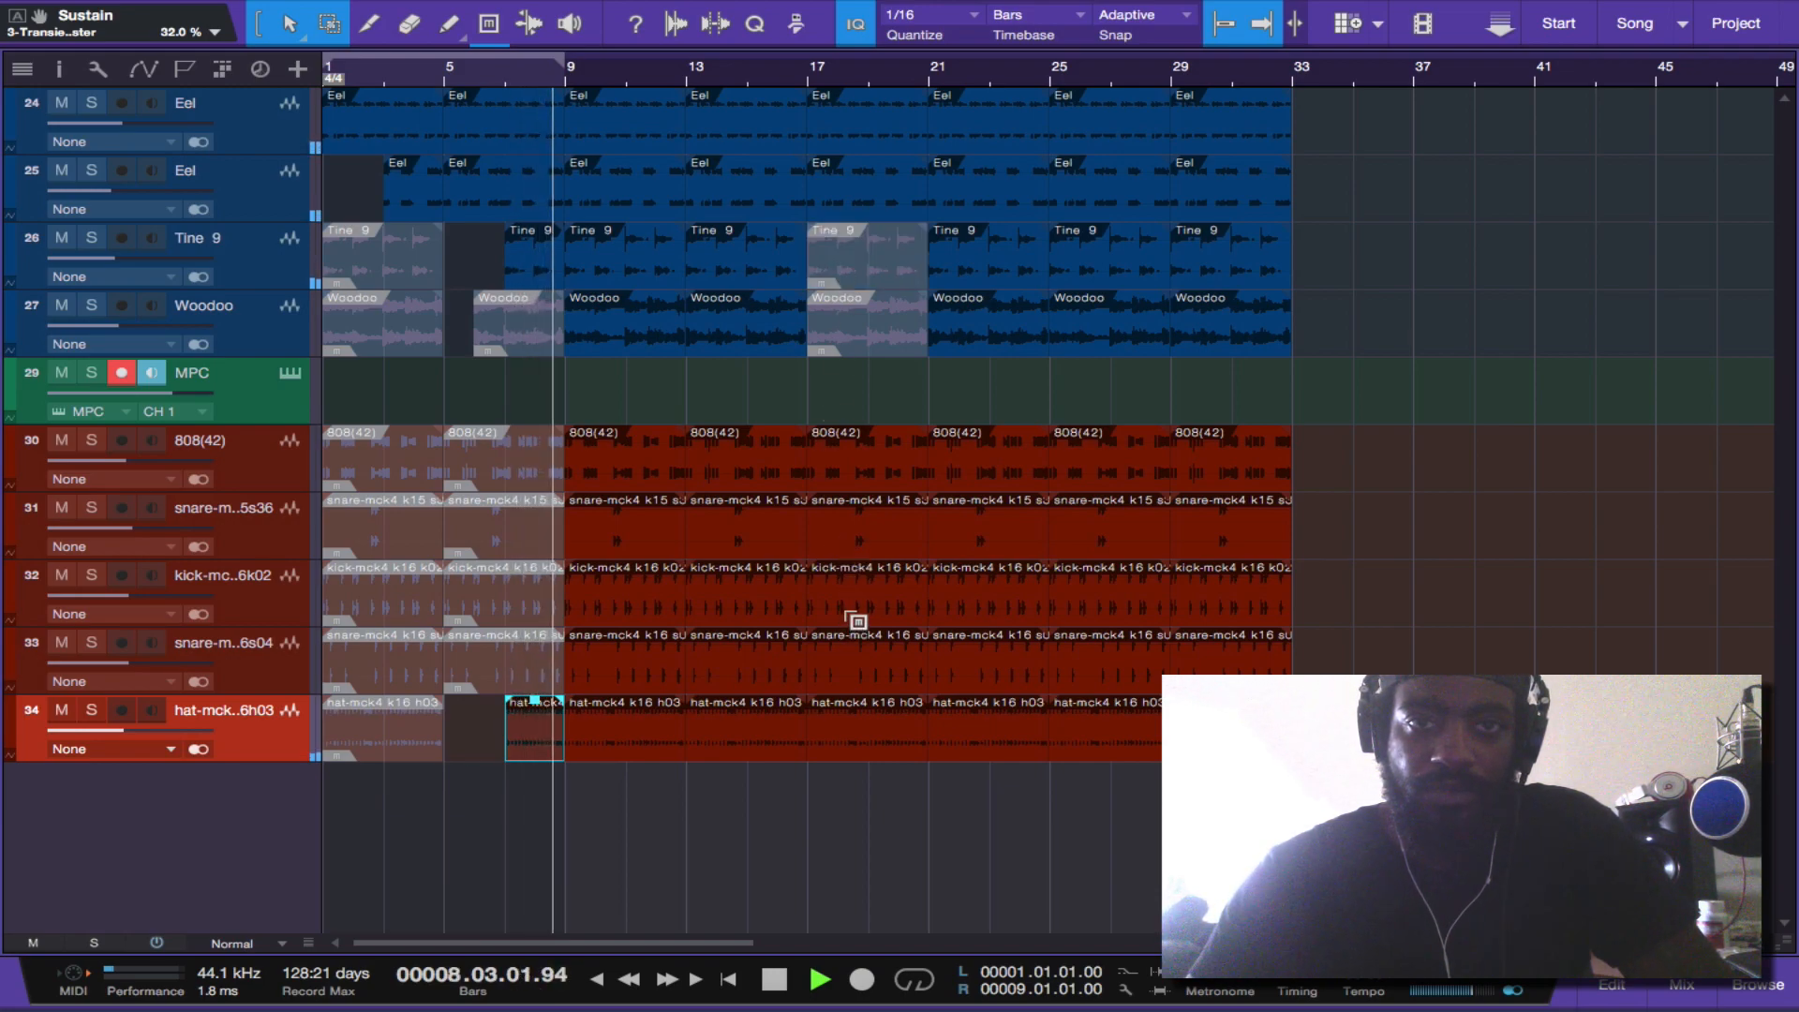
pyautogui.click(856, 672)
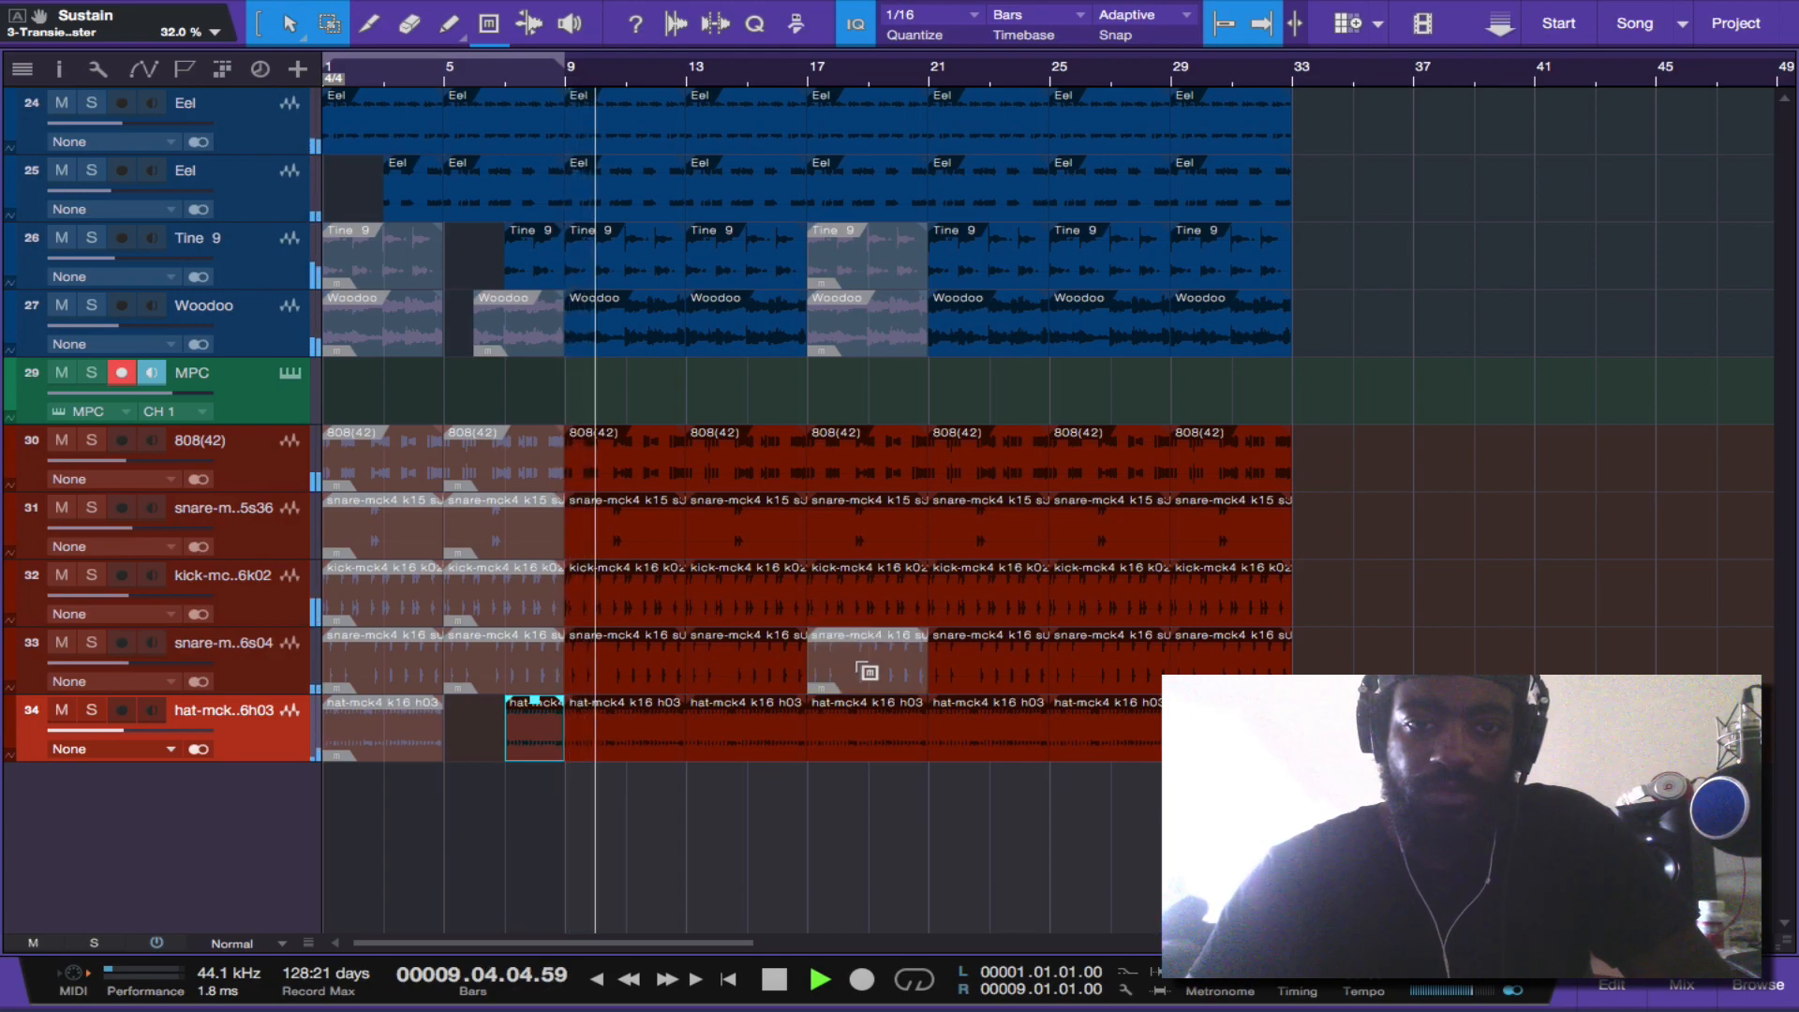
pyautogui.click(856, 750)
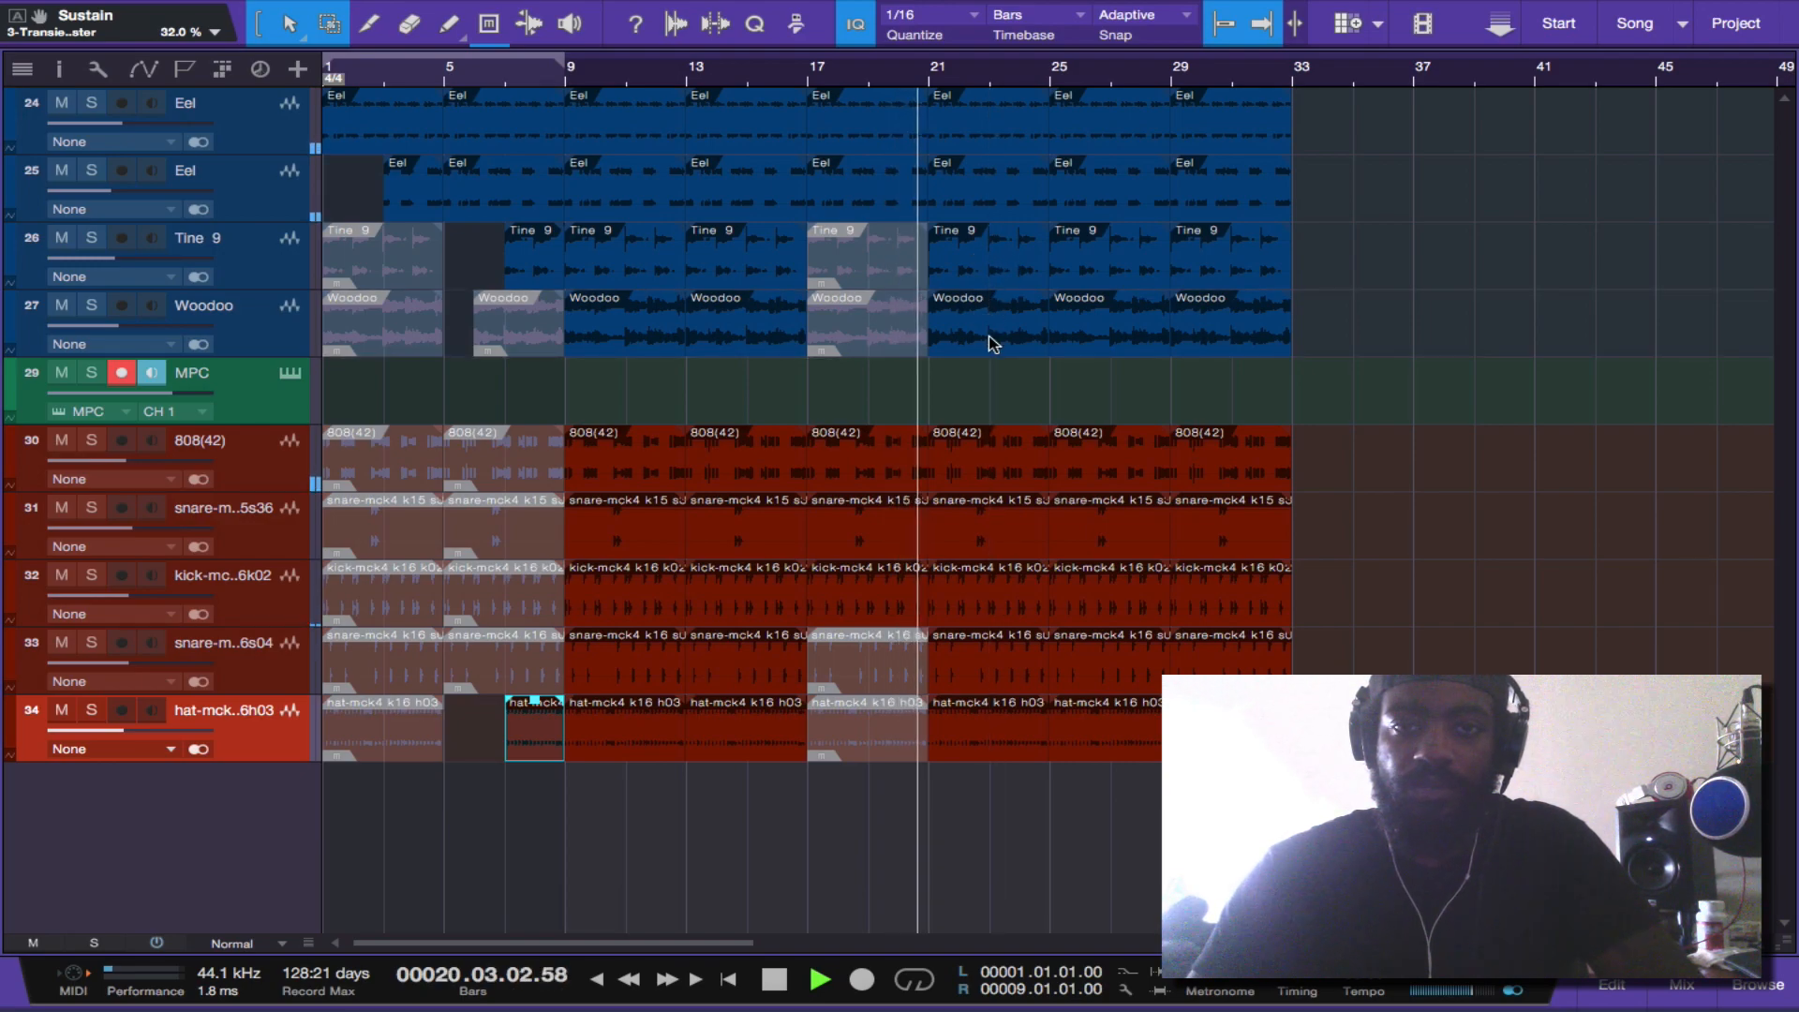
# - Mute the Woodoo event at bar 21 and trim the start of the Tine 9 event there to bar 23 during playback
pyautogui.click(795, 77)
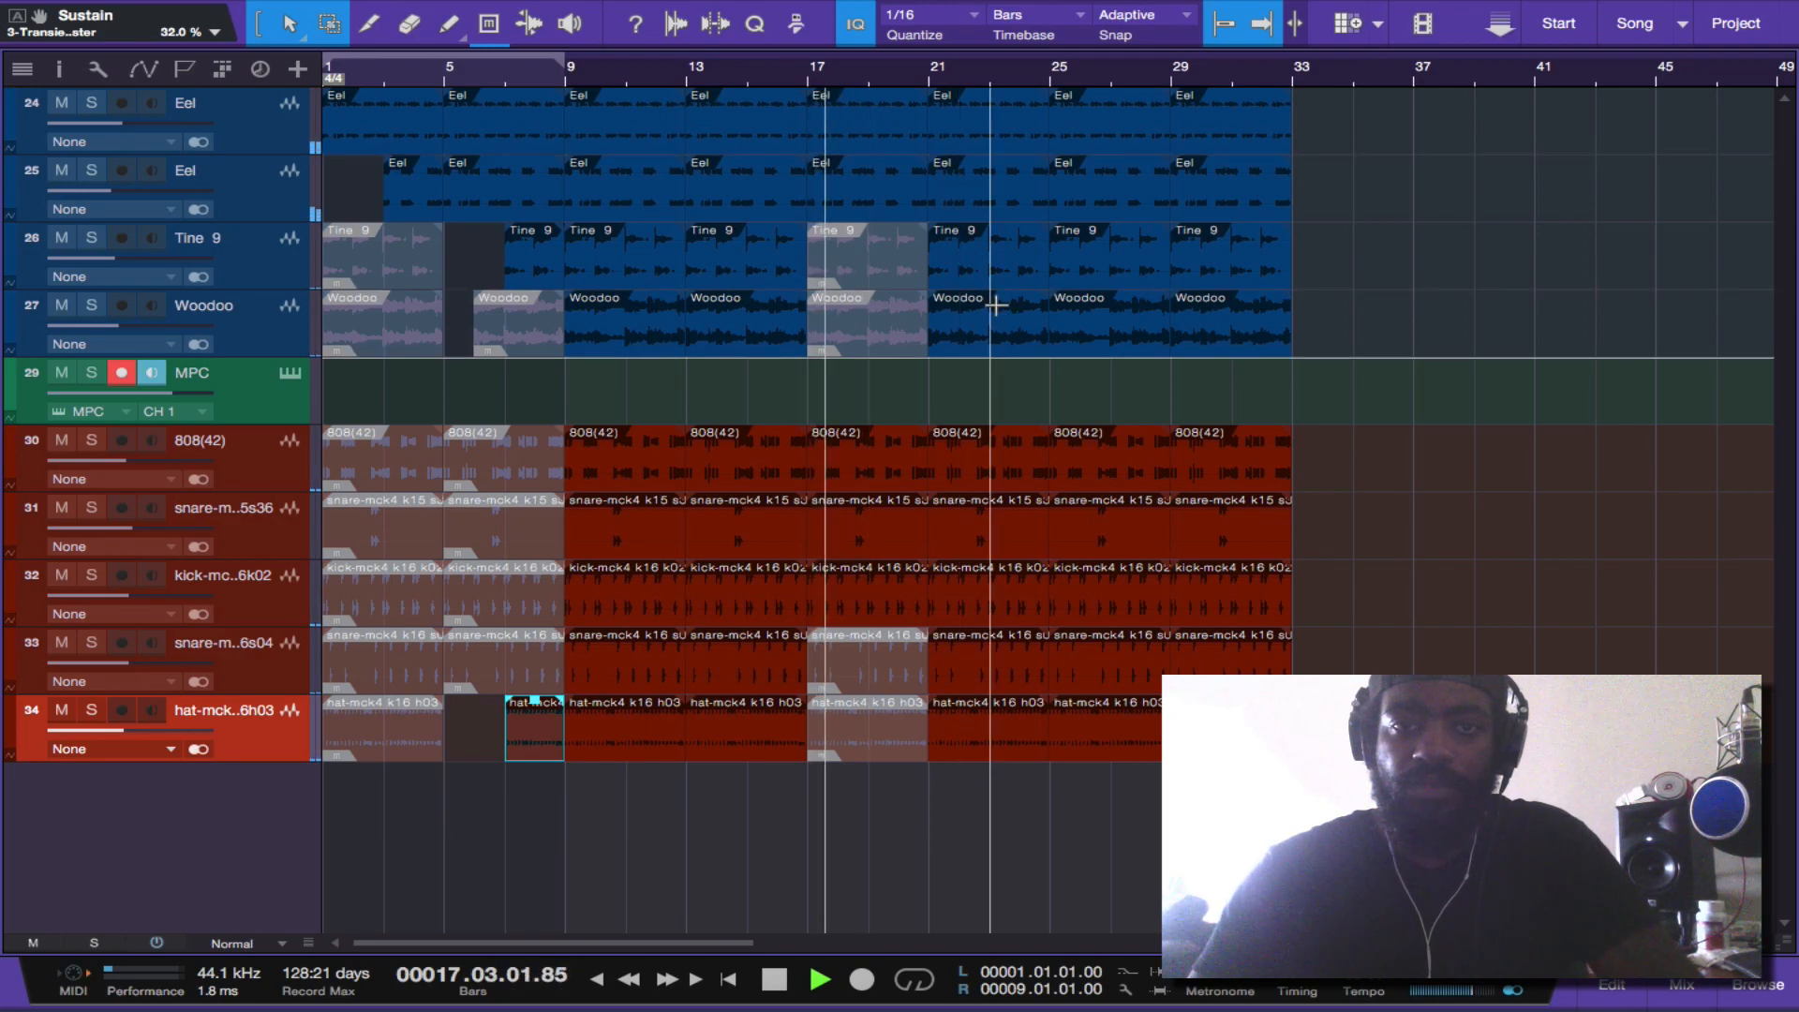
pyautogui.click(1001, 341)
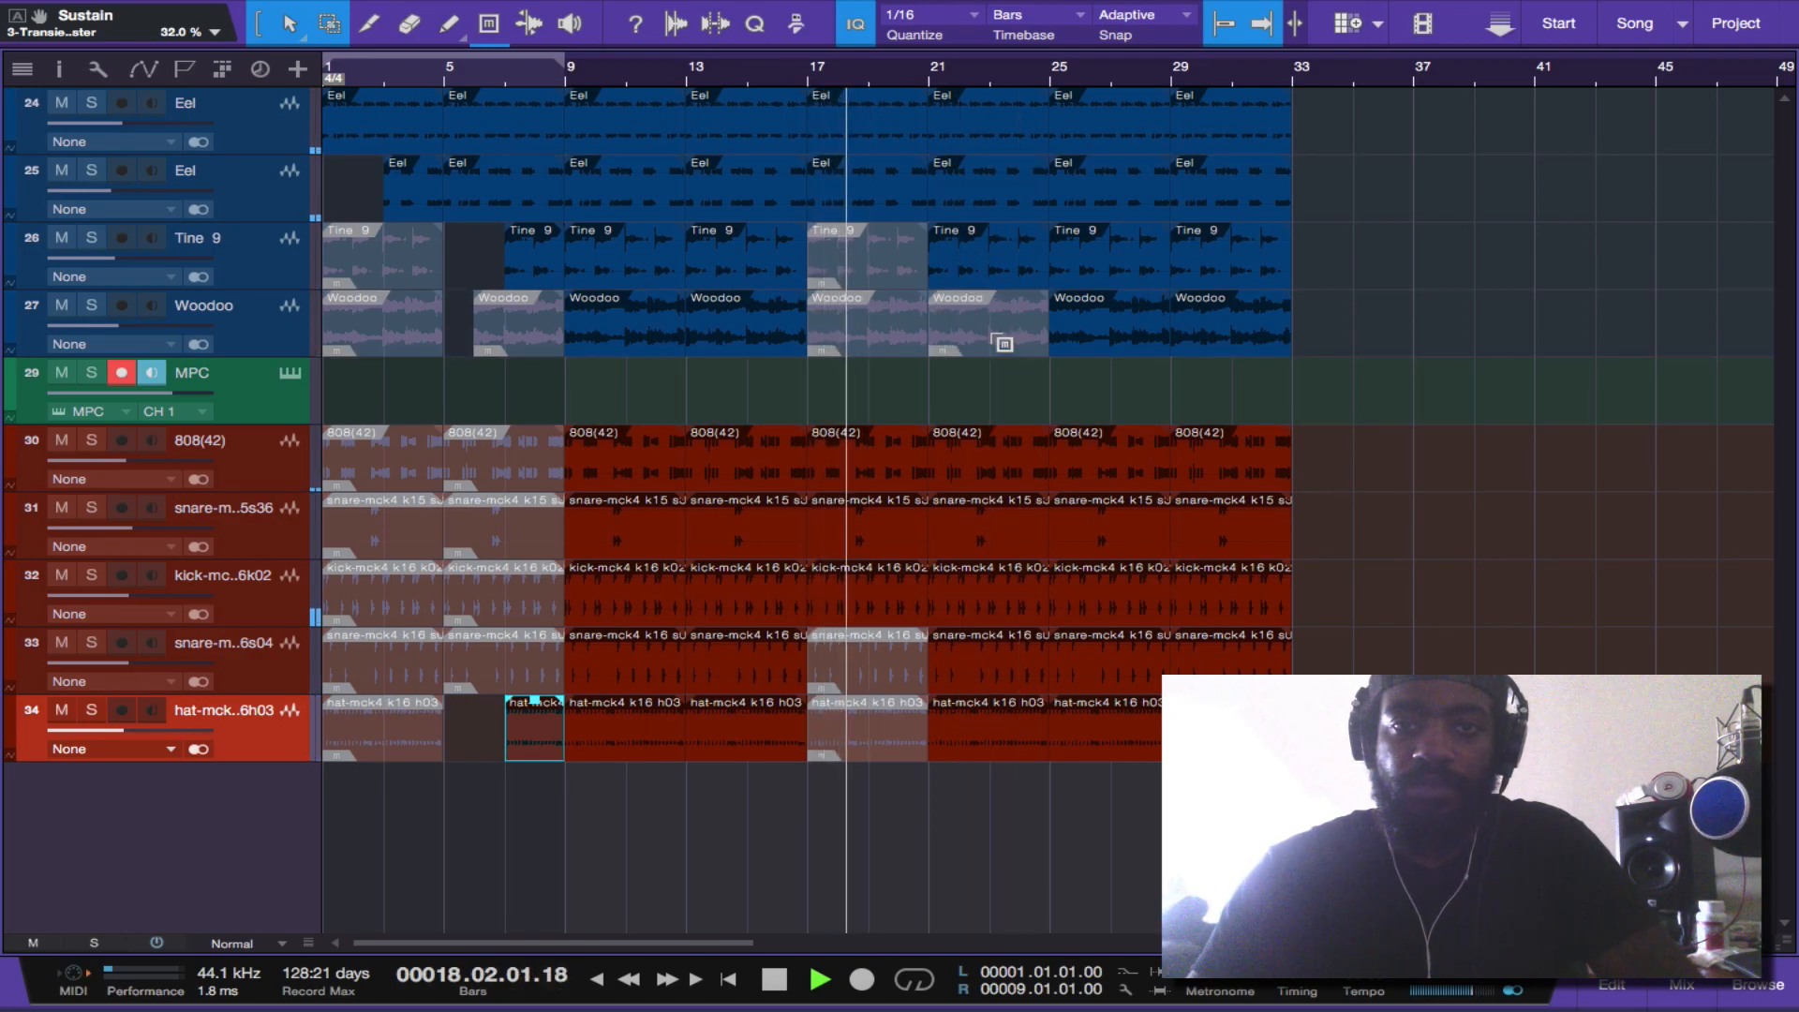
pyautogui.click(934, 270)
pyautogui.moveTo(934, 270); pyautogui.dragTo(991, 270)
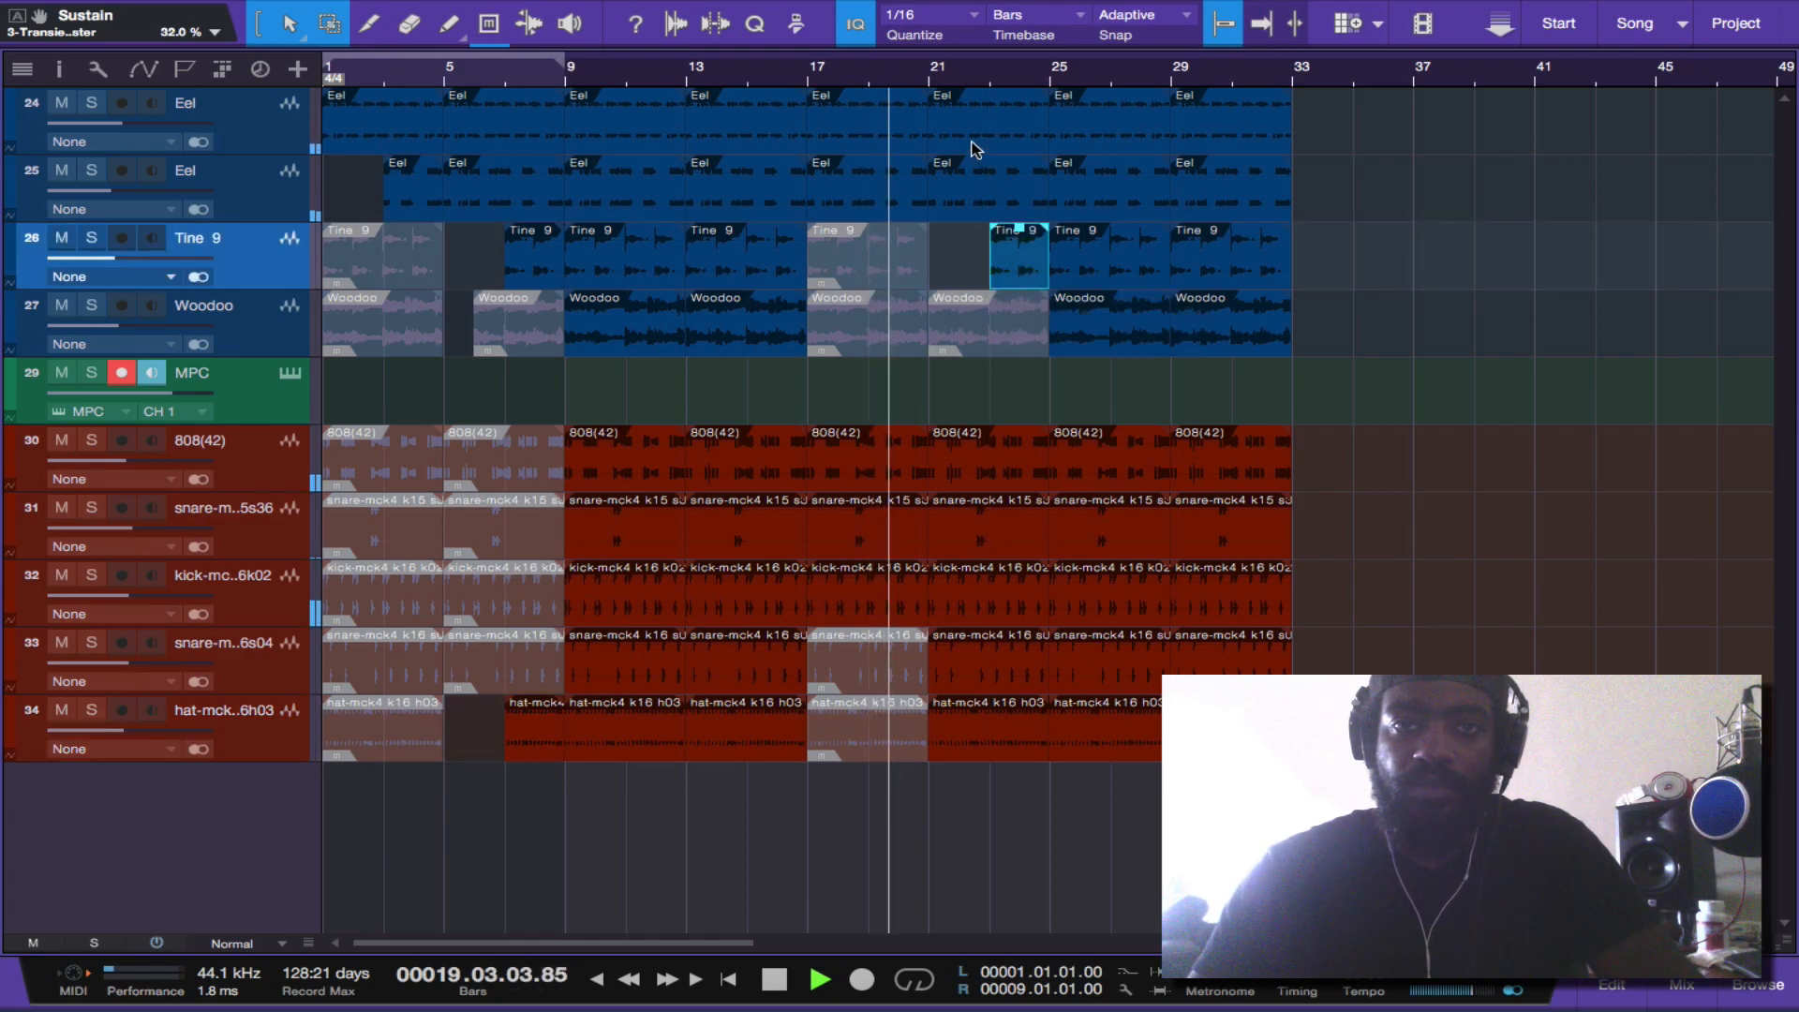
# - Trim the starts of the first Eel track's events at bars 21 and 17 to bars 23 and 19
pyautogui.click(971, 140)
pyautogui.moveTo(932, 132); pyautogui.dragTo(991, 136)
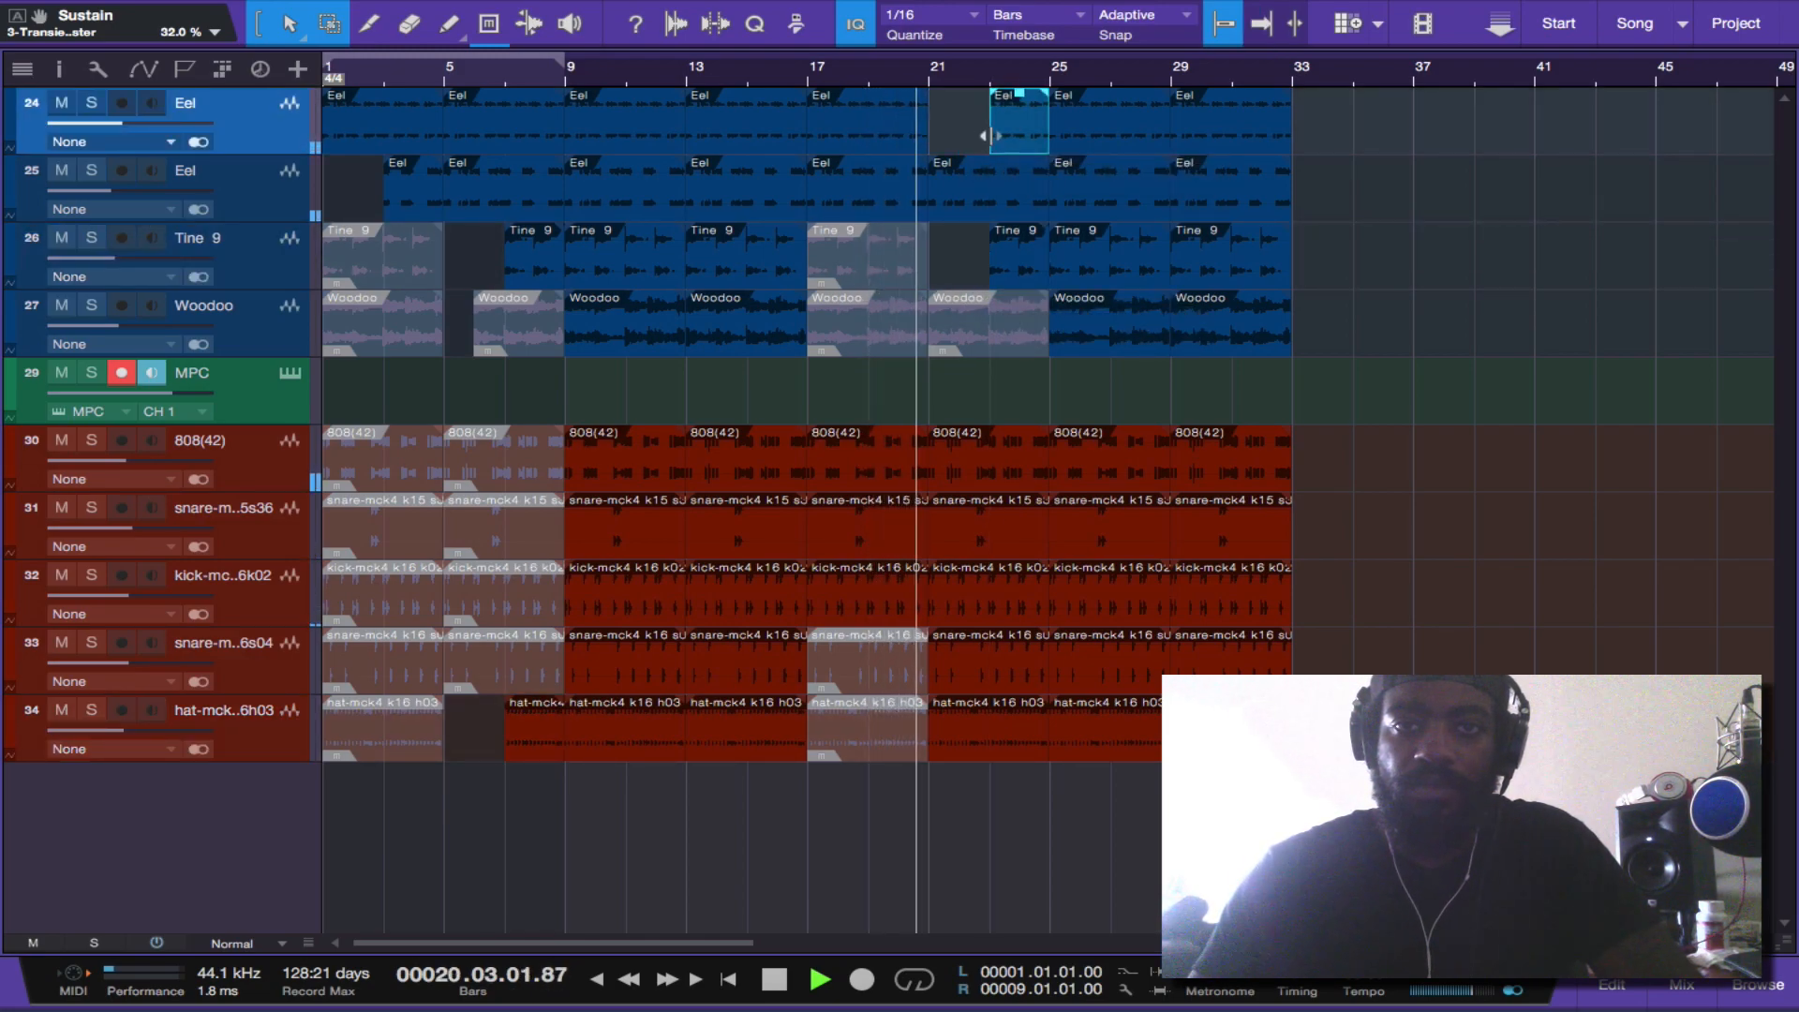
pyautogui.click(755, 68)
pyautogui.click(849, 136)
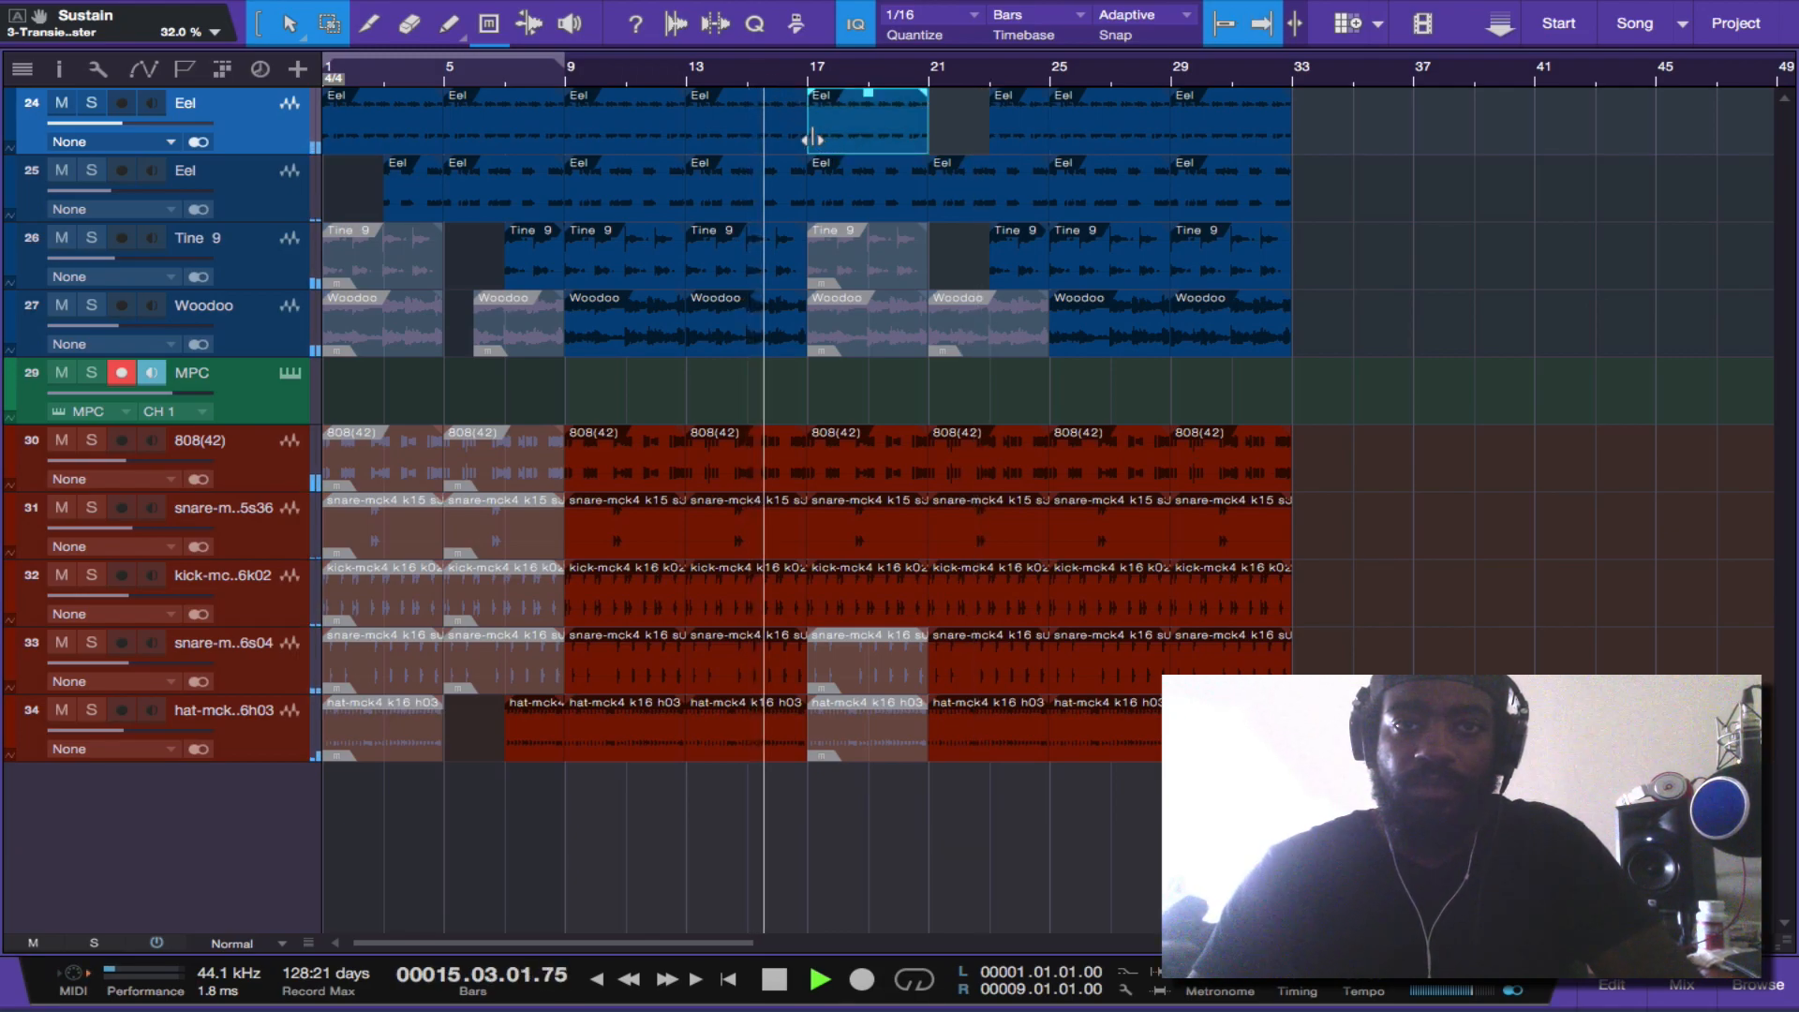
pyautogui.moveTo(811, 134); pyautogui.dragTo(869, 134)
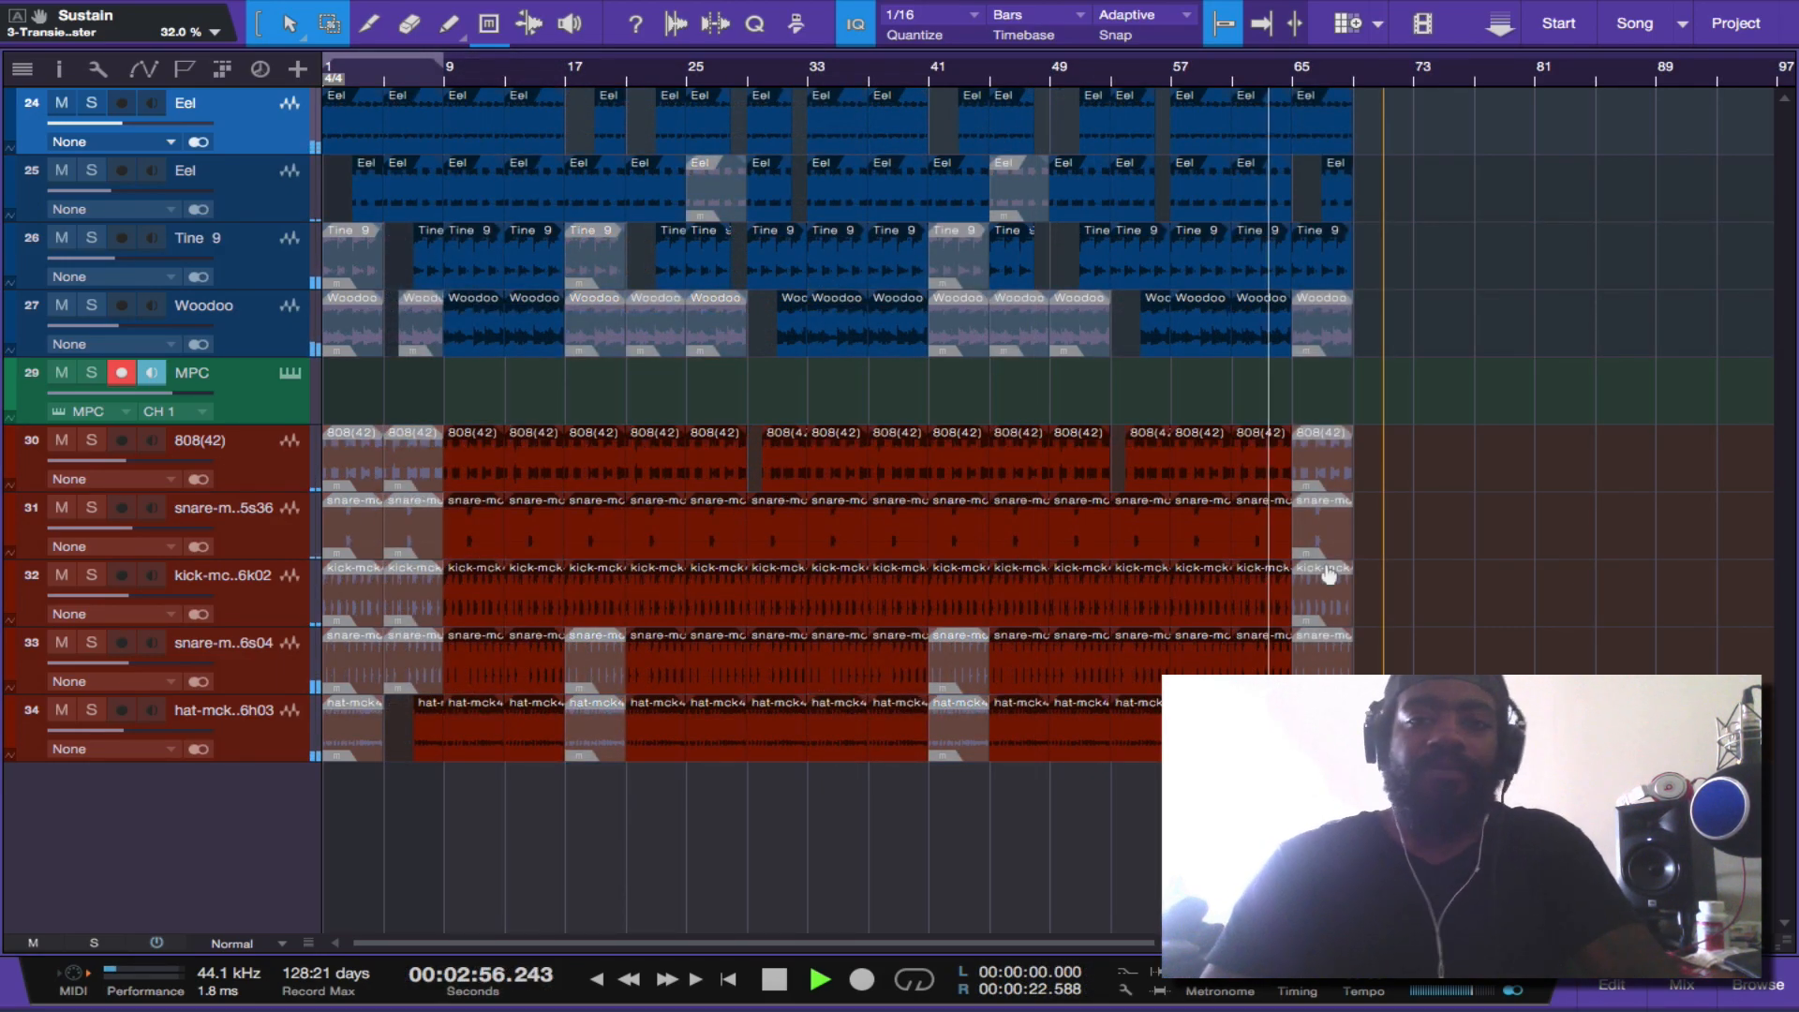
# - Loop the arrangement from the song start to 3:12 at bar 69, stop playback and open the mixer console
pyautogui.hotkey('ctrl', 'a')
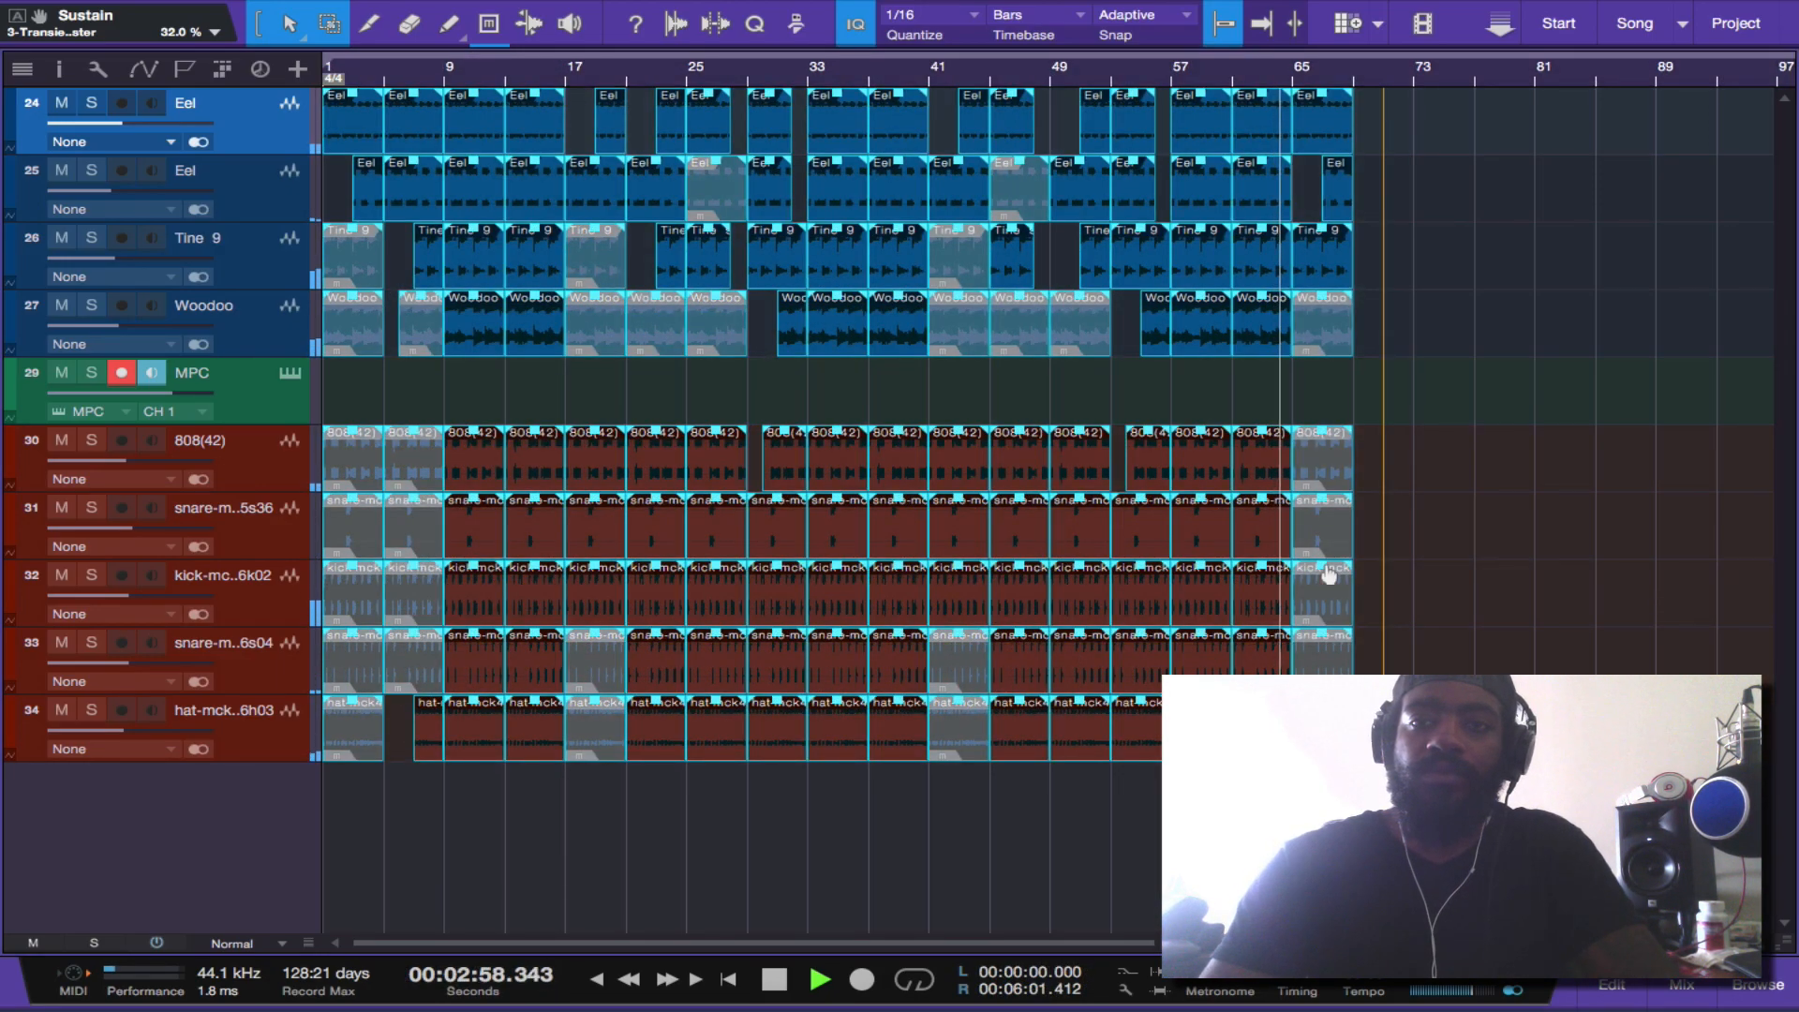
pyautogui.press('w')
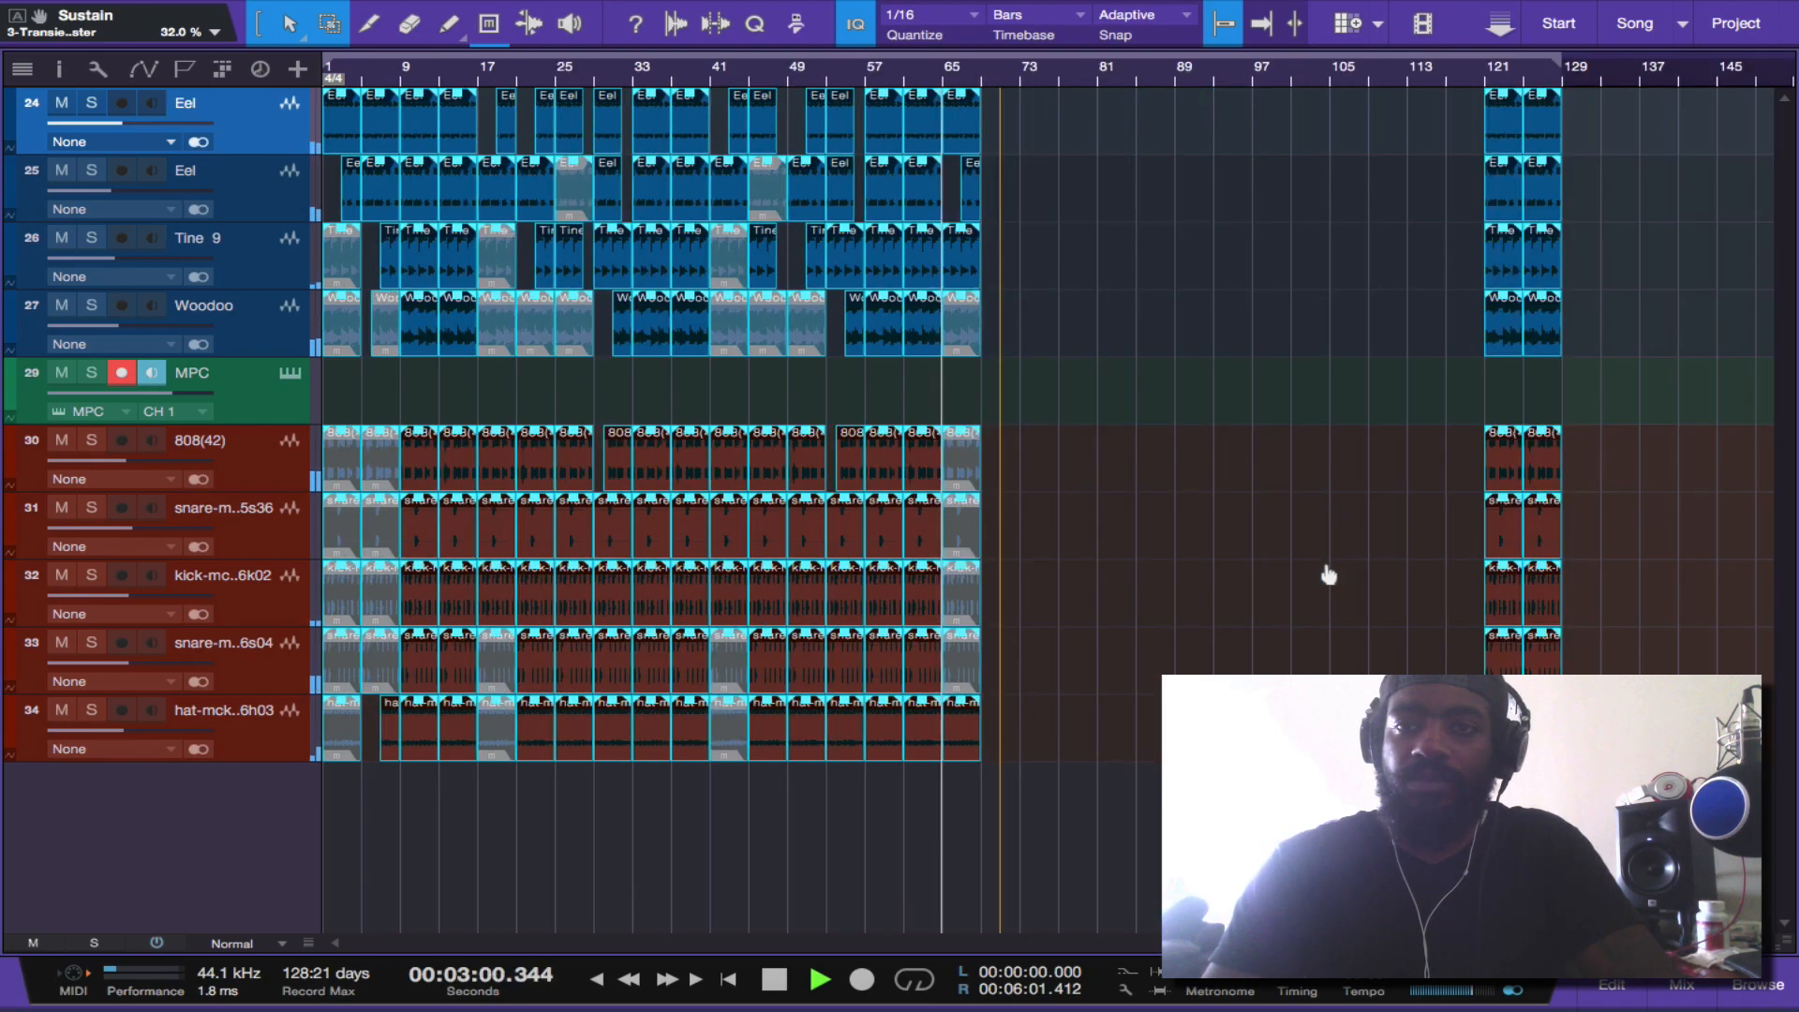
pyautogui.click(1231, 639)
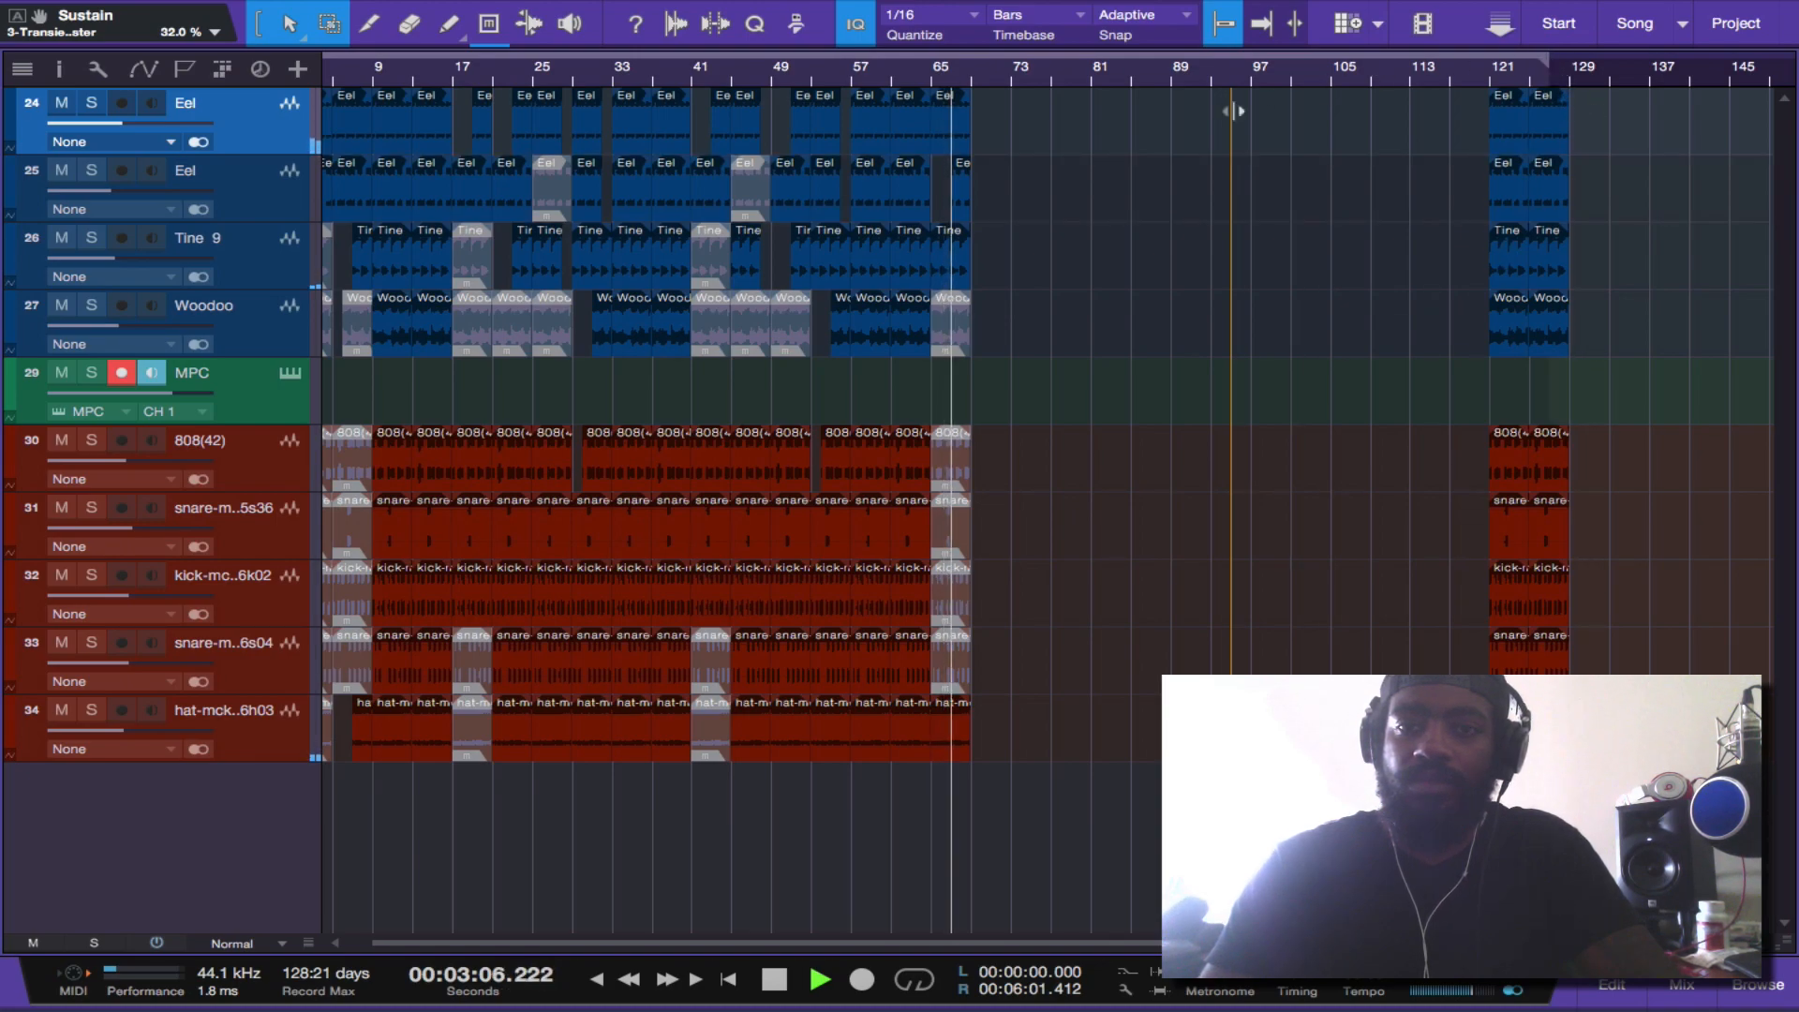
pyautogui.moveTo(969, 166); pyautogui.dragTo(973, 166)
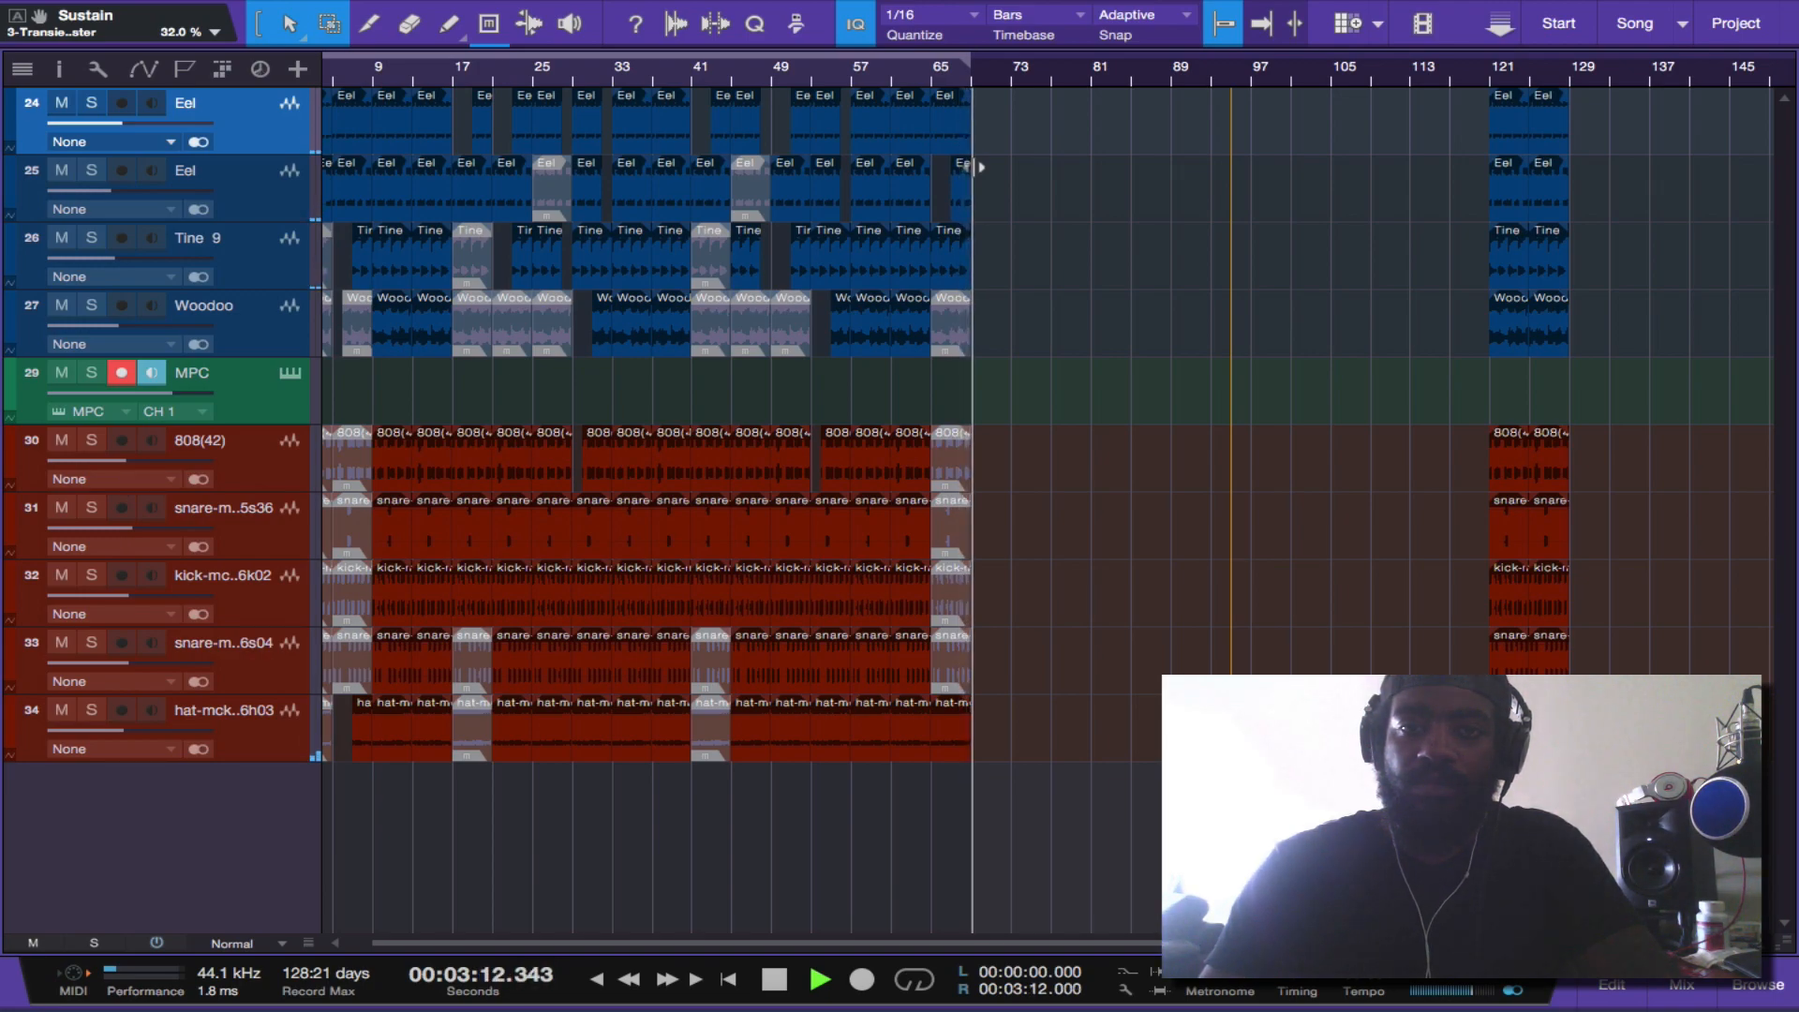
pyautogui.press('KP_Divide')
pyautogui.press('space')
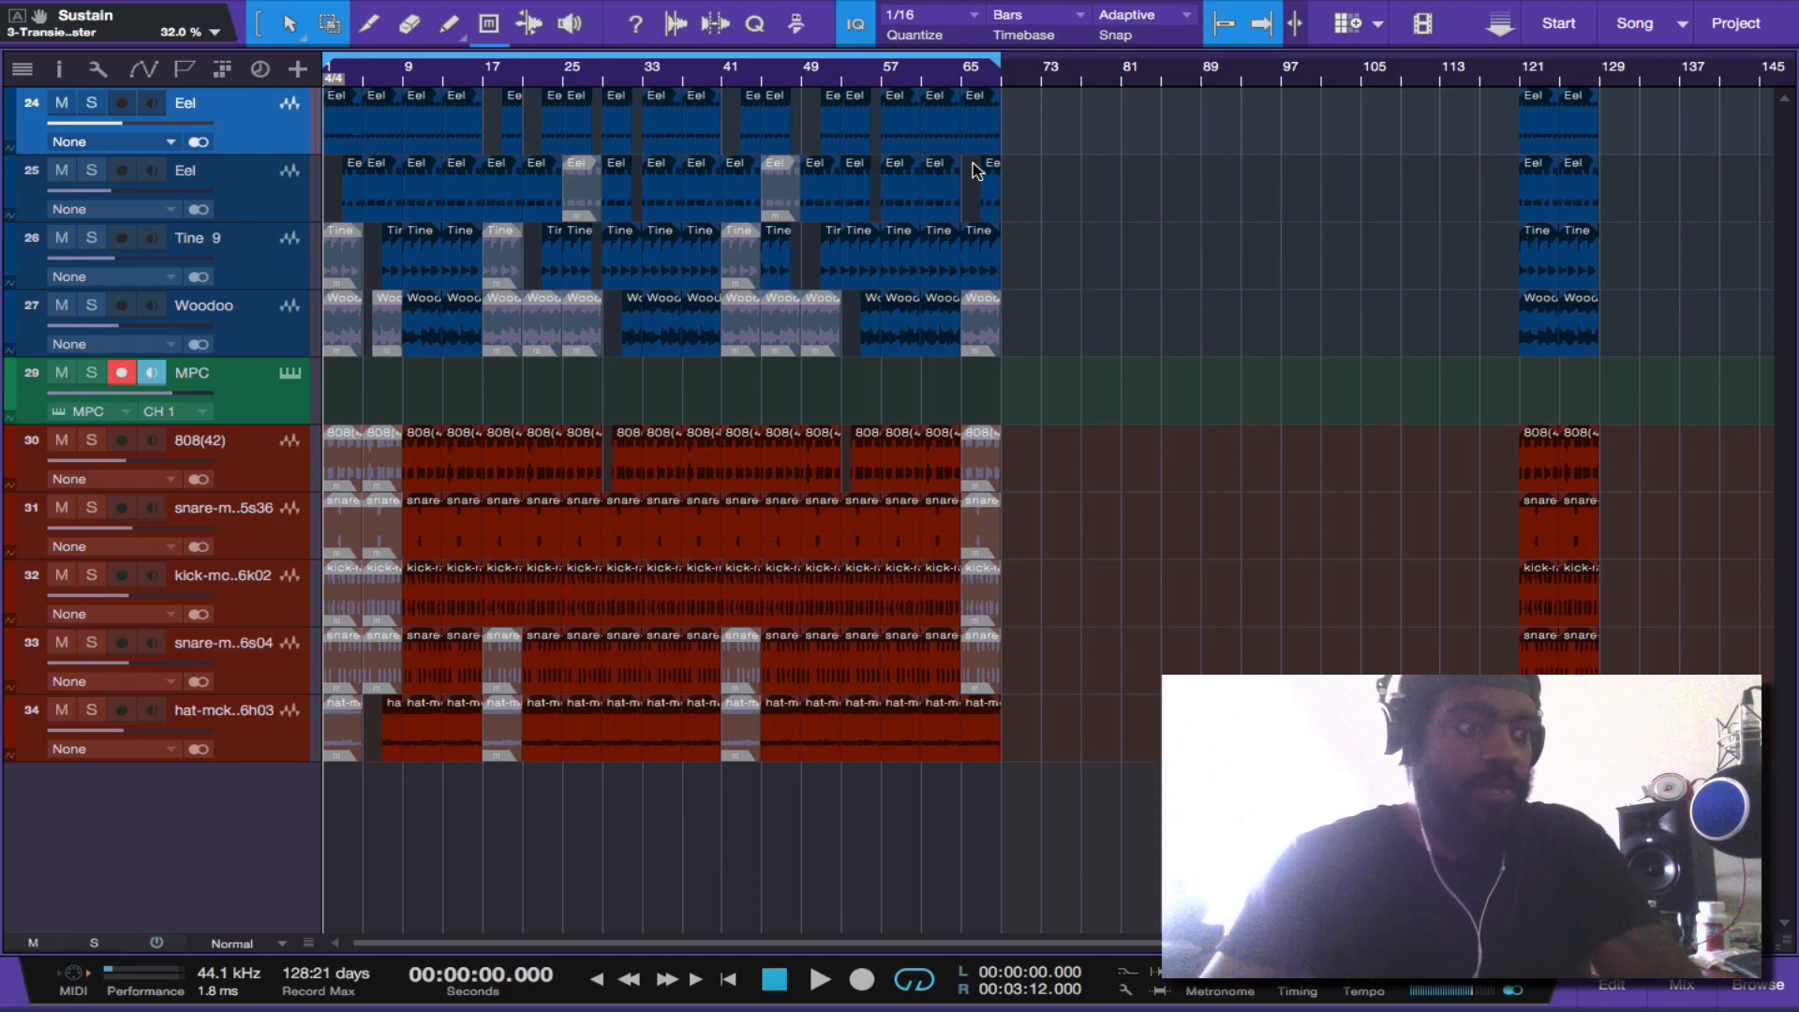
pyautogui.press('F3')
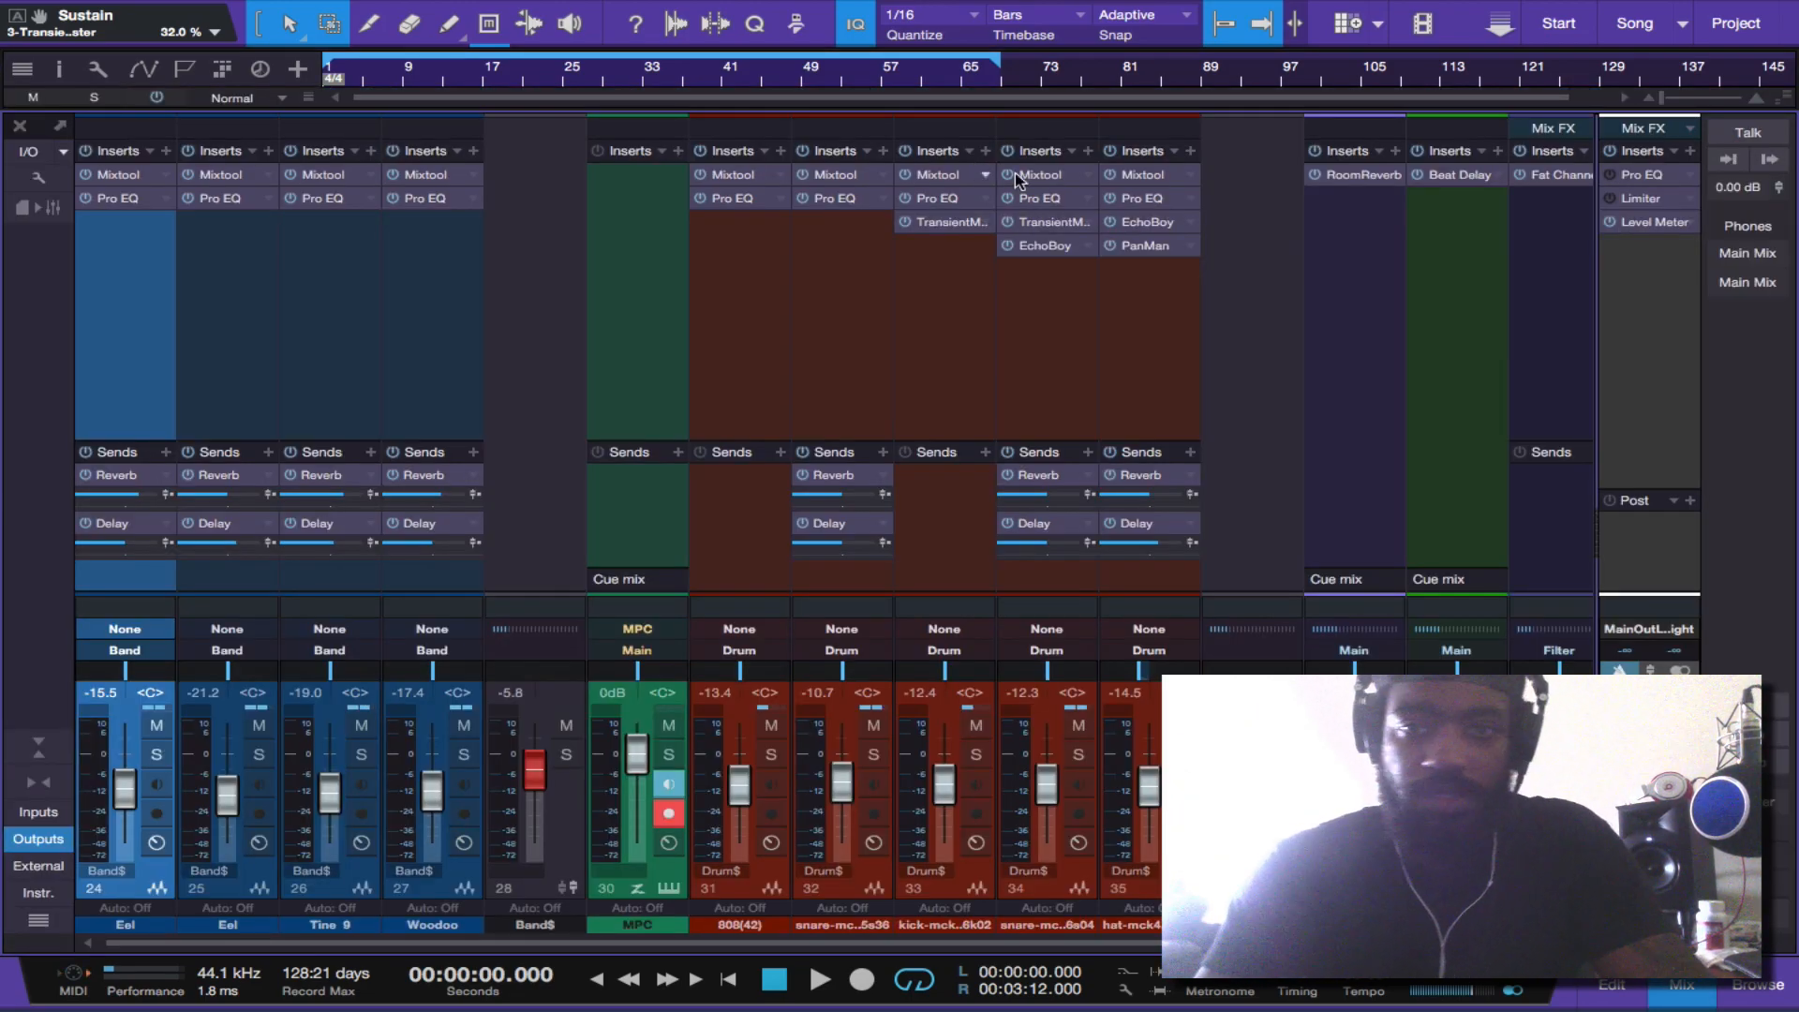
# - Open the Main output's Level Meter during playback, reduce its height and place the Master bus's Virtual Mix Rack below it
pyautogui.hscroll(5, 1323, 435)
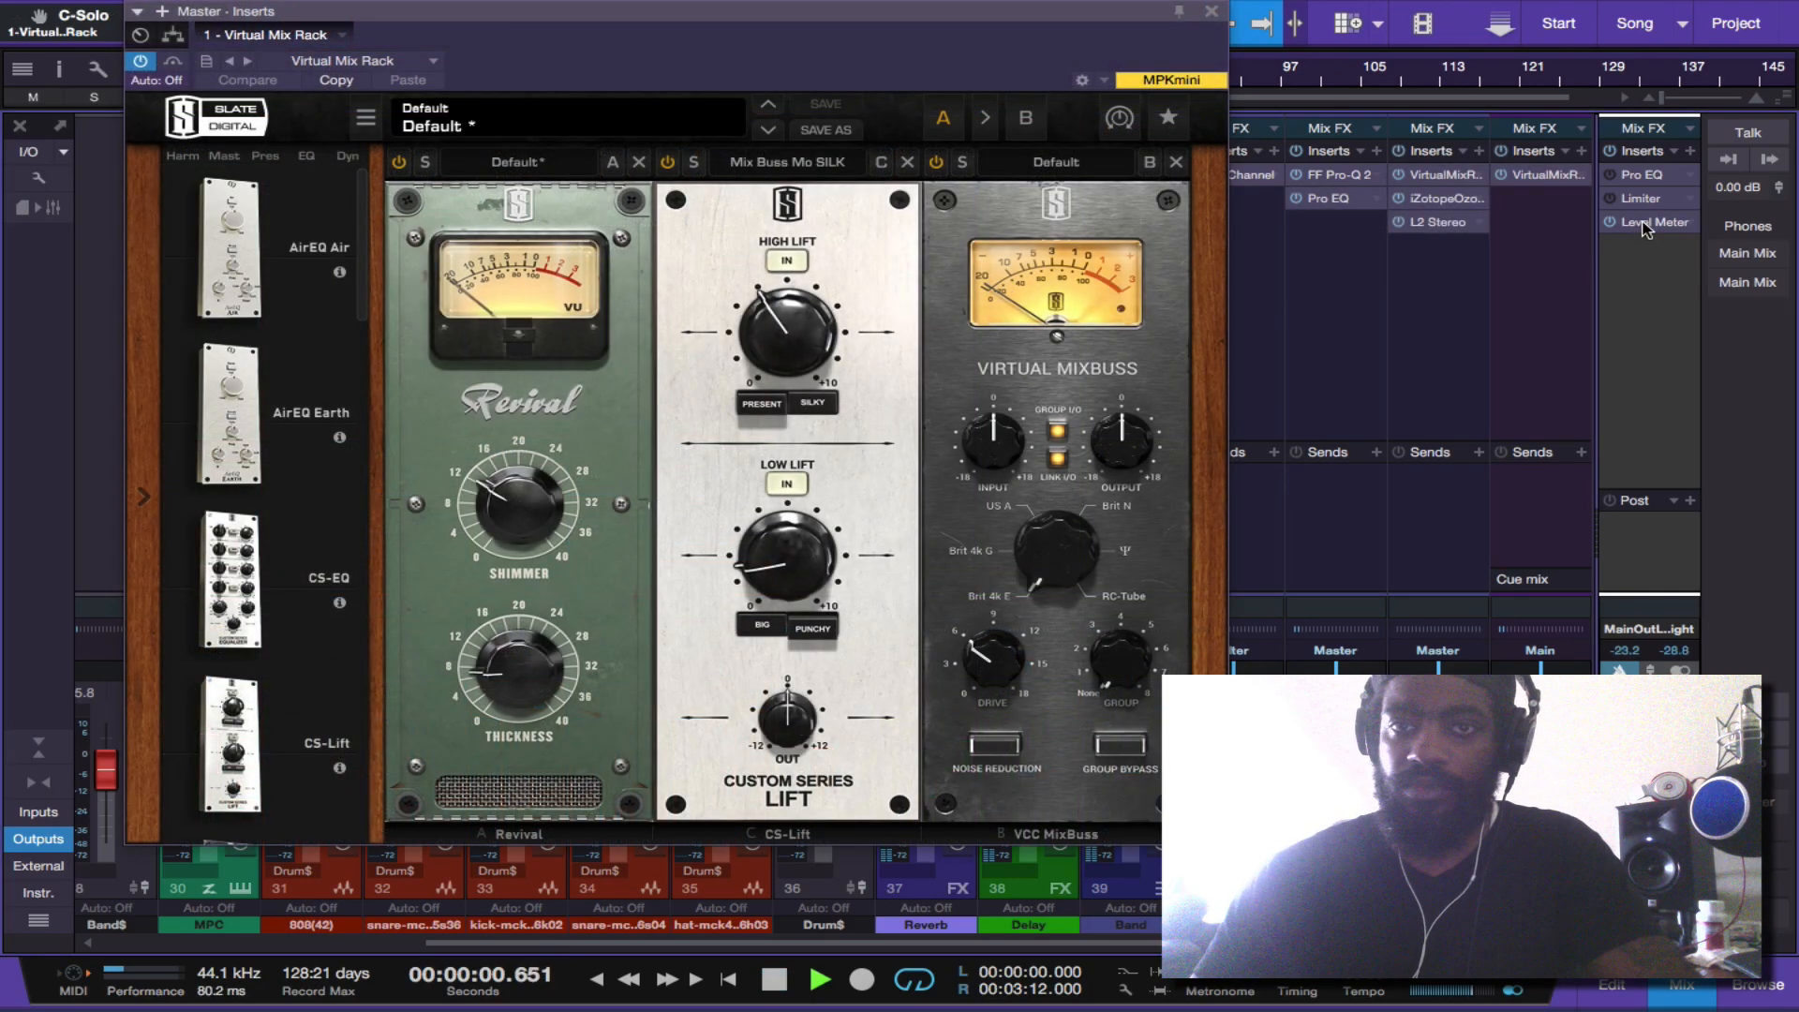
pyautogui.click(1633, 225)
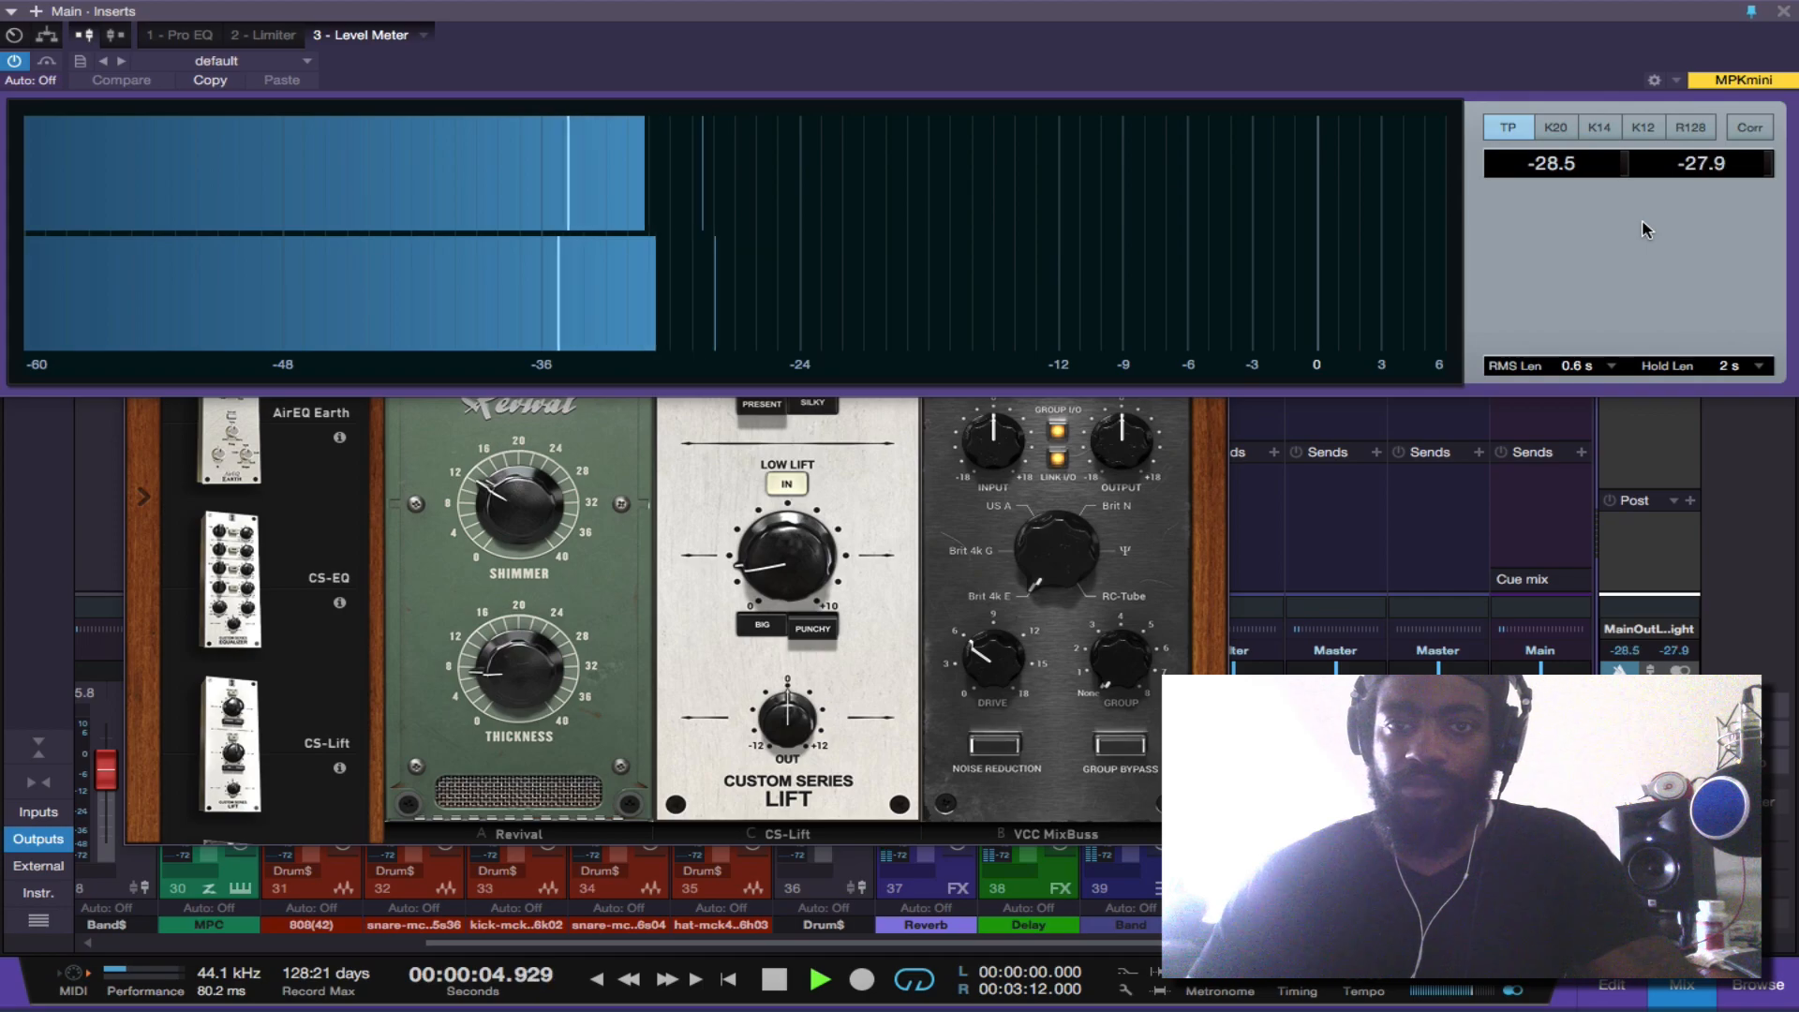
pyautogui.click(1199, 555)
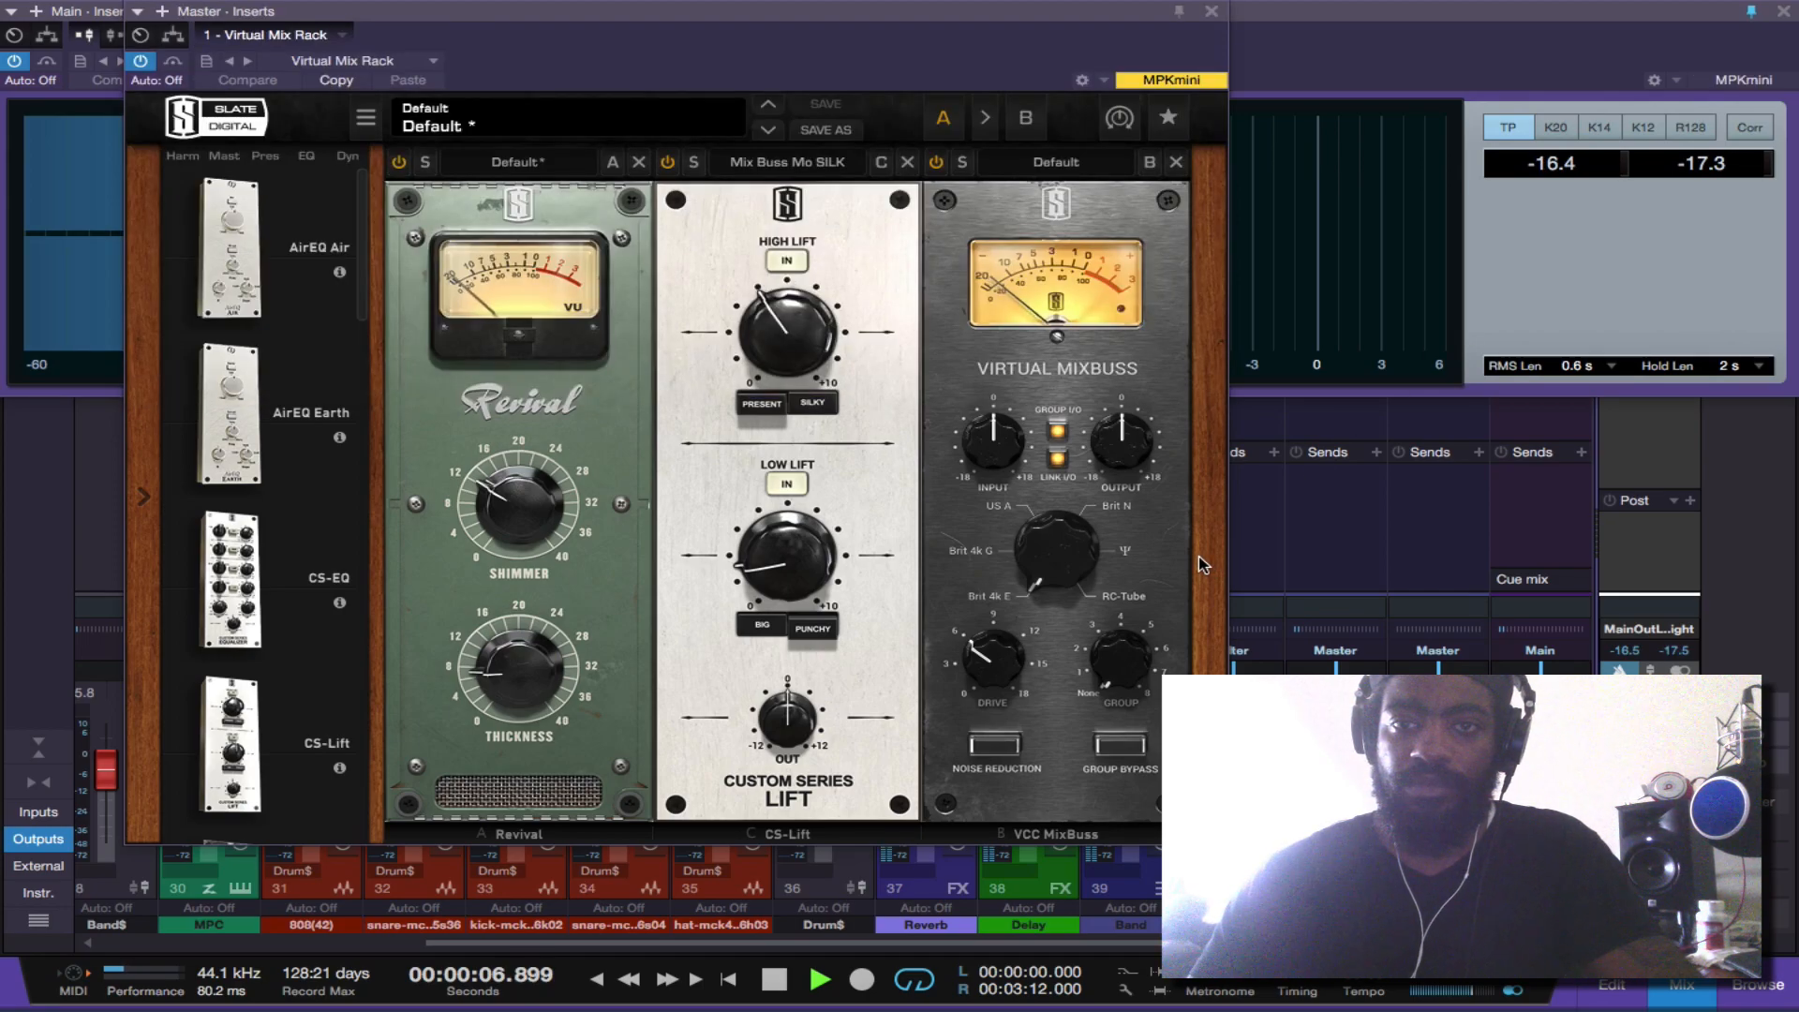
pyautogui.moveTo(1141, 8); pyautogui.dragTo(1150, 385)
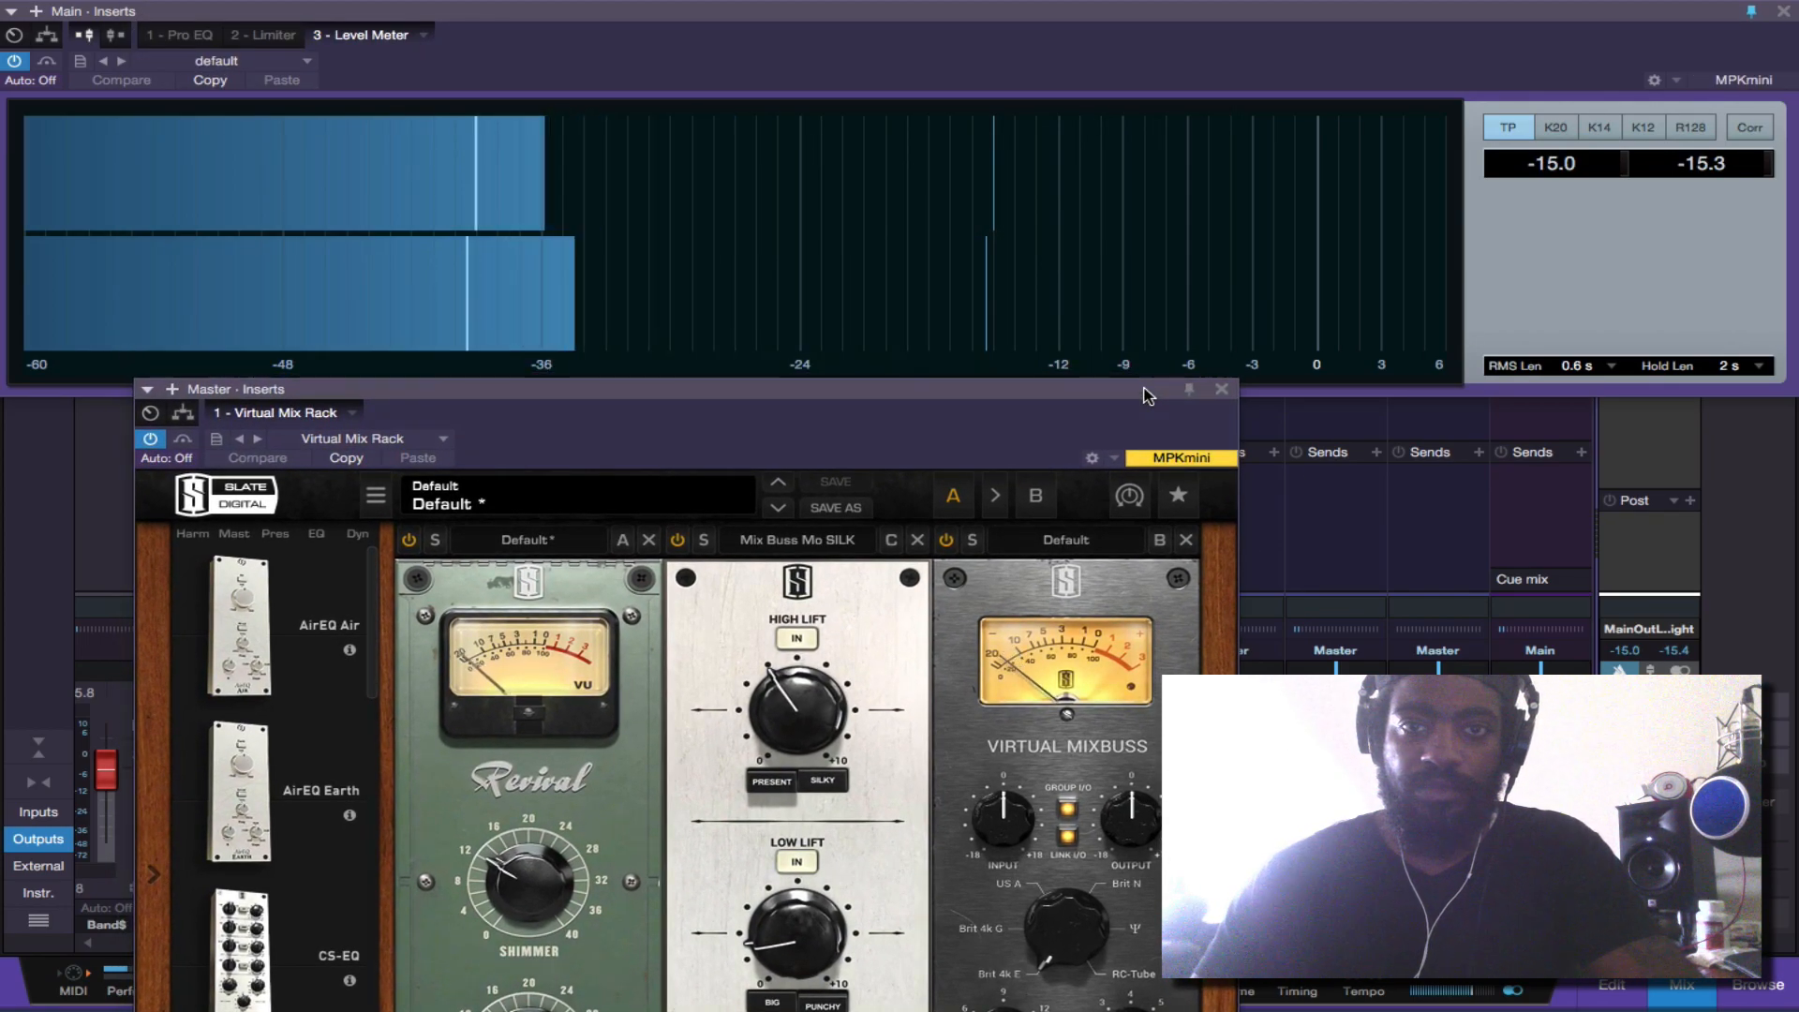
pyautogui.click(1324, 389)
pyautogui.moveTo(1322, 393); pyautogui.dragTo(1320, 319)
pyautogui.moveTo(1094, 393); pyautogui.dragTo(1093, 340)
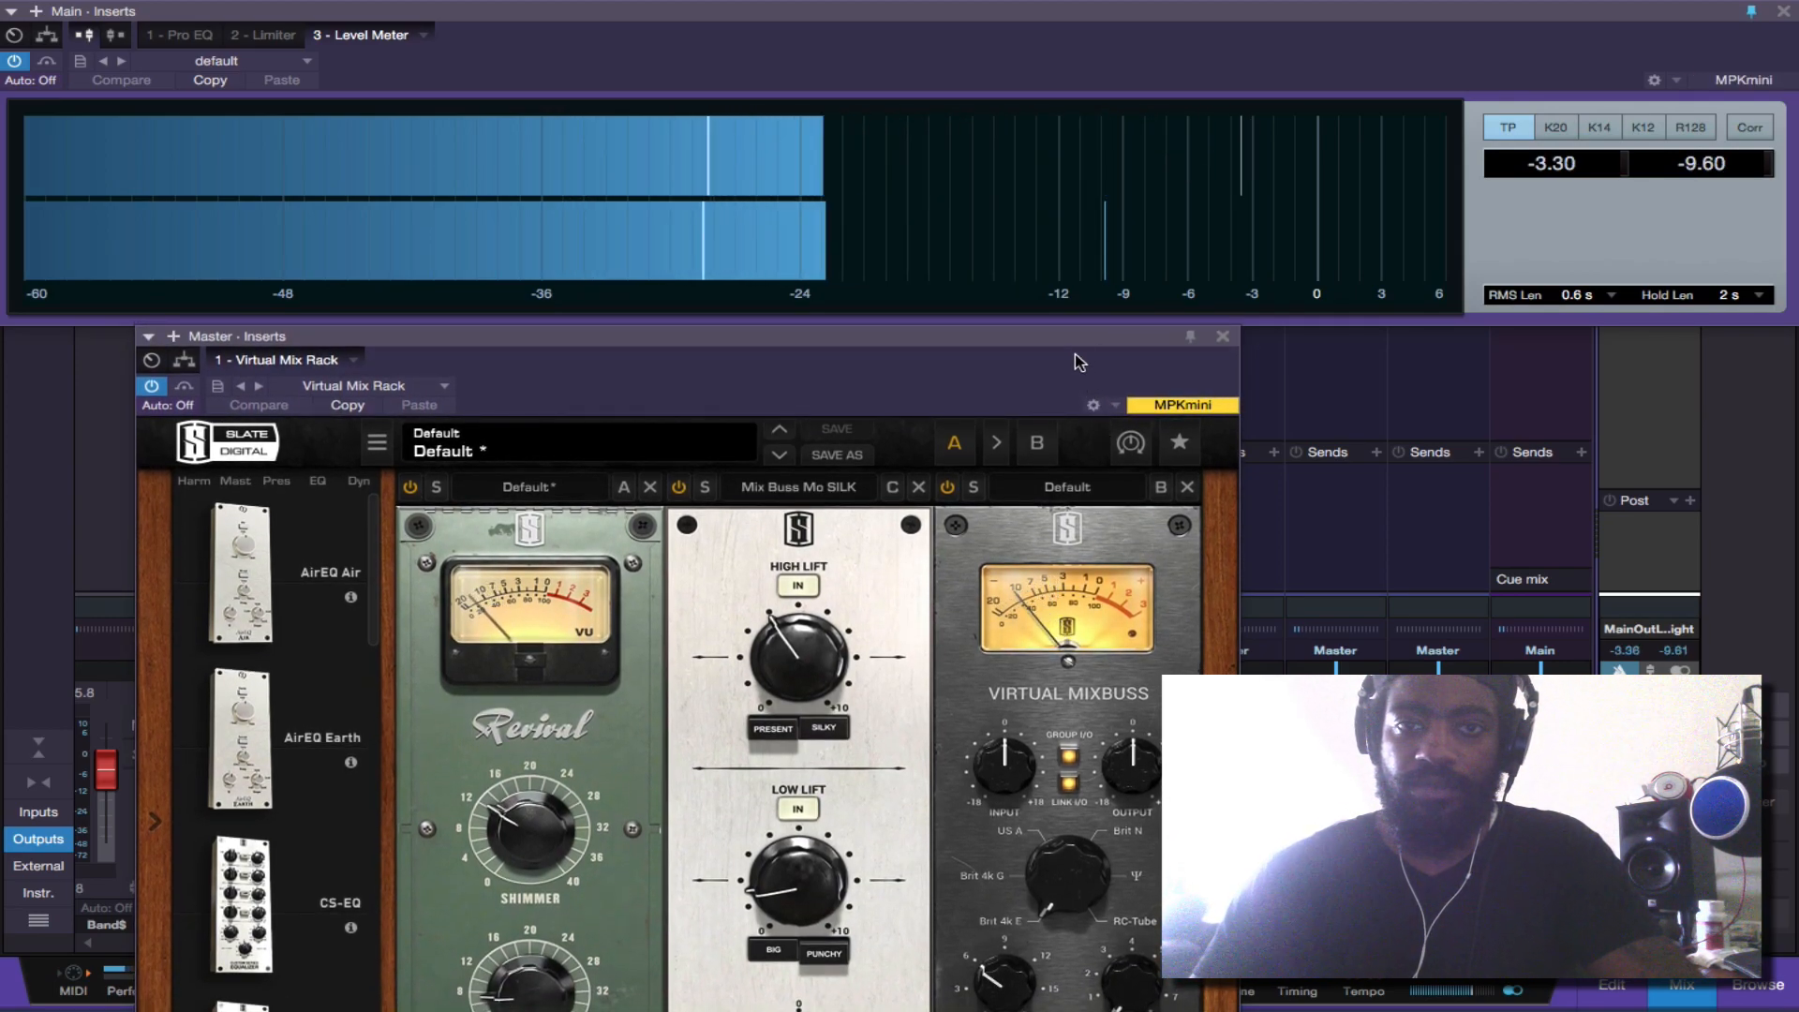
pyautogui.moveTo(1073, 340); pyautogui.dragTo(1076, 244)
# - Raise Shimmer, lower the Virtual MixBuss input, choose Brit 4k G, set drive to 4.77 dB and close both plug-in windows
pyautogui.moveTo(514, 746); pyautogui.dragTo(514, 727)
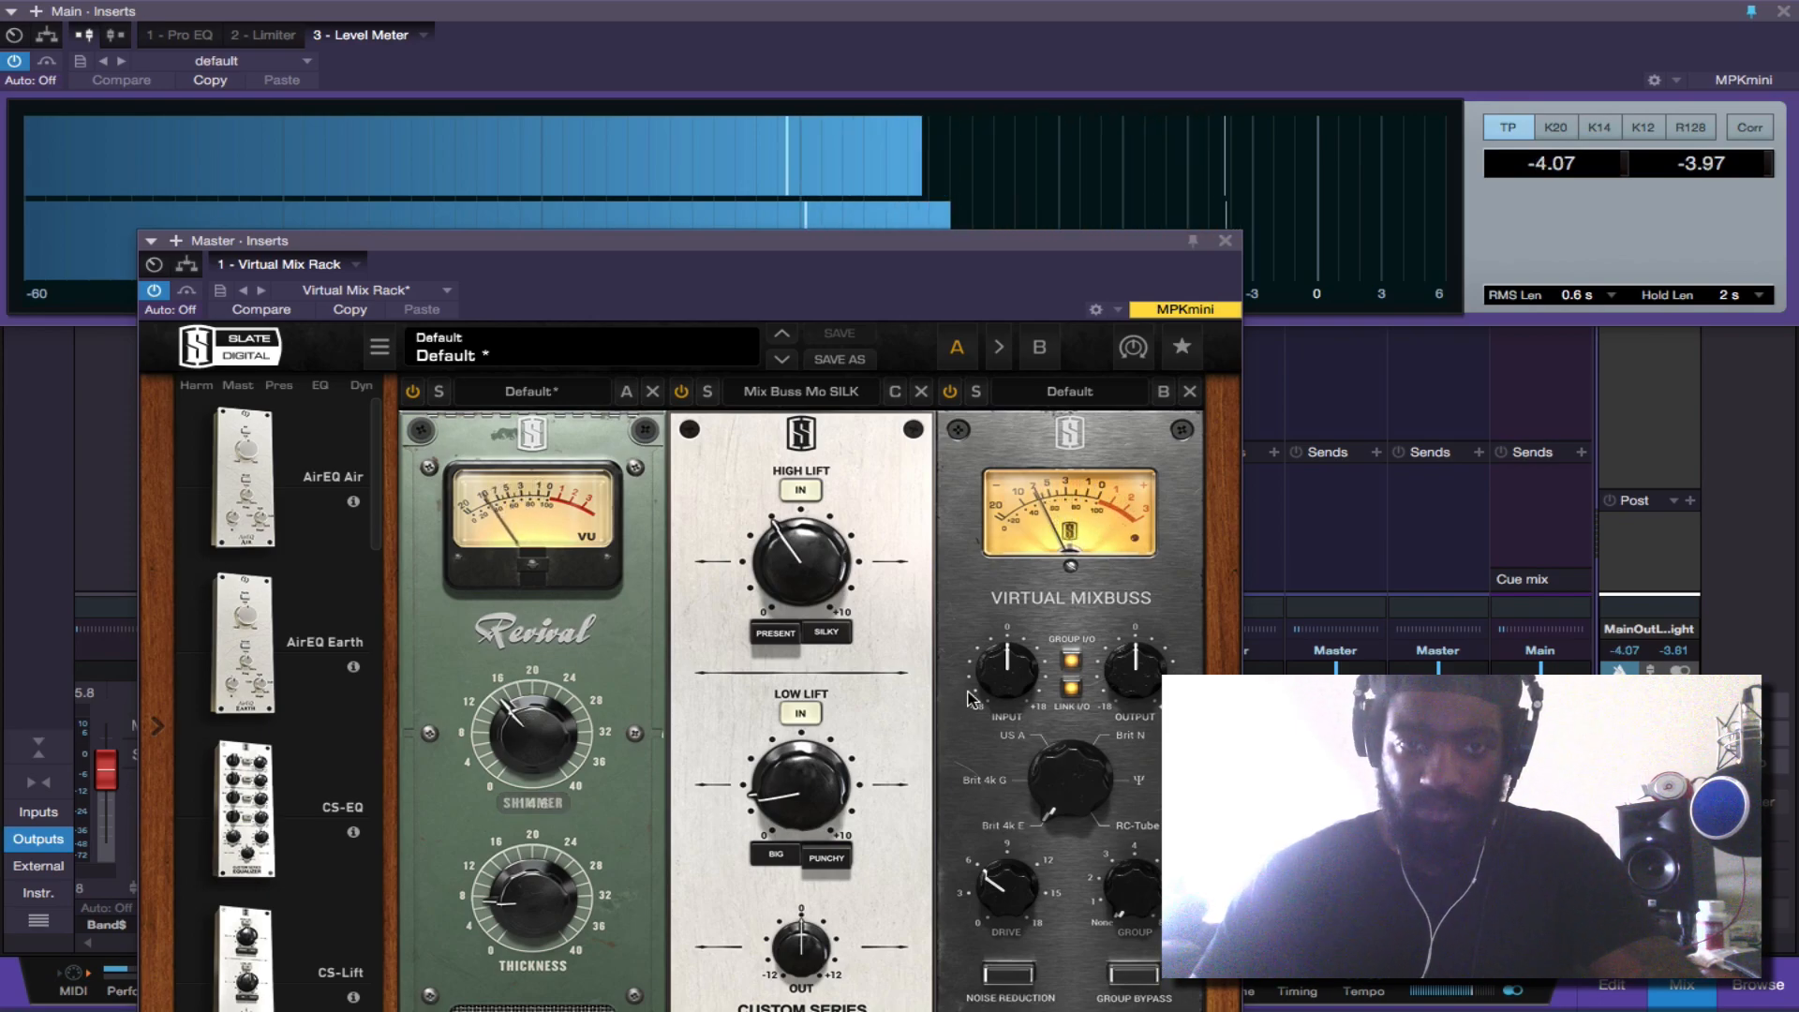
pyautogui.moveTo(999, 686); pyautogui.dragTo(996, 703)
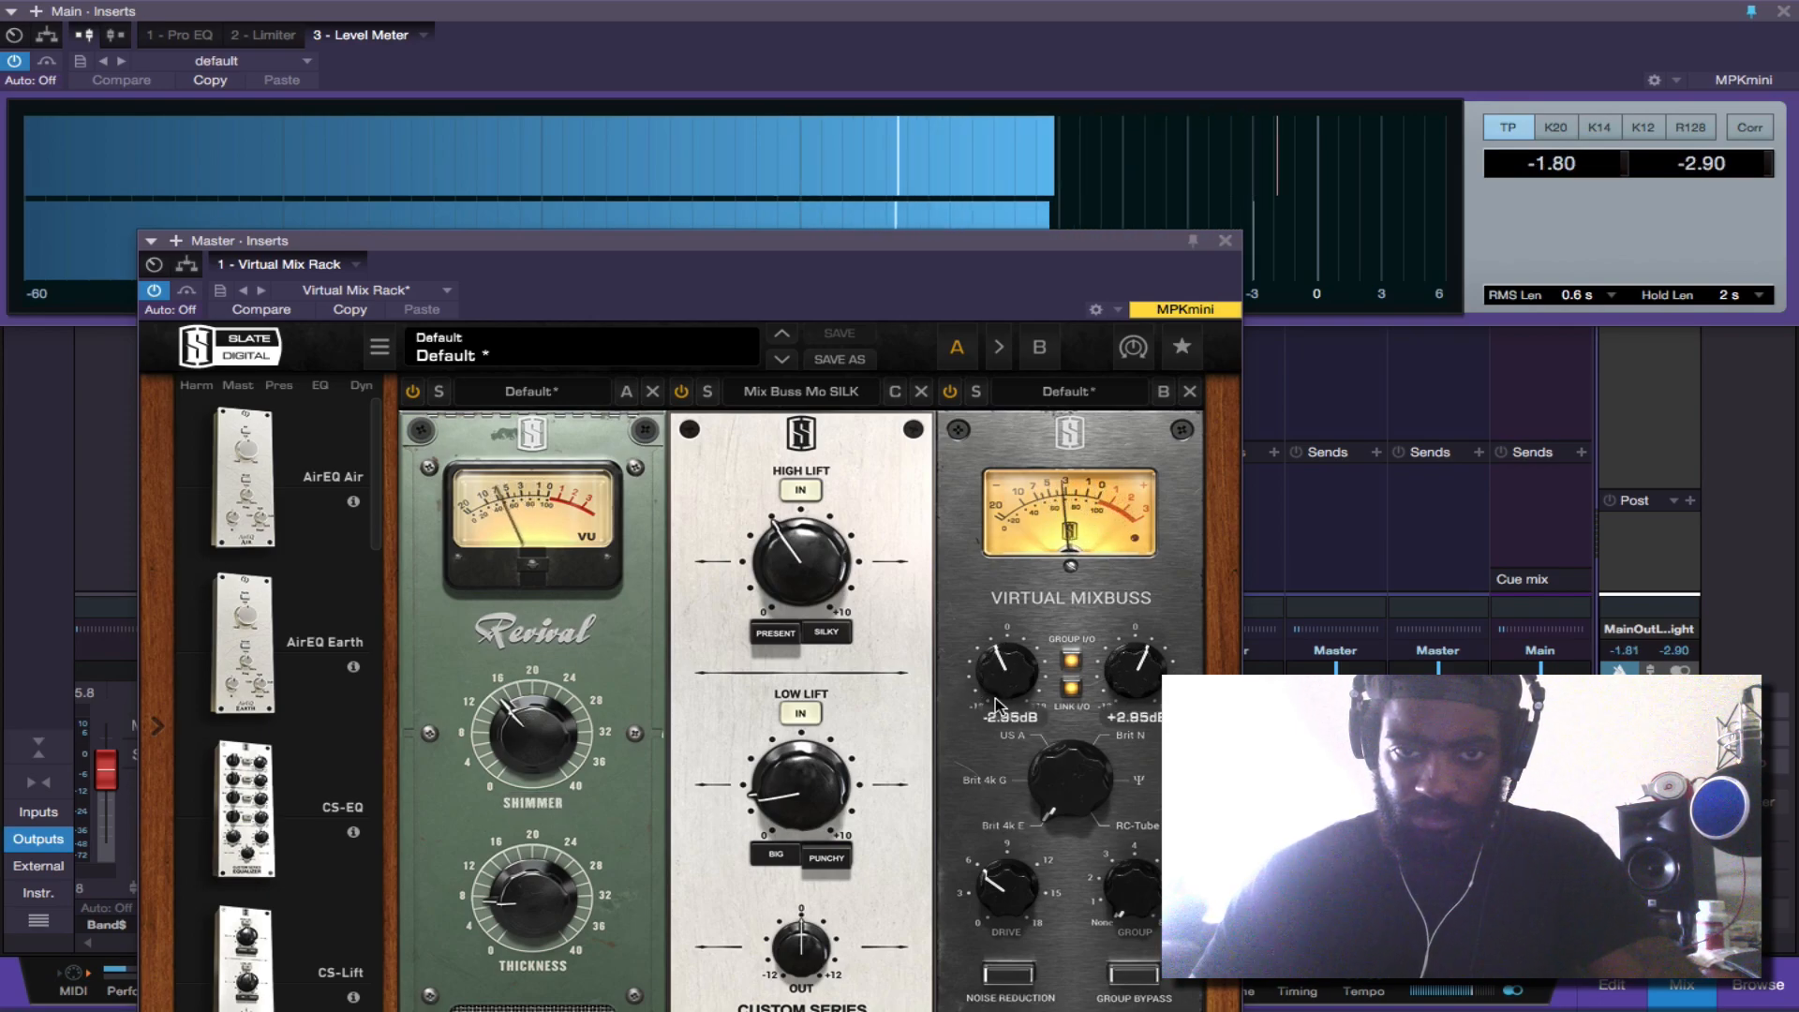
pyautogui.click(1038, 744)
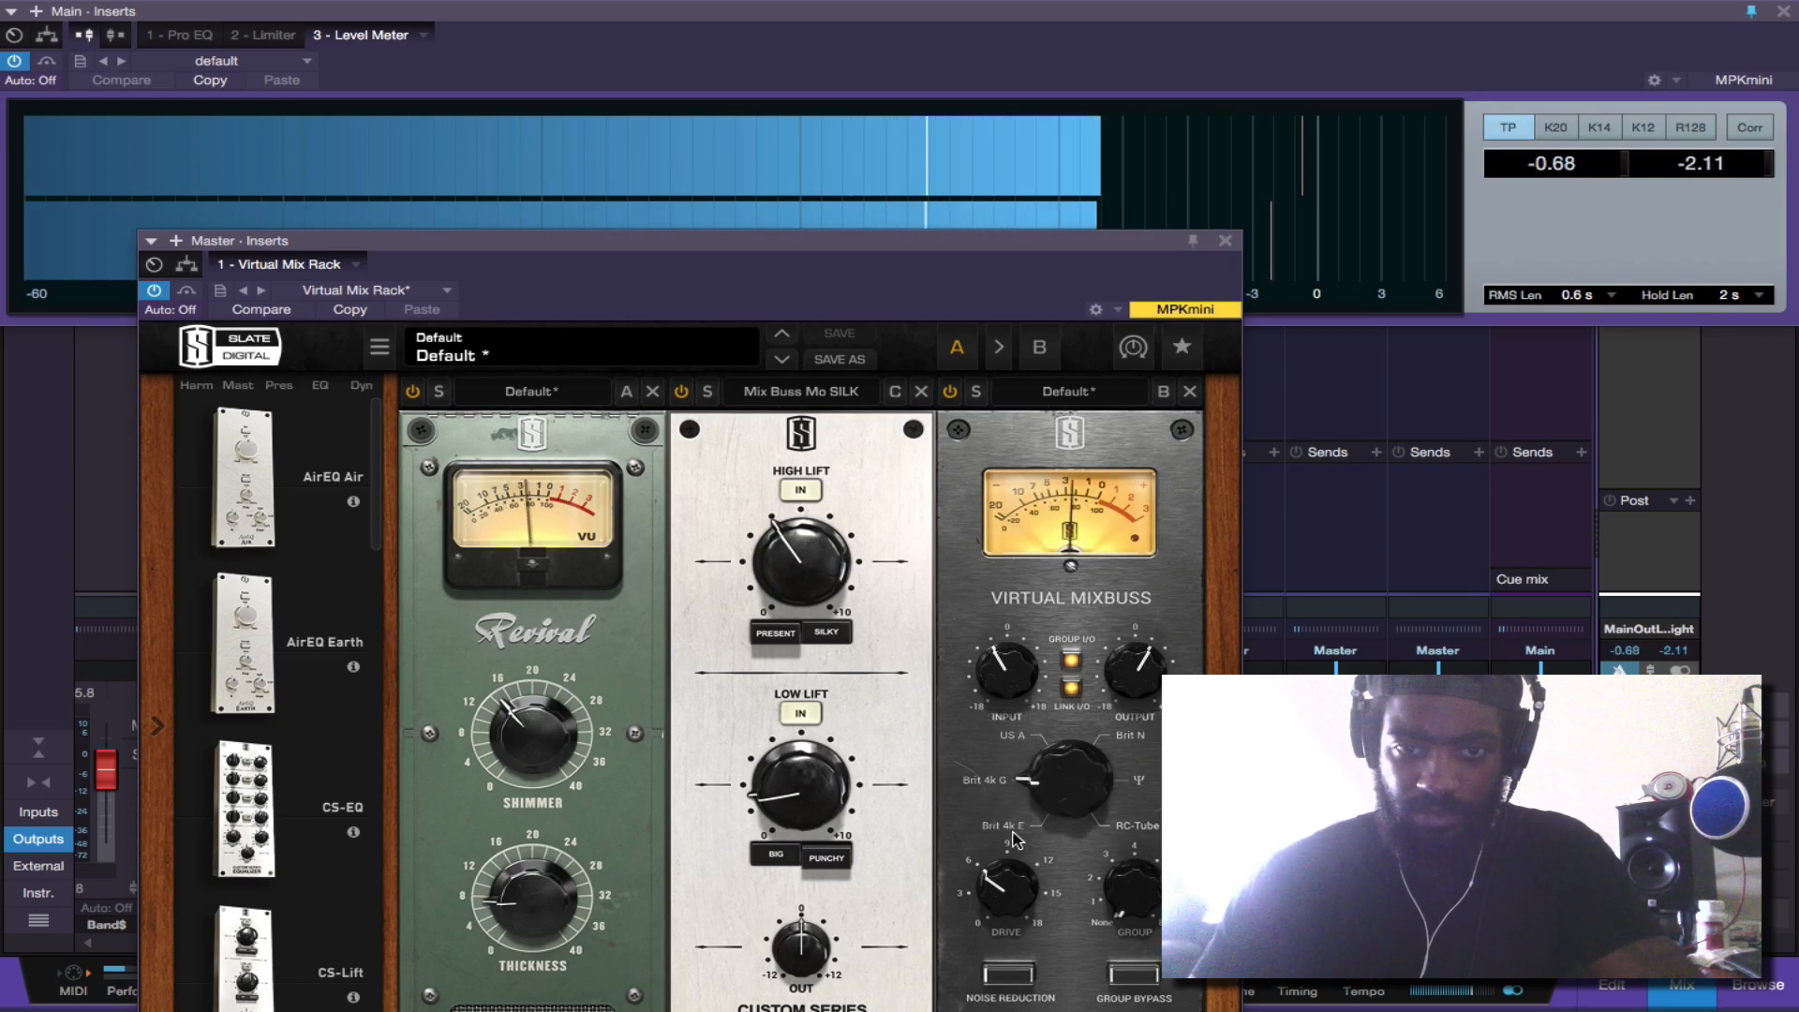
pyautogui.moveTo(1000, 895); pyautogui.dragTo(1003, 914)
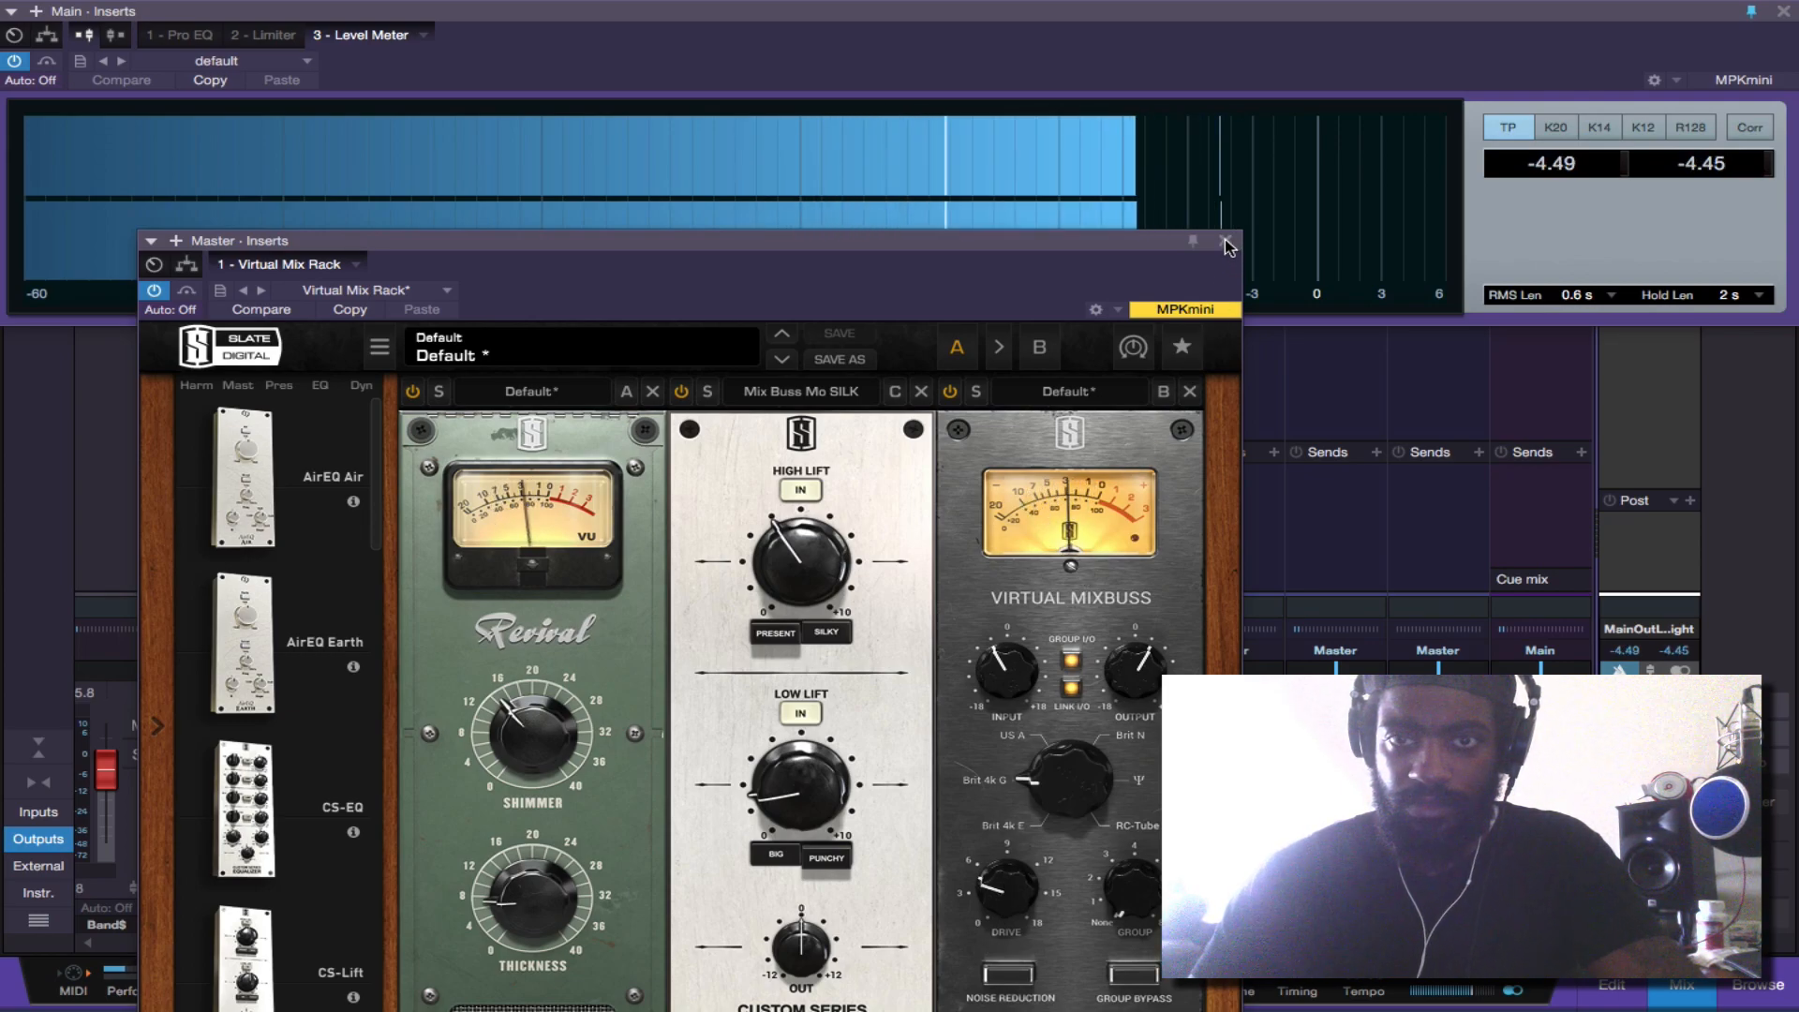
pyautogui.click(1225, 243)
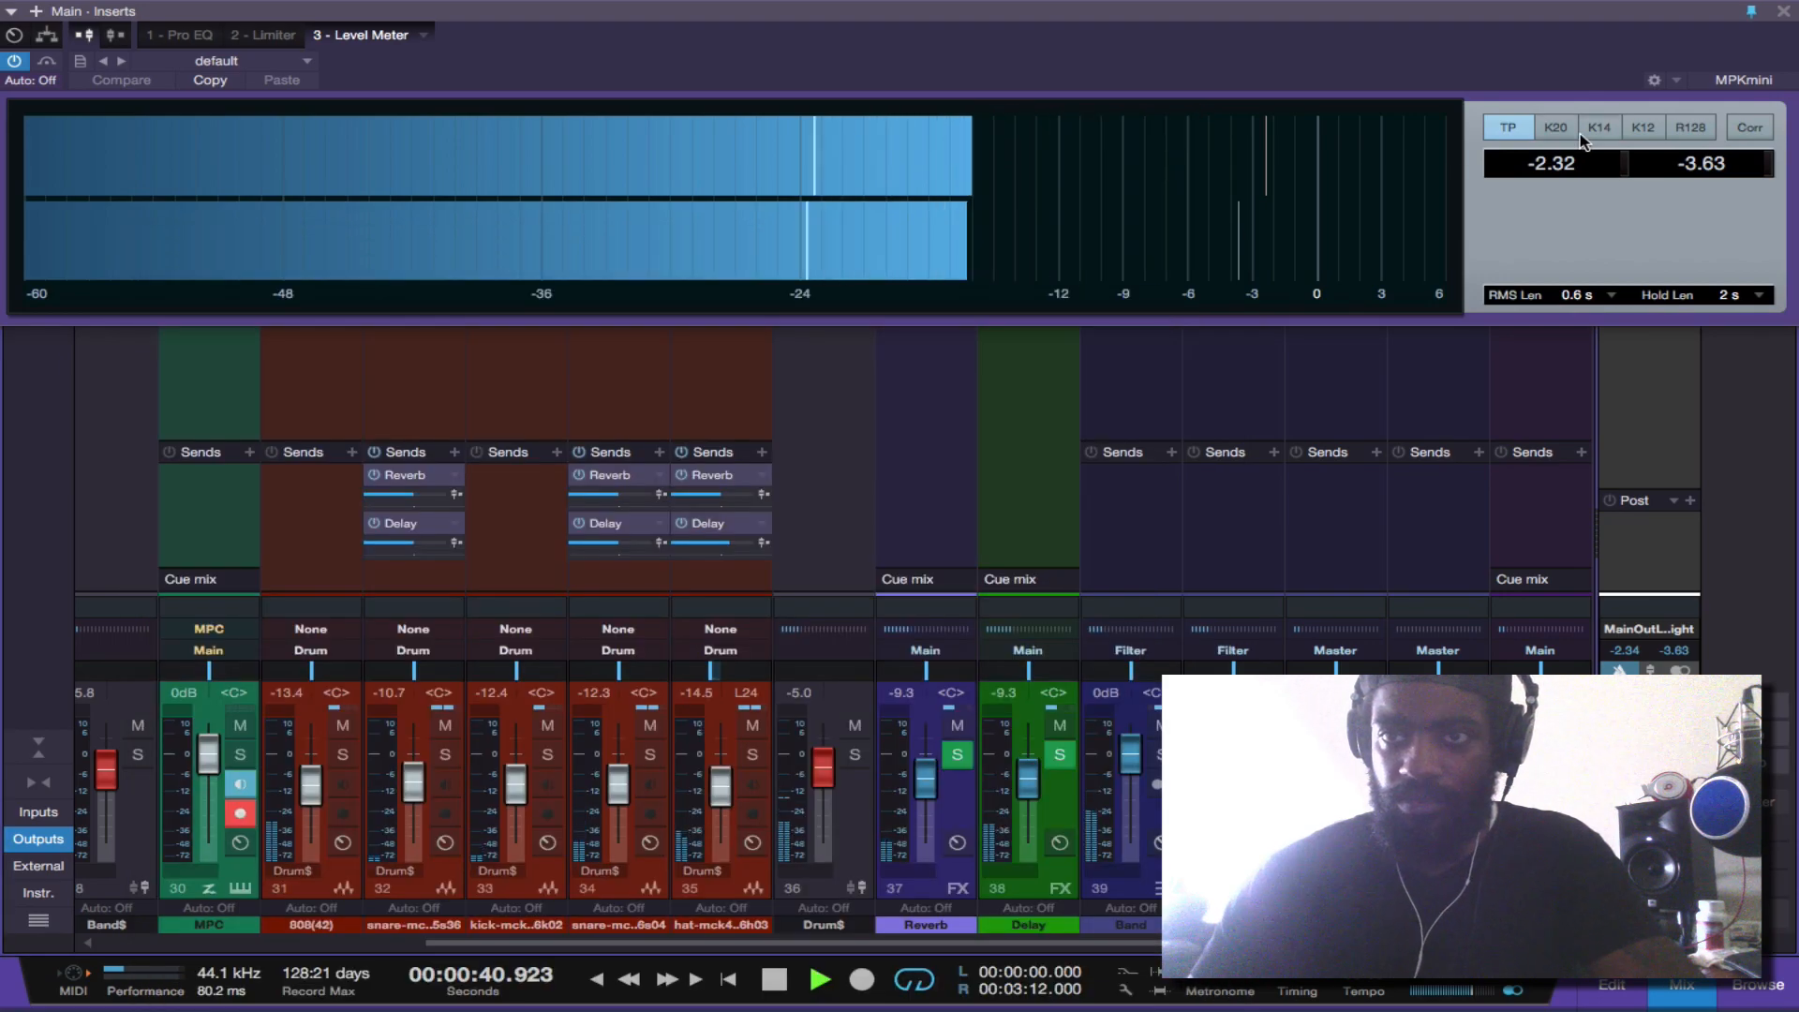
pyautogui.click(1784, 13)
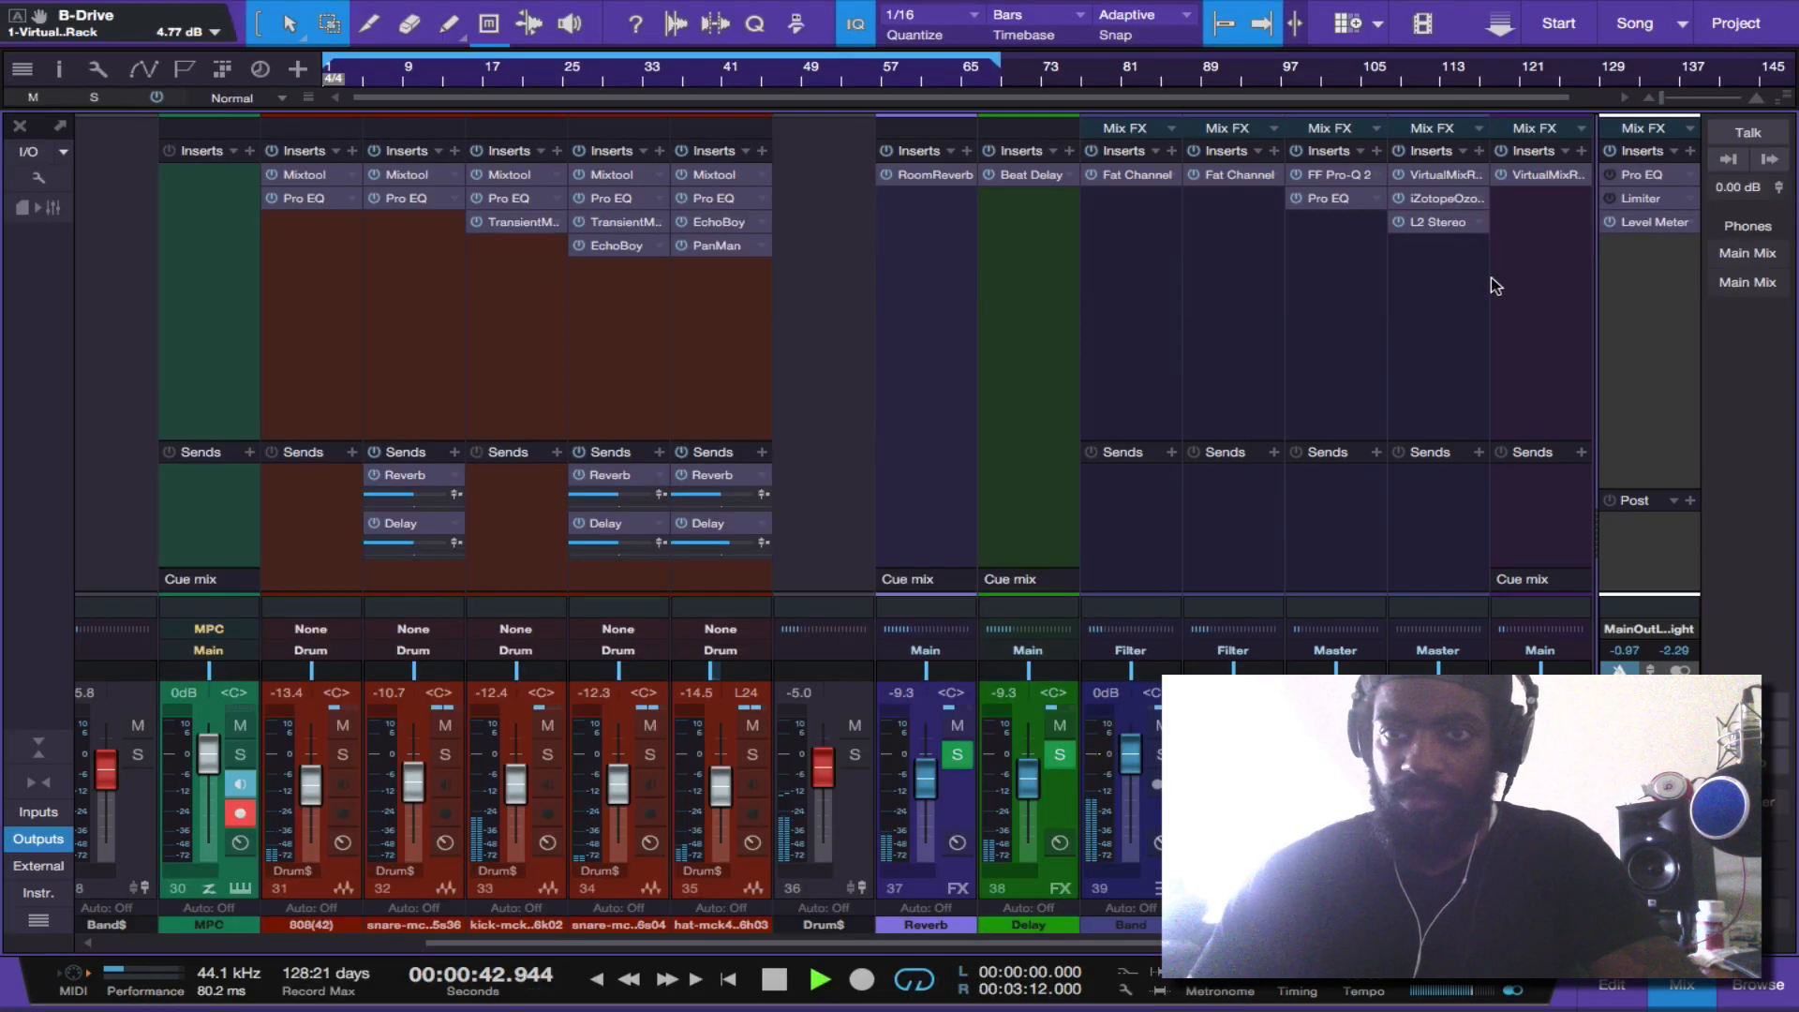
# - Move the Ozone 7 Maximizer and L2 Stereo inserts from the Master bus to the last Mix FX bus and save the song
pyautogui.moveTo(1448, 198); pyautogui.dragTo(1522, 212)
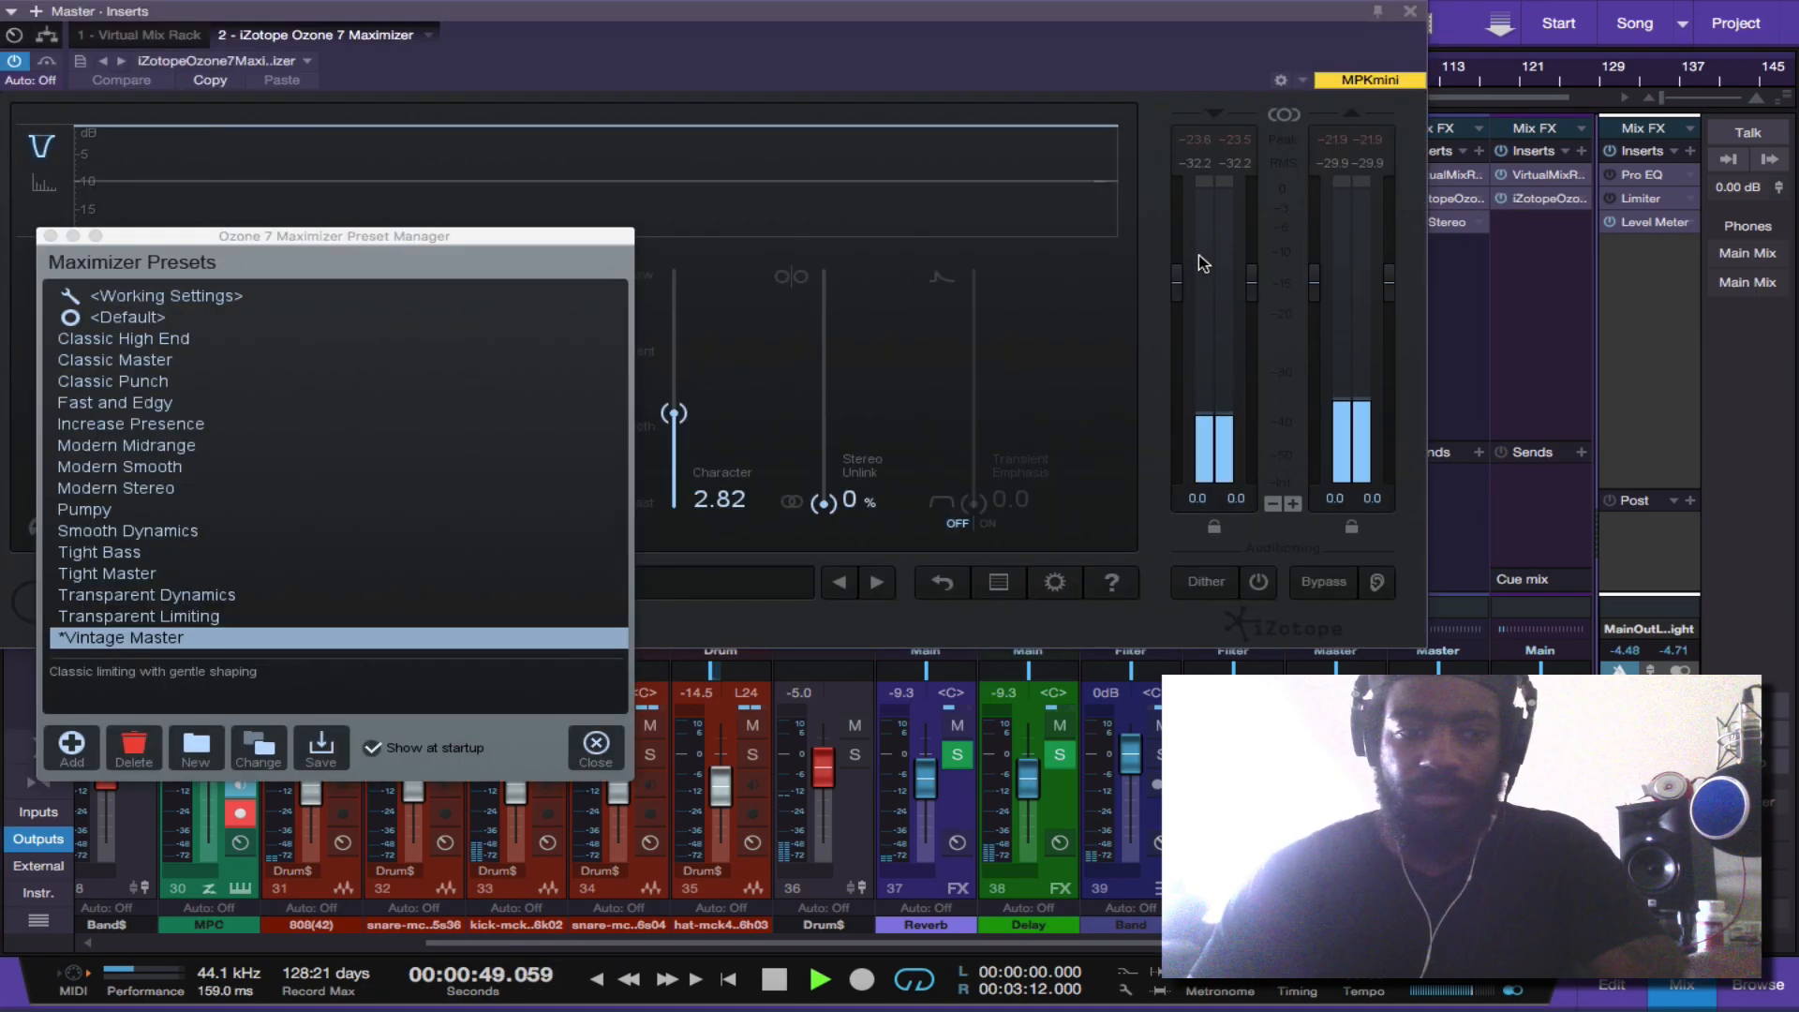
pyautogui.press('super+s')
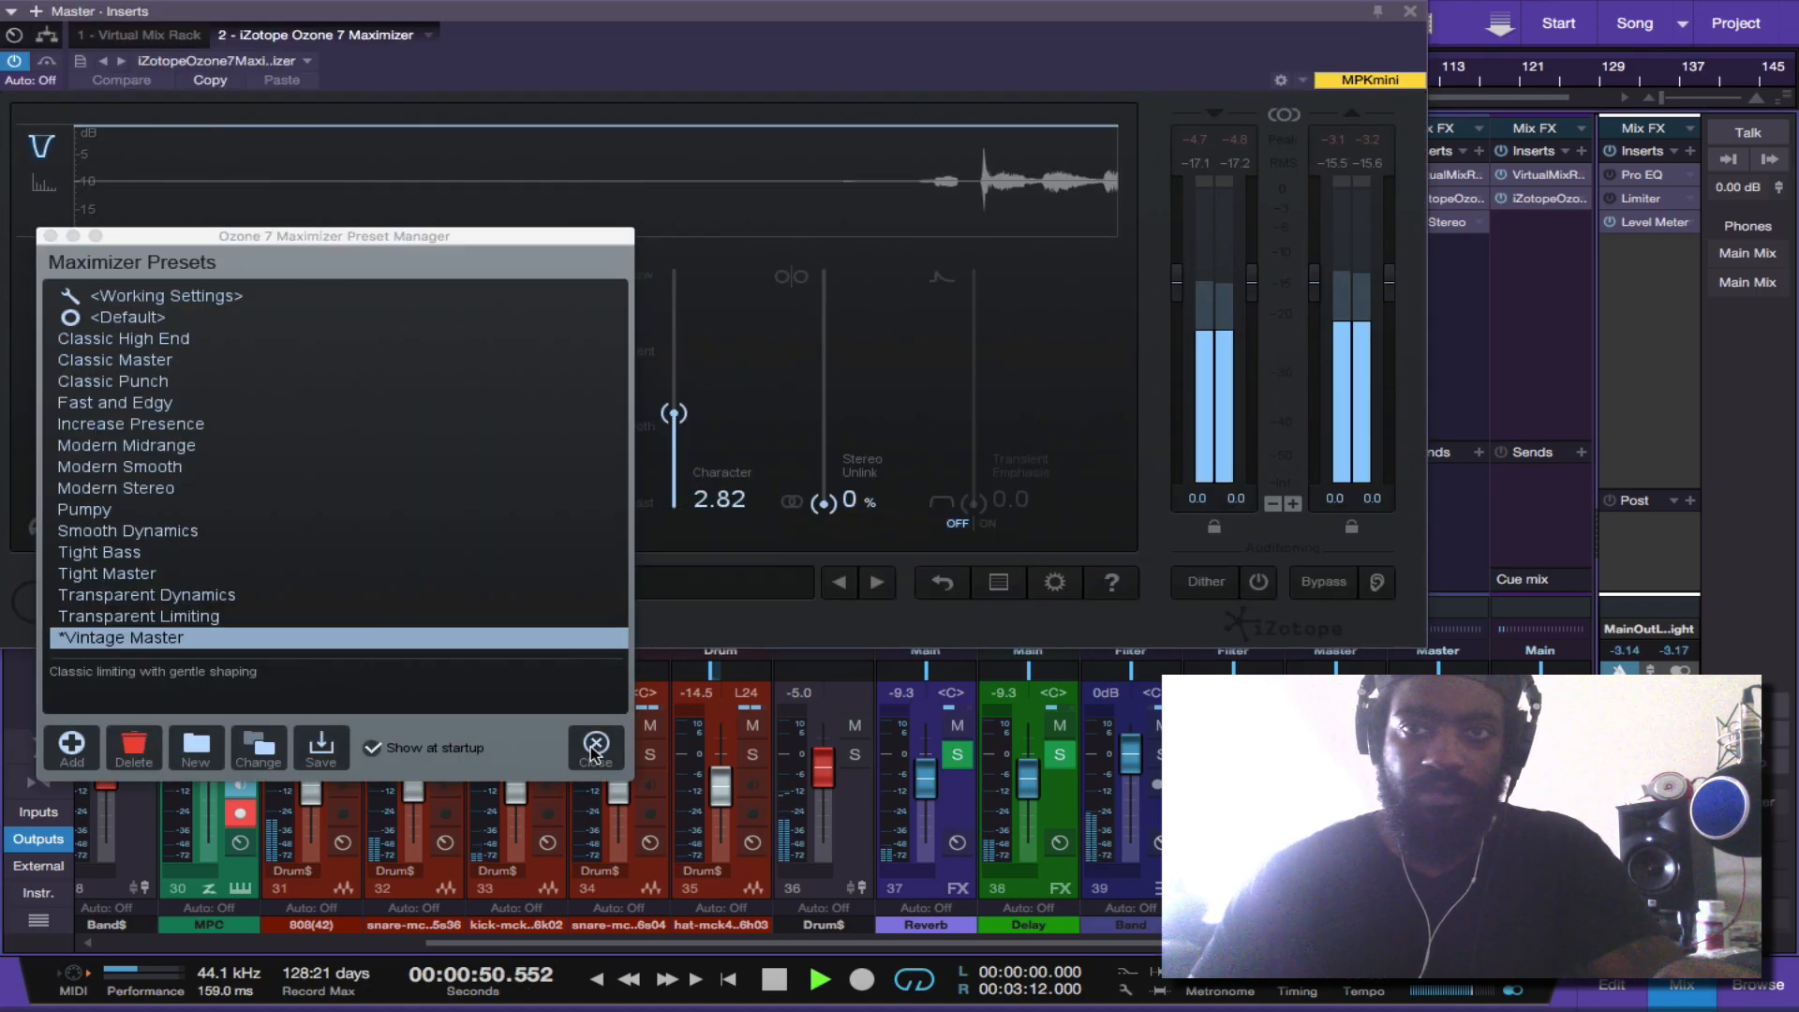
pyautogui.click(594, 754)
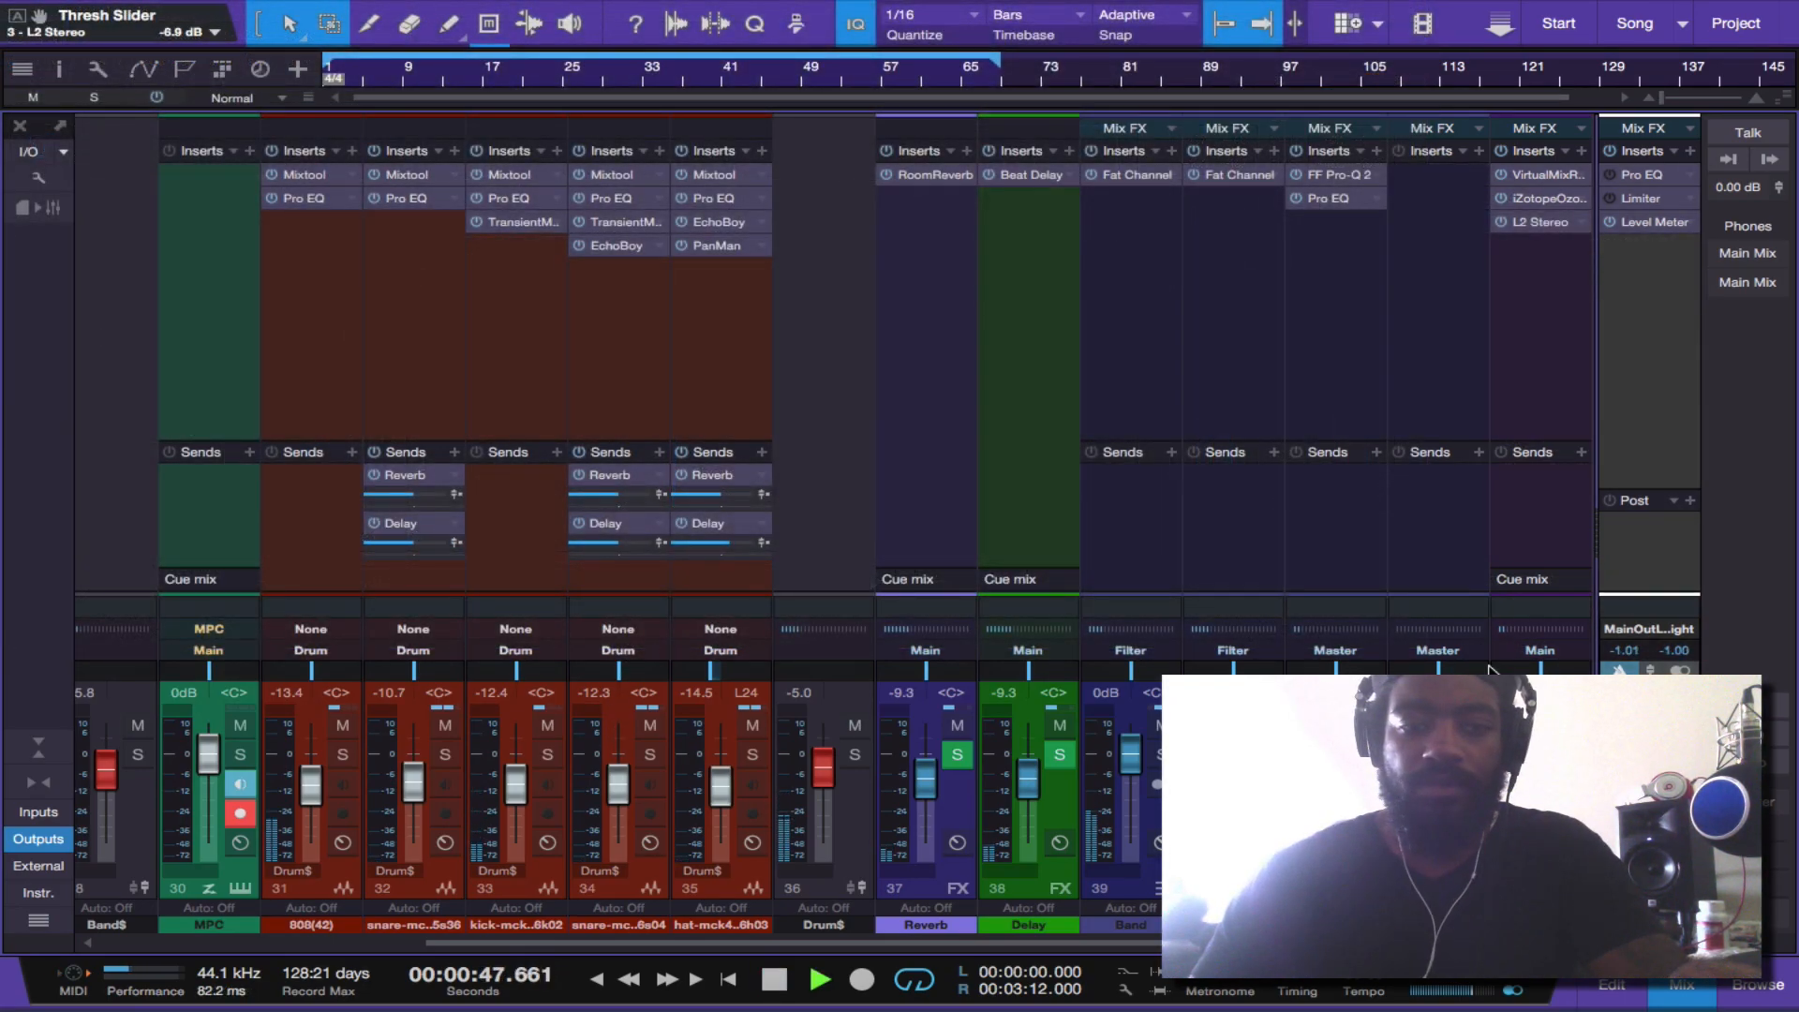
pyautogui.press('super+s')
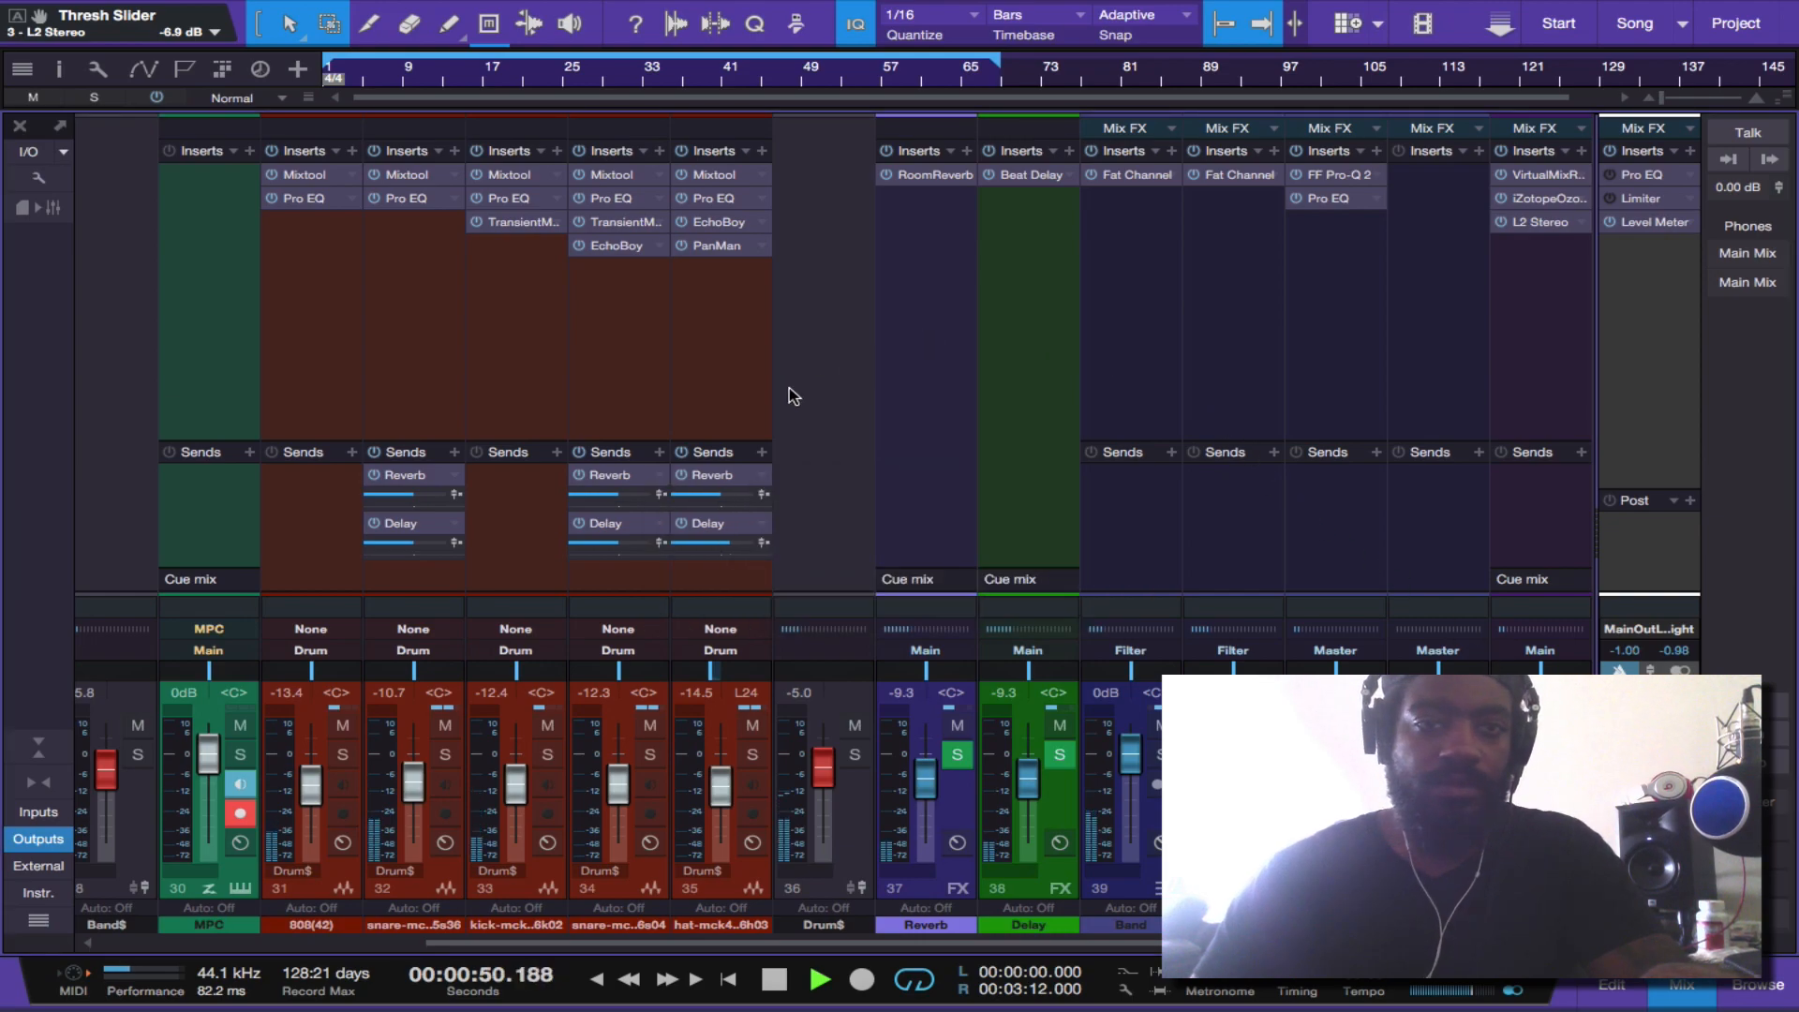
# - Insert Illformed Glitch2 after Pro EQ on the Filter bus
pyautogui.hscroll(-5, 789, 395)
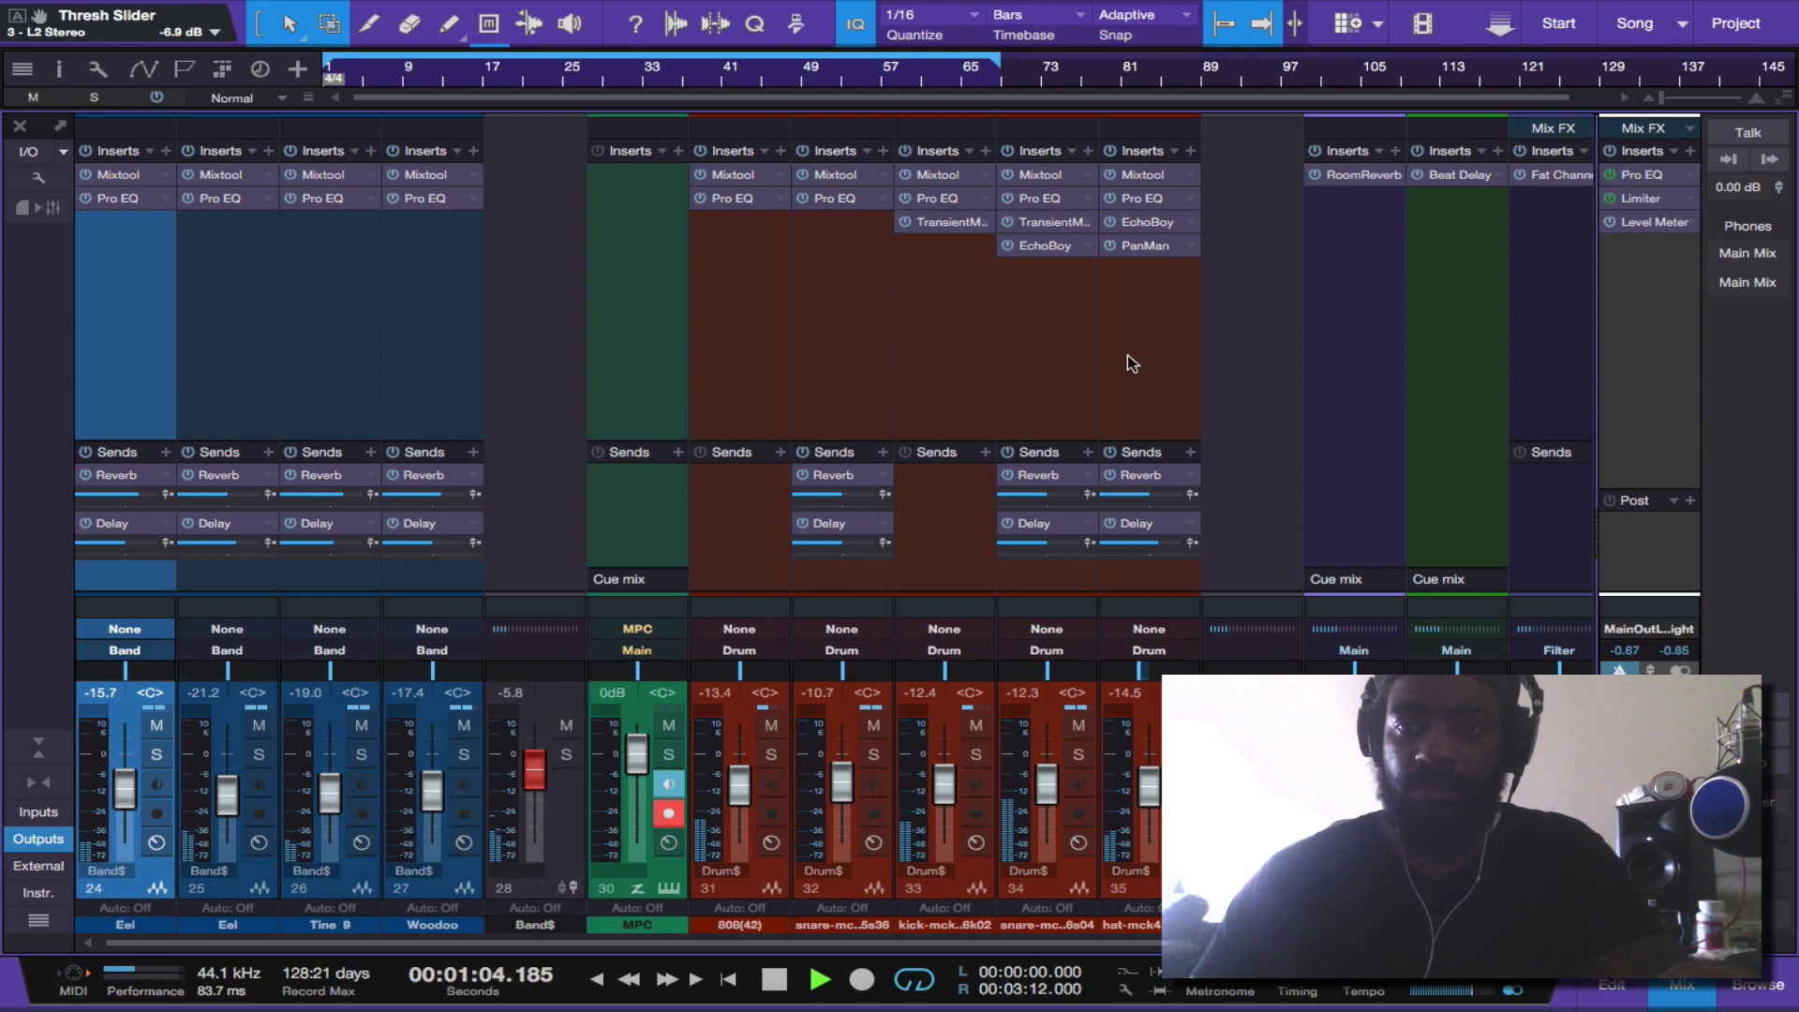
pyautogui.hscroll(4, 1293, 412)
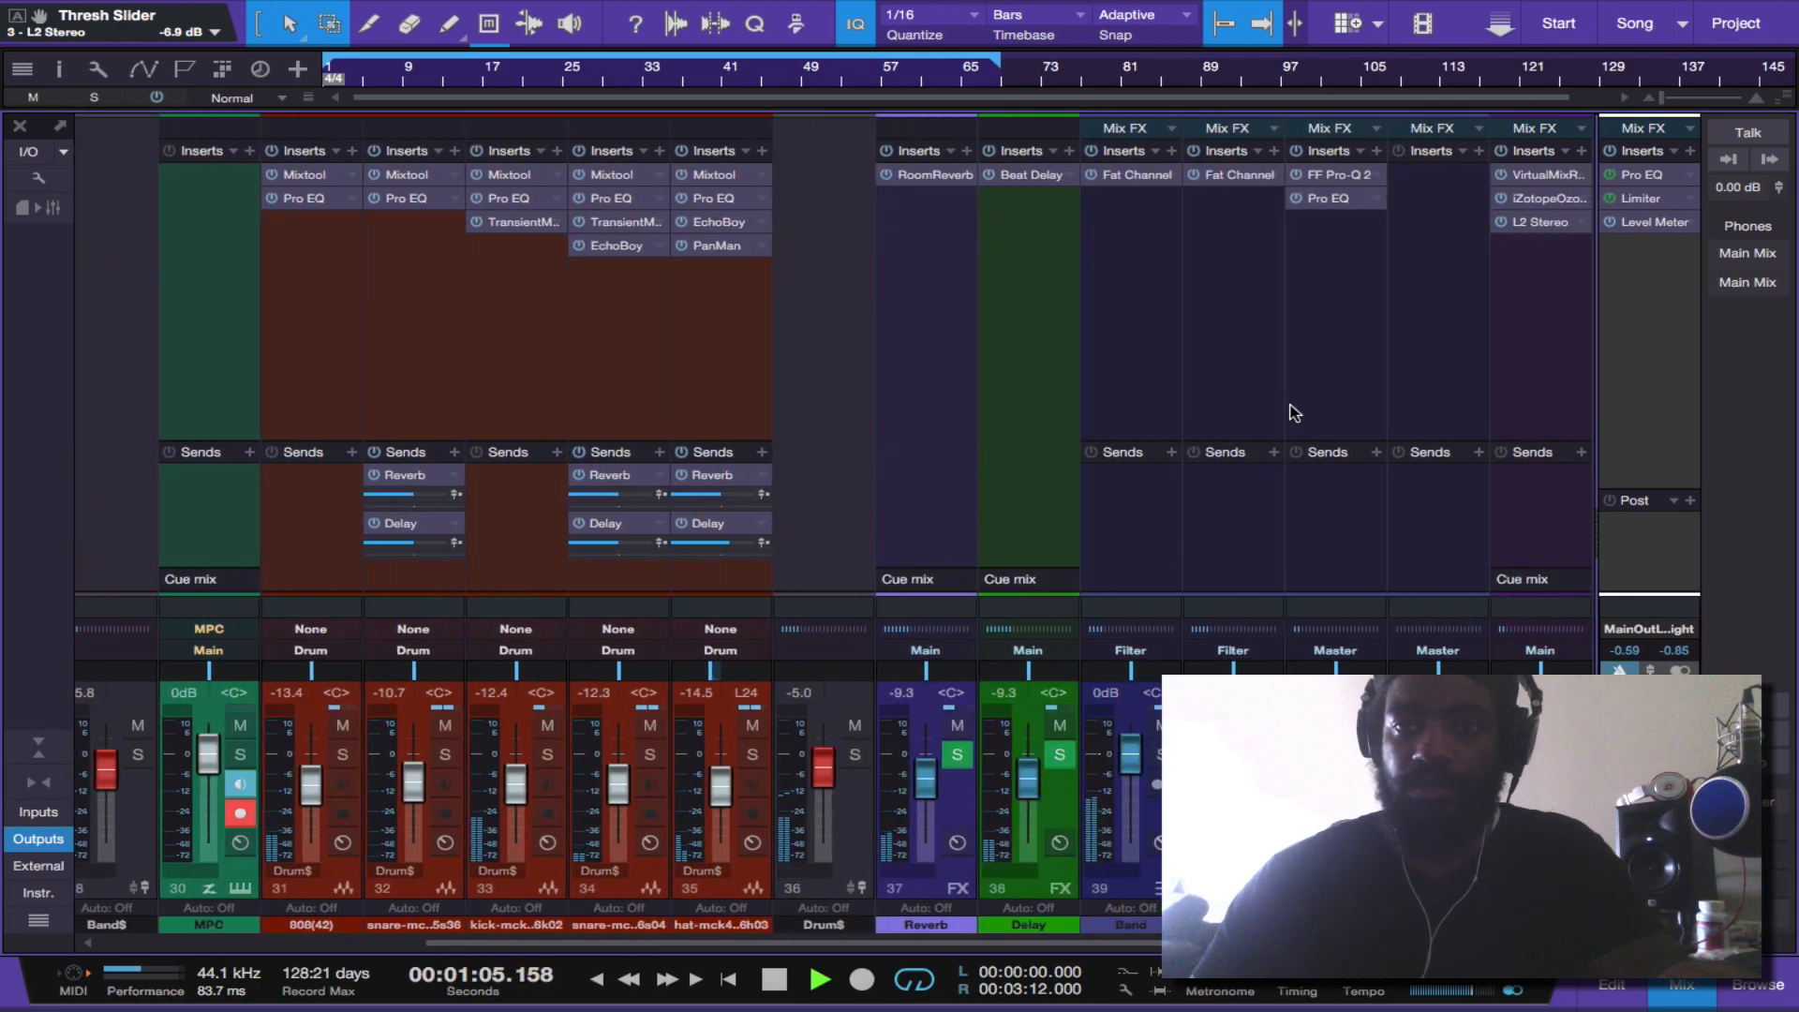
pyautogui.click(1375, 152)
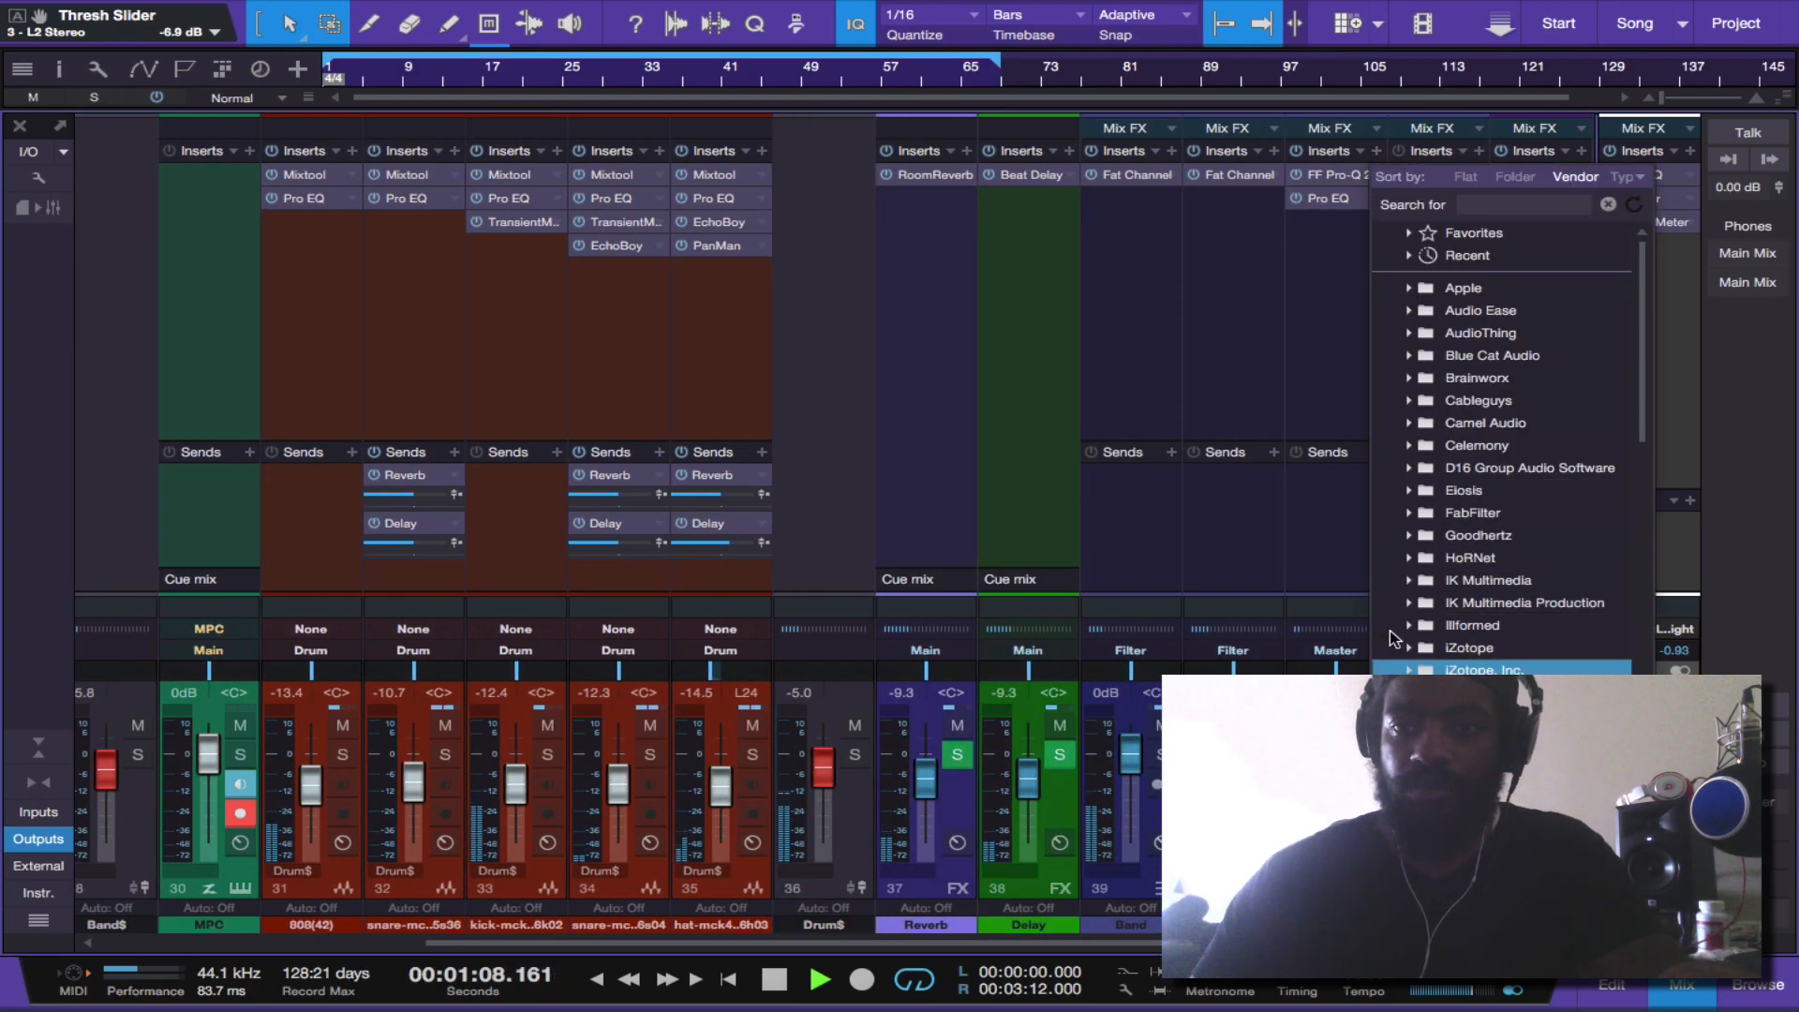
pyautogui.click(1472, 625)
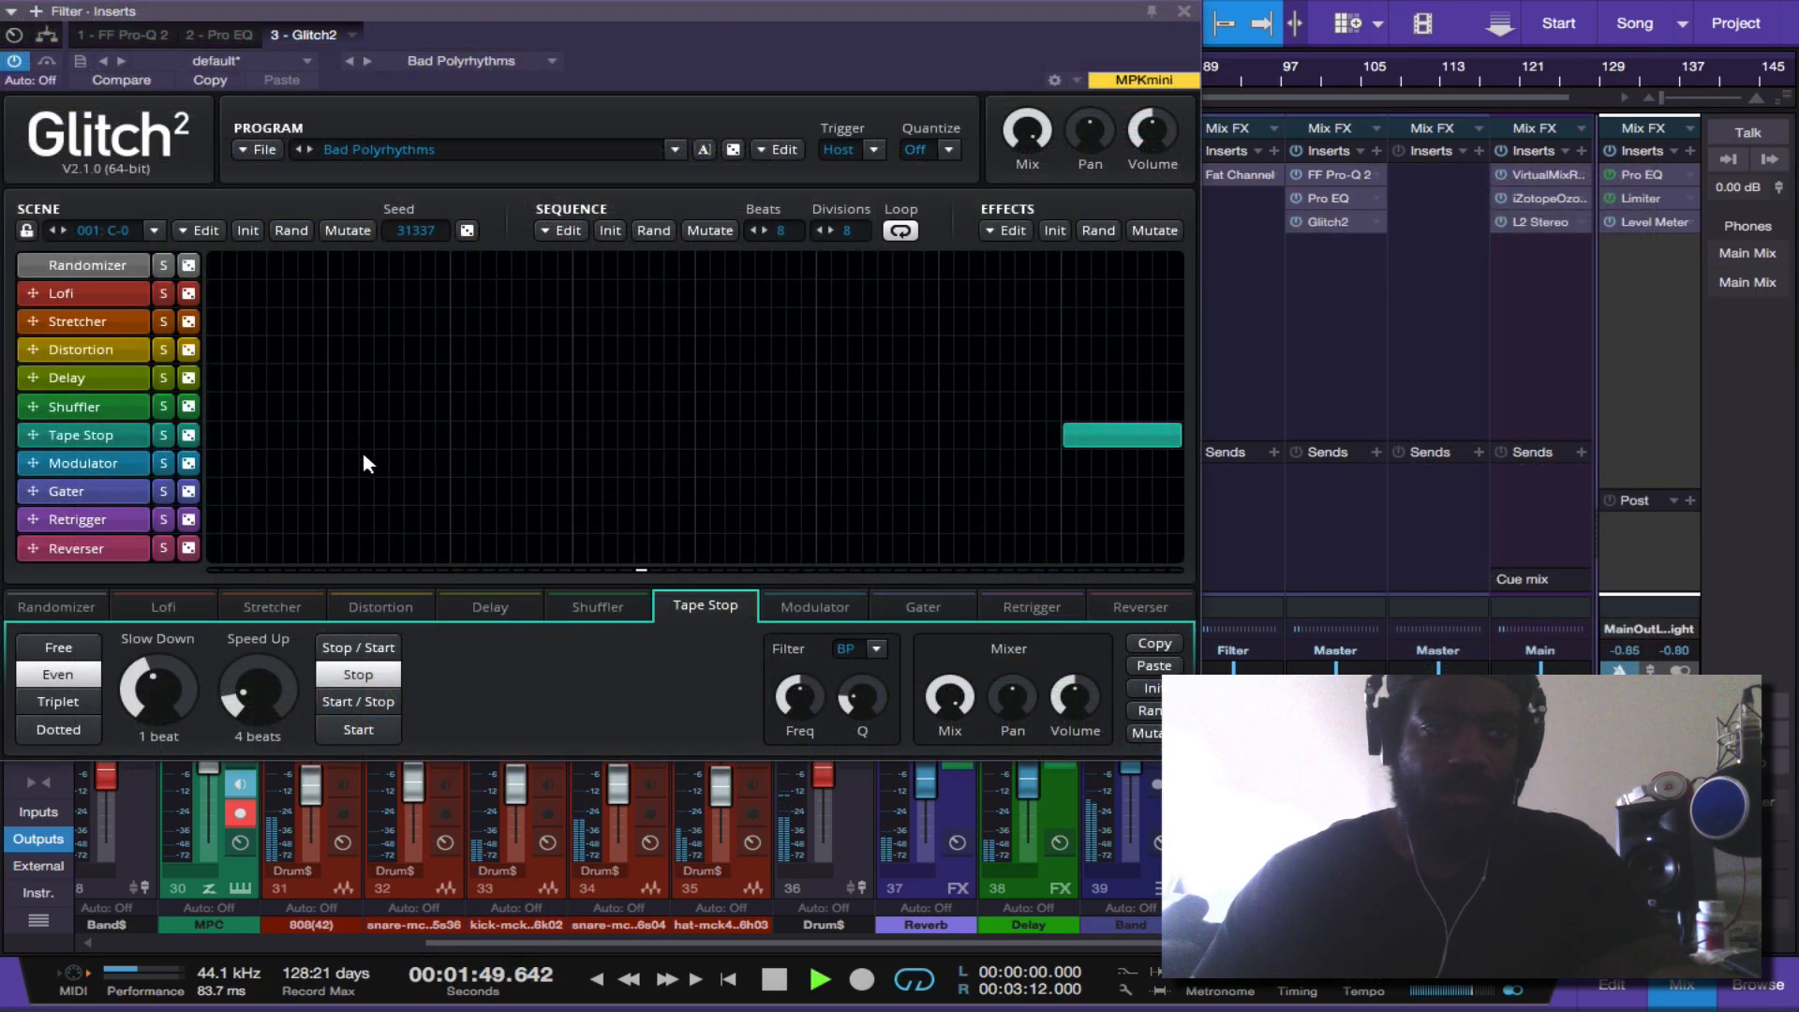
# - Add Lofi, Stretcher, Retrigger and Reverser blocks to Glitch2's sequence, set Lofi's filter to band-pass, close the plug-in and save the song
pyautogui.click(216, 293)
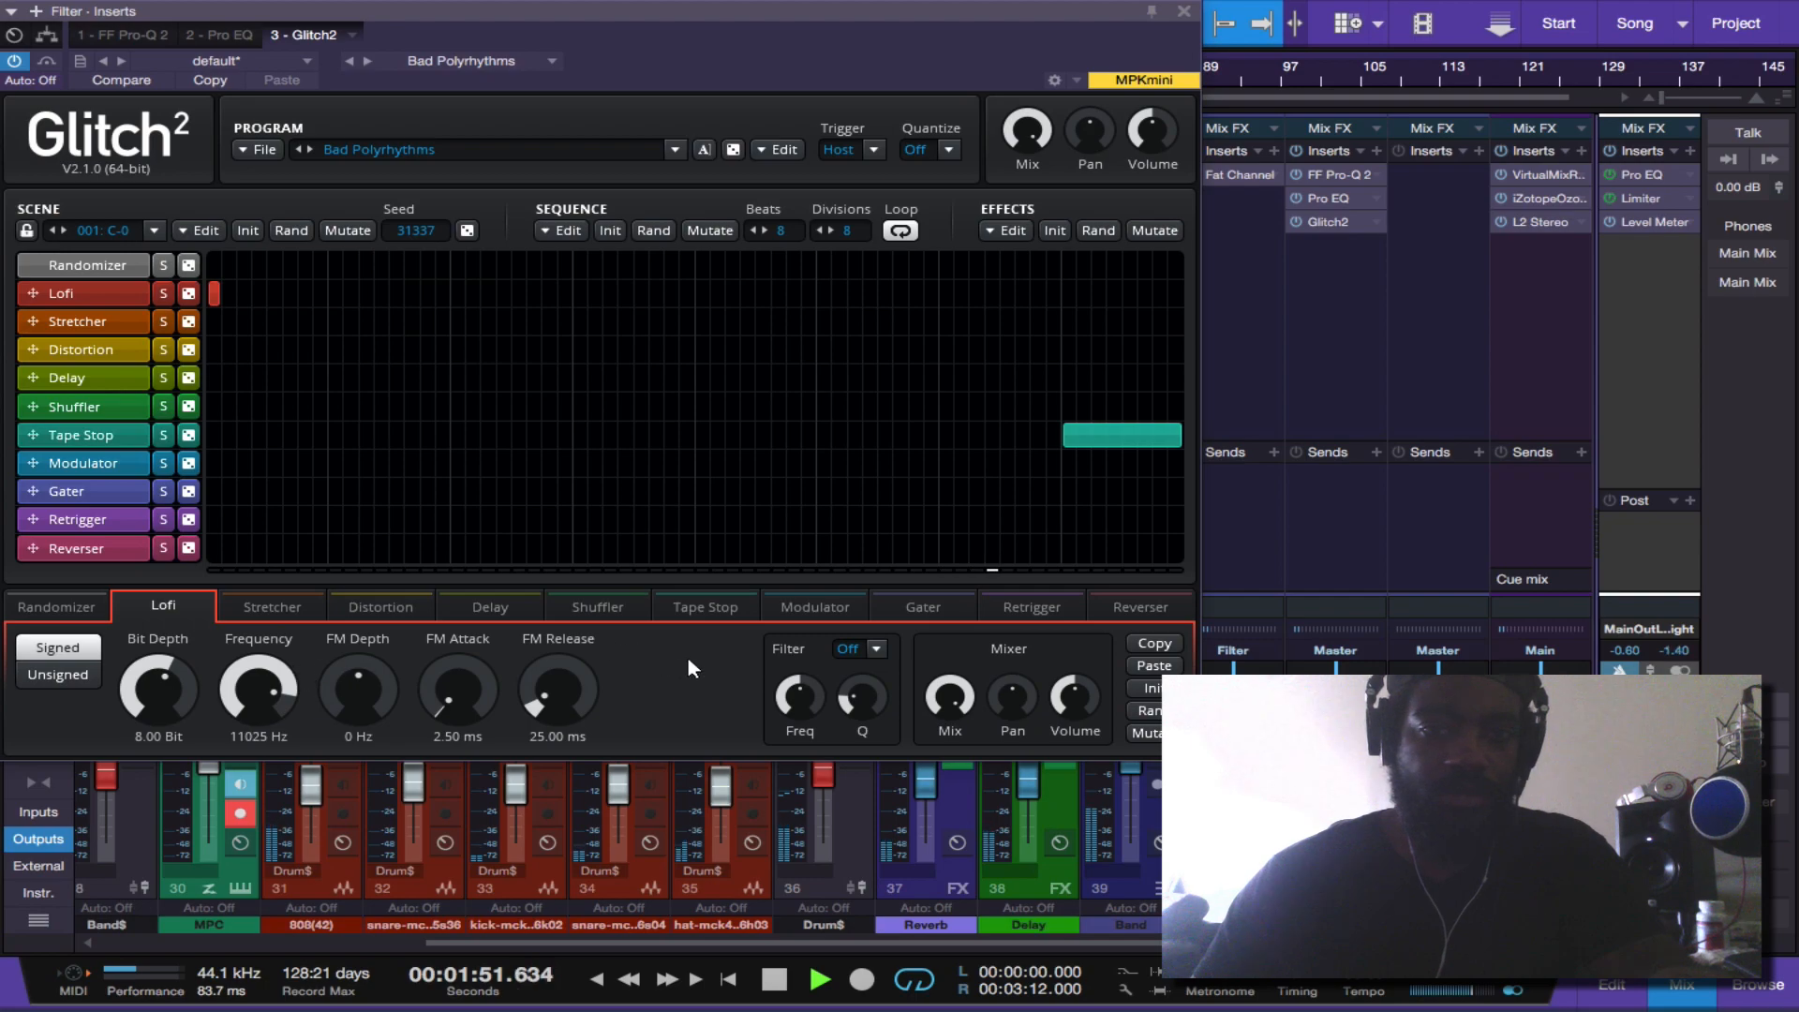
pyautogui.click(876, 650)
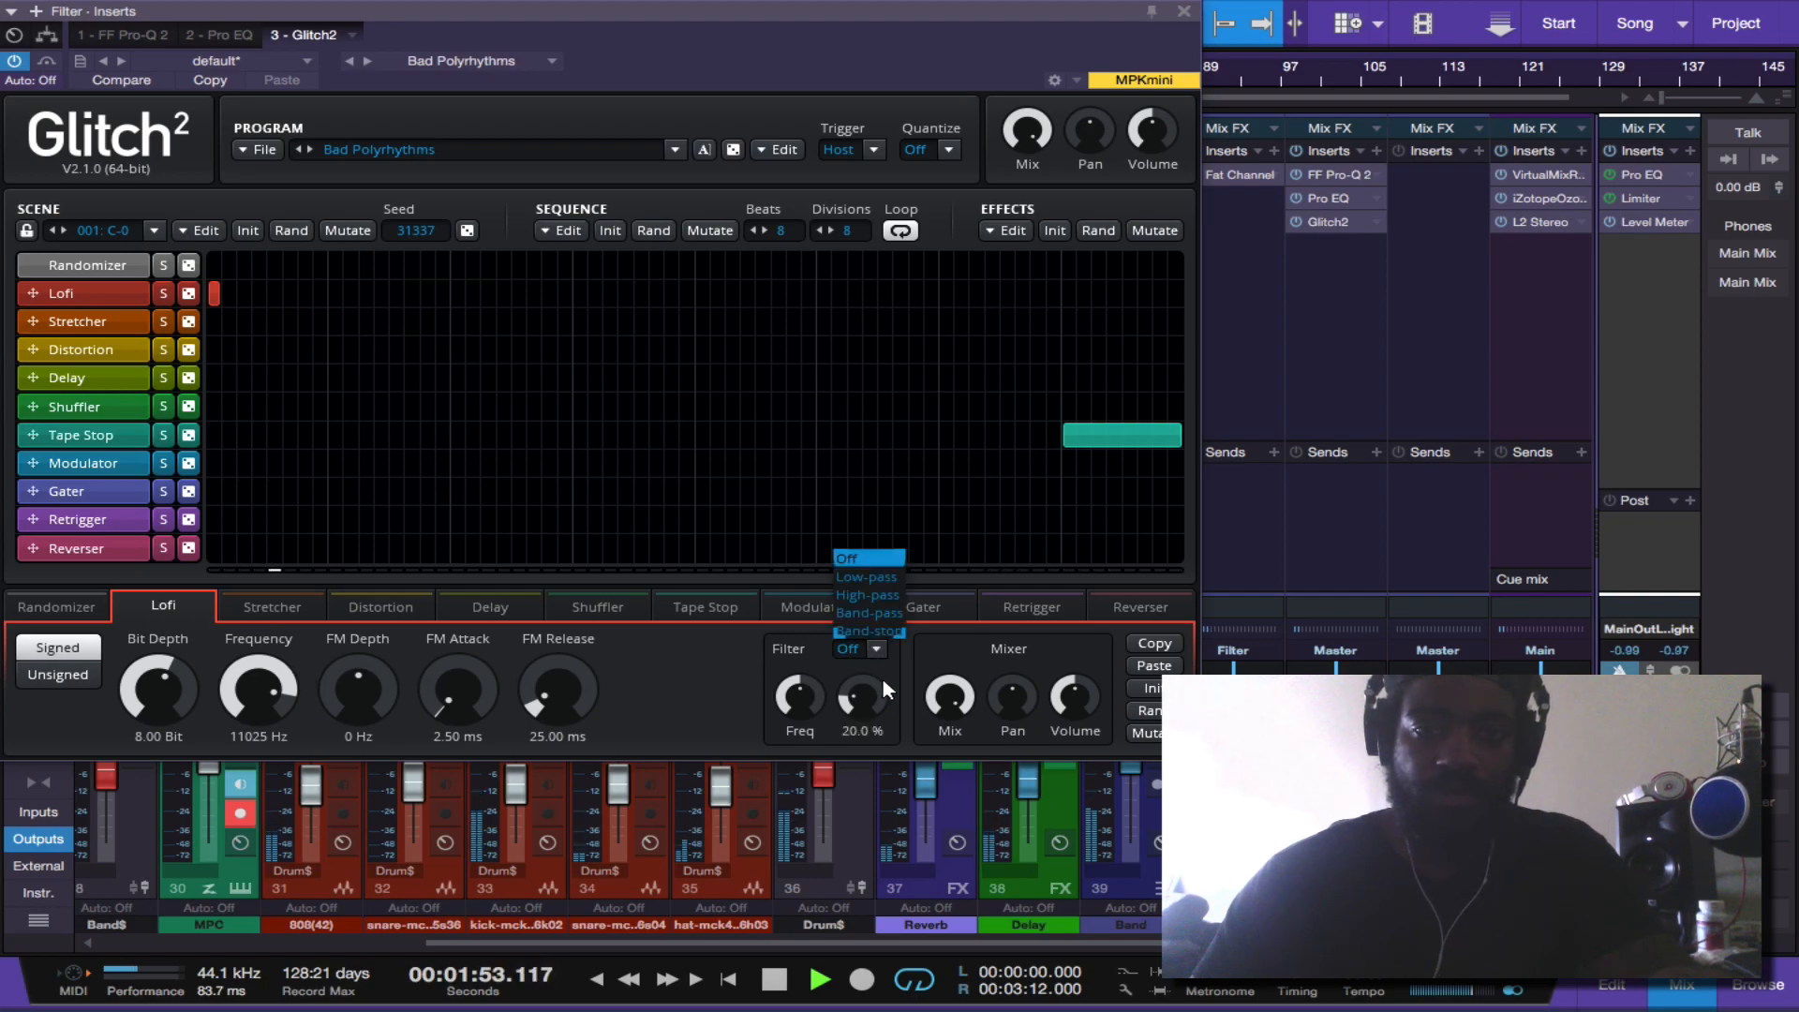
pyautogui.click(879, 613)
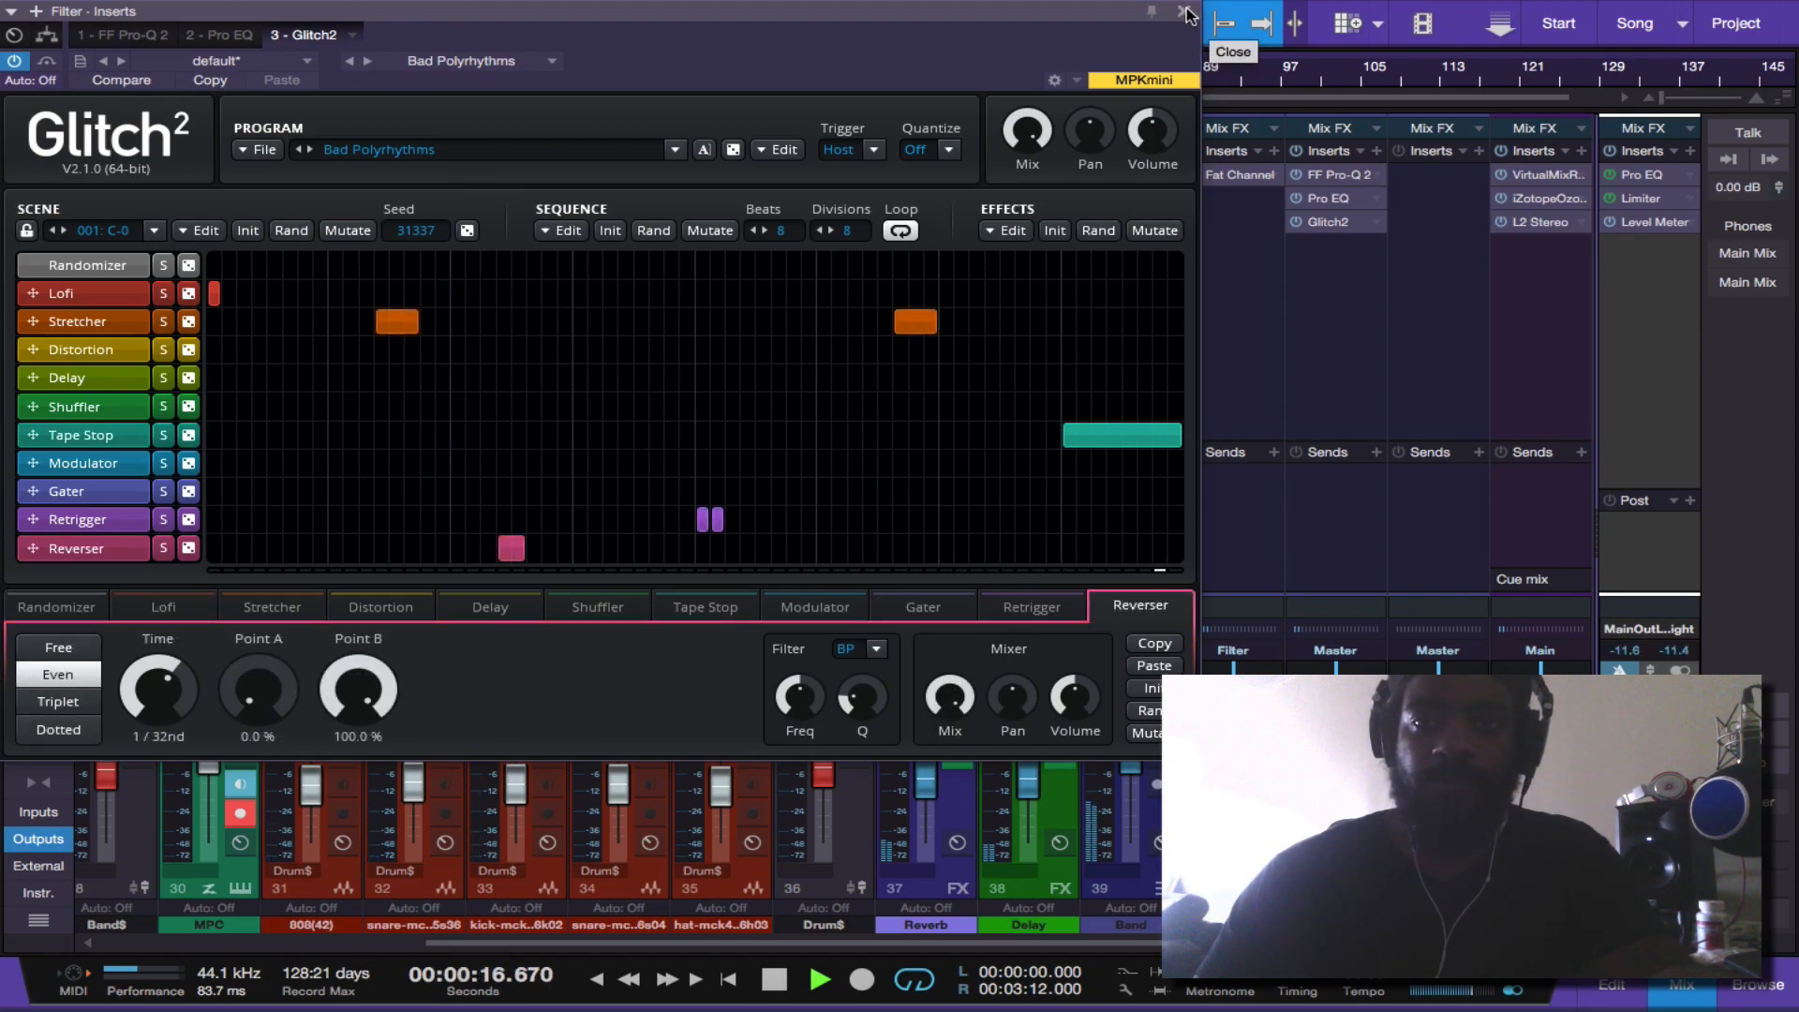
pyautogui.click(1185, 12)
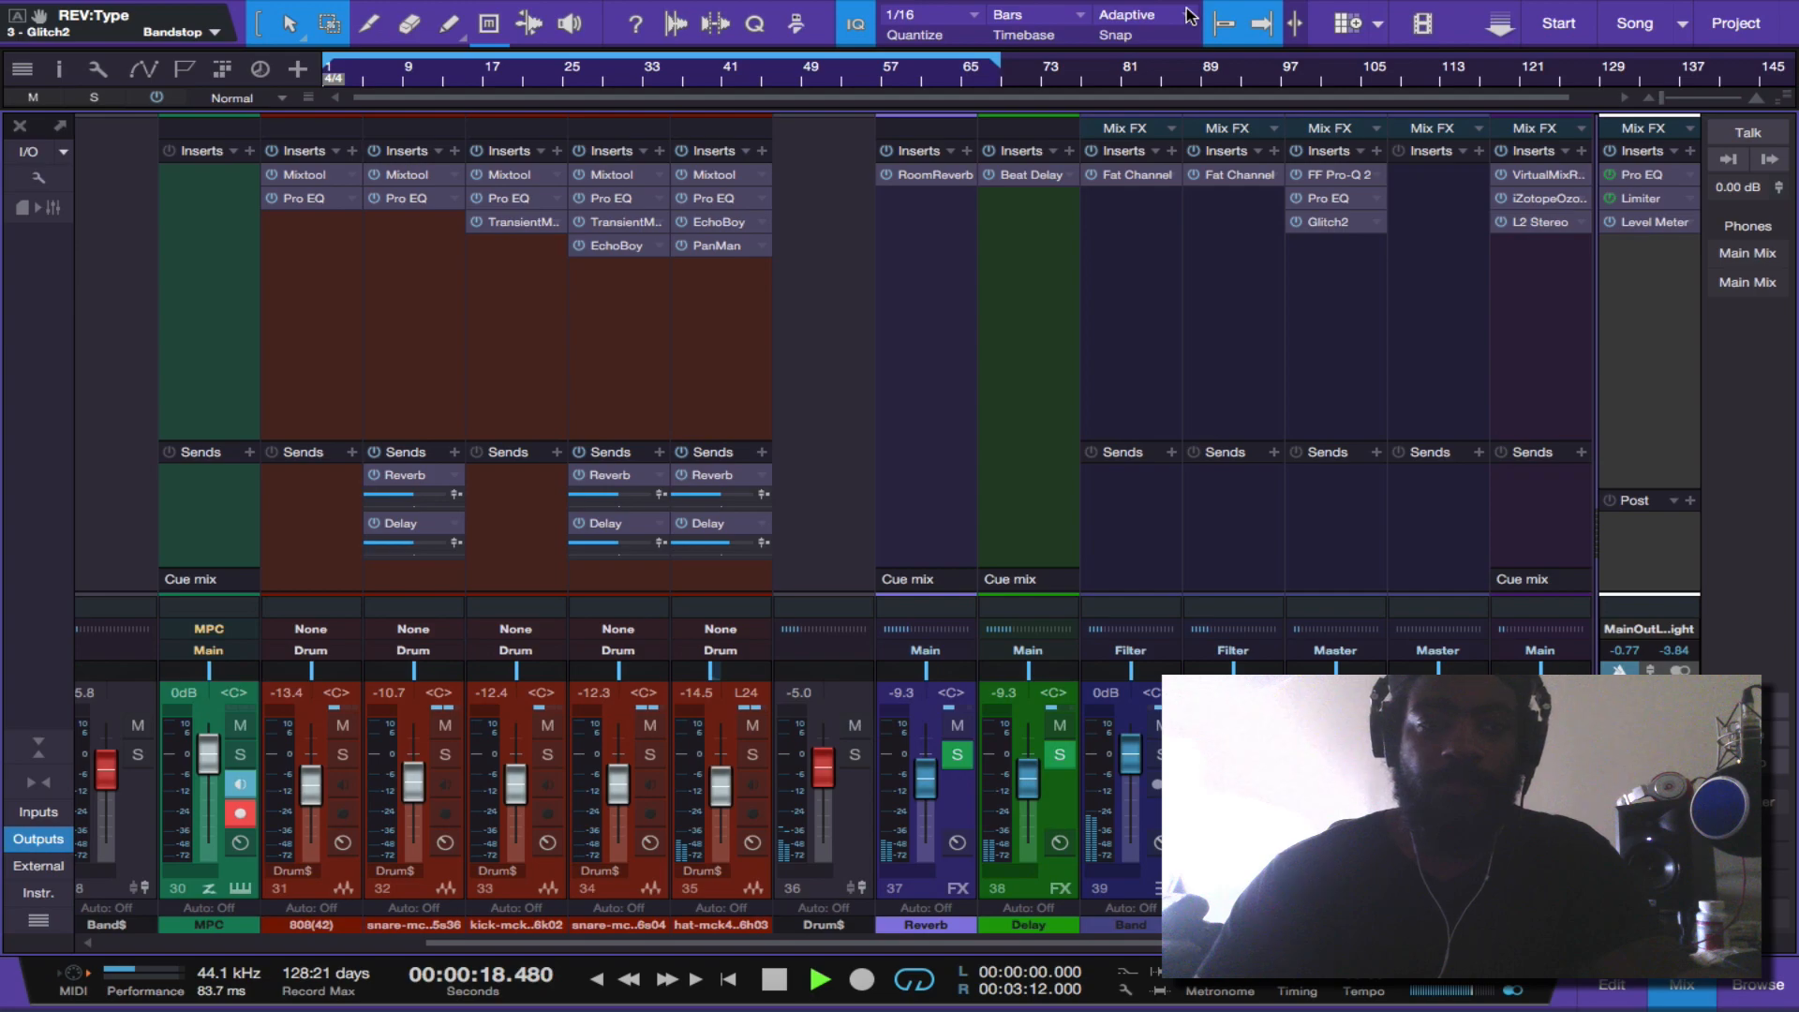
pyautogui.press('super+s')
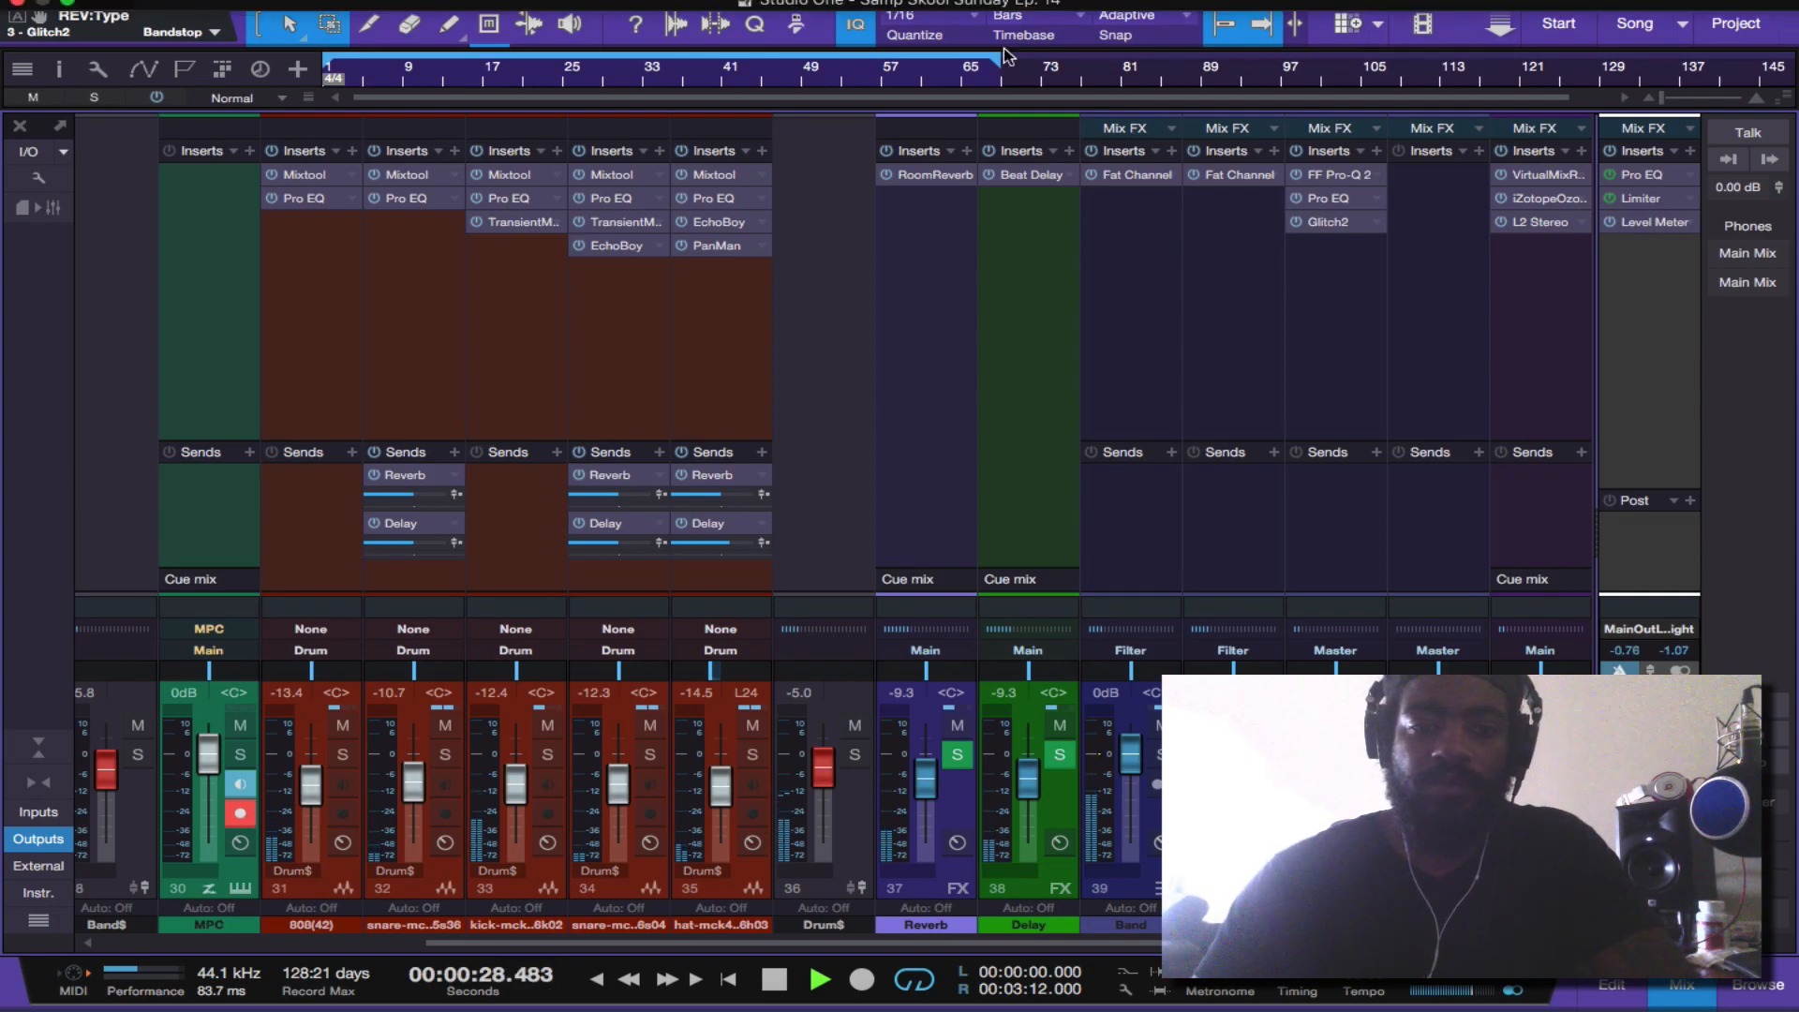
# - Return to the arrangement, listen to the song play on and stop playback
pyautogui.click(352, 151)
pyautogui.scroll(-15, 433, 733)
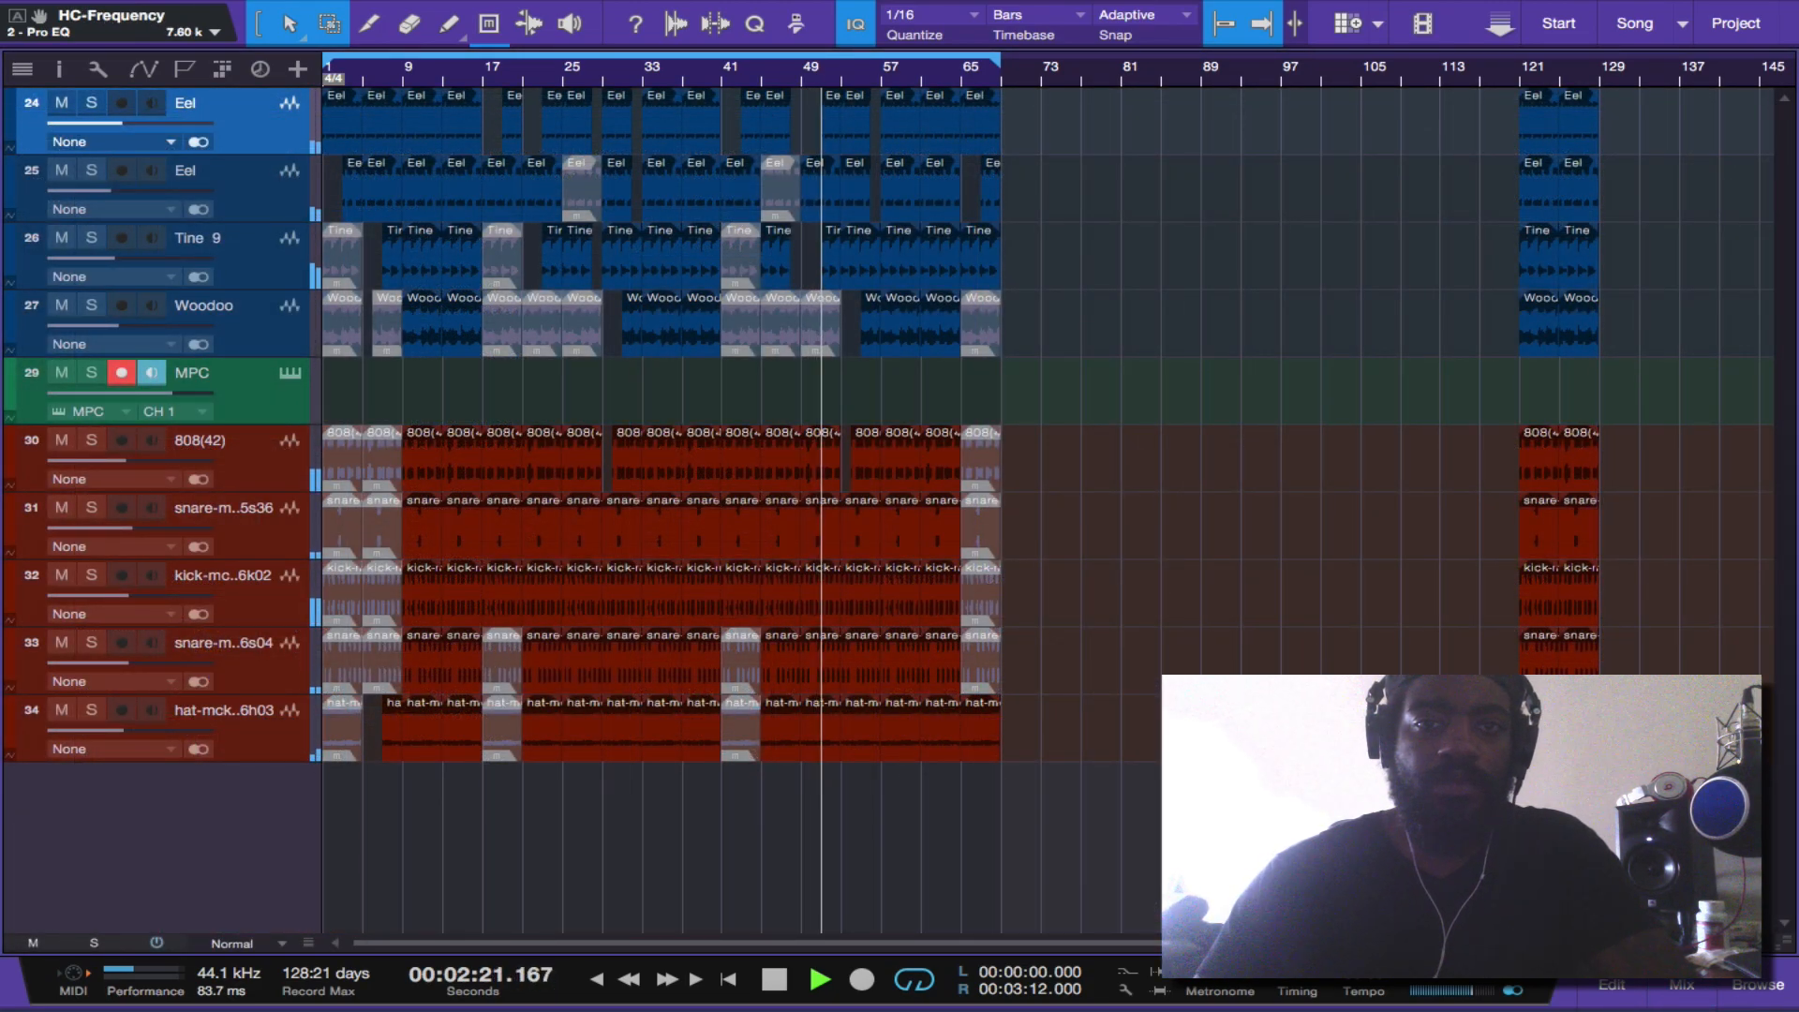
pyautogui.press('space')
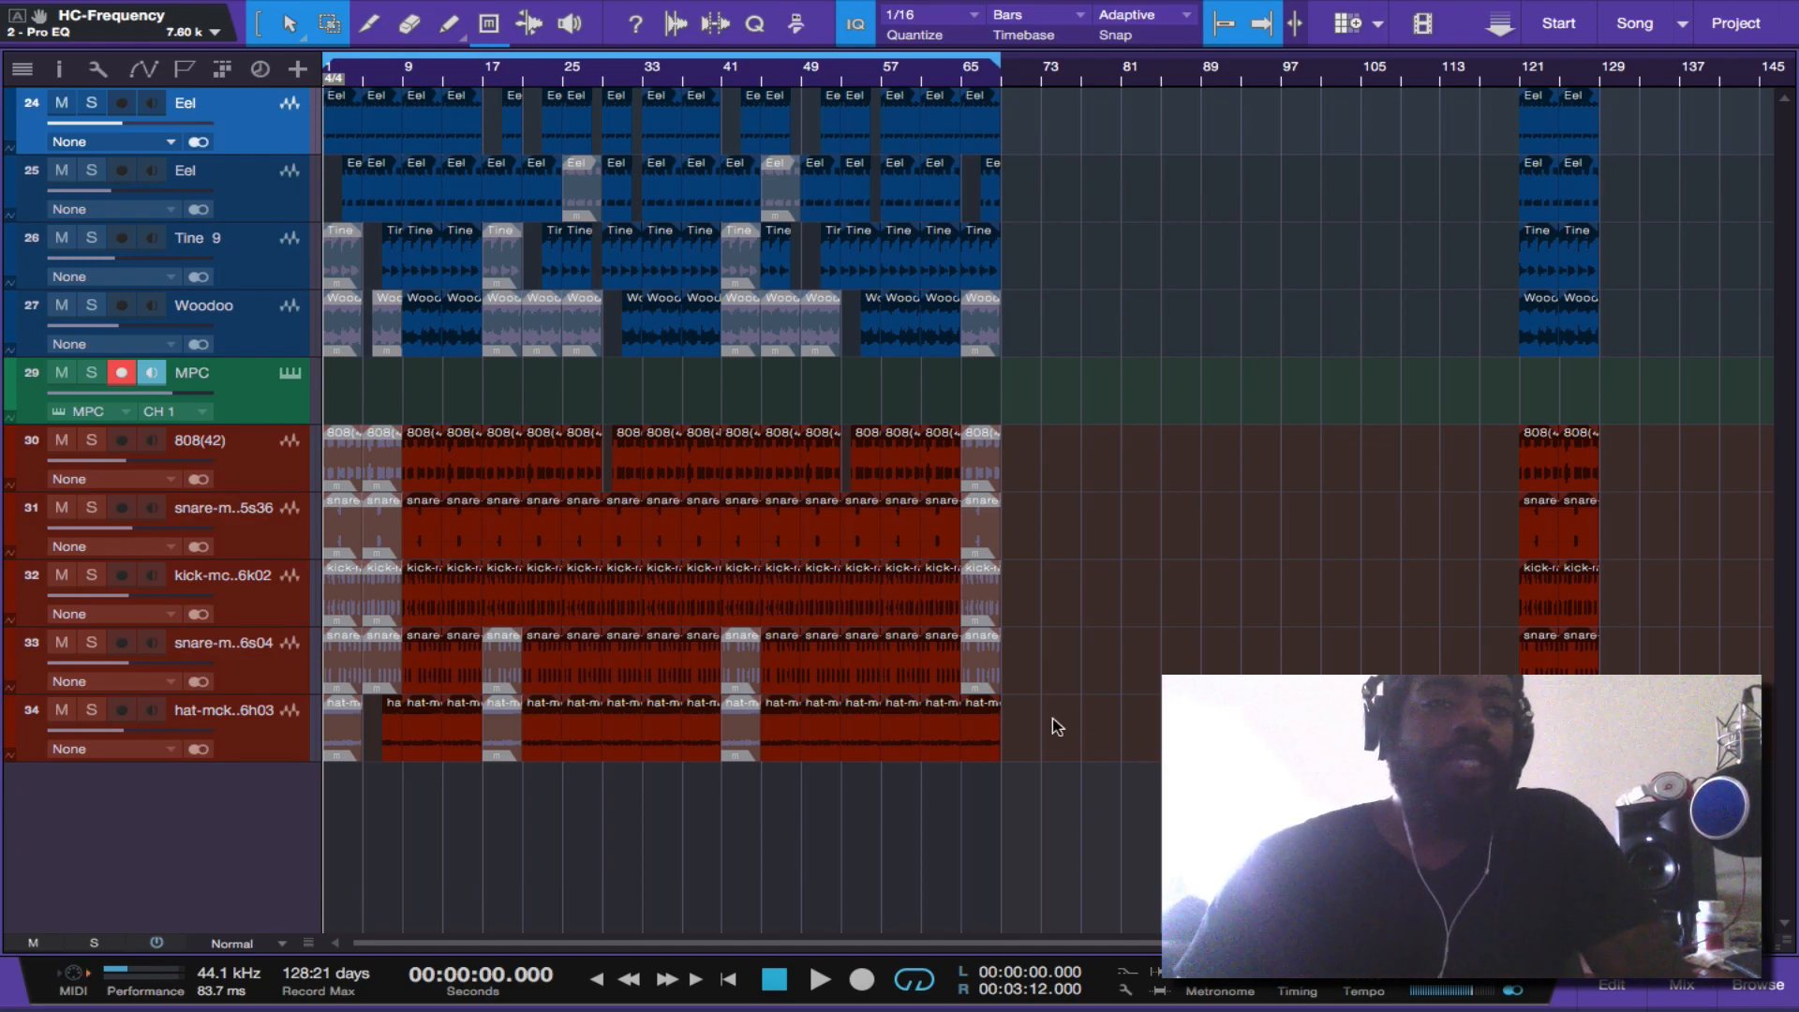
# - Show the track list, unhide the Eel instrument track 23 and select it
pyautogui.click(60, 69)
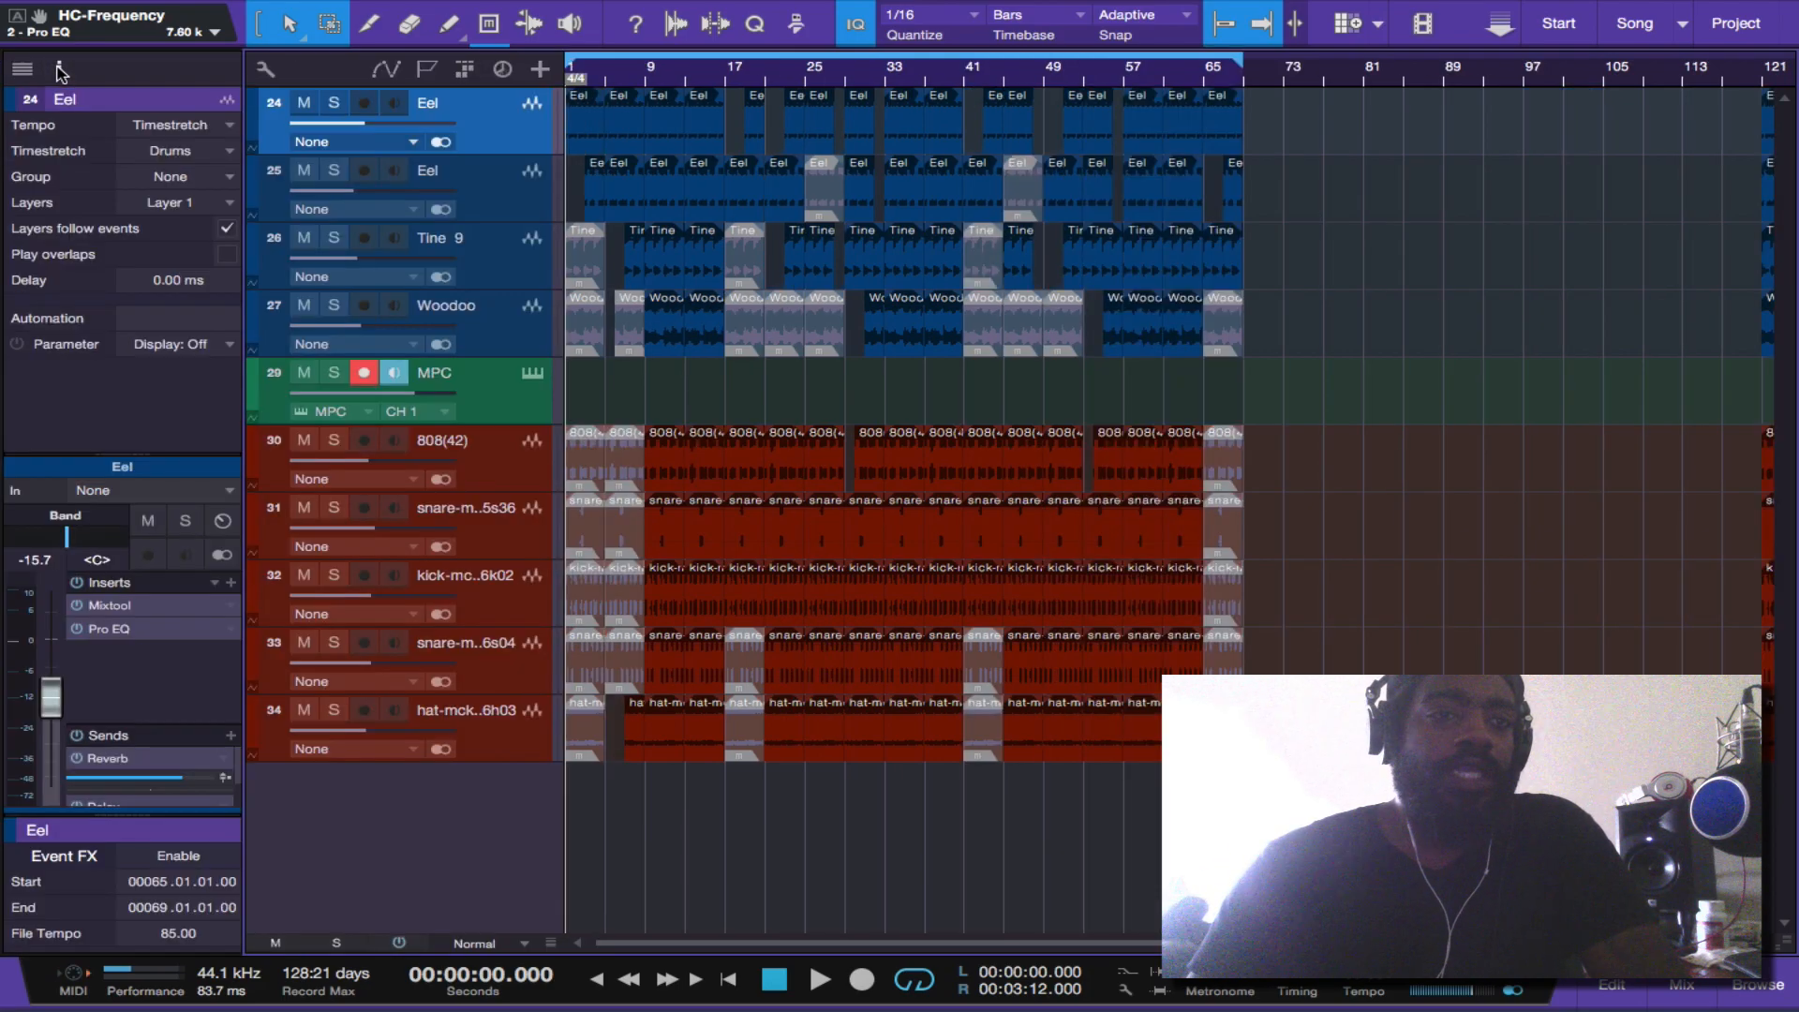
pyautogui.click(23, 68)
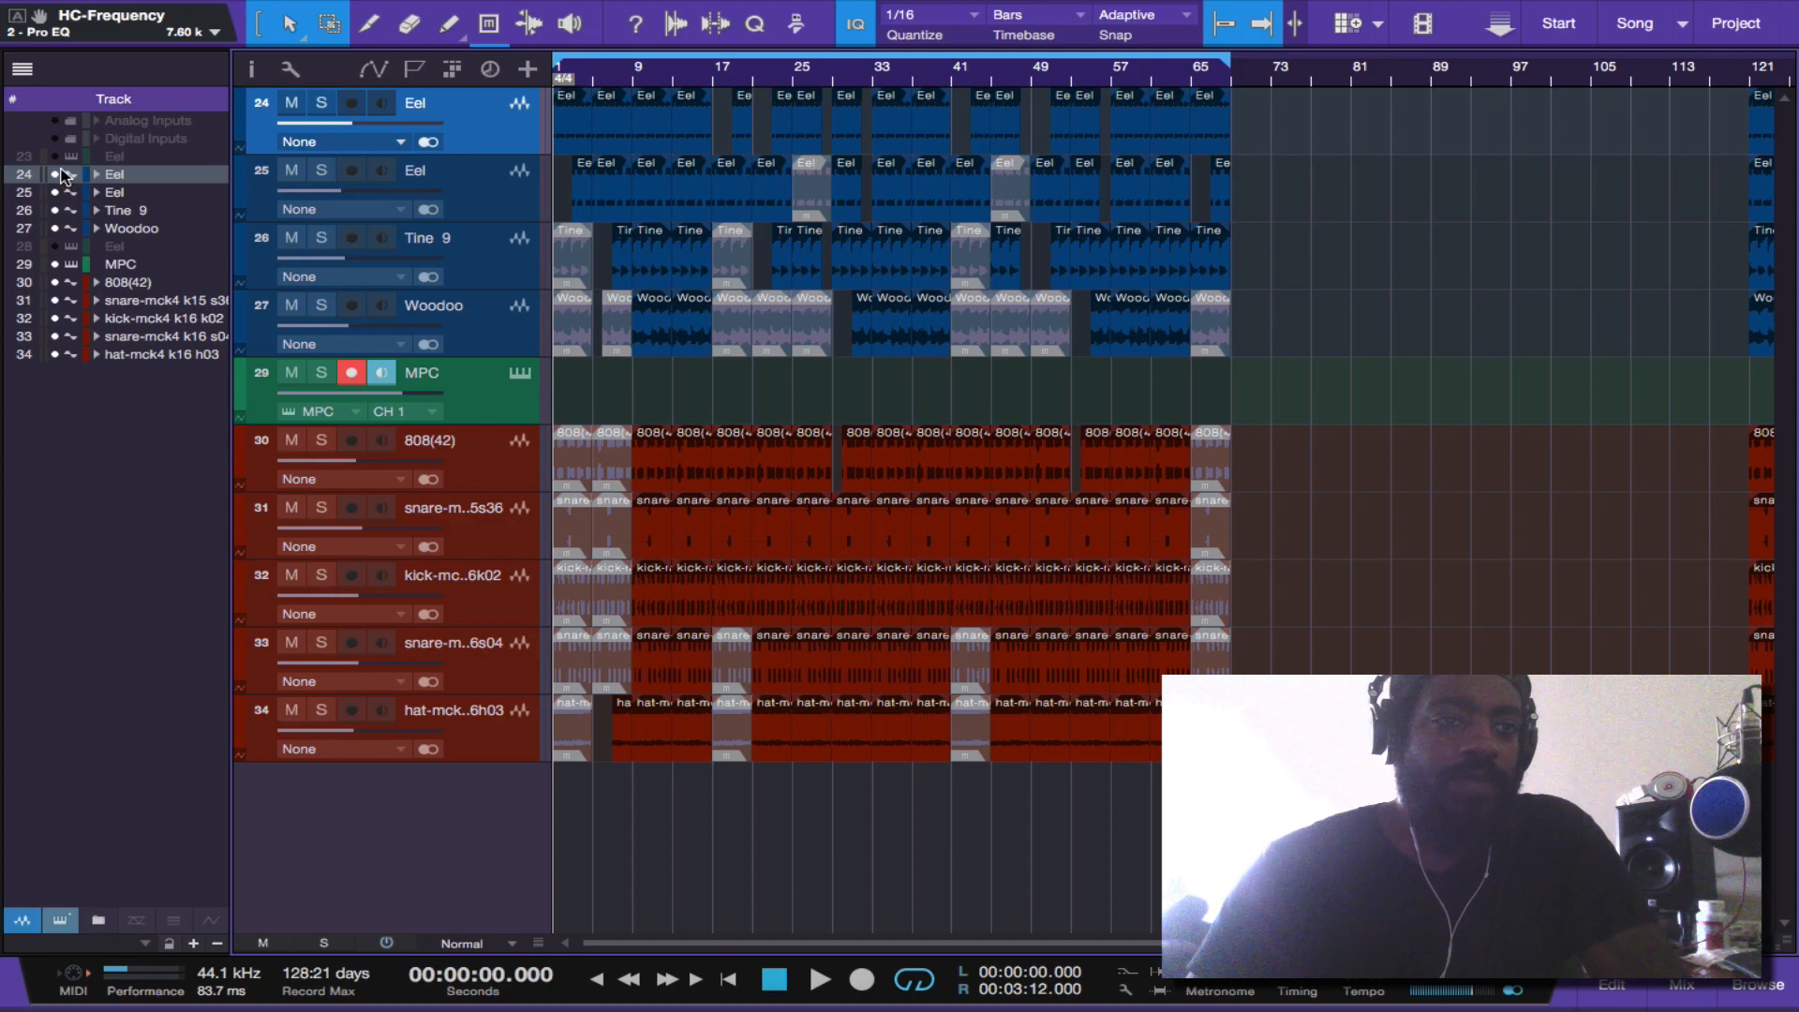
pyautogui.click(55, 157)
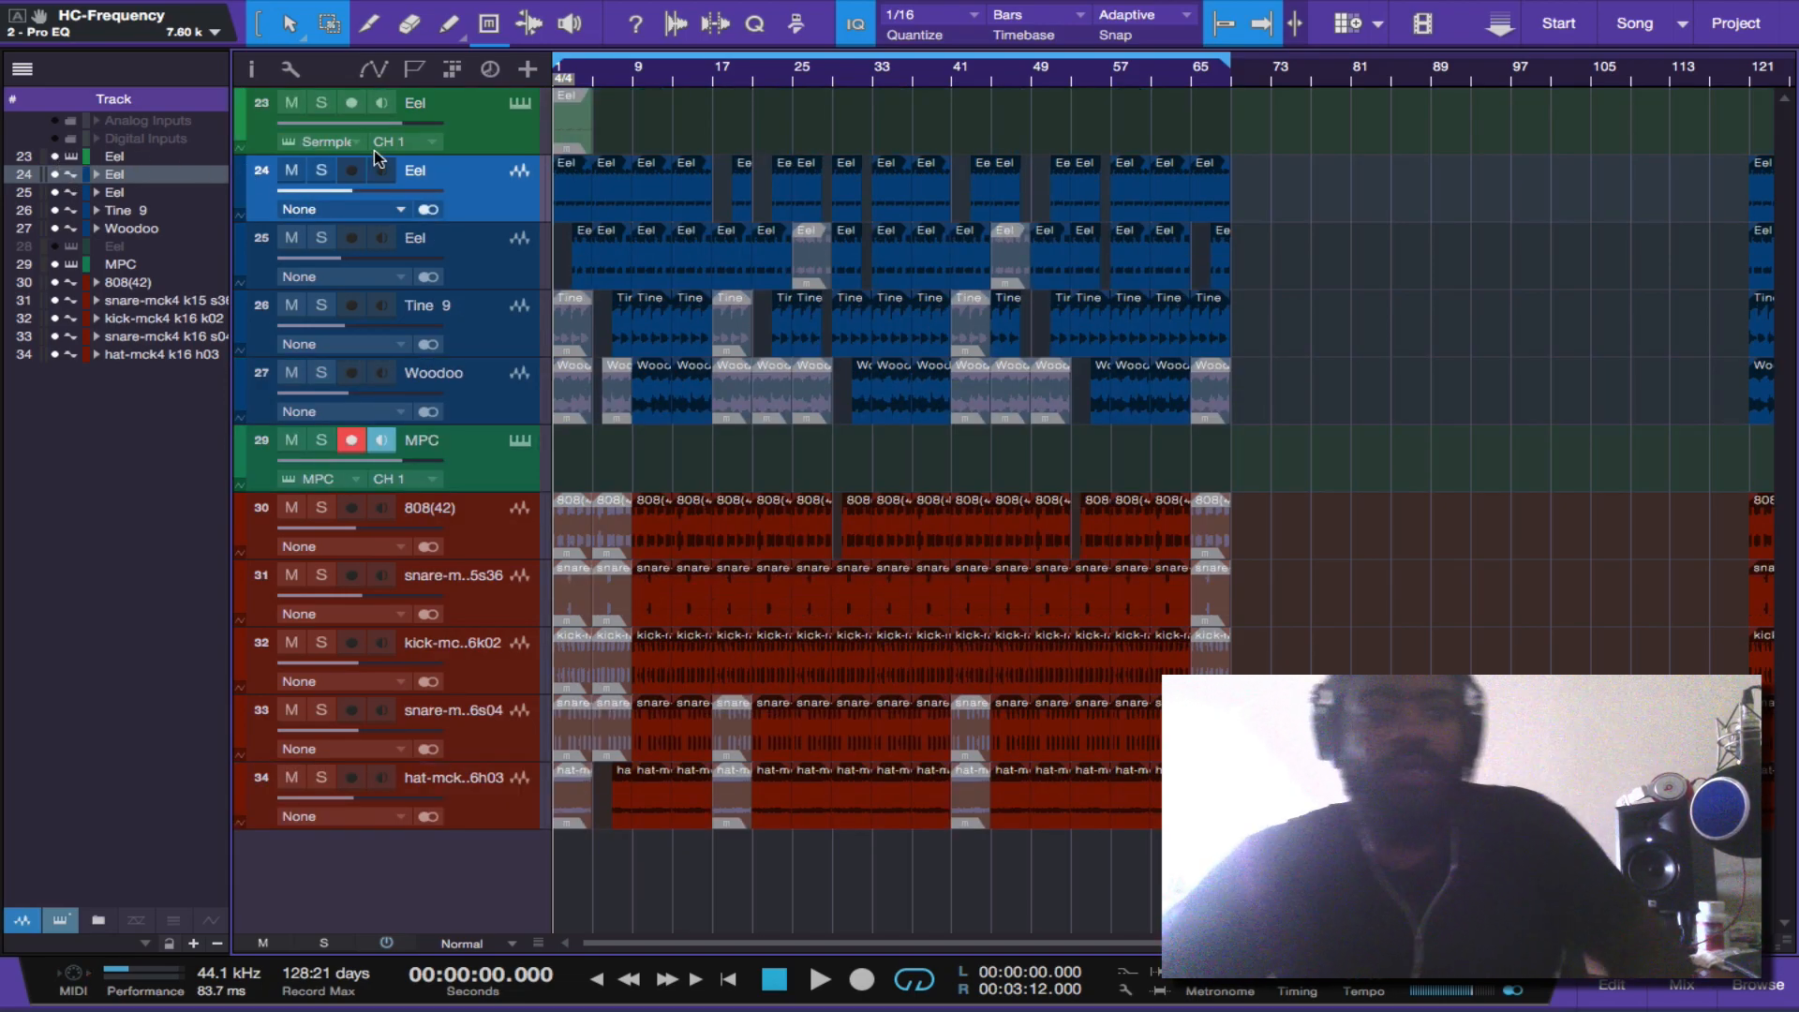
pyautogui.click(69, 155)
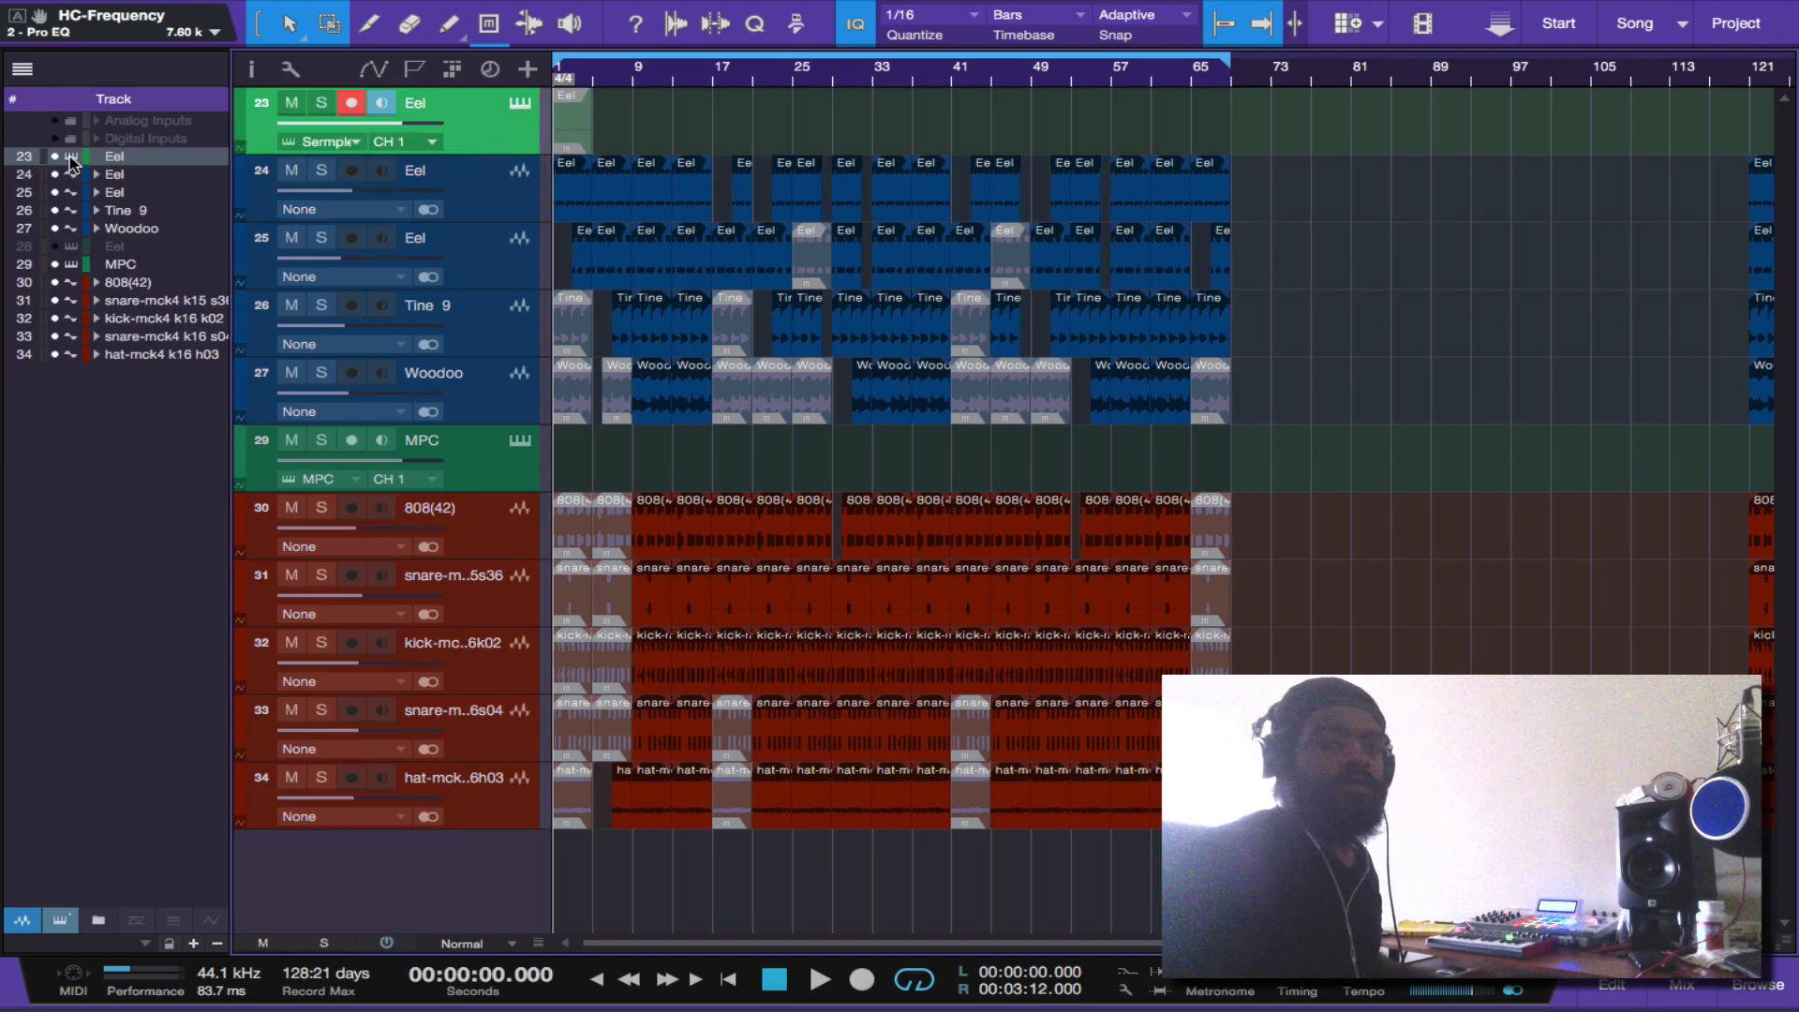
# - Open the Eel track's Serato Sample instrument to view its slices, hide track 23 again and close the instrument window
pyautogui.click(523, 108)
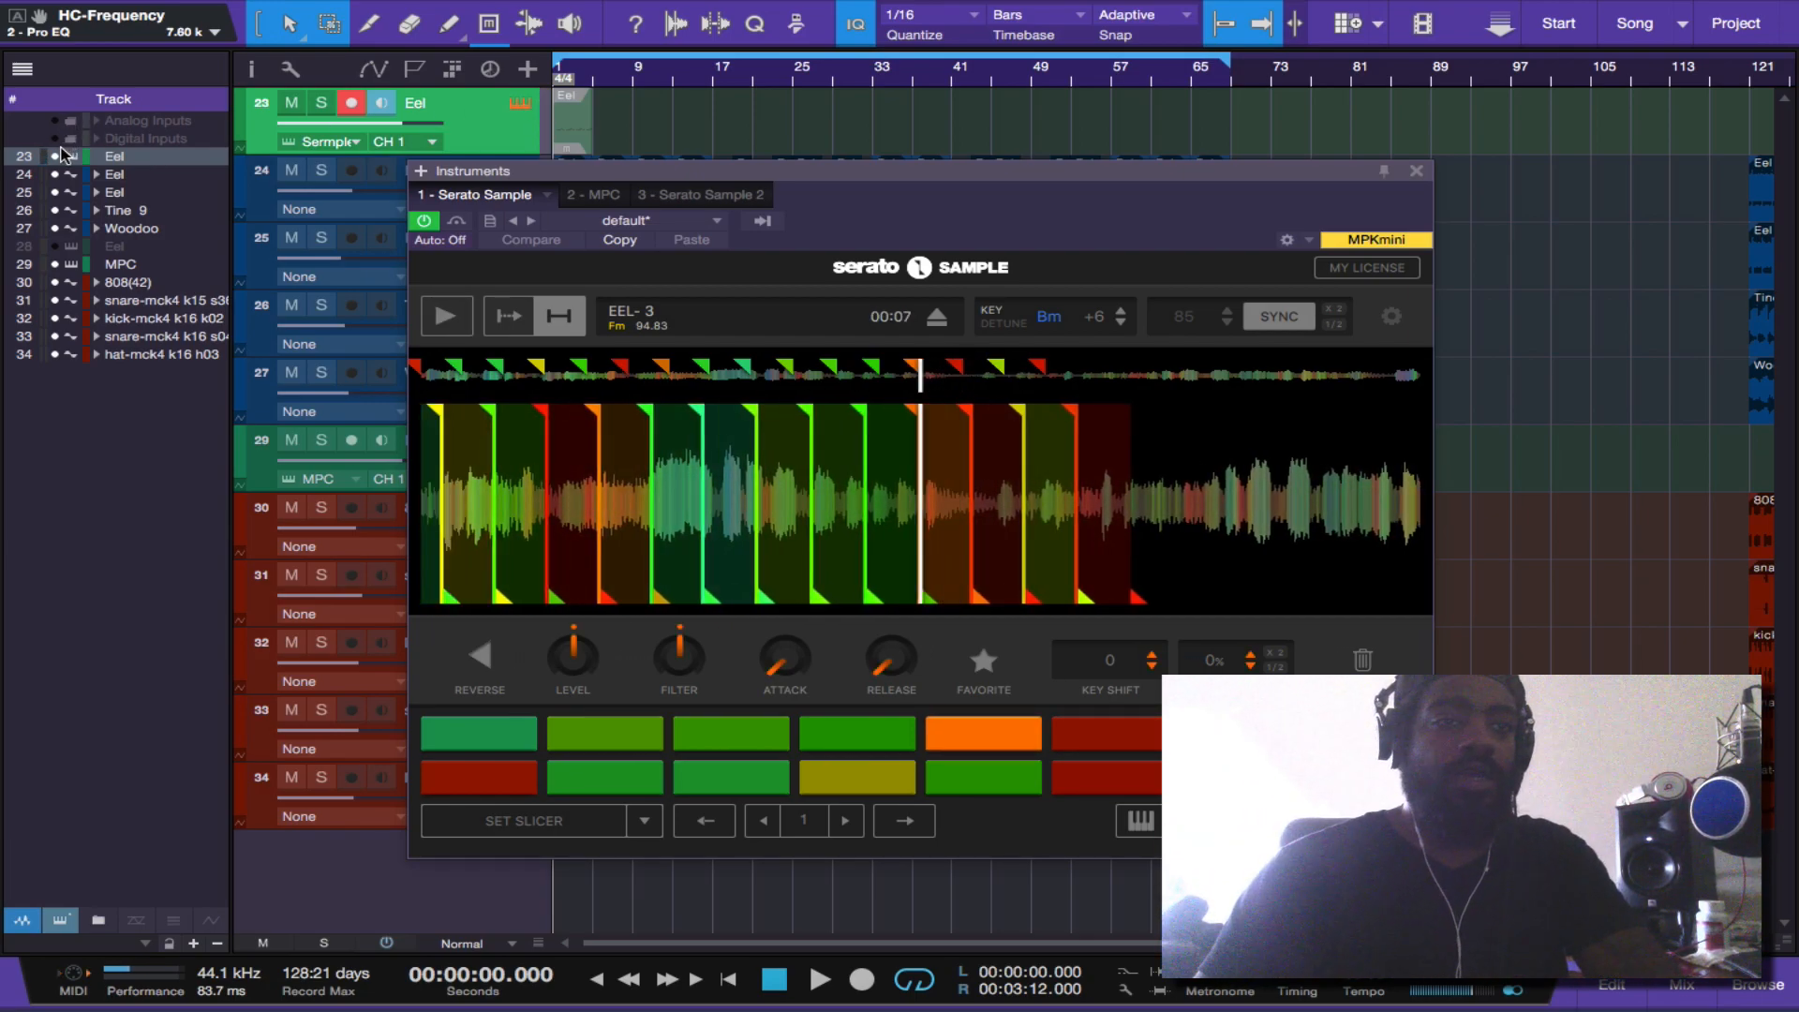
pyautogui.click(54, 156)
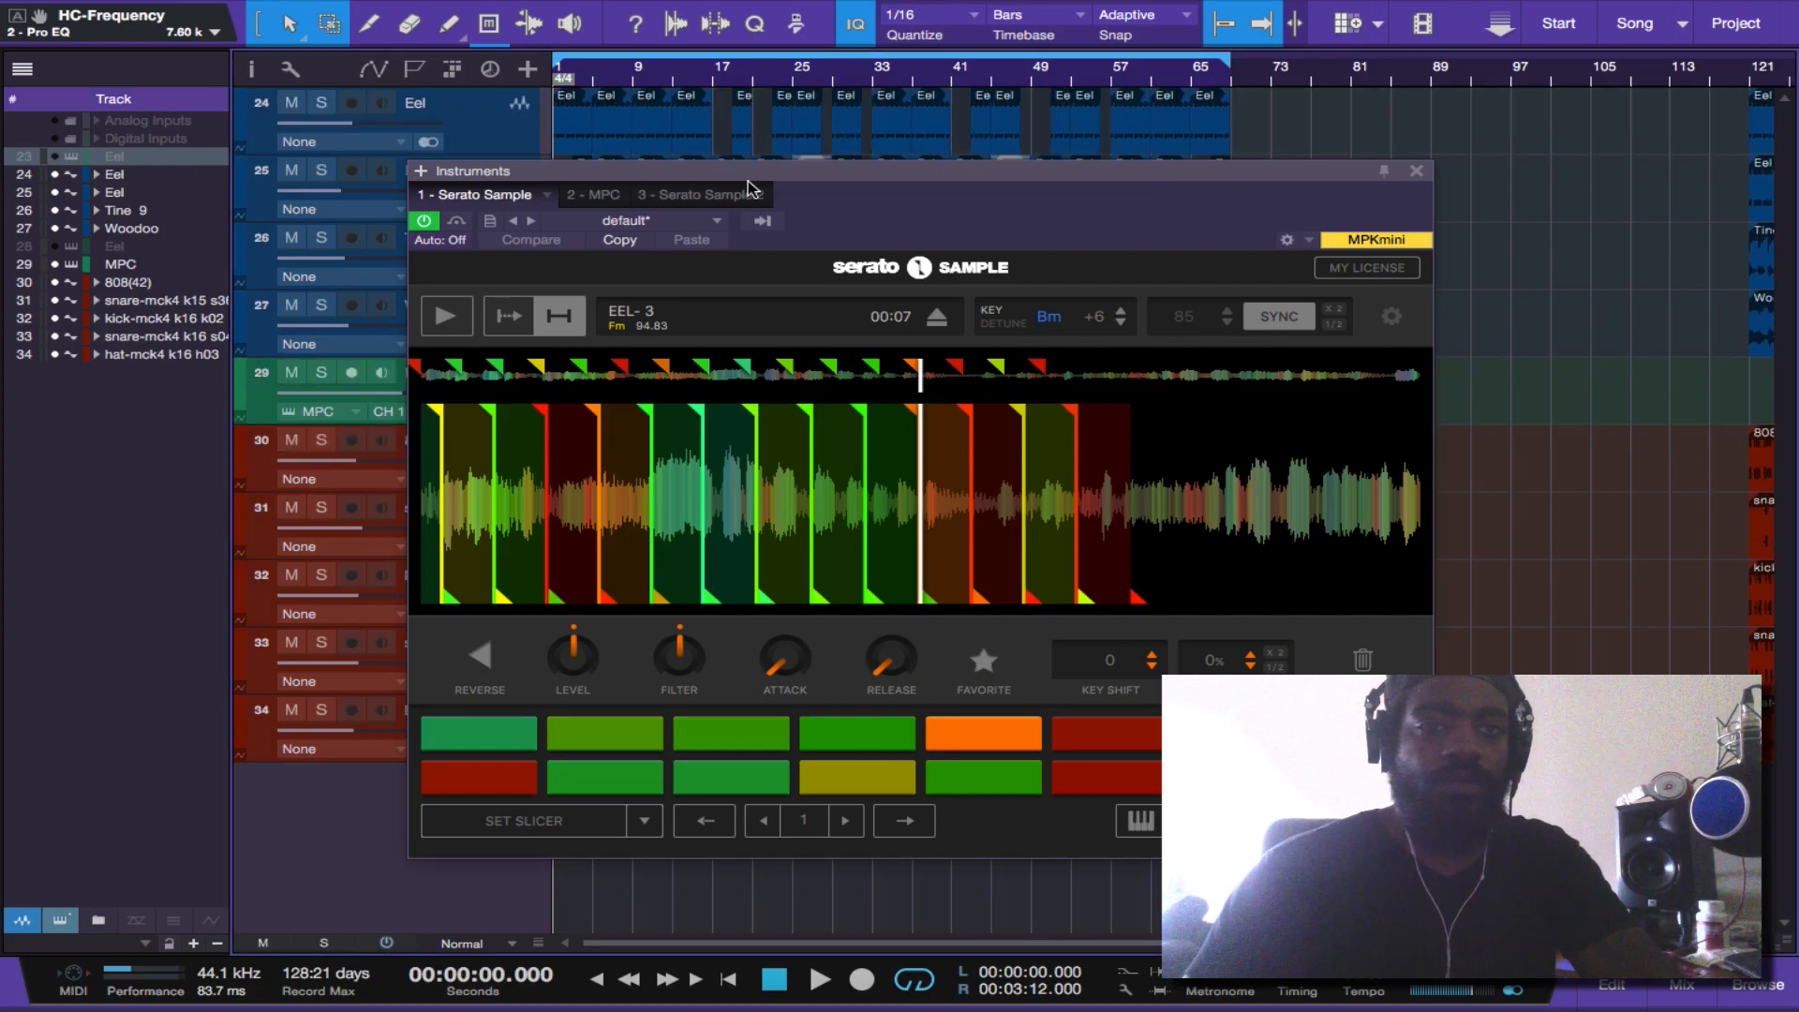
pyautogui.click(1416, 174)
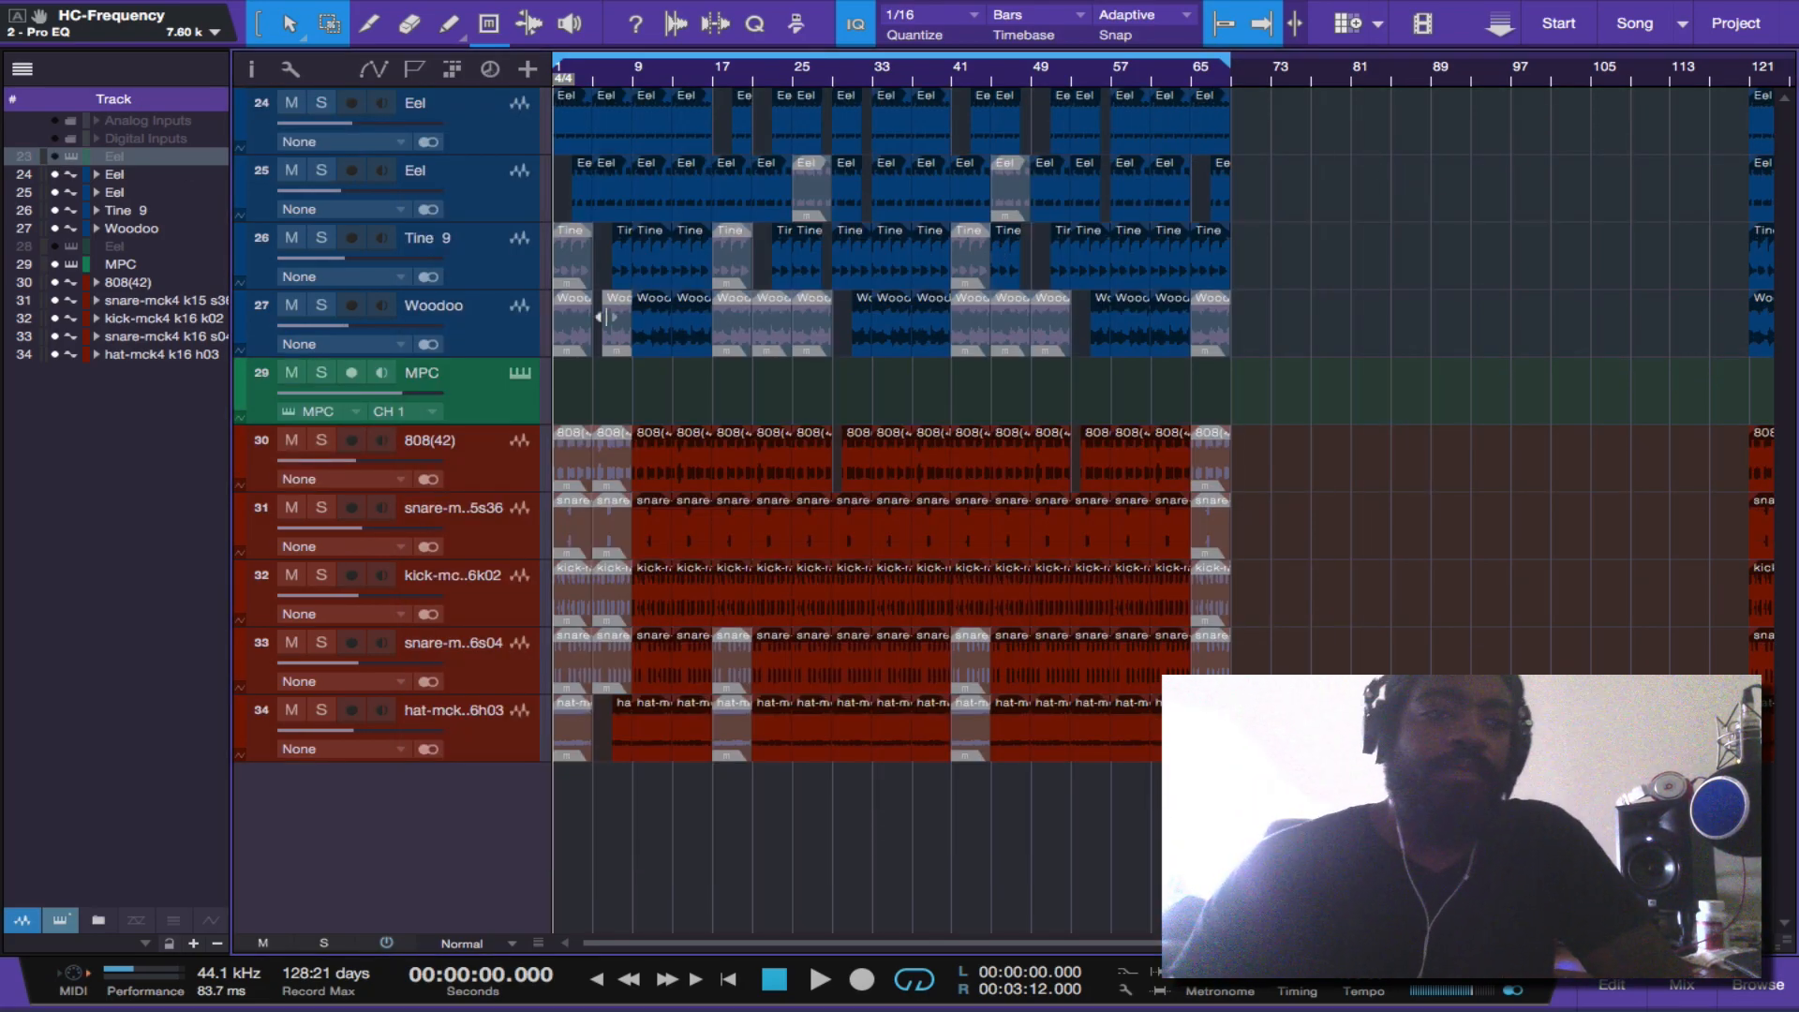
# - Select the MPC track and open its instrument editor
pyautogui.click(70, 269)
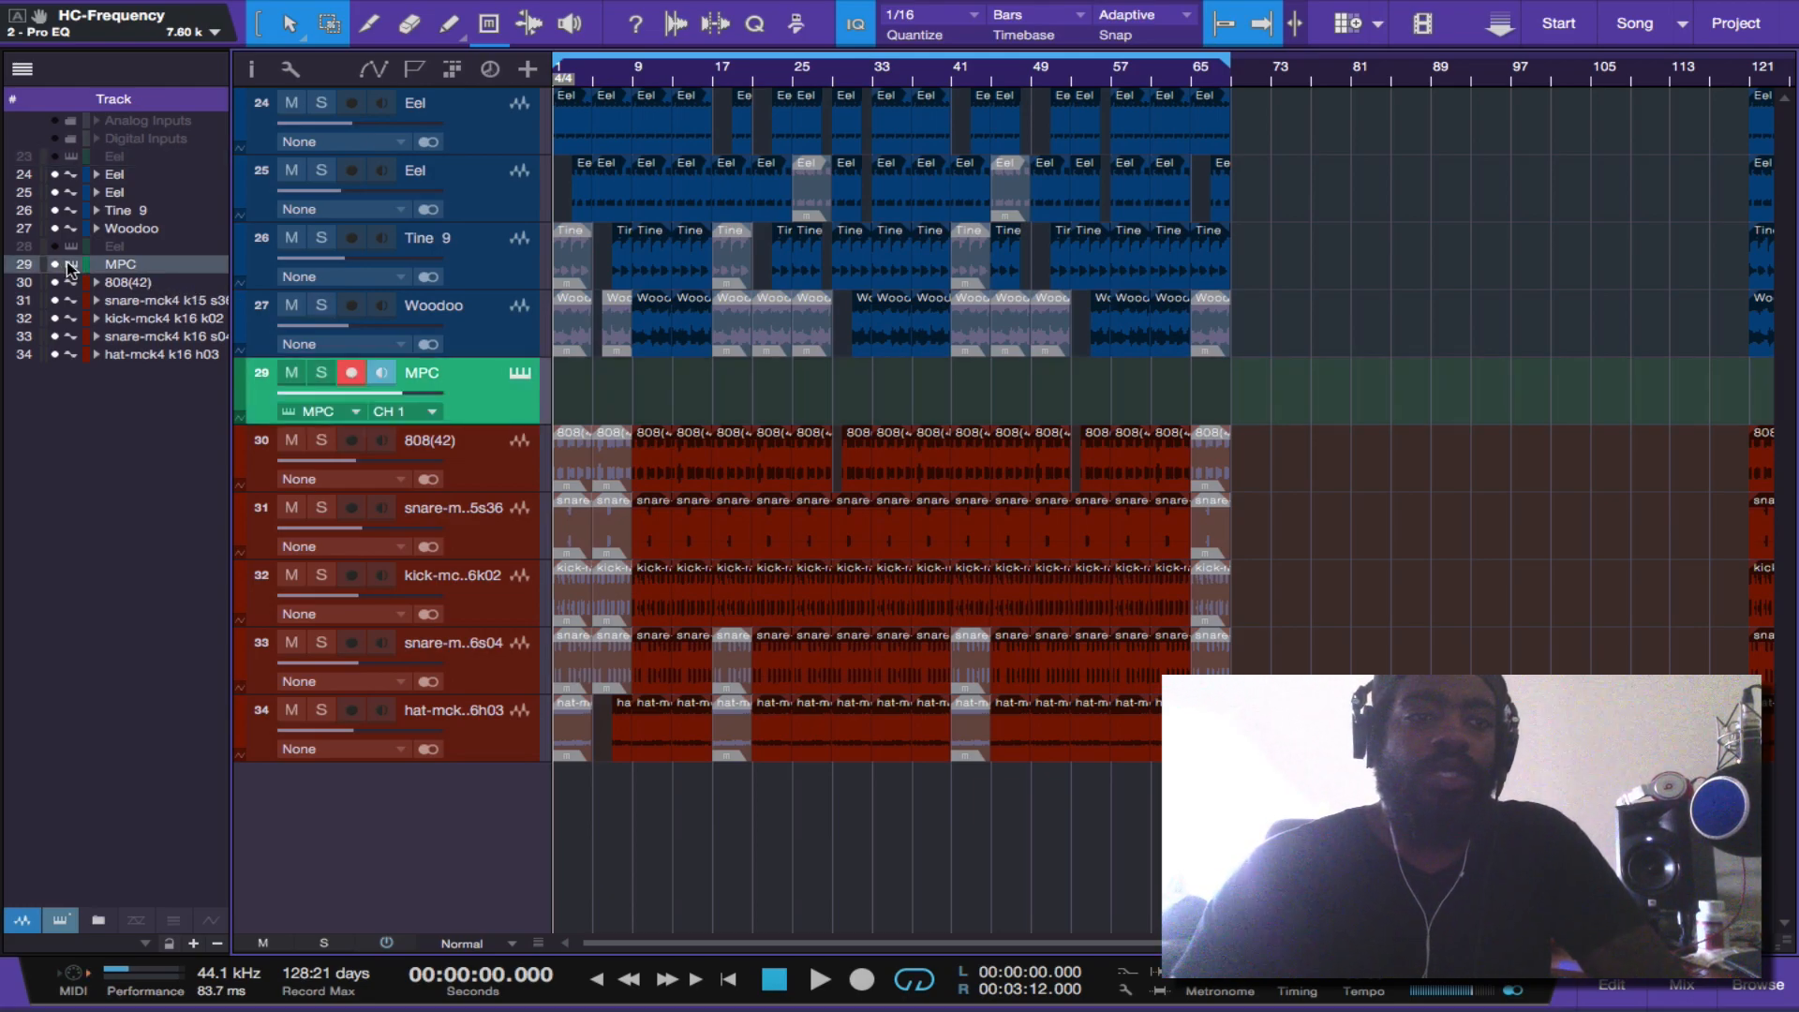
pyautogui.doubleClick(522, 373)
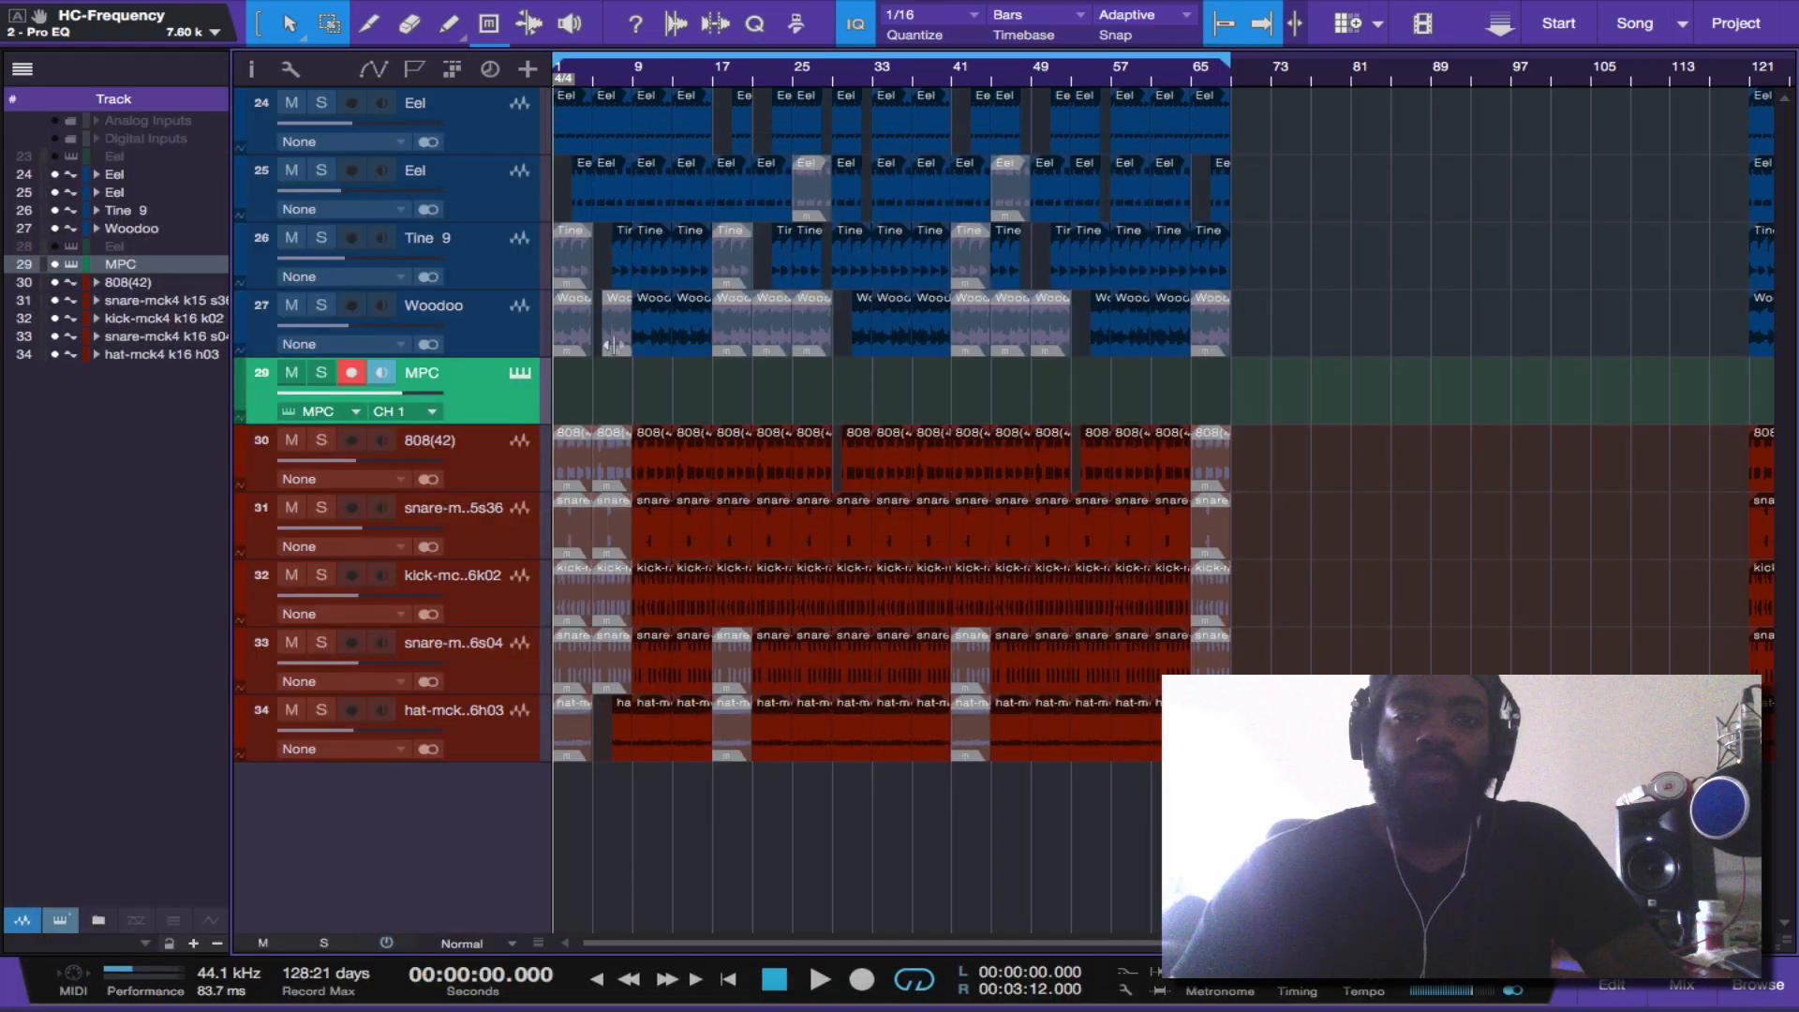
# - Examine the MPC's sequence and drum pads, close its instrument window and hide the track list
pyautogui.click(523, 375)
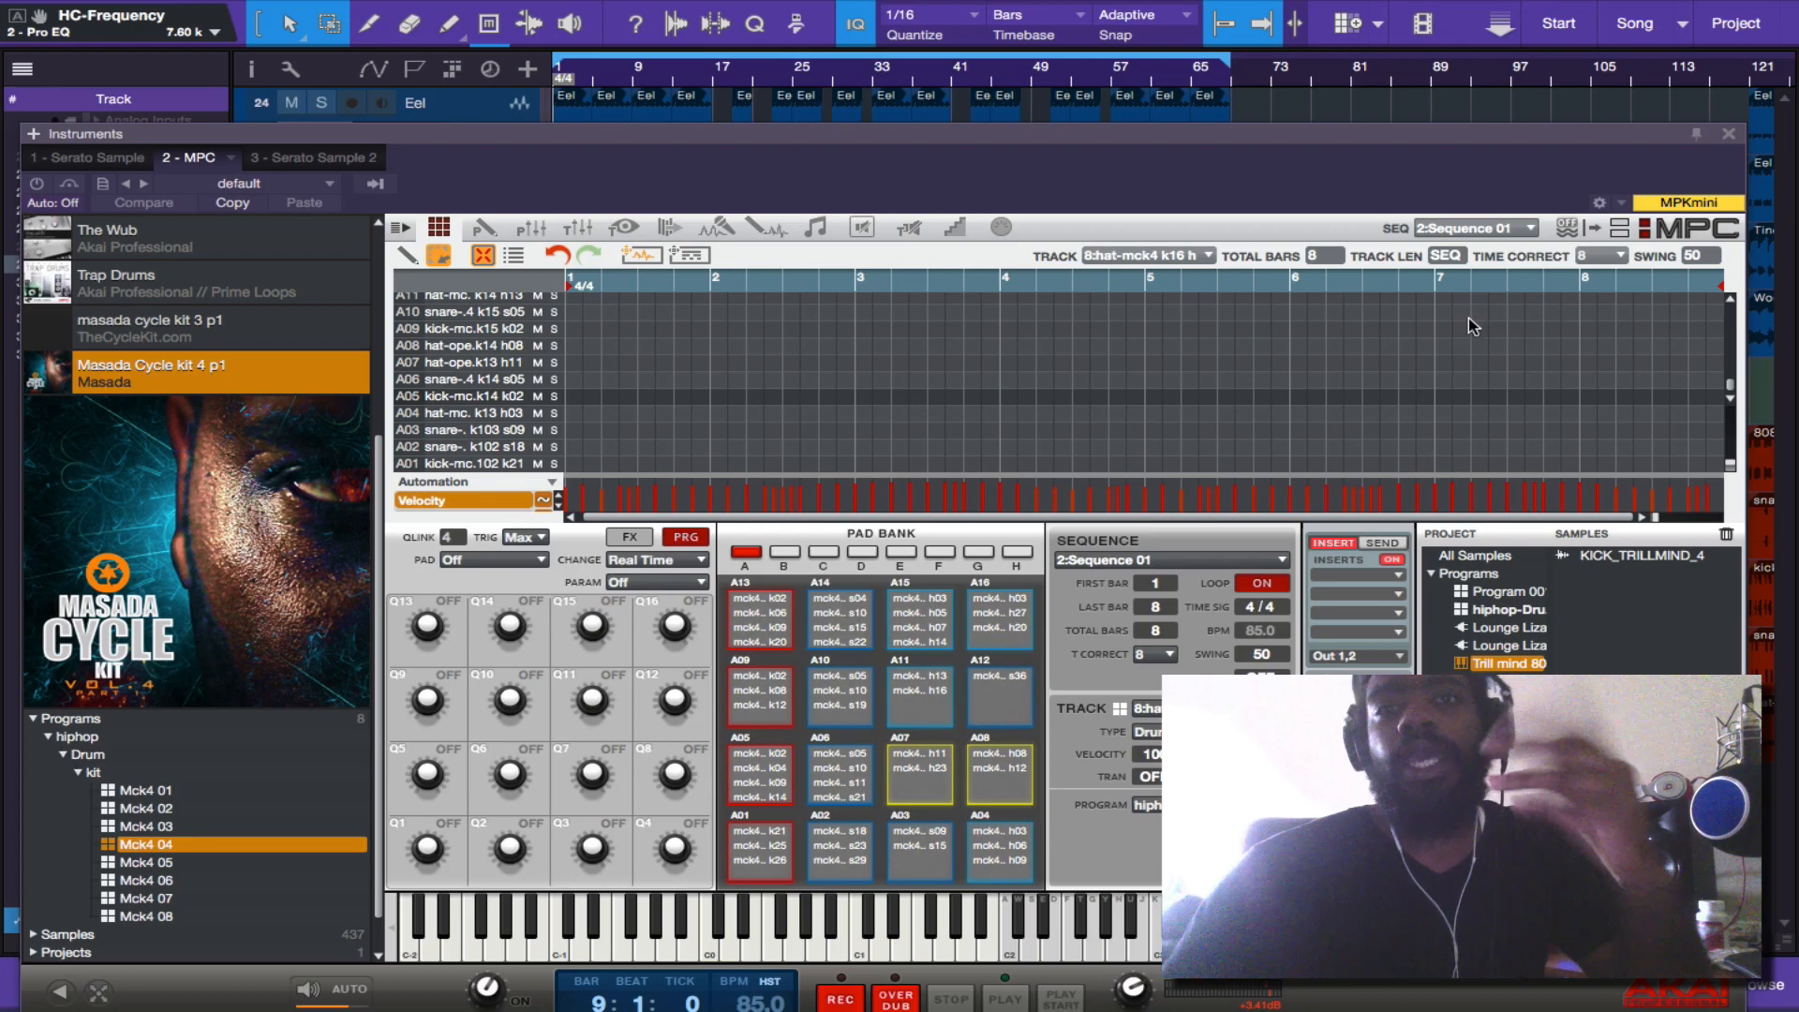
pyautogui.click(1736, 134)
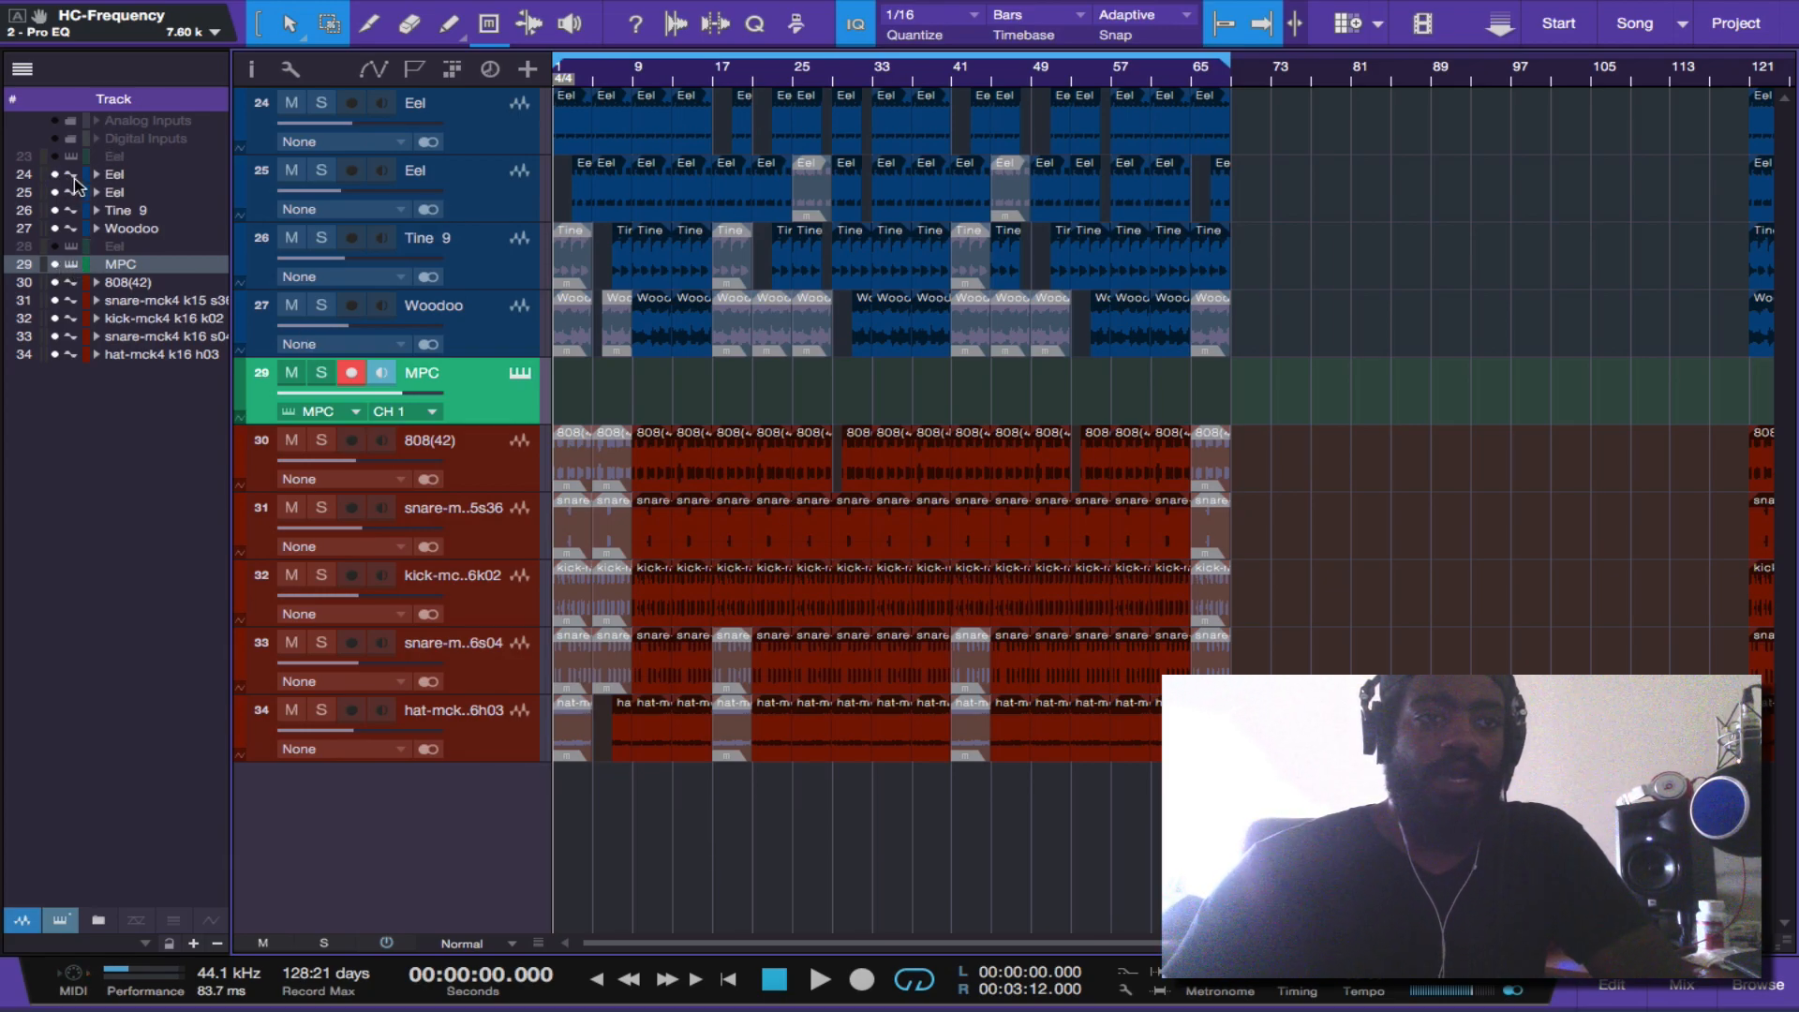
pyautogui.click(22, 69)
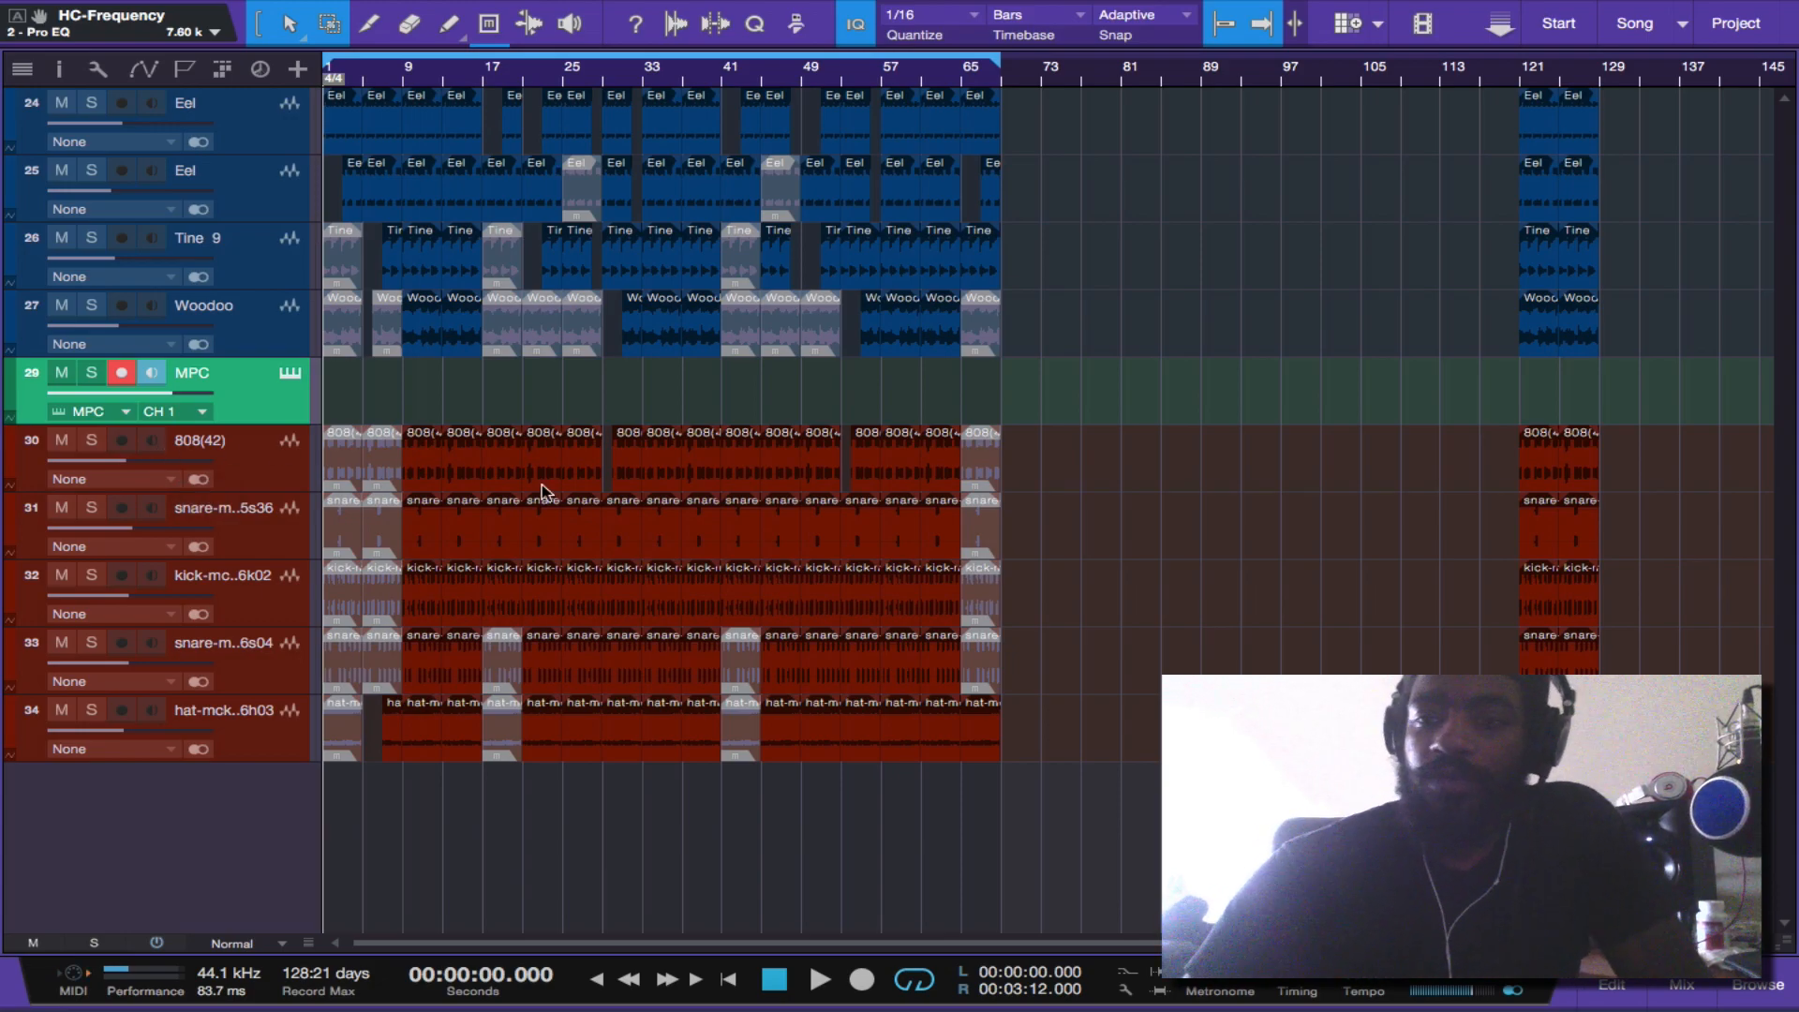
# - Add a Serato Sample instrument from the Serato vendor folder on a new track below the hi-hat track and close its window
pyautogui.click(1758, 984)
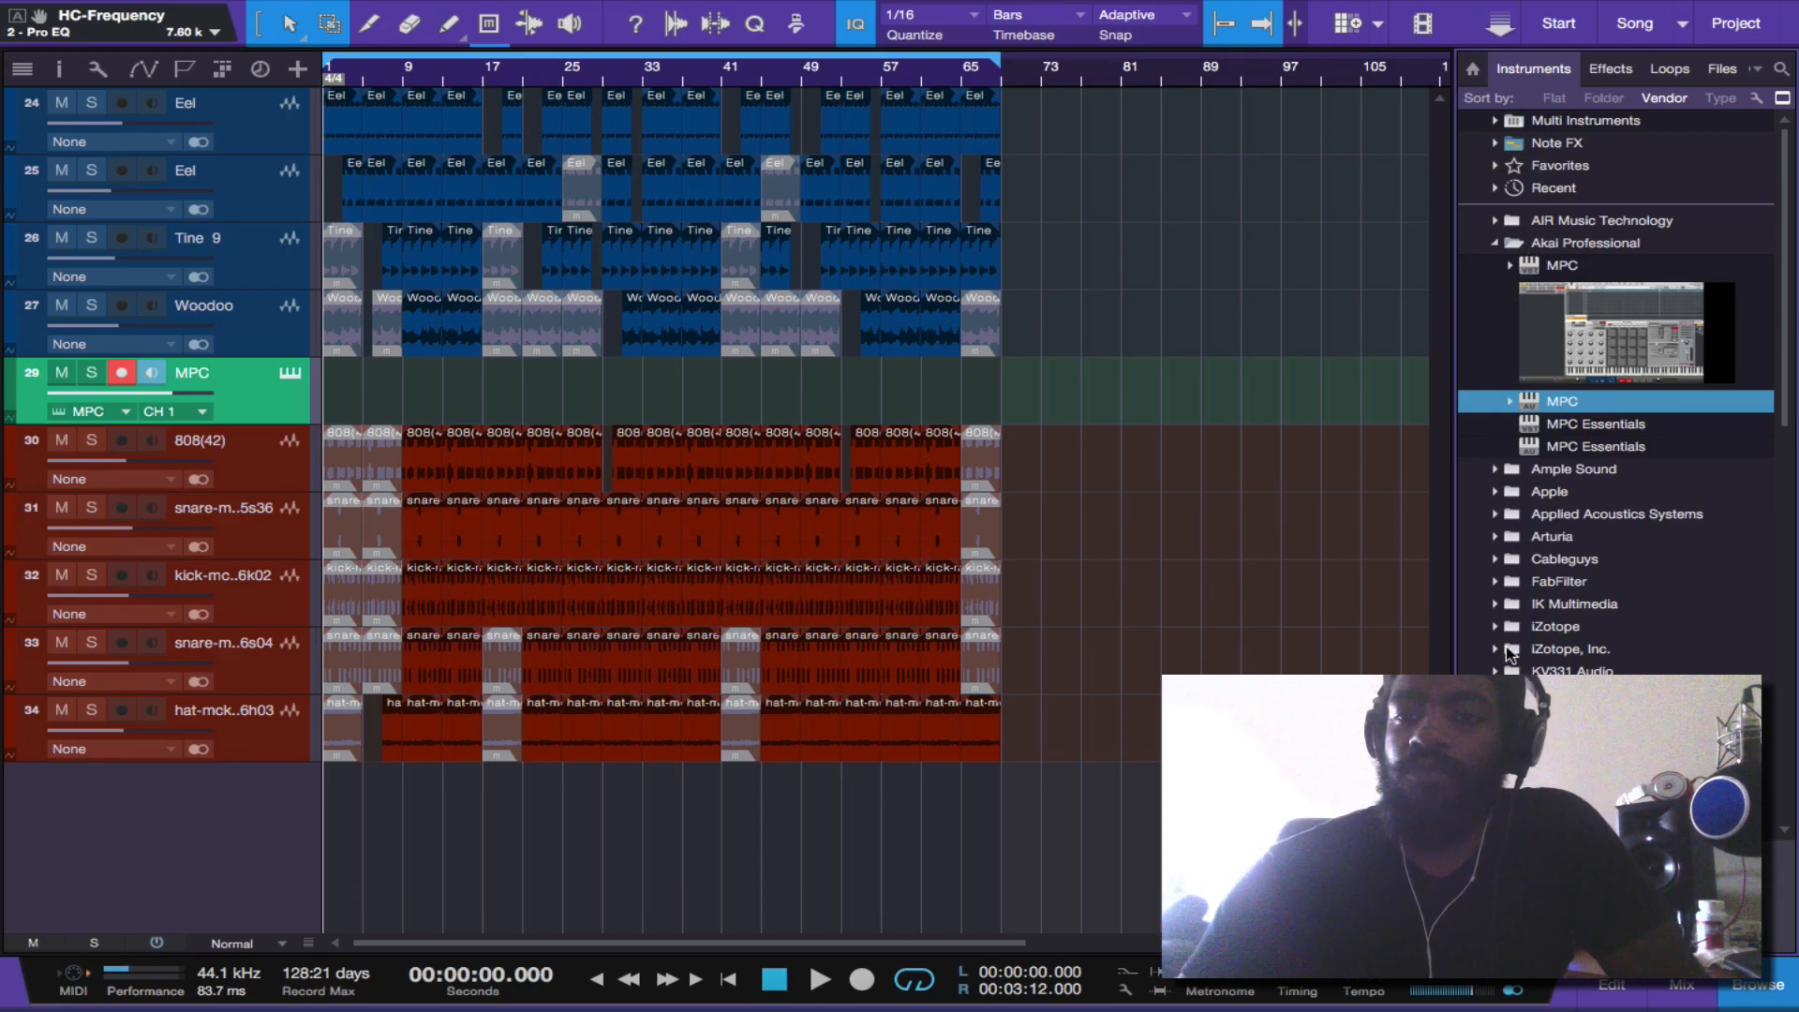
pyautogui.scroll(-4, 1505, 611)
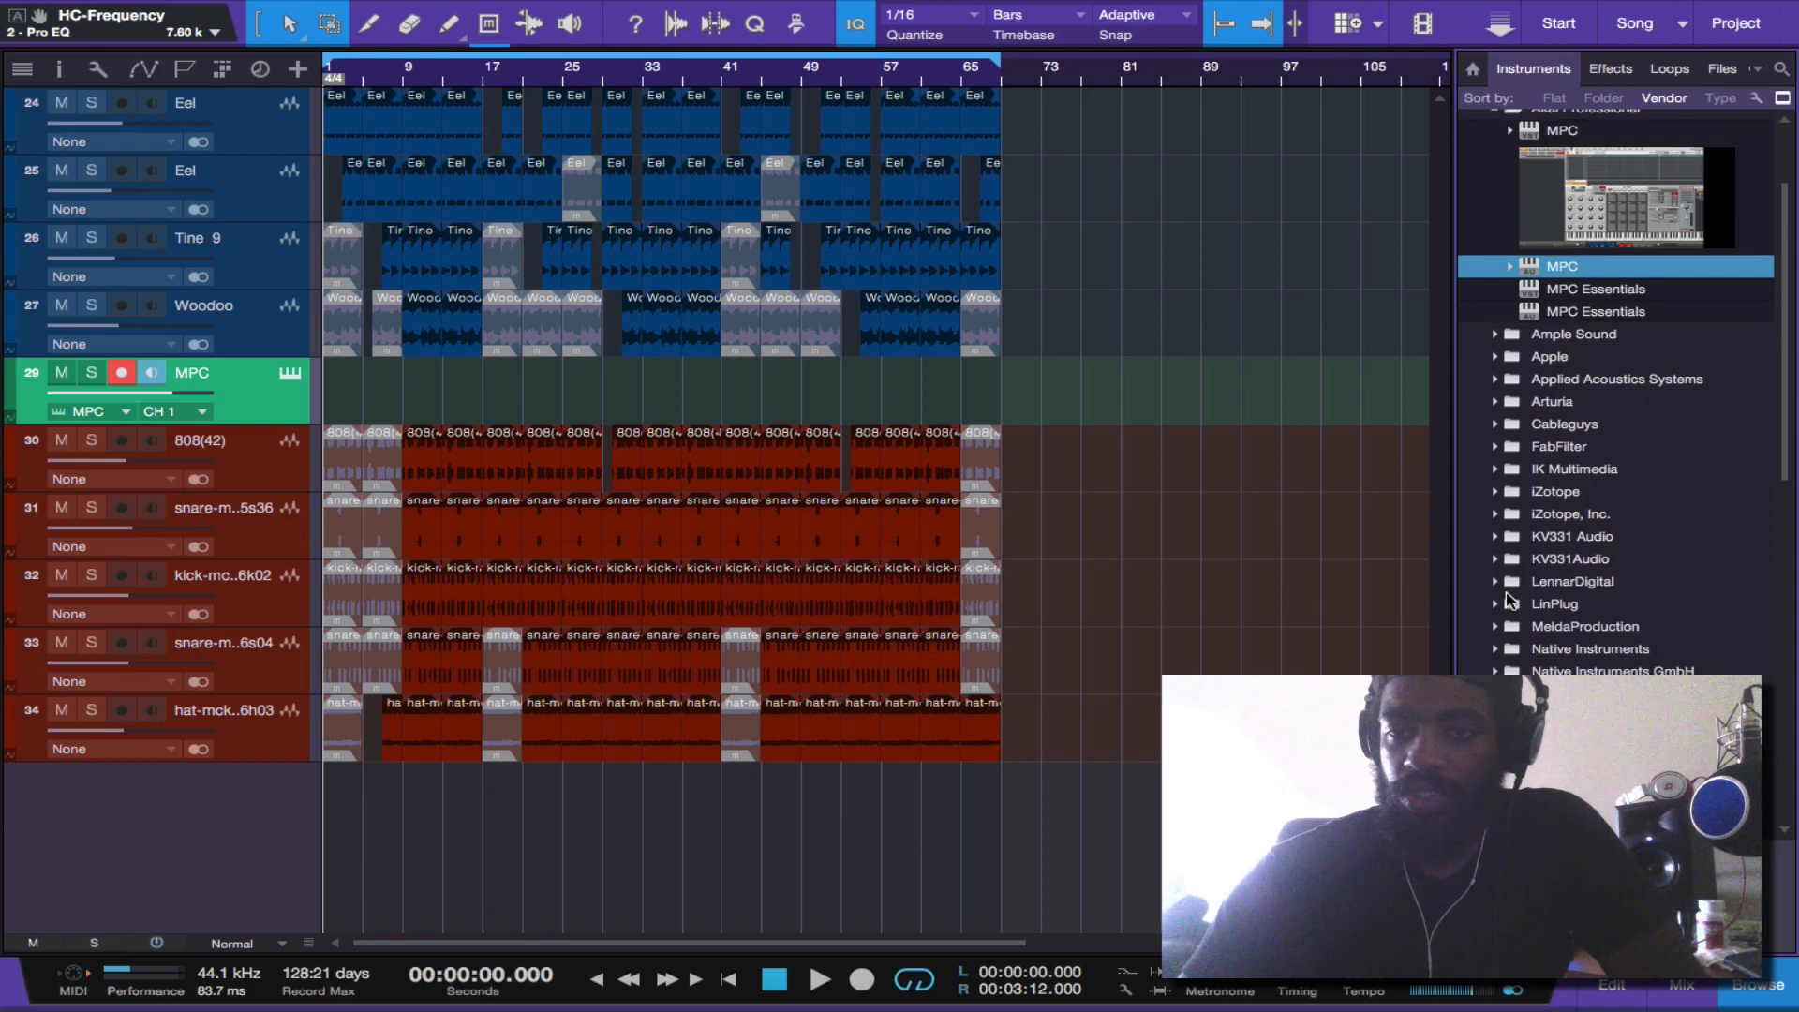
pyautogui.scroll(-10, 1509, 601)
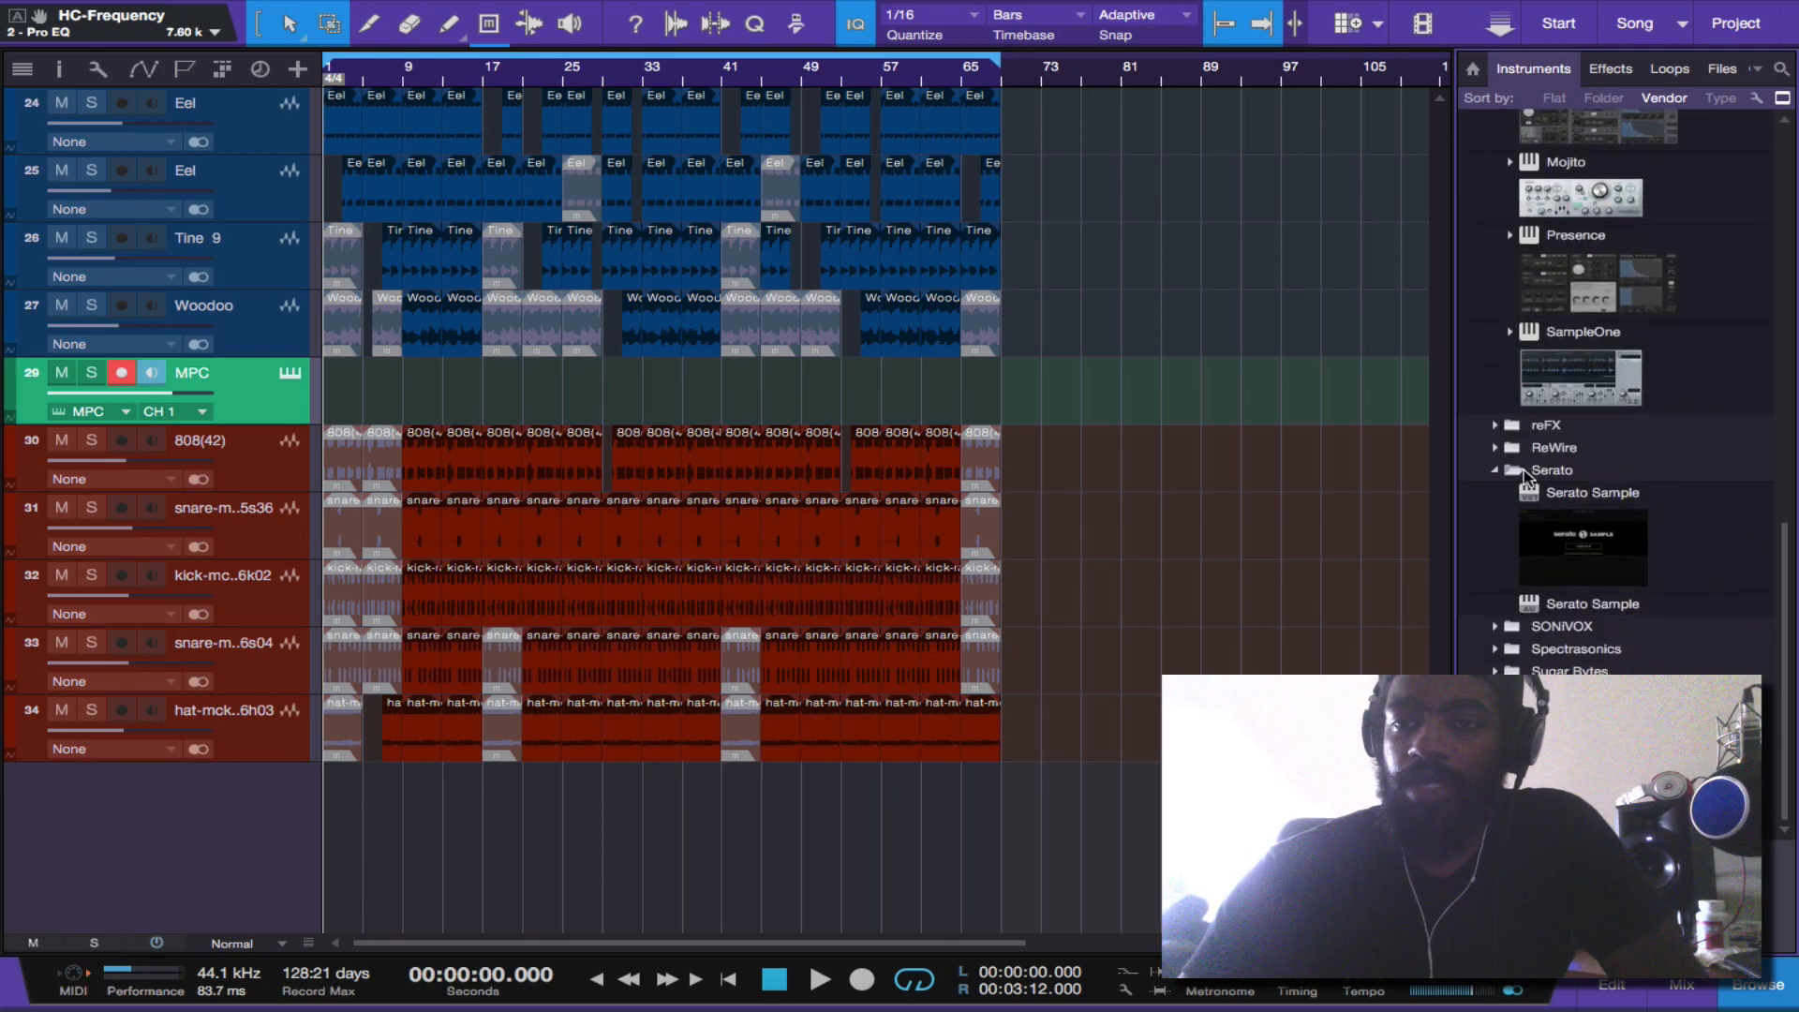
pyautogui.moveTo(1528, 503); pyautogui.dragTo(710, 903)
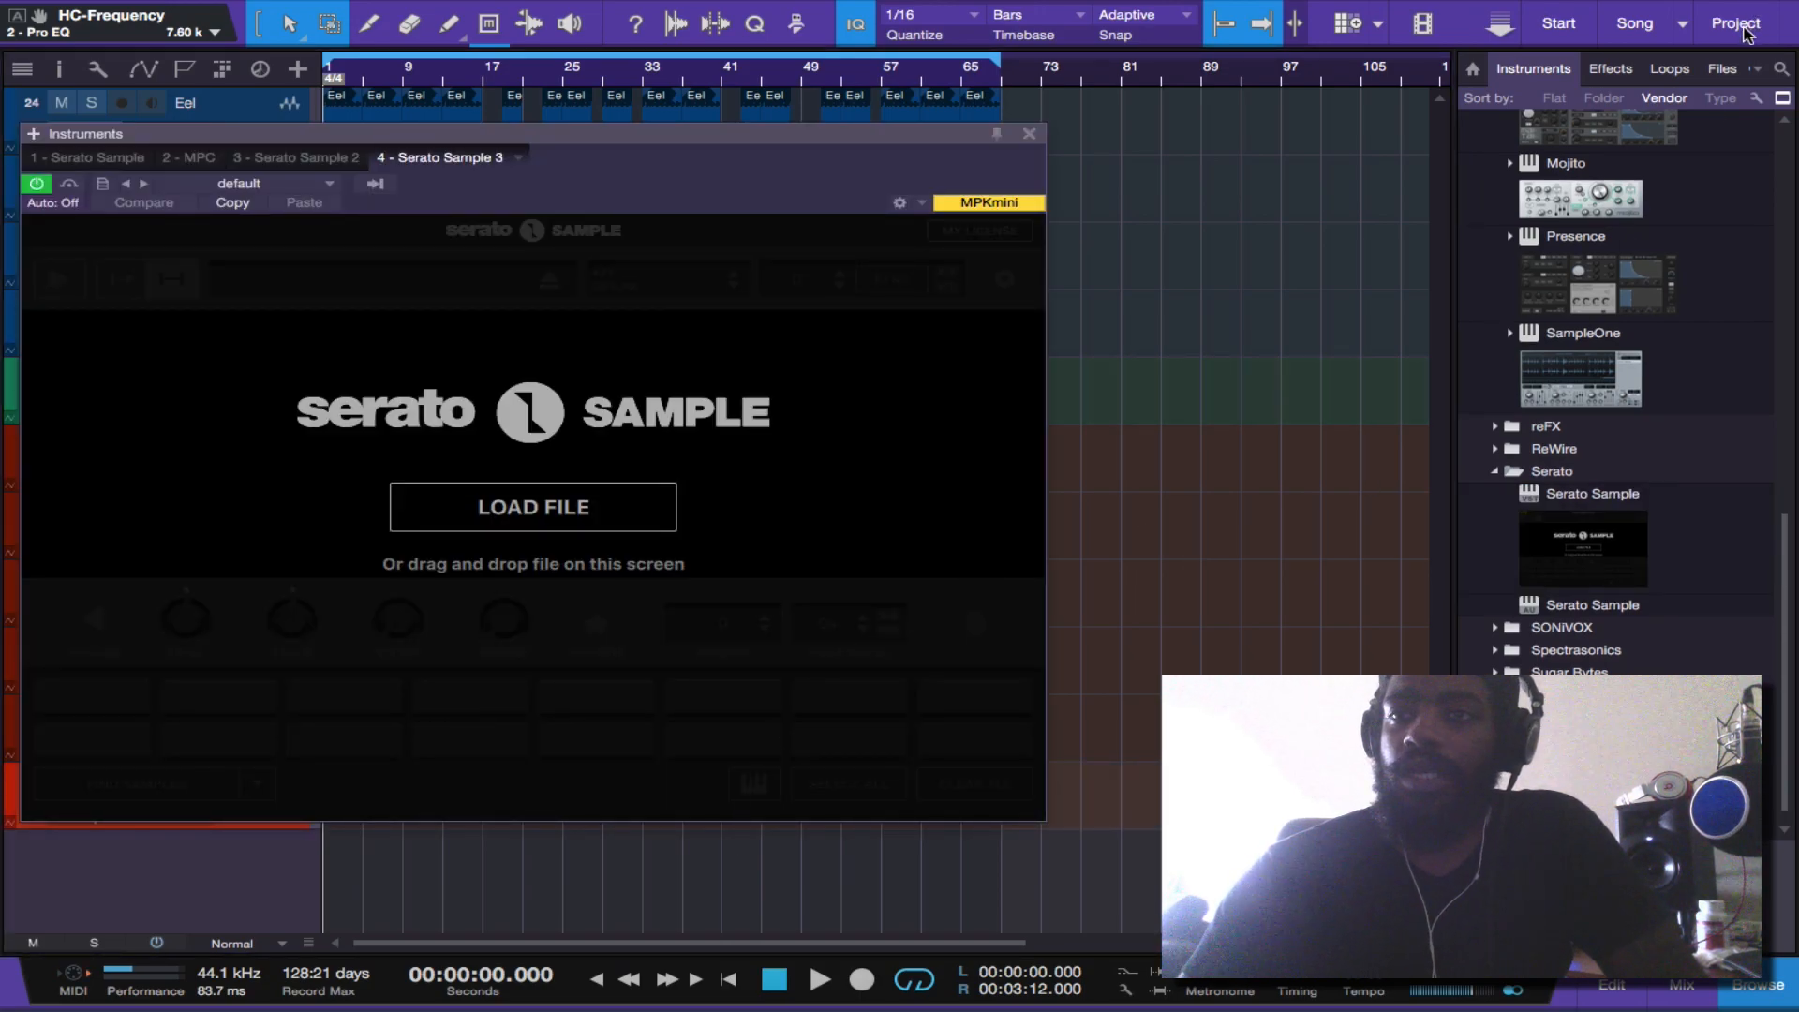
pyautogui.click(1730, 67)
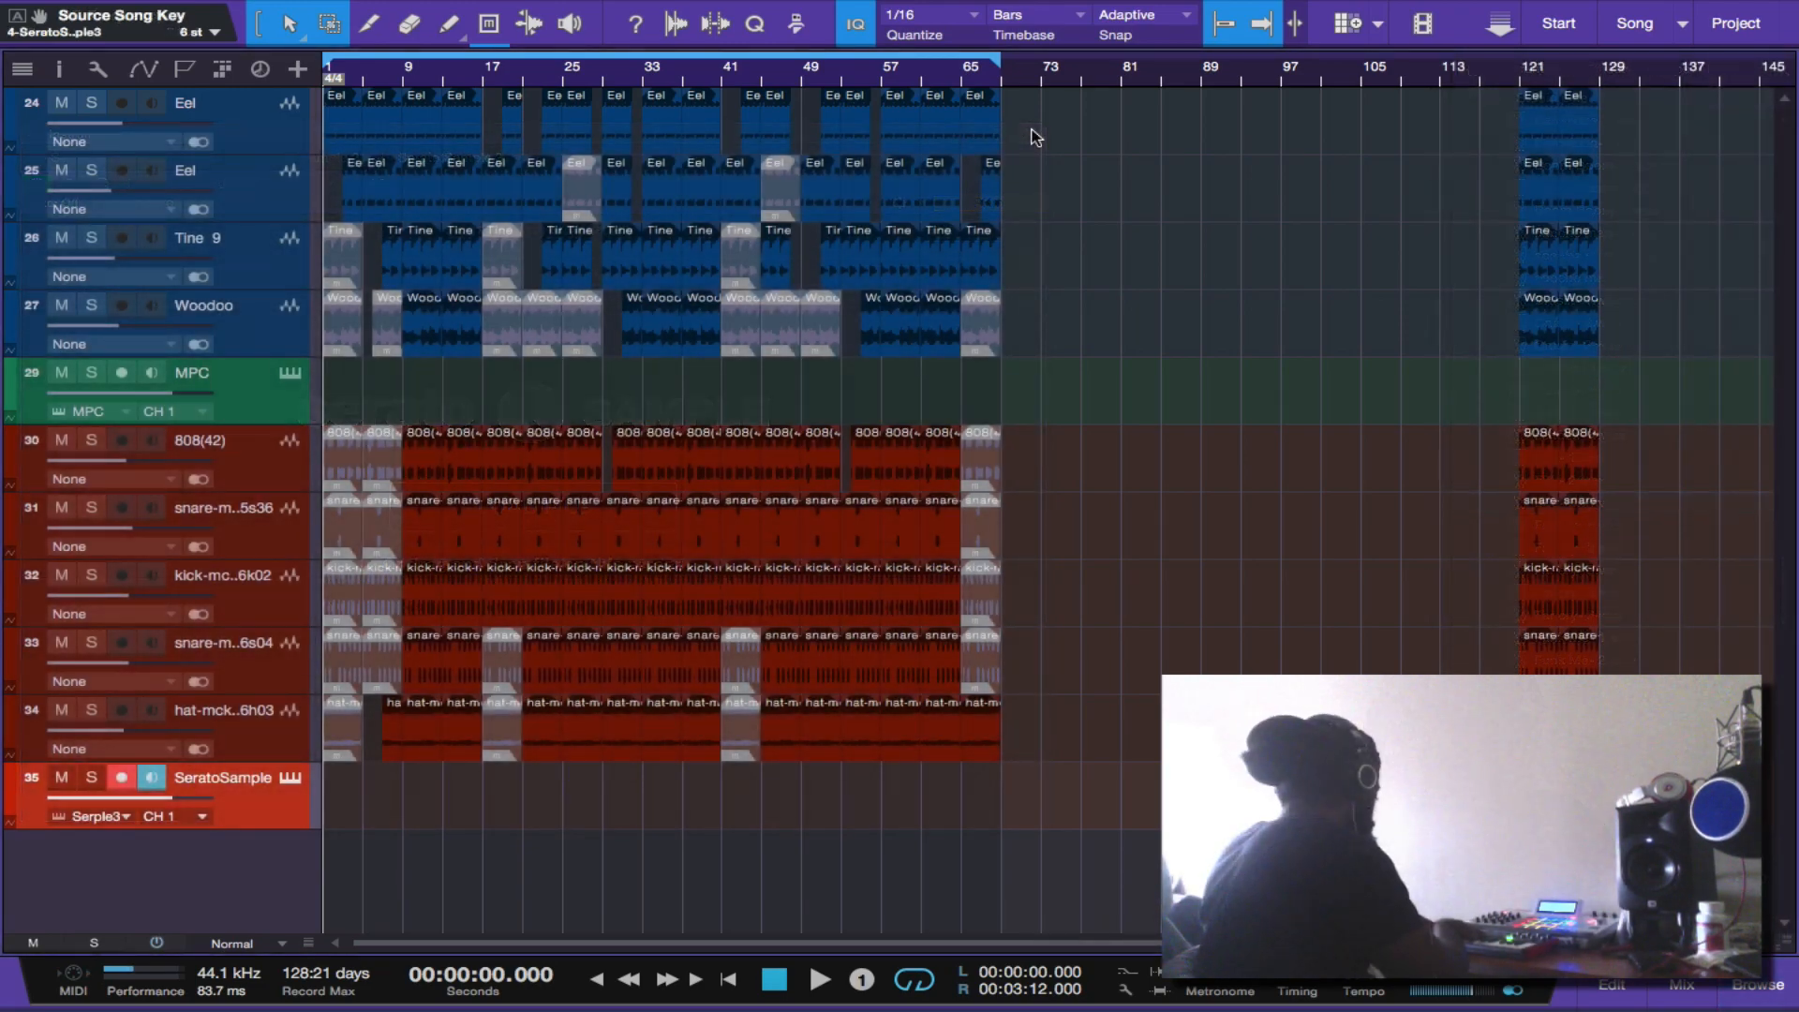
# - Record a Serato Sample part from bar 1 to bar 69, end recording and return playback to the start
pyautogui.press('KP_Multiply')
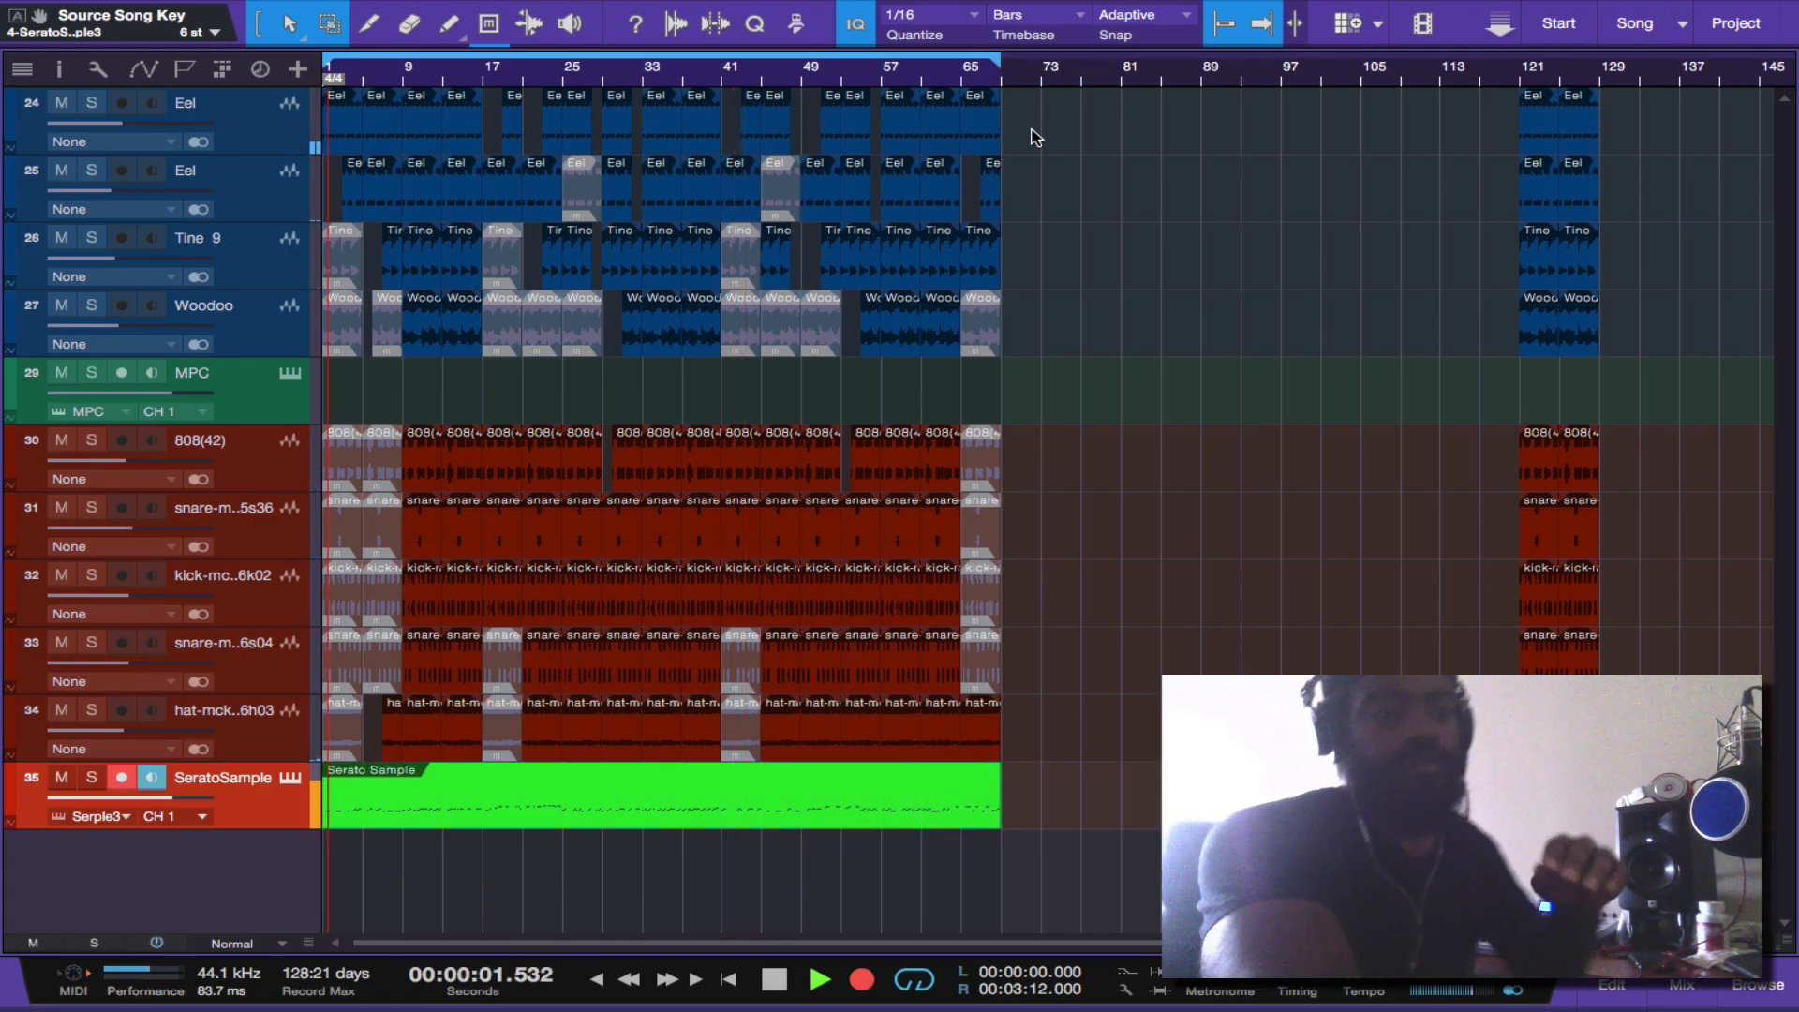
pyautogui.press('KP_Multiply')
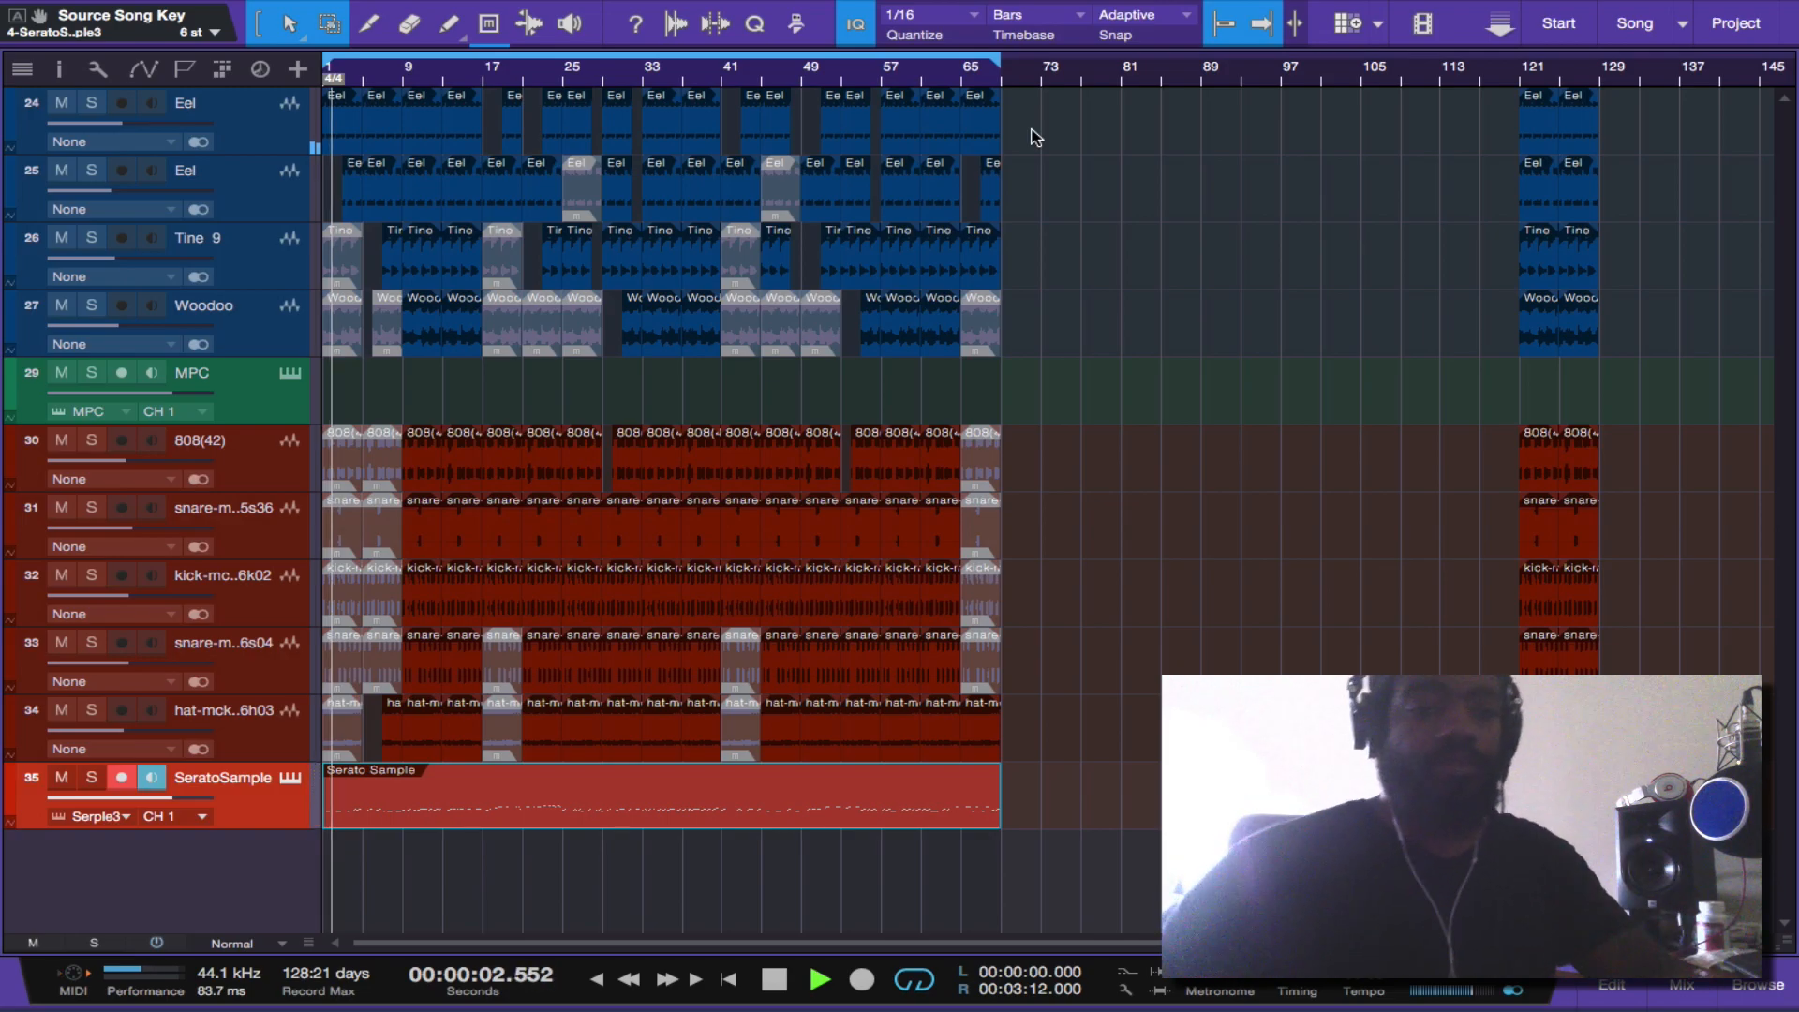
pyautogui.press('KP_0')
pyautogui.press('KP_0')
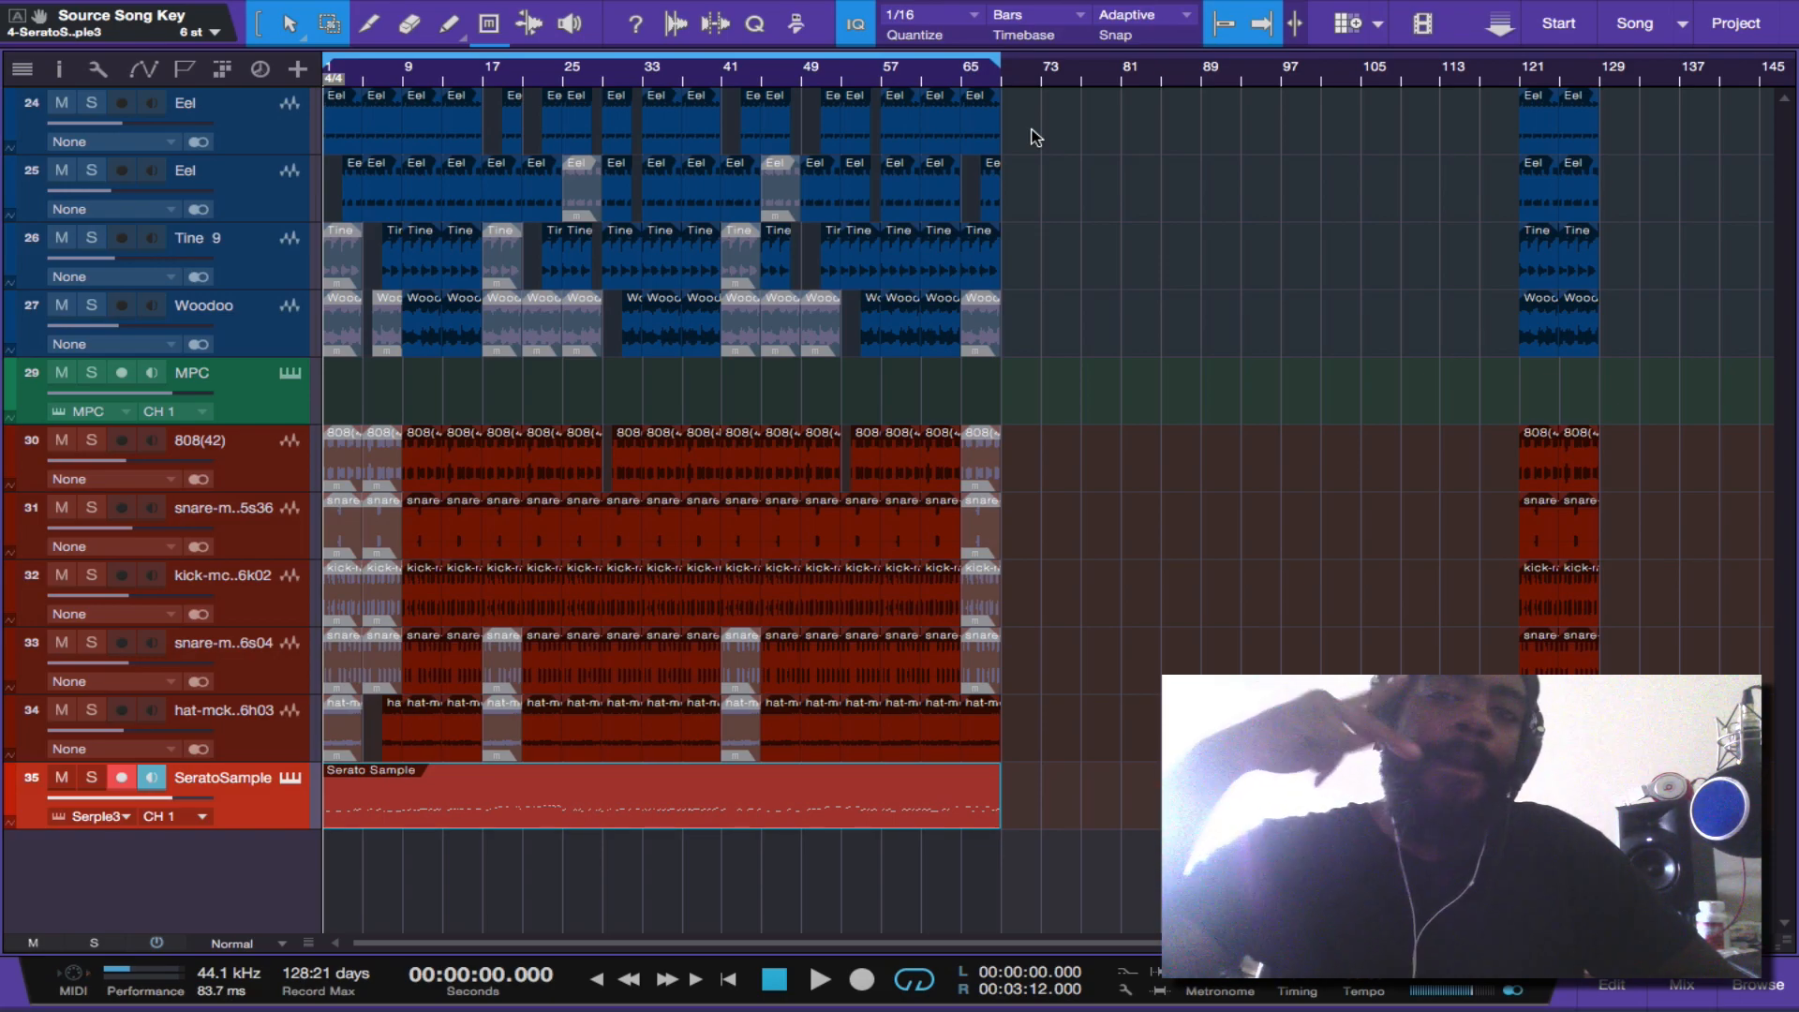
# - Play the song from the start and show the inspector for the Serato Sample track
pyautogui.press('space')
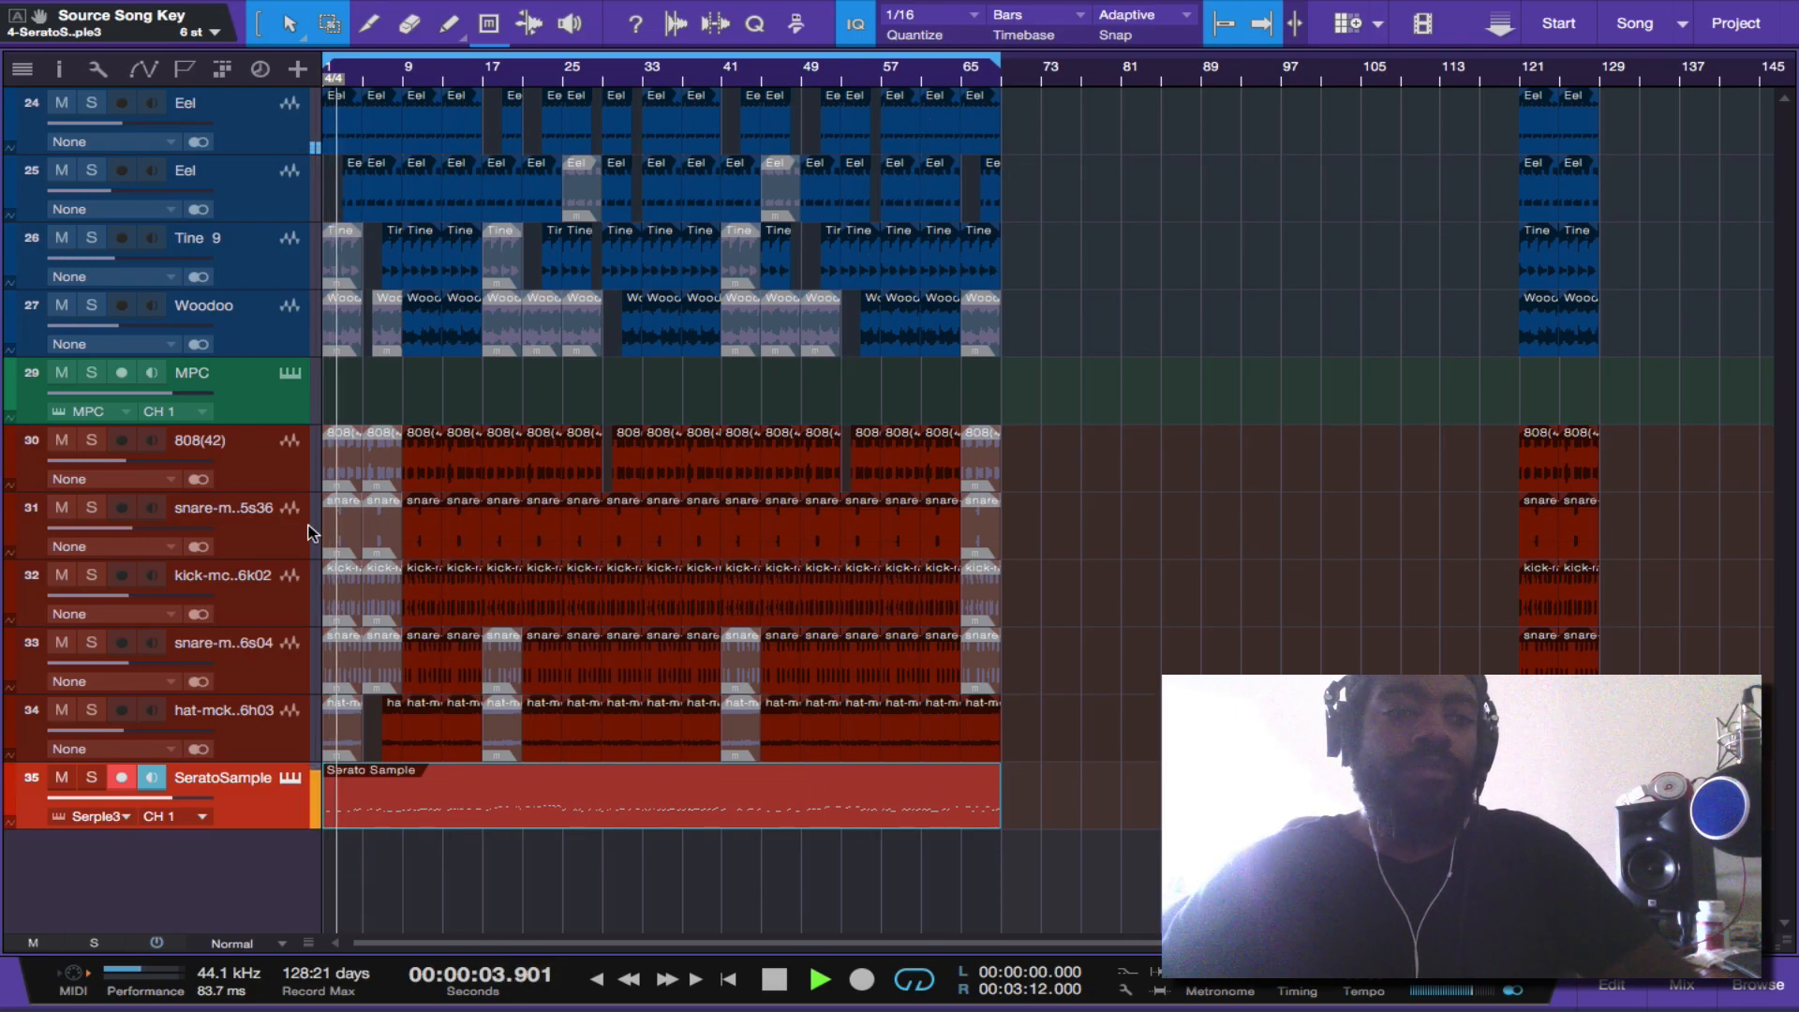
pyautogui.click(66, 80)
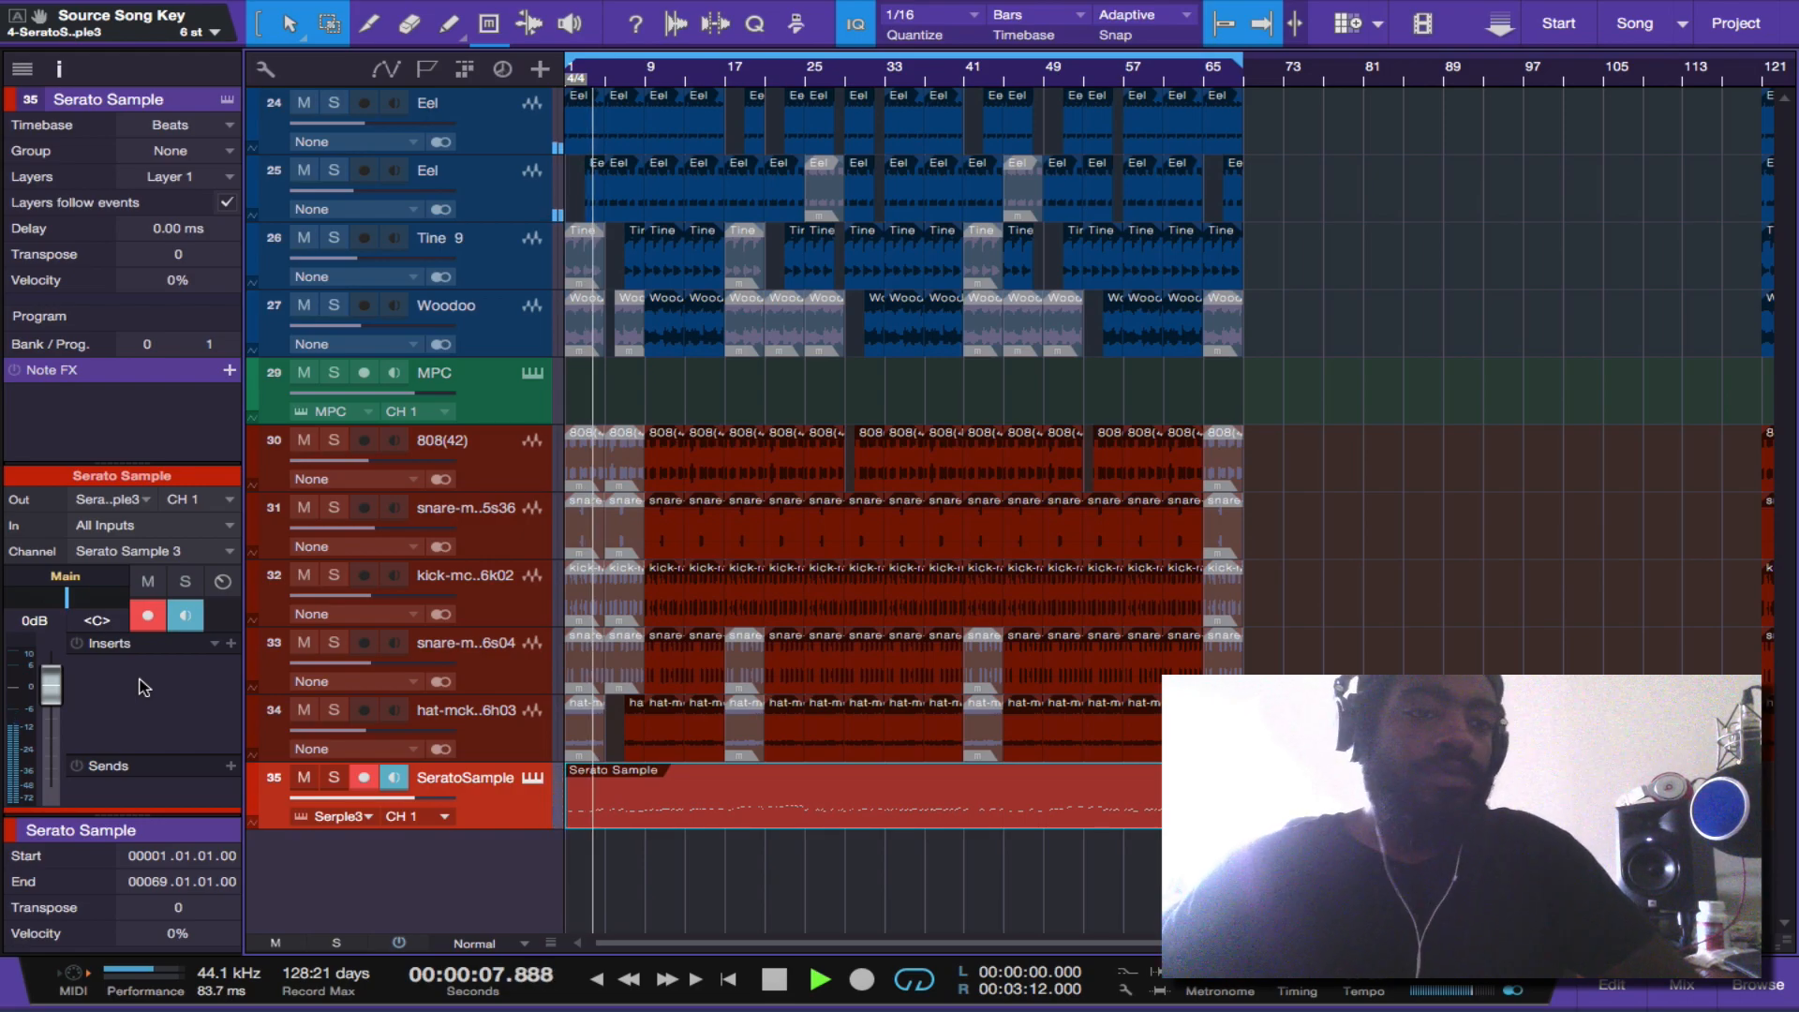
pyautogui.click(214, 645)
pyautogui.scroll(-8, 277, 586)
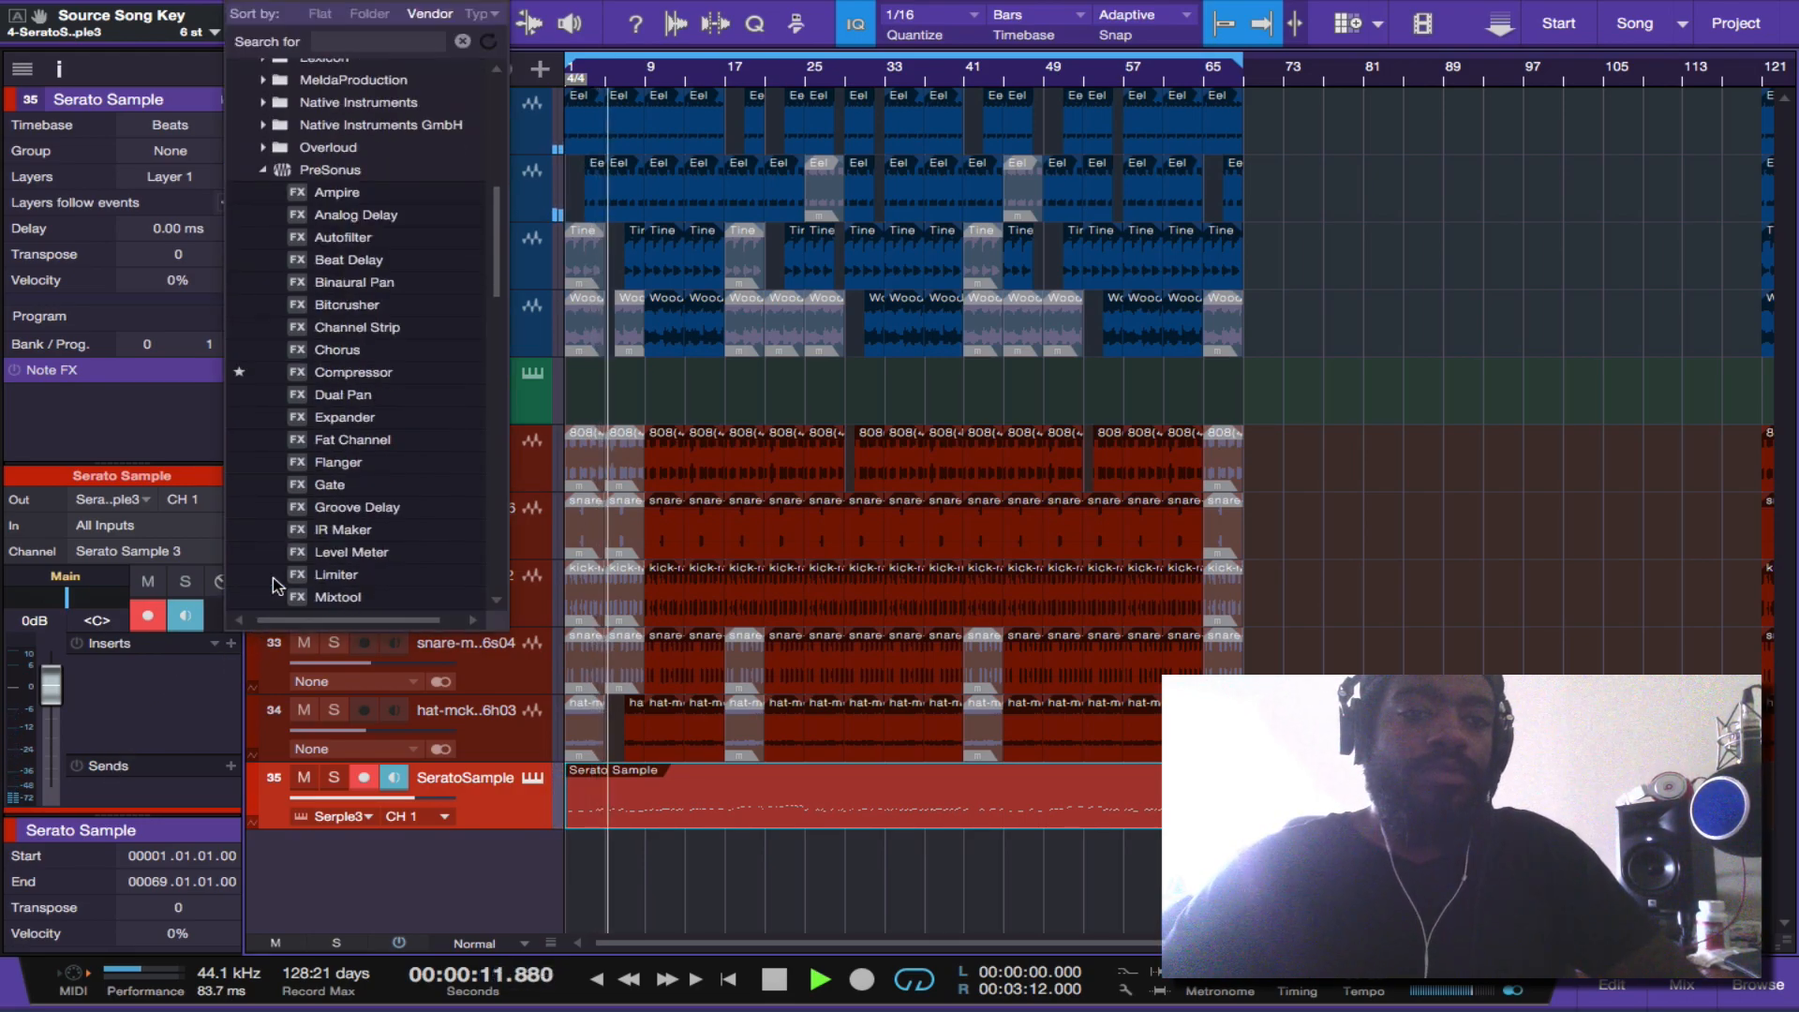
pyautogui.click(274, 578)
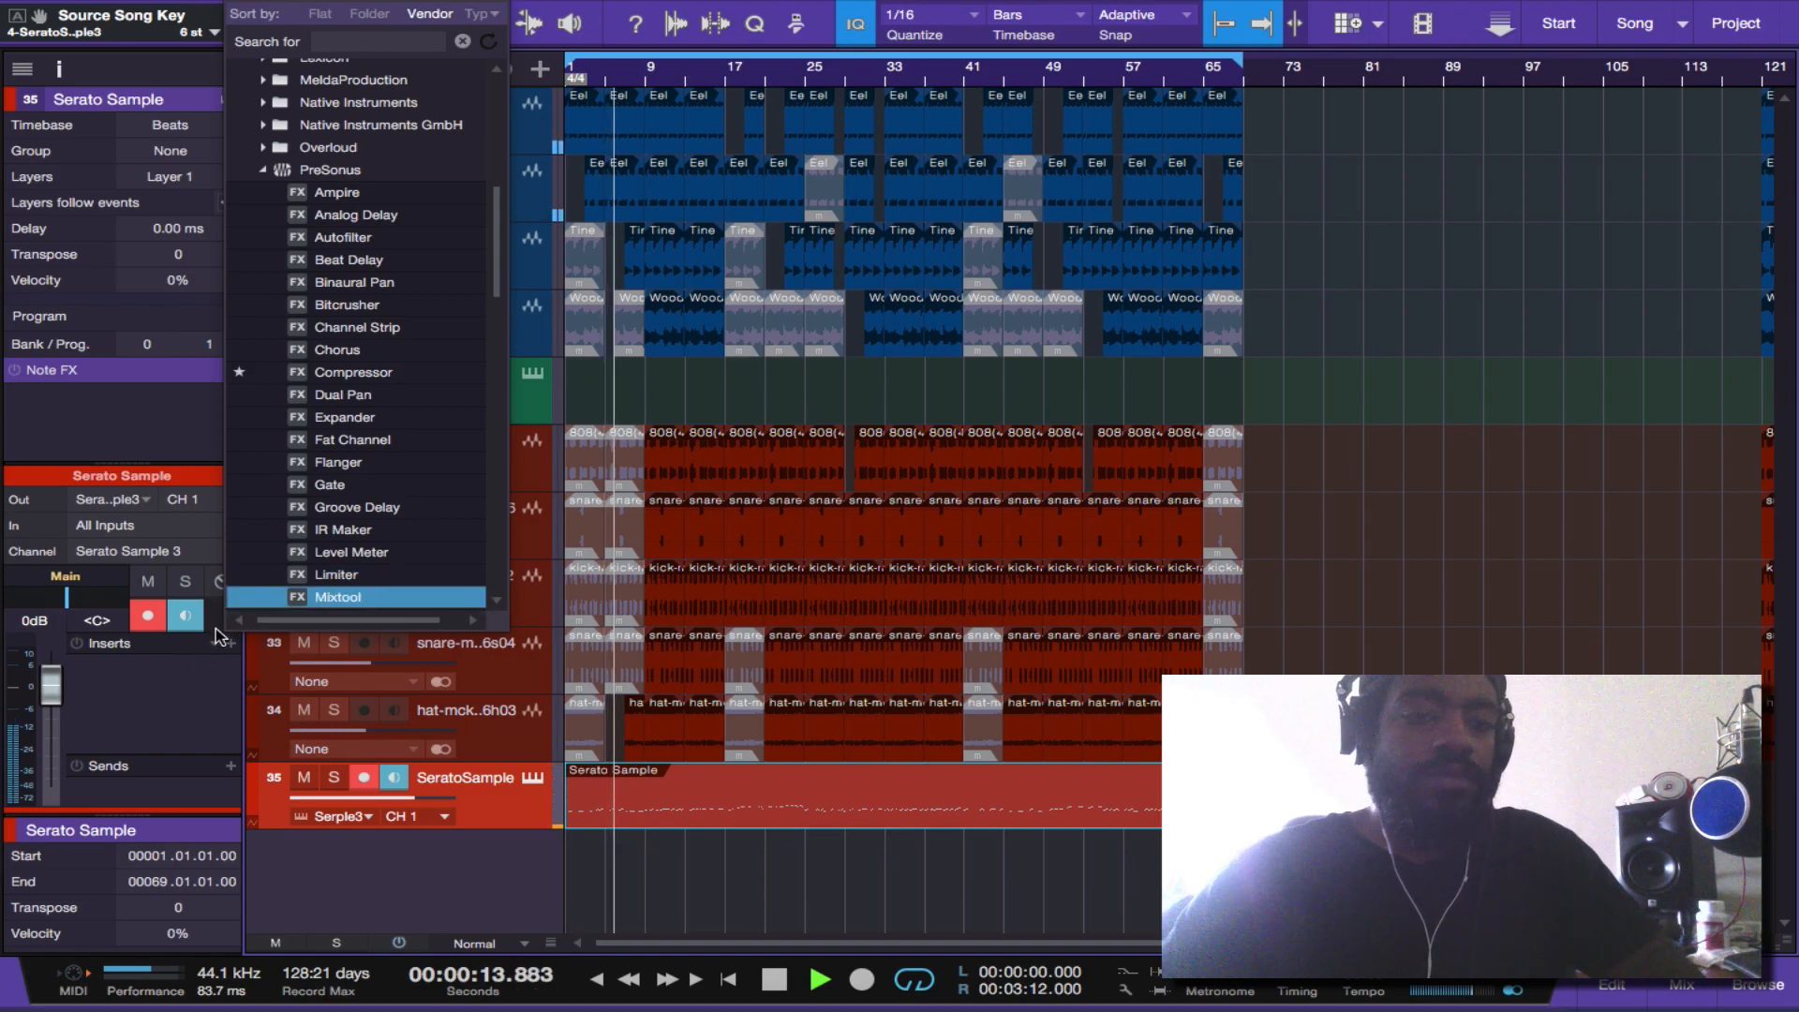
pyautogui.click(225, 766)
# - Add sends to the Reverb and Delay effect channels on the Serato Sample track and save the song
pyautogui.click(225, 765)
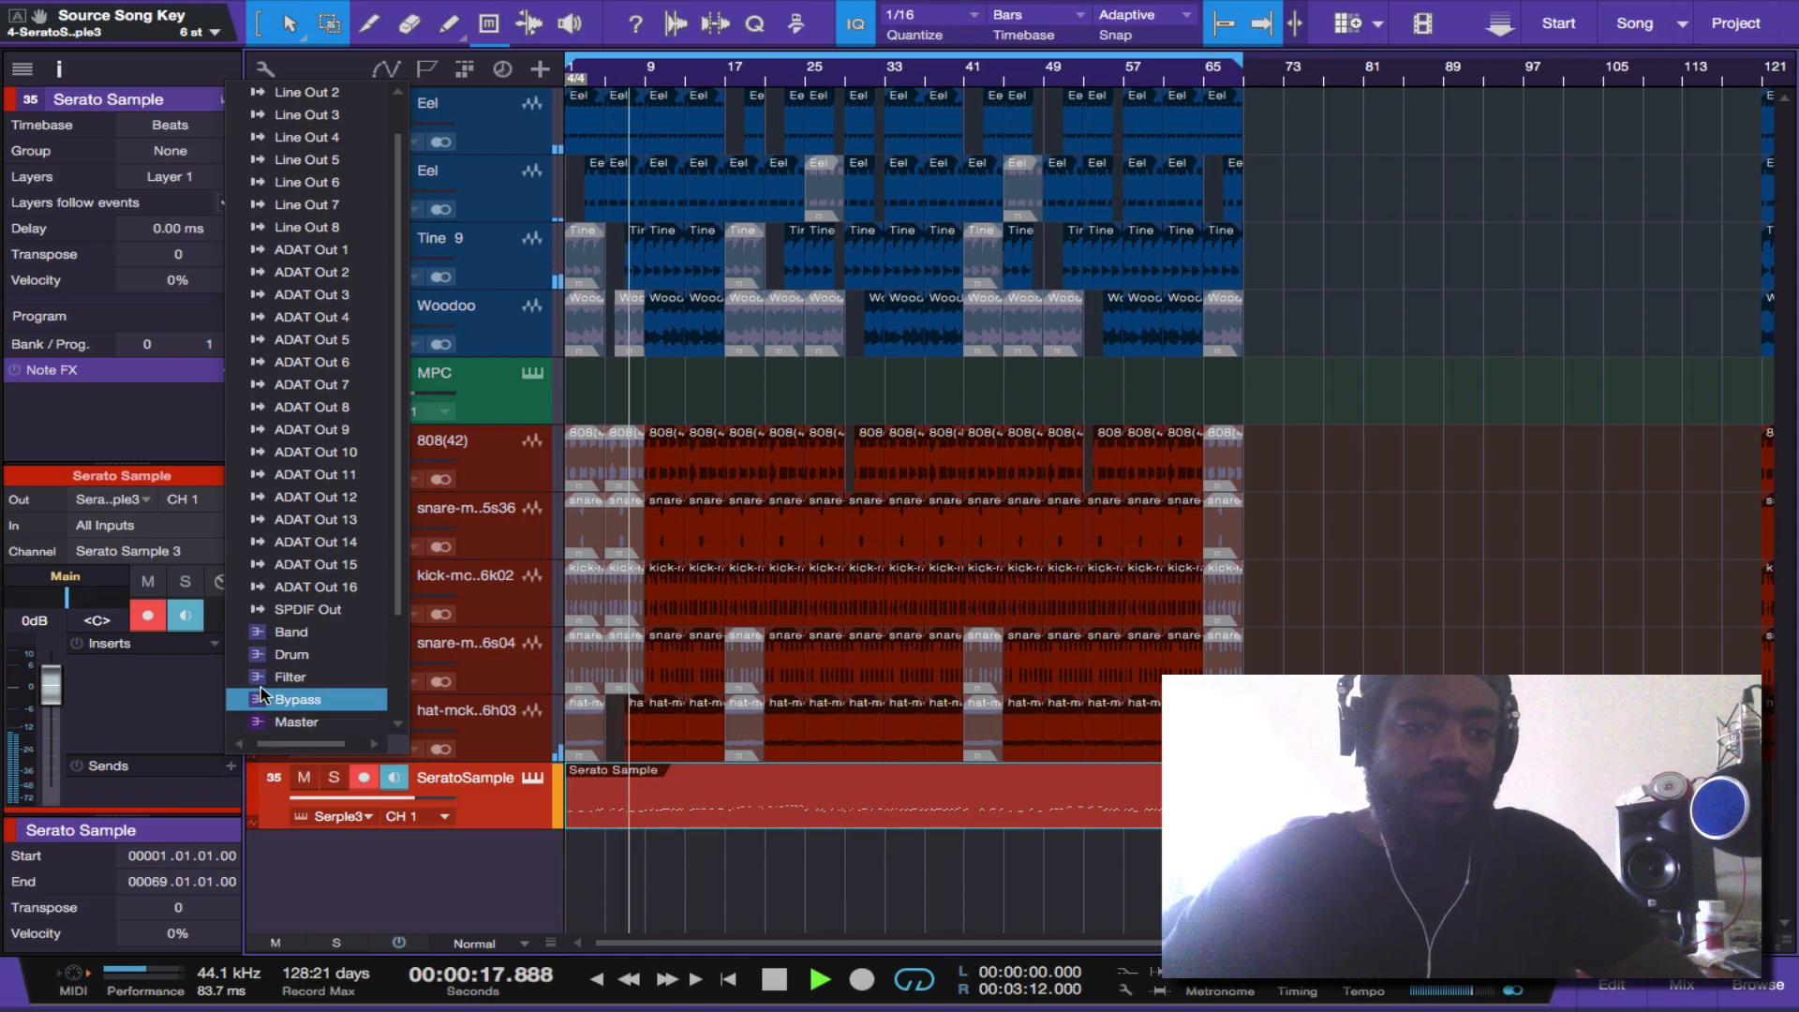
pyautogui.click(286, 610)
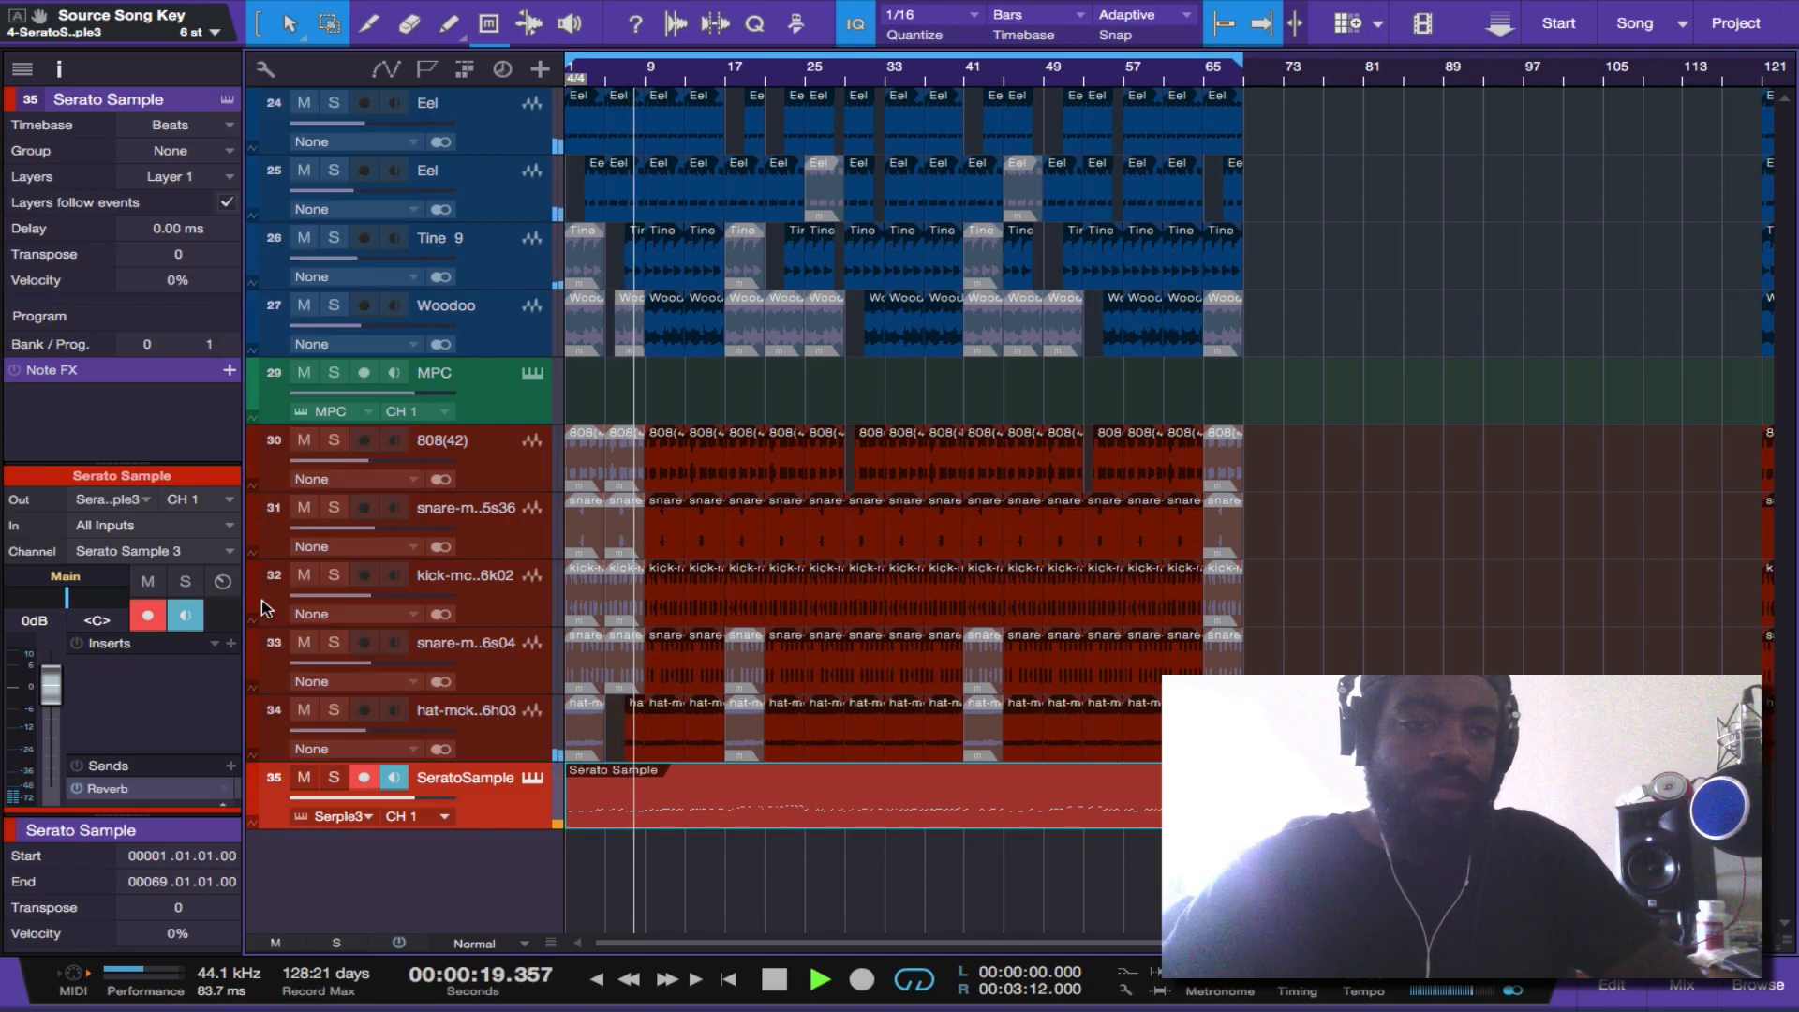
pyautogui.click(230, 767)
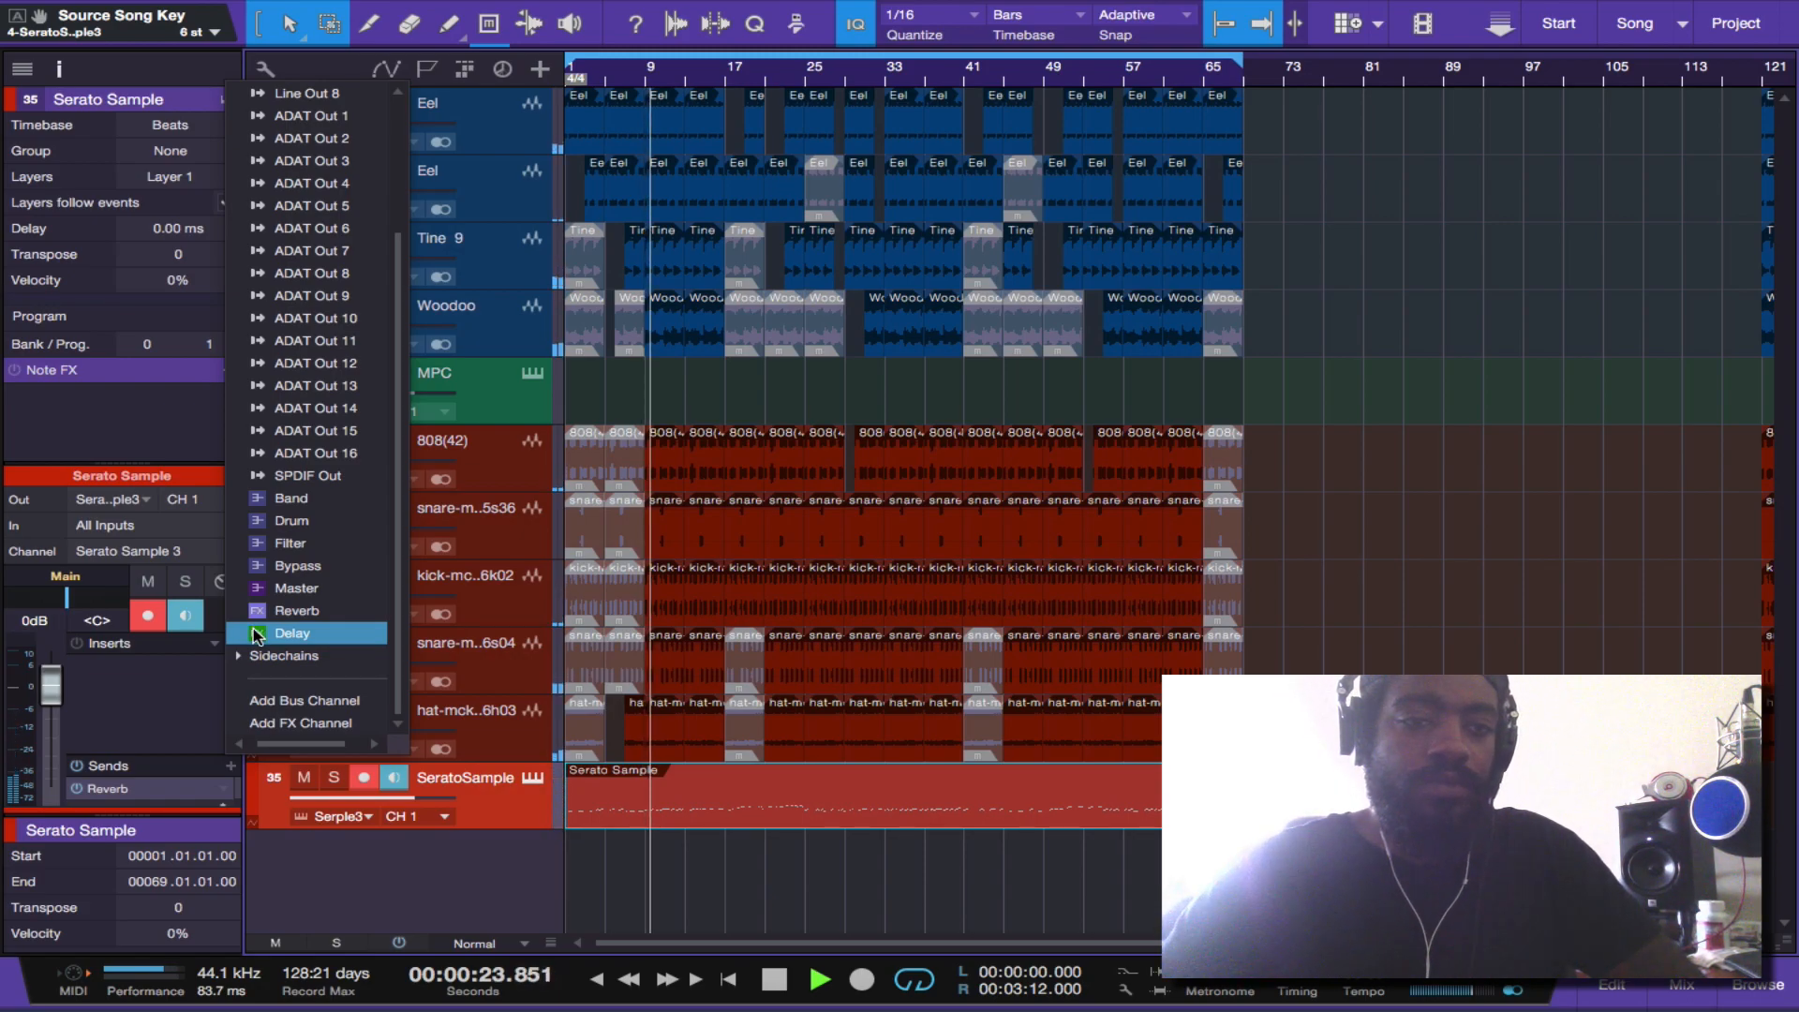
pyautogui.click(255, 633)
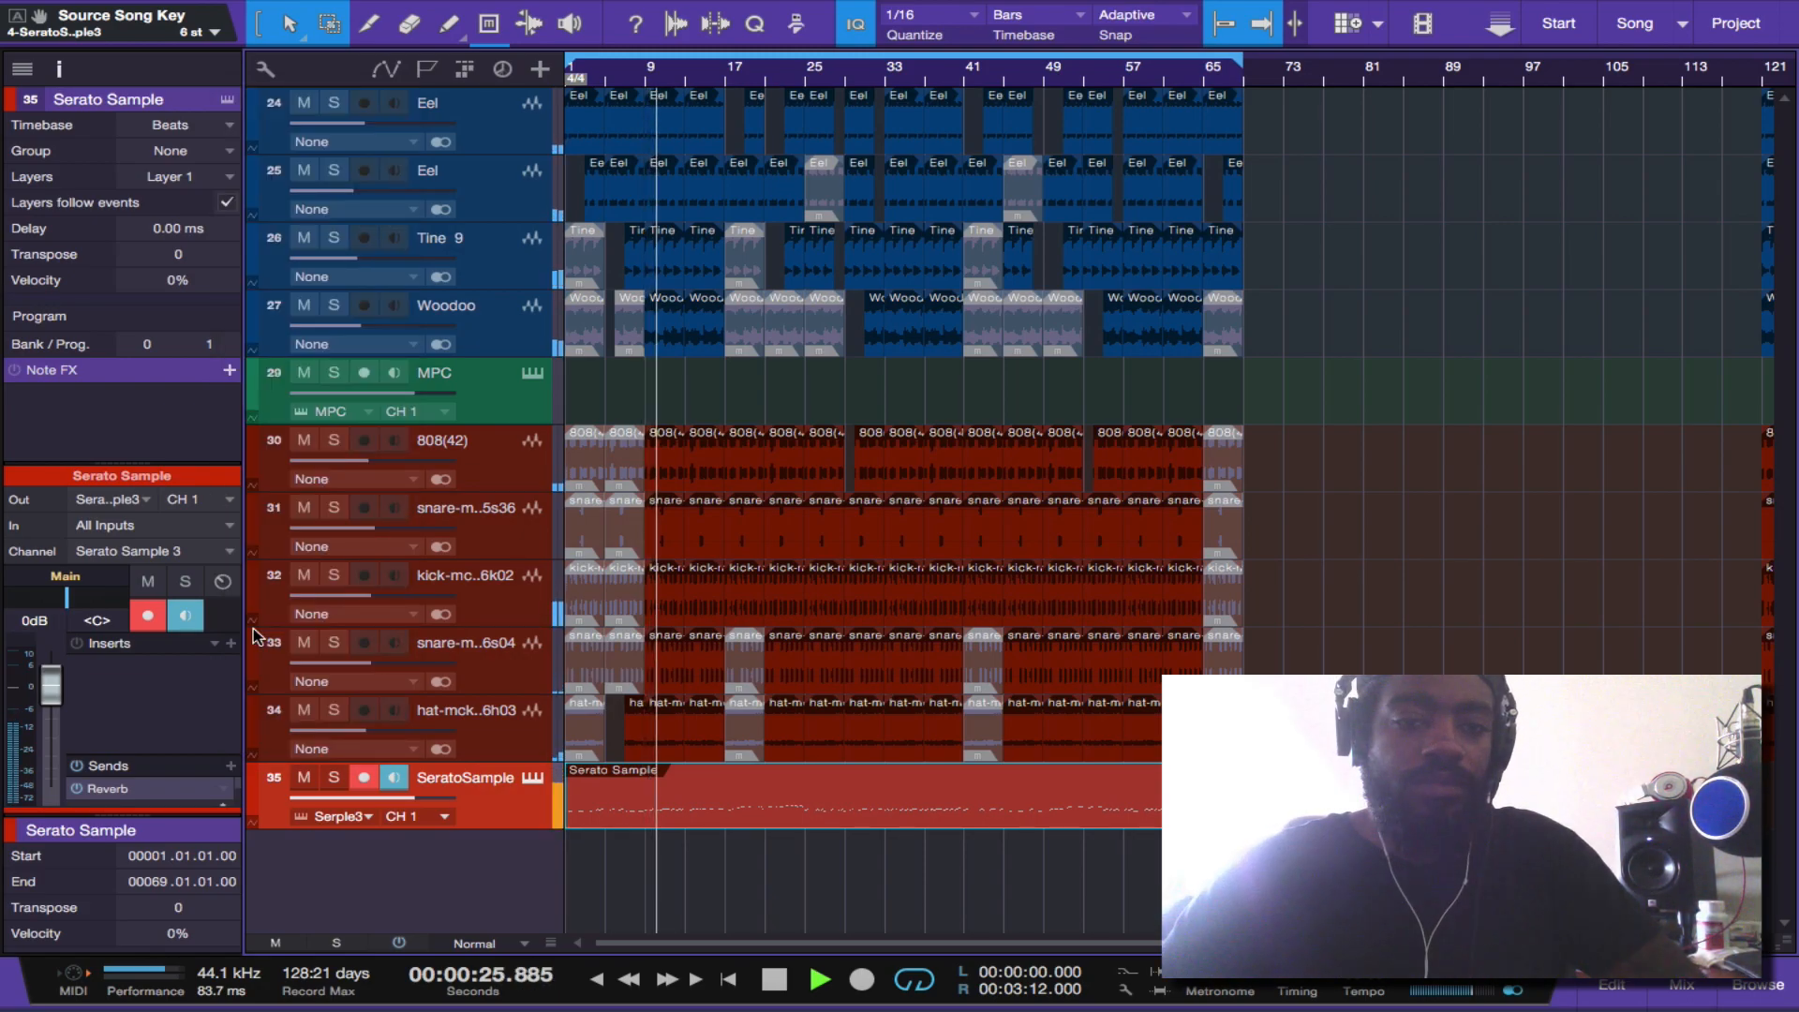
pyautogui.hotkey('ctrl', 's')
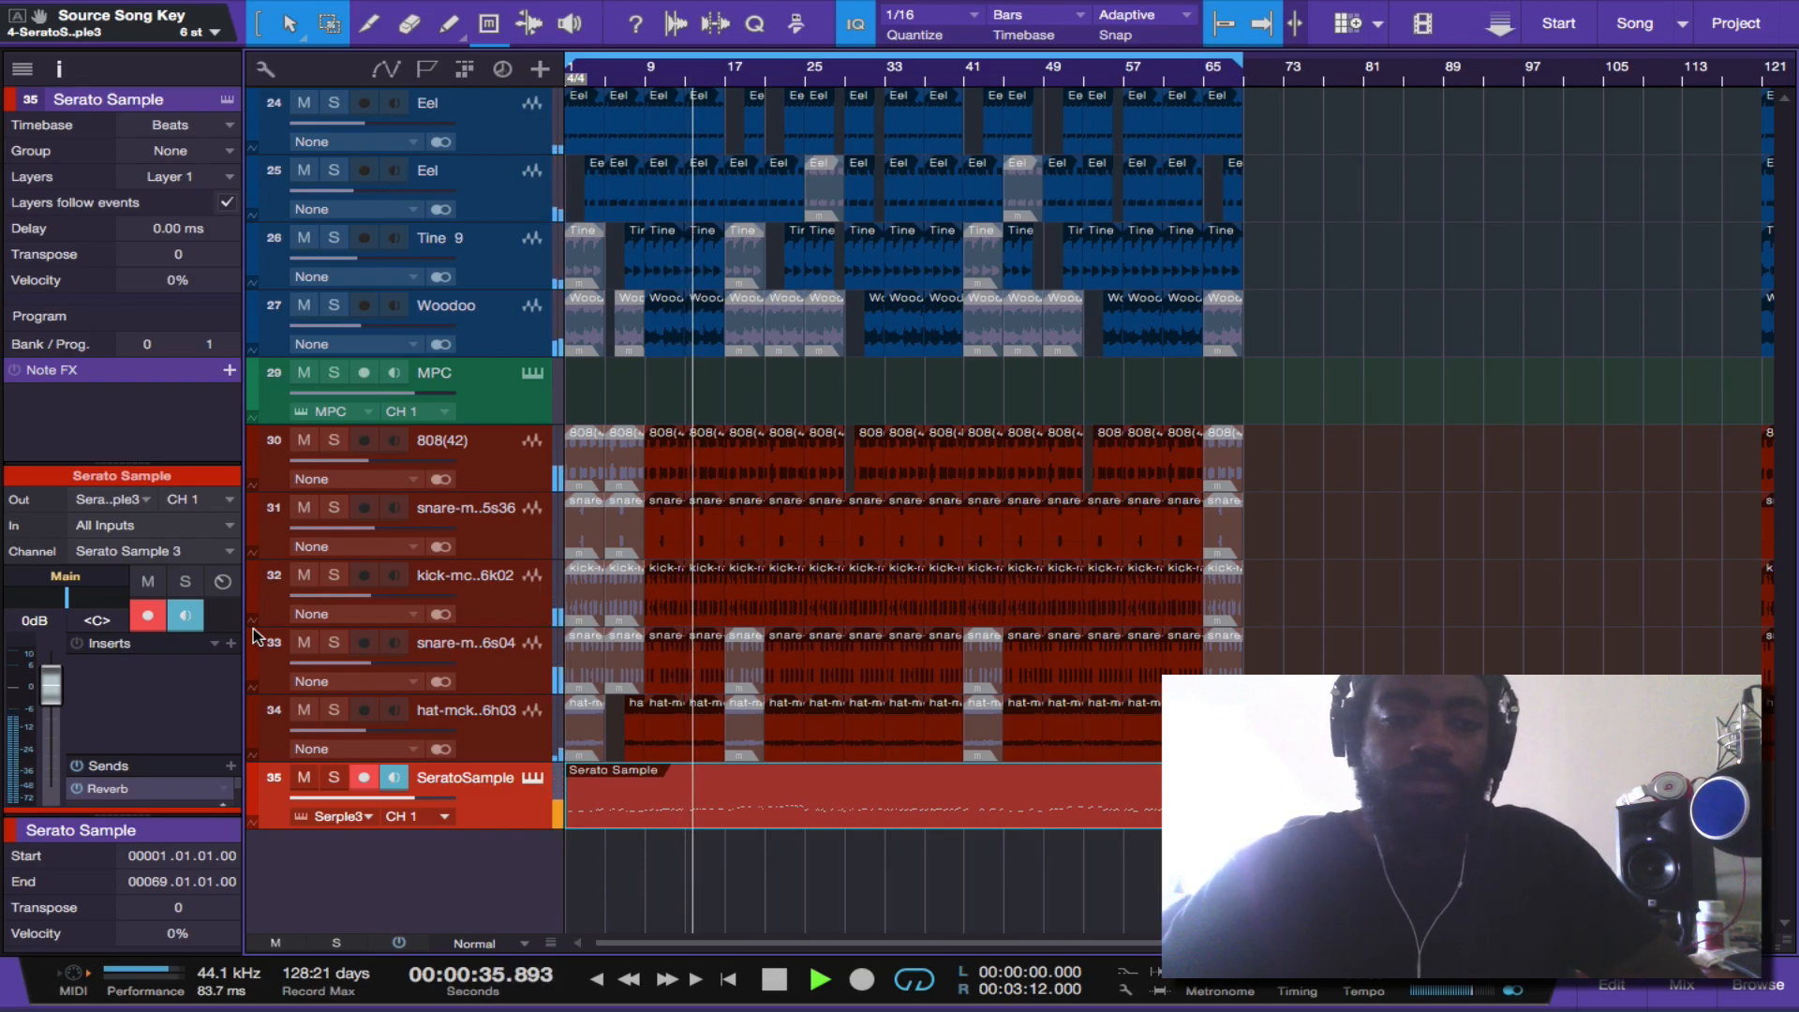
# - Hide the inspector while listening to the arrangement, then stop playback and return to the start of the song
pyautogui.click(59, 70)
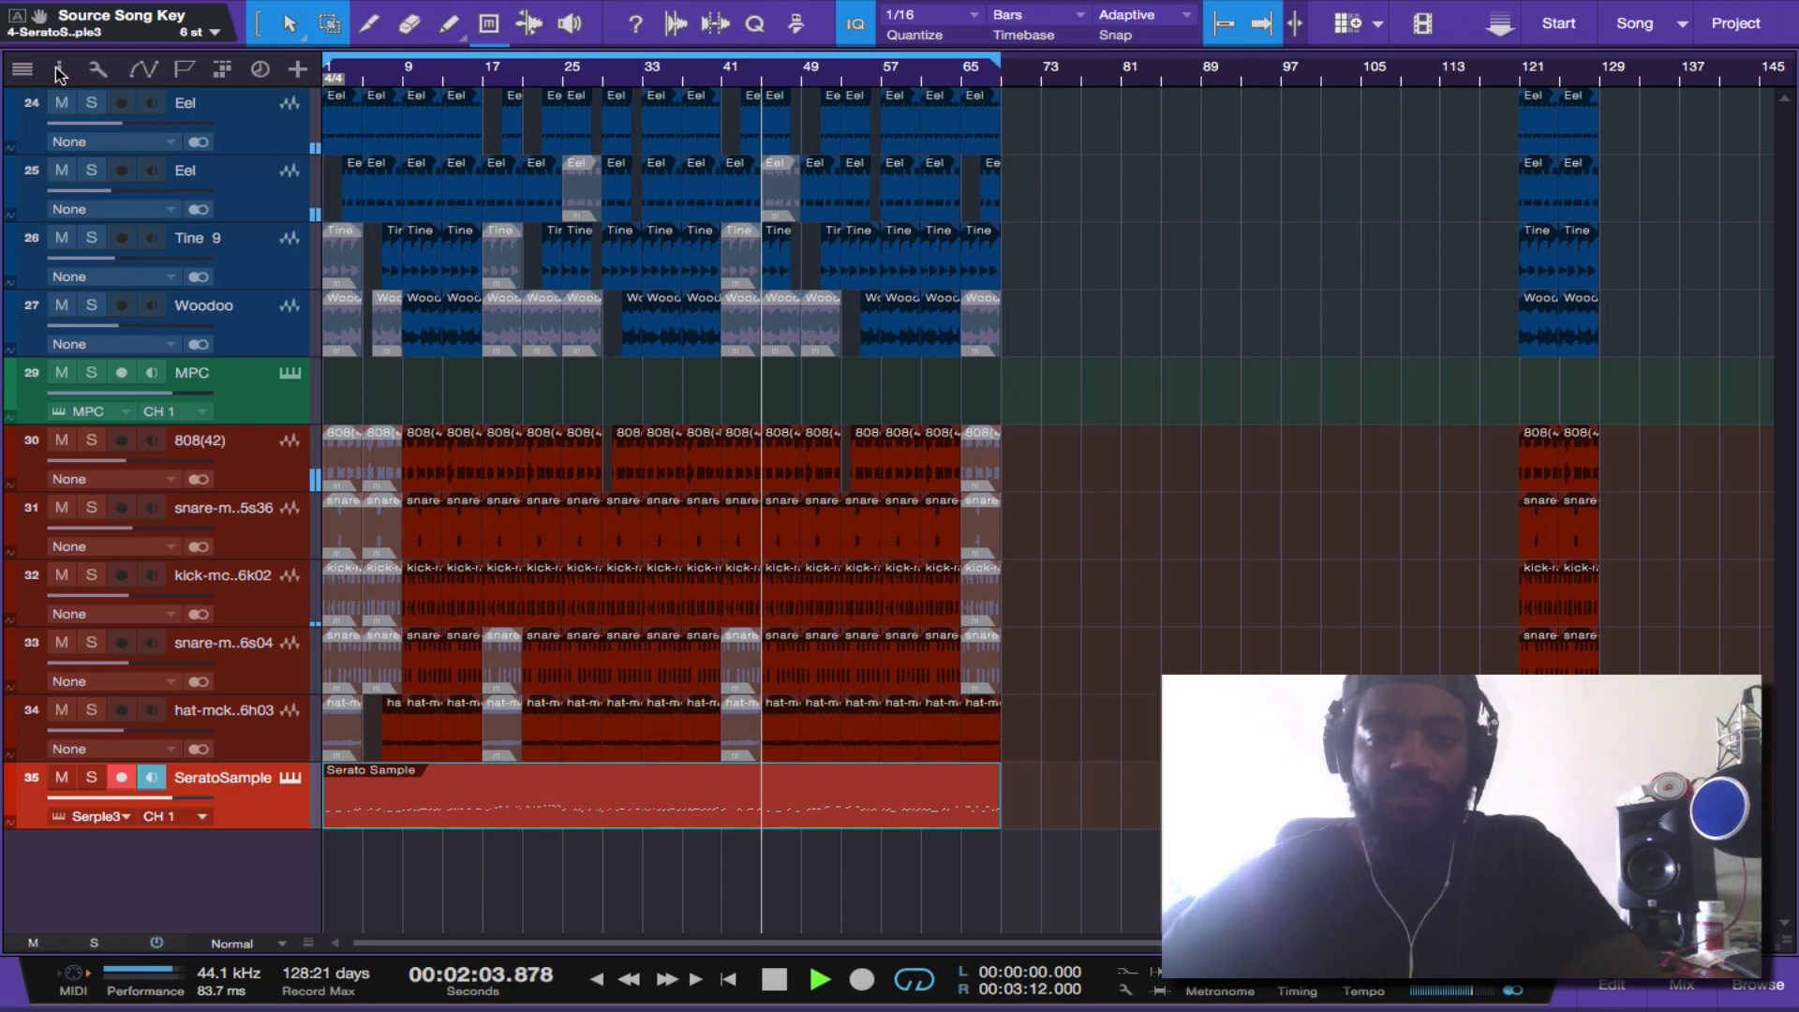
pyautogui.press(',')
pyautogui.press('space')
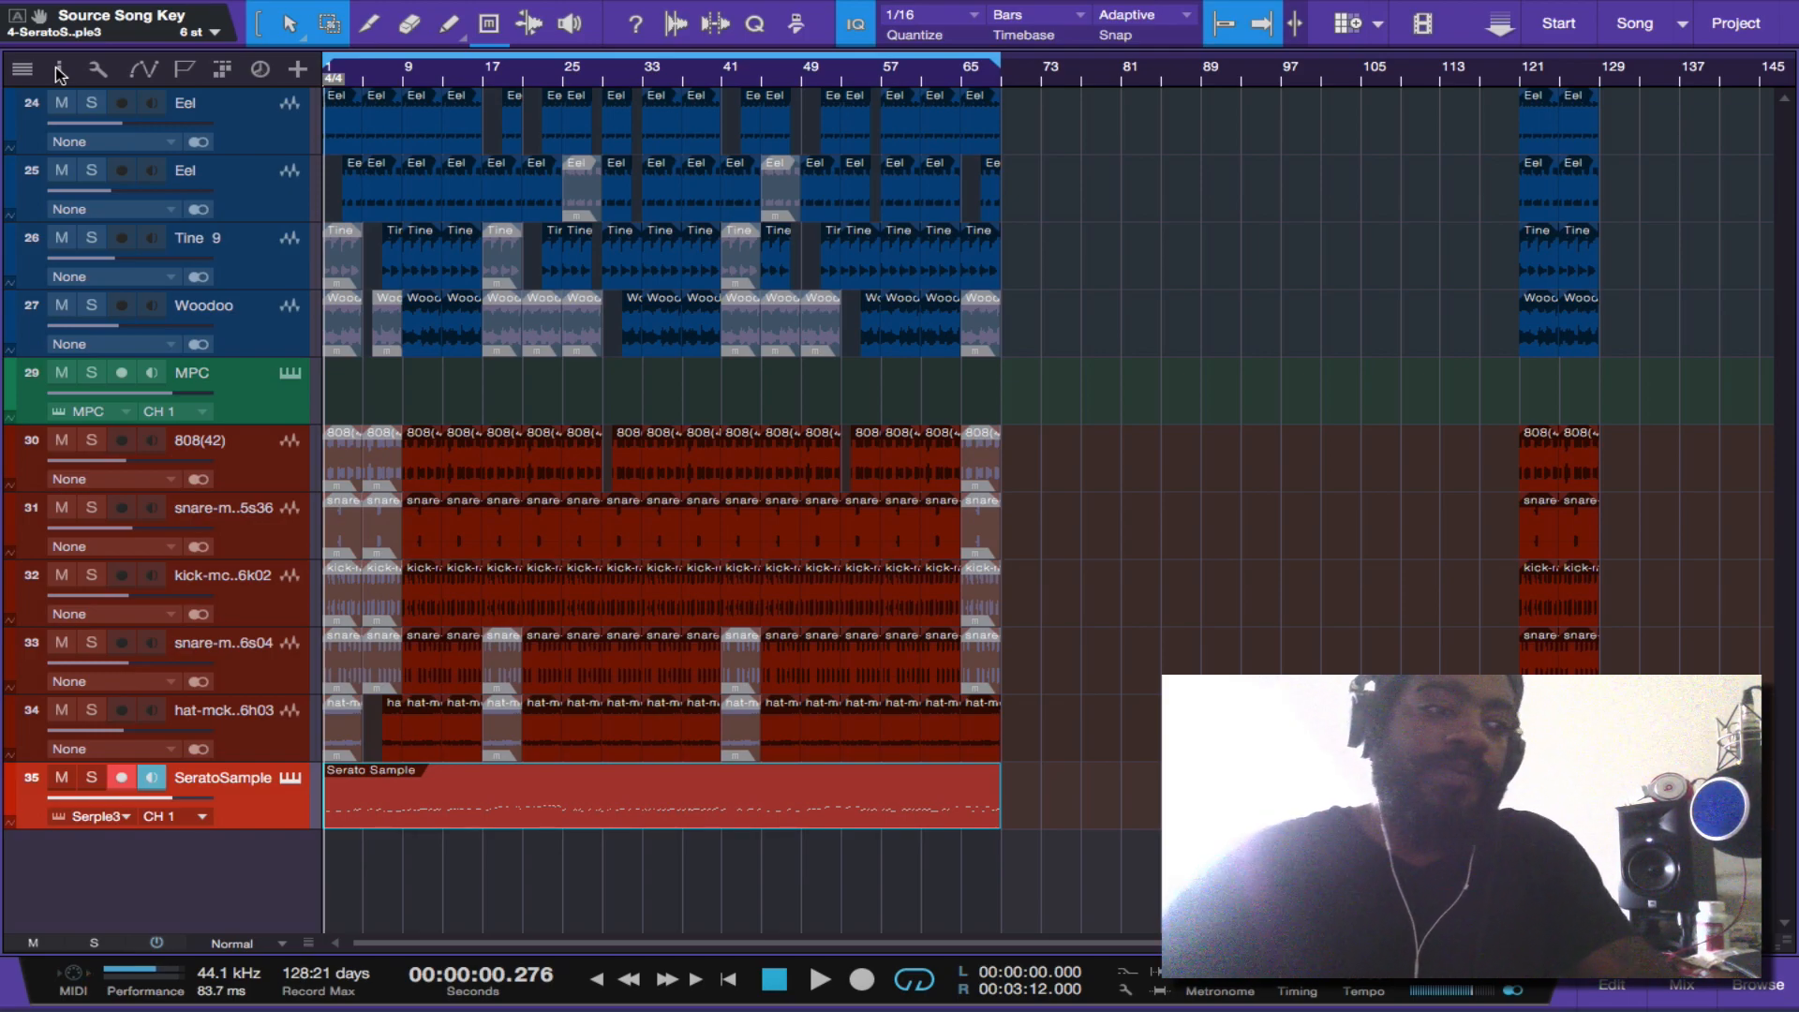
pyautogui.press(',')
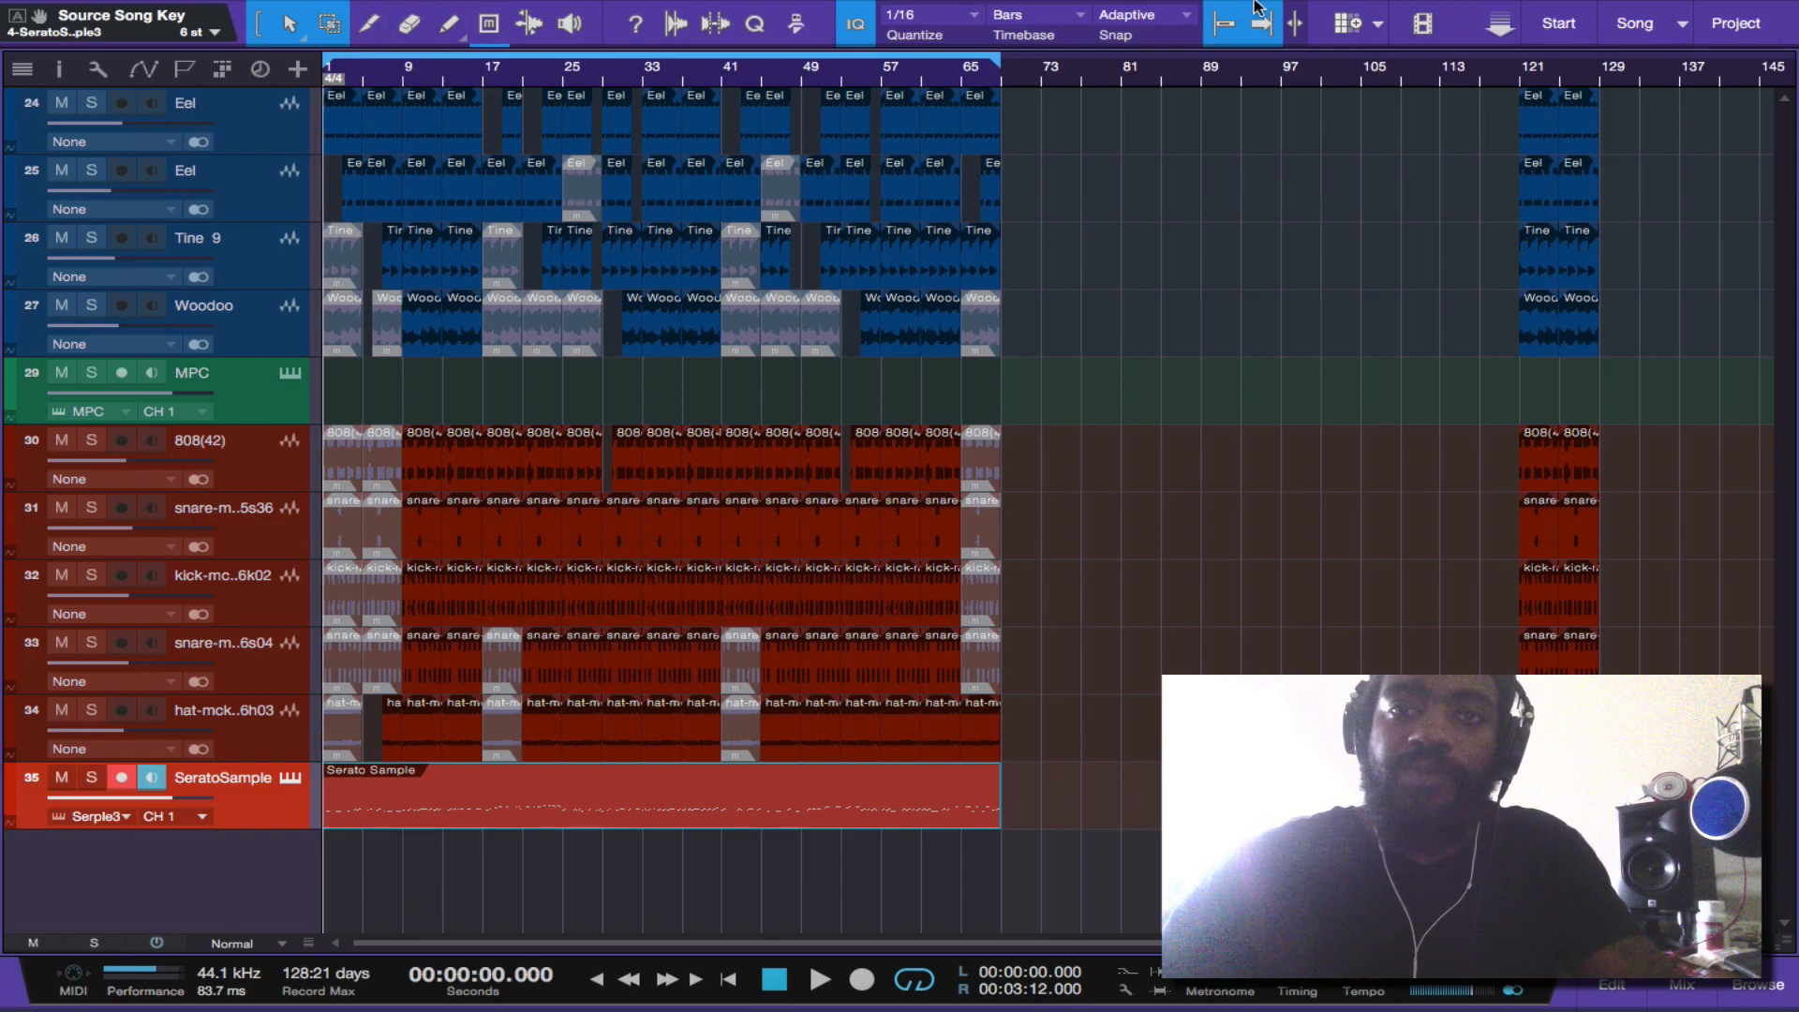